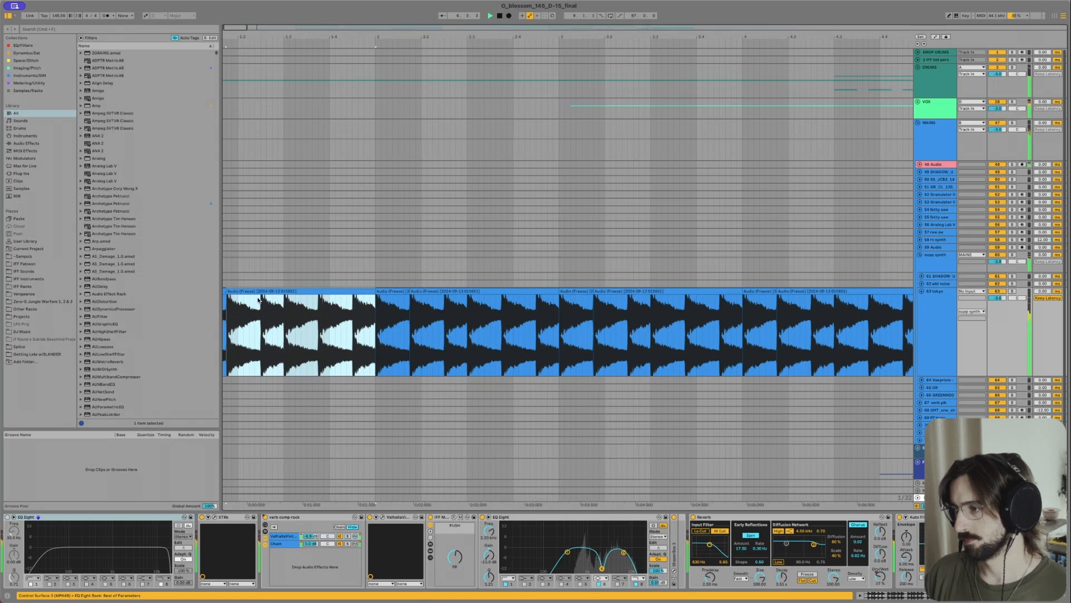
Step: Audition the cowbell sound on track 63 from the start of the arrangement
scroll(258, 300, "down", 10)
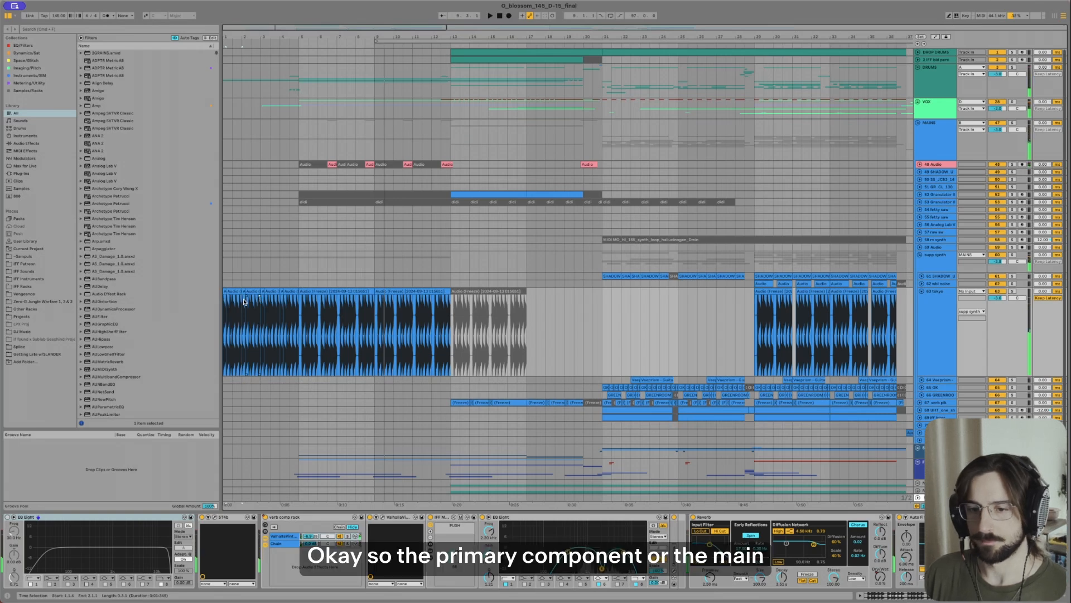
scroll(243, 302, "up", 3)
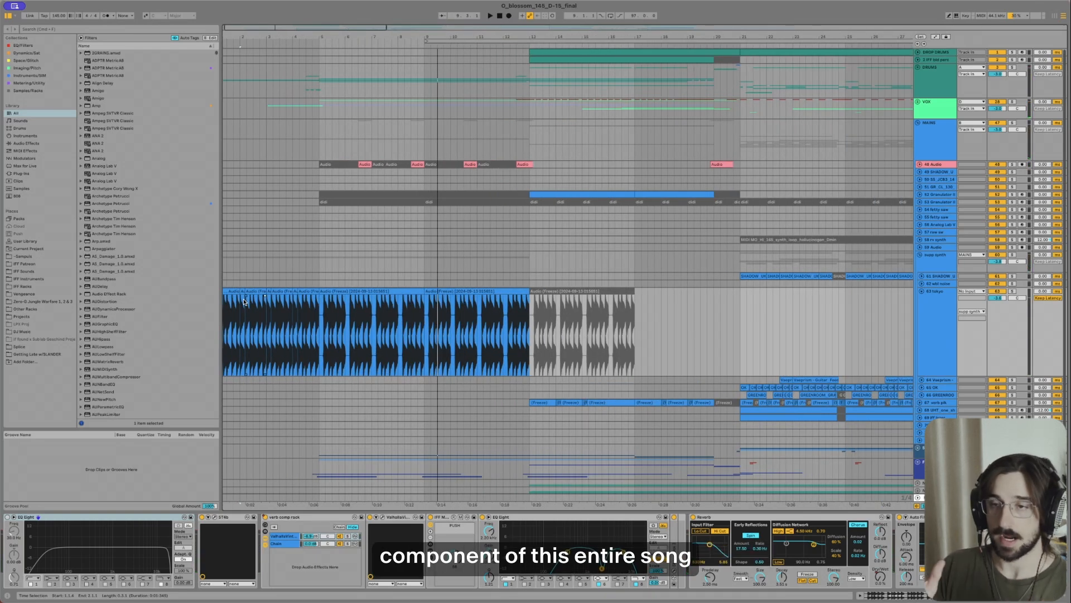
scroll(234, 295, "left", 2)
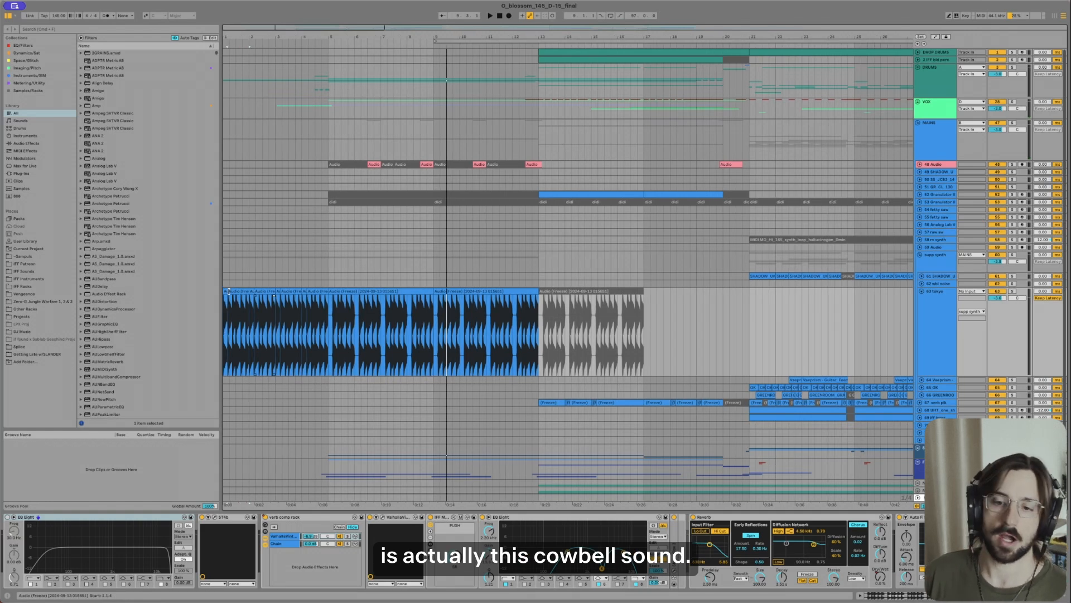
left_click(227, 293)
key("space")
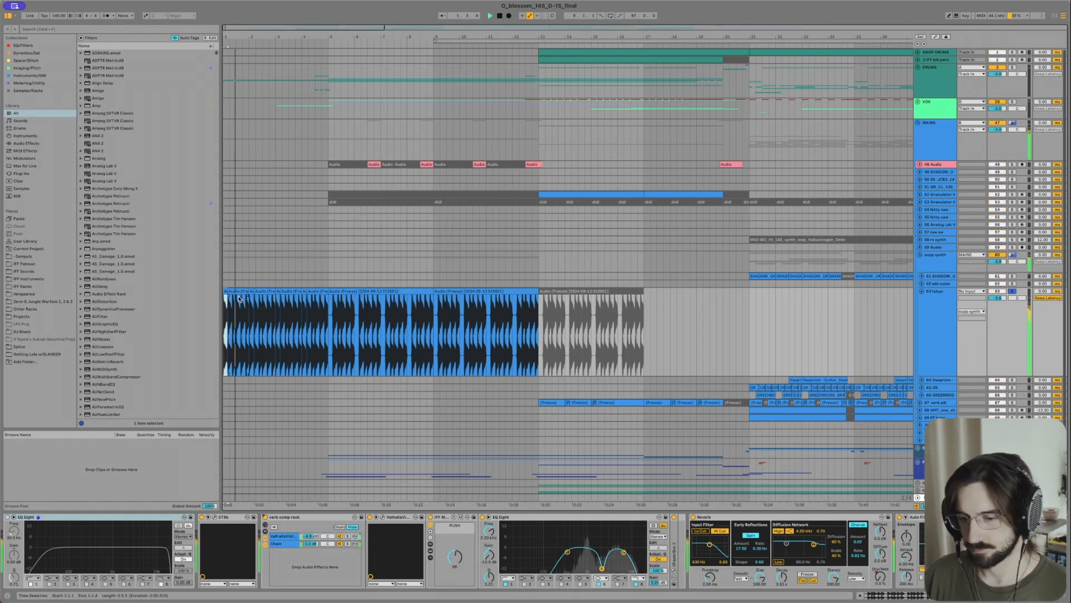
left_click(355, 299)
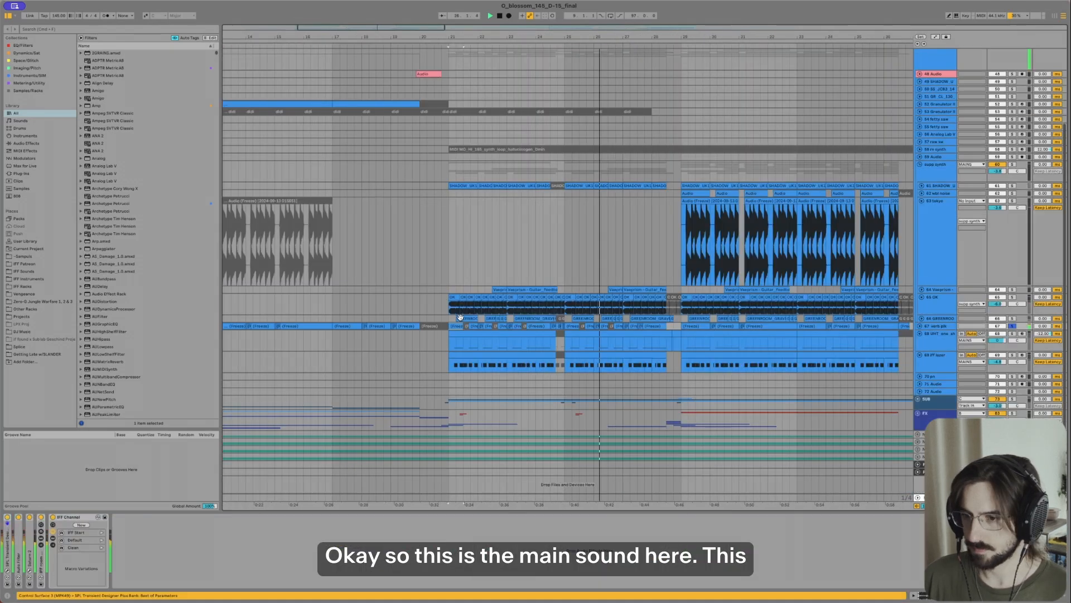
Step: Unfold track 67 and audition the cleaner cowbell clips on track 63 just before bar 13
key("u")
key("space")
scroll(441, 307, "left", 10)
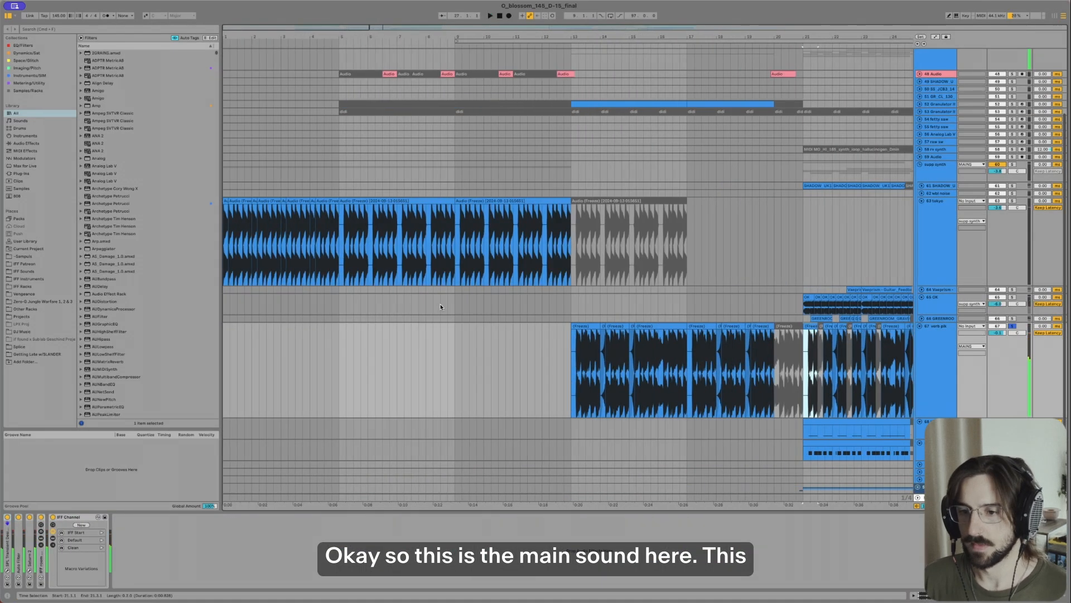
left_click(577, 240)
left_click(544, 241)
key("space")
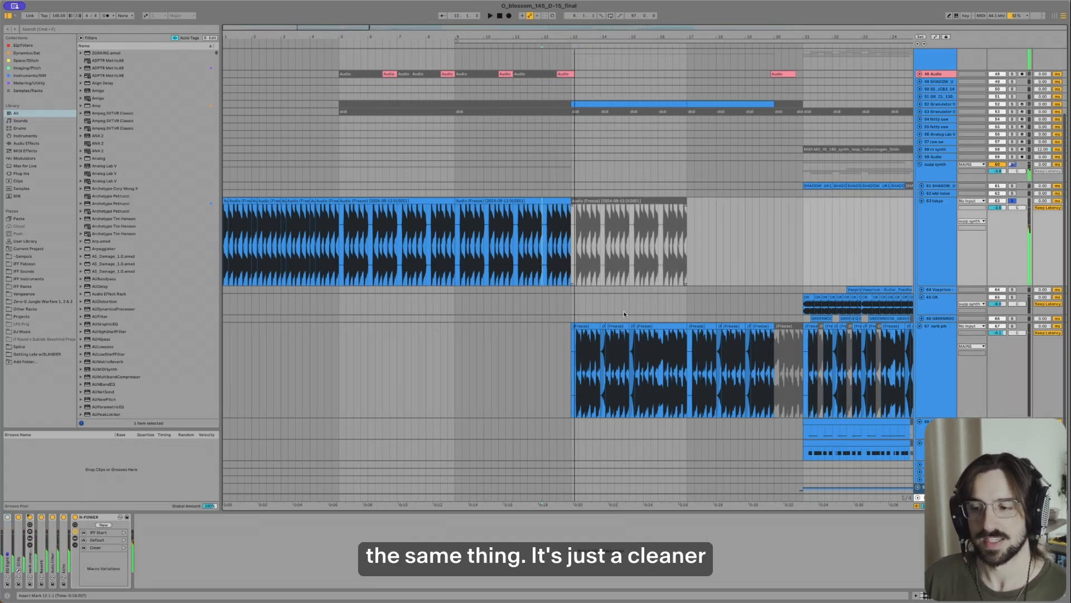
Step: Locate the main resampled clips on track 67 at the start of the section at bar 21
scroll(607, 347, "right", 3)
left_click(562, 348)
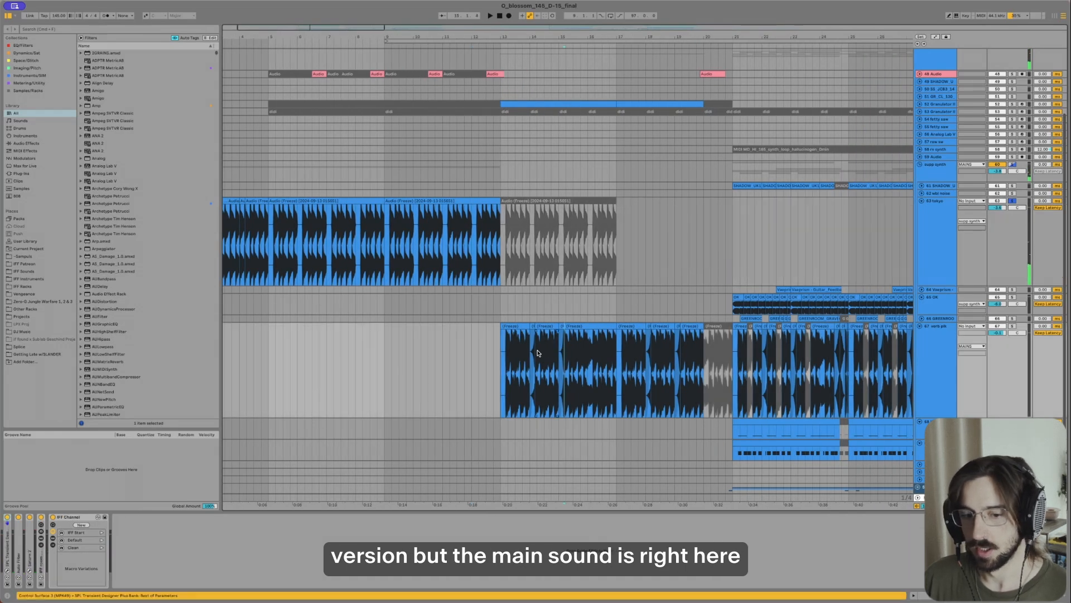
scroll(540, 354, "right", 8)
scroll(555, 352, "up", 3)
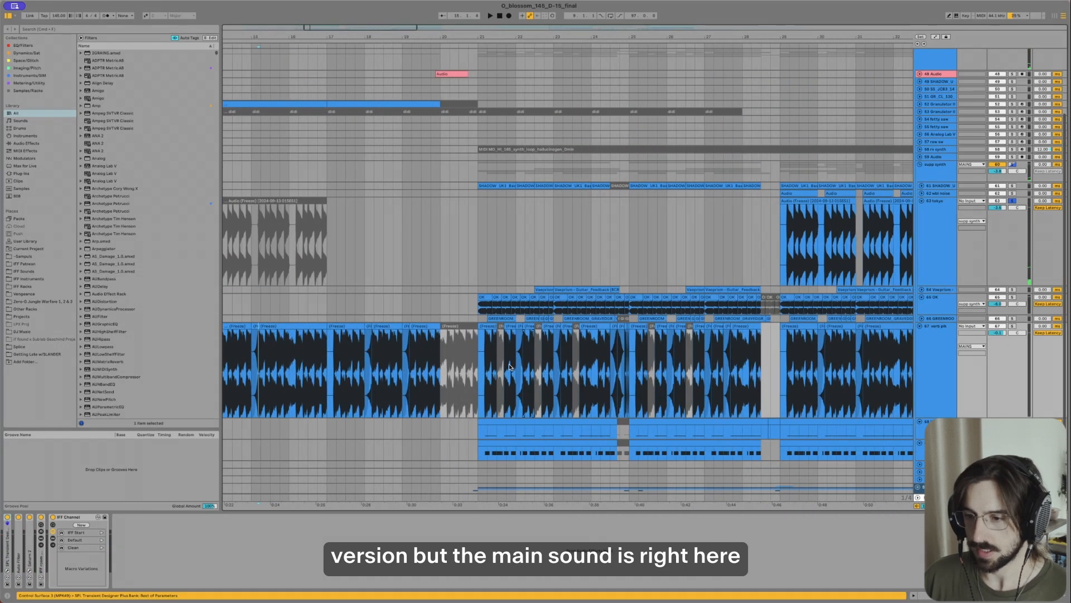
left_click(483, 340)
scroll(483, 342, "up", 1)
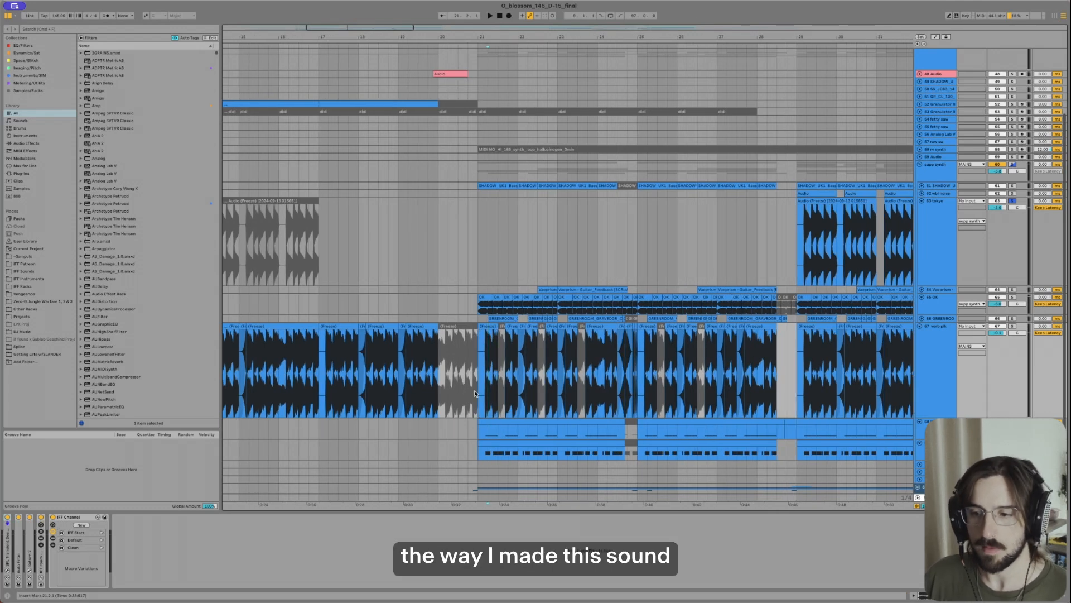
scroll(478, 370, "up", 5)
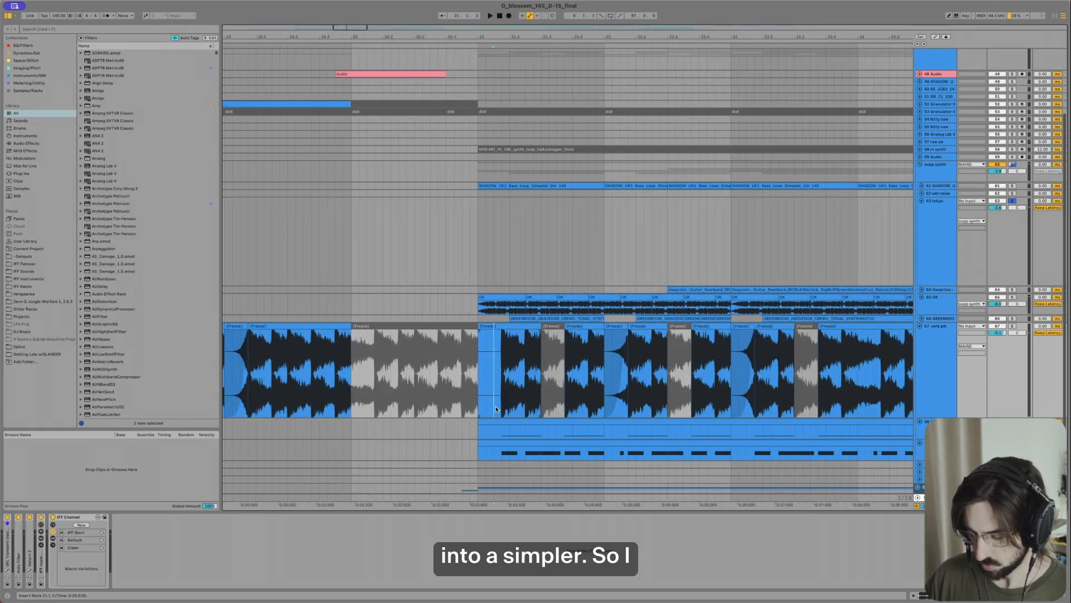
Step: Insert a new MIDI track below track 67 and load an empty Simpler onto it
key("shift+super+t")
key("super+f")
type("simpler")
key("Down")
key("Return")
left_click(480, 429)
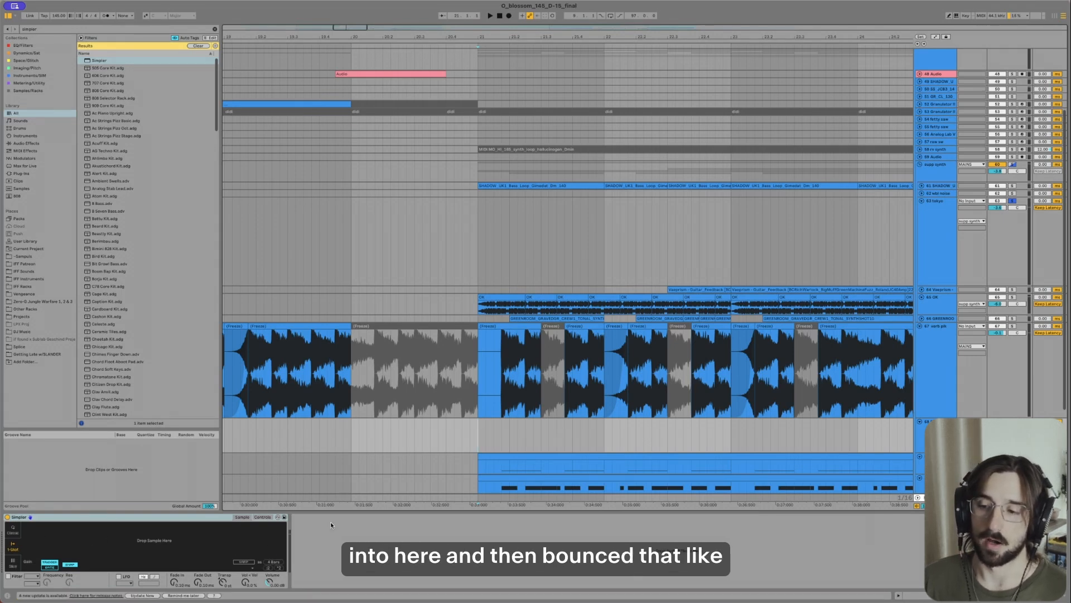
Step: Audition the MIDI clips on the layer track 70 and the one-shot Simpler track 69 after bar 21
scroll(526, 429, "down", 2)
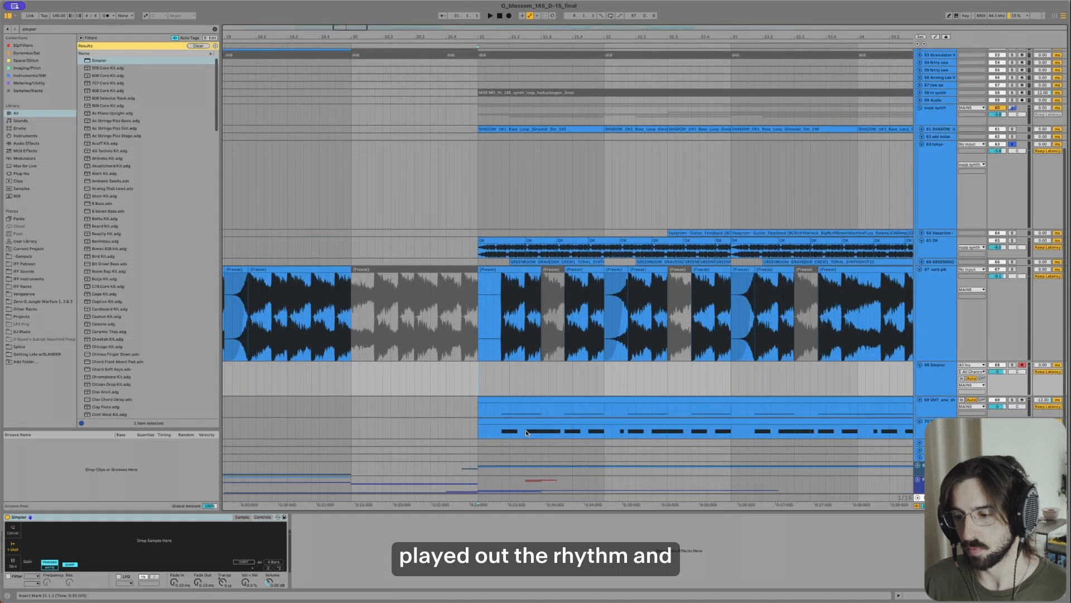
scroll(526, 430, "down", 1)
left_click(501, 394)
key("space")
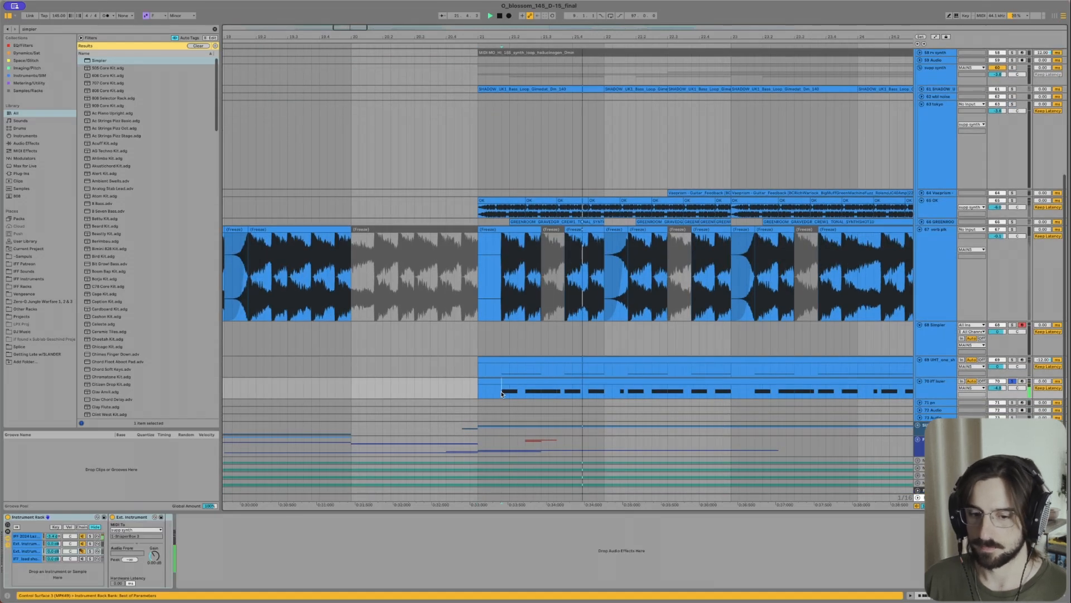
left_click(500, 376)
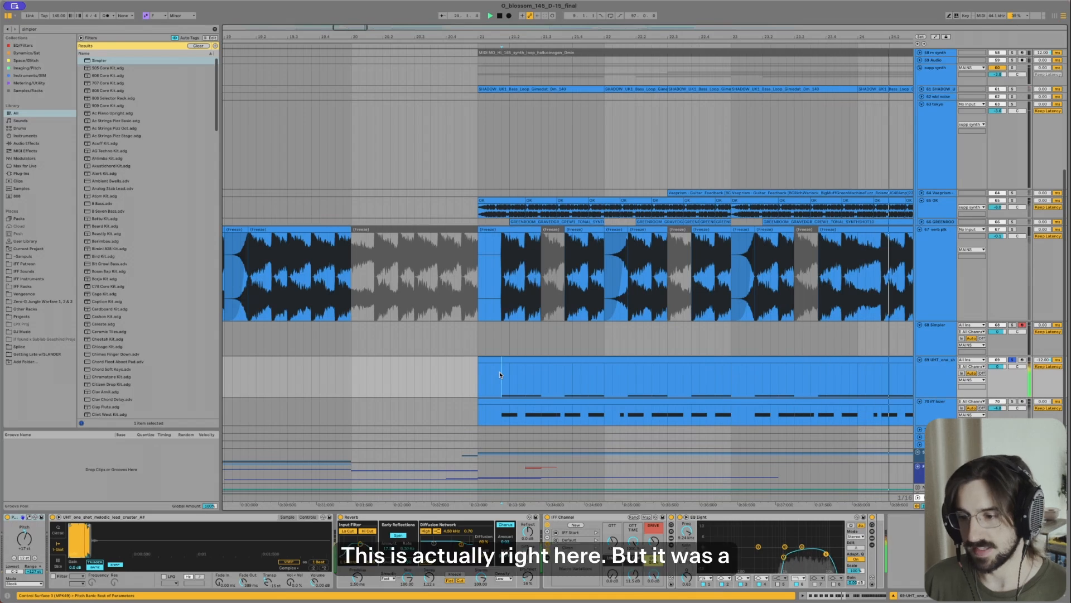
key("minus")
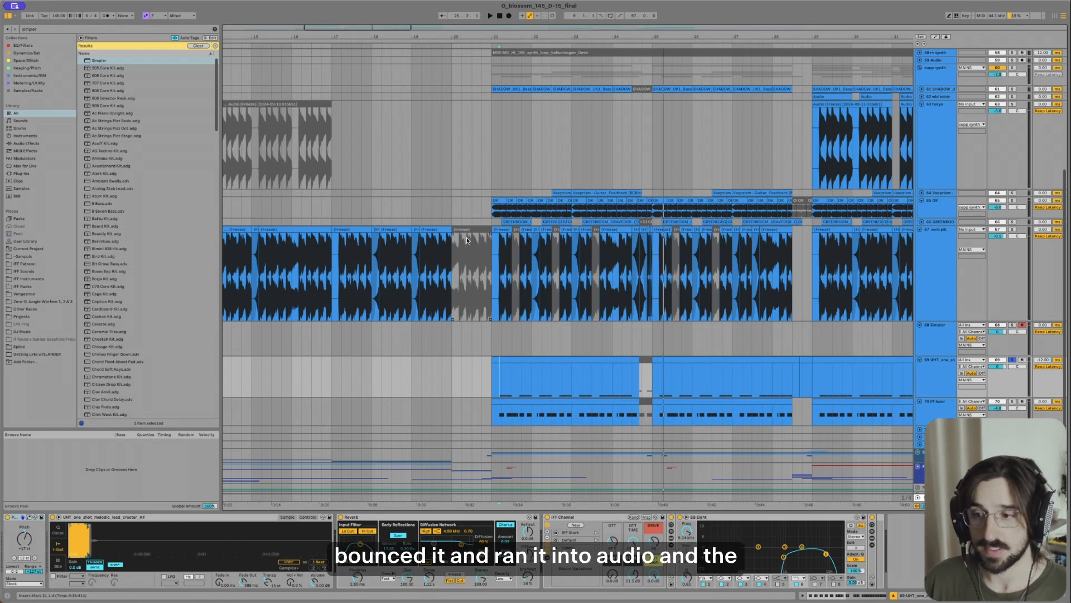
Step: Play the track 67 clip that starts at bar 21 and open it in the clip editor
left_click(503, 229)
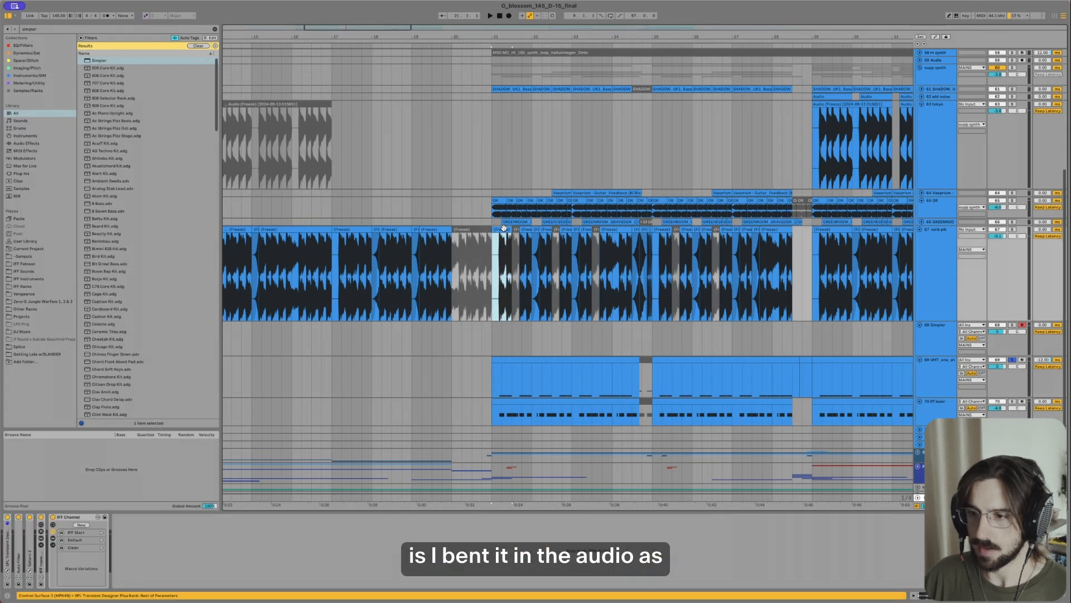
scroll(503, 228, "up", 1)
scroll(503, 228, "up", 3)
scroll(512, 234, "up", 1)
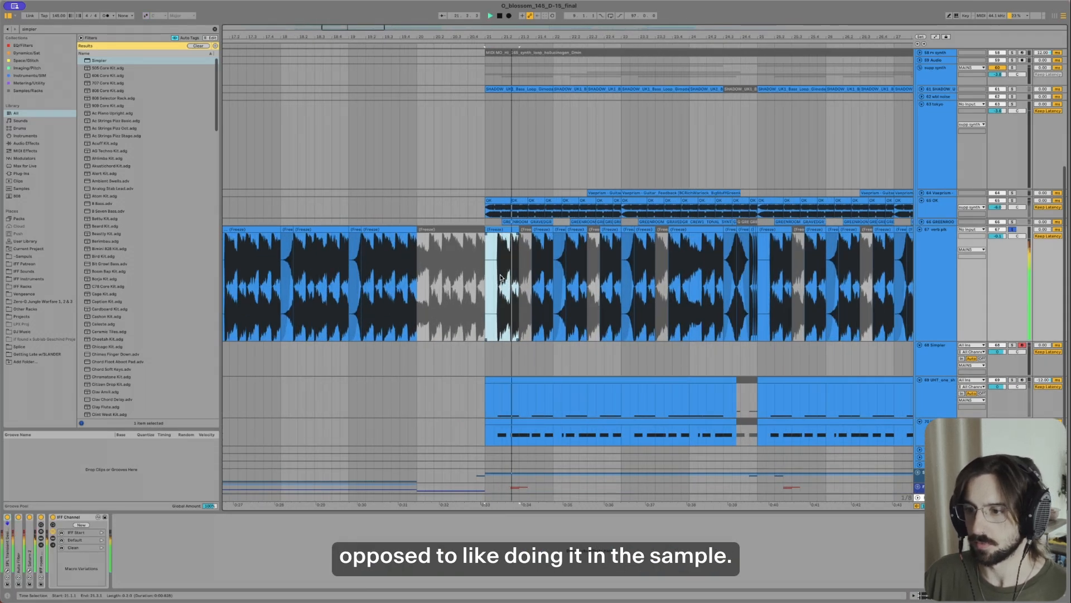
scroll(503, 267, "up", 5)
double_click(503, 230)
key("space")
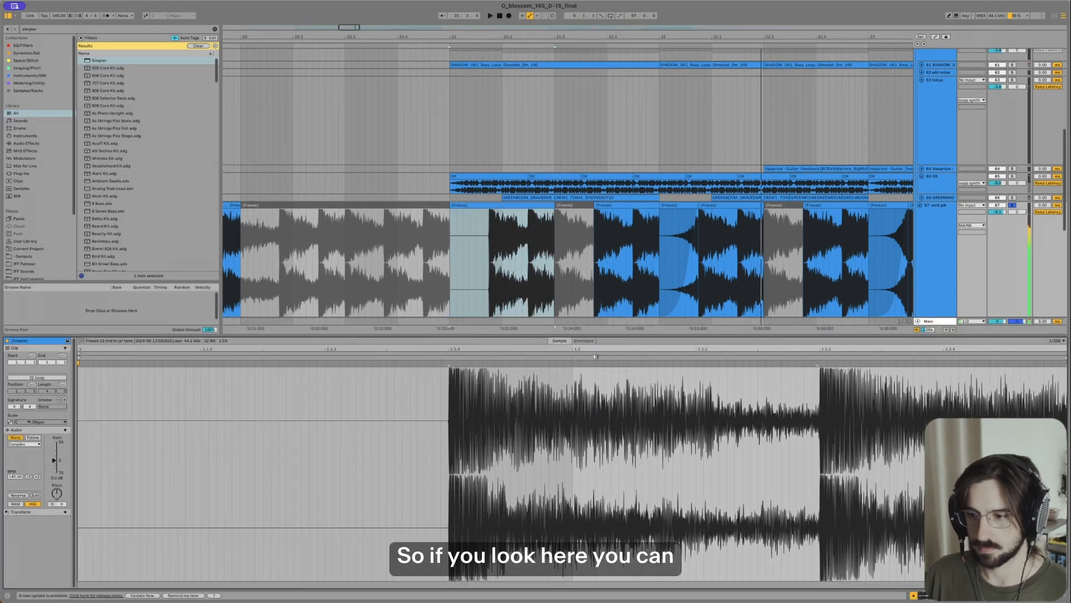
Step: Display the clip's Transposition envelope and audition its pitch bend
left_click(590, 341)
left_click(104, 586)
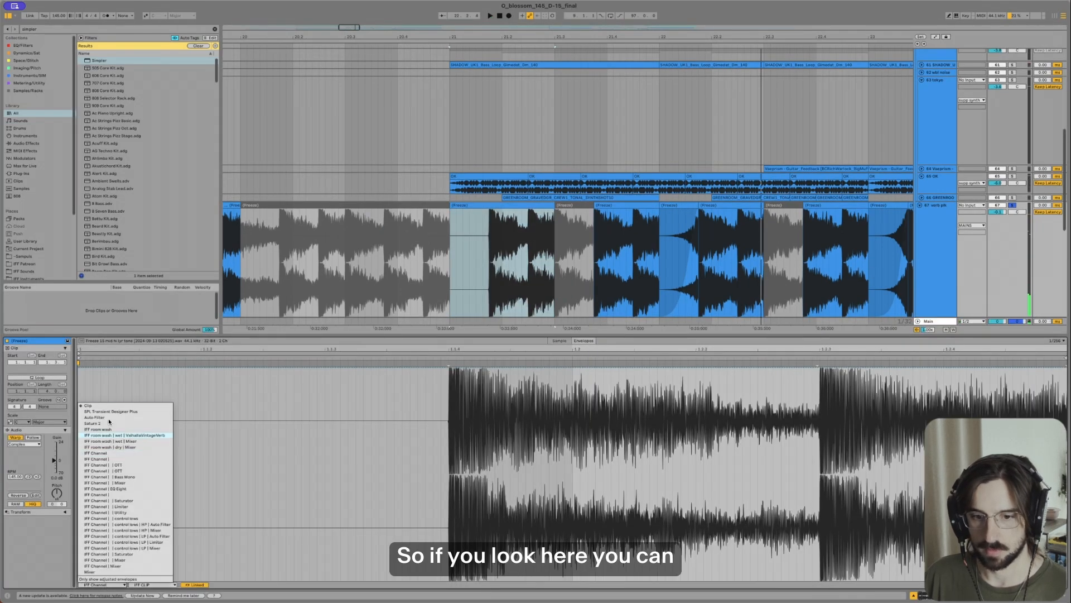
left_click(100, 405)
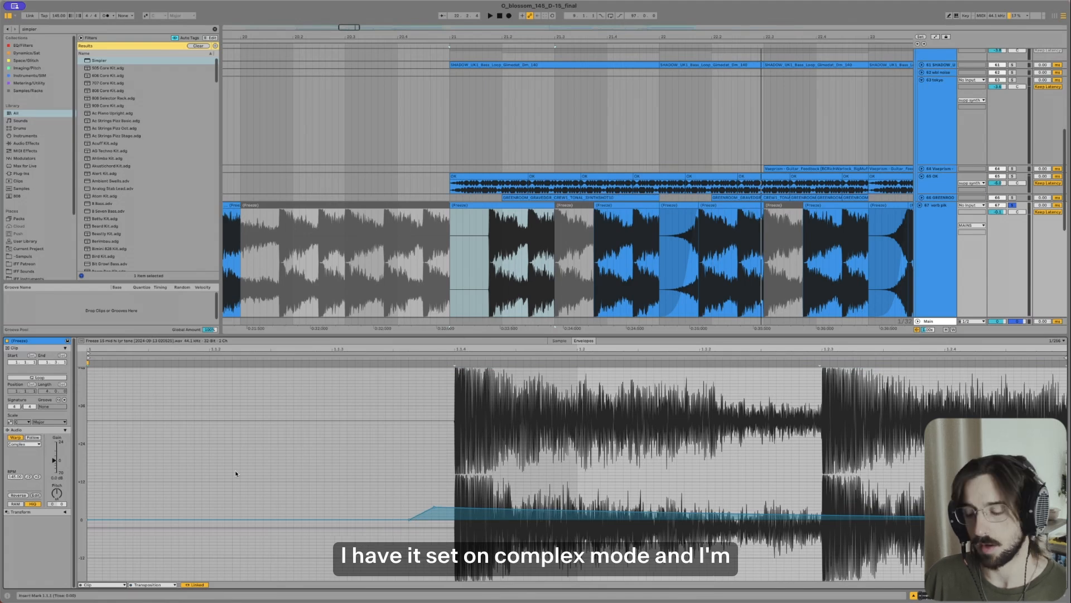
scroll(573, 508, "down", 5)
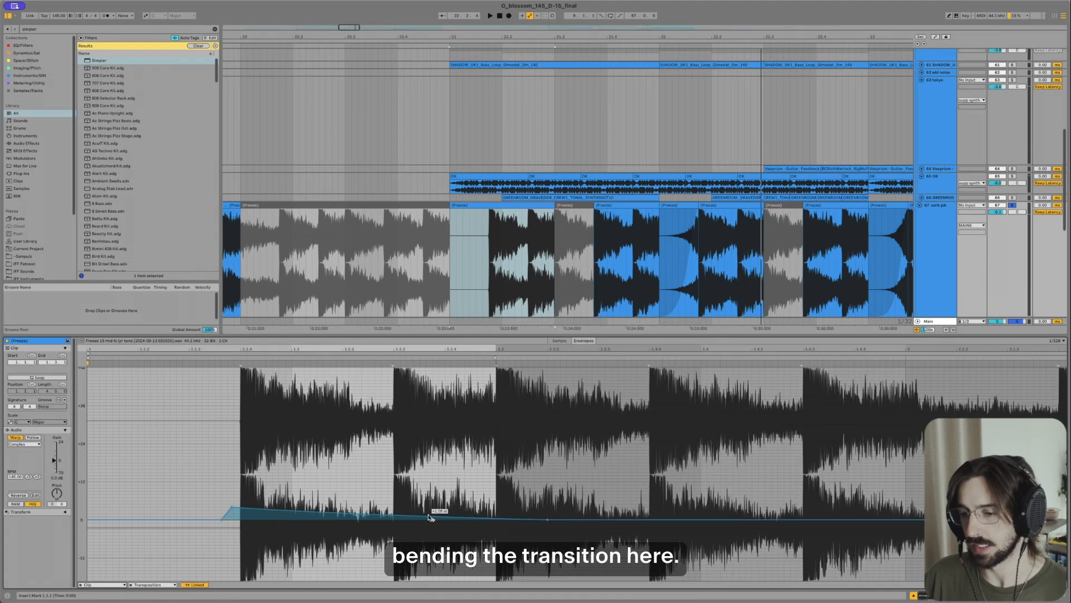
key("space")
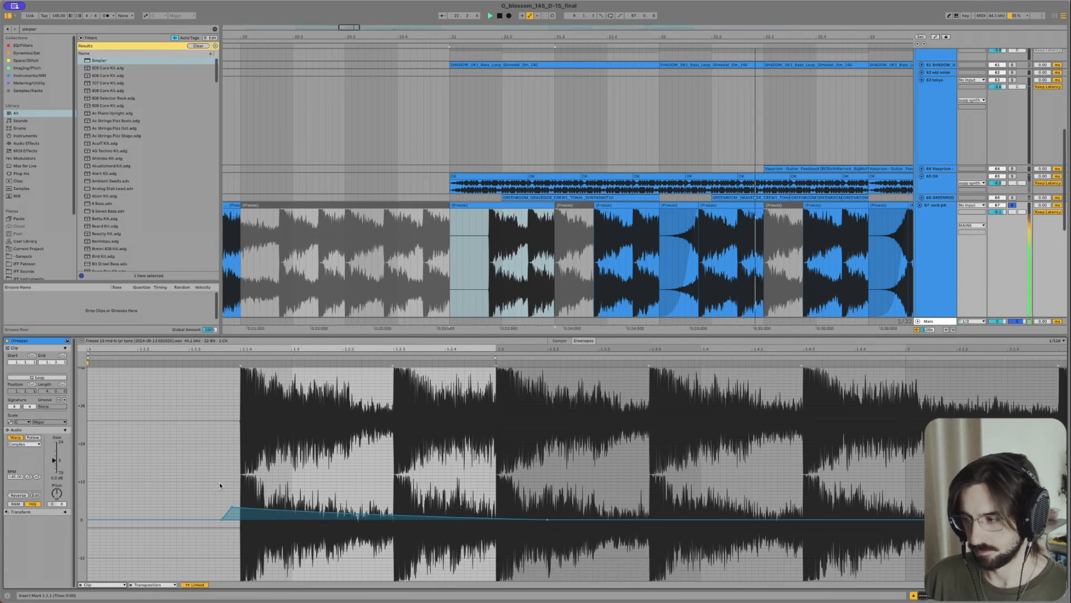
left_click(246, 464)
key("super+a")
key("space")
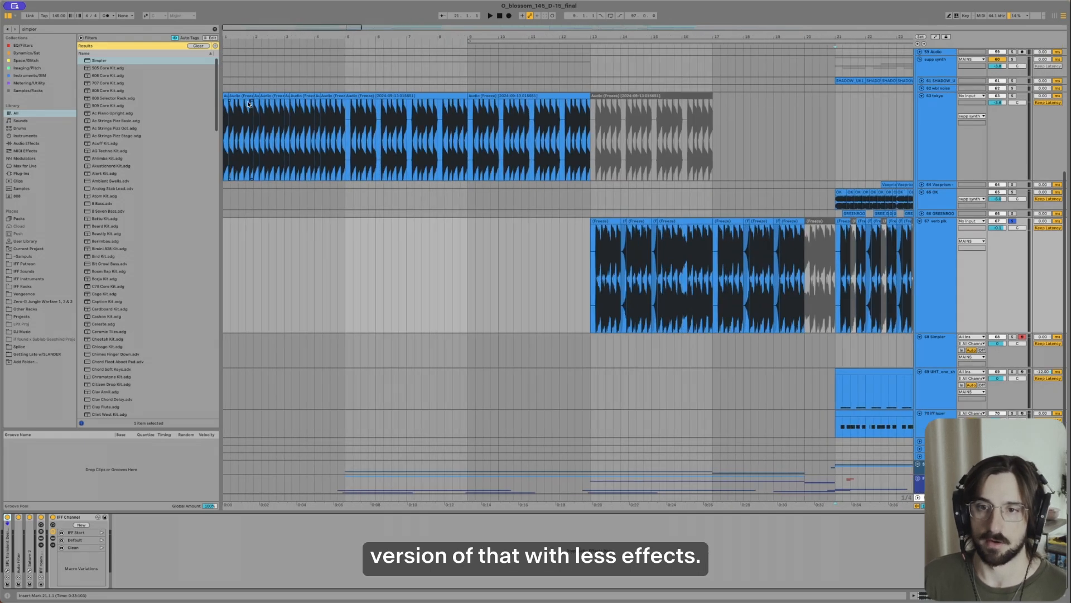
Step: Solo track 63 and play its clip from the first bar
left_click(248, 97)
key("s")
key("space")
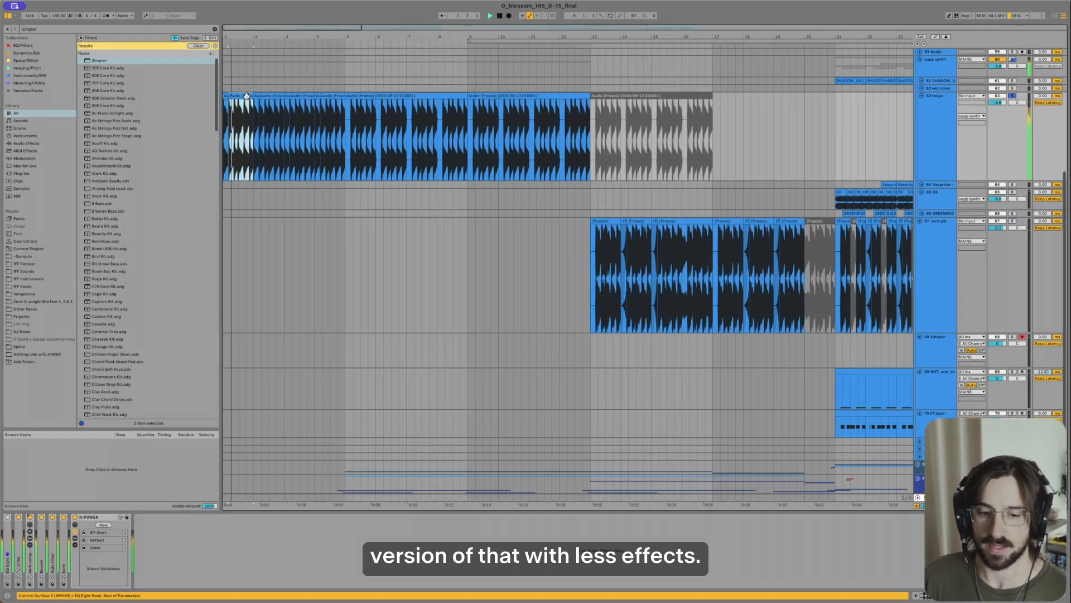
Step: Expand the ST4b device on track 63, open its plug-in window and audition its effect
left_click(17, 560)
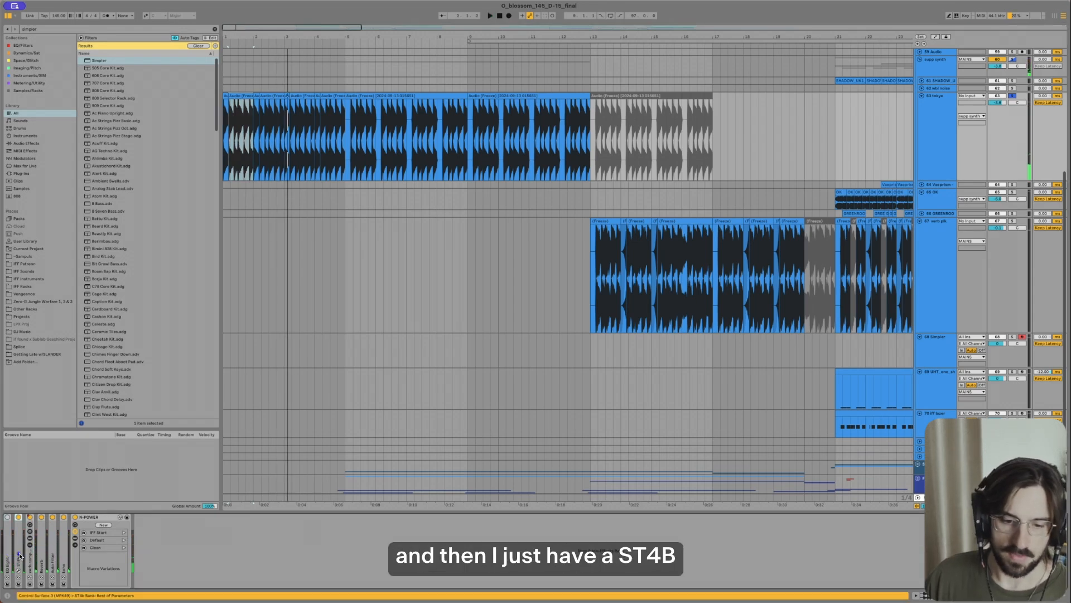
double_click(20, 555)
left_click(30, 519)
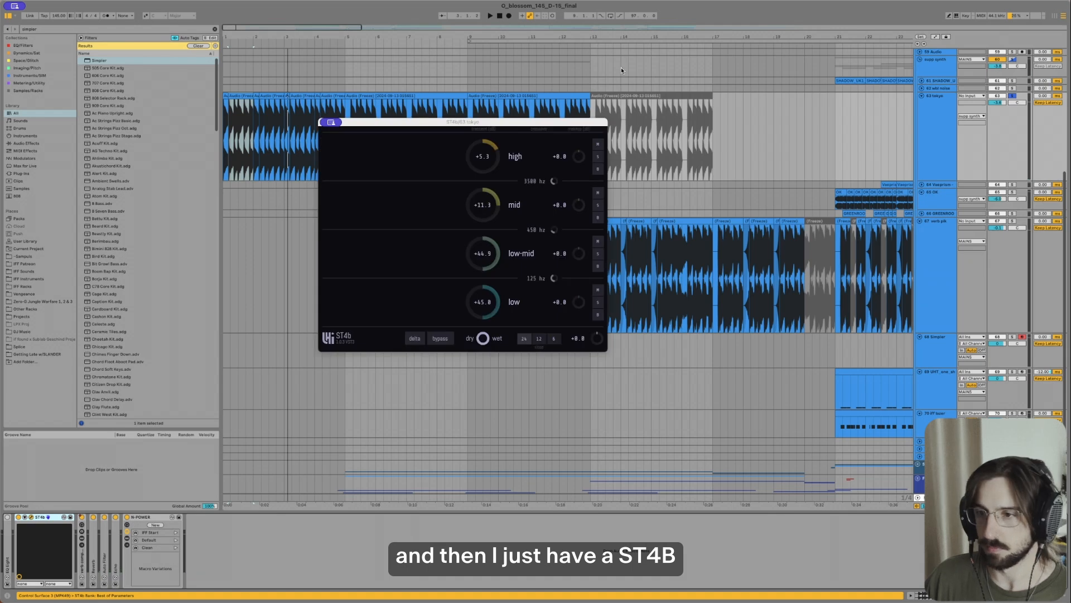
key("space")
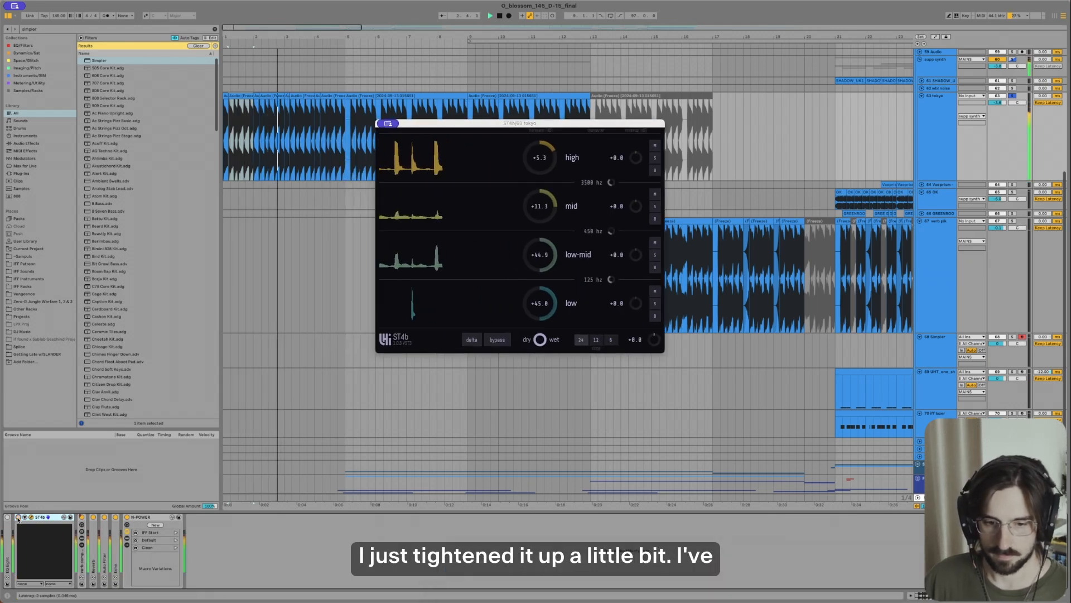
key("space")
Step: Expand the verb comp rack and examine its ShaperBox 3 volume sidechain curve during playback
double_click(82, 558)
left_click(184, 520)
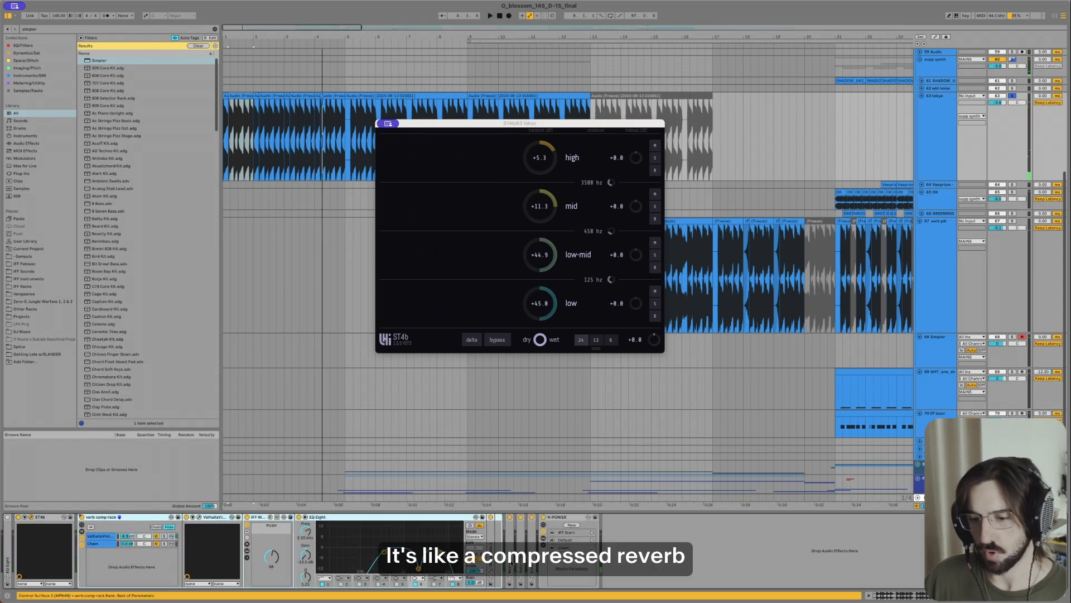
left_click(490, 541)
left_click(491, 571)
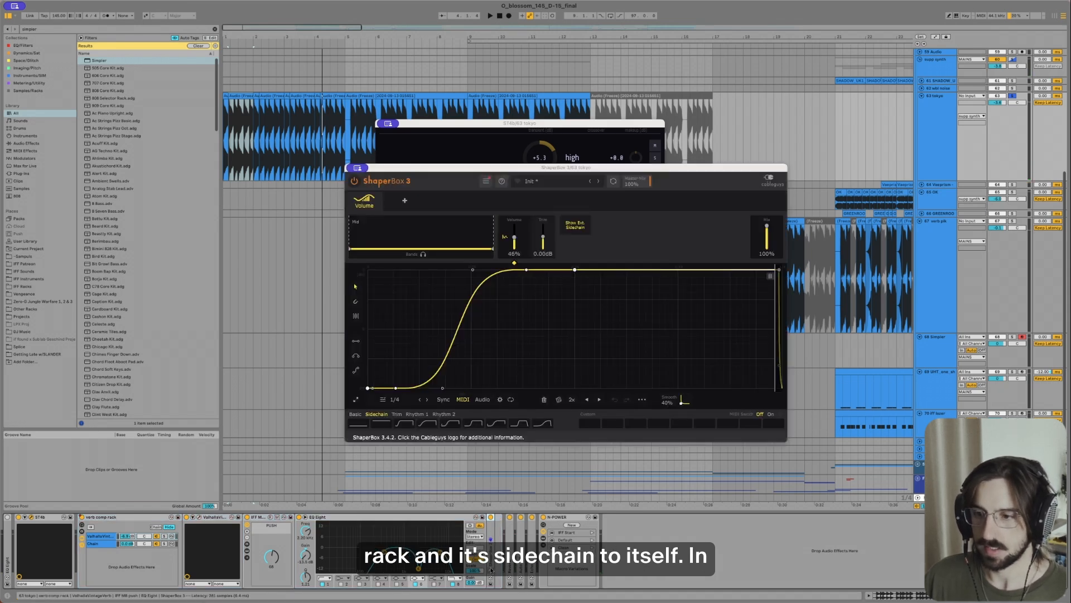
left_click(491, 571)
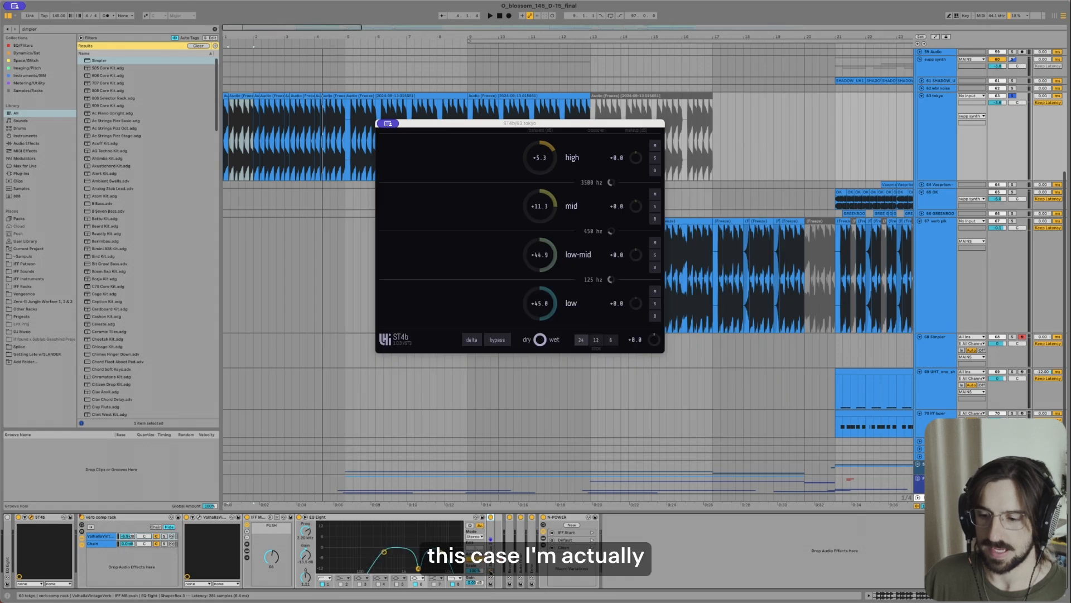
left_click(491, 571)
key("space")
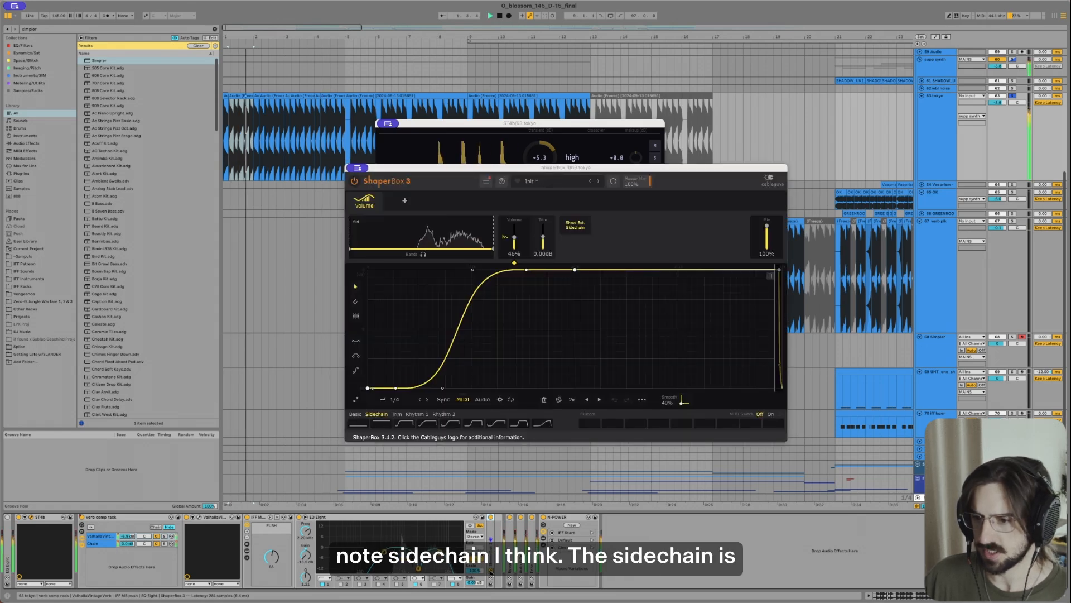
Step: Stop playback and show the one-shot Simpler devices of track 69 at its MIDI clip near bar 21
scroll(191, 398, "down", 15)
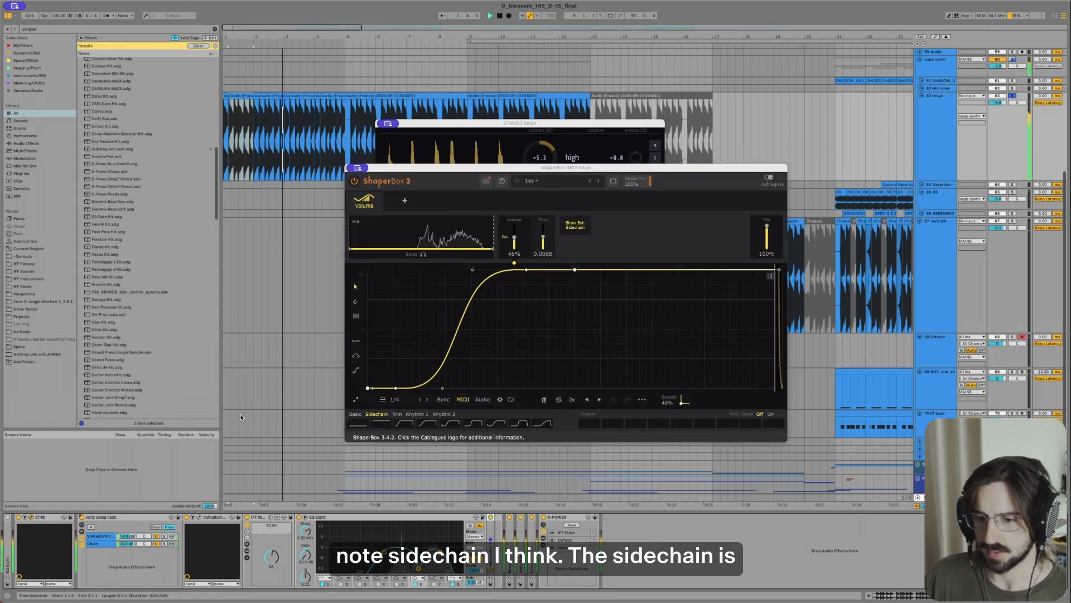
scroll(856, 375, "down", 3)
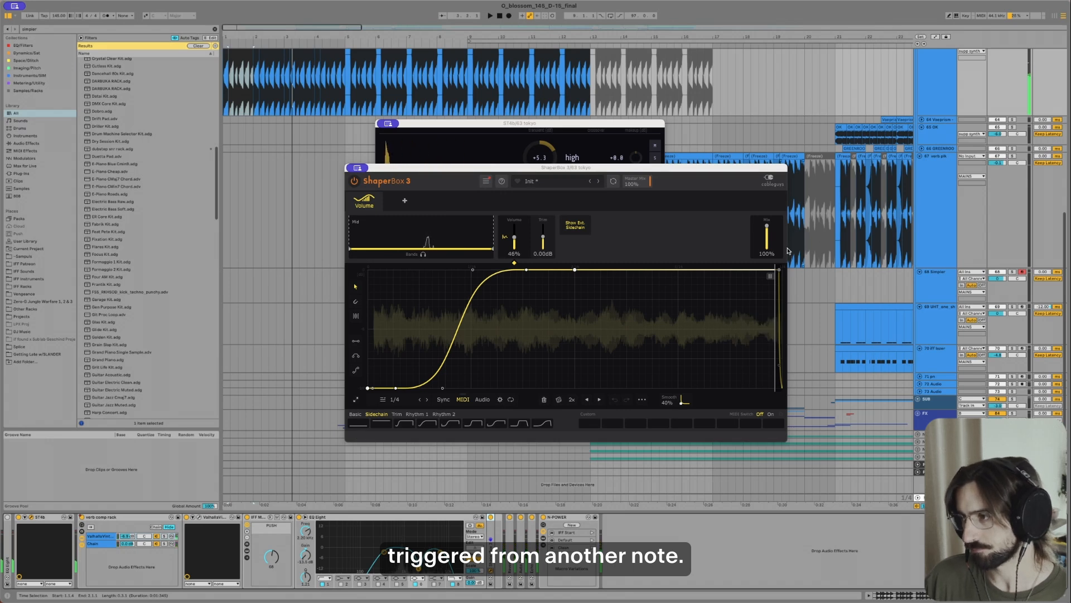
left_click(842, 339)
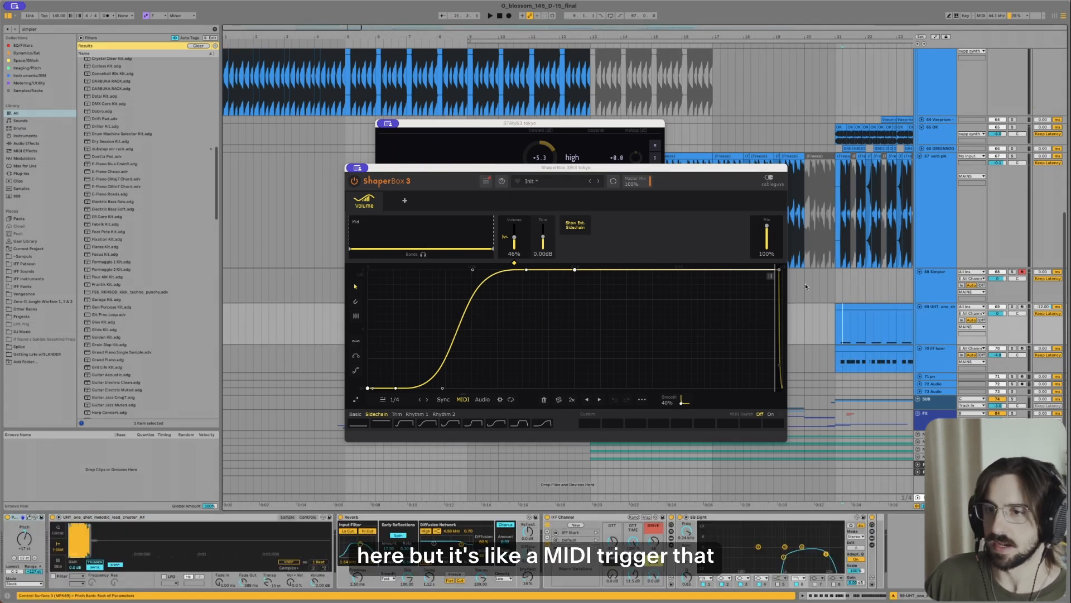
Step: Close the ShaperBox 3 and ST4b plug-in windows and play track 63 from around bar 4
left_click(358, 168)
left_click(379, 185)
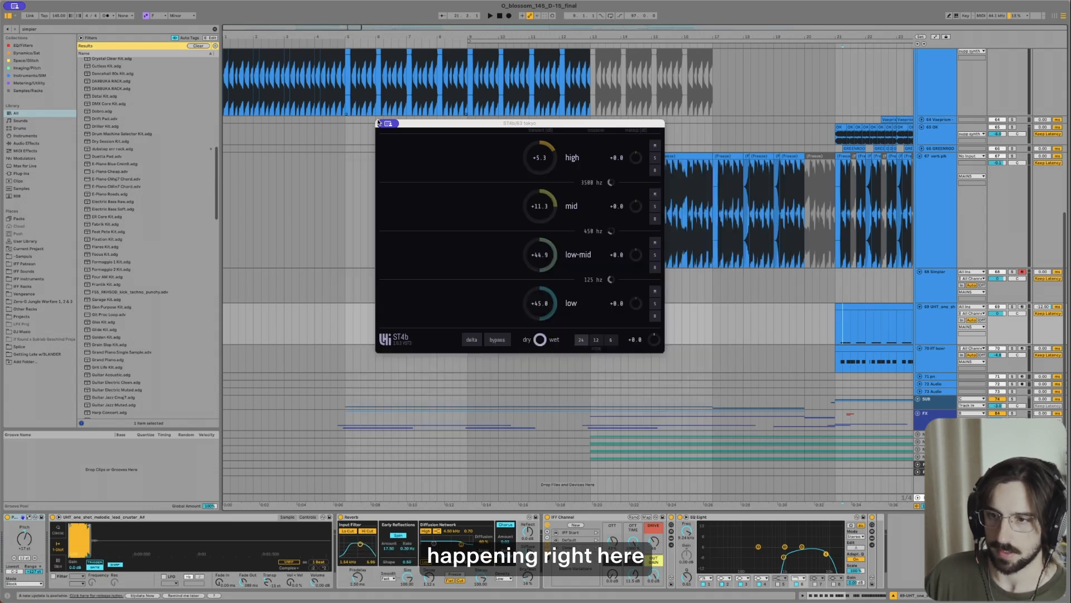
left_click(378, 122)
left_click(402, 141)
left_click(308, 111)
key("space")
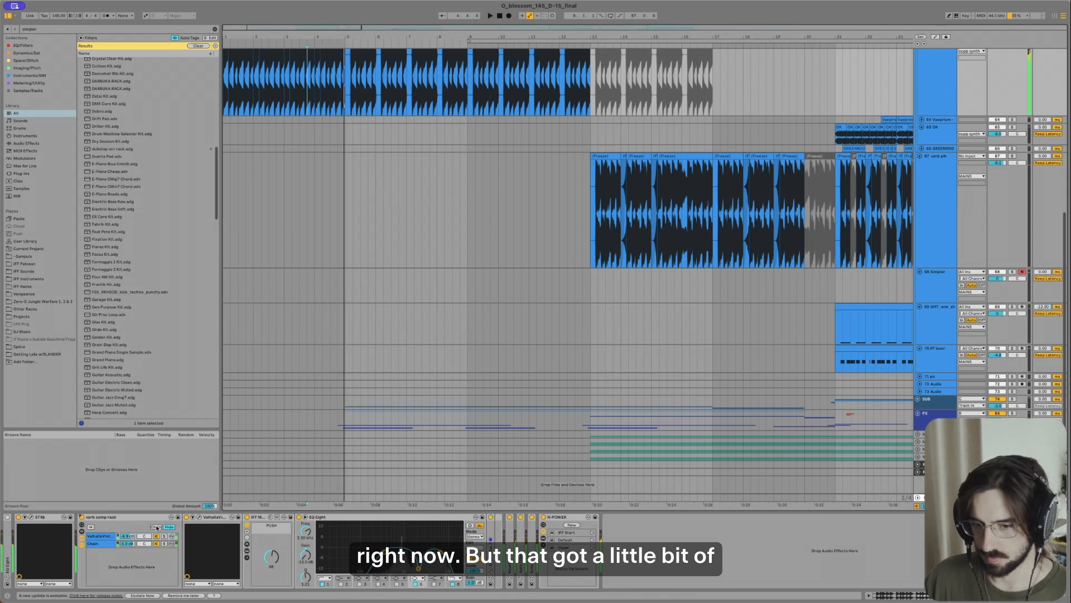
Step: Collapse the verb comp rack on track 63 and unfold the Reverb, Auto Filter and Echo devices, auditioning the sound
double_click(130, 517)
double_click(88, 570)
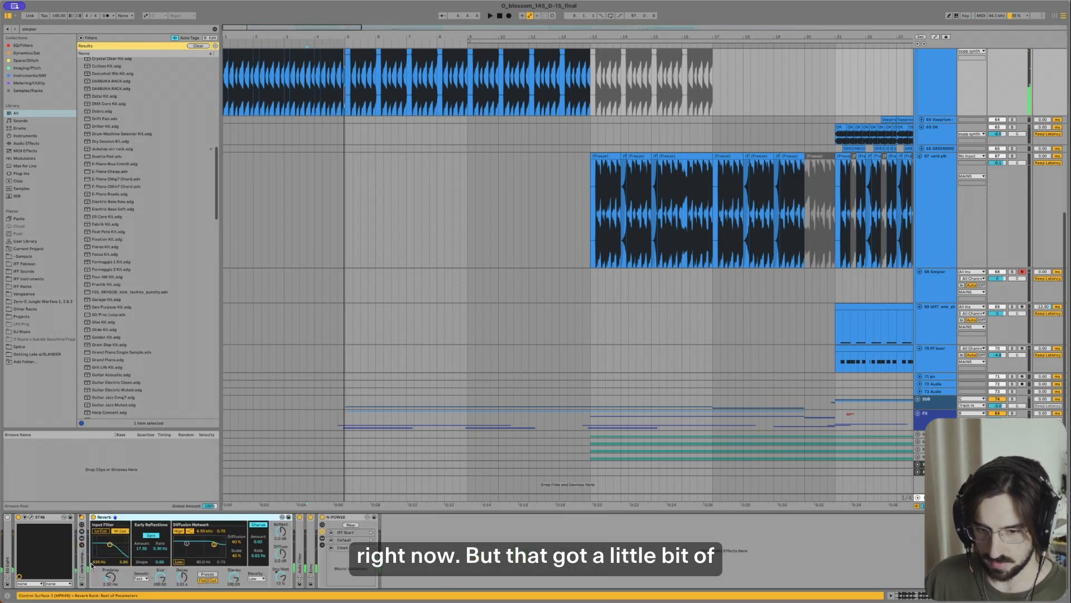
key("space")
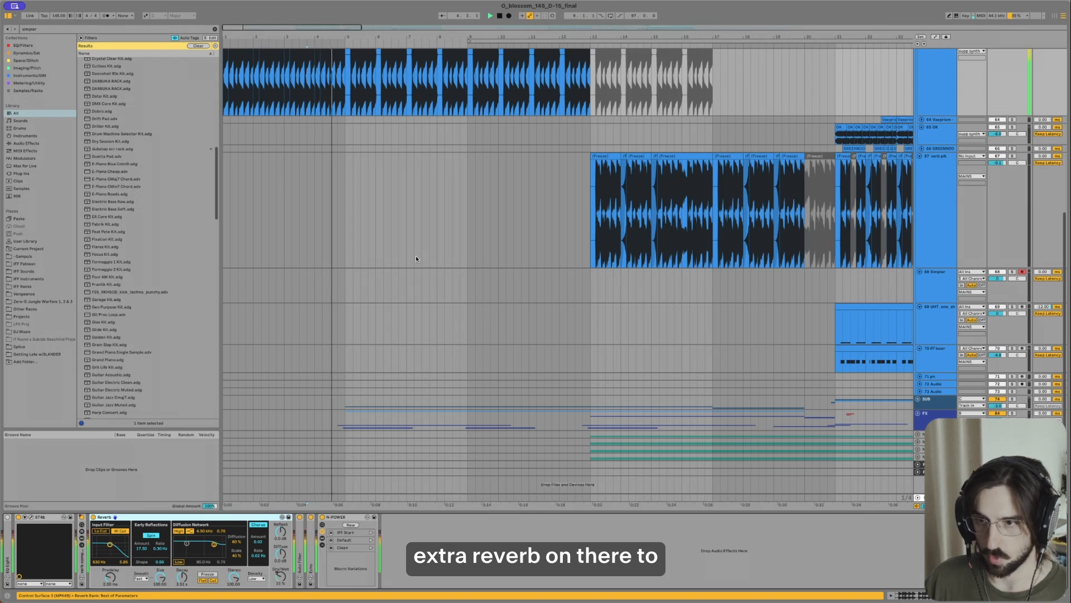
scroll(337, 97, "up", 5)
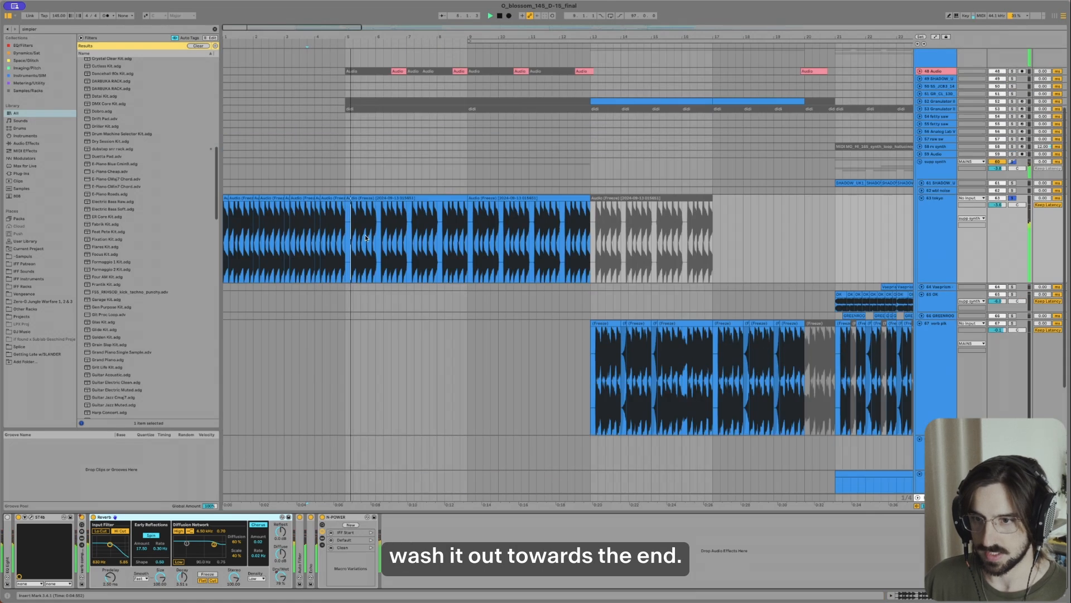
double_click(297, 535)
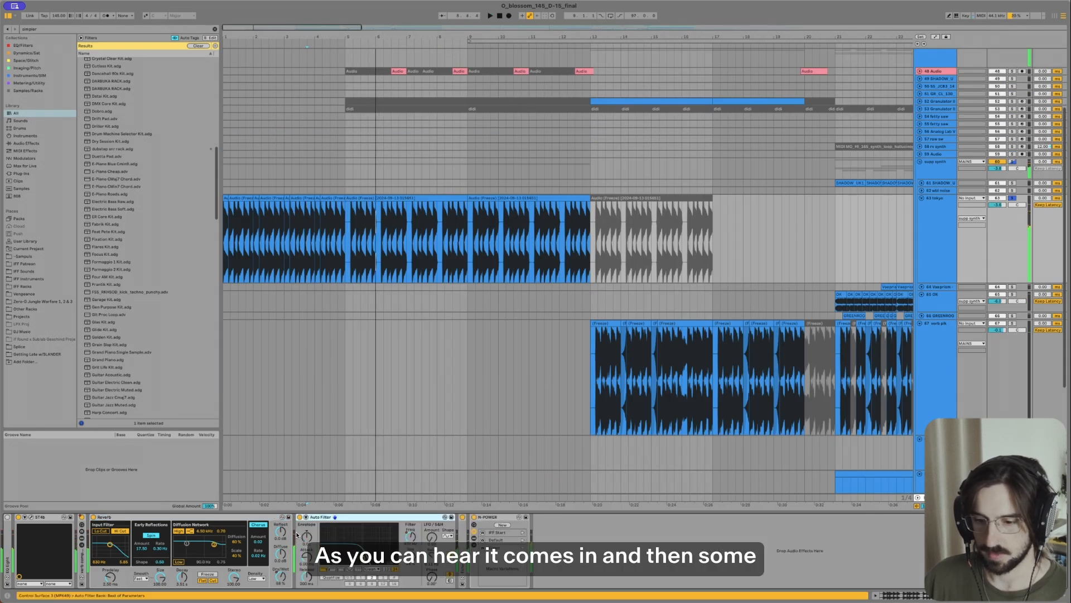
double_click(463, 535)
key("space")
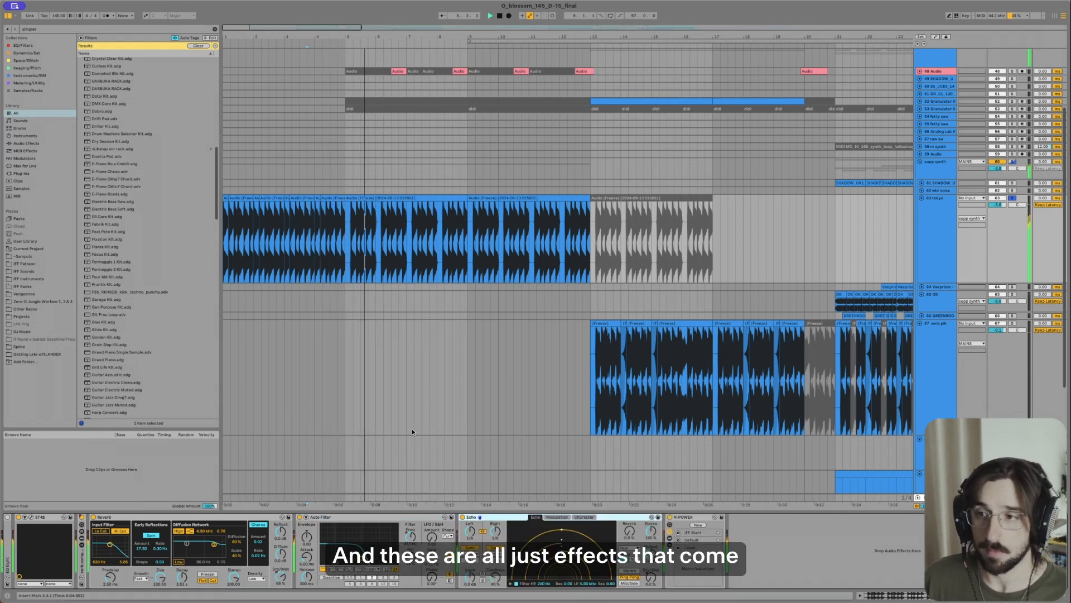
Step: Show track 63's Echo Dry/Wet automation and examine its curve at the end of the full arrangement
key("a")
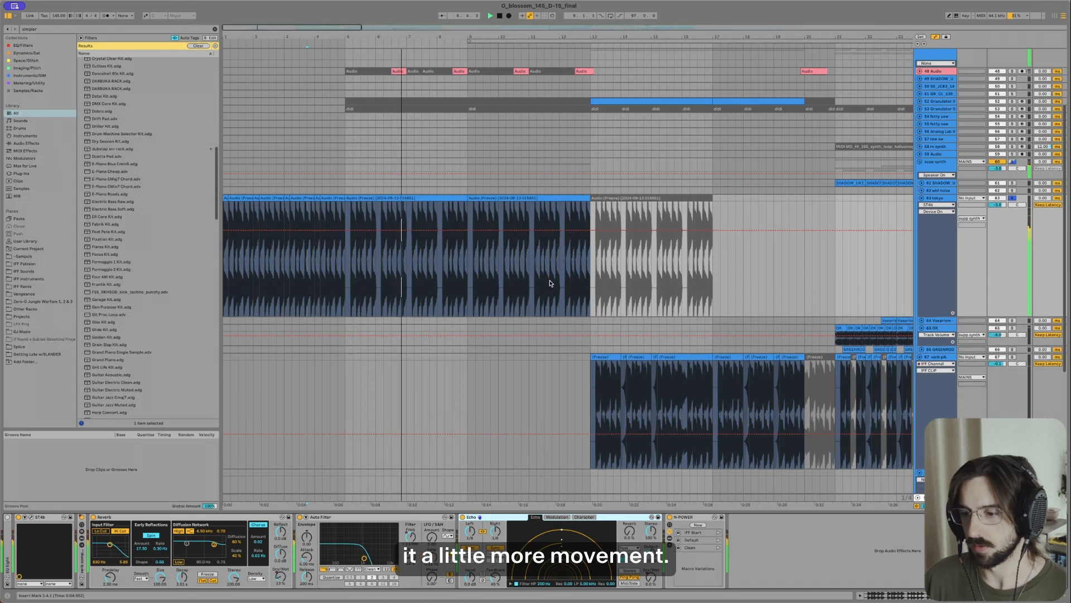
left_click(649, 577)
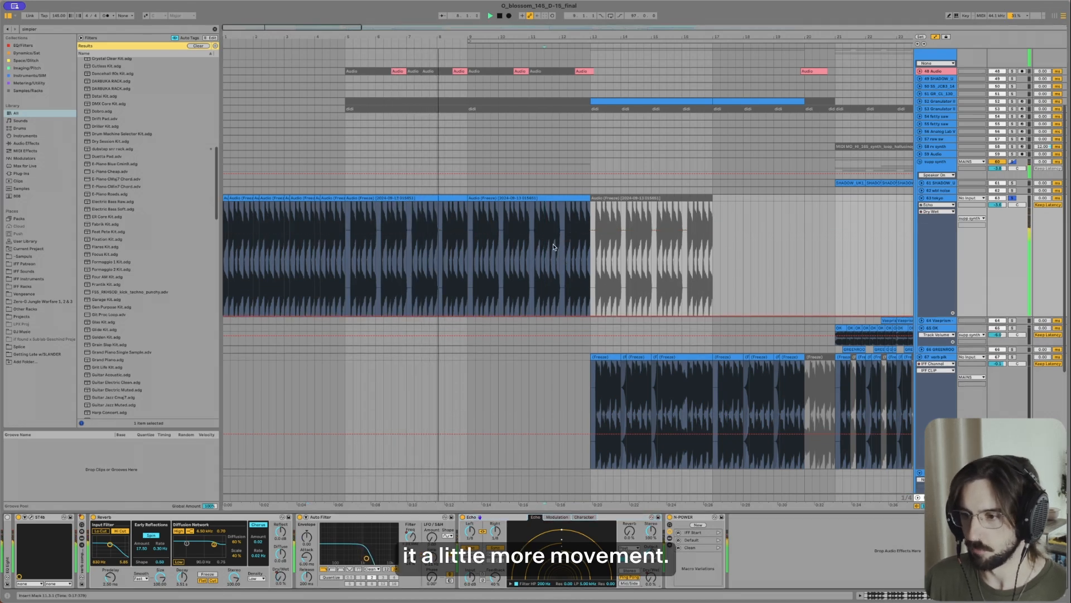
key("w")
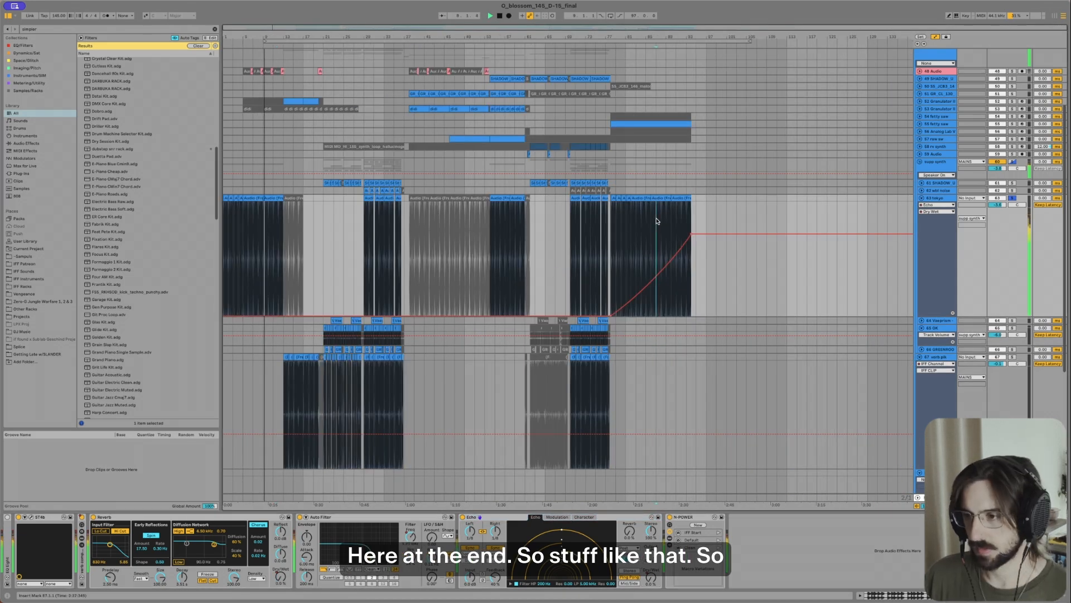
left_click(658, 251)
Step: Hide the automation, collapse the enlarged synth track lanes and play the arrangement from bar 9
left_click(244, 239)
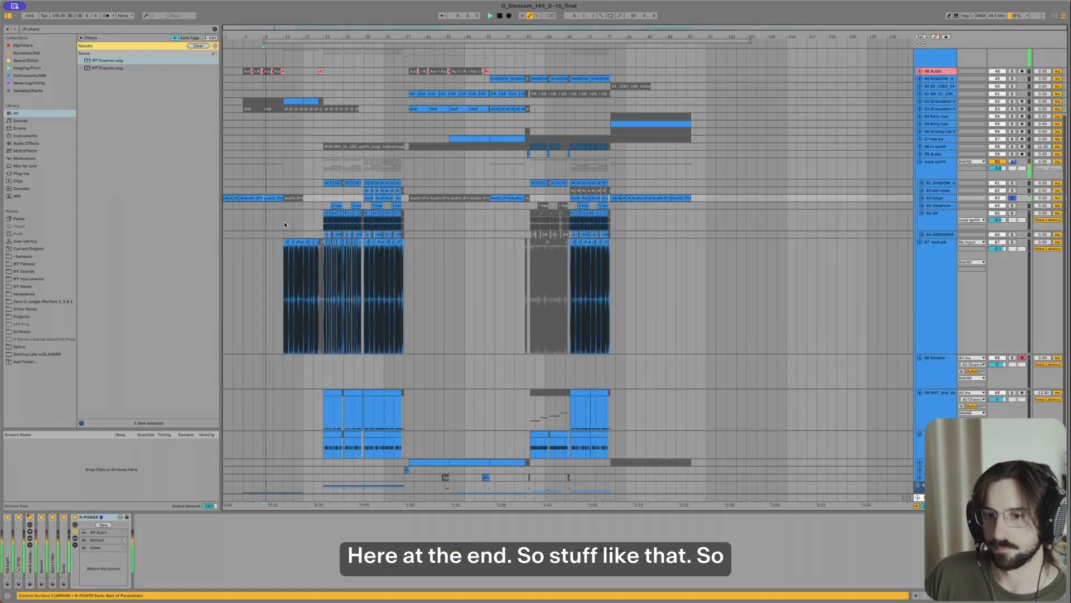
left_click(271, 239)
key("space")
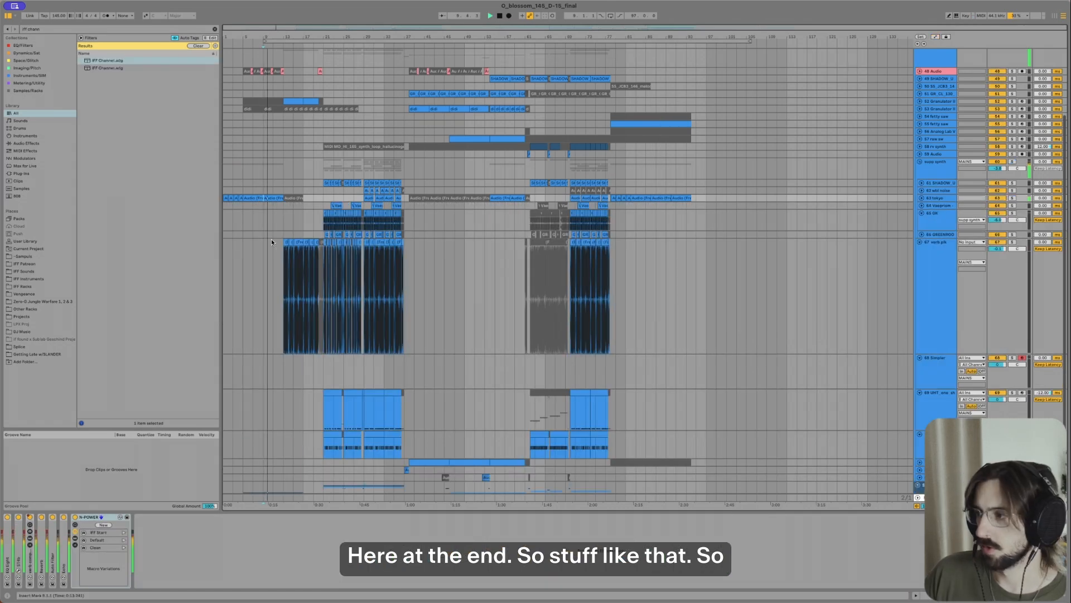
scroll(271, 212, "down", 3)
scroll(275, 256, "down", 3)
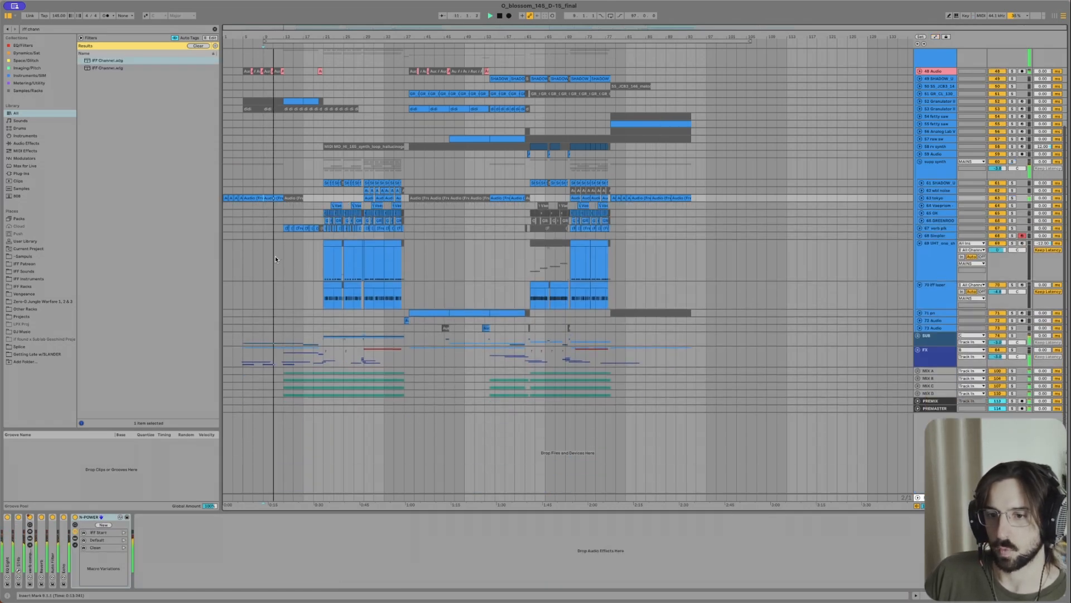
scroll(263, 272, "down", 3)
scroll(265, 264, "down", 3)
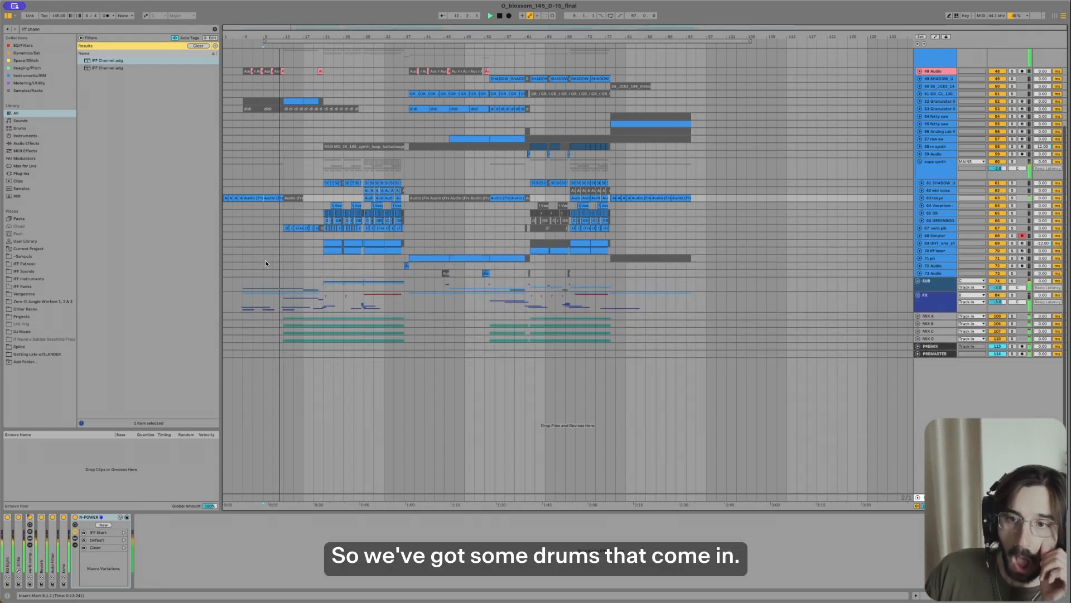
Step: Solo the DRUMS group, play it from bar 5 and enlarge drum tracks 14, 15 and 16
scroll(244, 121, "up", 4)
left_click(243, 82)
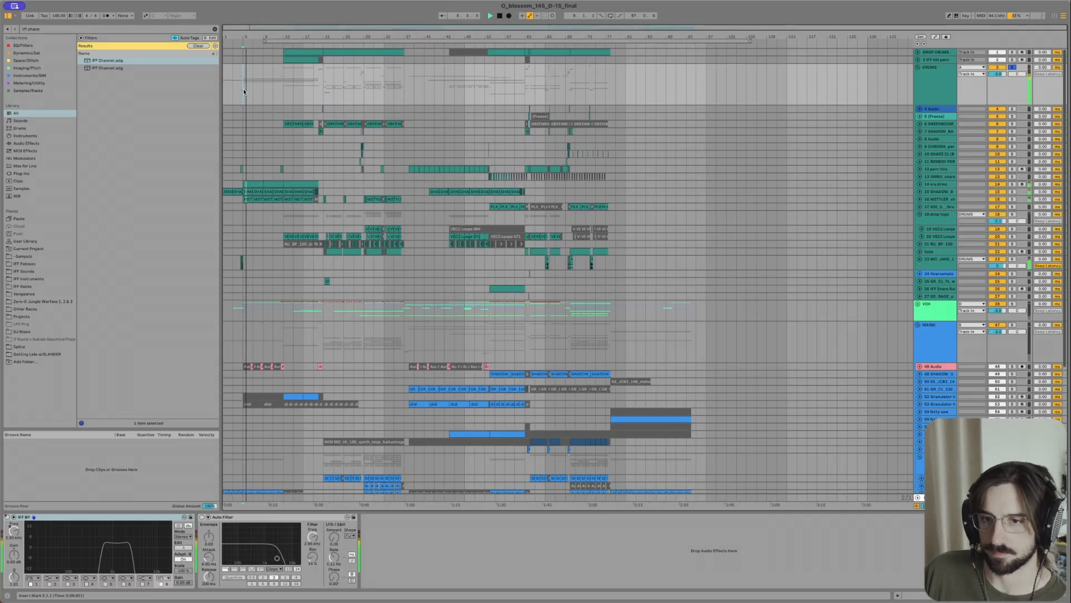
scroll(249, 178, "left", 5)
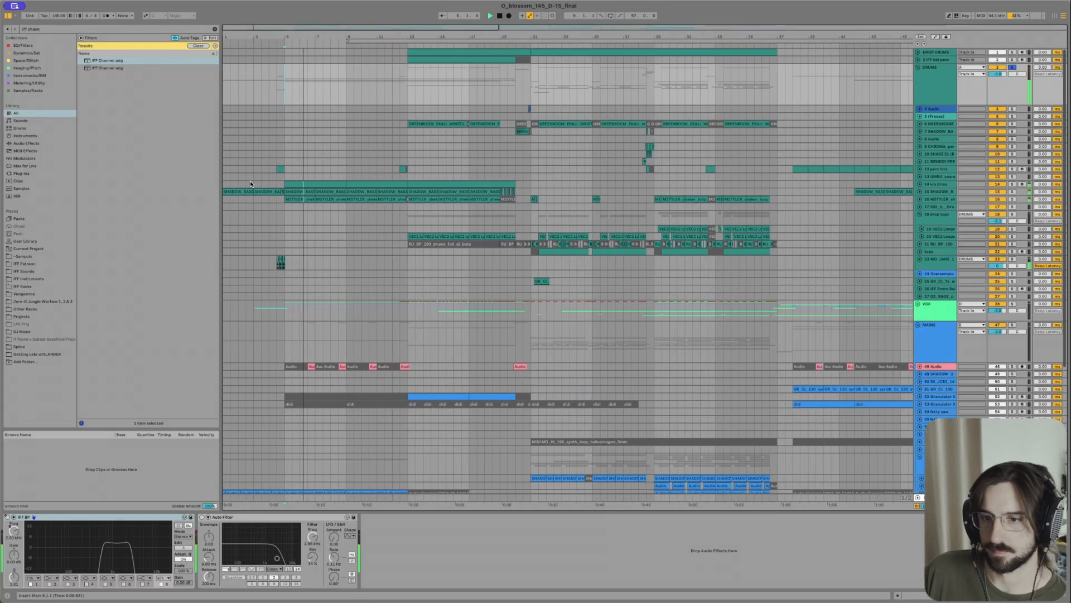
scroll(335, 187, "up", 2)
scroll(326, 204, "up", 2)
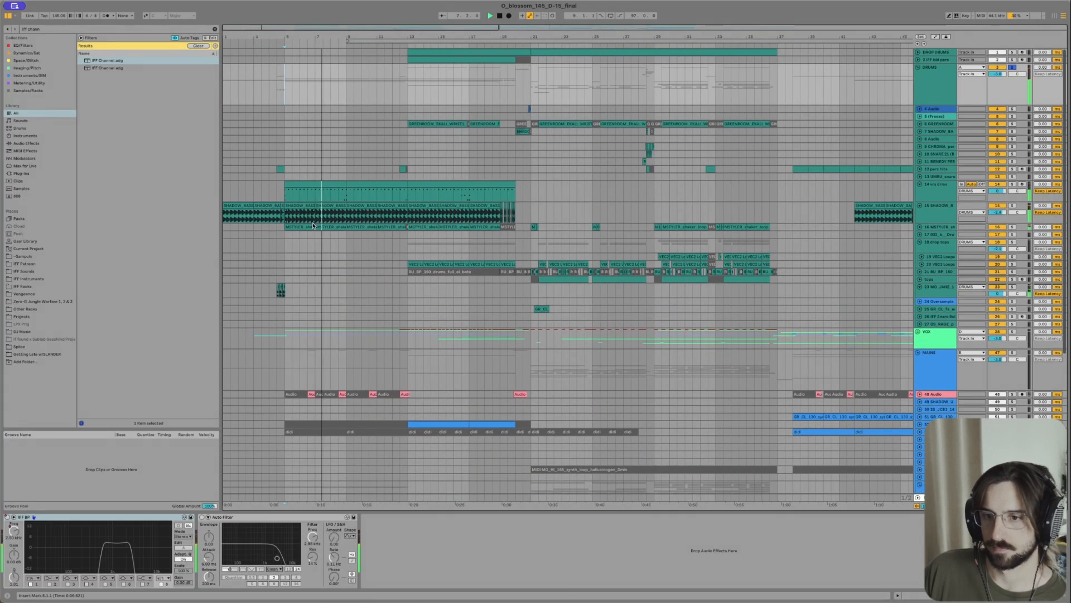
scroll(311, 229, "up", 1)
left_click(311, 229)
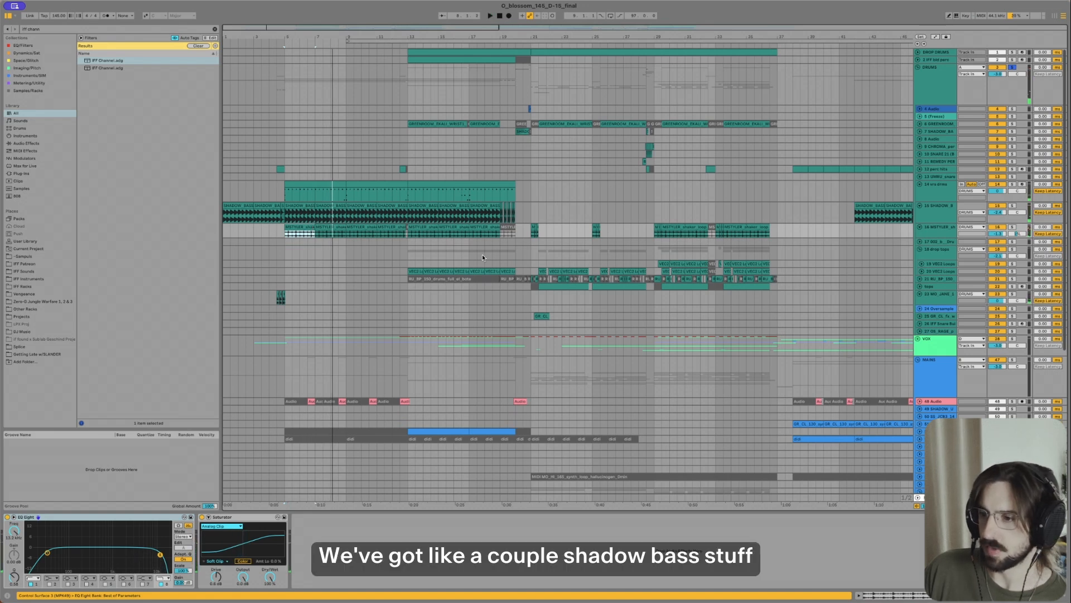
Step: Audition the shadow bass clip on track 15 and the shaker loop clip on track 16, each soloed from bar 5
left_click(297, 207)
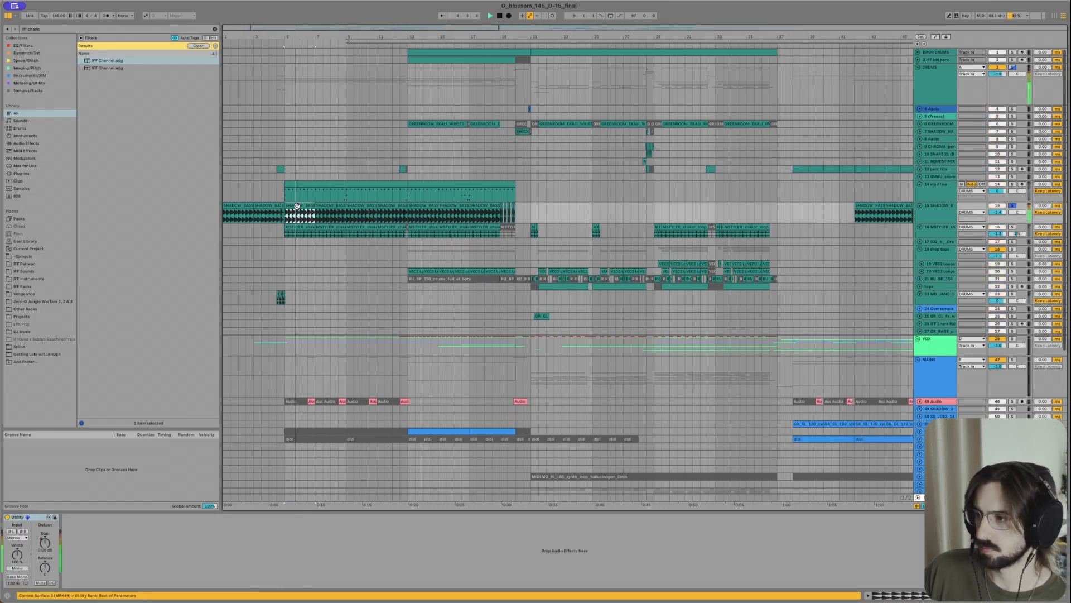
left_click(297, 232)
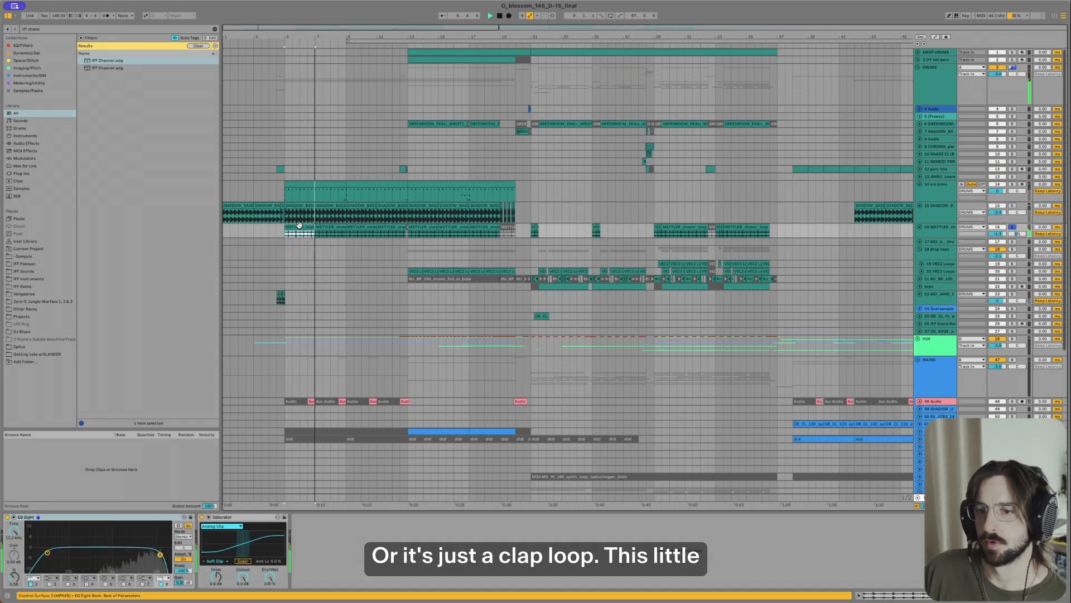
scroll(298, 232, "up", 4)
key("space")
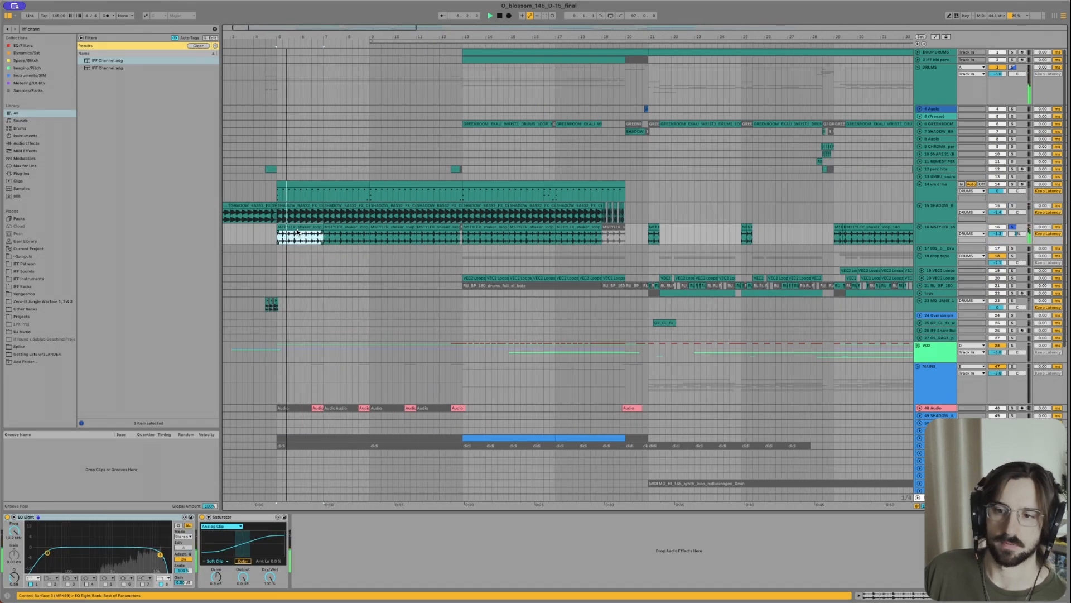
Step: Solo and play track 14's MIDI drum clip from bar 5, open its notes and inspect the kick and impact hits
scroll(299, 229, "up", 2)
scroll(313, 207, "left", 3)
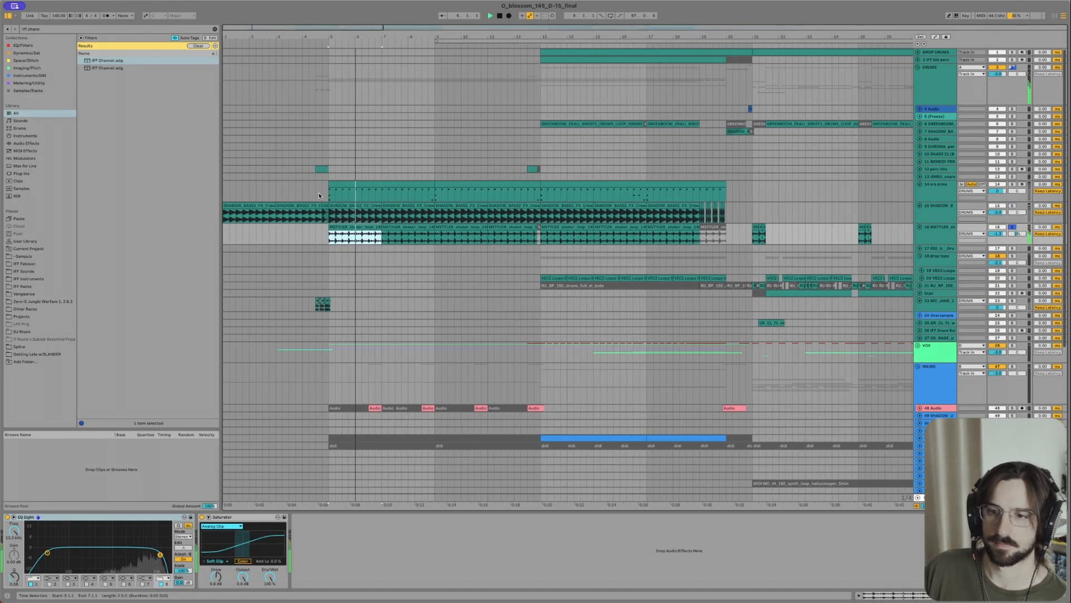
left_click(350, 186)
key("space")
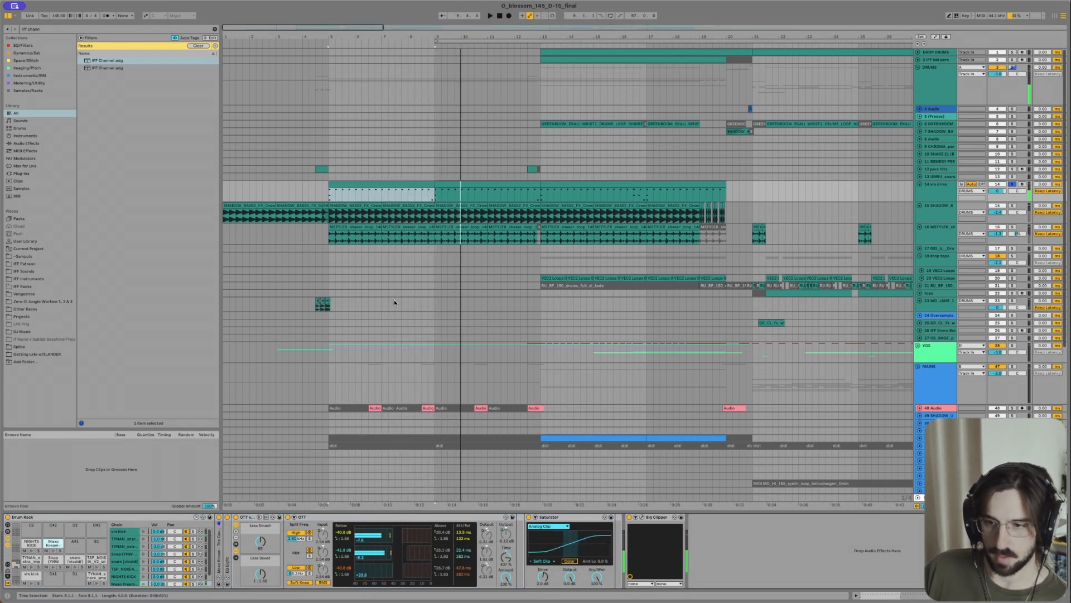
double_click(383, 184)
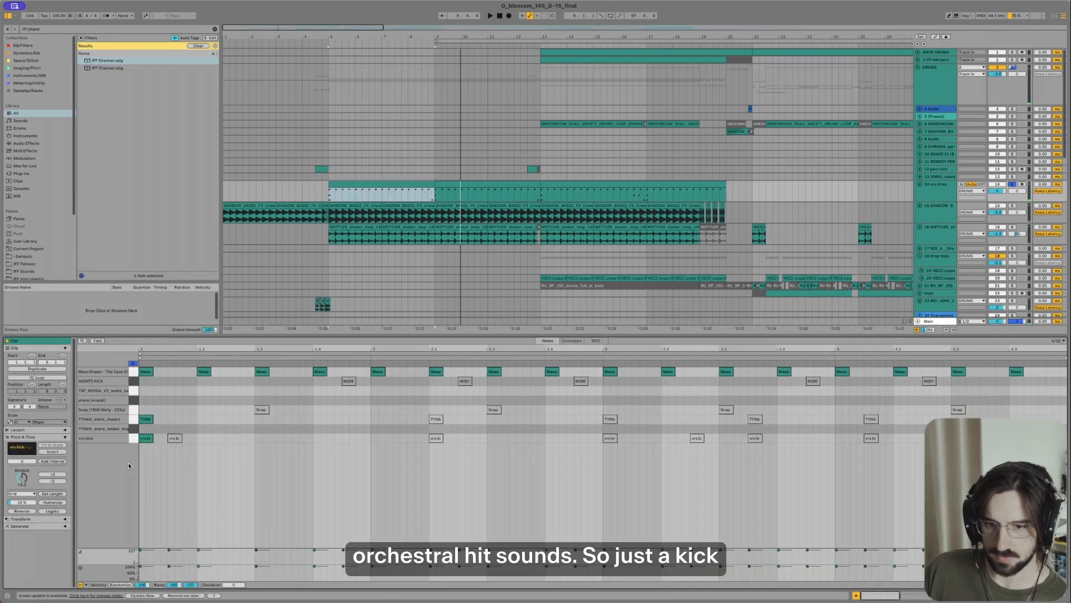
left_click(146, 438)
left_click(143, 417)
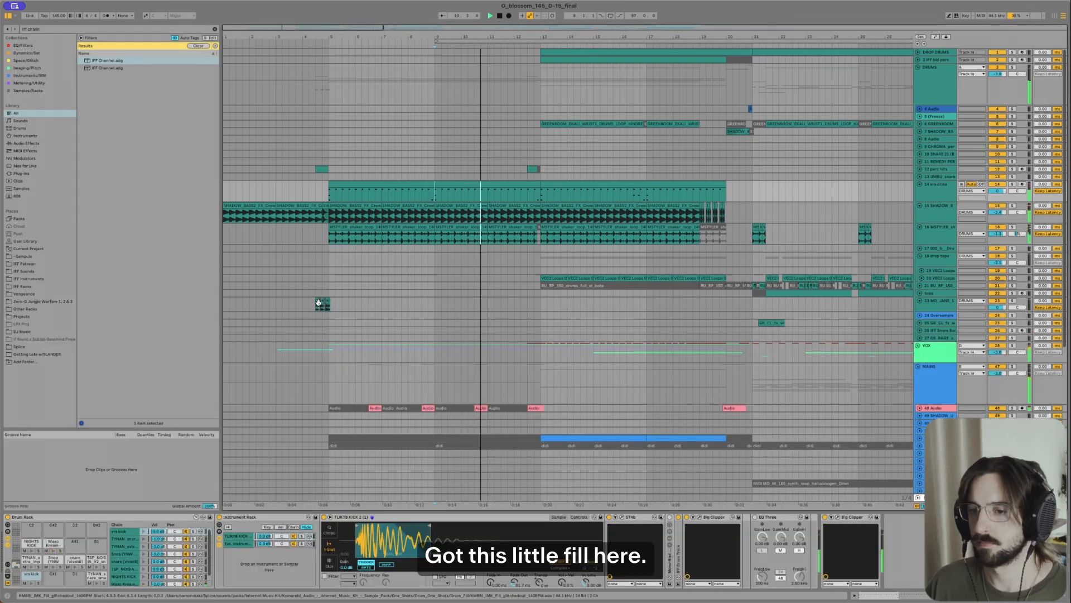
Step: Solo the cut-up fill on track 23, enlarge its lane and play it from just before bar 5
left_click(310, 304)
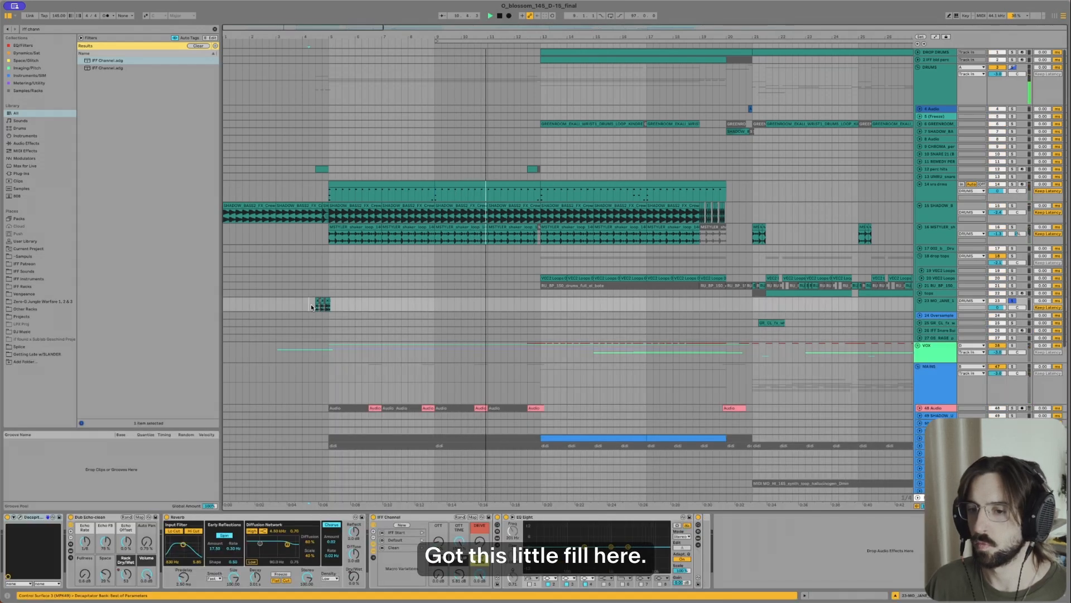
scroll(310, 304, "up", 10)
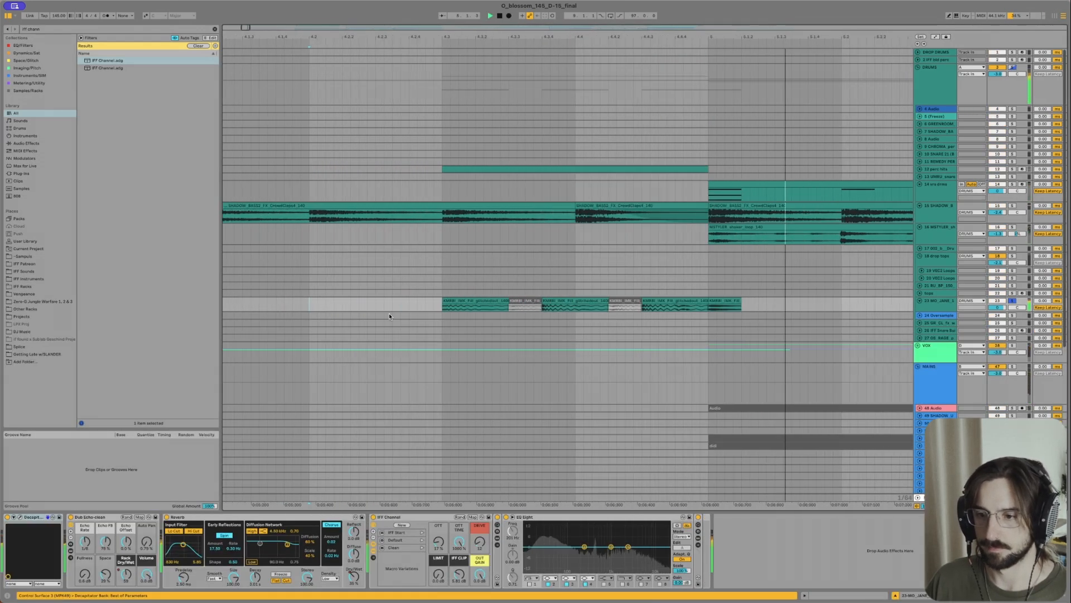
scroll(423, 308, "up", 5)
scroll(423, 308, "down", 5)
left_click(424, 308)
key("space")
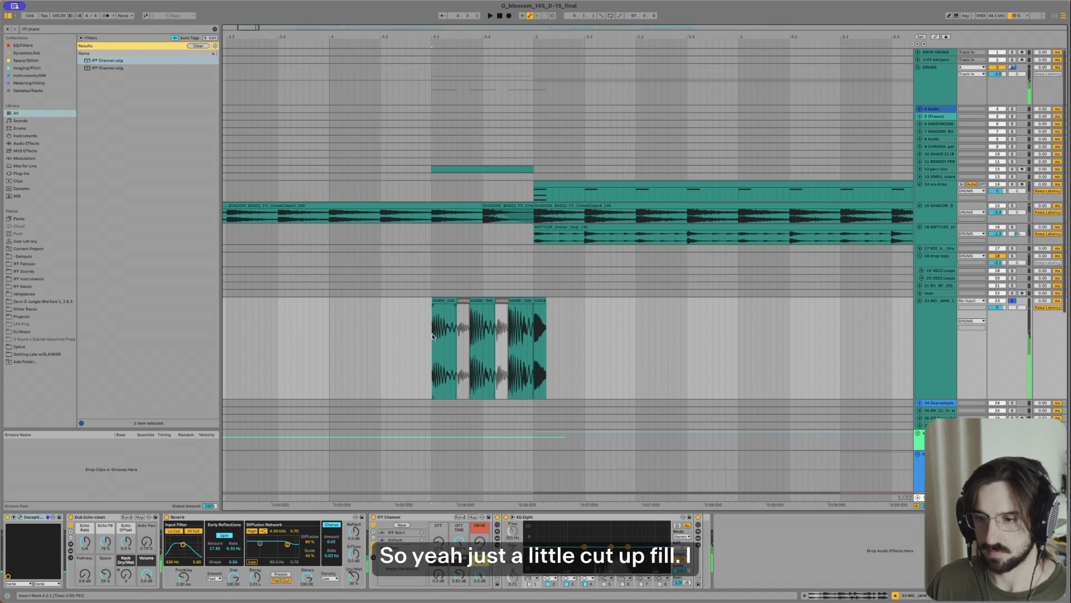
Step: Extend the first fill clip on track 23 to its full length, audition it and undo the extension
left_click_drag(453, 299, 984, 305)
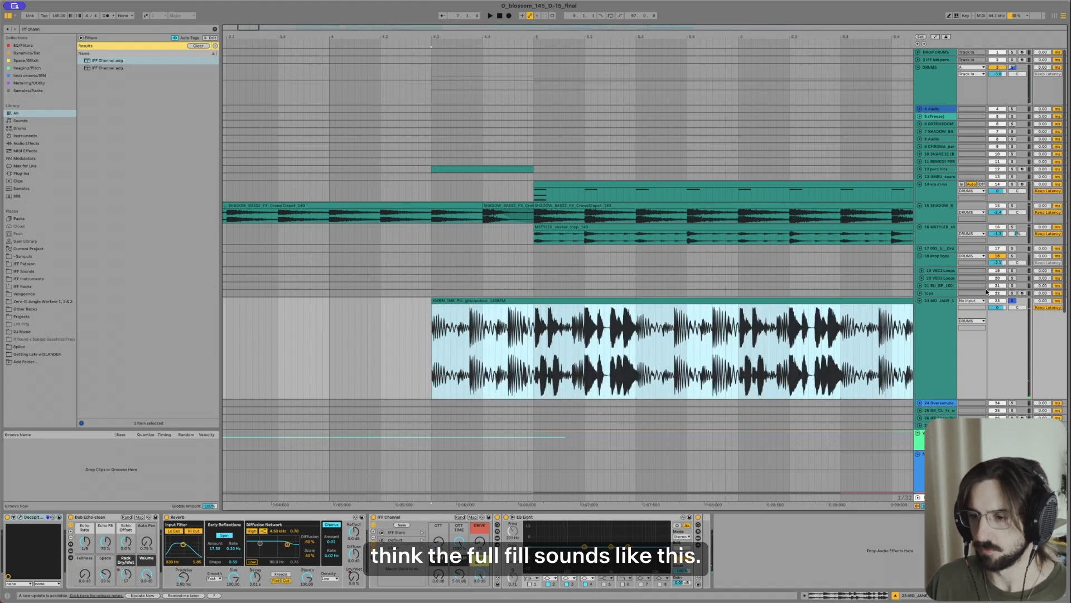
key("space")
scroll(530, 351, "right", 3)
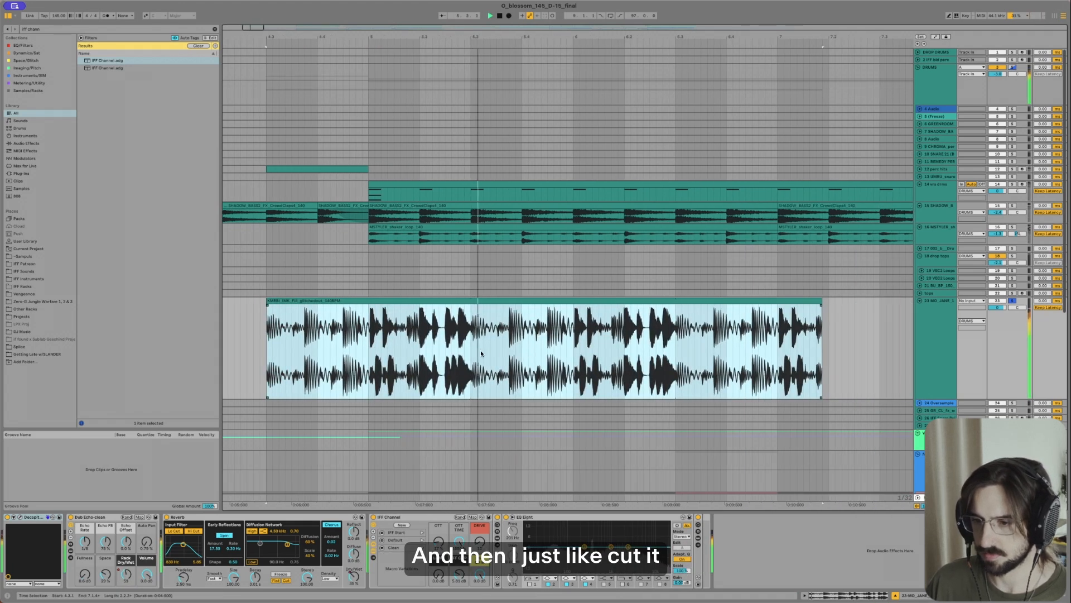
scroll(478, 353, "left", 3)
key("ctrl+z")
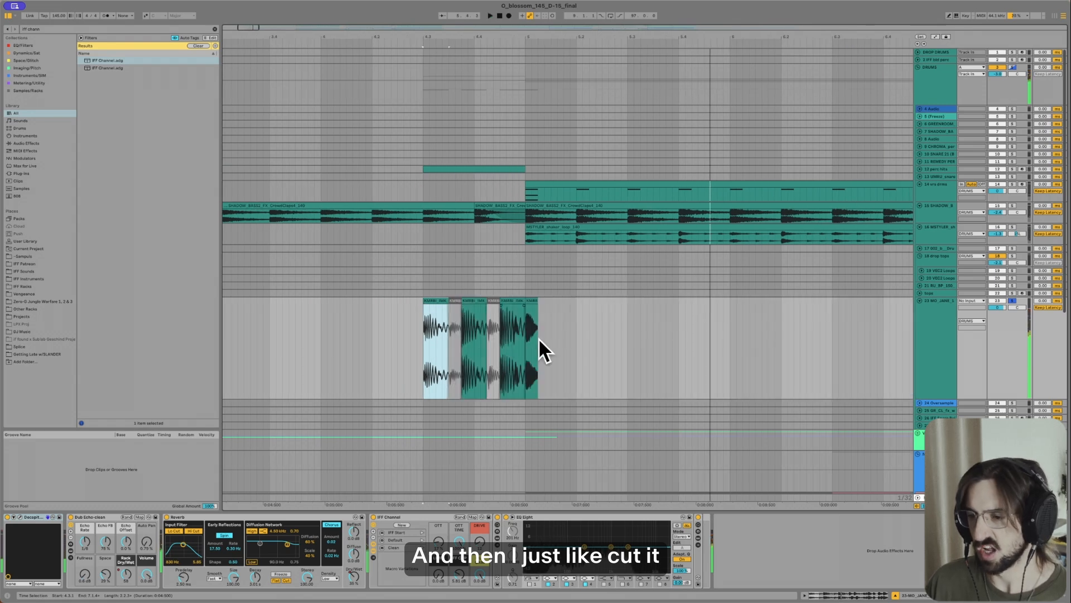
Step: Replay the soloed cut-up fill from its start, and play its last hit leading into bar 5 in the full mix
left_click(420, 334)
key("space")
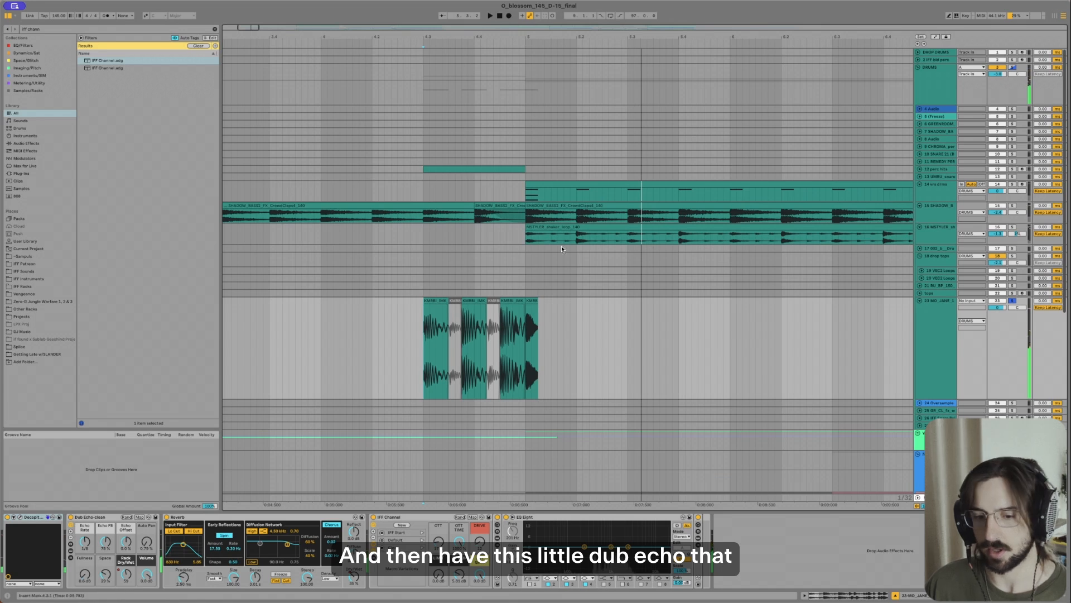
left_click(522, 333)
key("space")
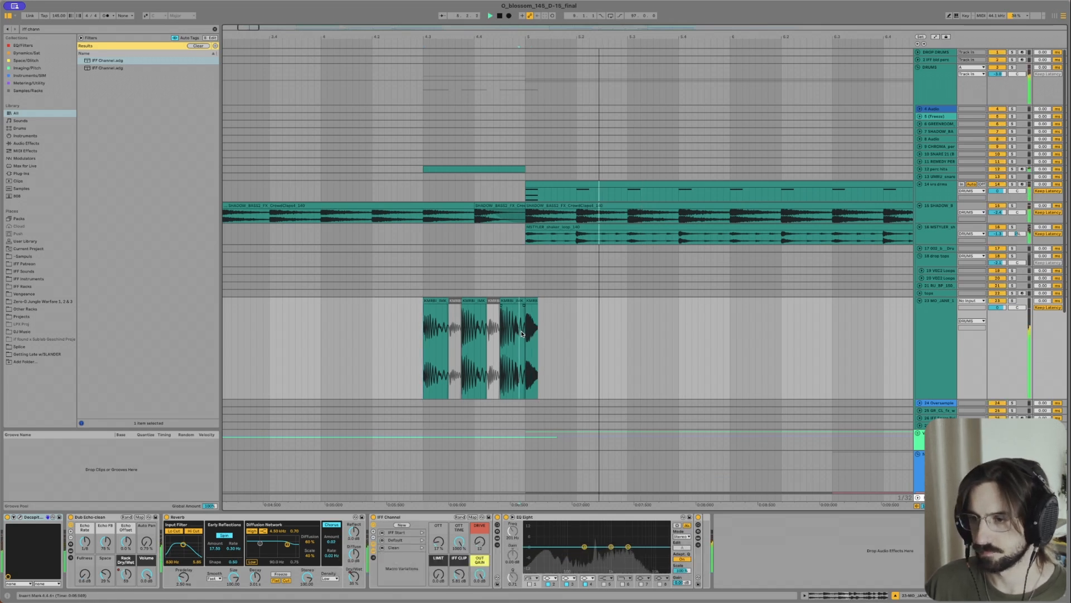
Step: Collapse the fill track, enlarge perc hits track 12, and audition its clip before bar 5 in solo
scroll(521, 331, "down", 5)
scroll(491, 213, "up", 1)
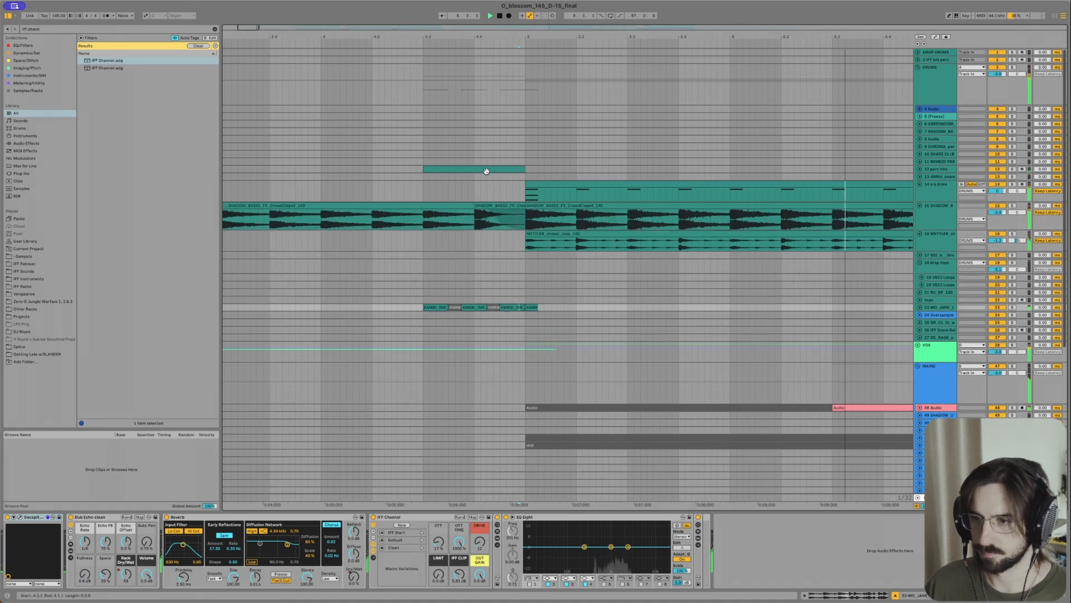
scroll(488, 170, "up", 3)
left_click(423, 183)
key("space")
key("s")
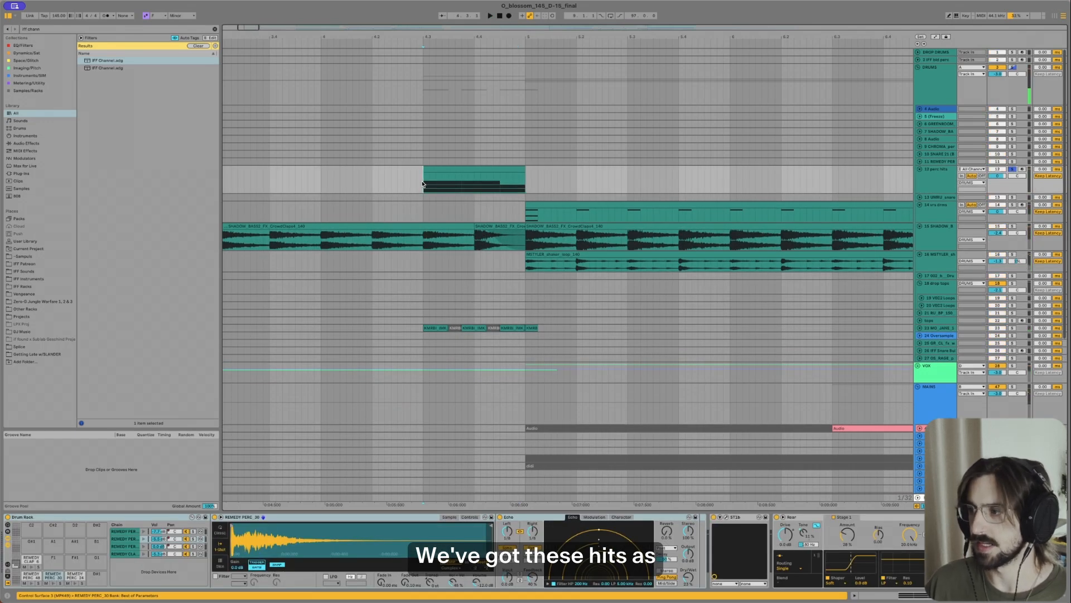
Step: Play the soloed perc hits clip before bar 5 and look through the REMEDY PERC chains of its Drum Rack
key("space")
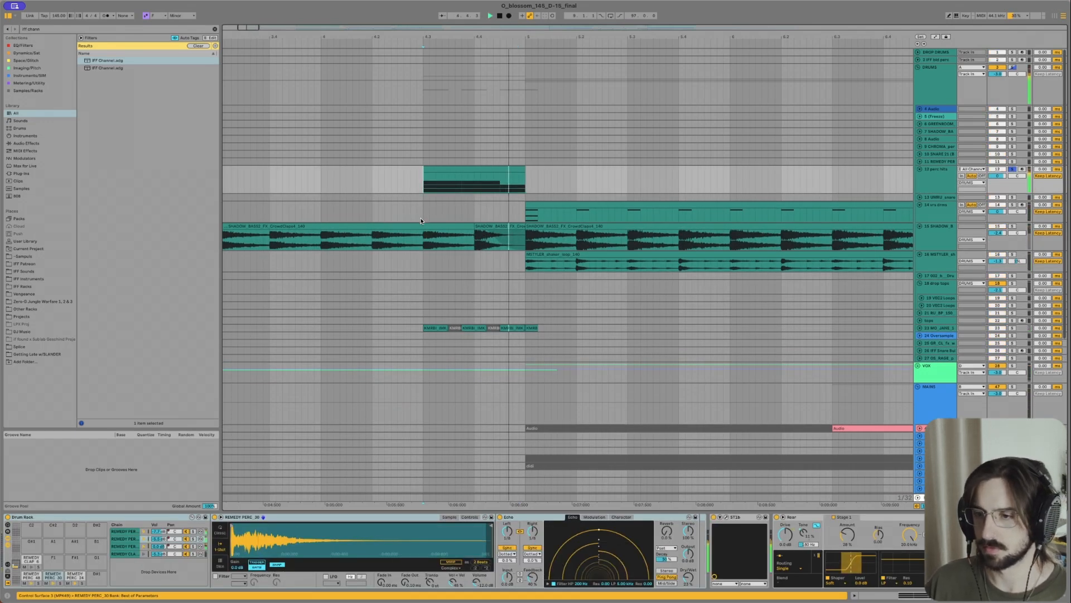
left_click(124, 532)
left_click(125, 539)
left_click(124, 547)
left_click(124, 553)
left_click(127, 546)
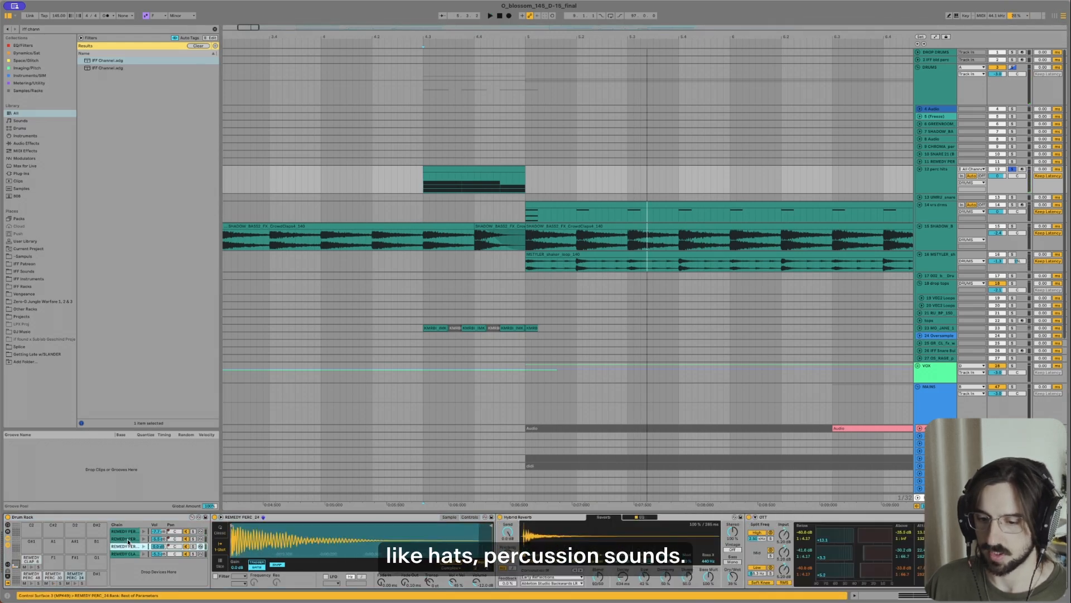
left_click(124, 532)
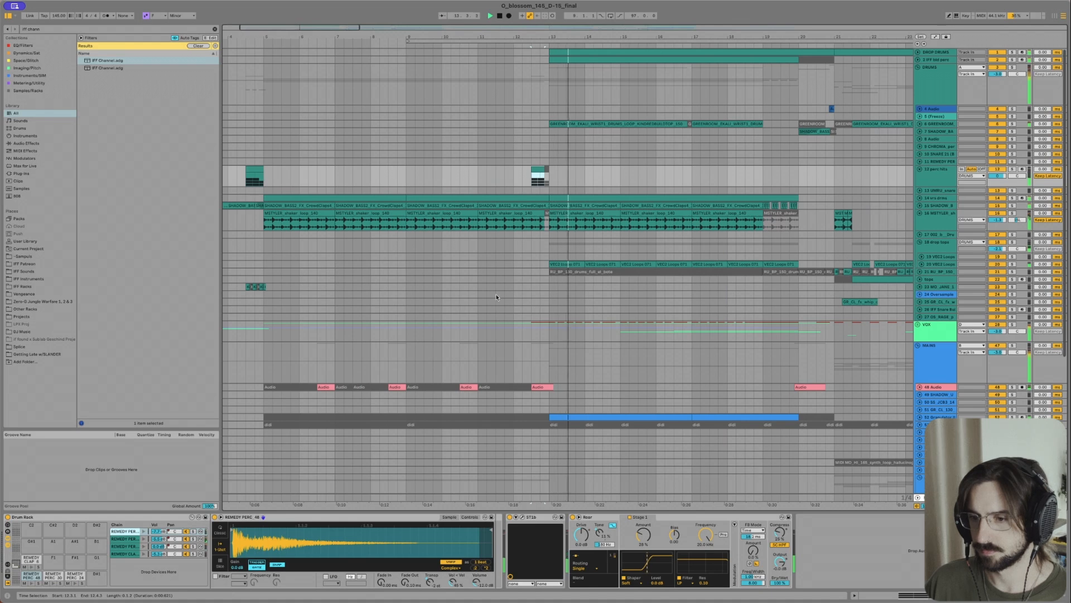
Step: Enlarge the VEC2 Loops track 20 and play its build loop from bar 13 in solo
left_click(560, 264)
scroll(561, 265, "right", 3)
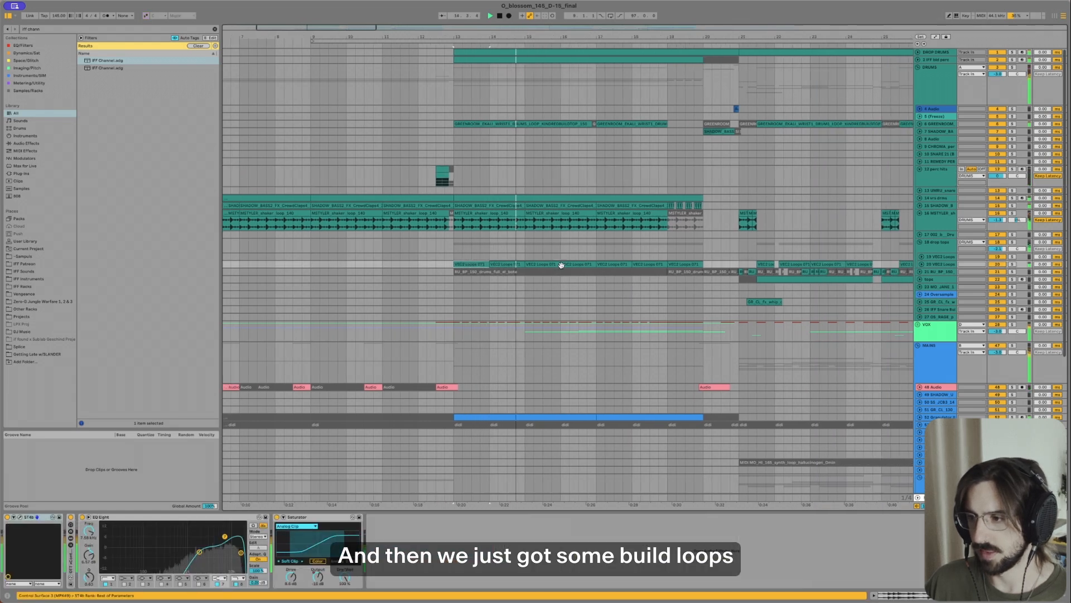
scroll(561, 265, "right", 1)
key("u")
left_click(561, 265)
key("space")
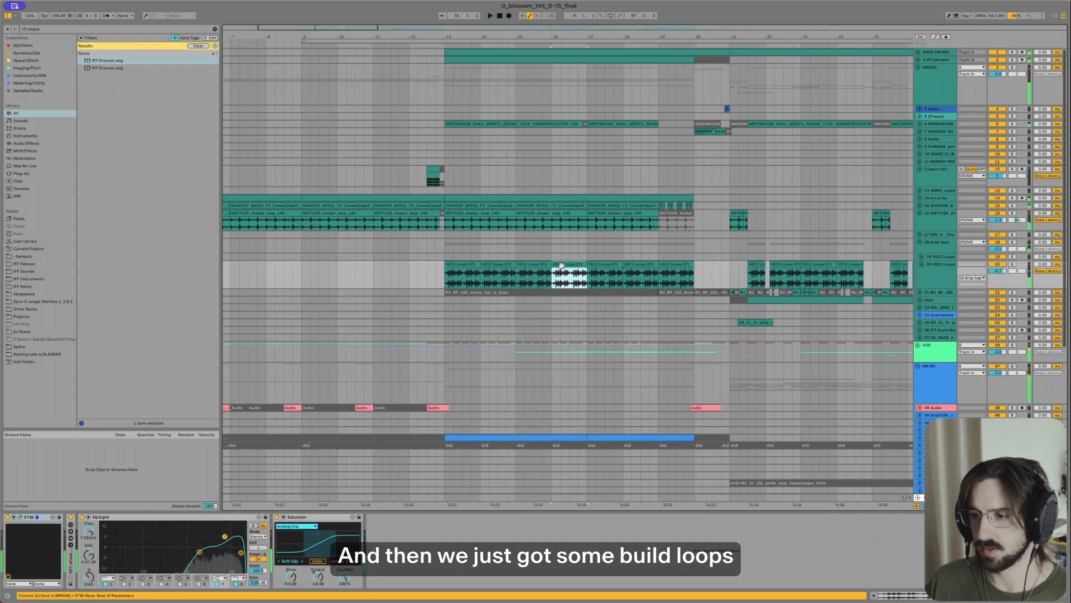
left_click(457, 264)
key("space")
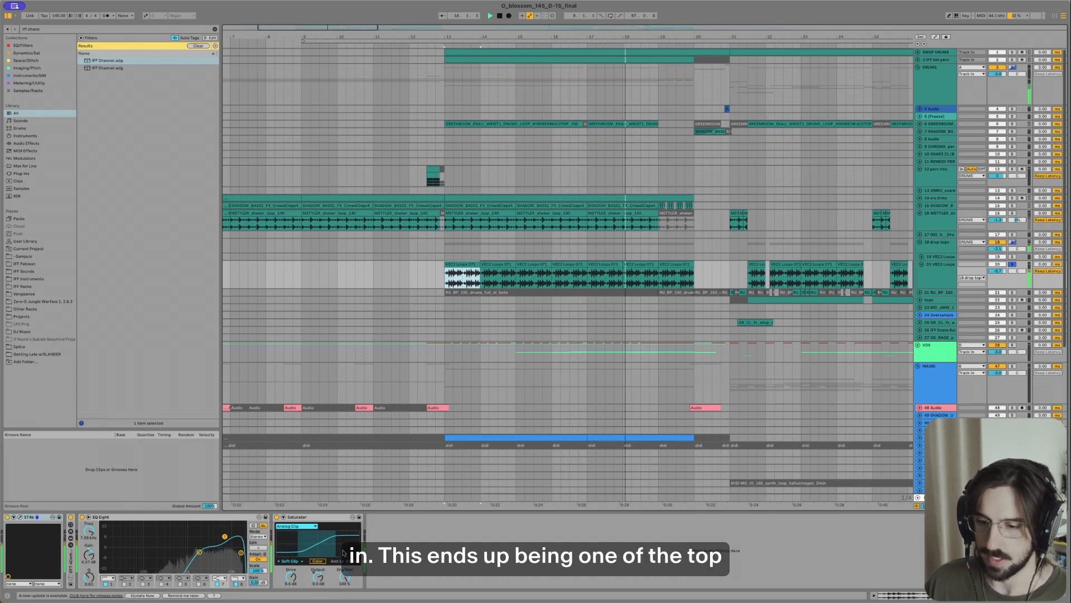
Step: Audition the GREENROOM drum loop on track 6 from bar 13 in an enlarged lane, and collapse the lane again
scroll(651, 191, "right", 3)
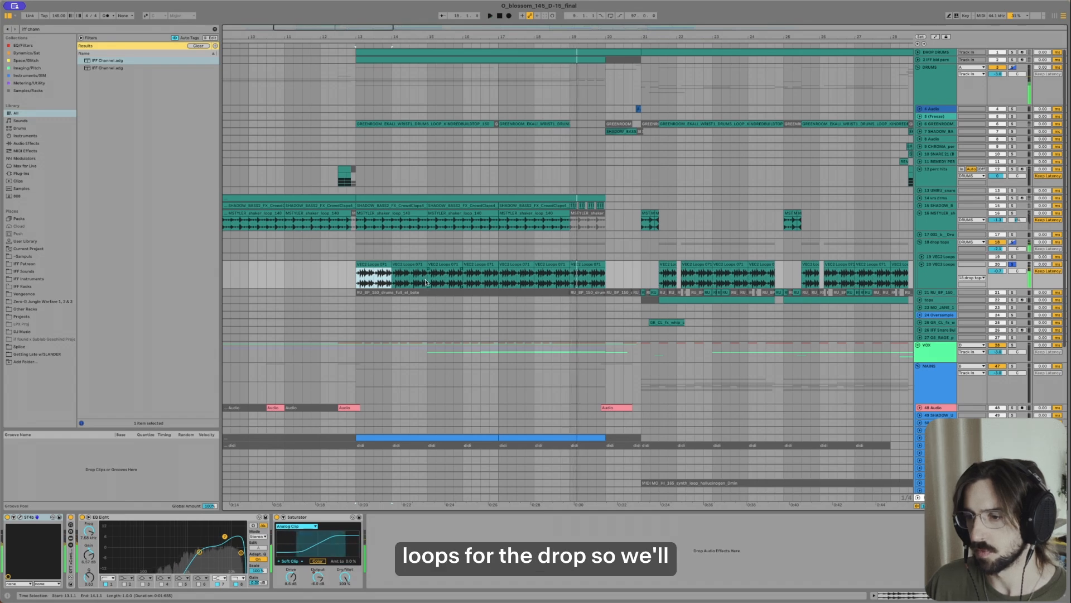
left_click(384, 123)
key("s")
key("space")
key("u")
key("alt+plus")
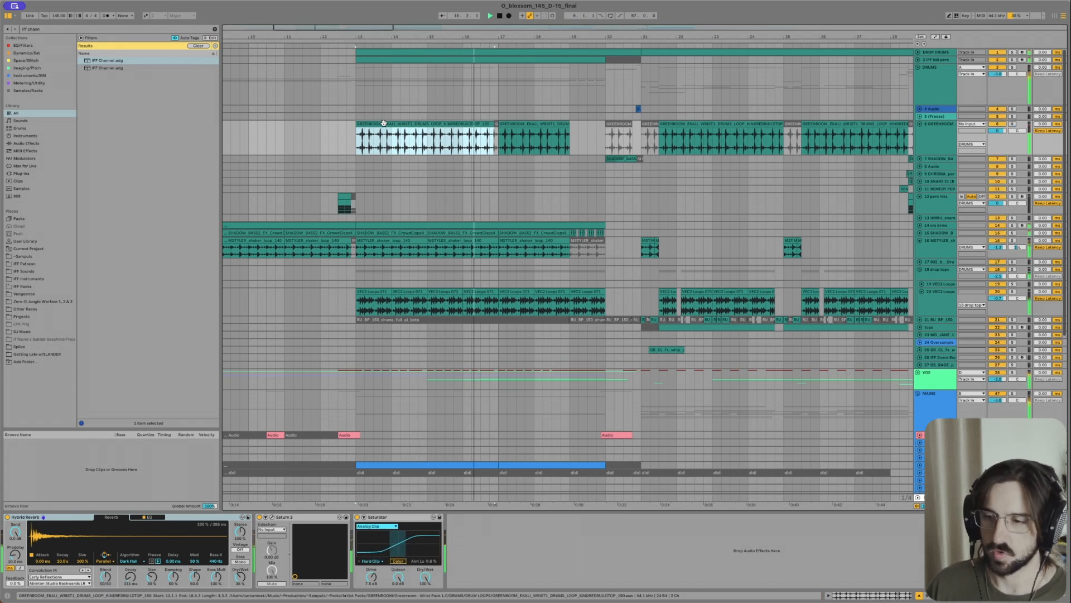
key("space")
scroll(383, 123, "down", 3)
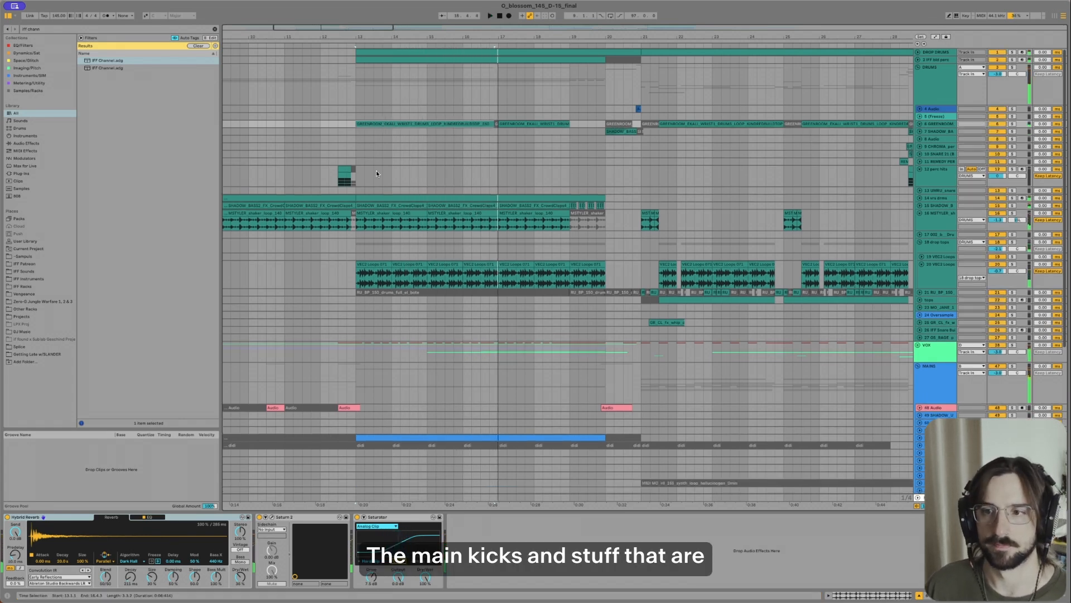
Step: Enlarge the DROP DRUMS track and track 2, and play the DROP DRUMS build clip from bar 13 in solo
scroll(376, 169, "down", 2)
left_click(380, 53)
left_click(383, 59, "shift")
key("u")
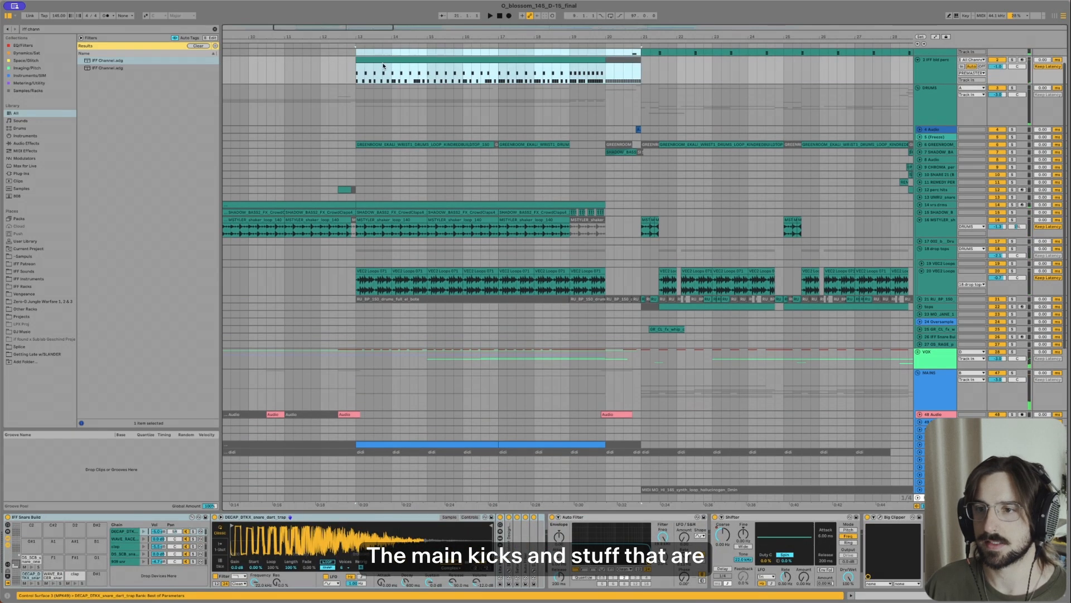
left_click(383, 59)
scroll(384, 58, "up", 2)
left_click(385, 54)
key("space")
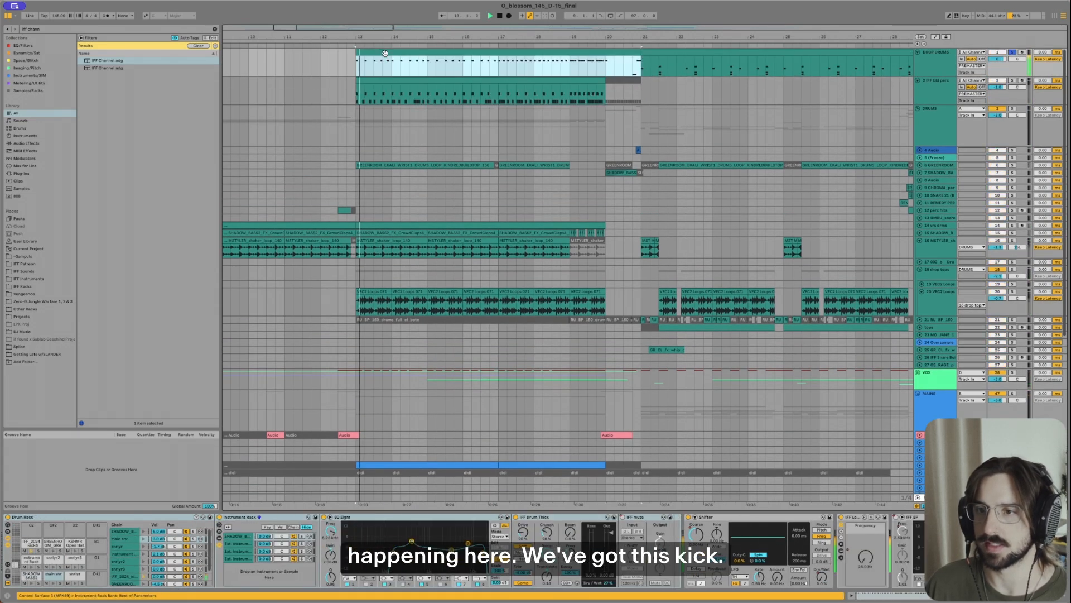
Step: Examine the notes of the DROP DRUMS build clip and show the kick chain of its Drum Rack
key("shift+Tab")
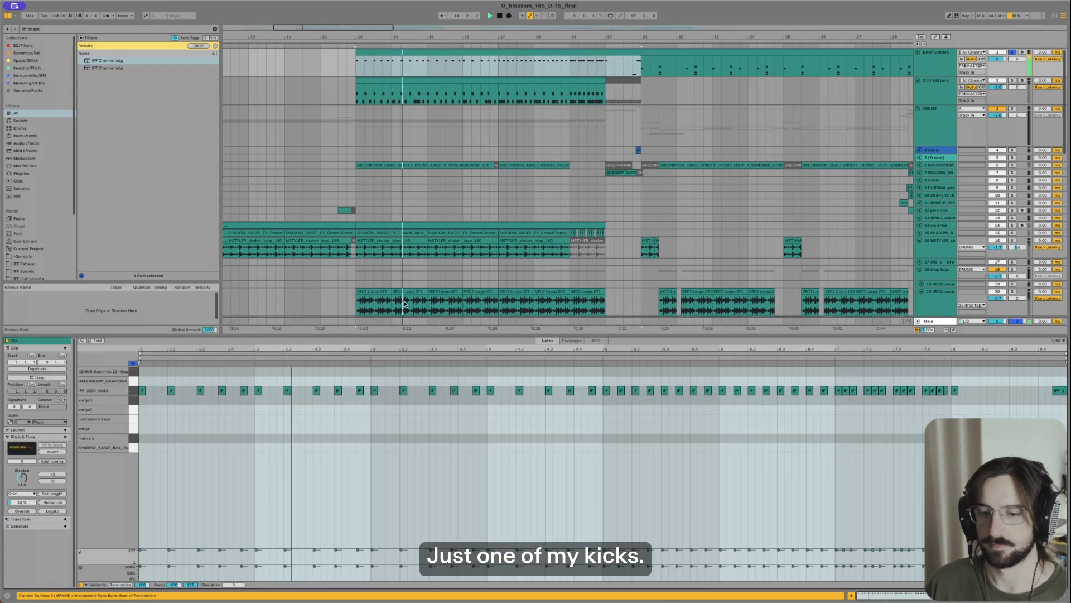
key("shift+Tab")
left_click(123, 576)
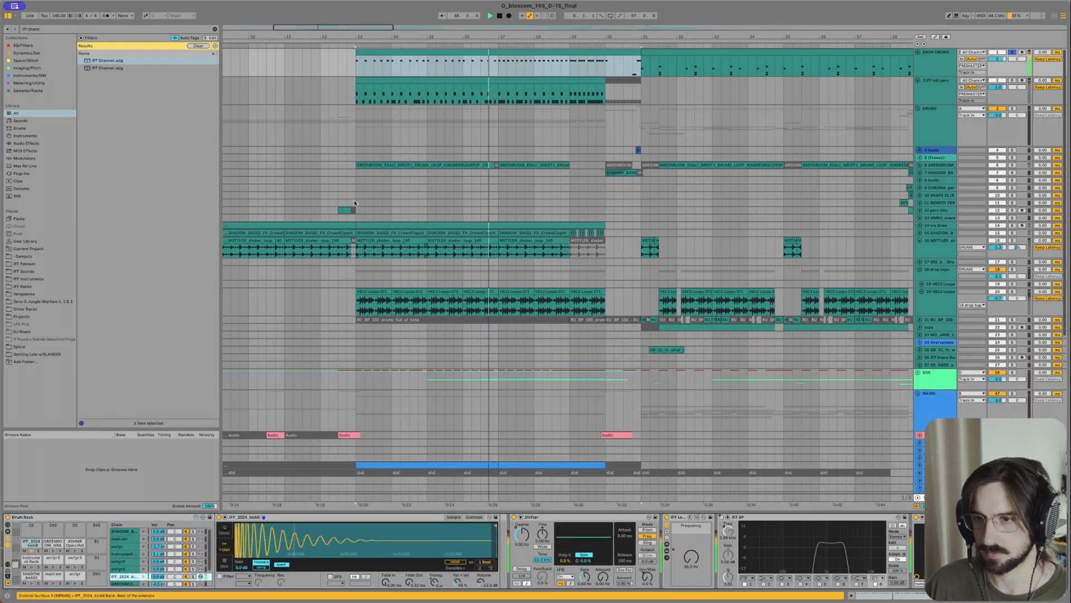
Step: Play the snare build clip on track 2 in solo and inspect its DECAP snare and clap chains
left_click(391, 84)
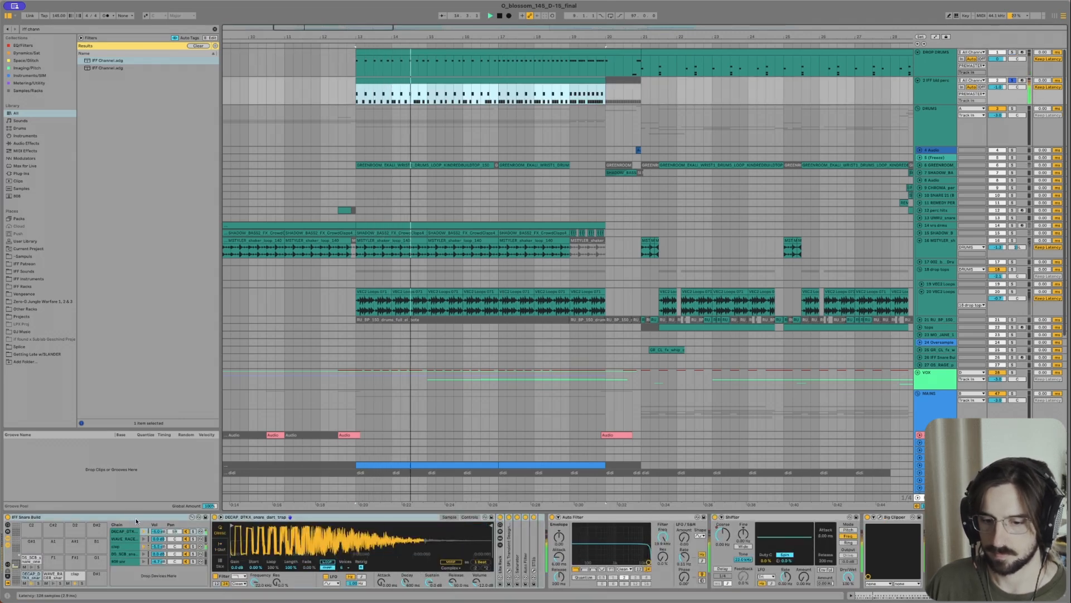
left_click(117, 546)
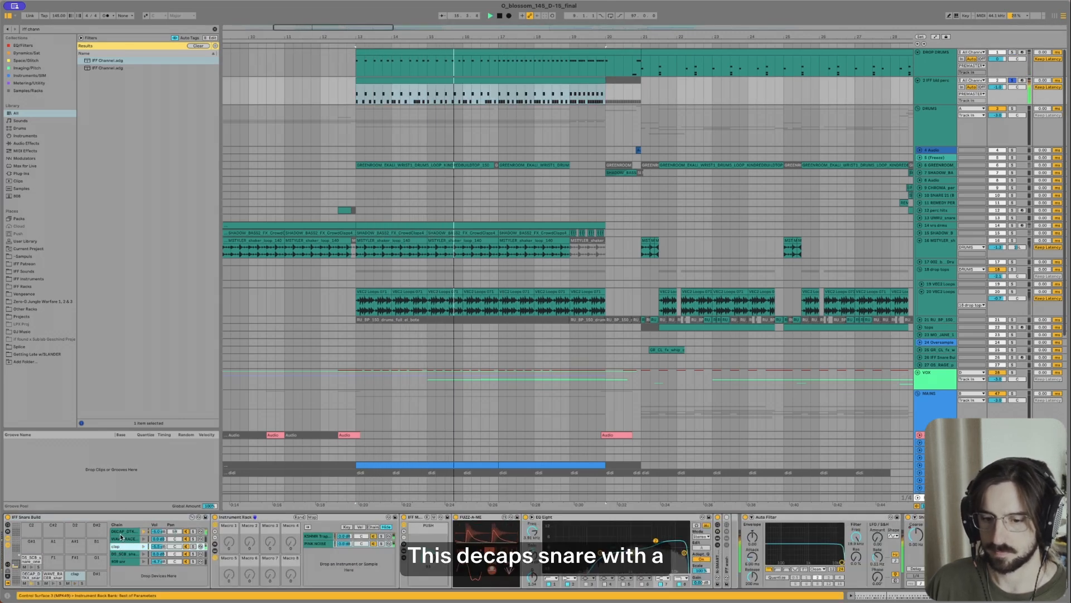
left_click(124, 531)
left_click(125, 547)
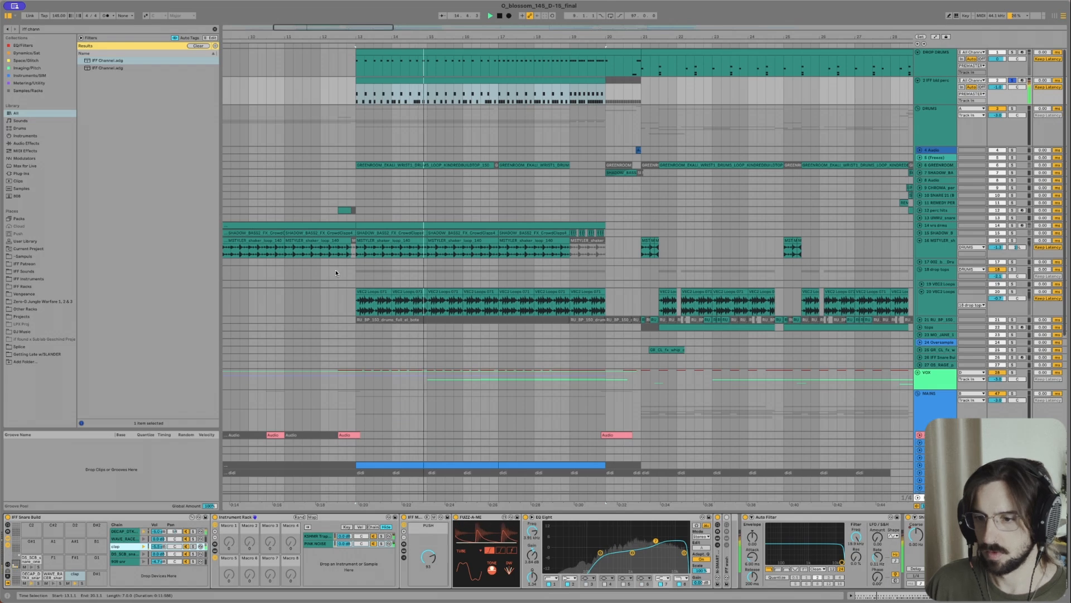
Step: Stop playback and collapse the FUZZ-A-ME device in the clap chain of the snare build rack
key("space")
key("u")
key("u")
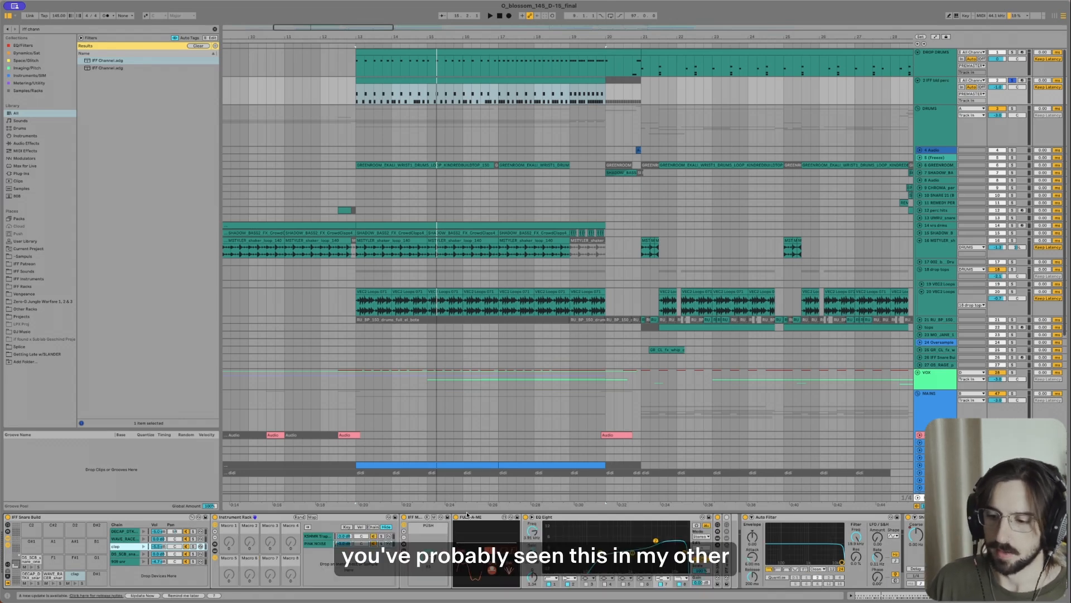
left_click(469, 517)
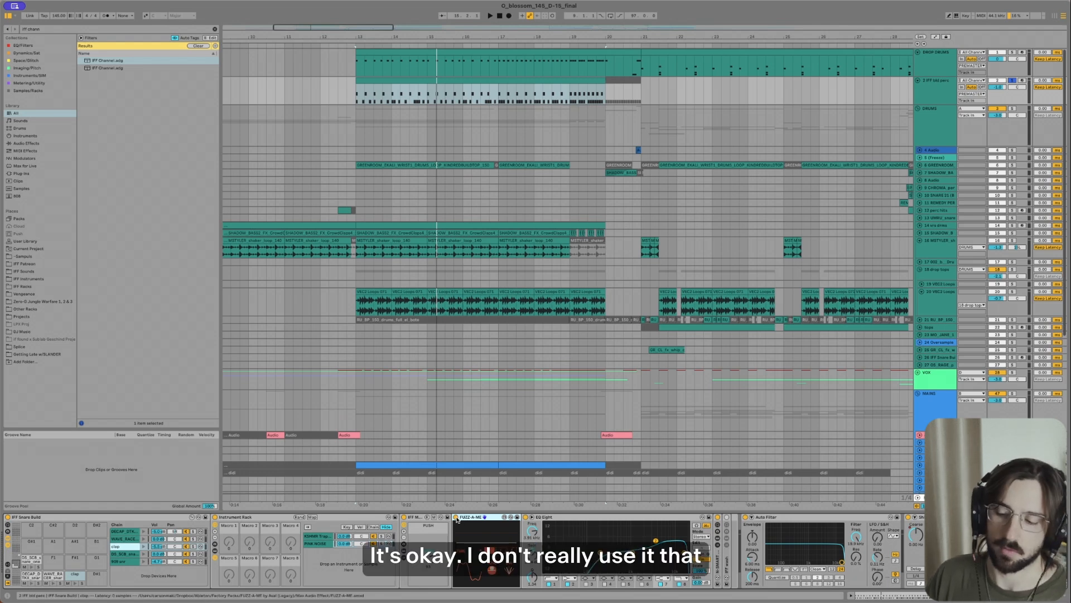
key("Delete")
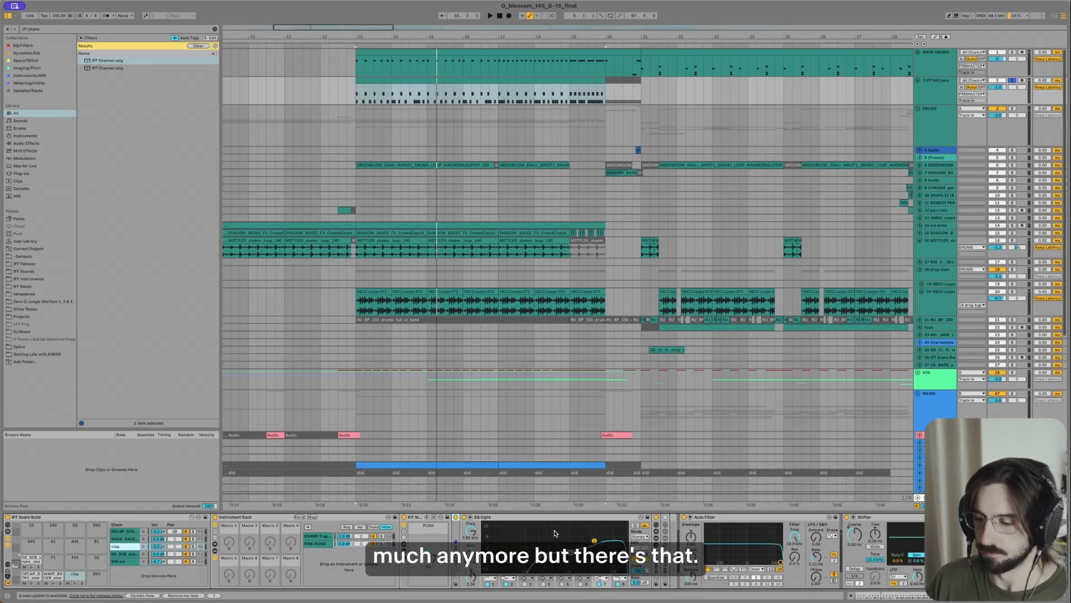
Step: Play the soloed snare build on track 2 from bar 13, with the whole arrangement in view and the drum lanes collapsed
left_click(356, 96)
key("space")
key("x")
key("x")
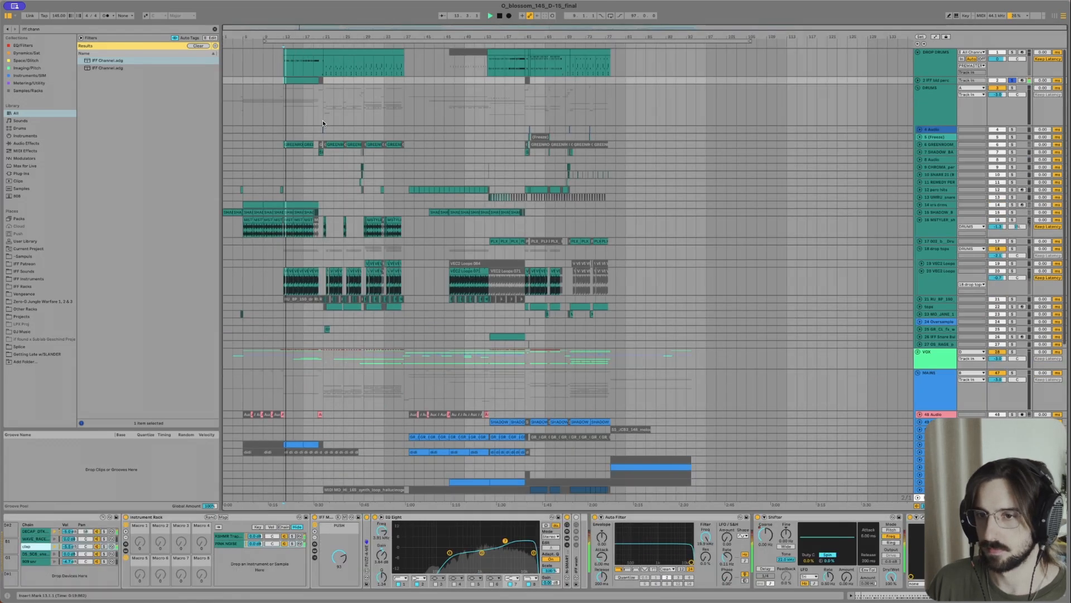
scroll(290, 84, "up", 5)
scroll(291, 83, "left", 1)
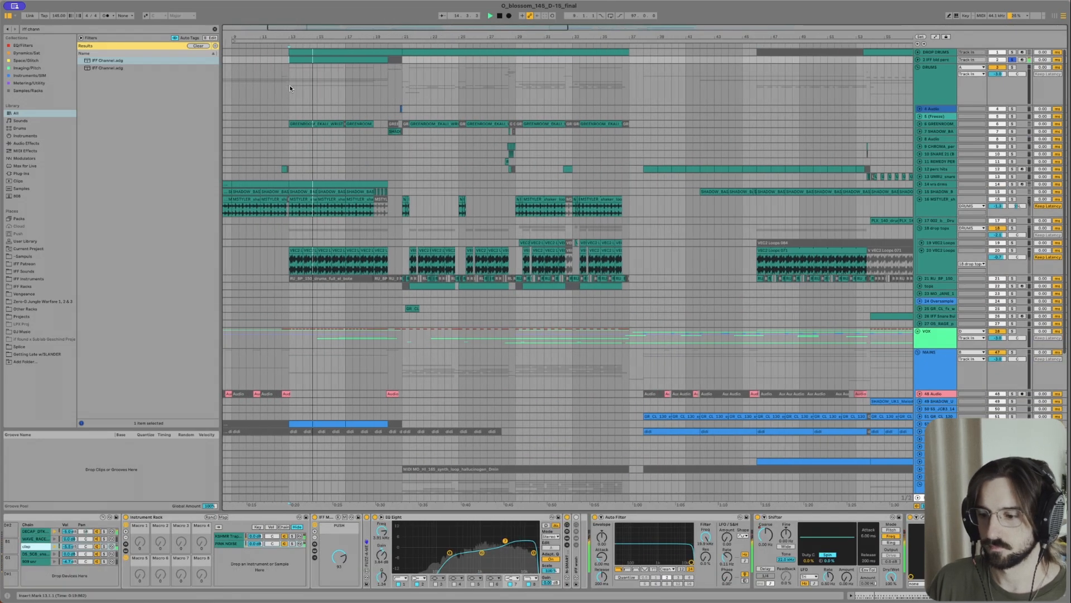
left_click(290, 83)
left_click(302, 61)
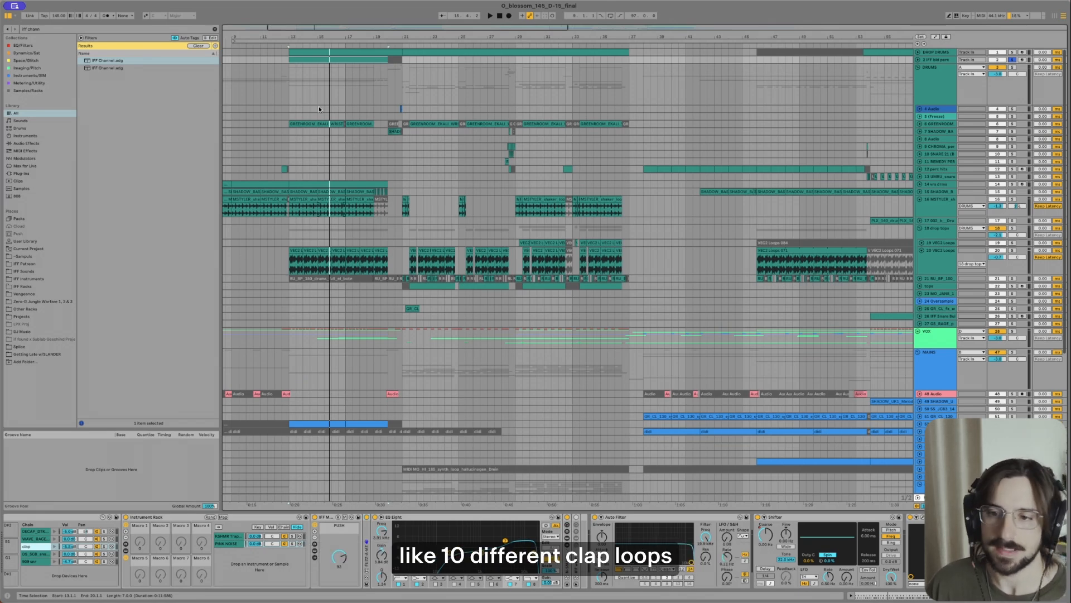
Step: Collapse the enlarged shaker track 16 and the VEC2 loop tracks to minimum height
scroll(294, 256, "down", 3)
scroll(303, 203, "down", 3)
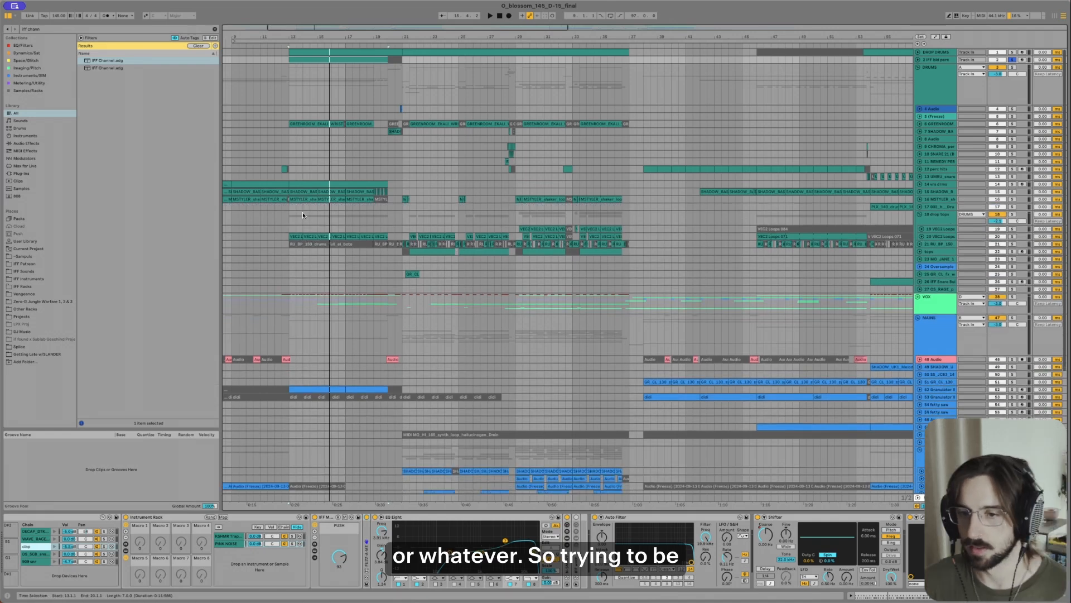
scroll(302, 212, "down", 3)
left_click(294, 247)
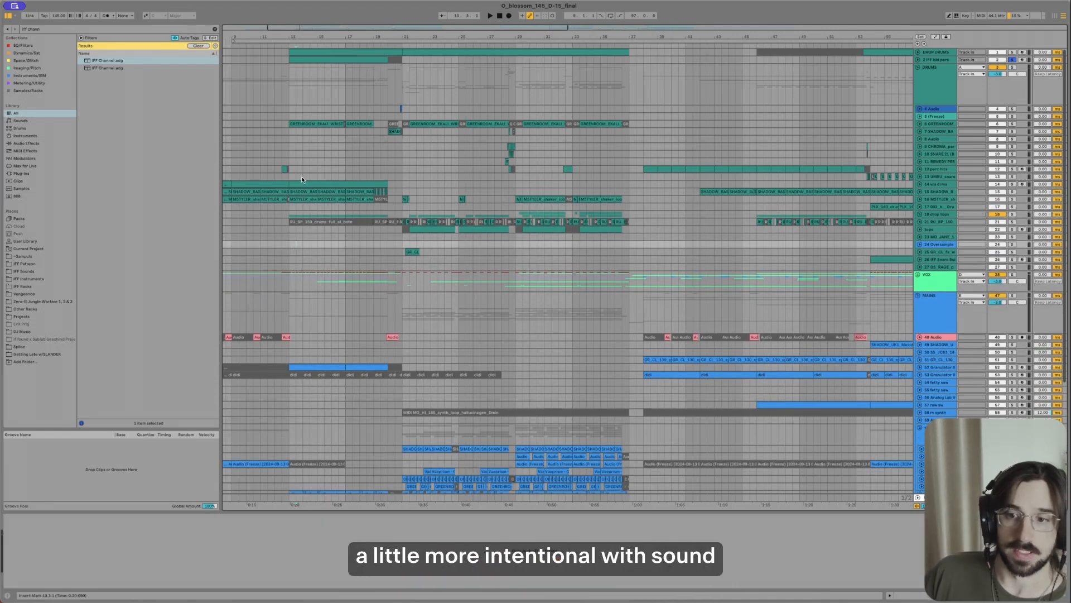
scroll(334, 92, "down", 5)
scroll(329, 95, "up", 5)
Step: With the DRUMS group folded, play the MAINS group in solo from bar 5 and enlarge track 63
left_click(317, 99)
key("u")
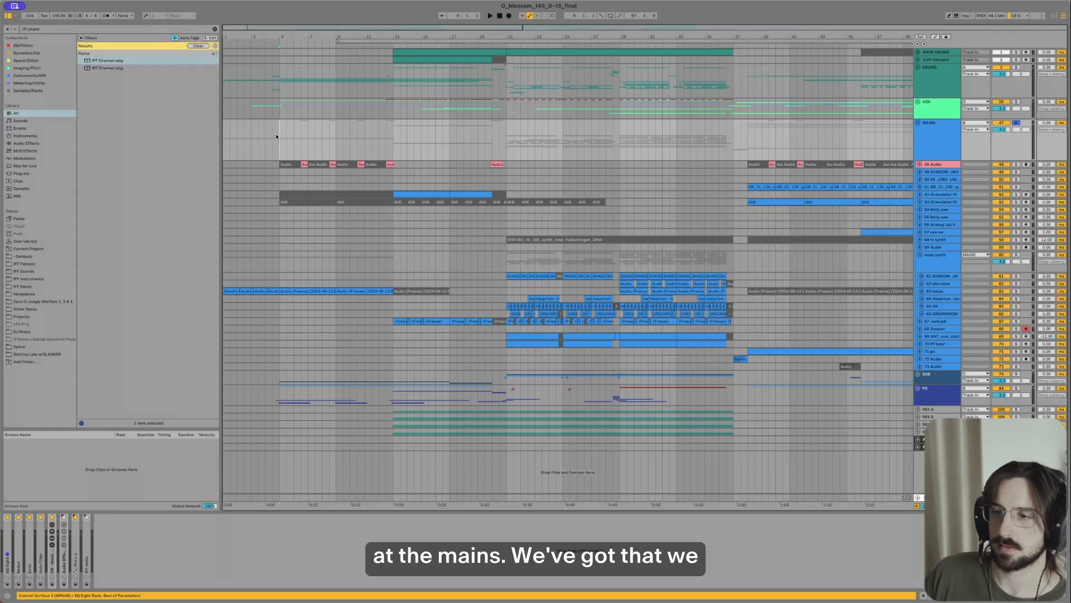
key("space")
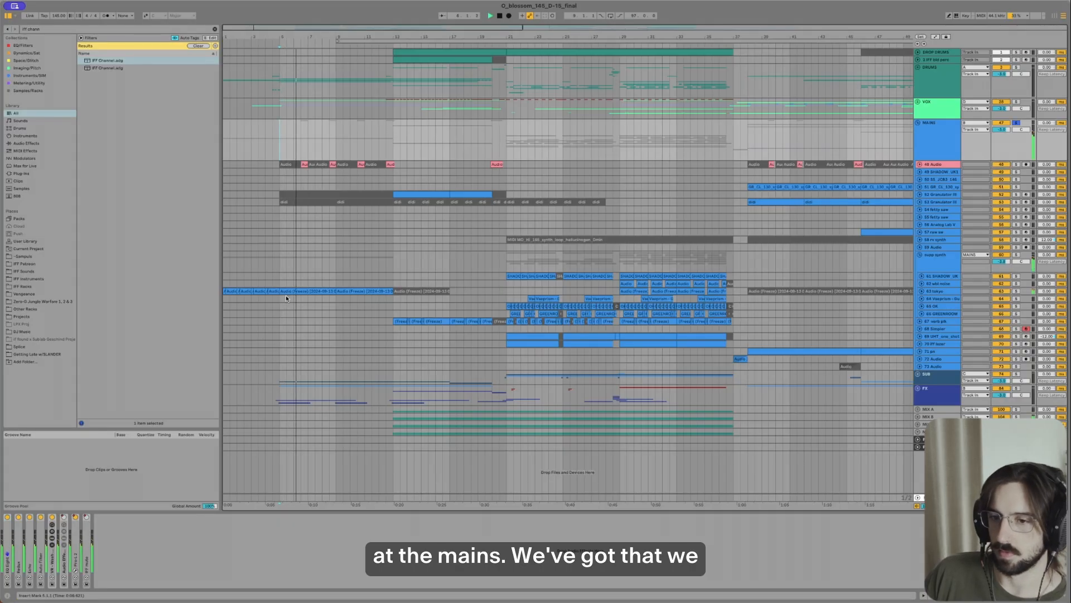
scroll(292, 291, "up", 5)
Step: Solo and enlarge audio track 48, with its first pink clip before bar 7 shown up close
left_click(304, 165)
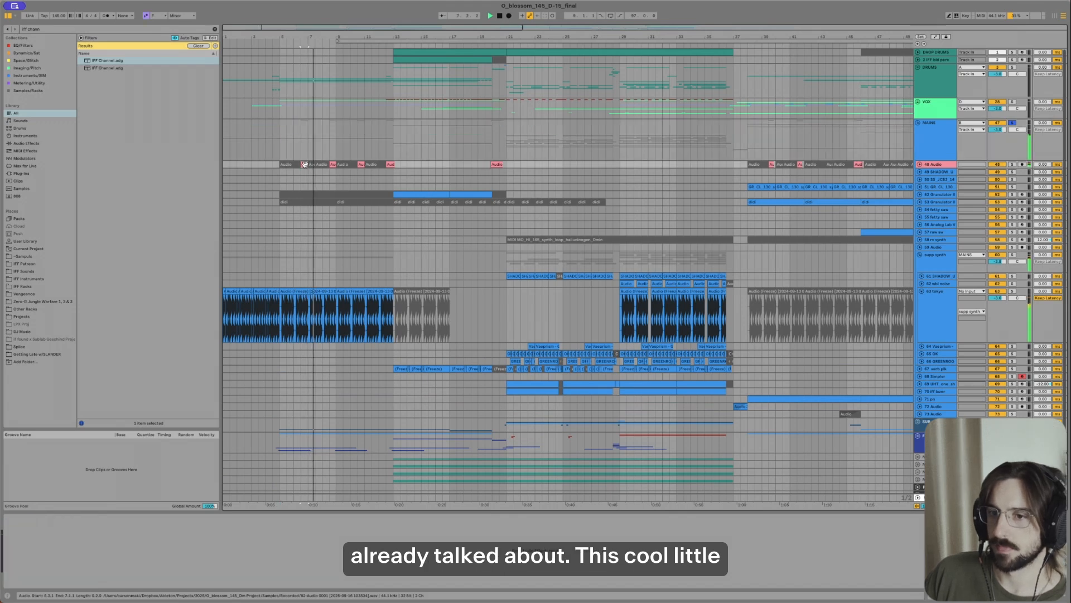
key("u")
key("space")
key("s")
scroll(295, 169, "up", 10)
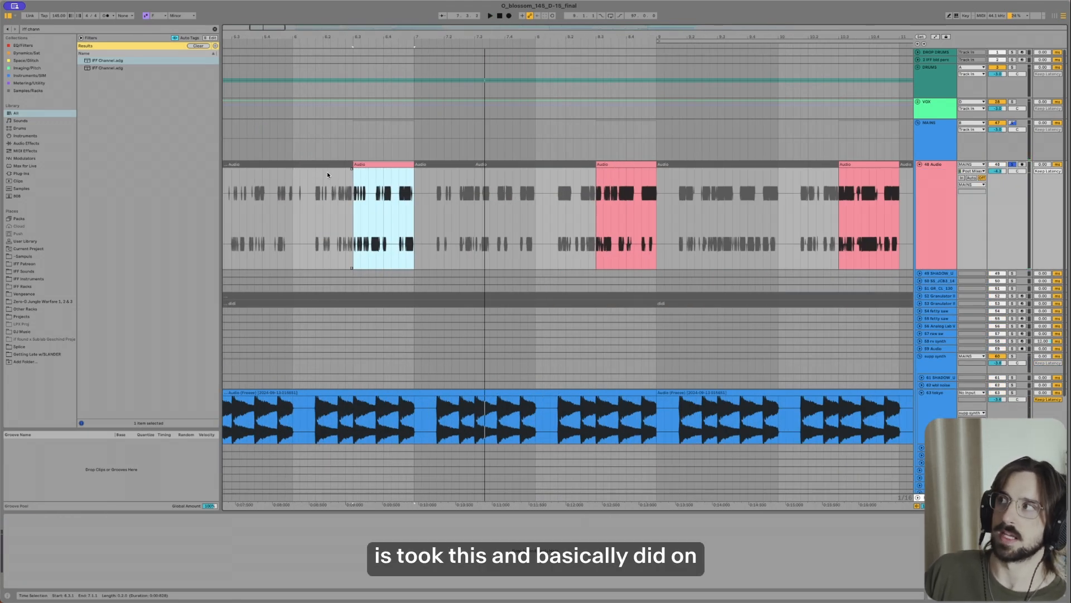
Step: Solo the MAINS group instead of track 48 and play it from bar 5
scroll(327, 172, "down", 4)
left_click(942, 194)
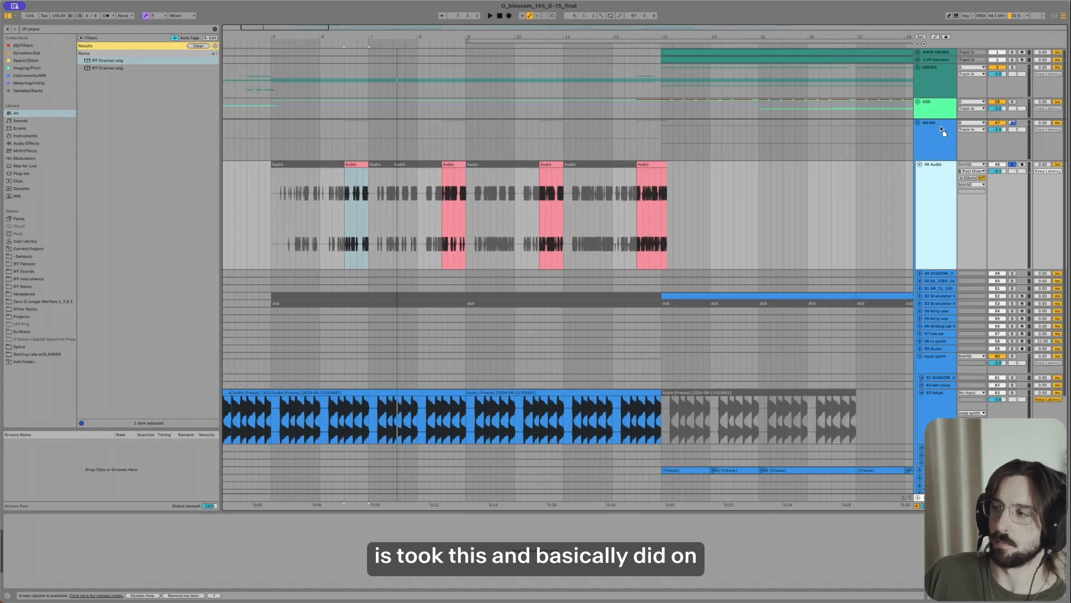
left_click(1010, 124)
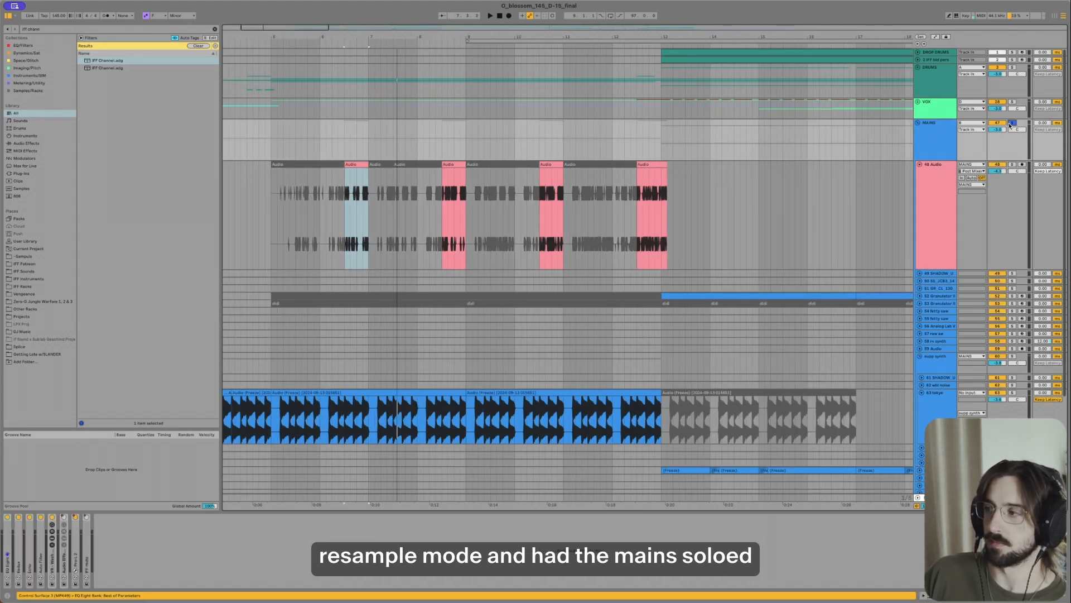
left_click(280, 223)
key("space")
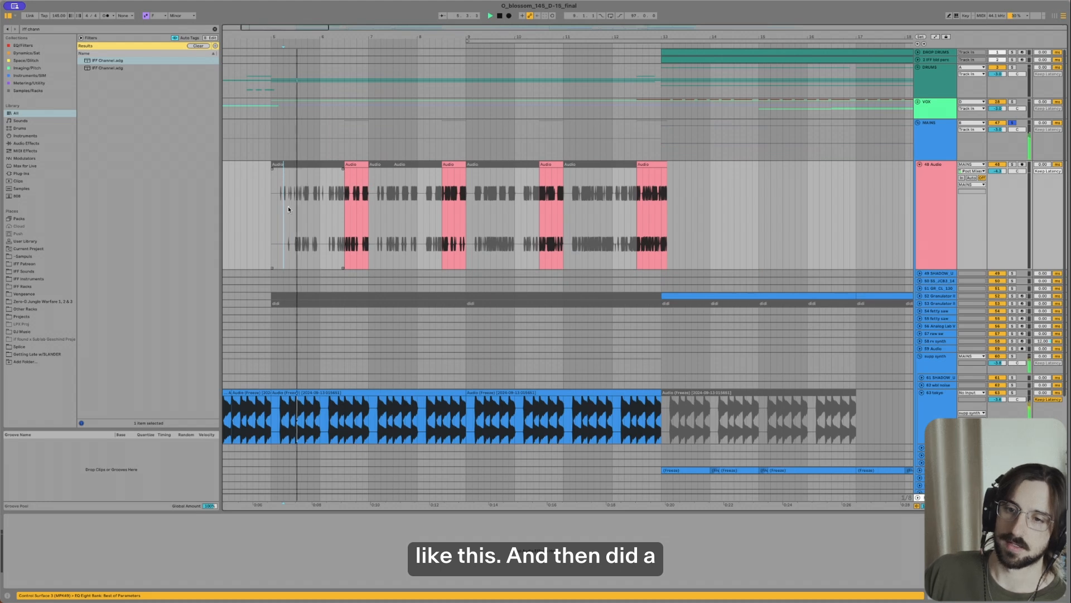
Step: Add a Redux effect to the MAINS group and reduce its bits to 1
left_click(320, 148)
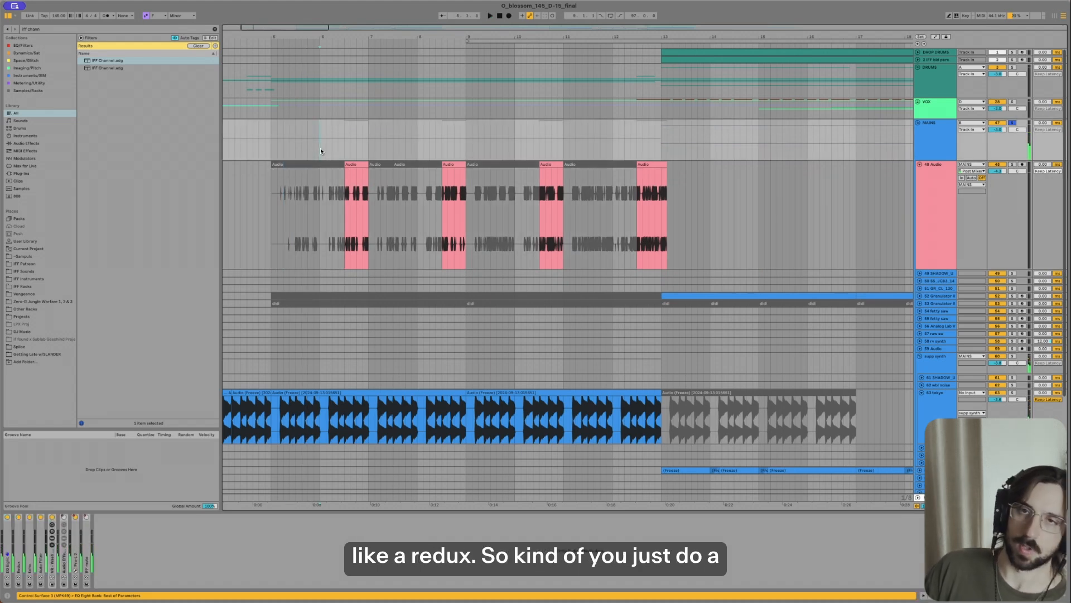
key("ctrl+f")
type("redux")
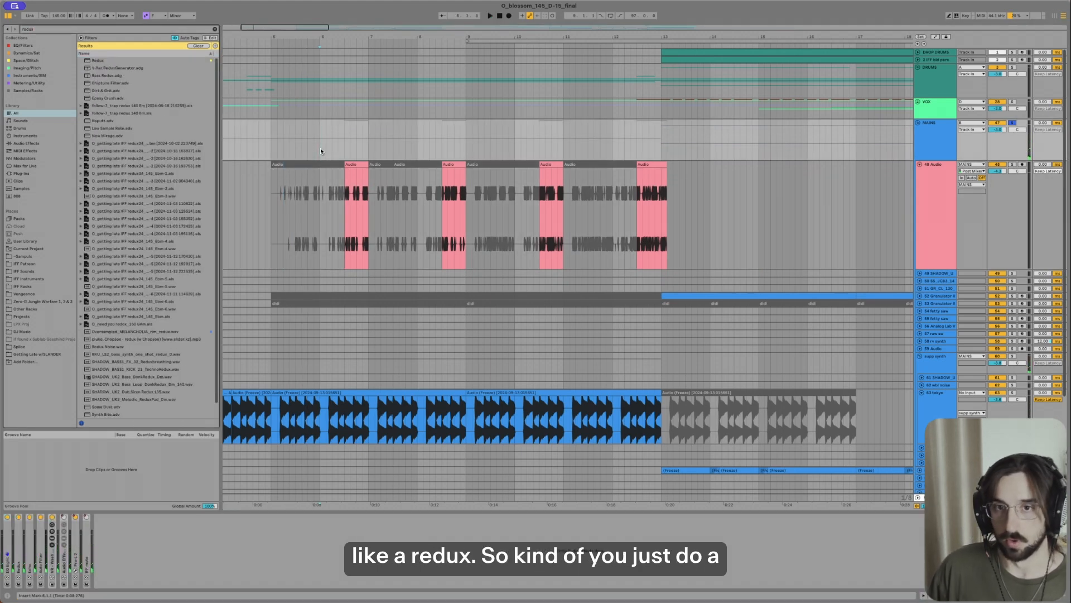
key("Return")
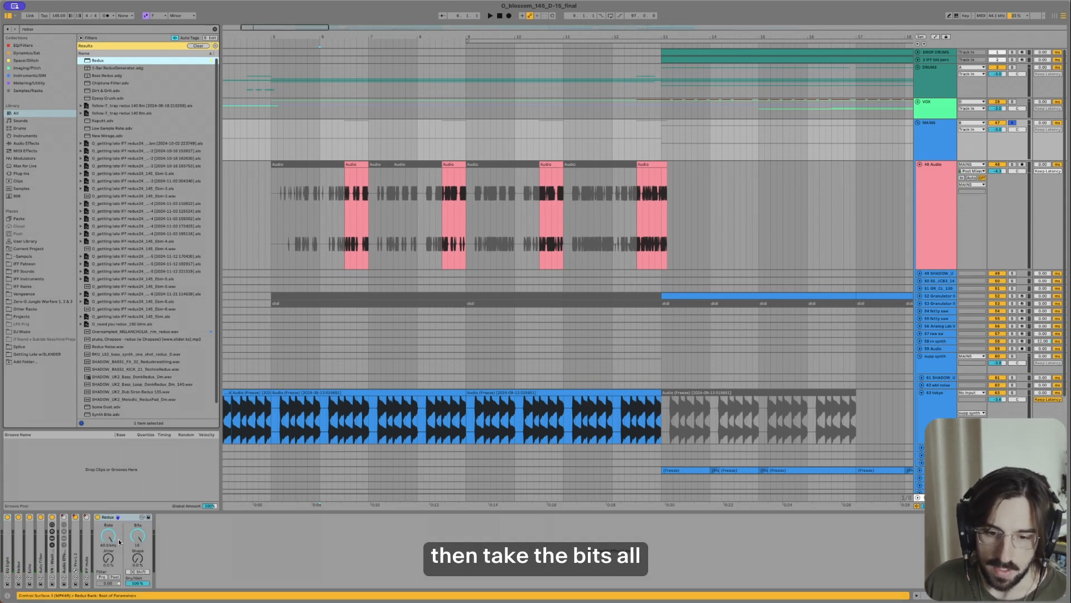
left_click_drag(138, 535, 137, 544)
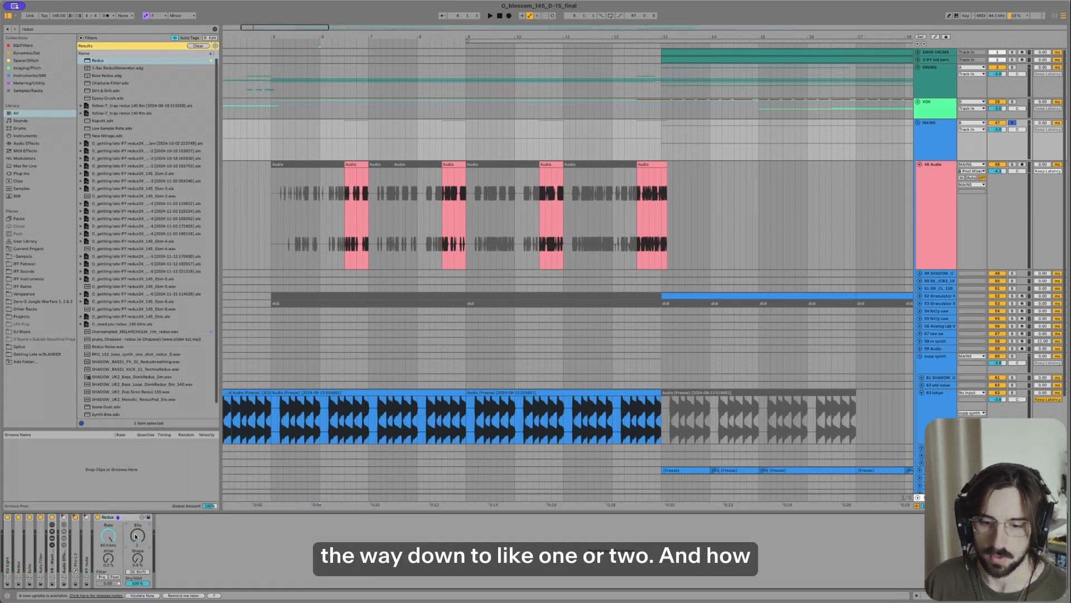
Step: Play the soloed MAINS group through the Redux, remove the effect, and select audio track 48 around bar 6
key("space")
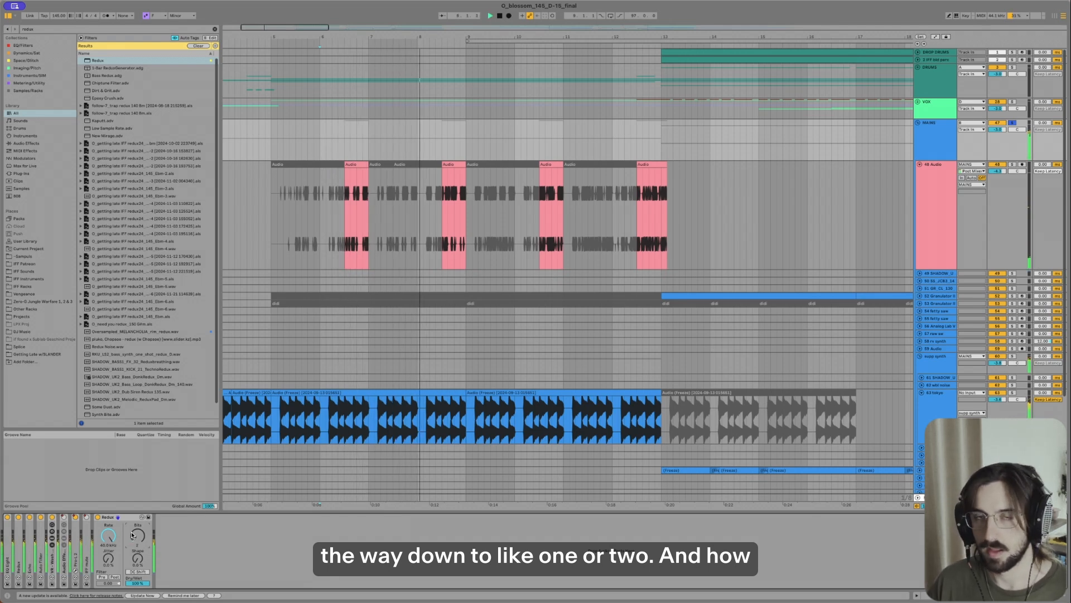
key("space")
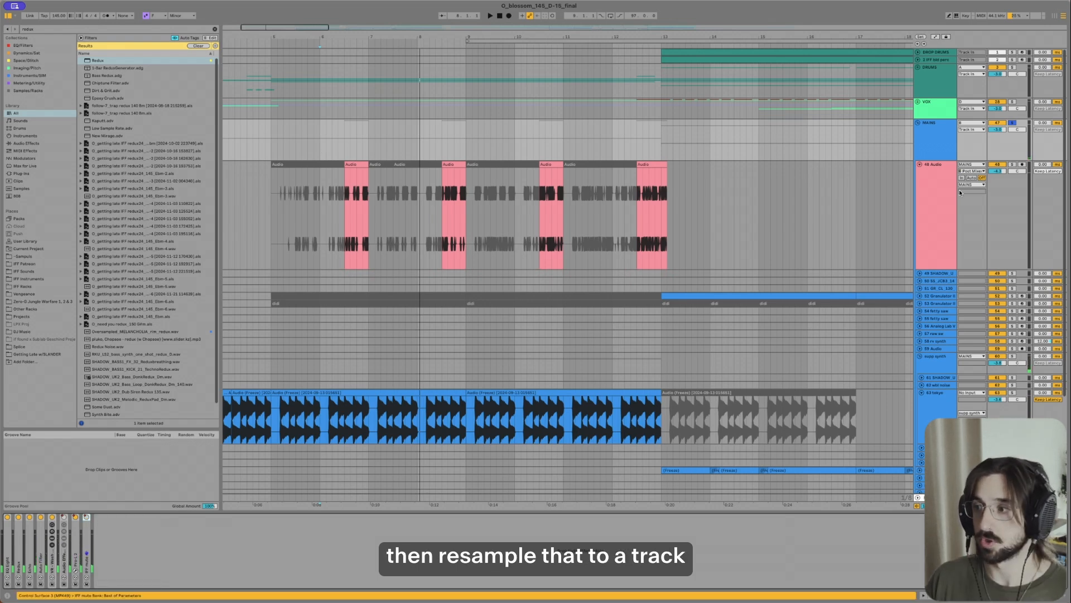
left_click(929, 180)
left_click(320, 183)
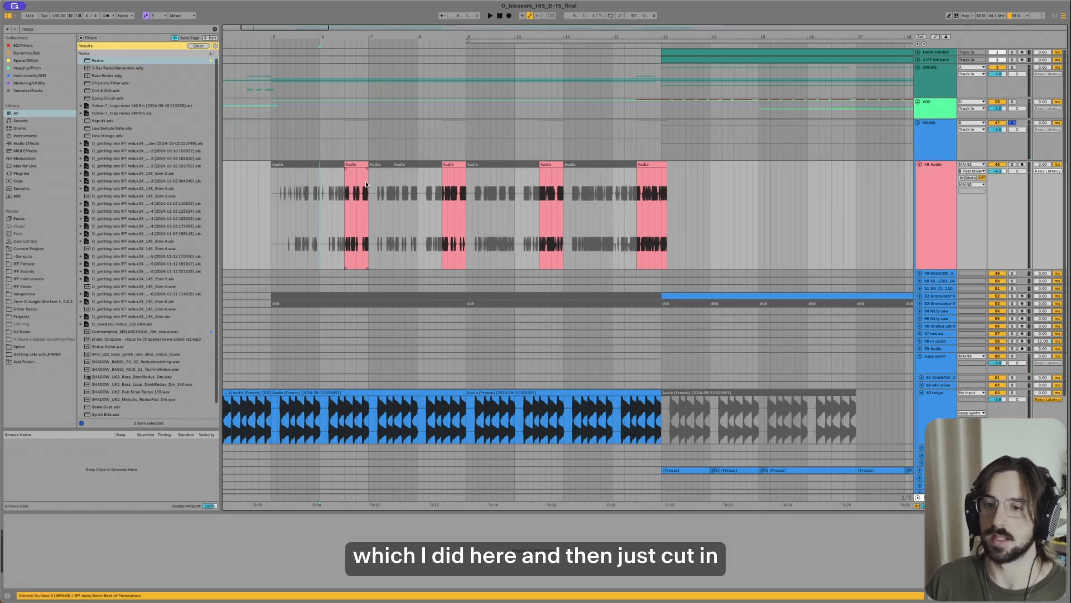
Step: Play the MAINS group in solo from 6.2.3 and fold audio track 48
left_click(338, 201)
left_click(338, 143)
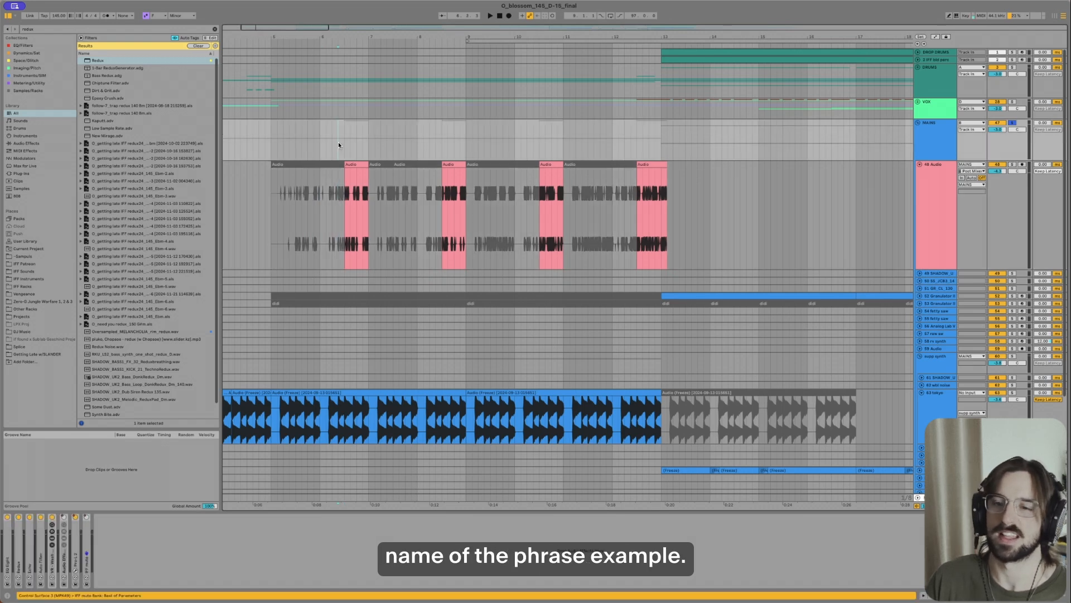
key("space")
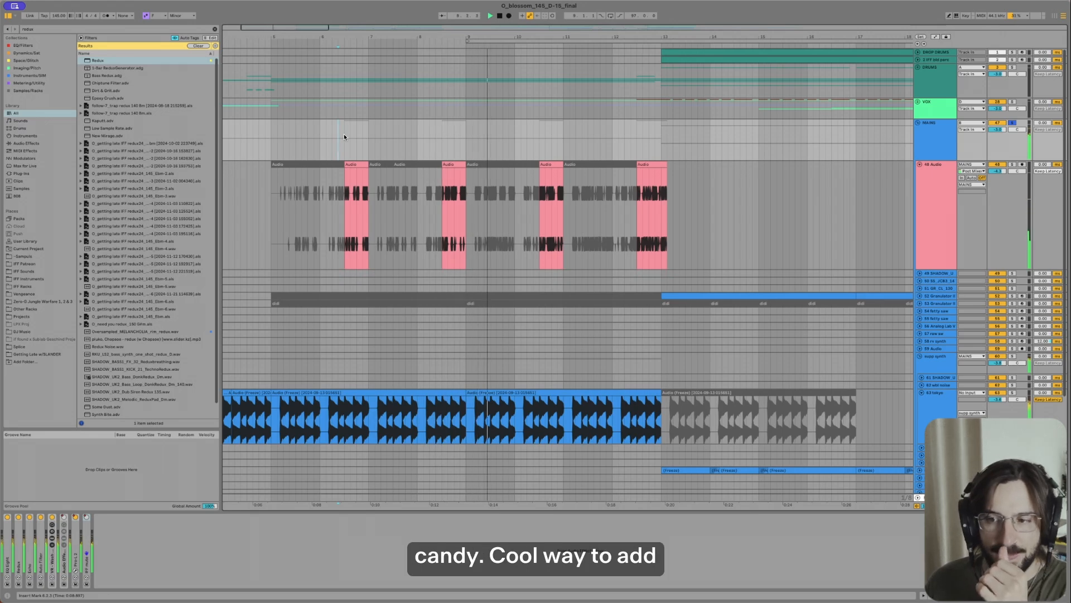
scroll(390, 183, "down", 5)
key("space")
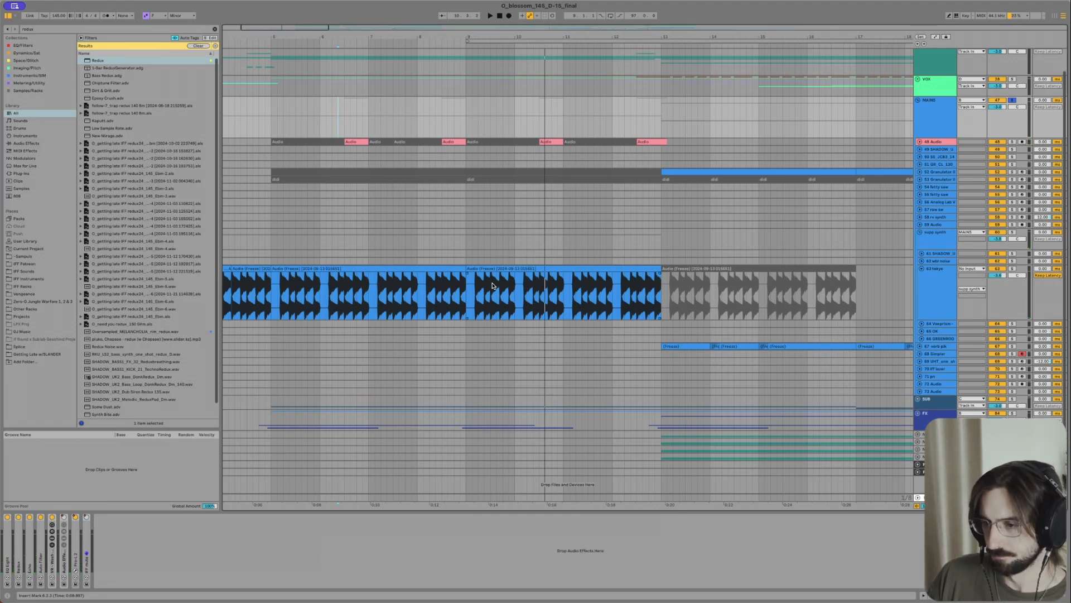
Step: With track 63 folded, play the MAINS group into bar 13, enlarge Granulator track 52 and select its clip
scroll(493, 284, "down", 5)
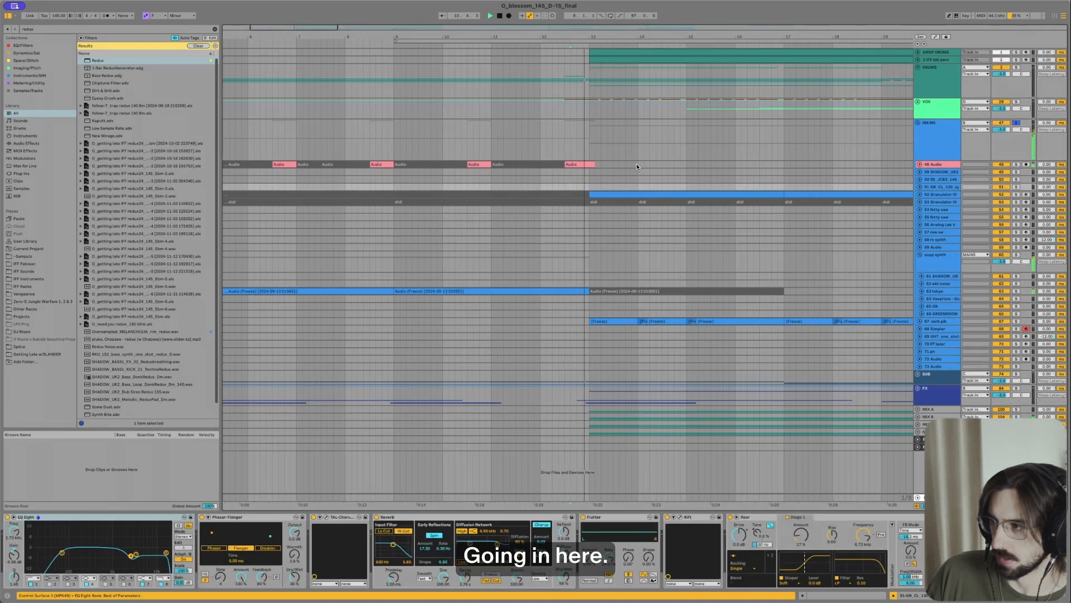
scroll(453, 192, "up", 5)
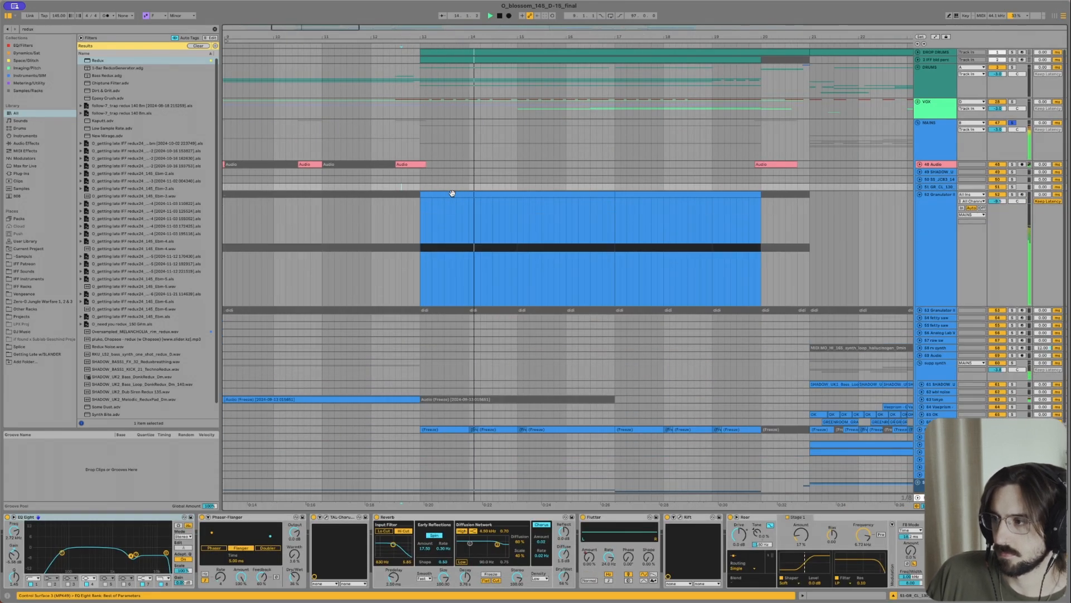
scroll(452, 193, "down", 3)
left_click(452, 195)
scroll(452, 193, "down", 3)
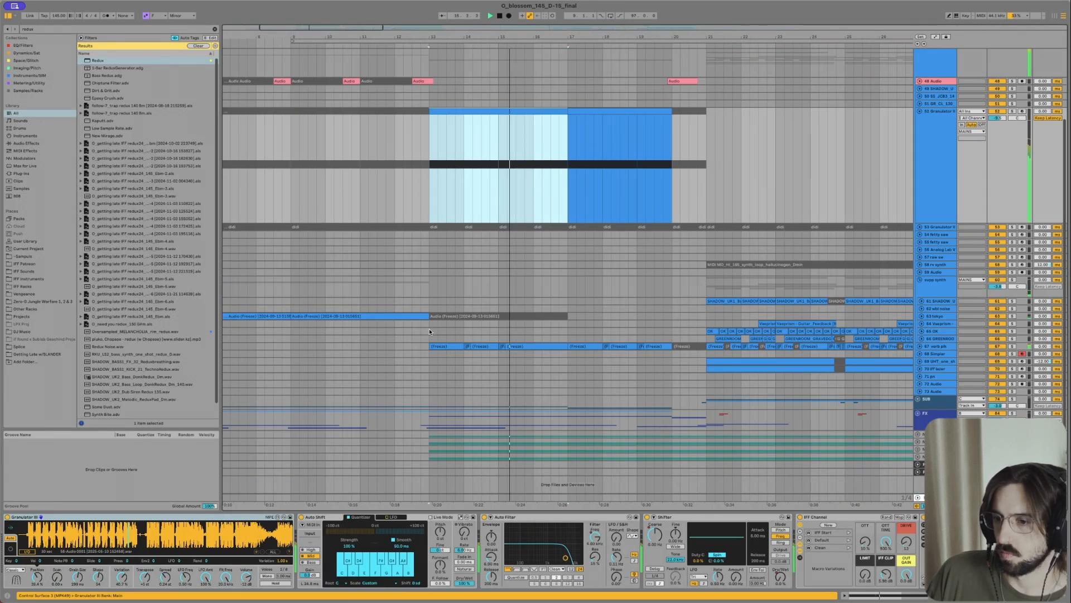
Step: Show the frozen cowbell clips on track 63 up close, and play track 67 in solo from bar 13
left_click(441, 346)
left_click(390, 313)
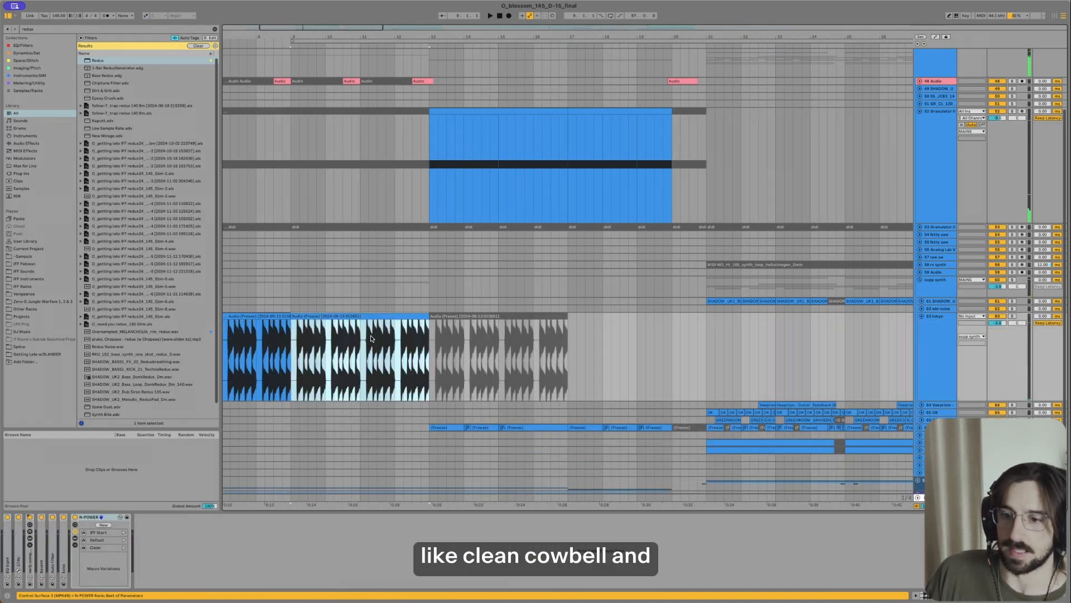
left_click(439, 428)
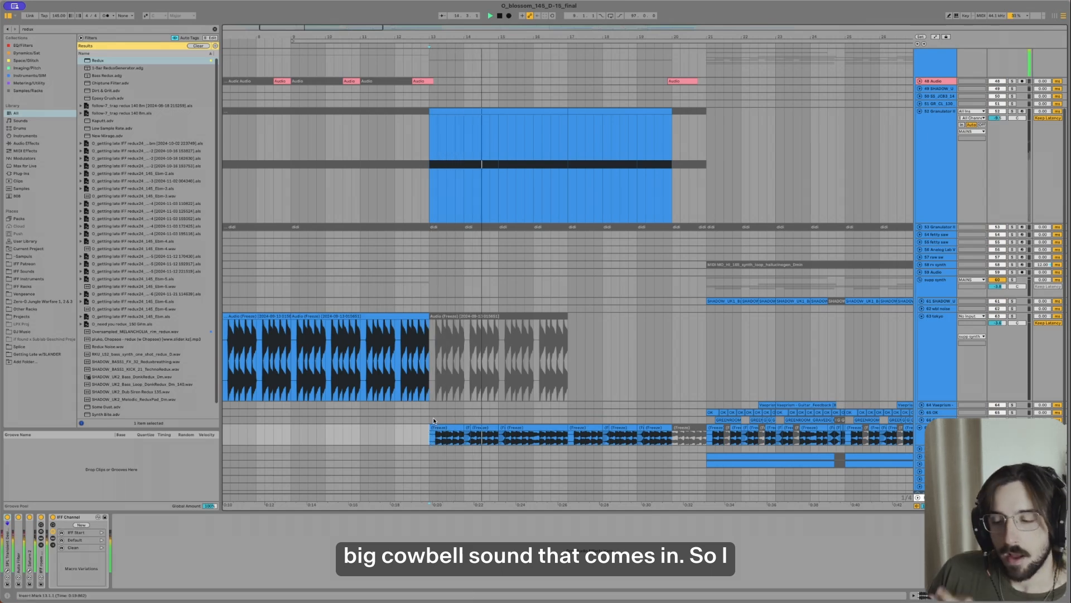
key("space")
scroll(434, 343, "down", 5)
scroll(439, 357, "down", 3)
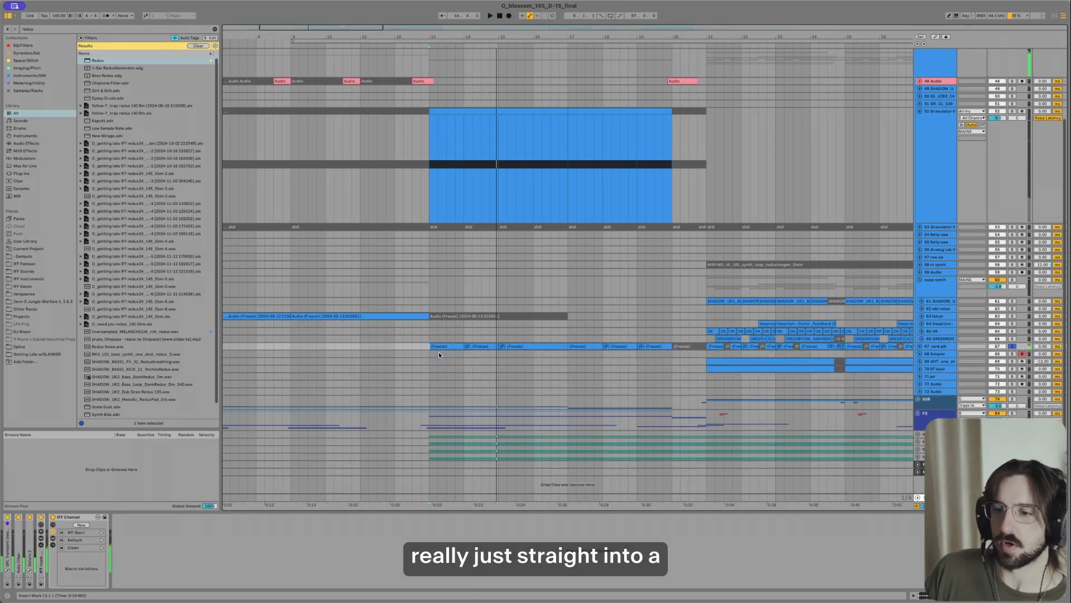
Step: Solo Granulator track 52, play it from bar 13, and check the arrangement for the drop it was sampled from
left_click(421, 196)
key("space")
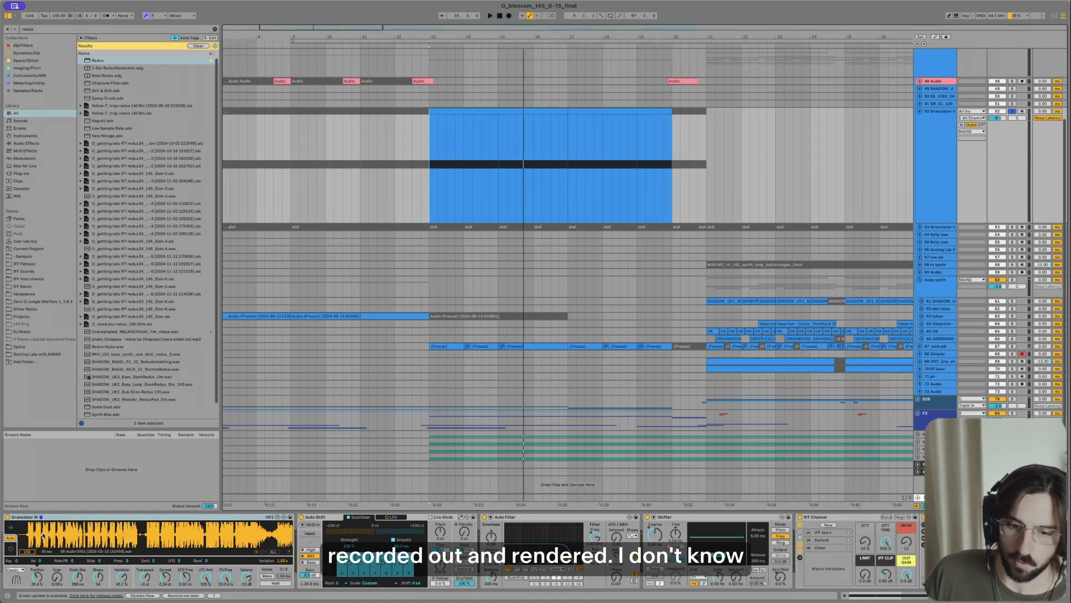
scroll(731, 177, "down", 8)
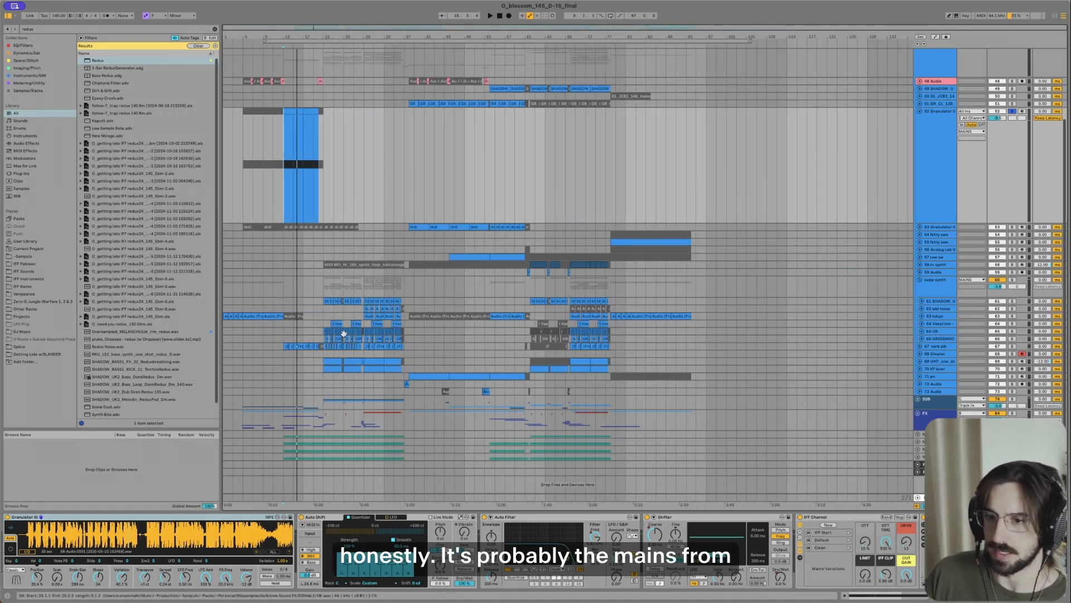
scroll(286, 179, "up", 10)
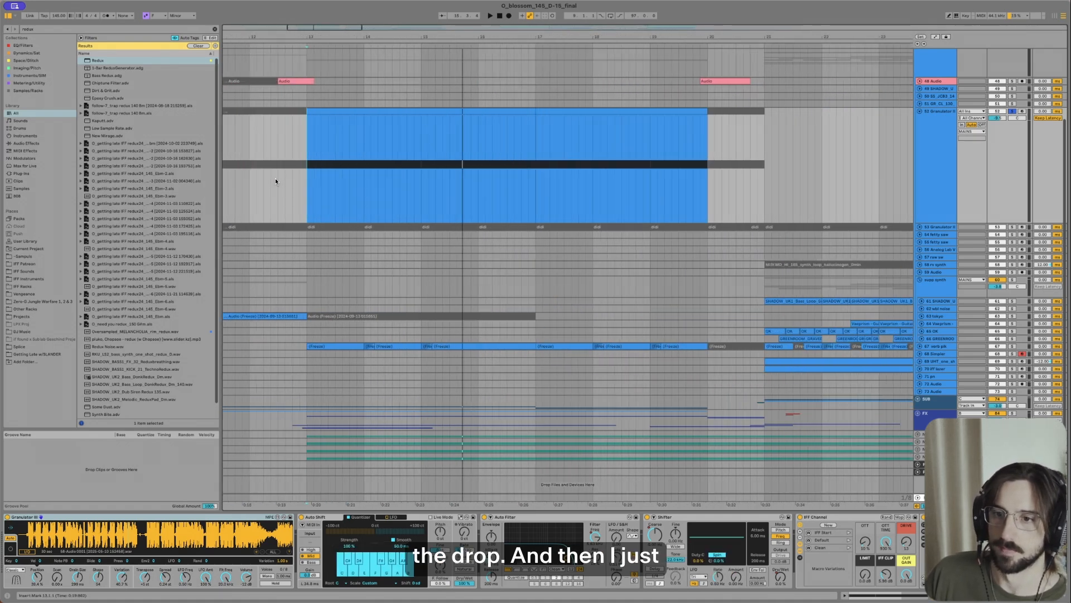
Step: Replay the soloed Granulator track from bar 13 and examine its Auto Shift and the effects after it
key("space")
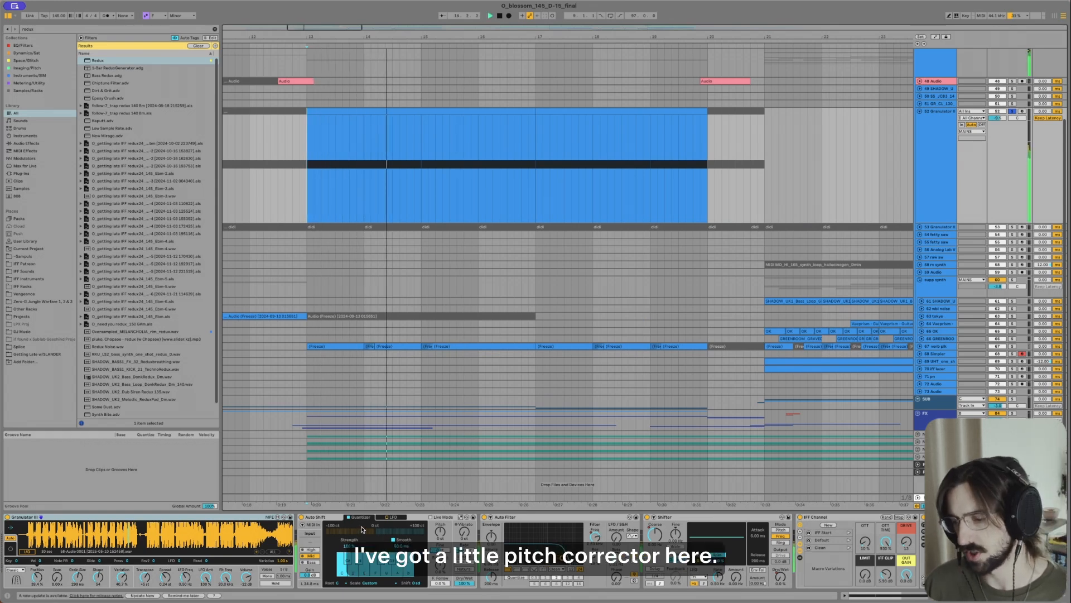
left_click(327, 519)
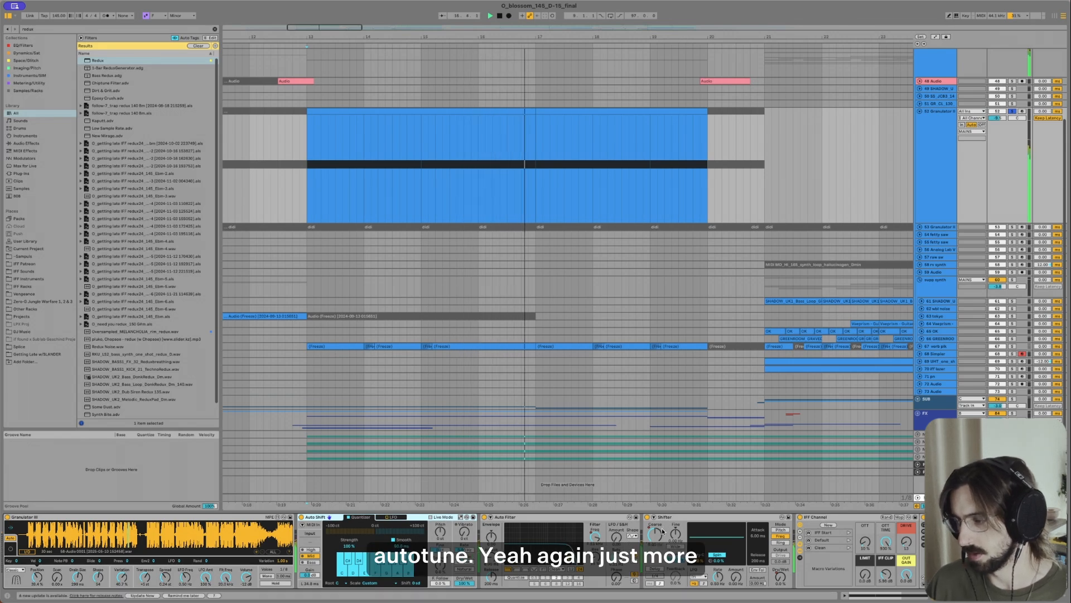
scroll(667, 522, "right", 3)
left_click(422, 158)
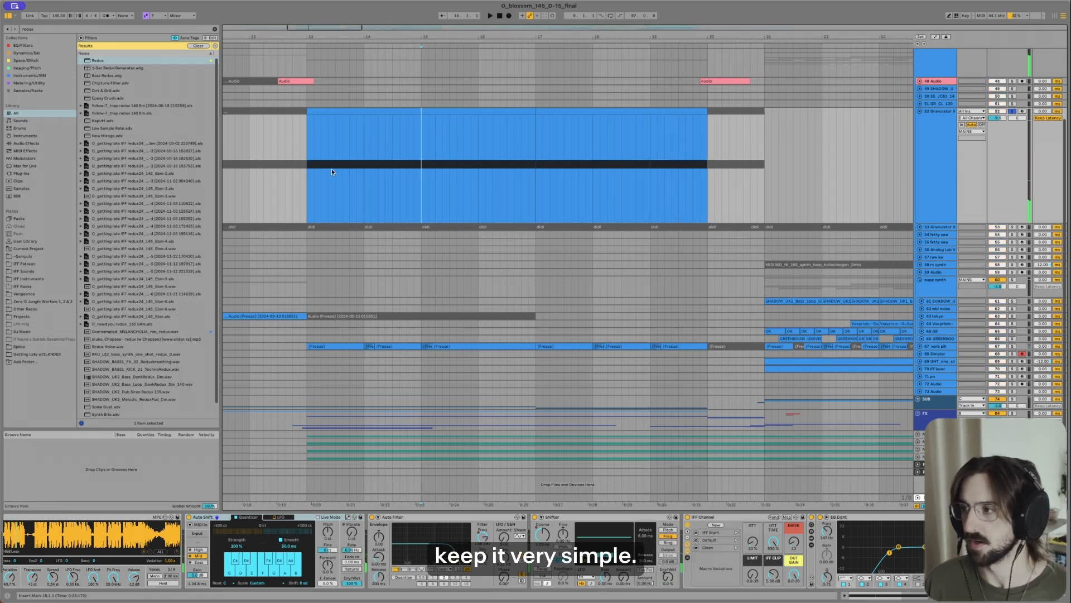
Step: Take Granulator track 52 out of solo and play the full mix from 12.4.1
left_click(294, 176)
key("space")
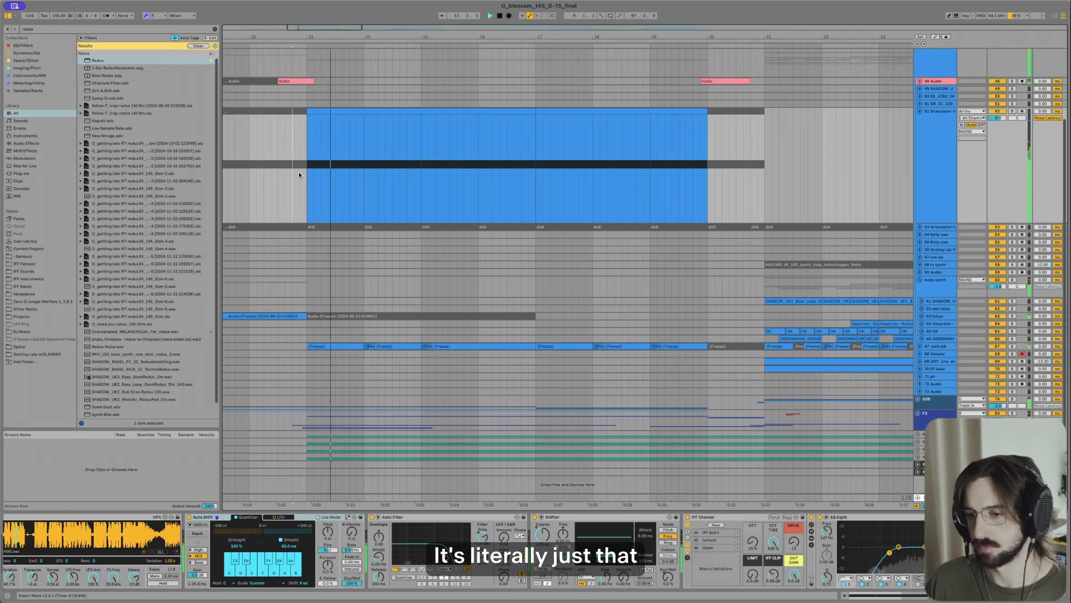
scroll(300, 174, "up", 5)
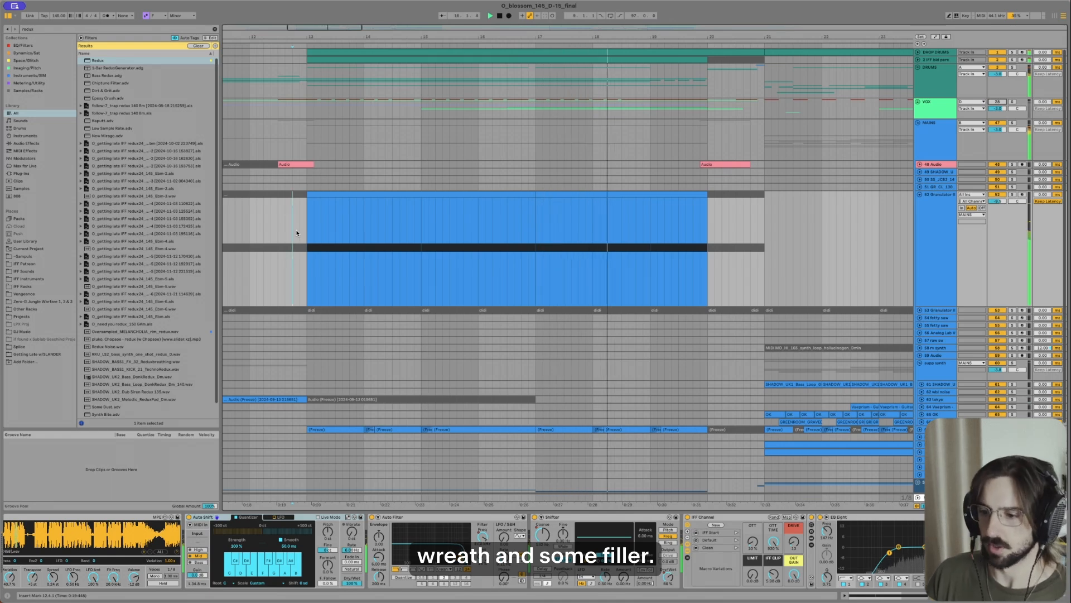
scroll(335, 338, "down", 5)
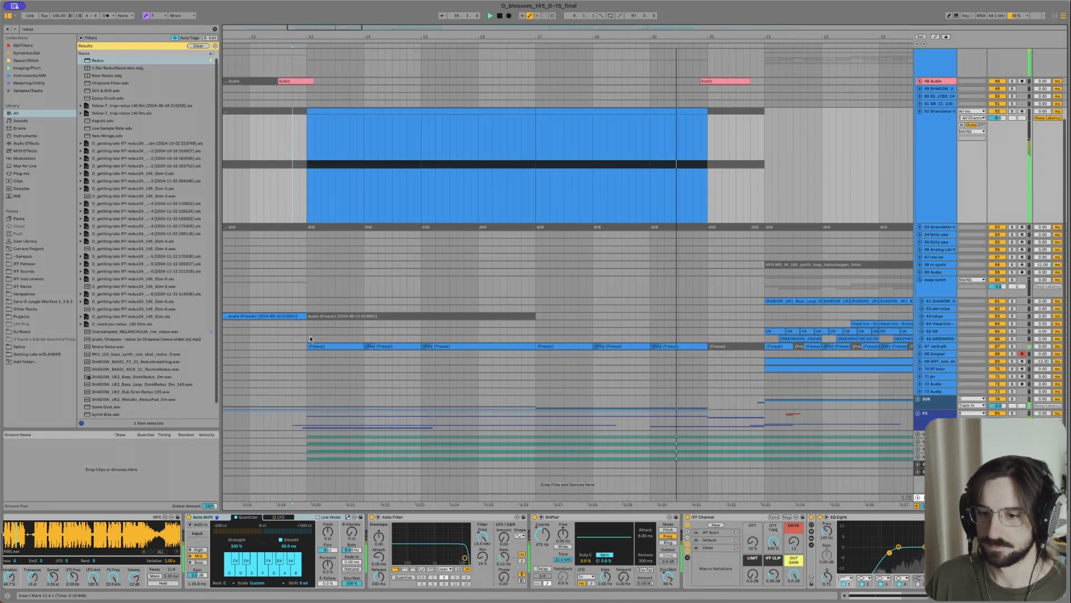
Step: Select the frozen clips on track 67 at bar 13 and show them up close while the full mix plays
left_click(315, 348)
scroll(316, 347, "up", 5)
left_click(306, 83)
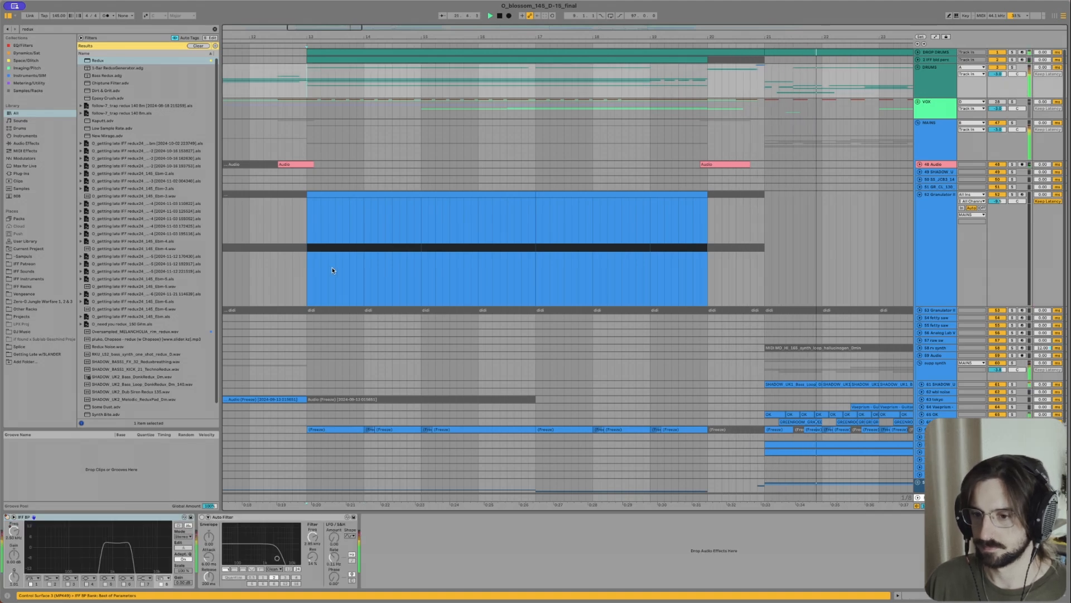
scroll(333, 270, "down", 5)
left_click(311, 345)
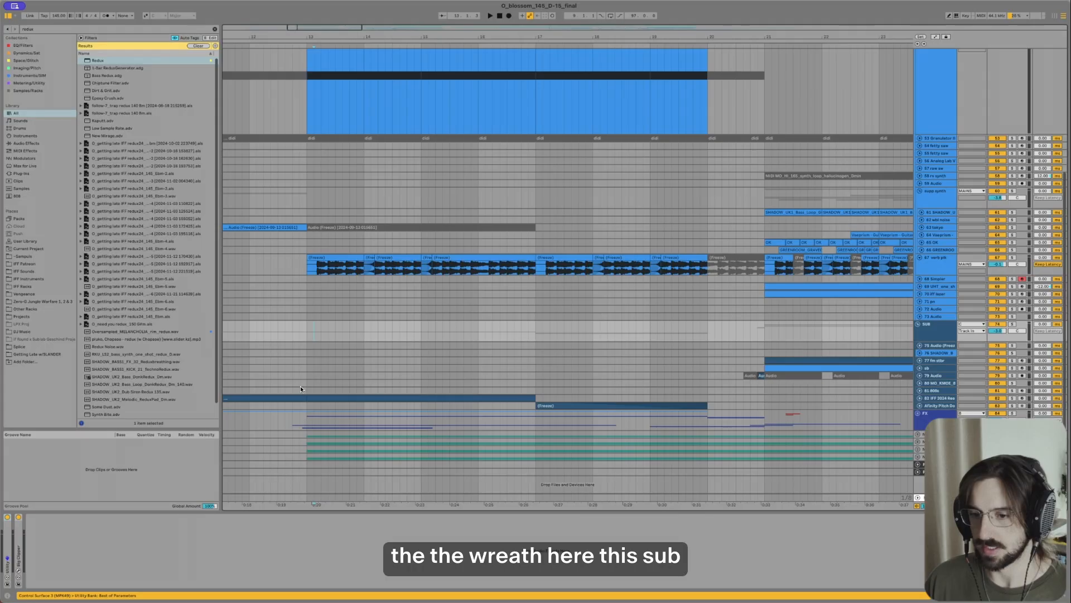
Step: Unfold the SUB group, enlarge and solo Reese Rack track 82, and play its MIDI clip from about bar 5
scroll(300, 386, "down", 3)
left_click(305, 397)
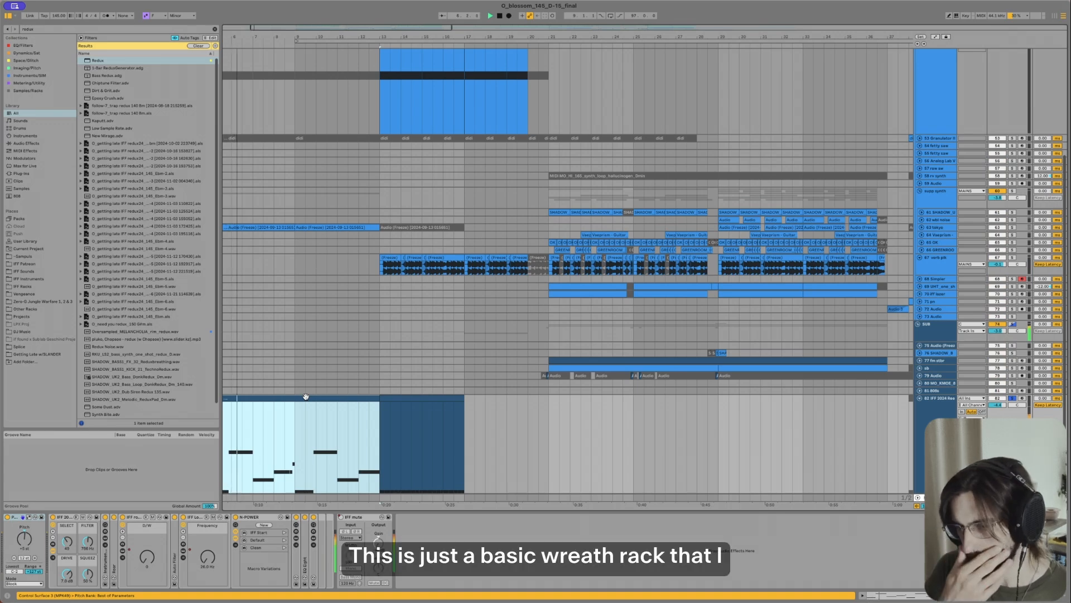
scroll(314, 424, "left", 3)
scroll(309, 425, "up", 5)
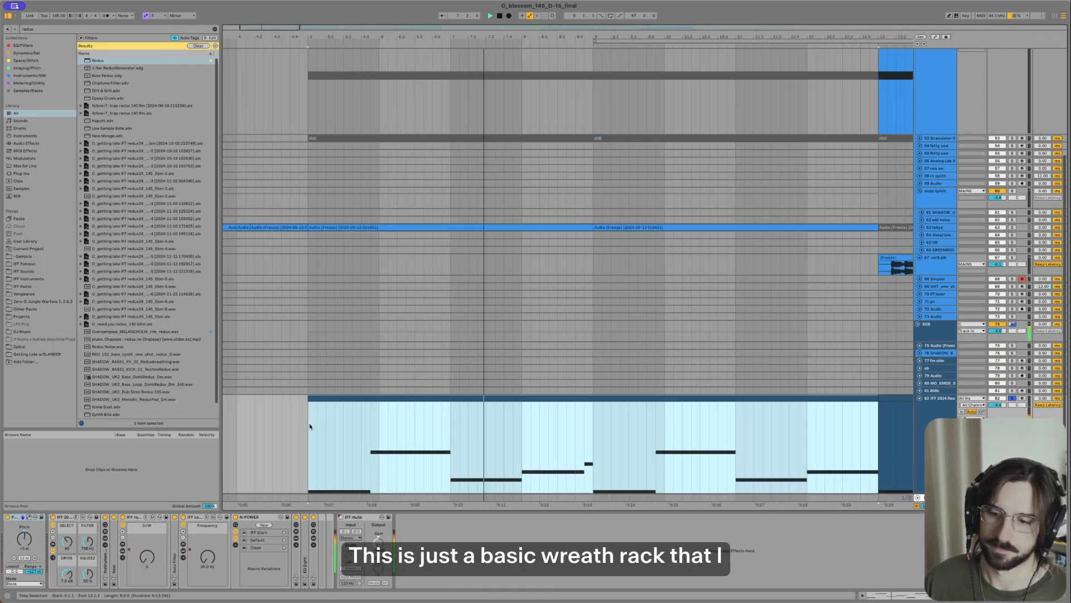
left_click(319, 426)
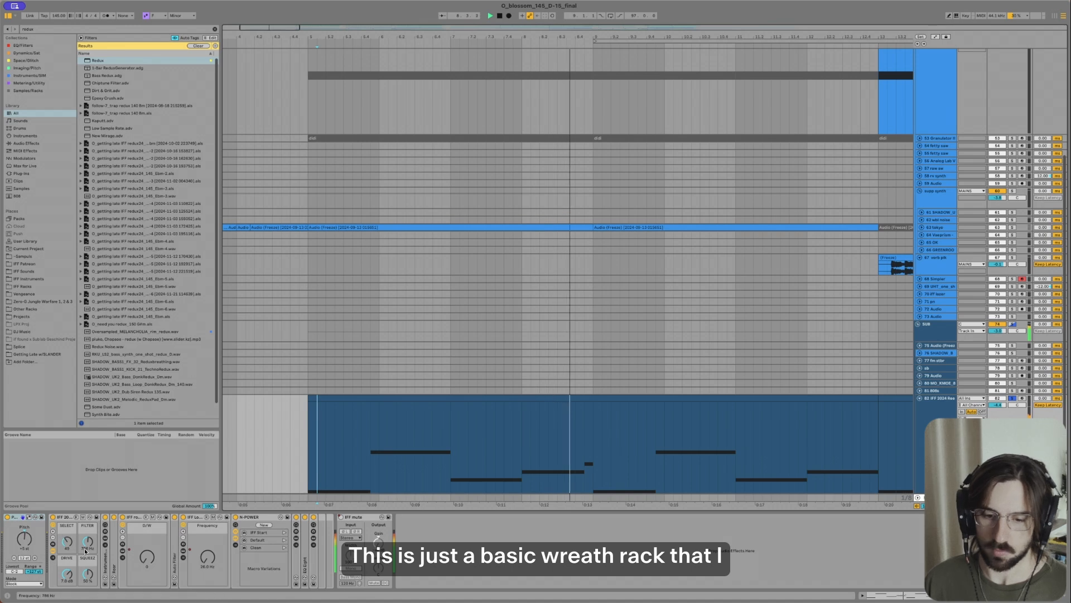
Step: Expand the track's Instrument Rack, select its third chain, and bring up that chain's Serum window in the middle of the arrangement
double_click(106, 539)
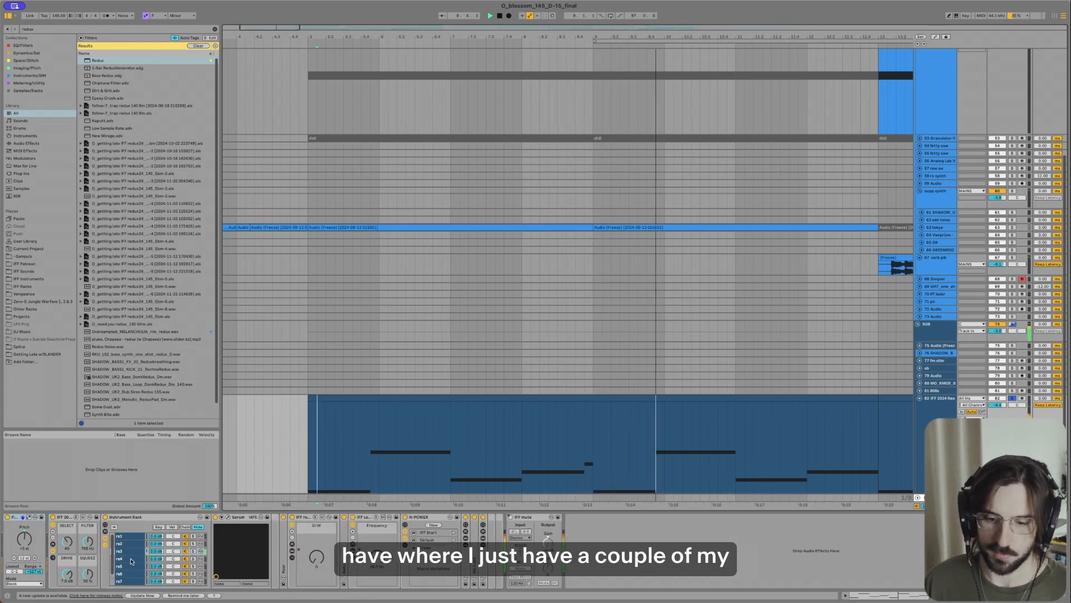
left_click(131, 558)
left_click(130, 551)
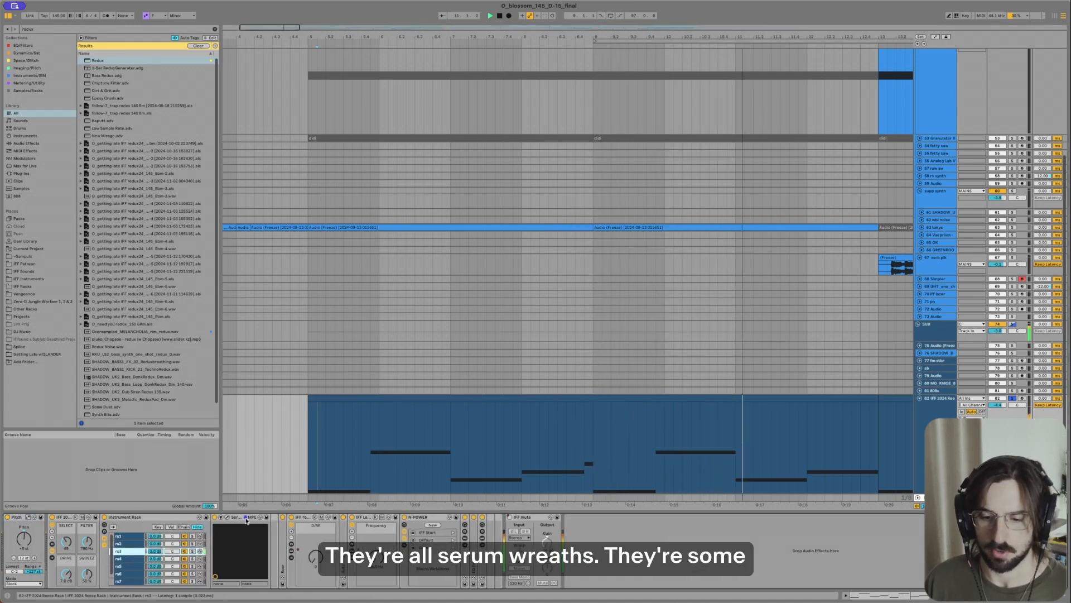
left_click(225, 517)
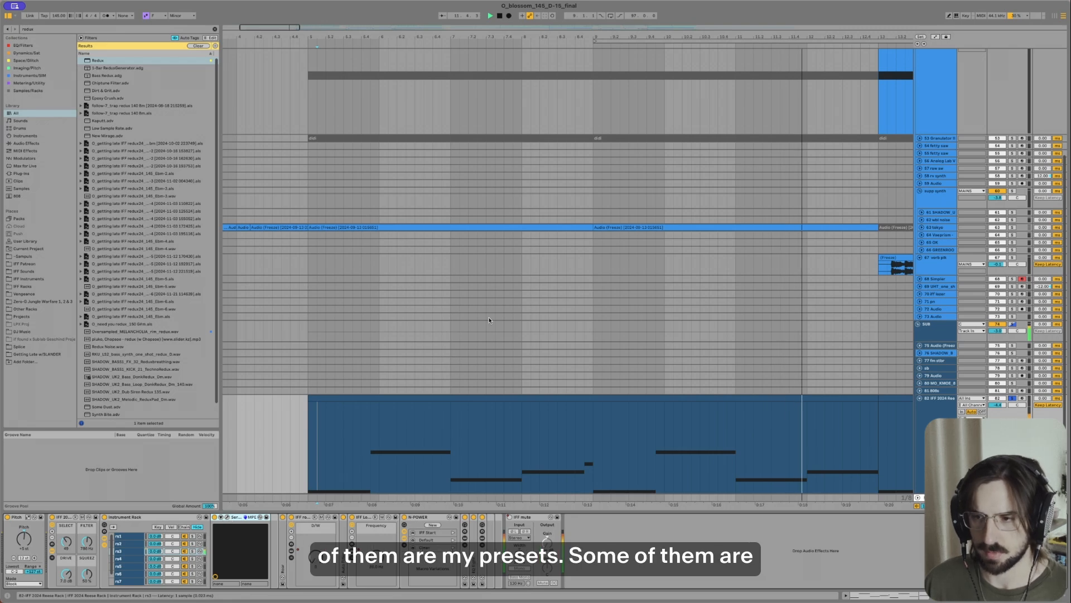
left_click(222, 518)
left_click_drag(289, 24, 662, 150)
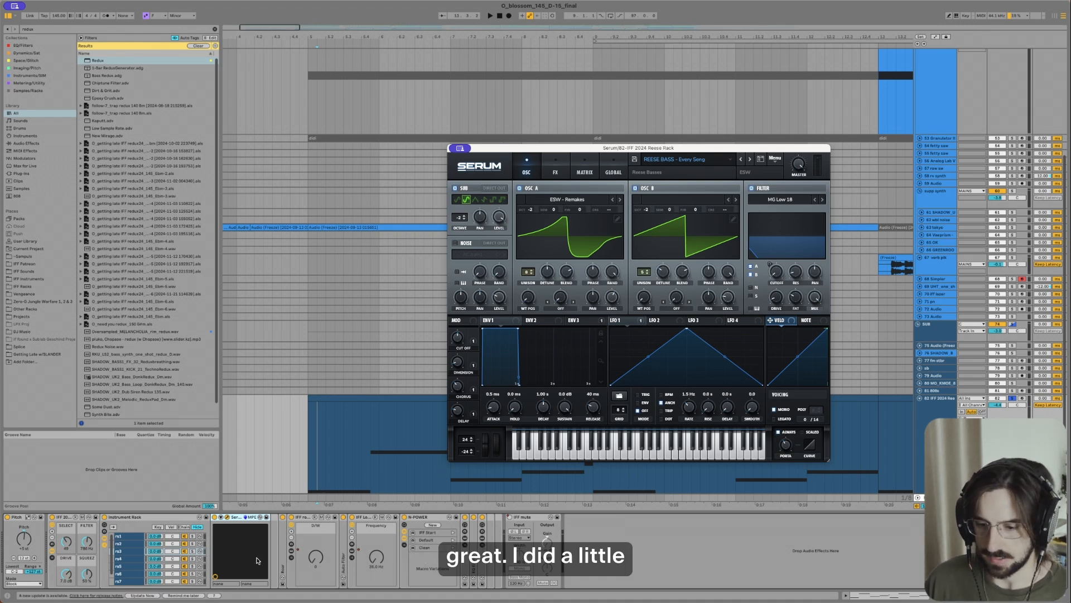
Step: Expand the EQ Eight and Roar effects in the Reese Rack and replay the soloed bass
double_click(463, 540)
key("space")
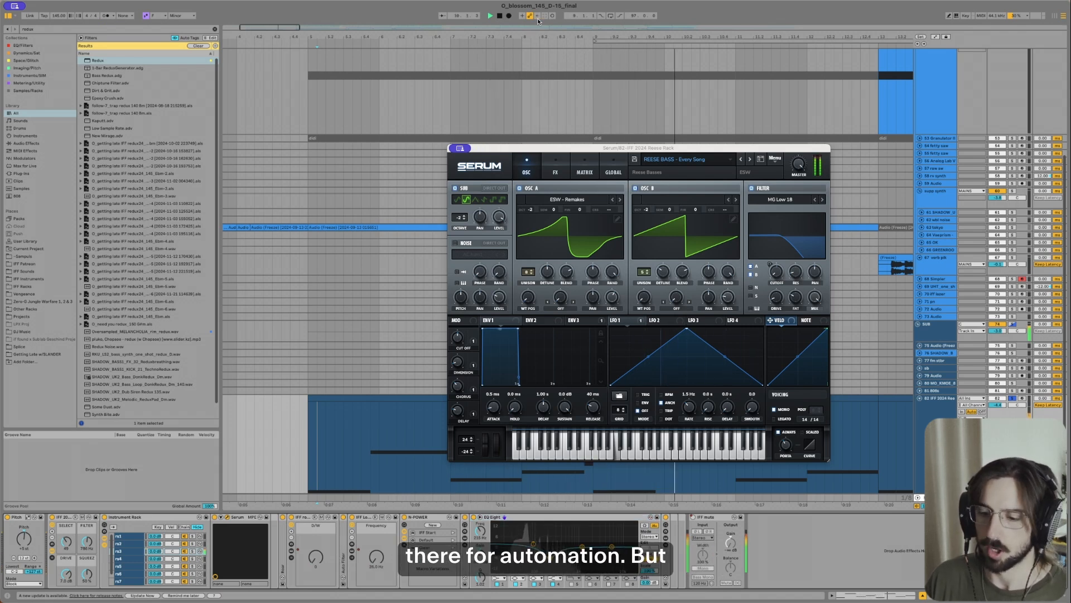
double_click(282, 534)
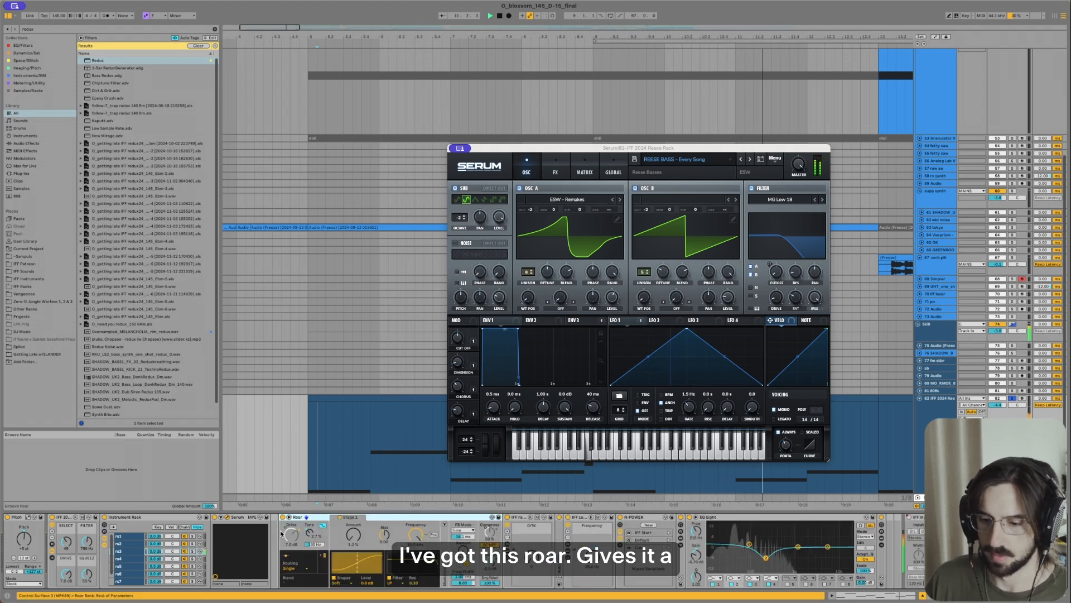
left_click(284, 518)
left_click(283, 518)
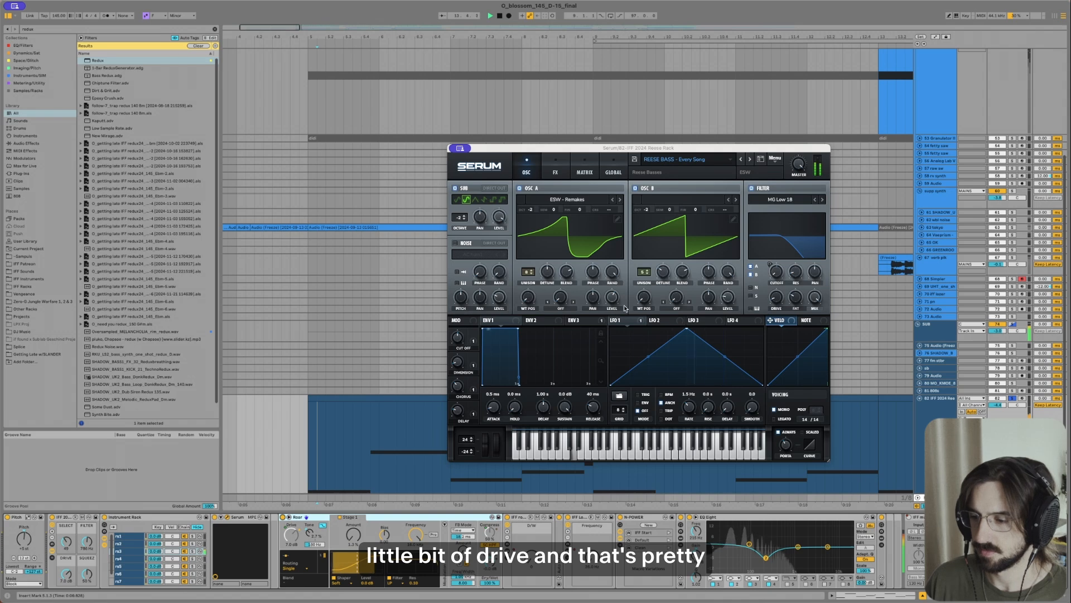
Step: Stop playback, close the Serum window, and bring the end of the Reese clip around bar 13 into view
key("space")
left_click(464, 149)
left_click(468, 166)
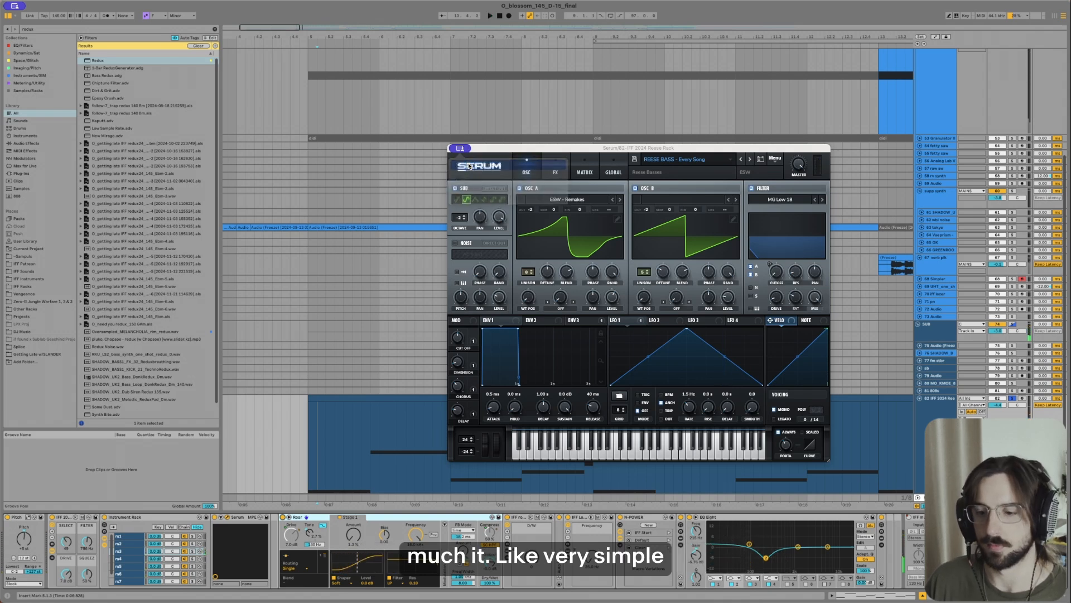
scroll(346, 431, "down", 5)
scroll(381, 351, "right", 10)
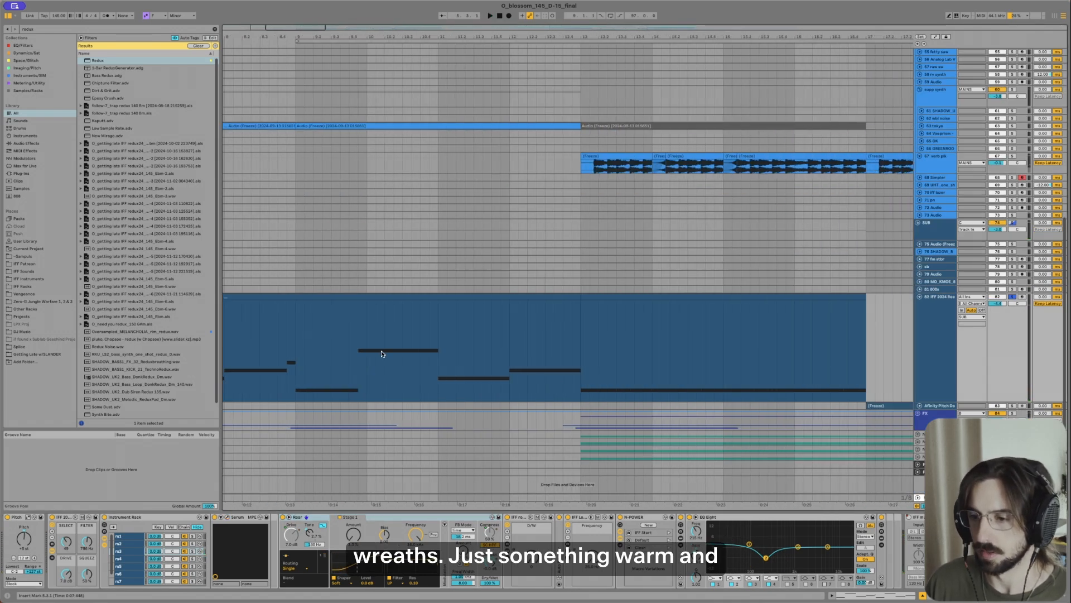
Step: Play the soloed Reese bass through the end of bar 12 and open its MIDI clip starting at bar 13
left_click(491, 327)
key("space")
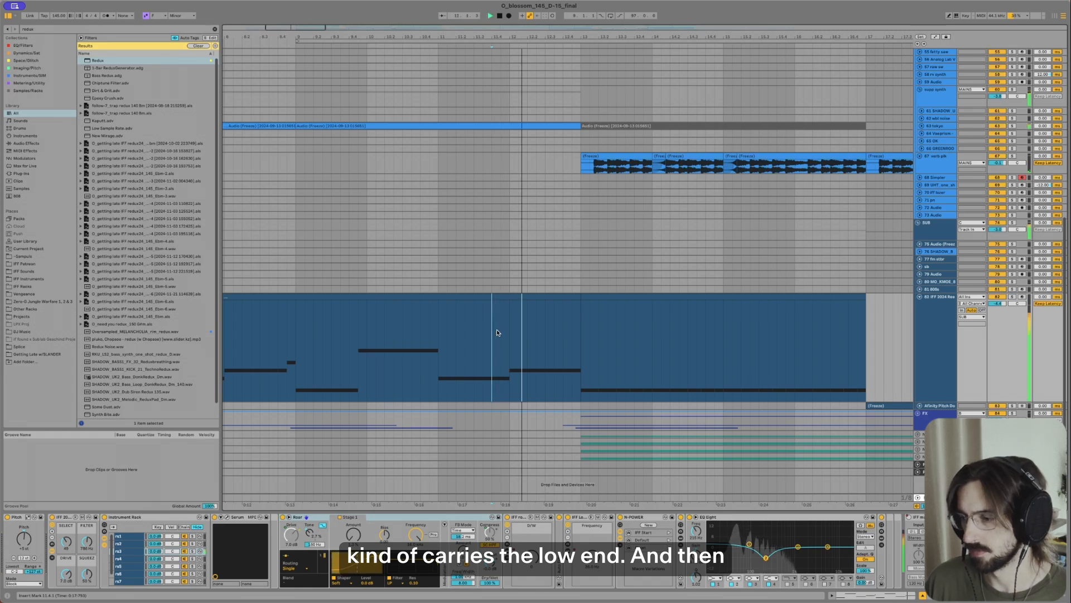
left_click(588, 299)
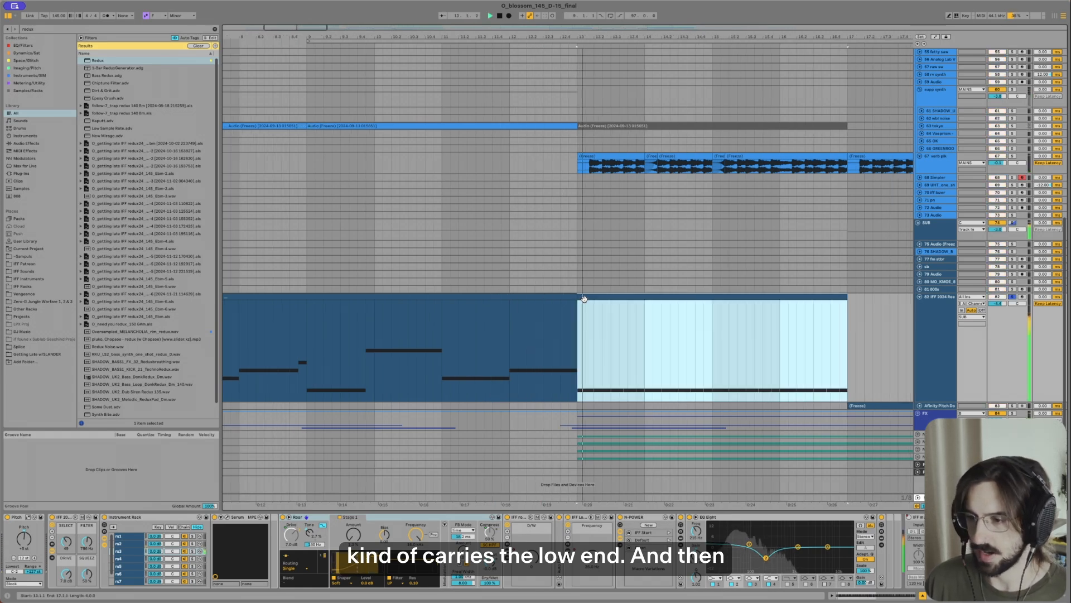
double_click(584, 298)
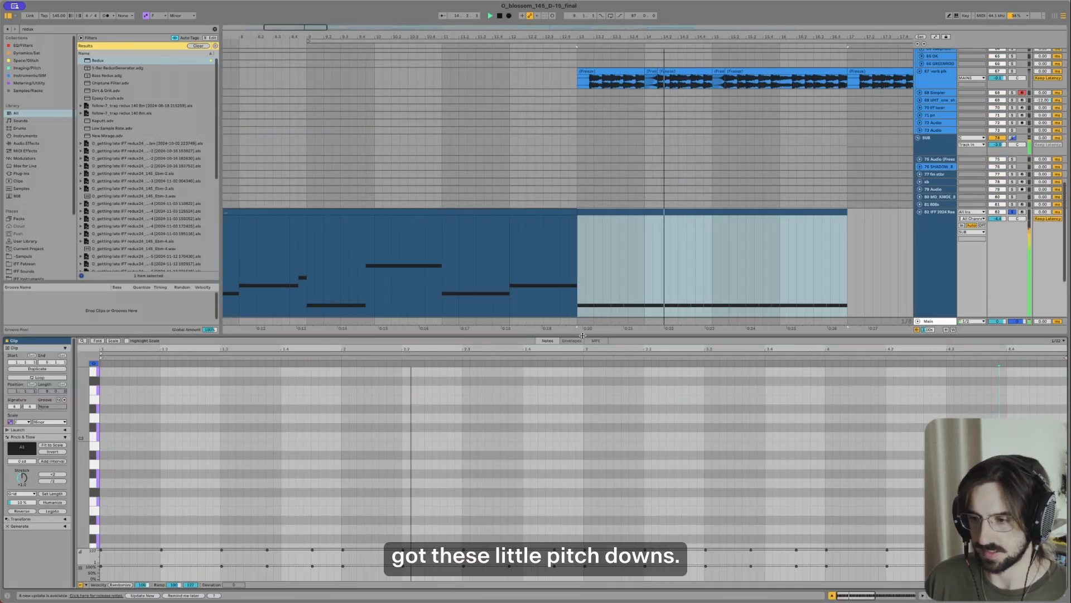
Step: Display the bar 13 Reese clip's MIDI Ctrl Pitch Bend envelope in the clip editor
left_click(572, 340)
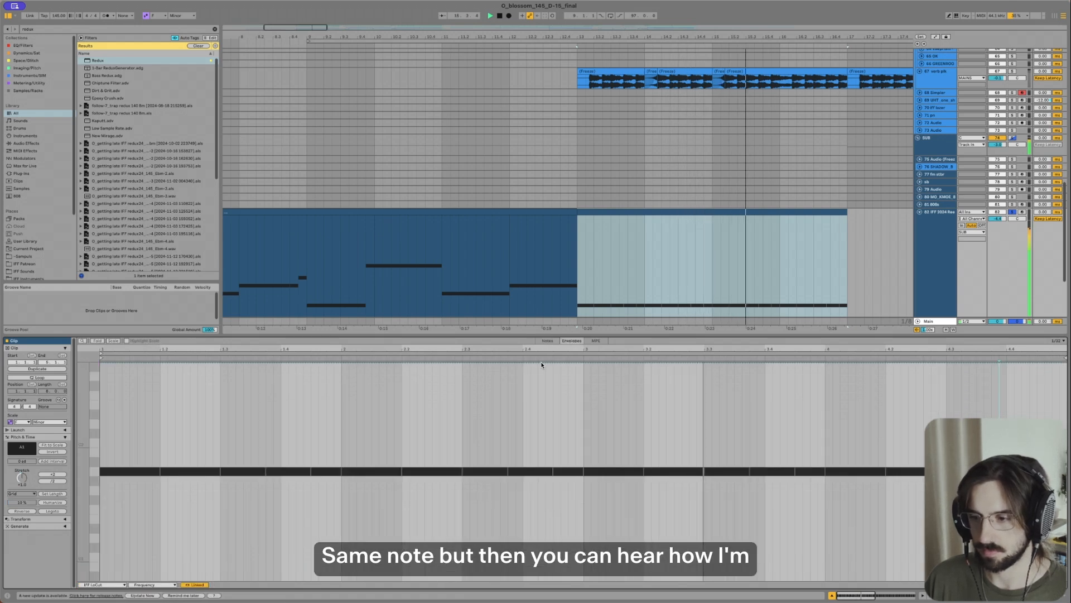
left_click(103, 584)
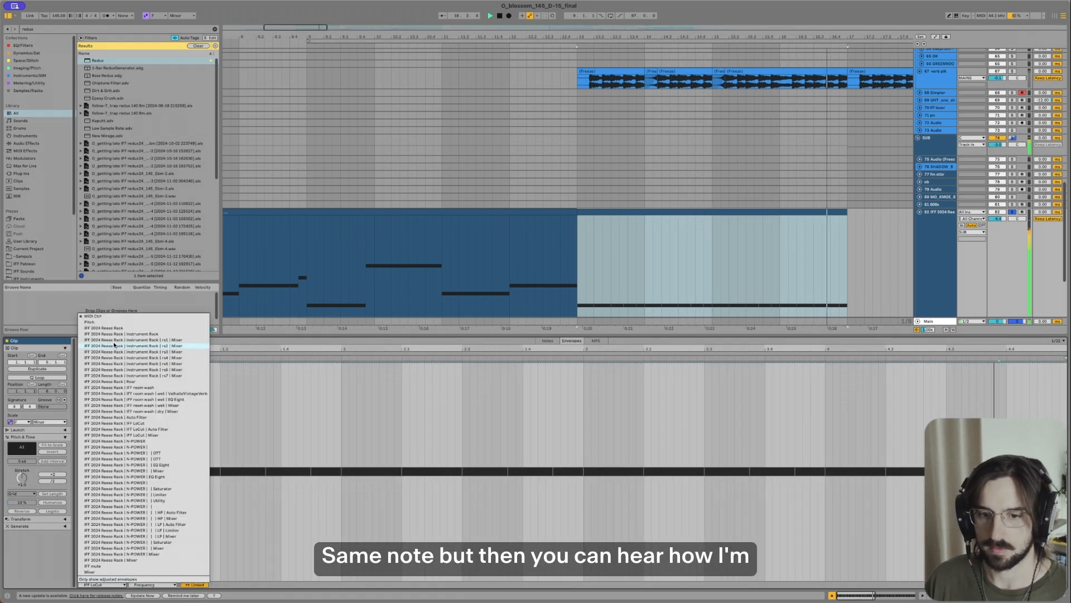
left_click(165, 316)
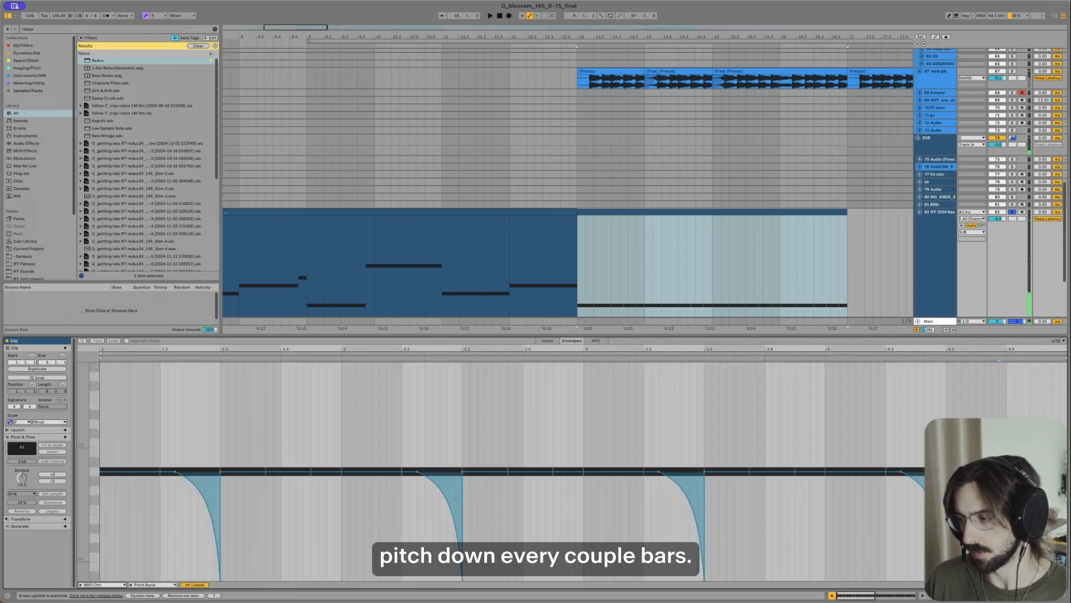
Step: Return to the device view, unsolo and fold the Reese track, and play the bar 13 section in the full mix
key("shift+Tab")
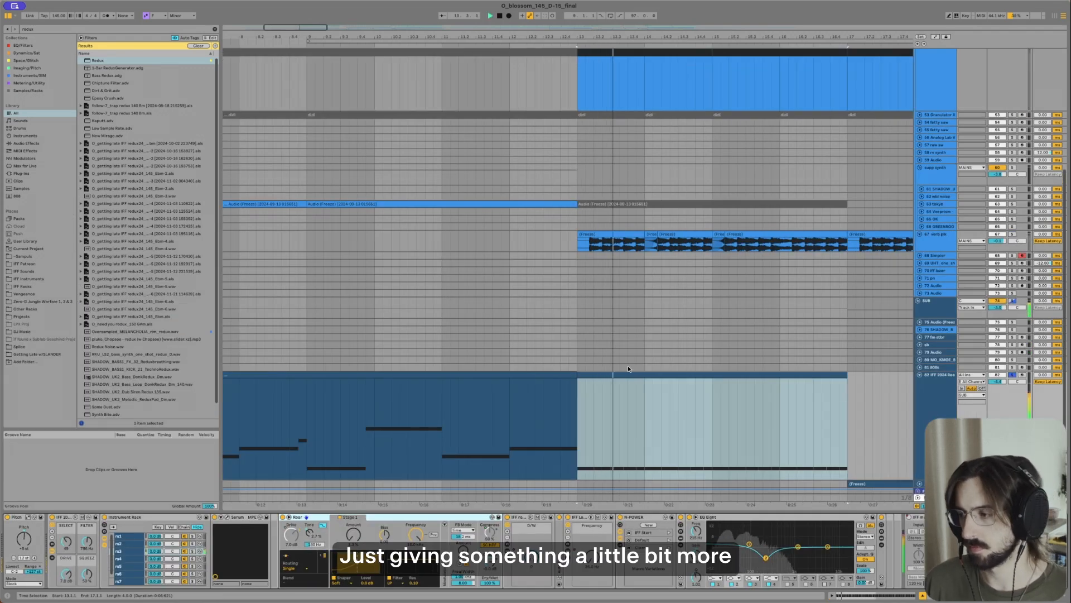
key("s")
key("u")
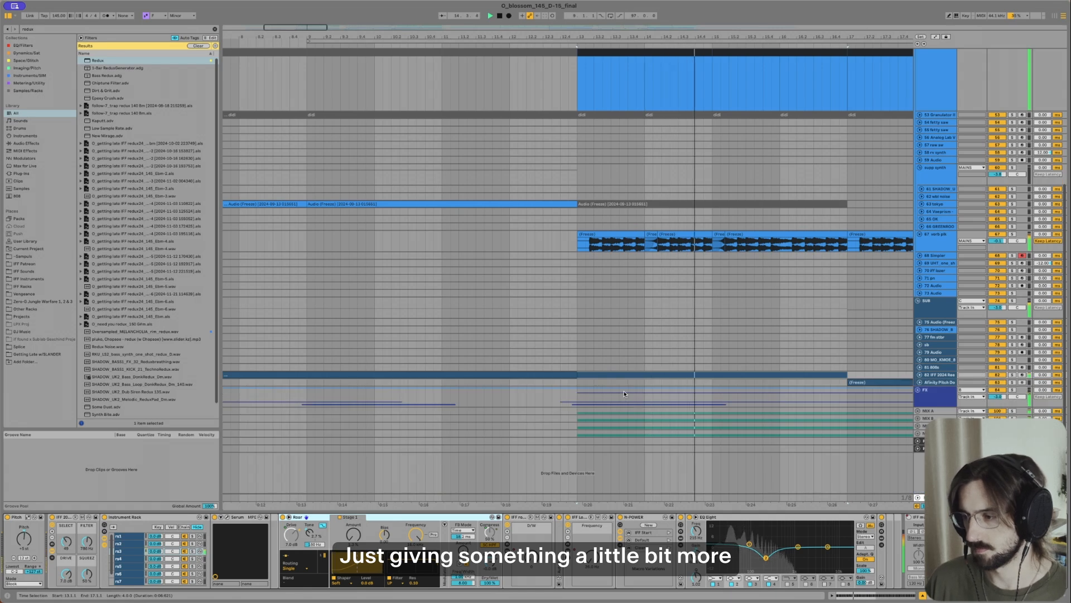
left_click(624, 394)
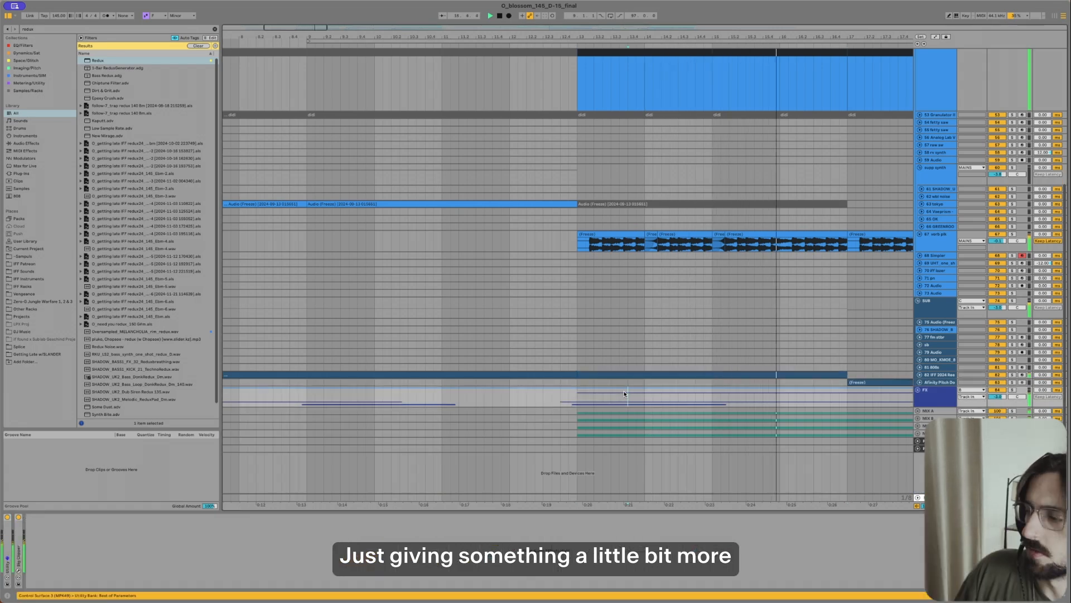
key("space")
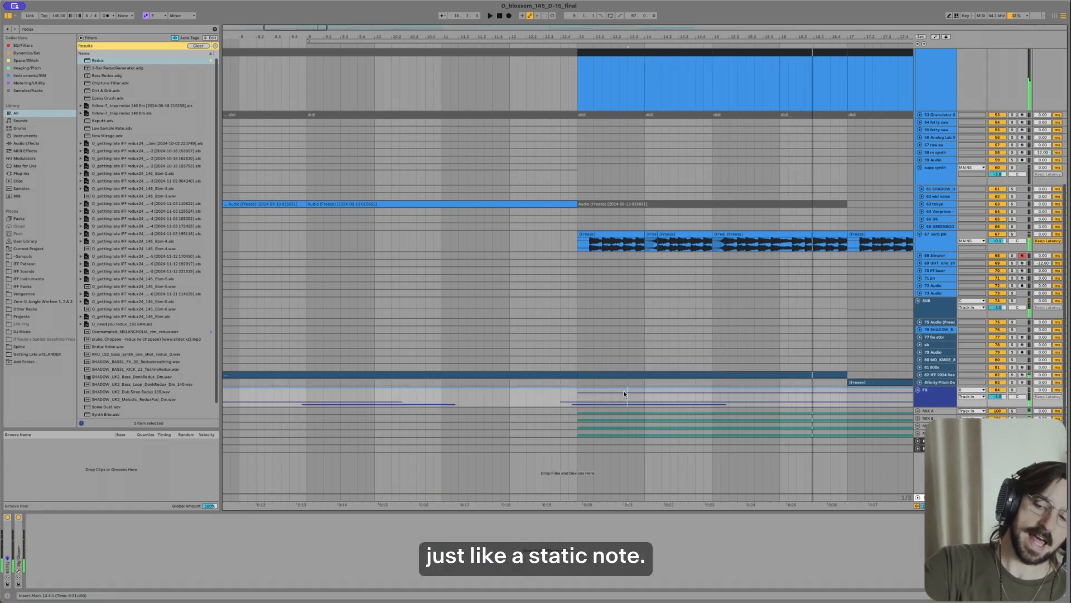
left_click(566, 396)
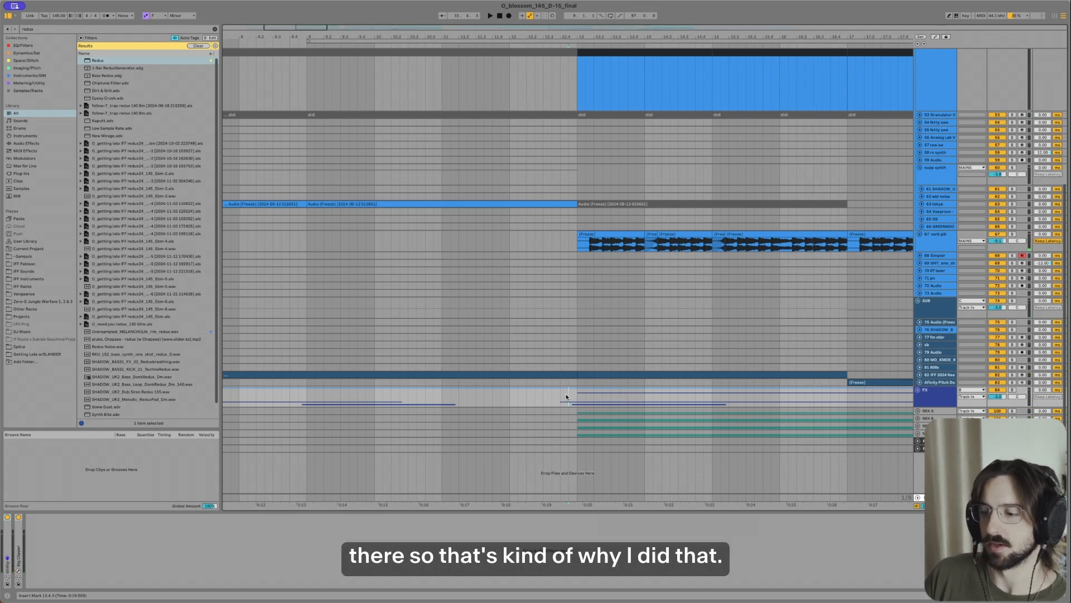
Step: Unfold and solo the frozen pitch-down track below the Reese, and play its clip starting at bar 17
scroll(566, 396, "down", 8)
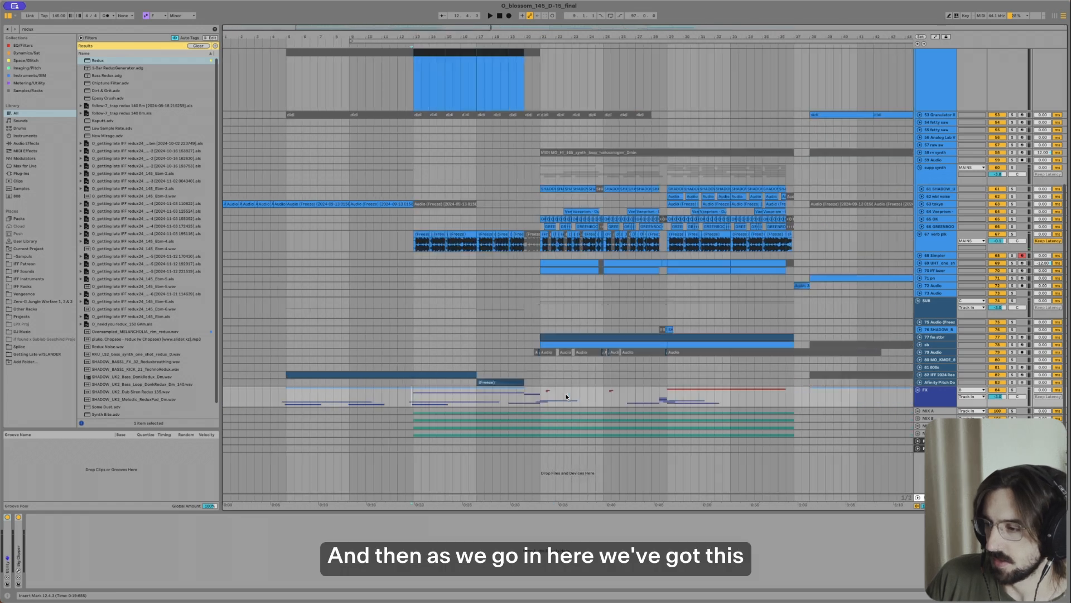
left_click(499, 382)
key("u")
left_click(470, 391)
key("s")
key("space")
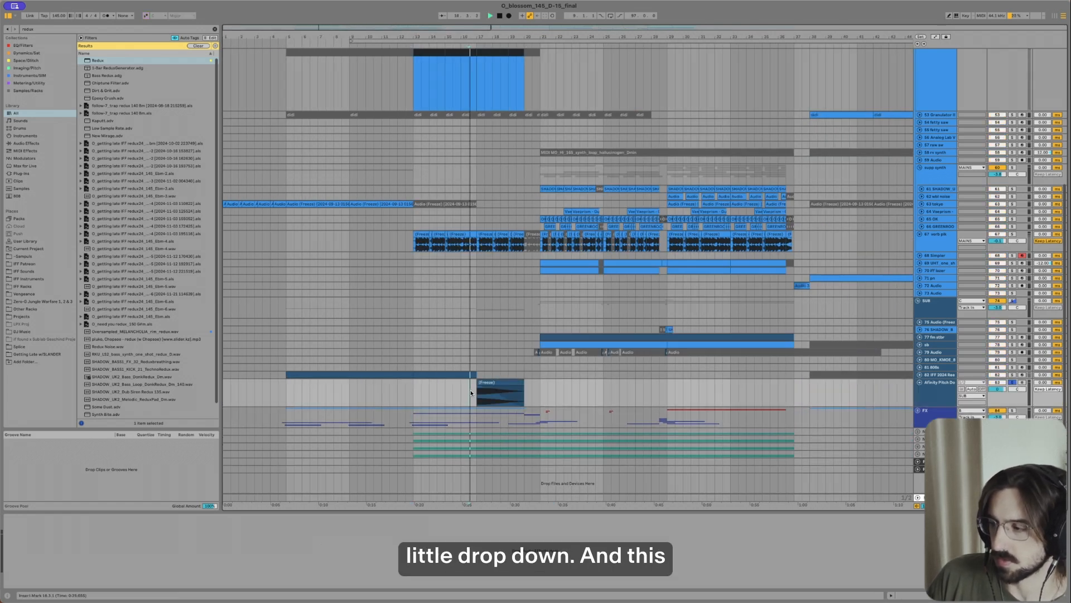
scroll(471, 389, "up", 5)
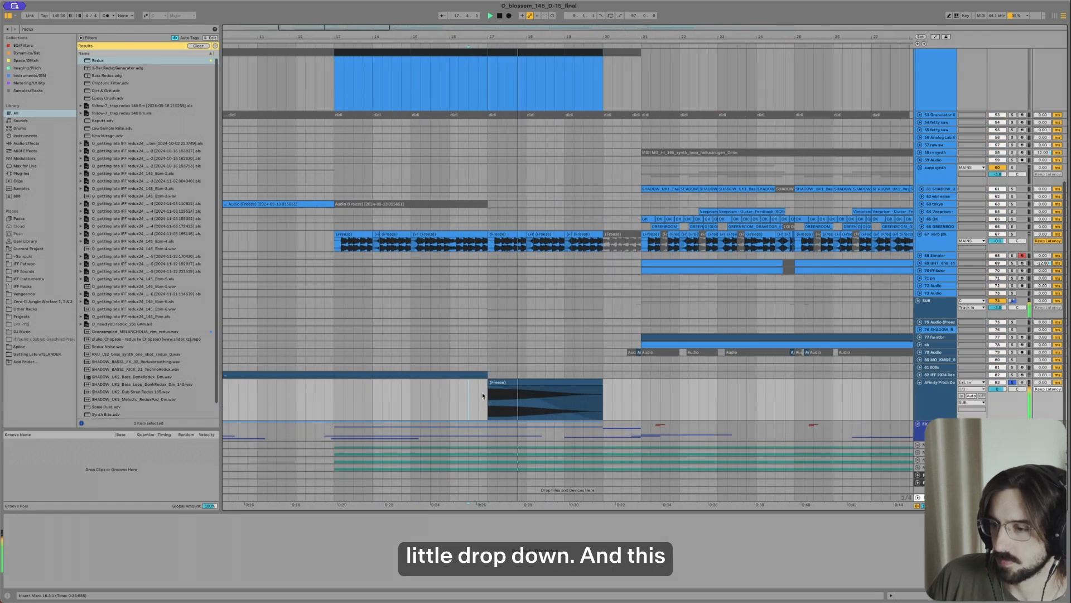
scroll(487, 408, "up", 1)
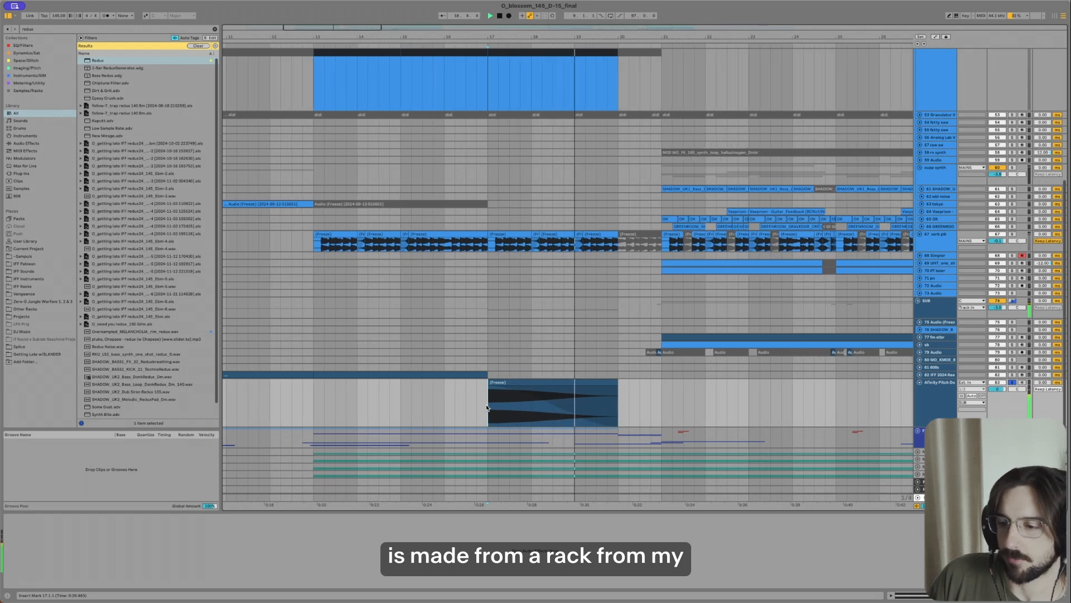
scroll(488, 407, "up", 1)
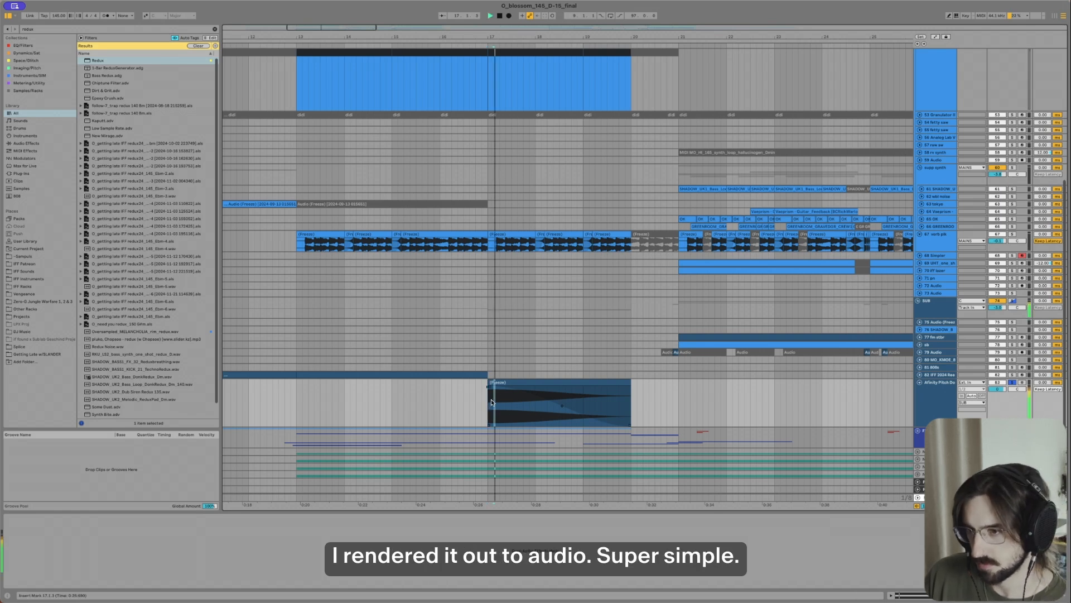
Step: Fold track 67, unsolo and fold the pitch-down track, and play the transition into the drop in the full mix
left_click_drag(941, 252, 940, 237)
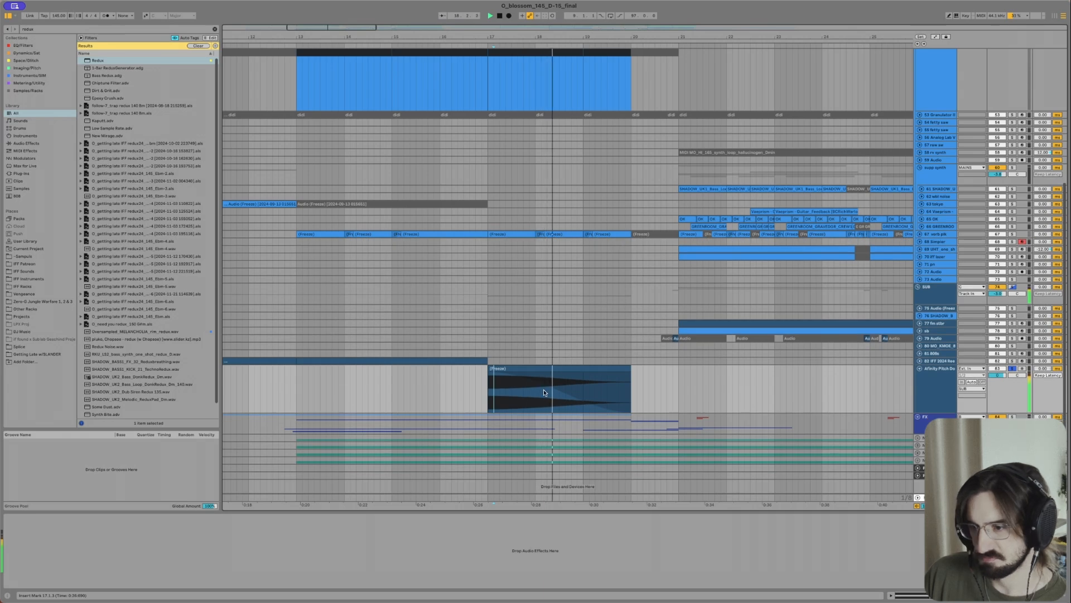
left_click(553, 386)
key("s")
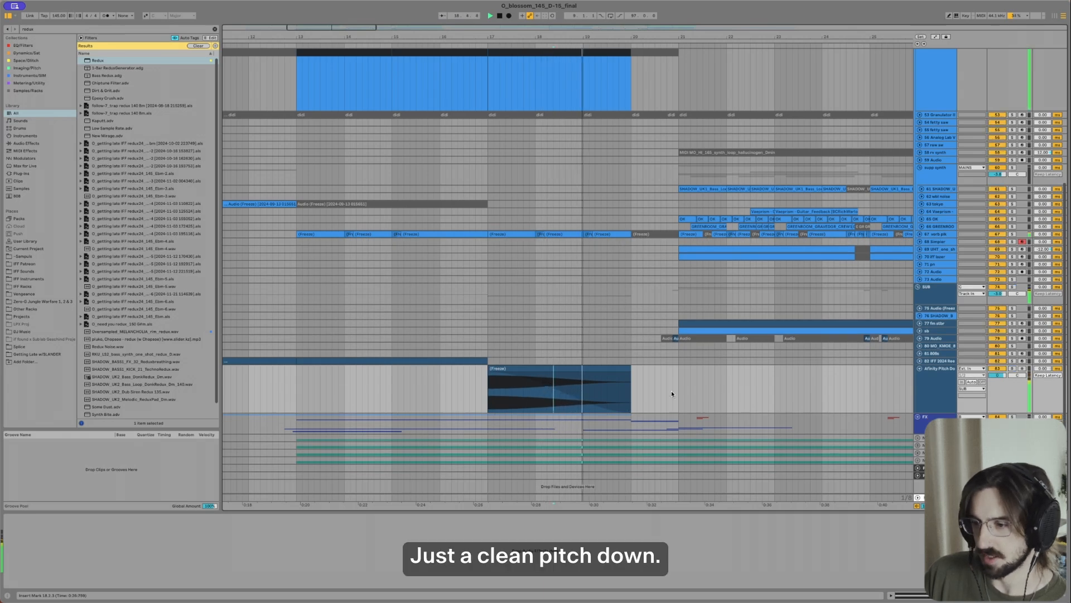
scroll(623, 382, "down", 5)
left_click(615, 389)
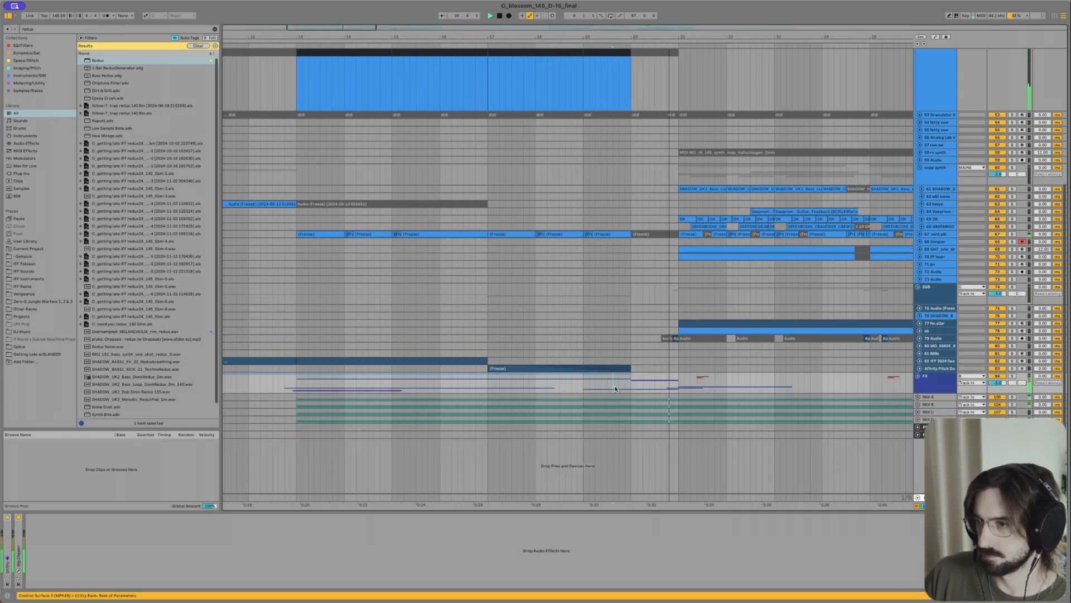
scroll(614, 385, "up", 7)
scroll(593, 263, "down", 5)
key("space")
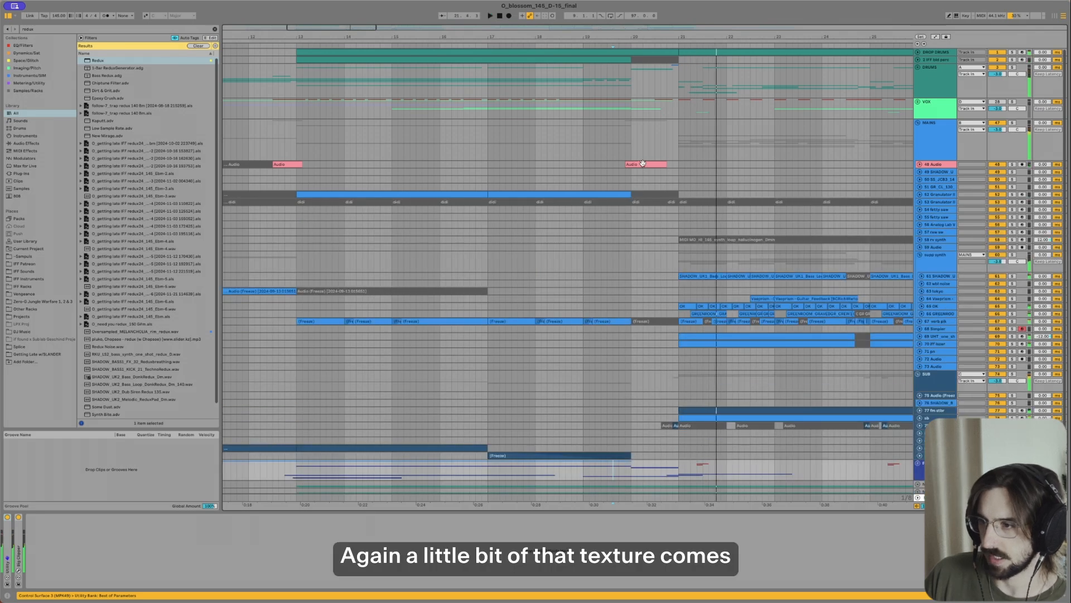
Step: Fold the synth and SUB groups and unfold the FX group to show its tracks
left_click(643, 163)
key("u")
left_click(631, 188)
key("u")
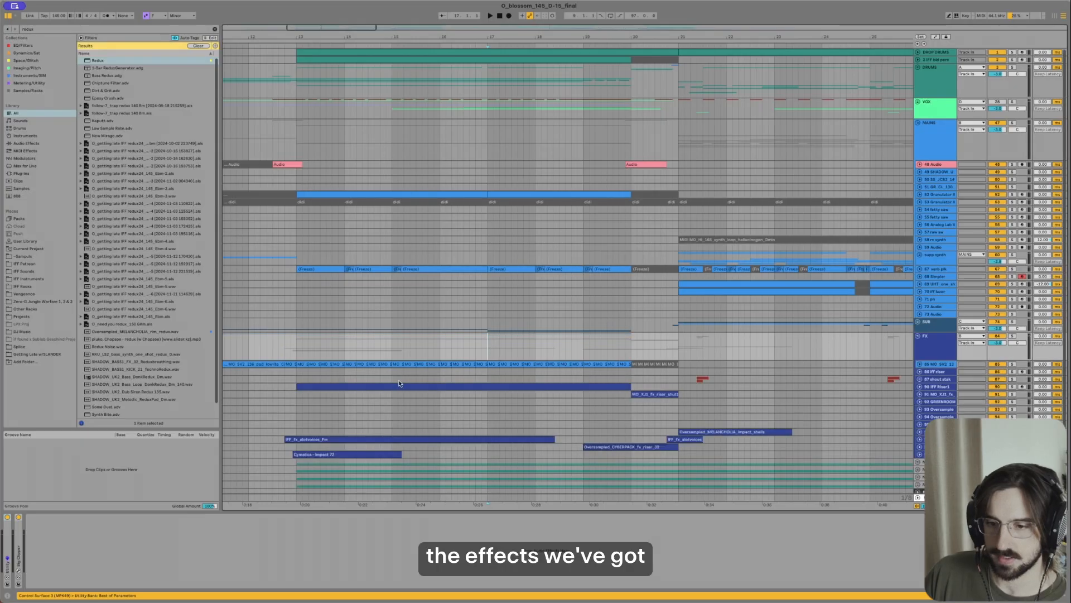
Step: Unfold and solo the IFF Riser1 track, and play its clip from bar 13
left_click(299, 387)
key("u")
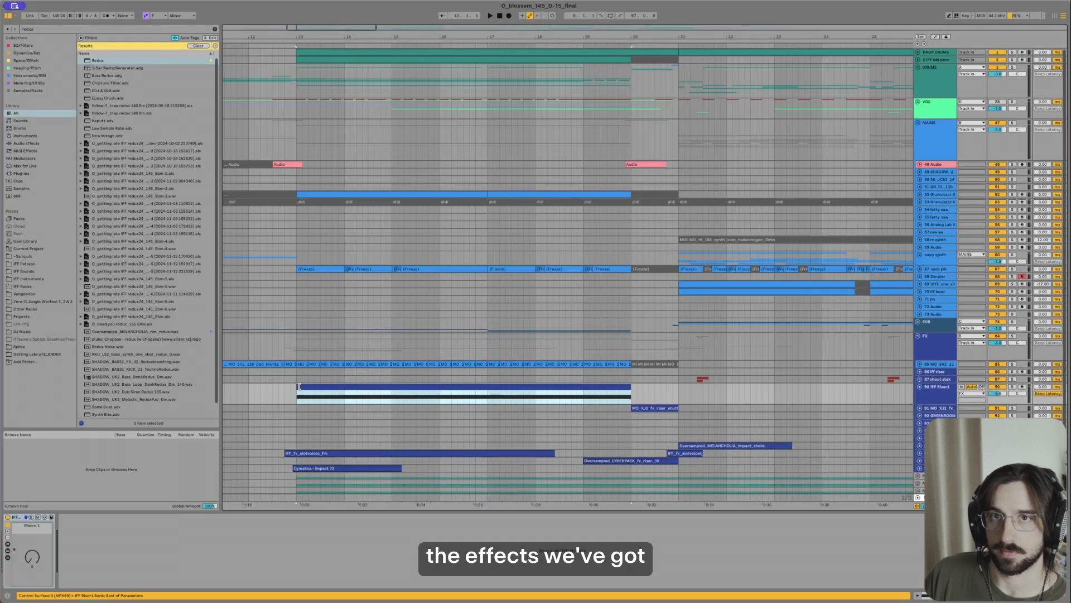
key("space")
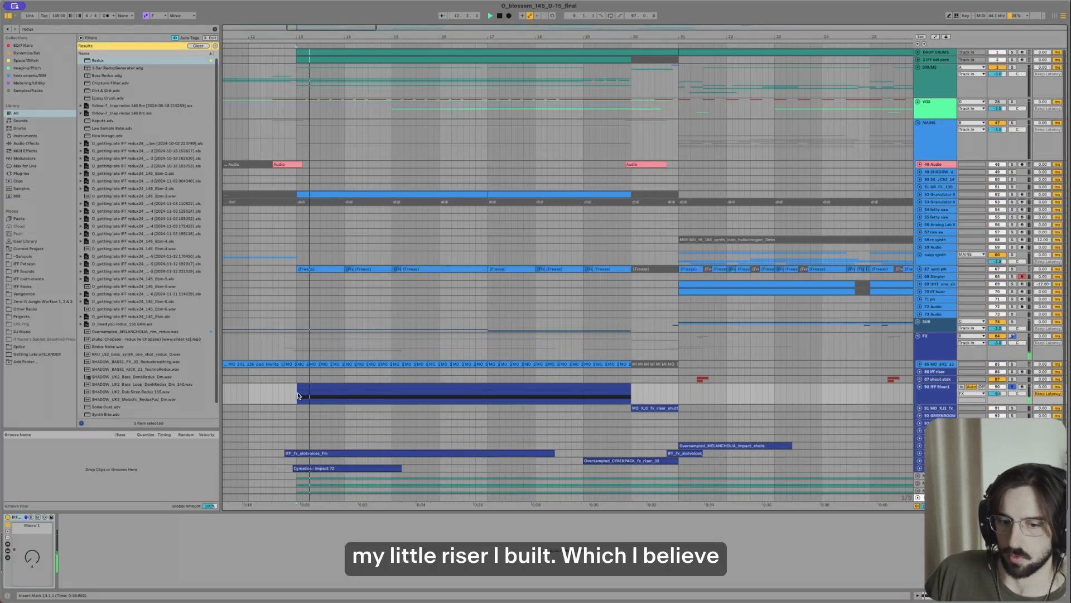
Step: Show the devices inside the IFF Riser1 rack, fold them all, and expand only Operator
left_click(6, 550)
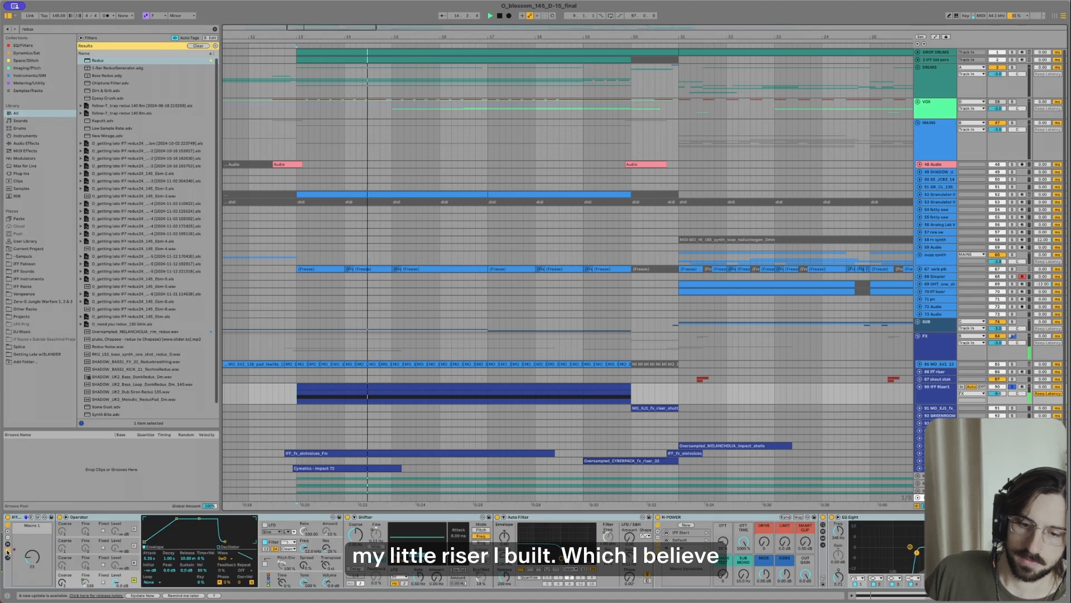
left_click(286, 520)
key("super+a")
double_click(286, 520)
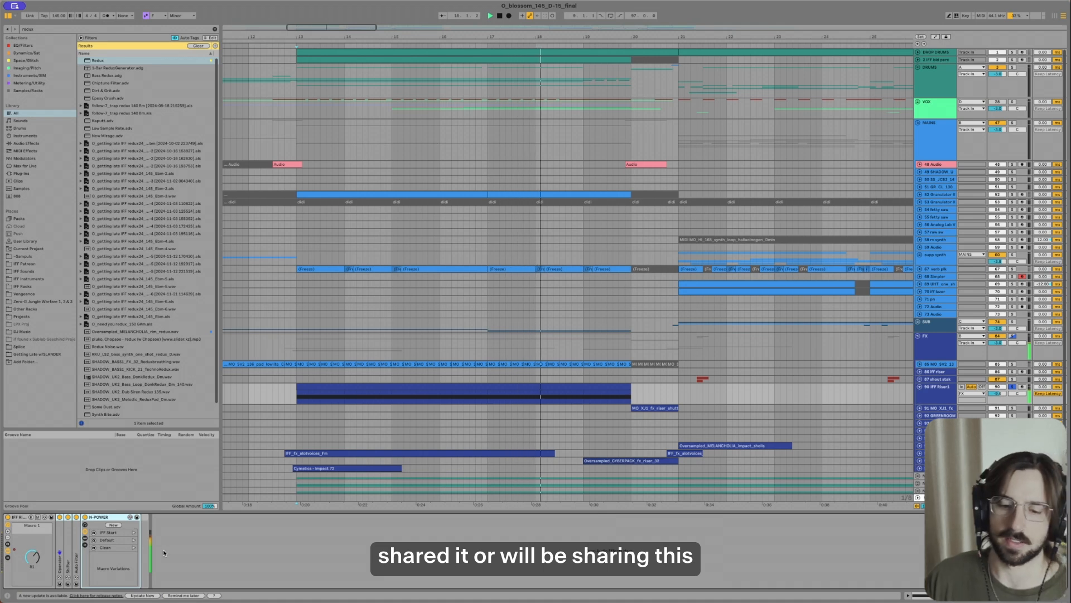
left_click(61, 567)
double_click(60, 567)
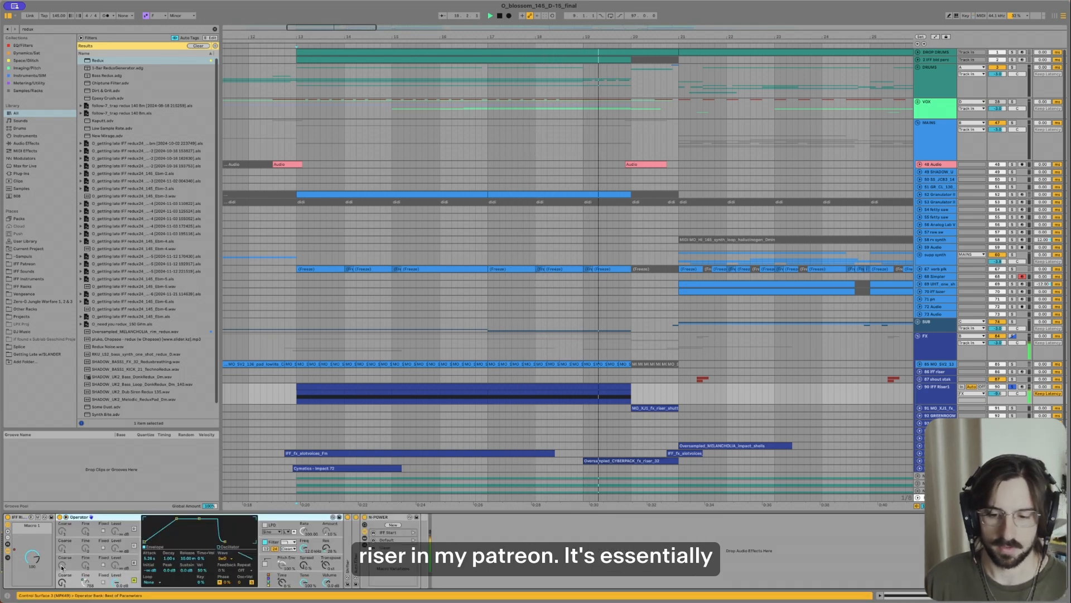
Step: Fold Operator, check the N-POWER rack, and collapse the whole IFF Riser1 rack
double_click(102, 518)
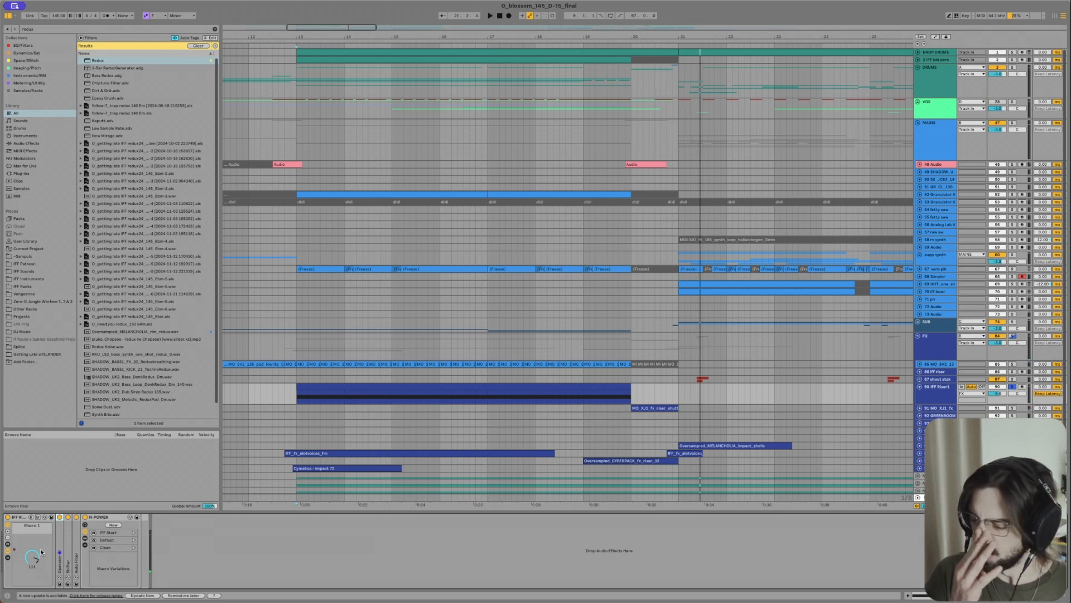
double_click(98, 517)
double_click(107, 517)
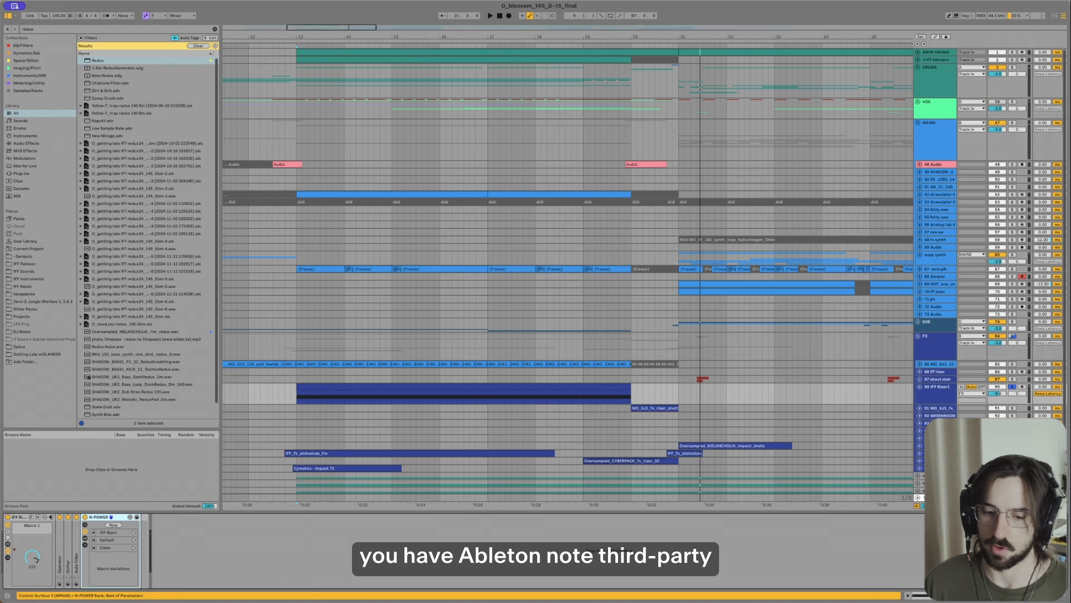
double_click(22, 518)
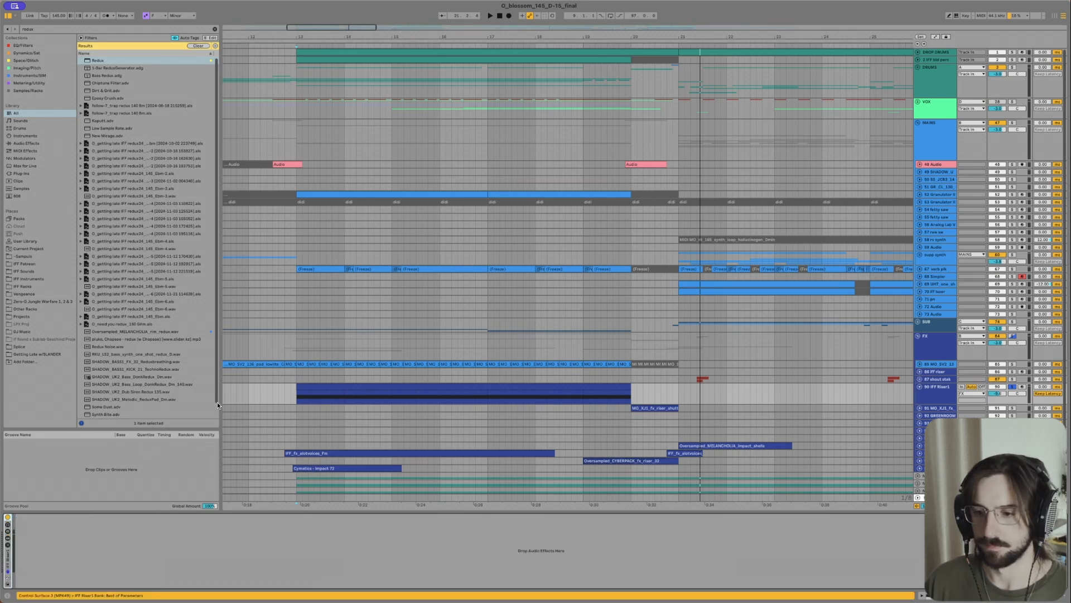
Step: Solo track 91, play its stuttering riser clip from bar 20, and unfold the track to show the waveform
left_click(674, 409)
key("s")
key("space")
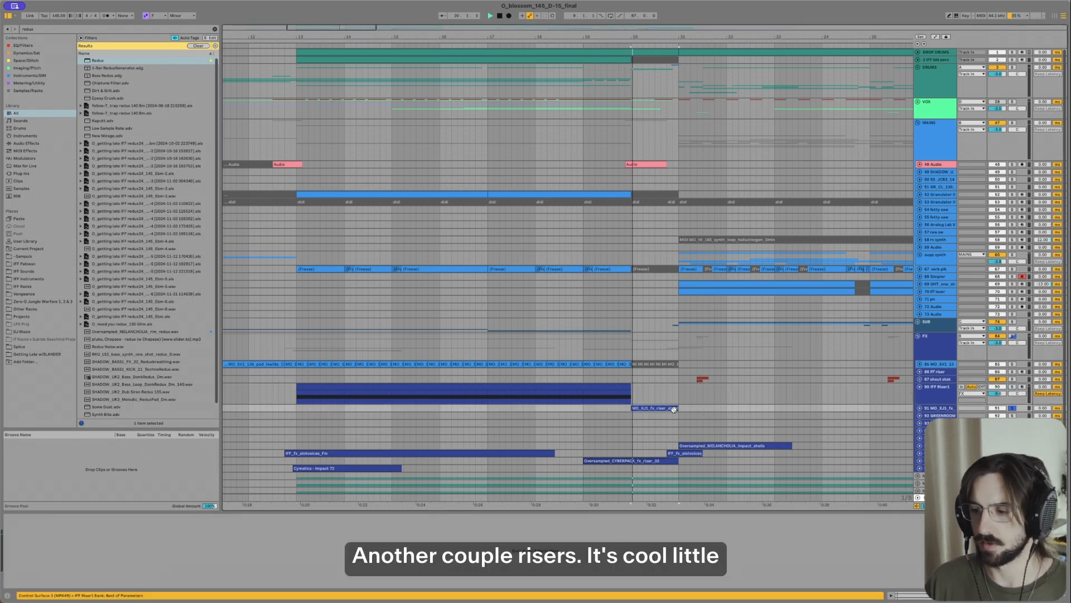
key("u")
scroll(672, 408, "down", 5)
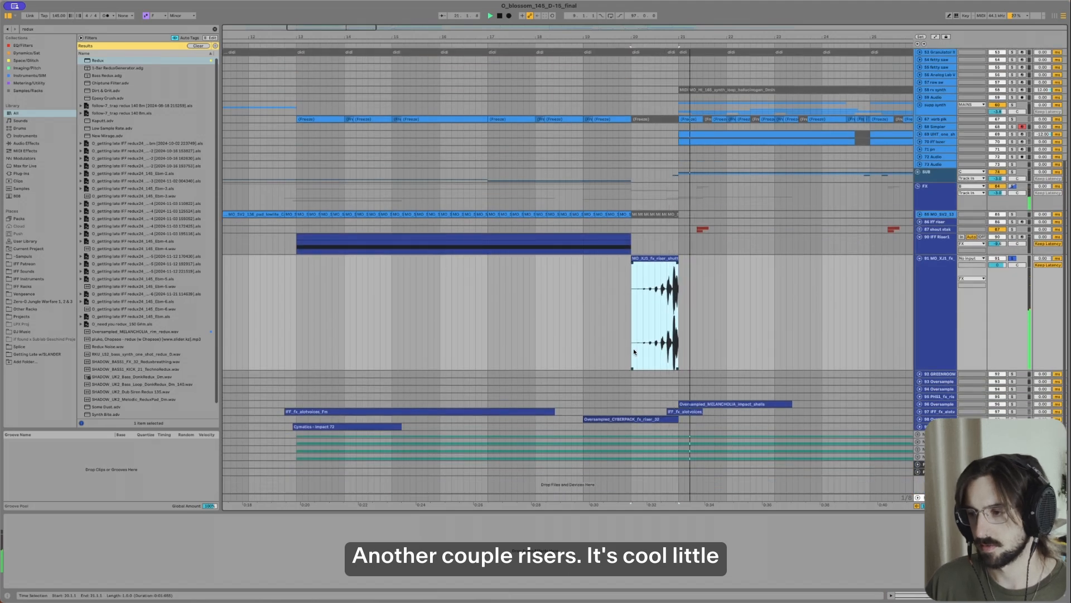
Step: Solo and unfold track 97, and play its long IFF_fx voice clip that begins just before bar 13
left_click(288, 411)
key("space")
key("s")
key("u")
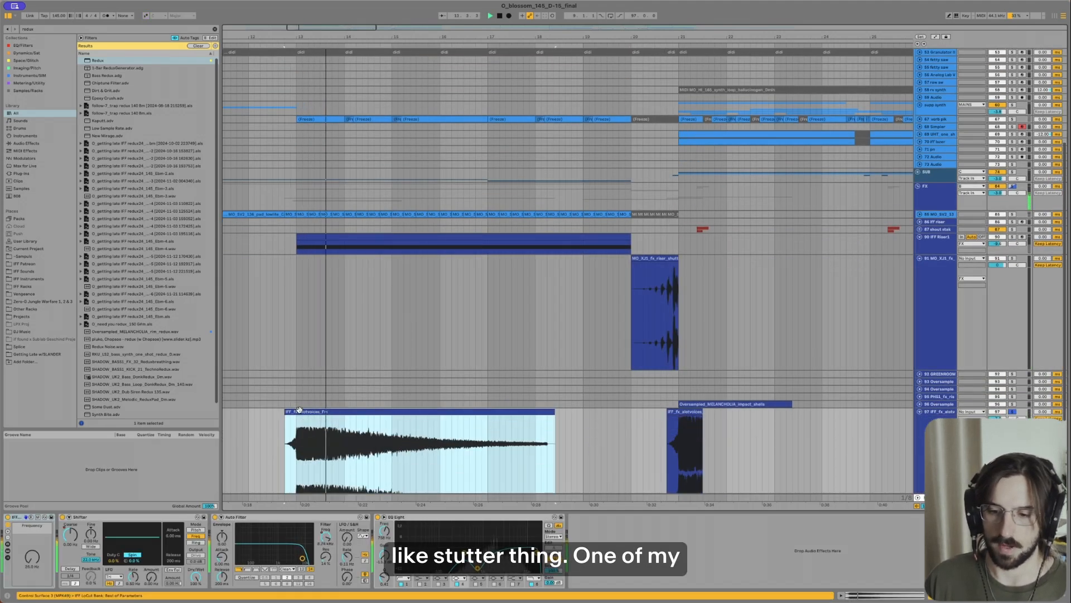
scroll(299, 410, "down", 5)
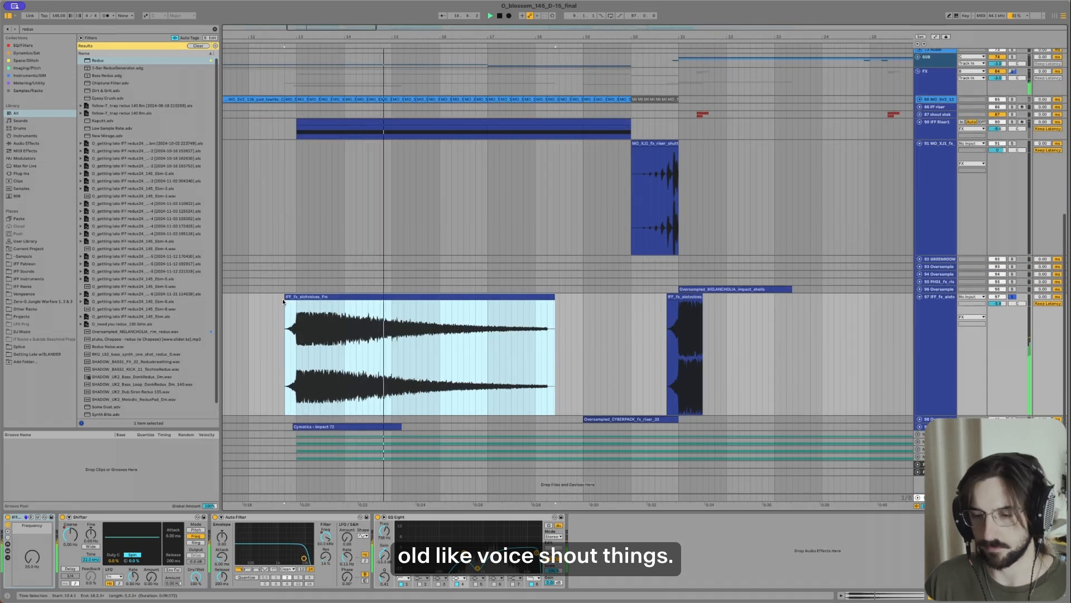
Step: Unsolo track 97 and replay the clip's section, toggling the track's activation to compare the mix with and without it
key("s")
key("space")
key("space")
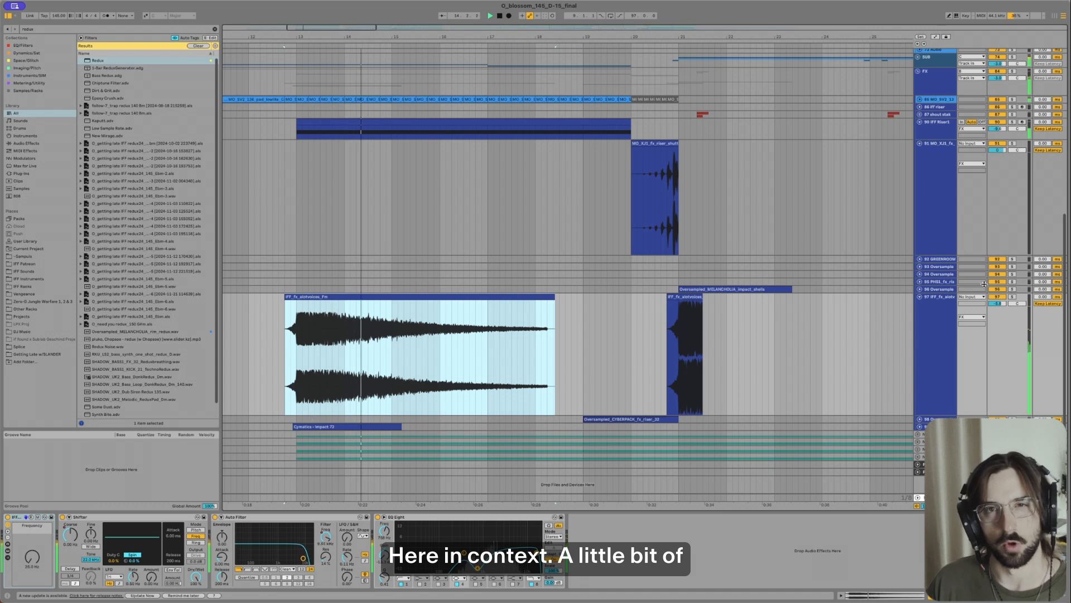
left_click(996, 298)
key("space")
key("space")
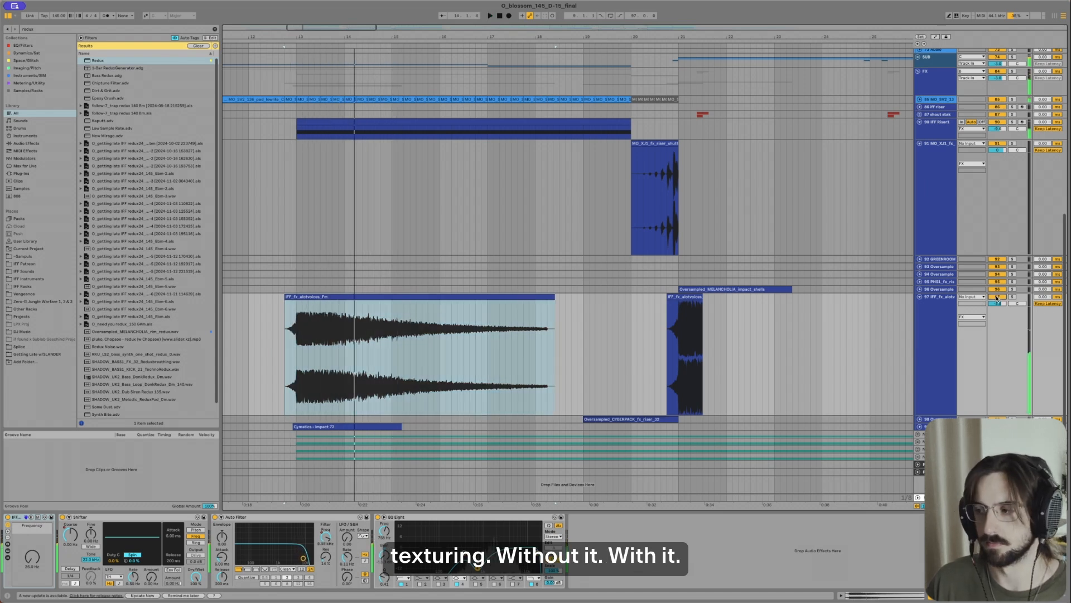
Step: Fold track 91, and select and unfold the Cymatics - Impact 72 clip near bar 13 on track 99 during playback
key("space")
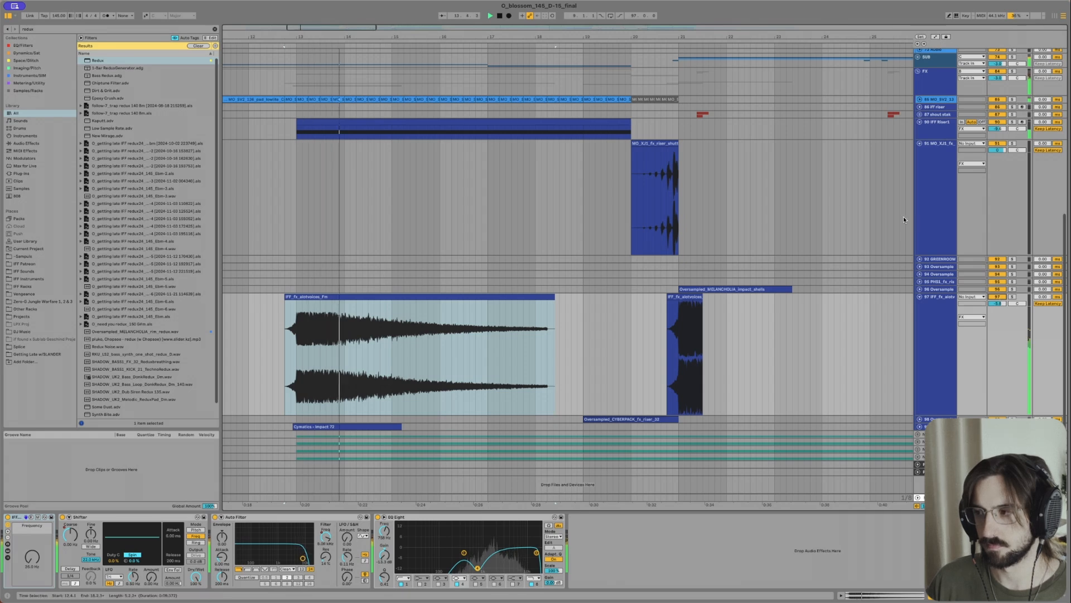
scroll(903, 217, "down", 5)
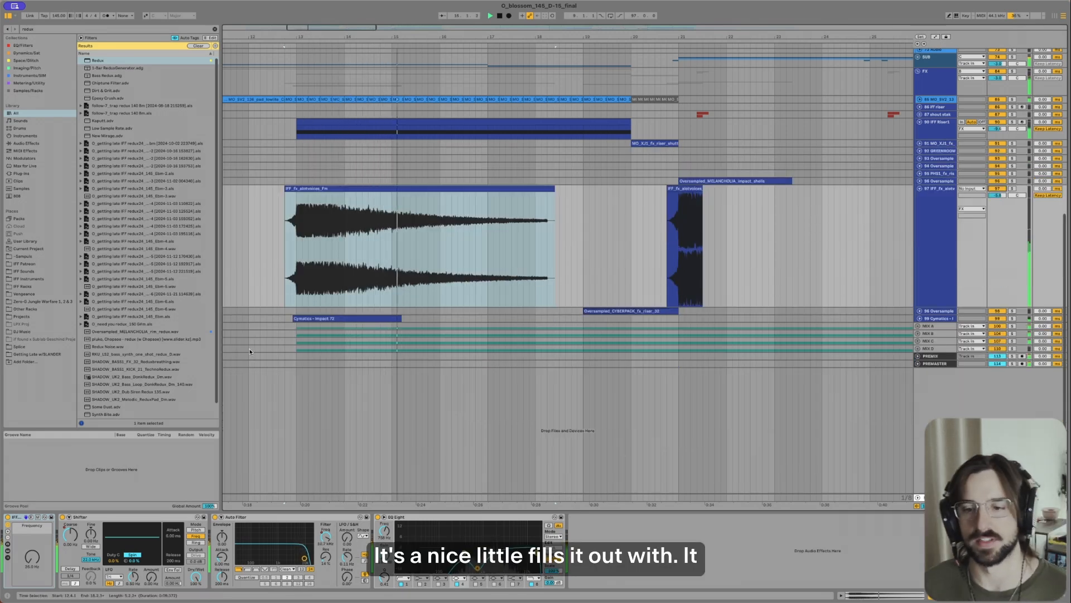
left_click(326, 318)
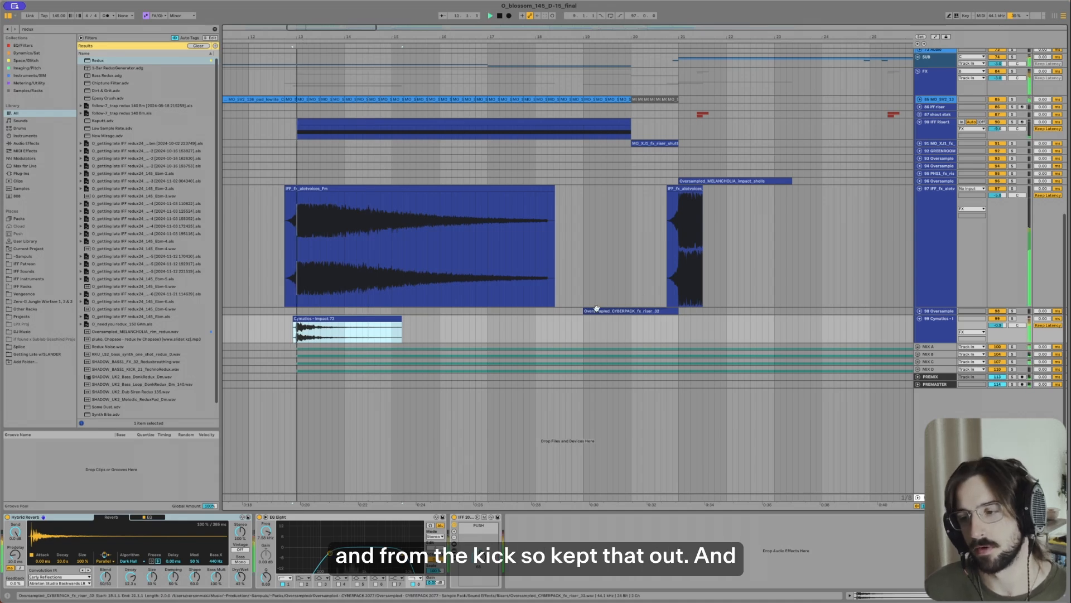
Step: Solo and unfold track 98, play its Oversampled CYBERPACK riser clip from partway through, and fold the track again
left_click(625, 312)
scroll(627, 318, "up", 5)
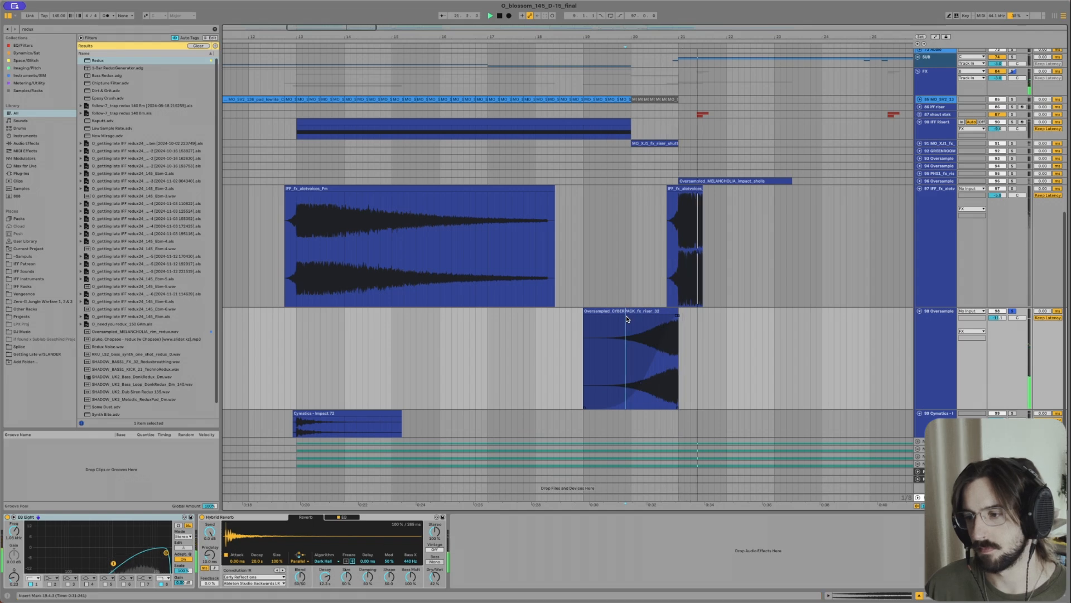
key("space")
key("space")
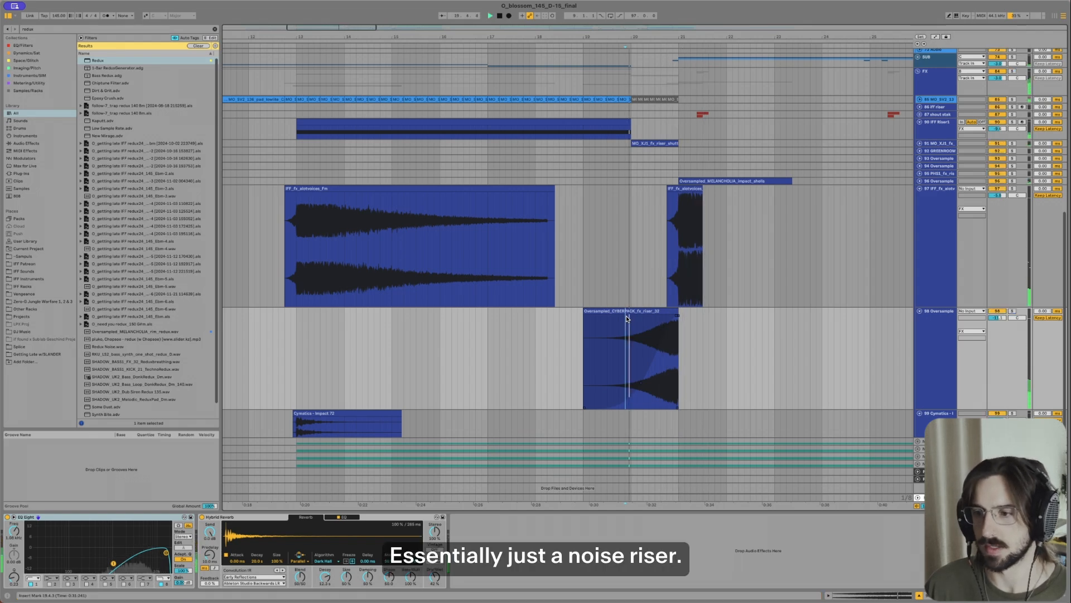
scroll(626, 316, "down", 5)
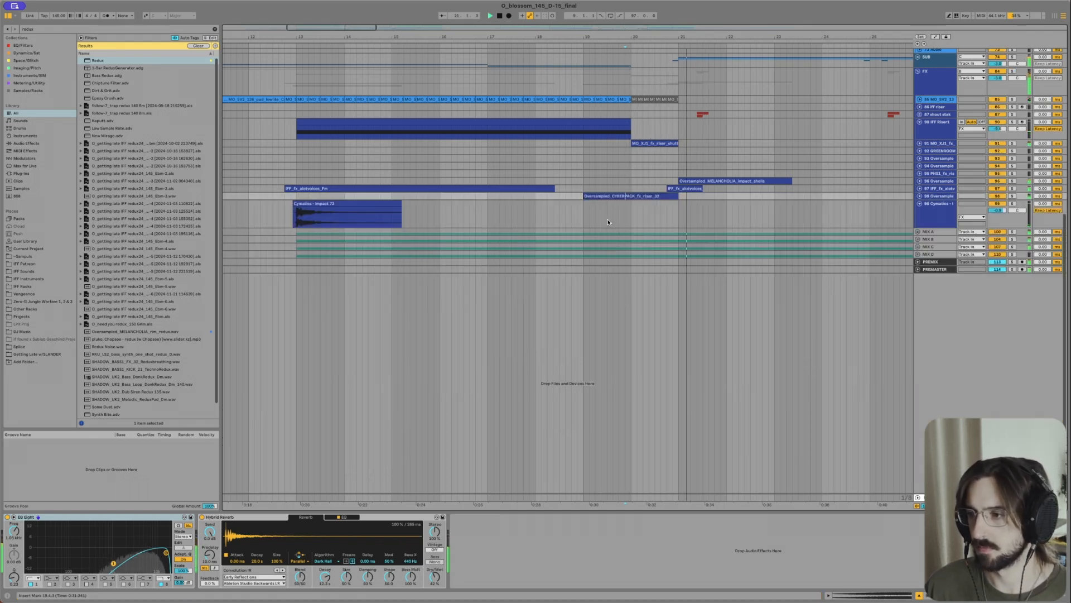
Step: Unfold and solo track 96, and play its Oversampled MELANCHOLIA impact clip from bar 21
scroll(692, 189, "up", 4)
scroll(691, 189, "down", 2)
scroll(690, 189, "up", 2)
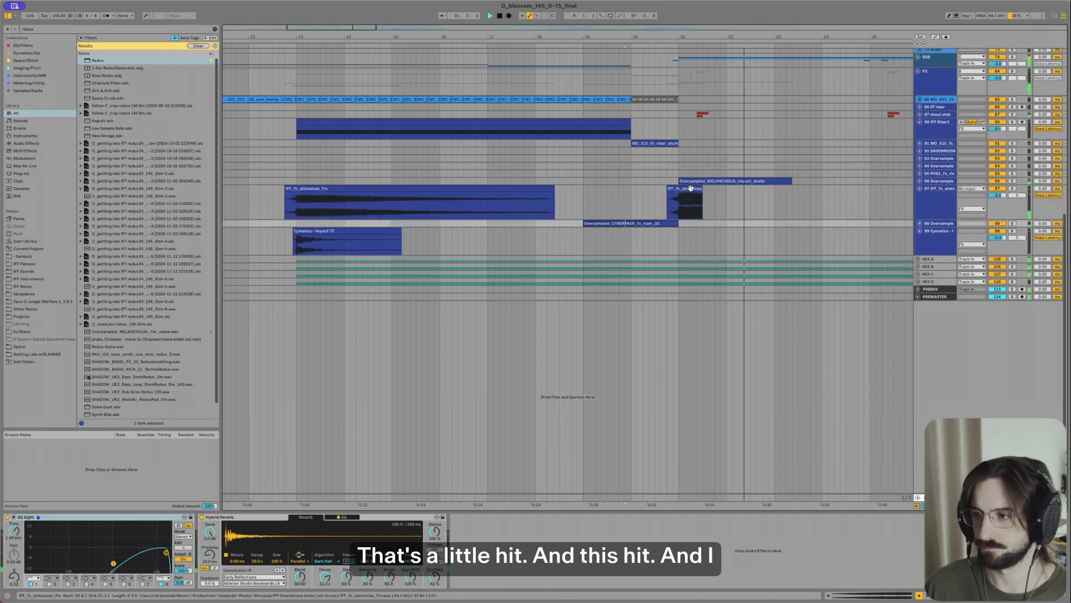
scroll(696, 182, "up", 6)
left_click(677, 208)
key("s")
key("space")
key("space")
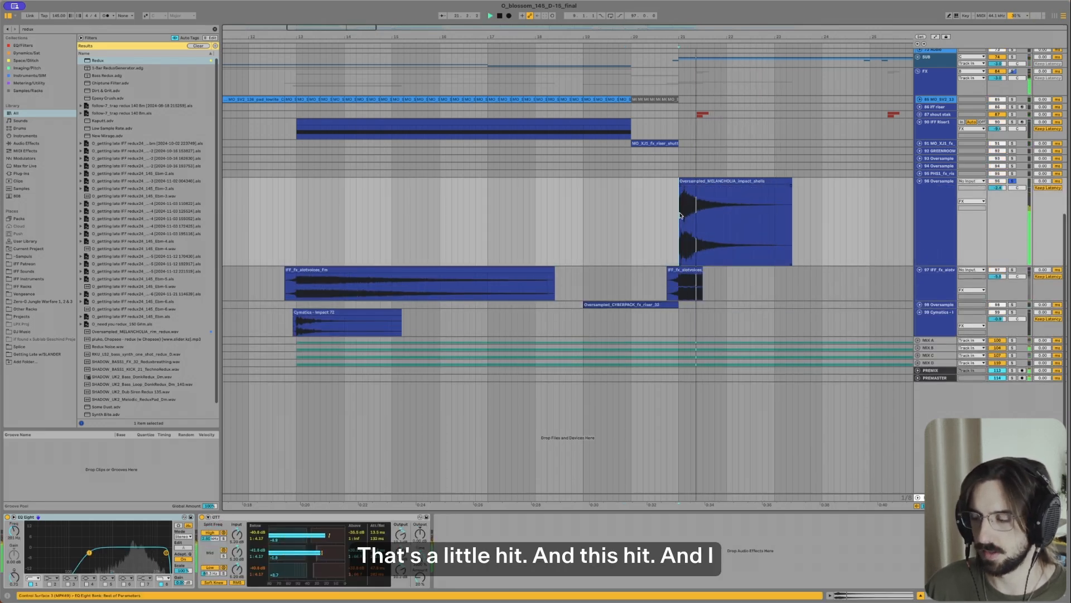
Step: Solo track 97 and play its short IFF_fx clip from bar 21
left_click(678, 282)
key("s")
key("space")
key("space")
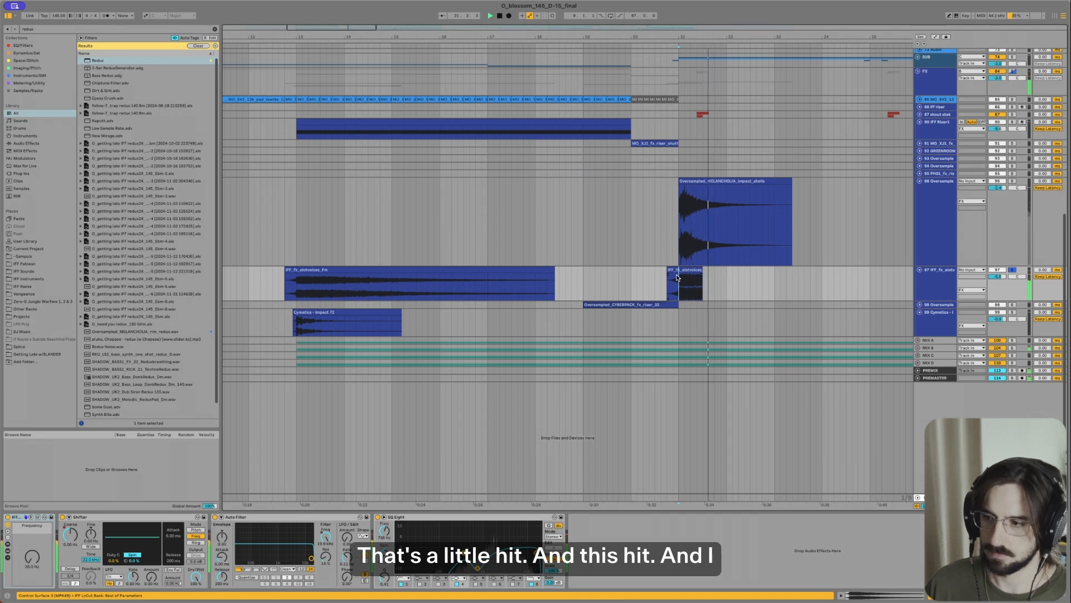
Step: Fold the FX group and bring the unfolded VOX group into view in the full arrangement overview
scroll(679, 279, "down", 5)
scroll(698, 215, "down", 5)
scroll(685, 194, "down", 2)
scroll(684, 186, "up", 6)
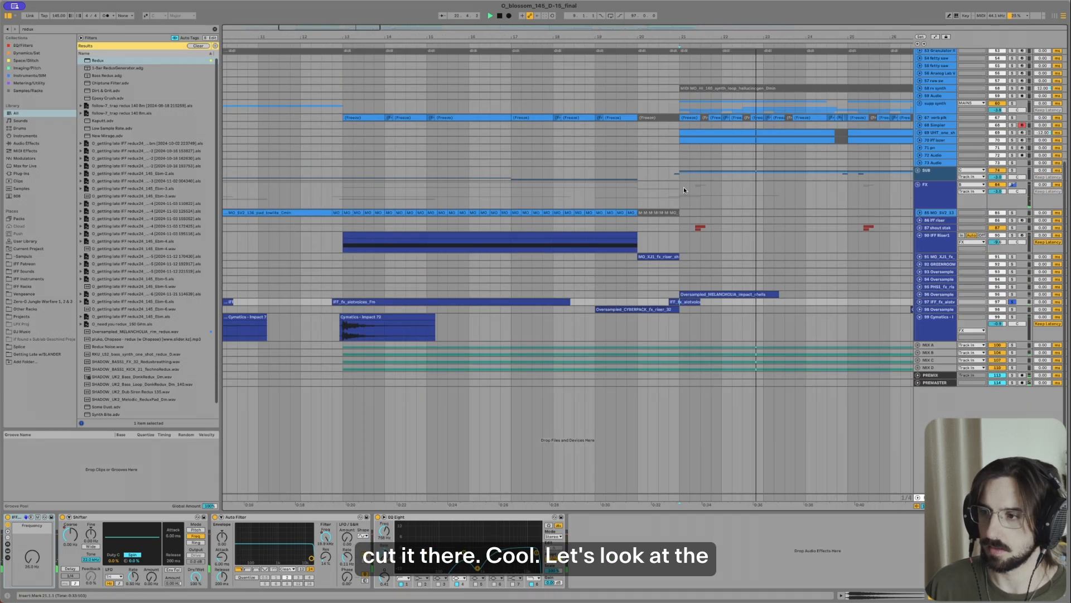
scroll(603, 286, "down", 3)
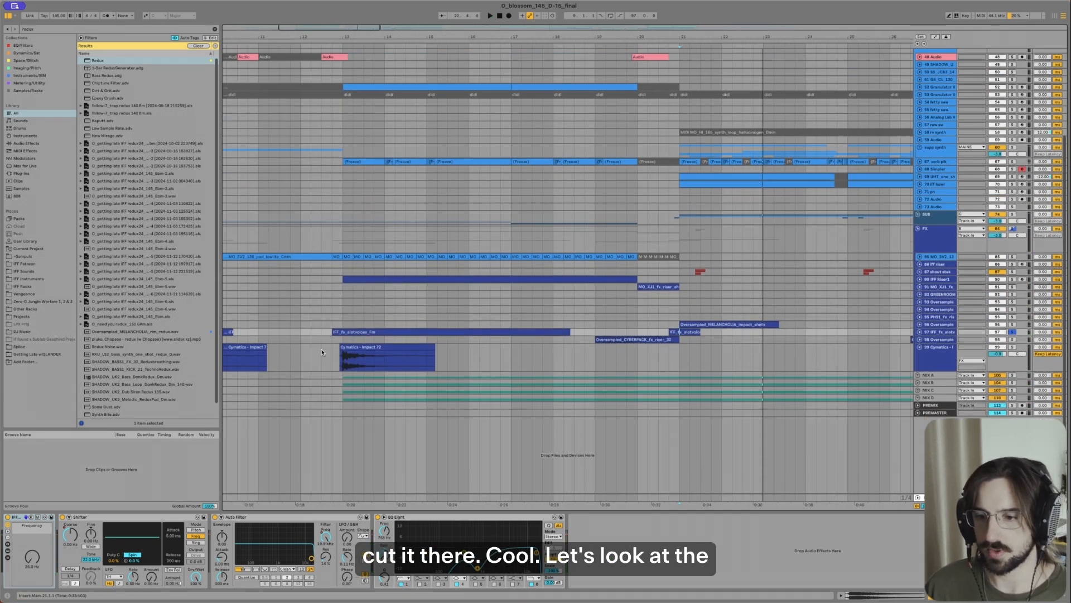
scroll(321, 351, "down", 3)
left_click(330, 234)
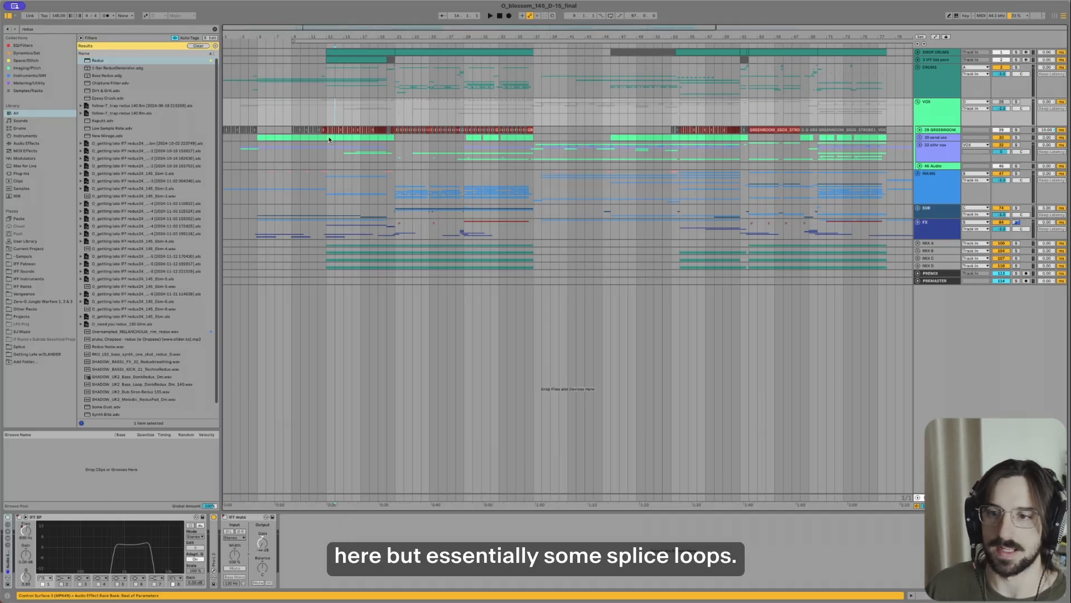
Step: Solo and unfold the GREENROOM vocal track 29, and play its clips from bar 13
left_click(330, 130)
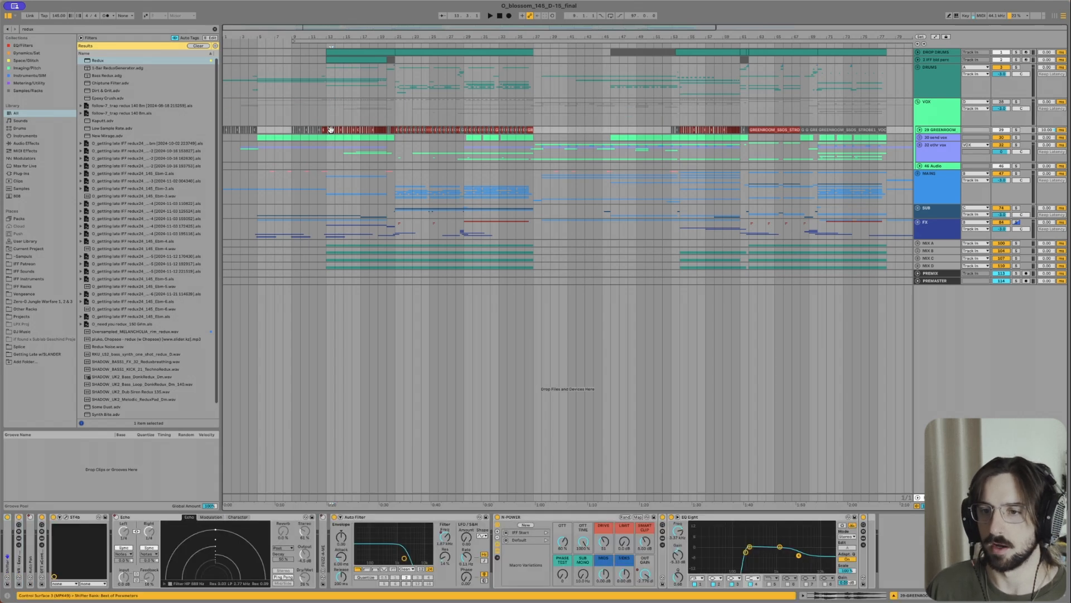
key("space")
scroll(331, 129, "up", 2)
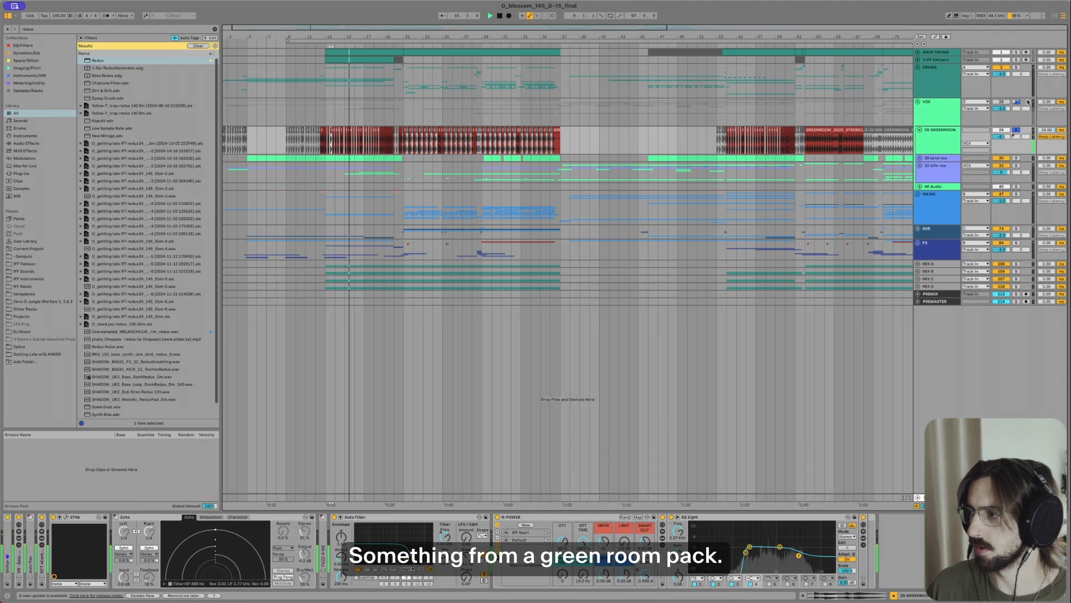
key("space")
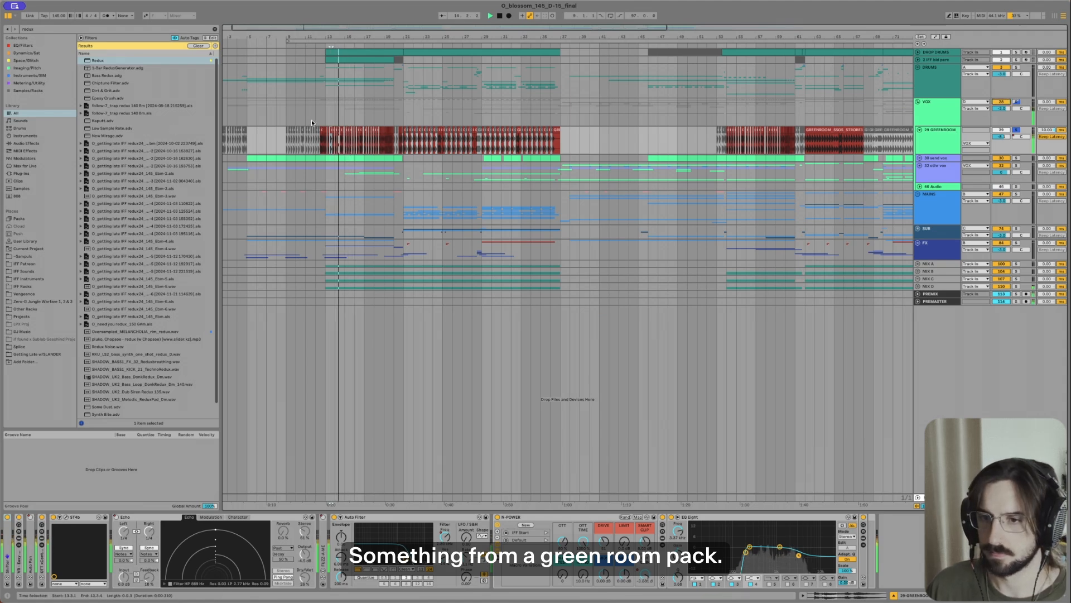
Step: Examine the chopped GREENROOM clips from bar 13 through the rapid cuts after bar 18 and on into the drop
scroll(345, 140, "up", 3)
scroll(345, 140, "up", 3)
scroll(326, 140, "up", 2)
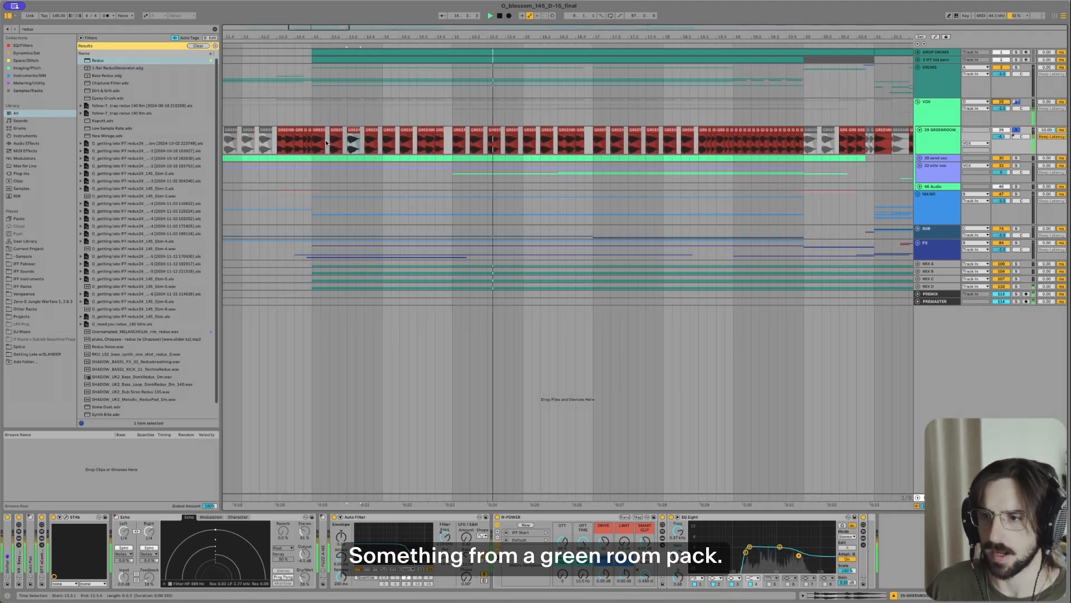
scroll(543, 142, "down", 1)
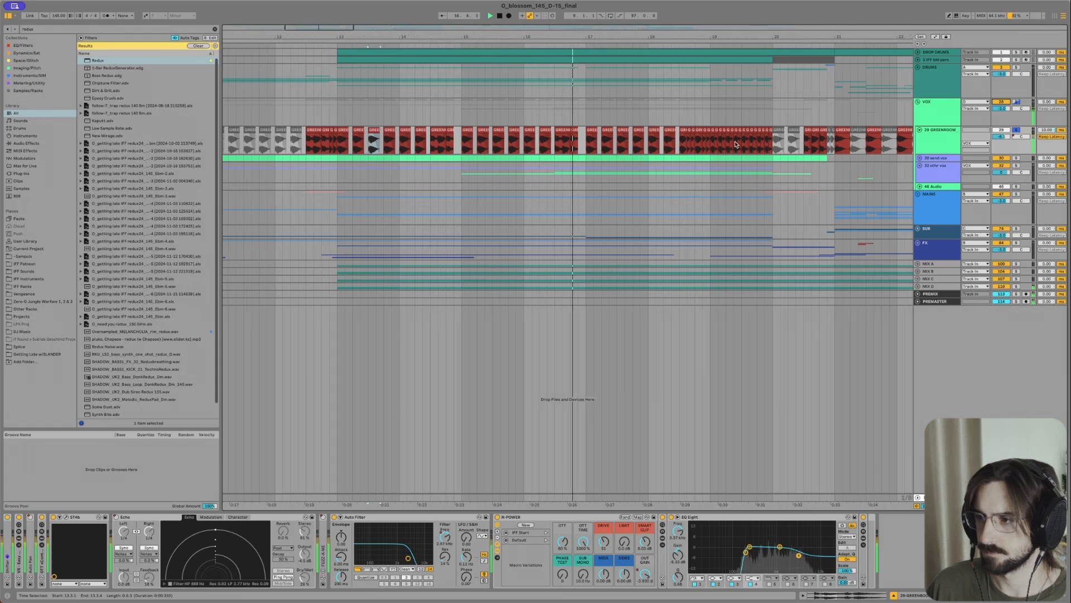
scroll(719, 148, "up", 4)
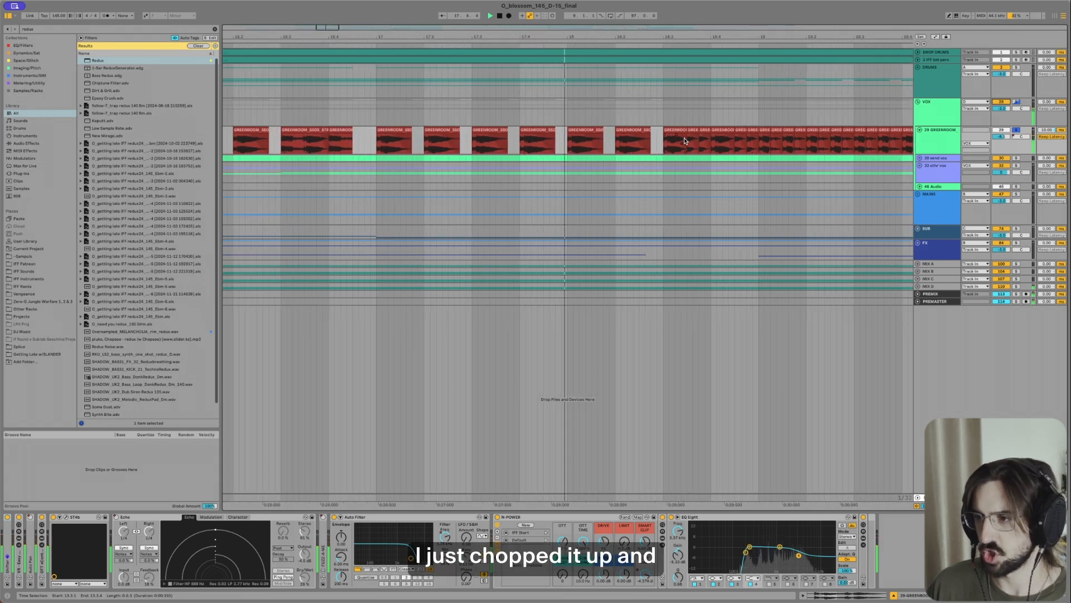
scroll(692, 150, "down", 6)
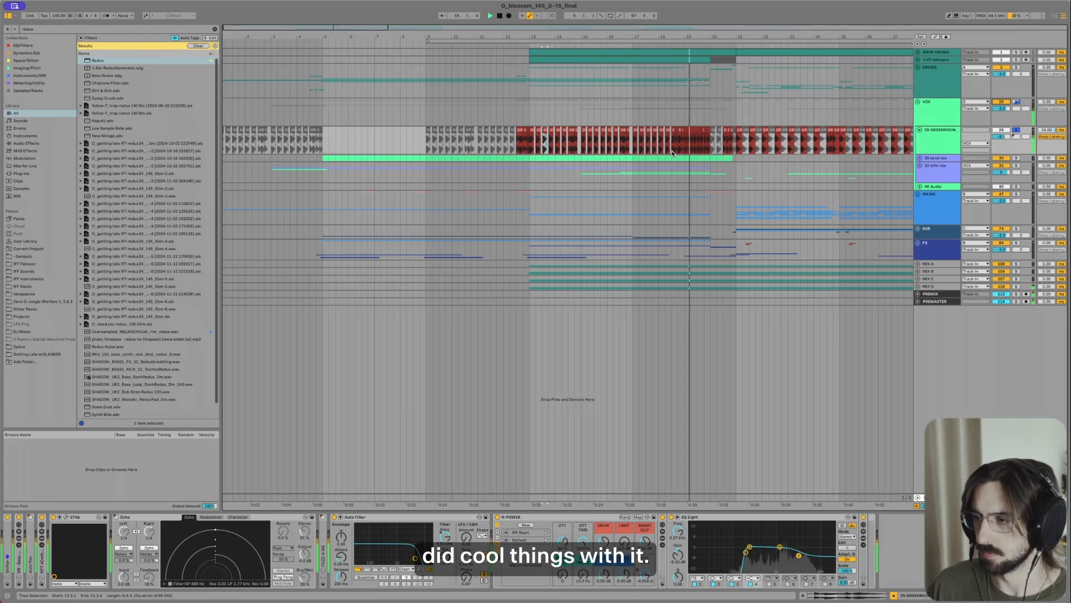
scroll(502, 251, "right", 5)
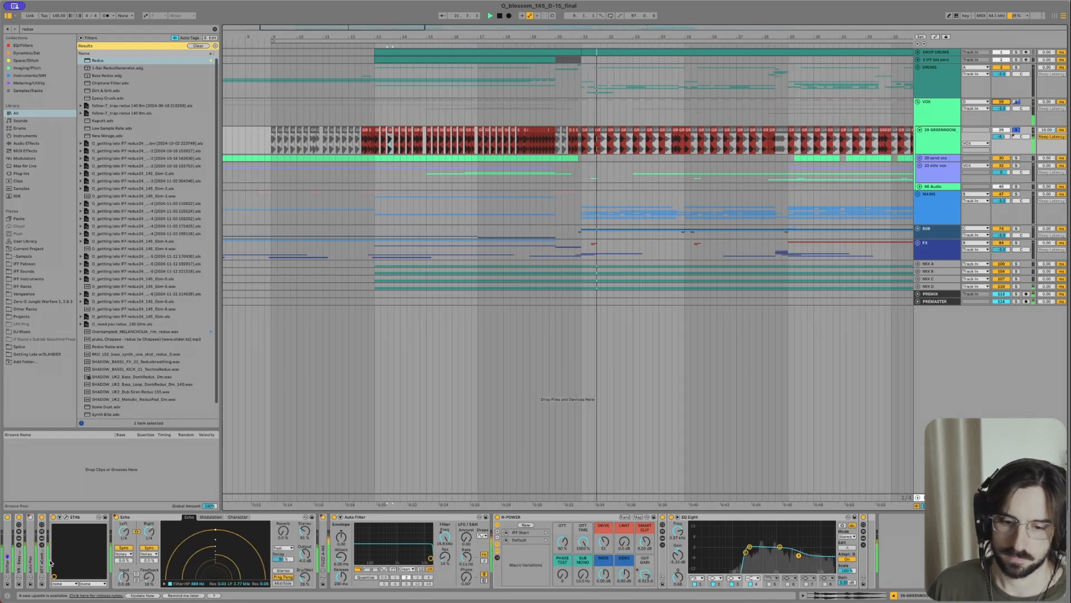
Step: Inspect track 29's OTT device and OTT rack, fold both again, and toggle the Easy Vocoder to compare the sound
left_click(41, 541)
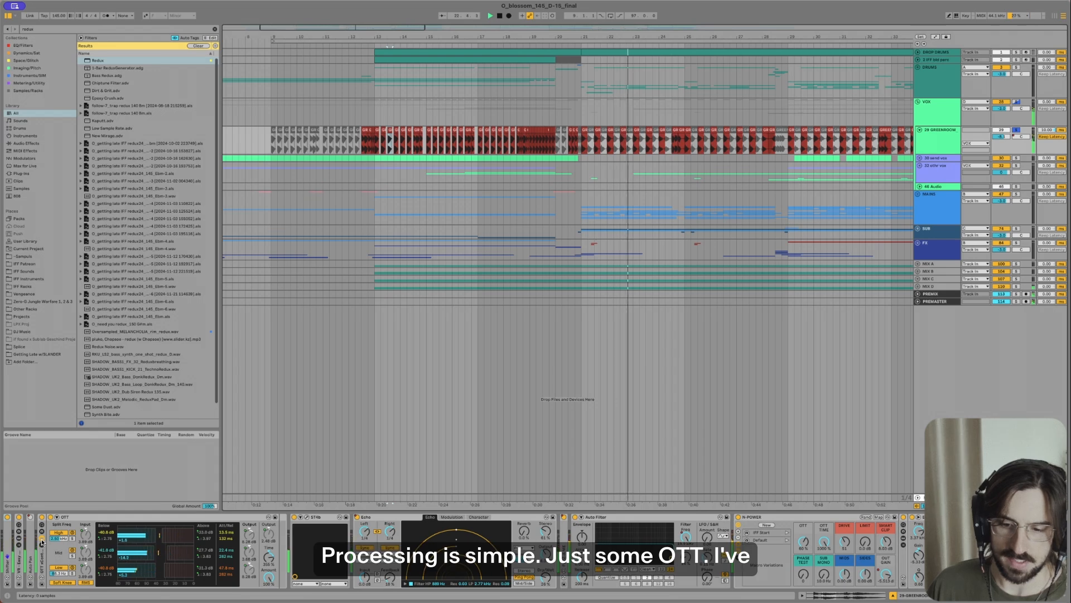
left_click(41, 541)
left_click(41, 526)
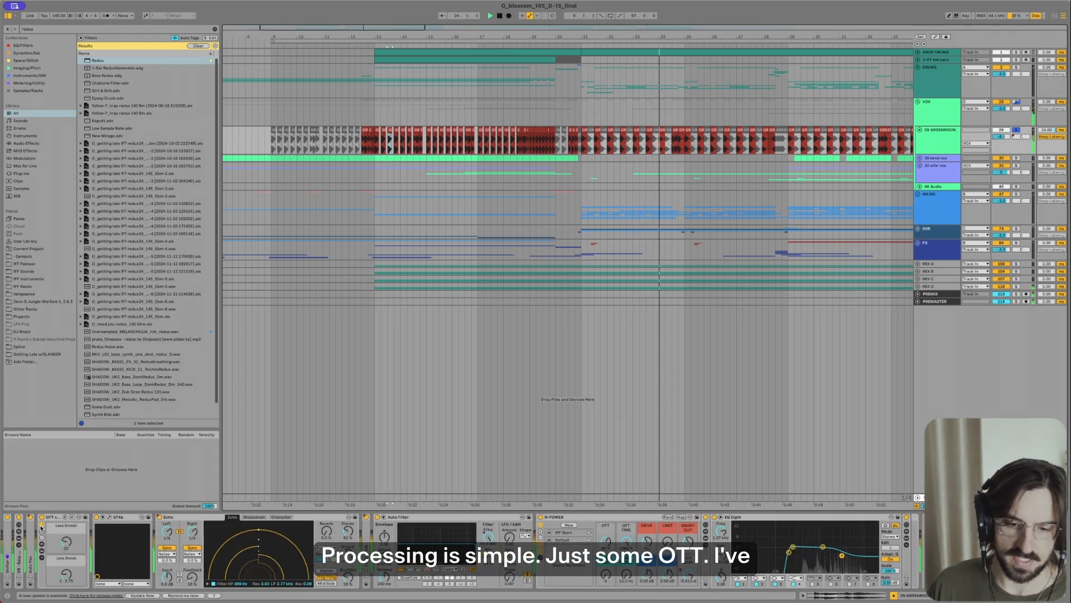
left_click(40, 526)
left_click(14, 518)
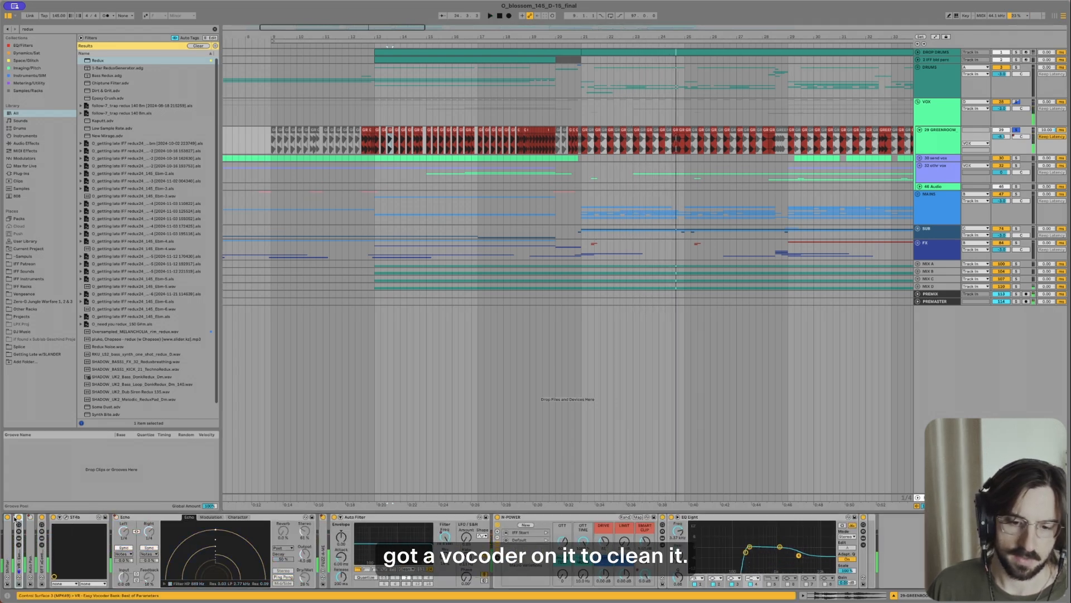
key("space")
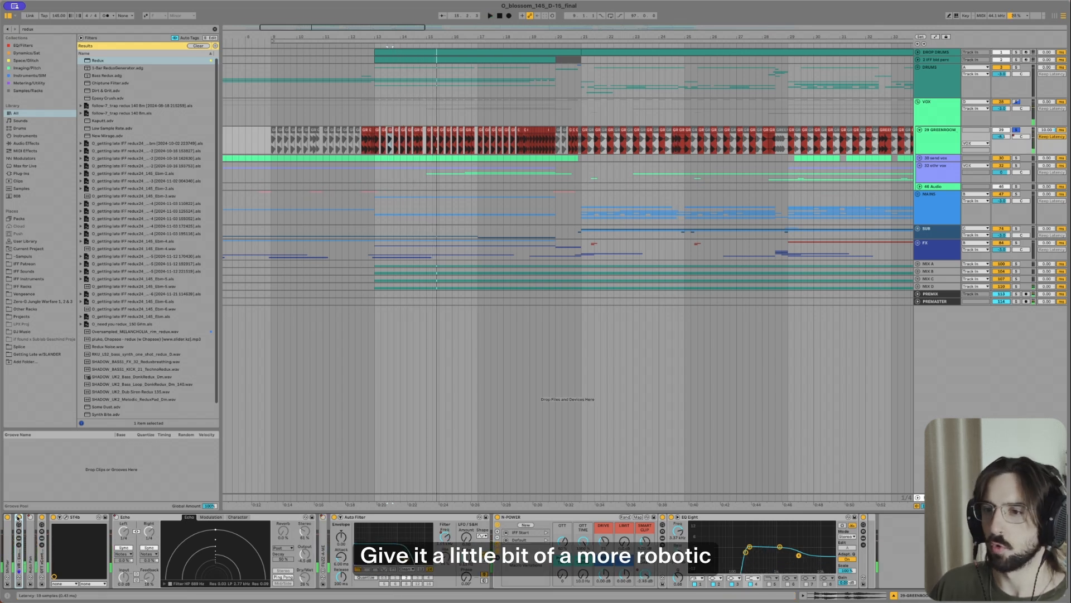
Step: Fold track 29 and unfold the send vox group 30 to show its vocal loop track
key("u")
left_click(453, 137)
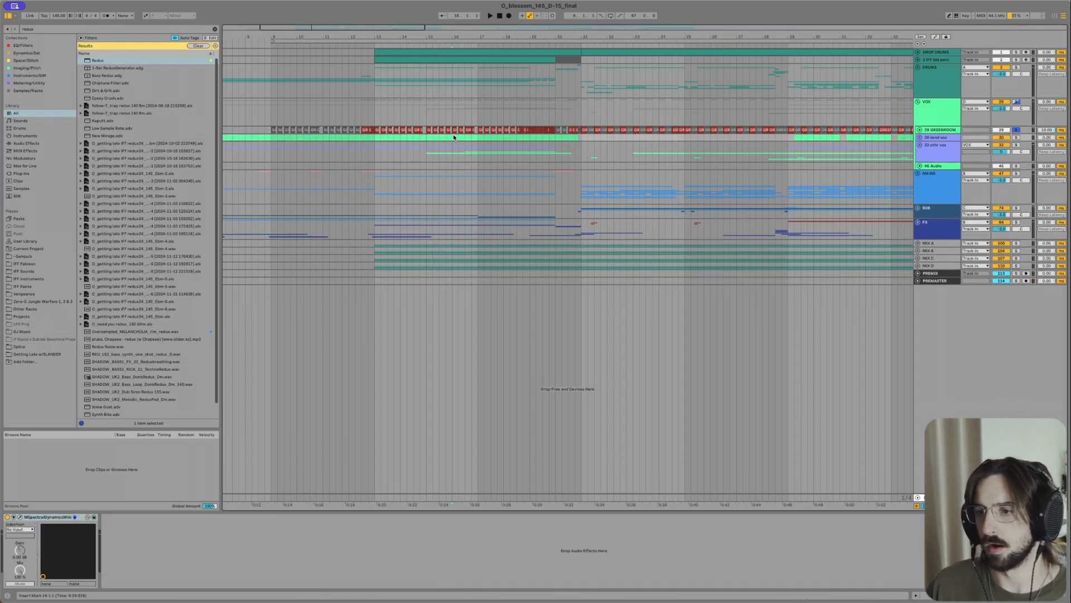
scroll(388, 136, "down", 5)
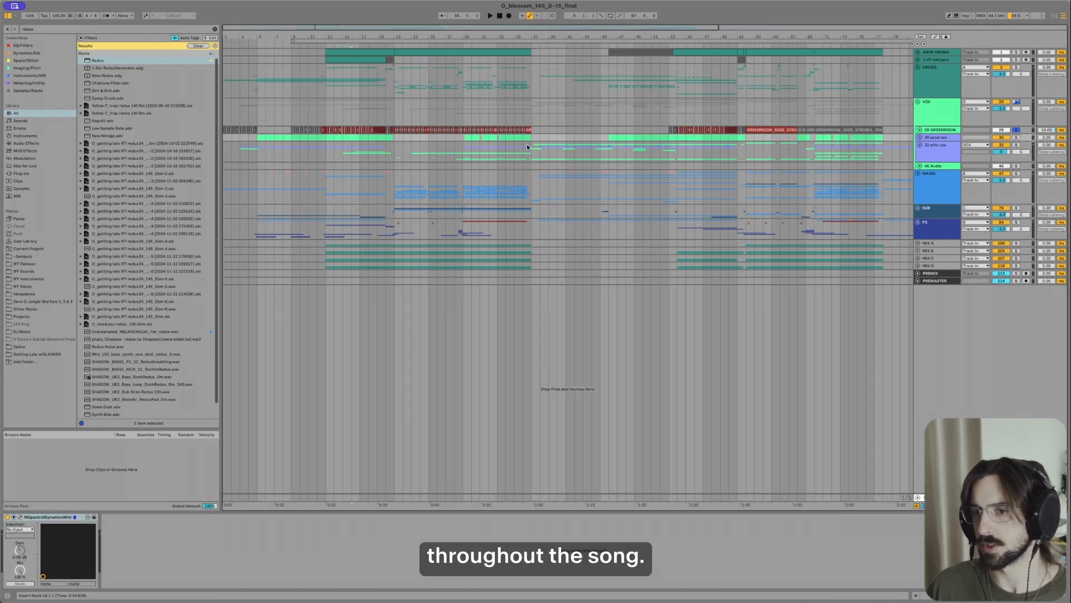
scroll(325, 139, "up", 5)
key("u")
left_click(329, 153)
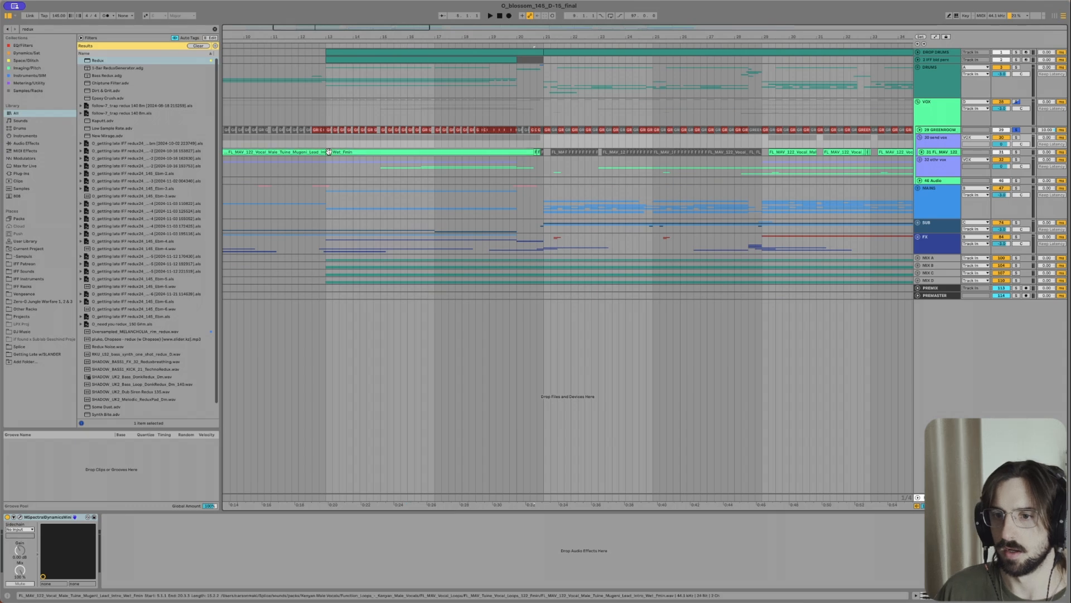
Step: Solo and unfold track 31, and play its FL_MAV_122 vocal clips from bar 13
key("u")
left_click(332, 168)
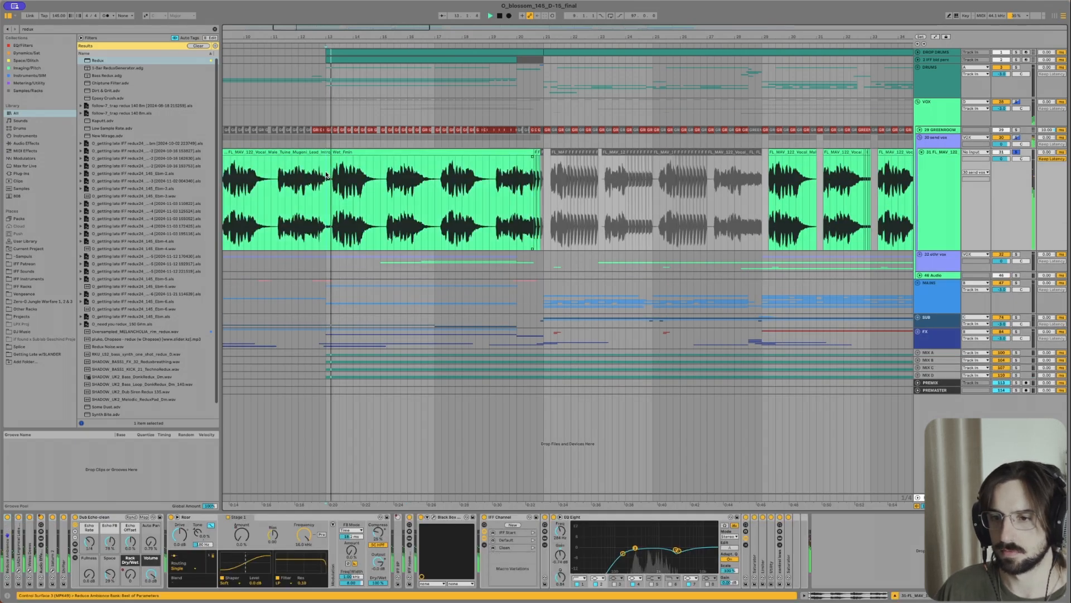
scroll(327, 176, "down", 5)
key("space")
Step: Fold all of track 31's devices, deactivate the whole chain, and play the dry vocal from bar 13
left_click(208, 519)
key("super+a")
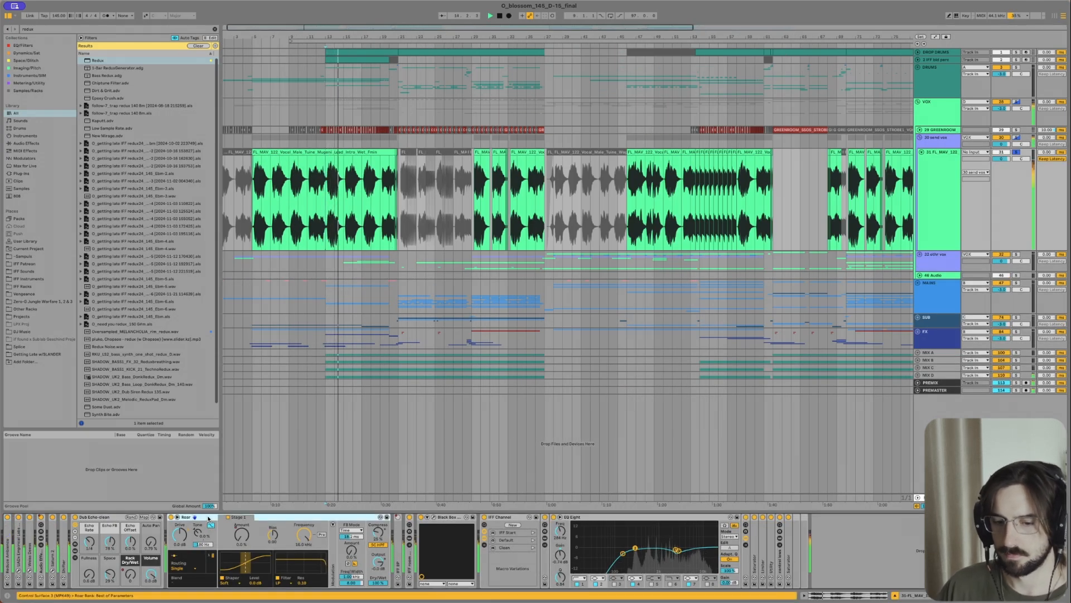
double_click(208, 518)
key("space")
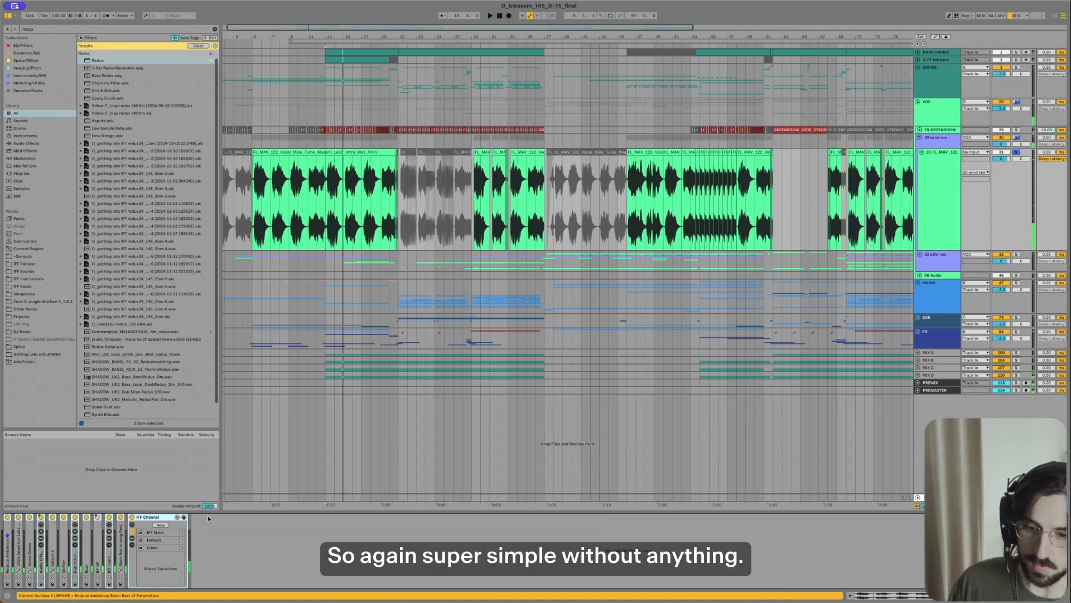
key("space")
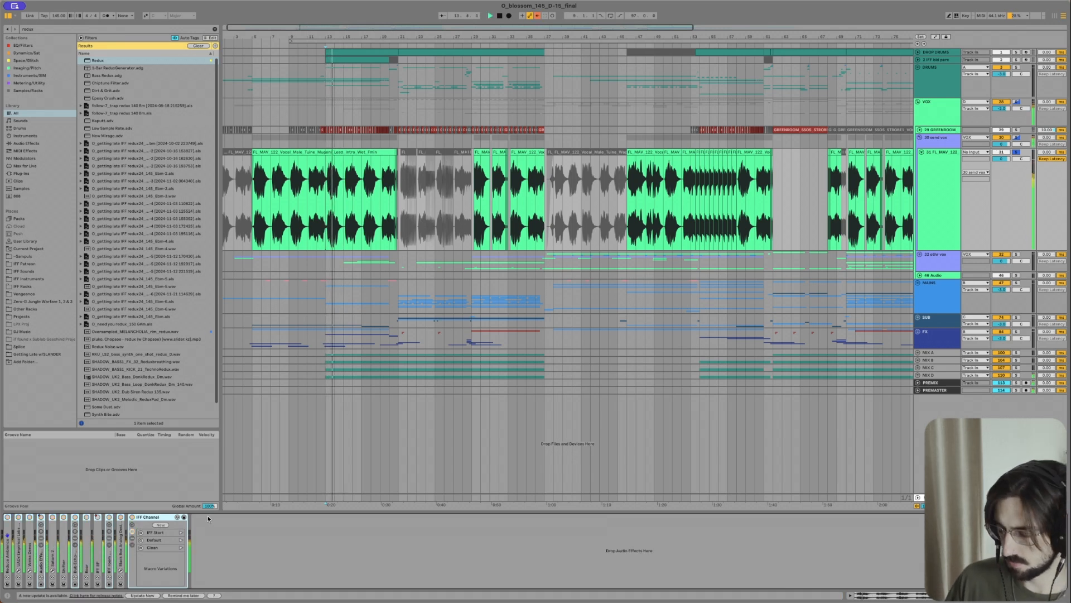
key("space")
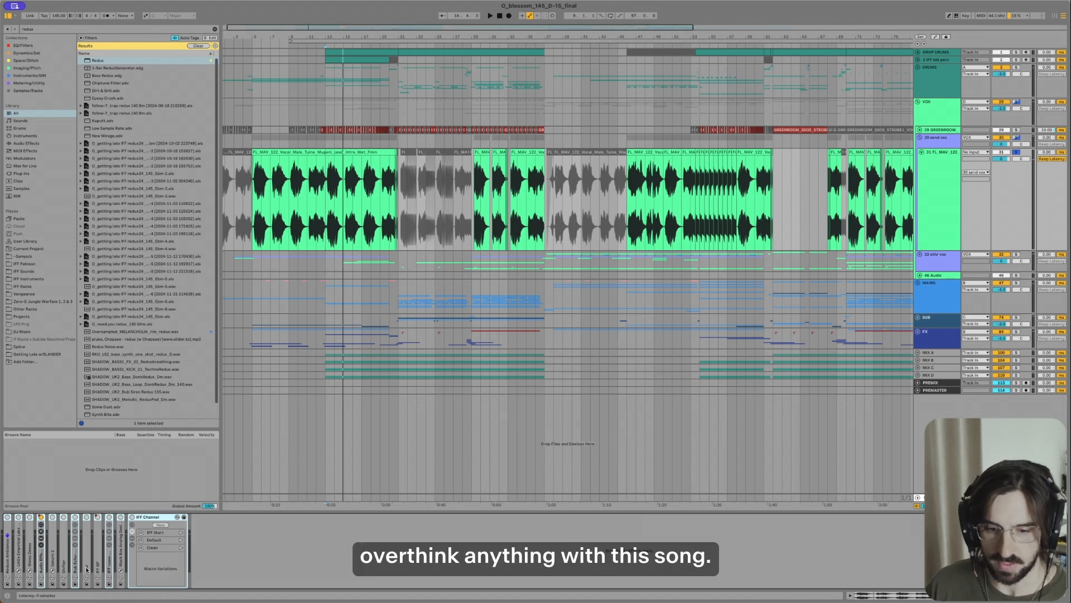
Step: Reactivate all of track 31's devices and replay the vocal with its processing
left_click(154, 522)
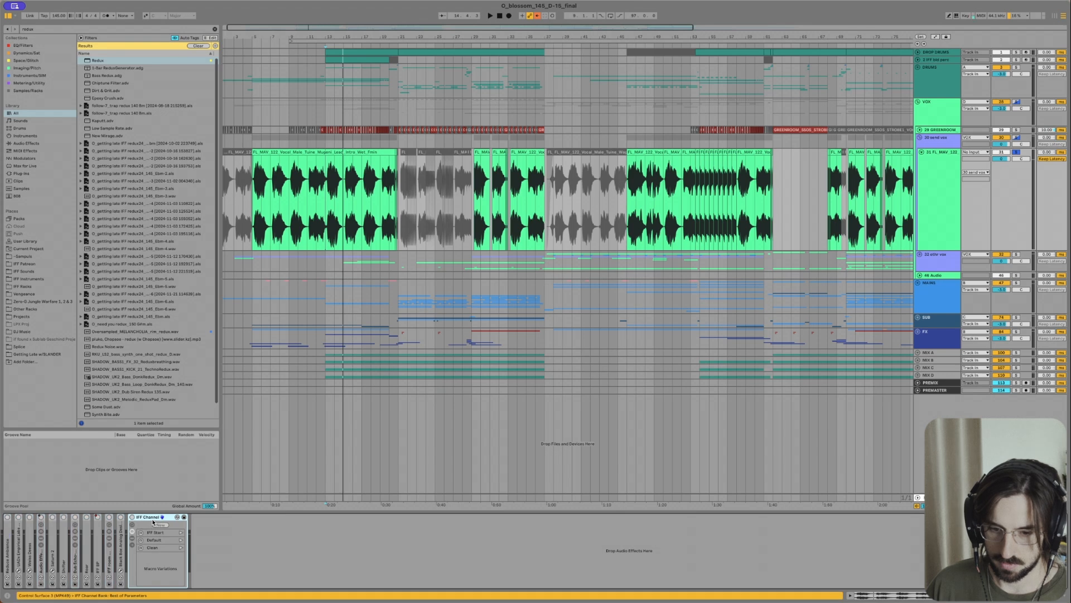
left_click(6, 544)
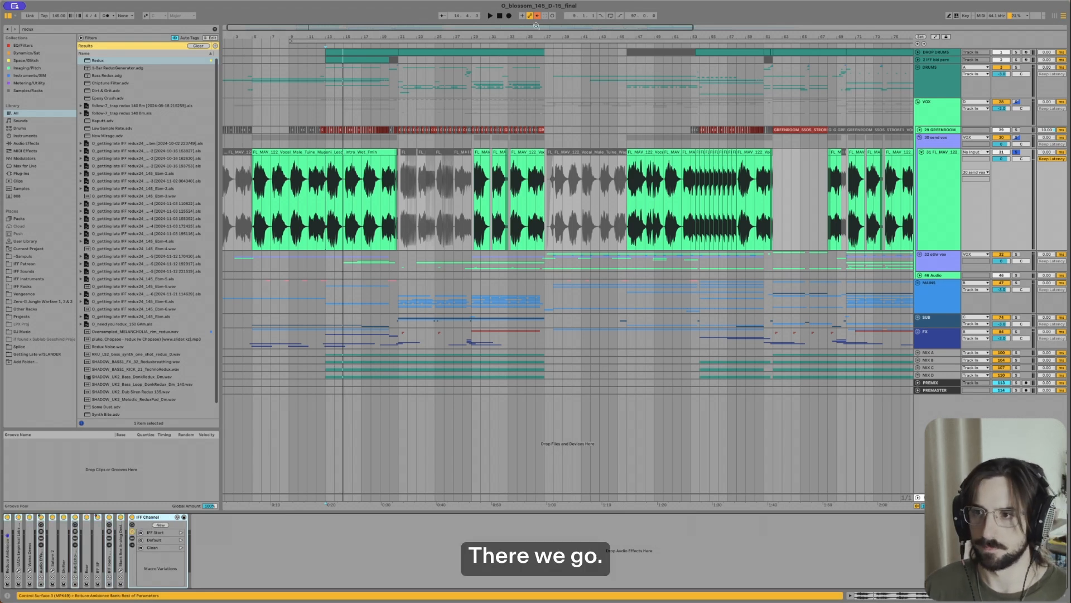
key("space")
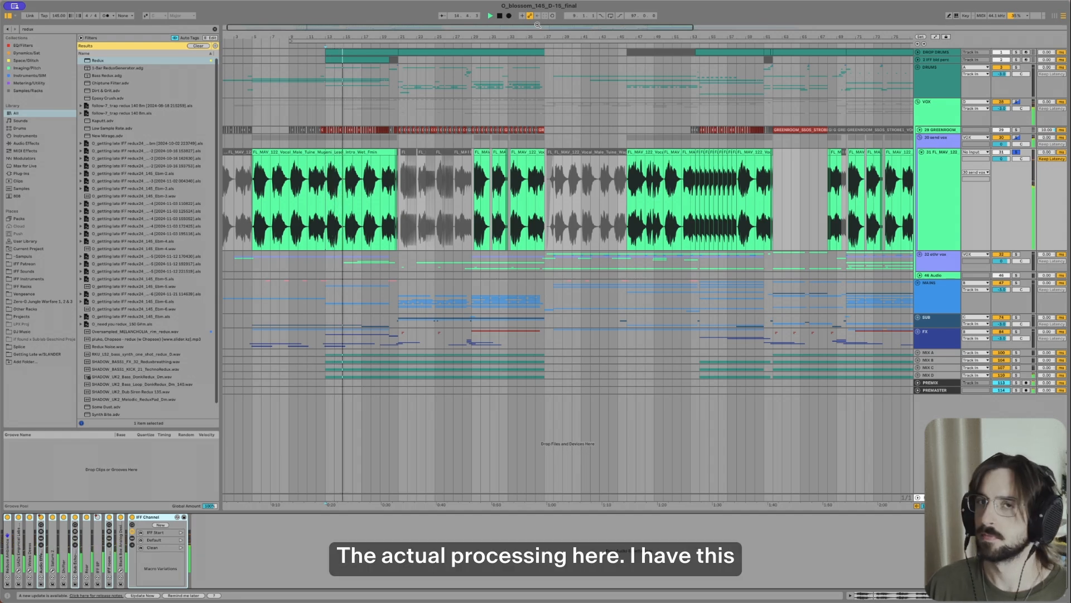
Step: Unfold the Reduce Ambience device at the start of track 31's device chain
left_click(331, 217)
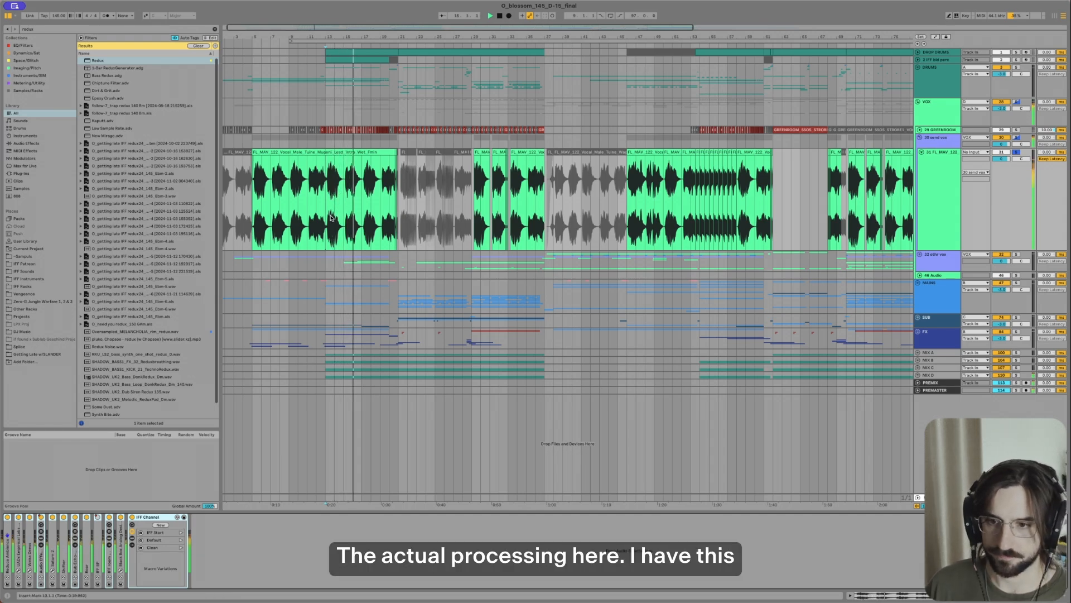
scroll(331, 217, "up", 5)
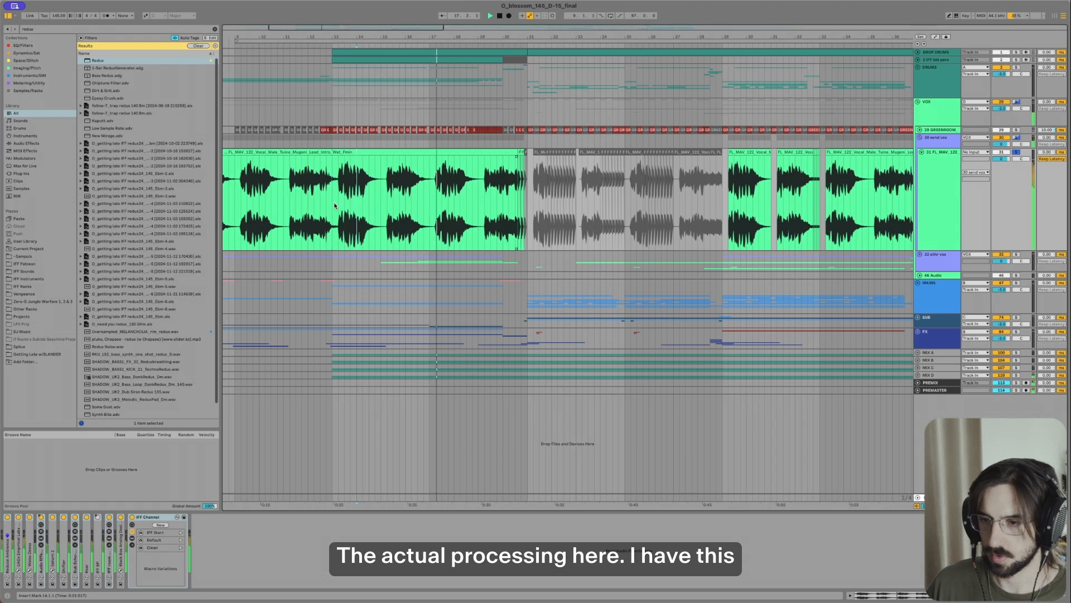
scroll(335, 206, "right", 4)
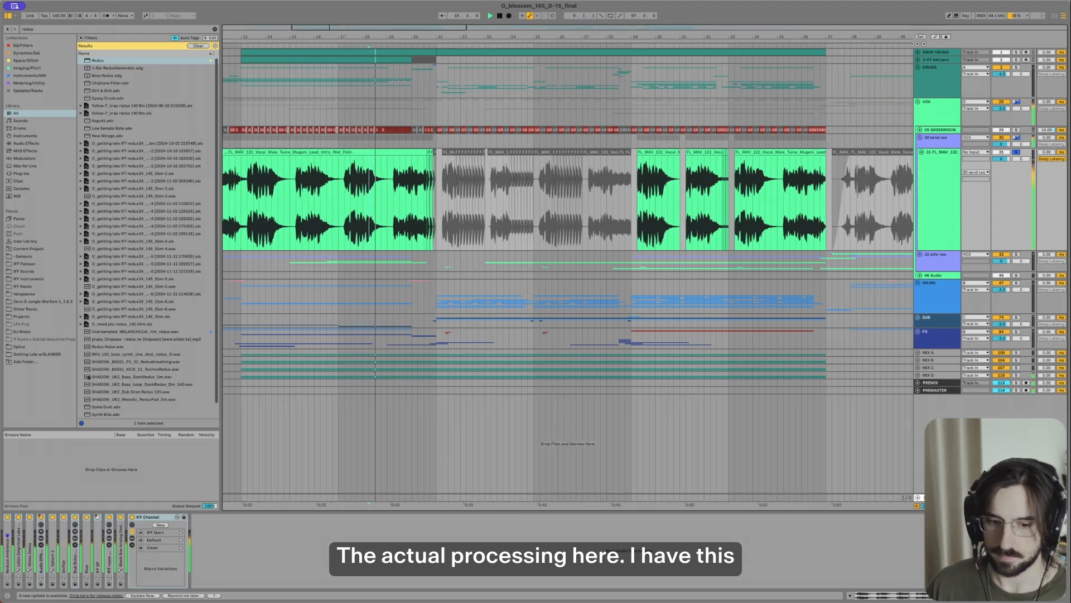
double_click(7, 546)
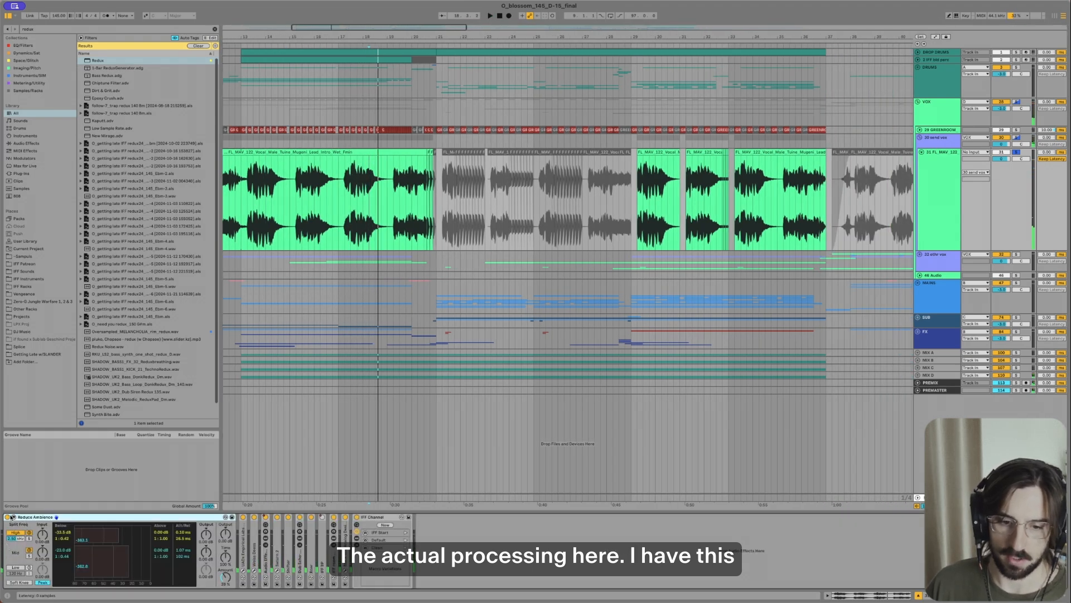
Step: Play the vocal from bar 7 with Reduce Ambience on and bypassed, and leave the device enabled
scroll(300, 168, "left", 10)
left_click(314, 190)
left_click(334, 183)
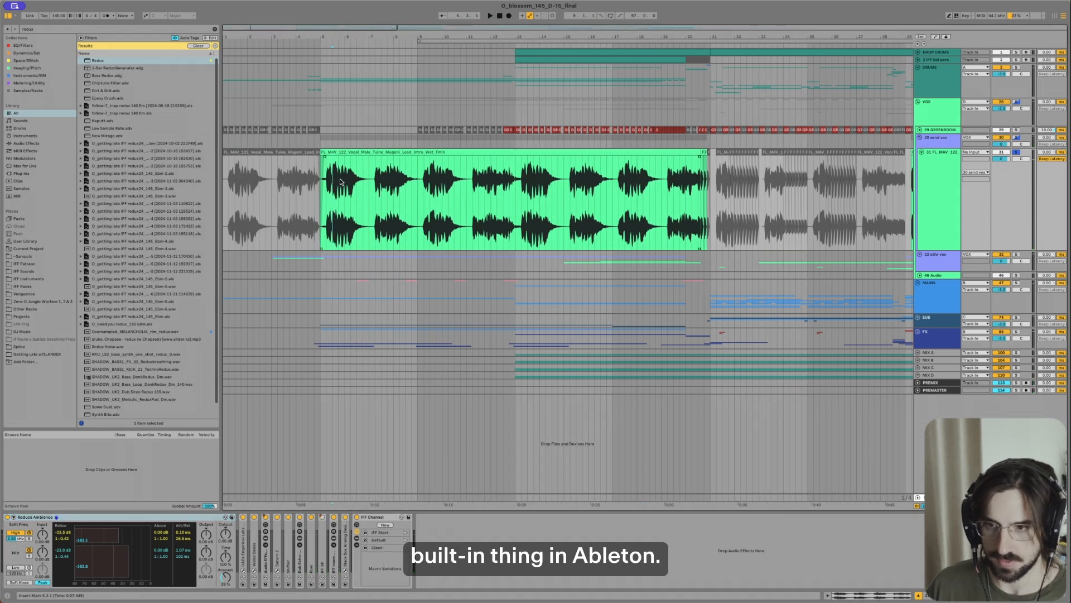
key("s")
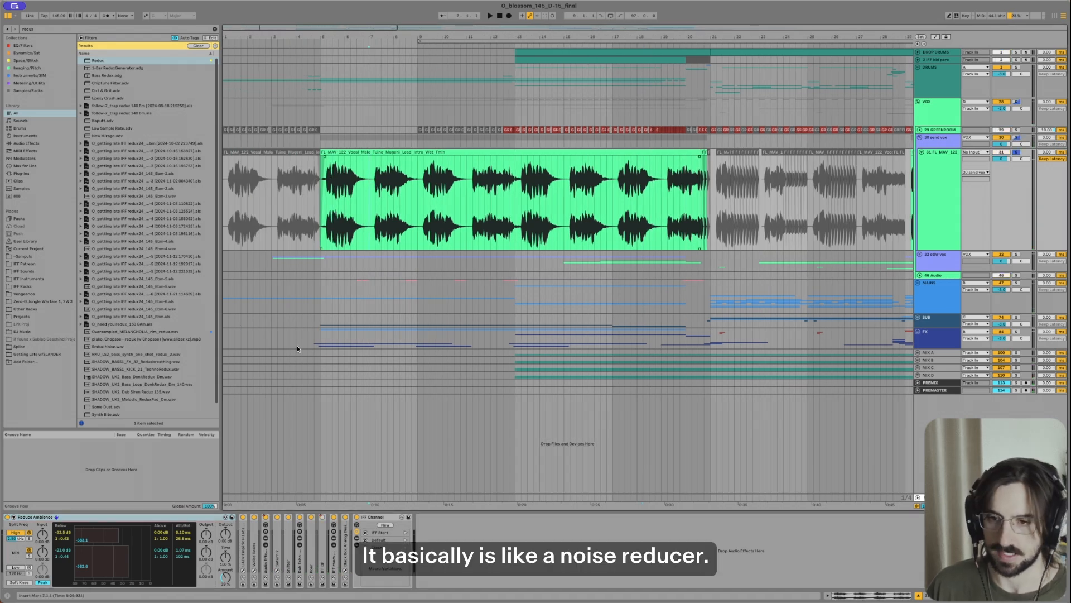
key("space")
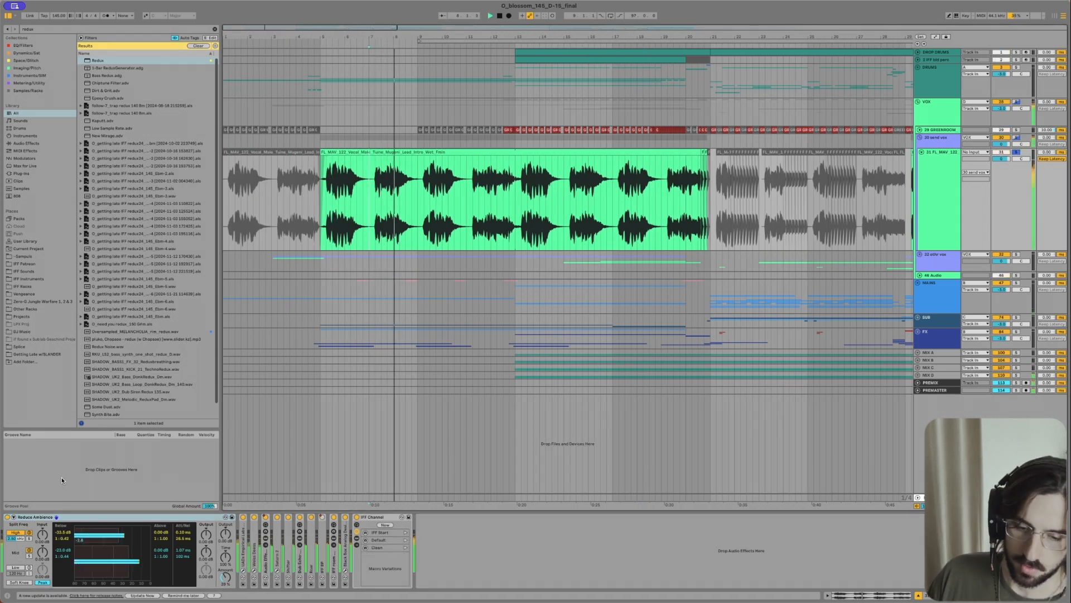
left_click(7, 517)
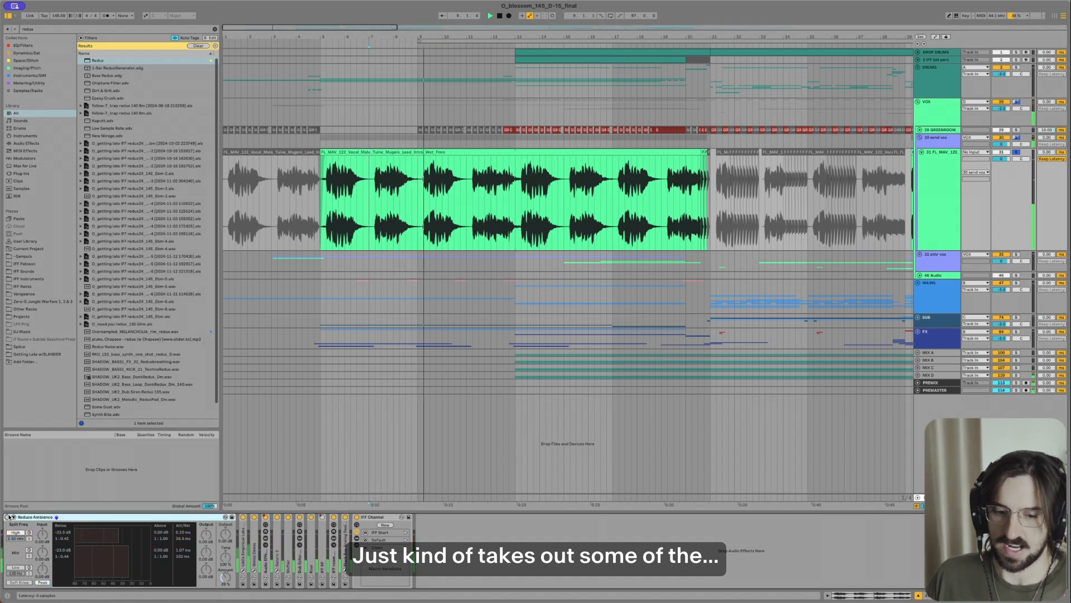
key("space")
left_click(8, 516)
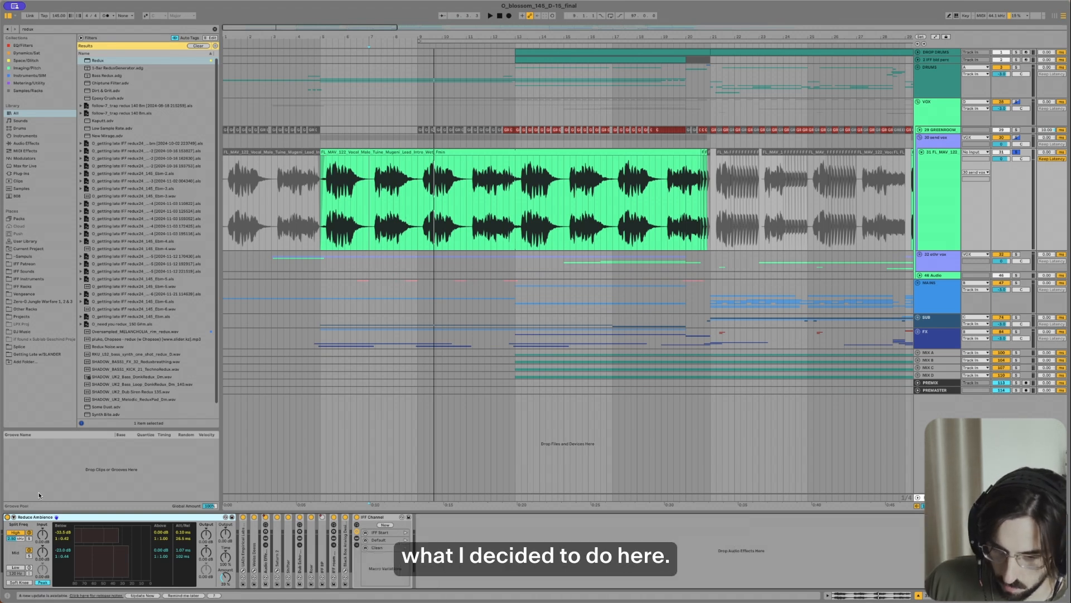
Step: Fold Reduce Ambience and unfold the other devices in track 31's chain
double_click(169, 516)
left_click(16, 540)
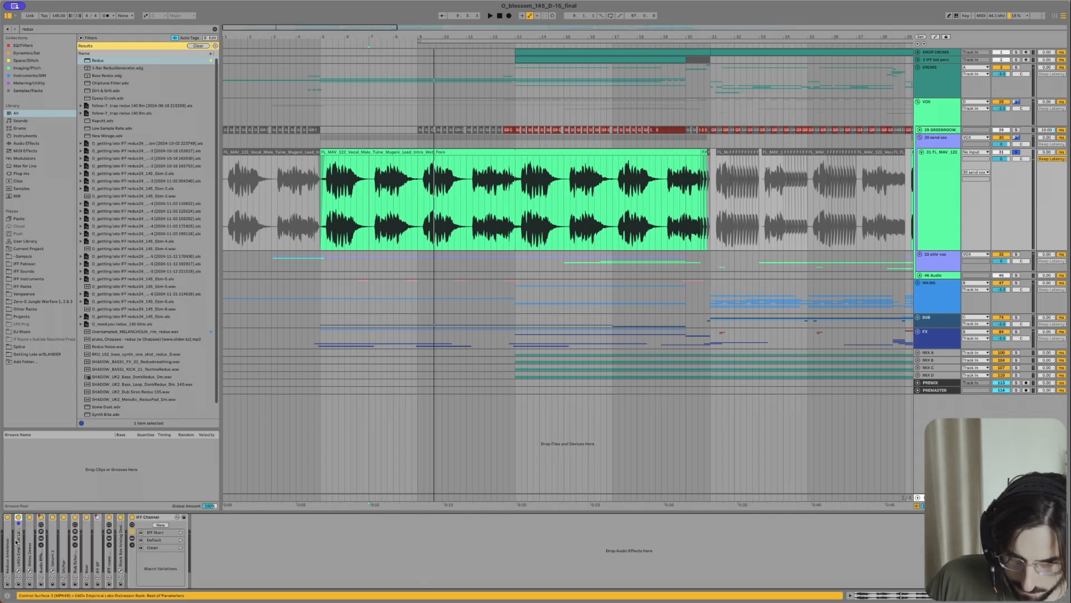
left_click(166, 518)
double_click(165, 519, "alt")
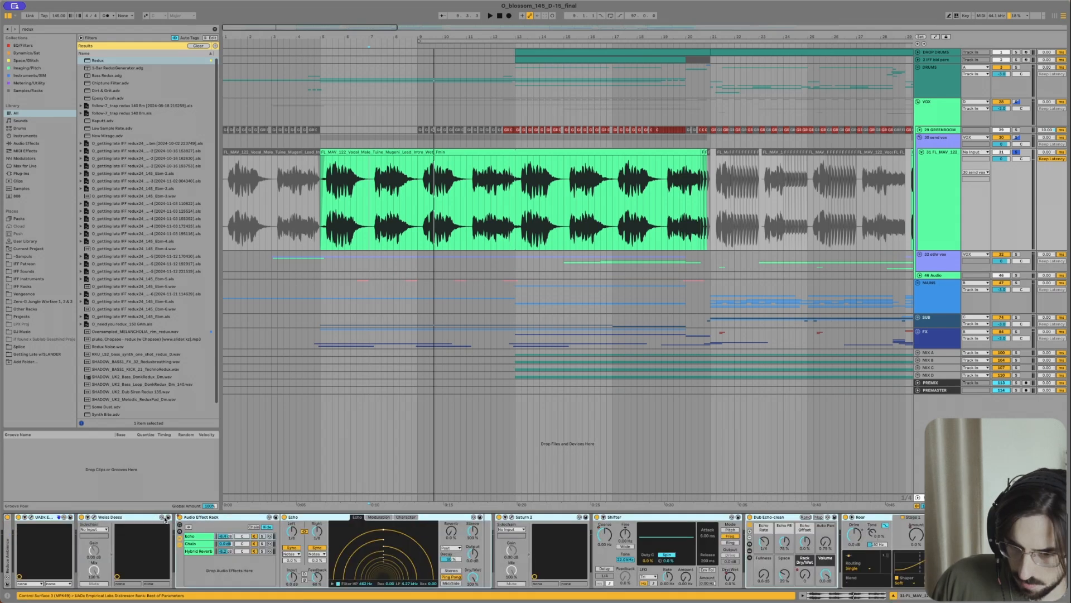
Step: Open the UAD Distressor's window, play the vocal from bar 5 to view its gain reduction, and close the window
left_click(37, 518)
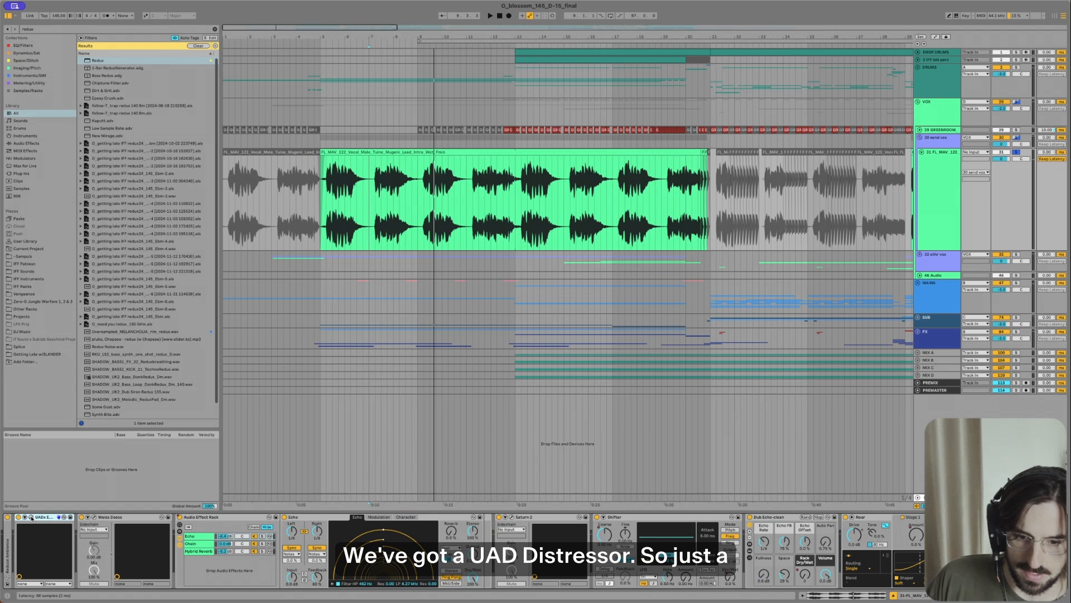
left_click(32, 518)
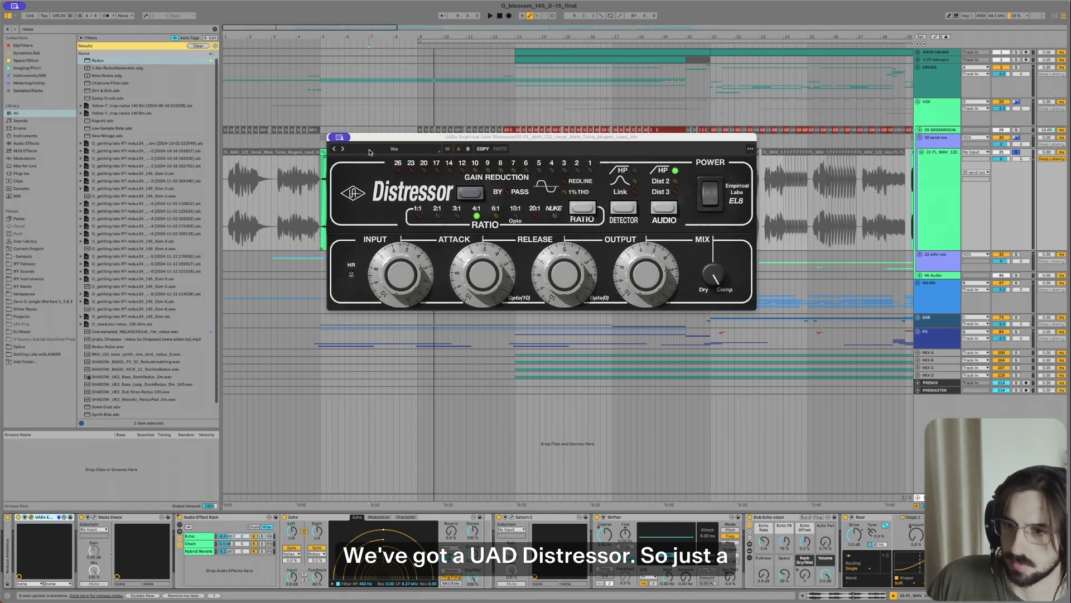
left_click_drag(369, 152, 511, 203)
left_click(327, 191)
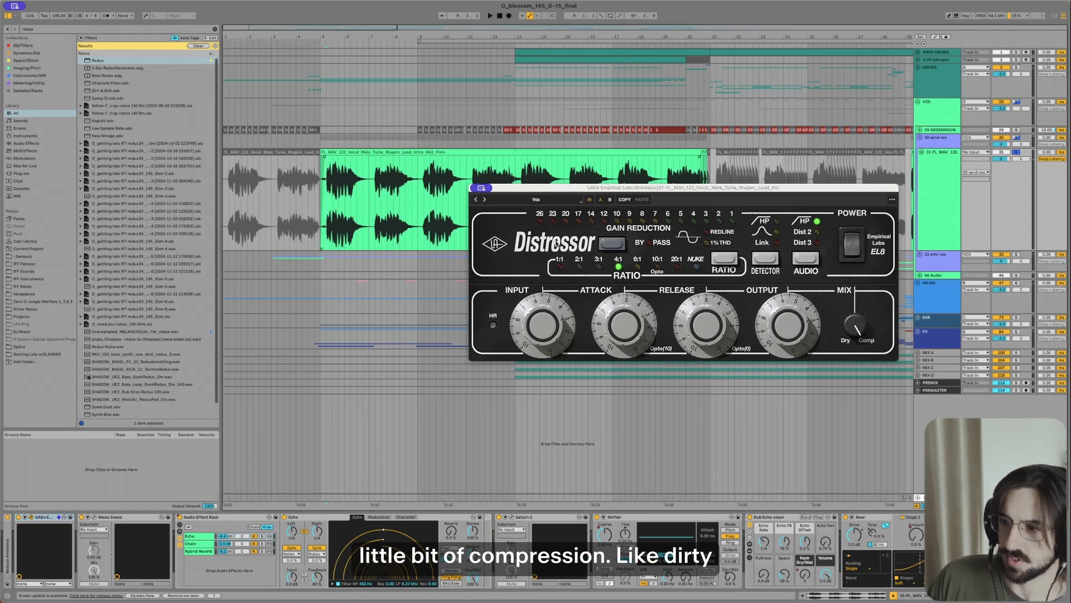
left_click(482, 188)
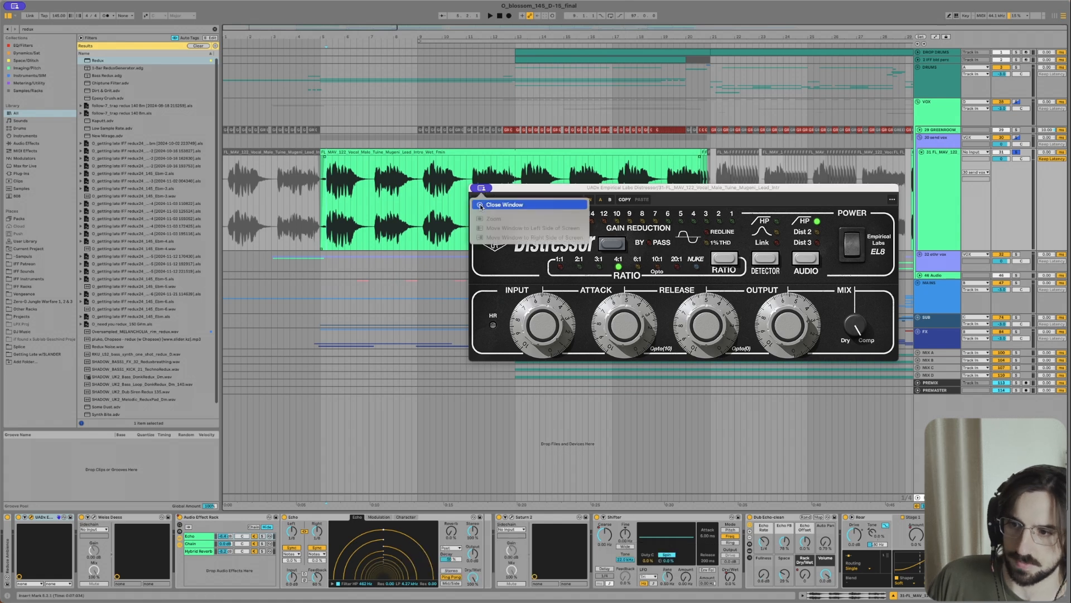
key("space")
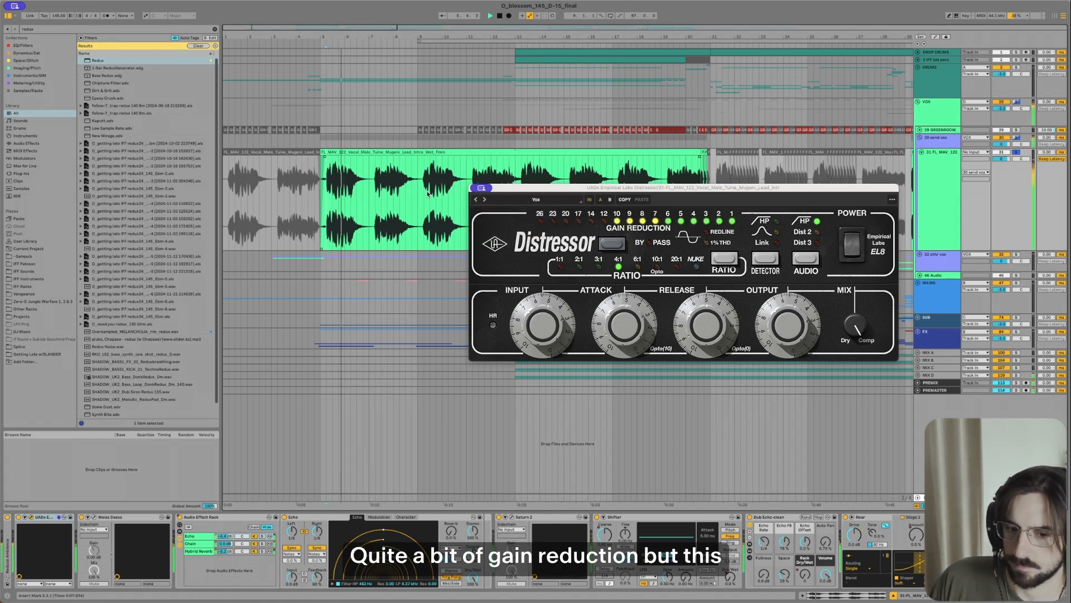
left_click(485, 189)
left_click(487, 205)
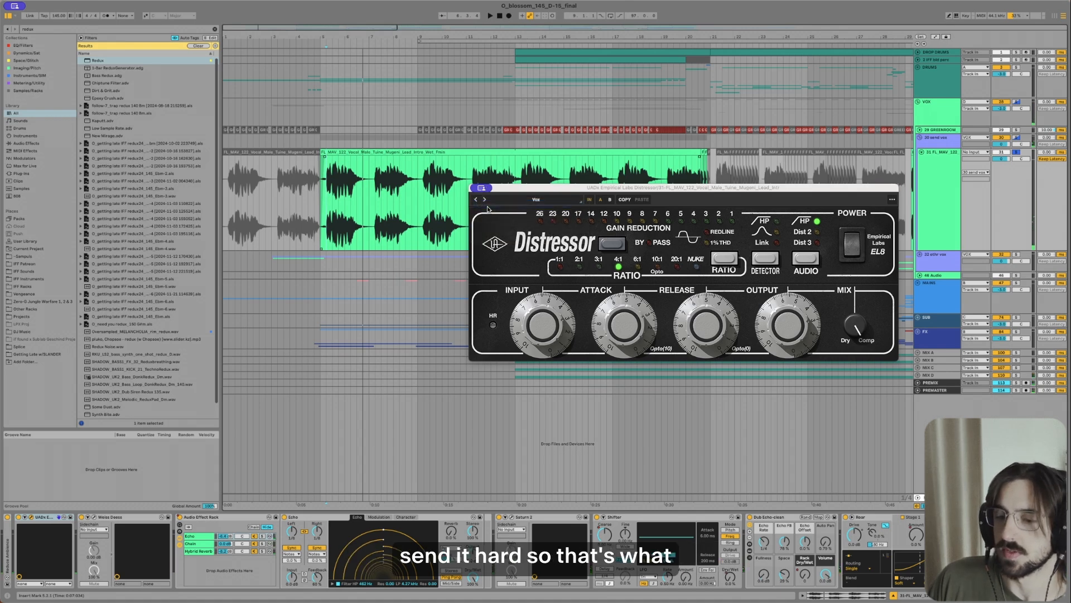
Step: Fold the Distressor, open the Weiss Deess window, play the vocal through it, and close the window
double_click(49, 518)
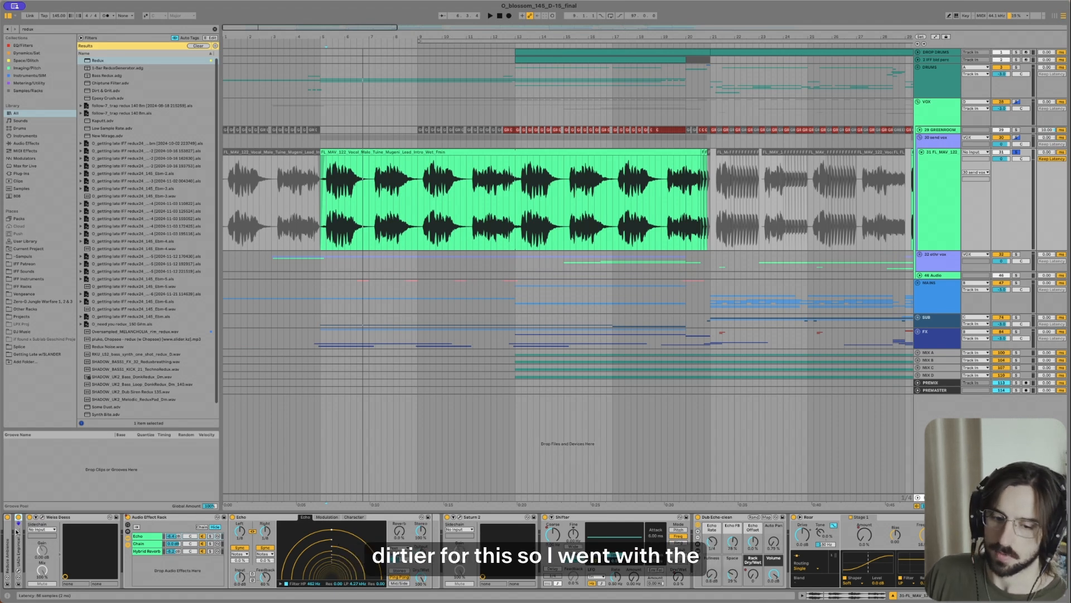
left_click(43, 517)
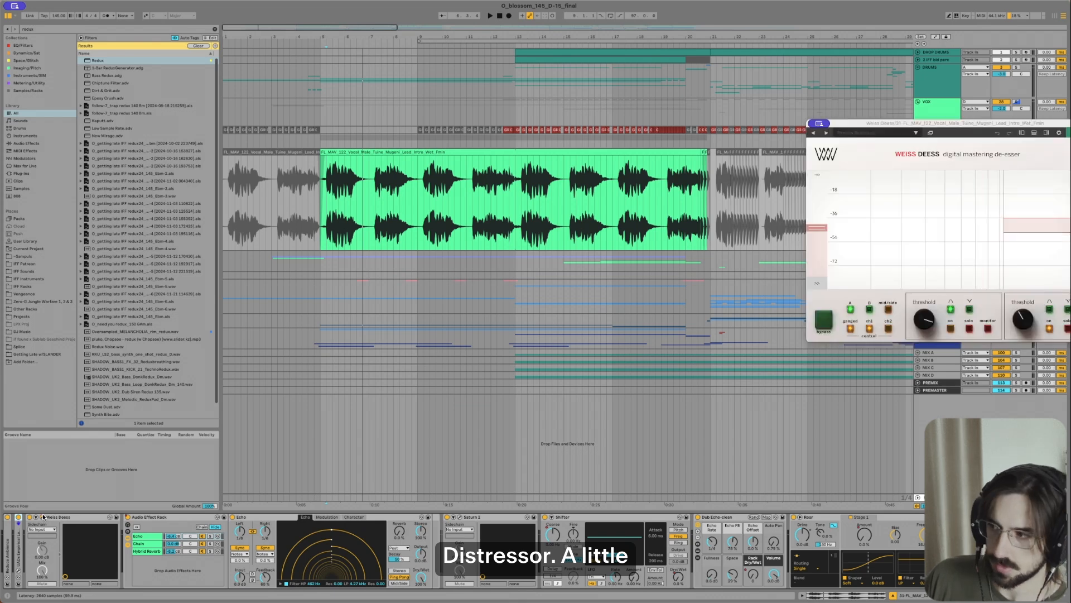
left_click_drag(922, 132, 514, 217)
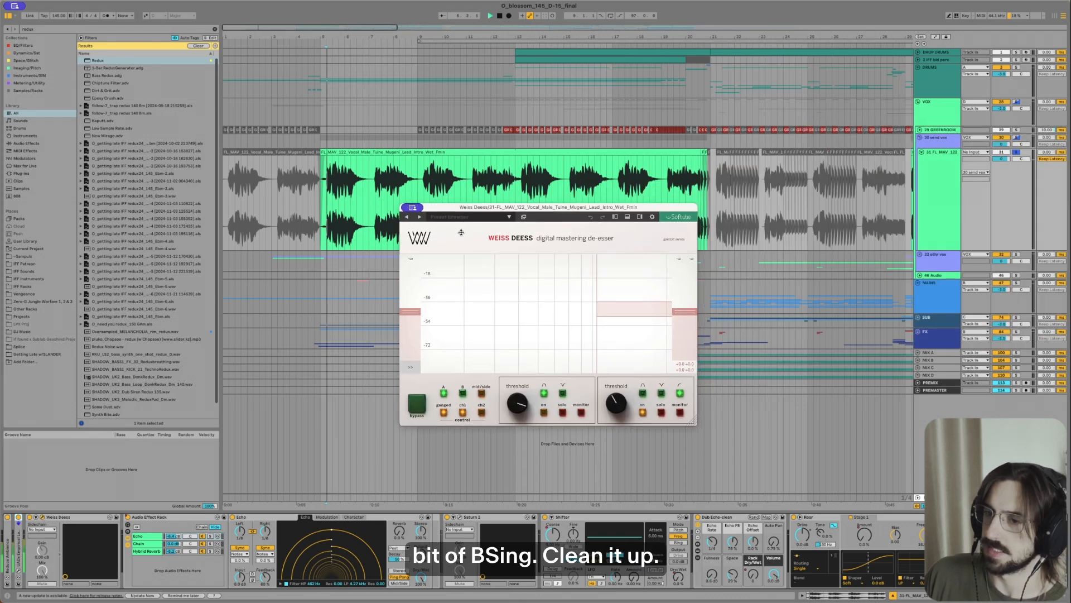
key("space")
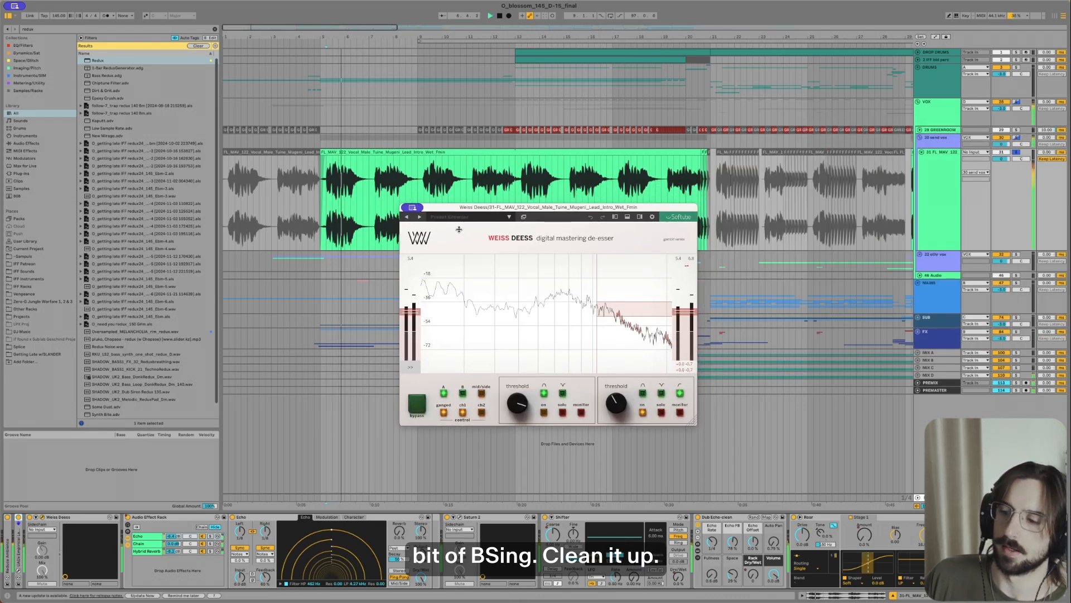
left_click(412, 208)
left_click(412, 224)
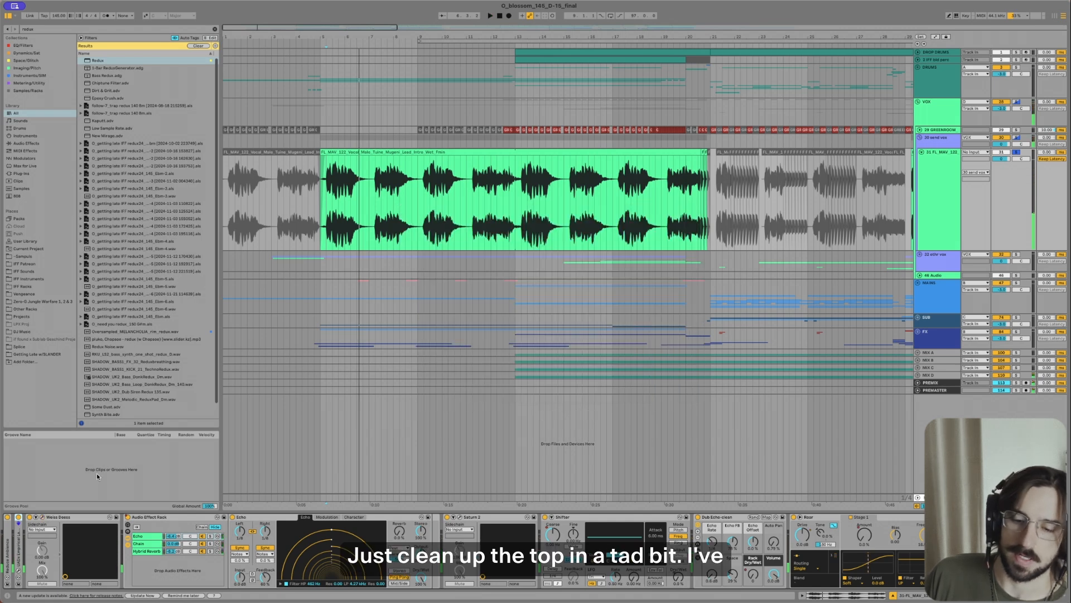
Step: Fold Weiss Deess and Echo during brief playback, and show the Audio Effect Rack's Hybrid Reverb chain
double_click(94, 520)
left_click(79, 520)
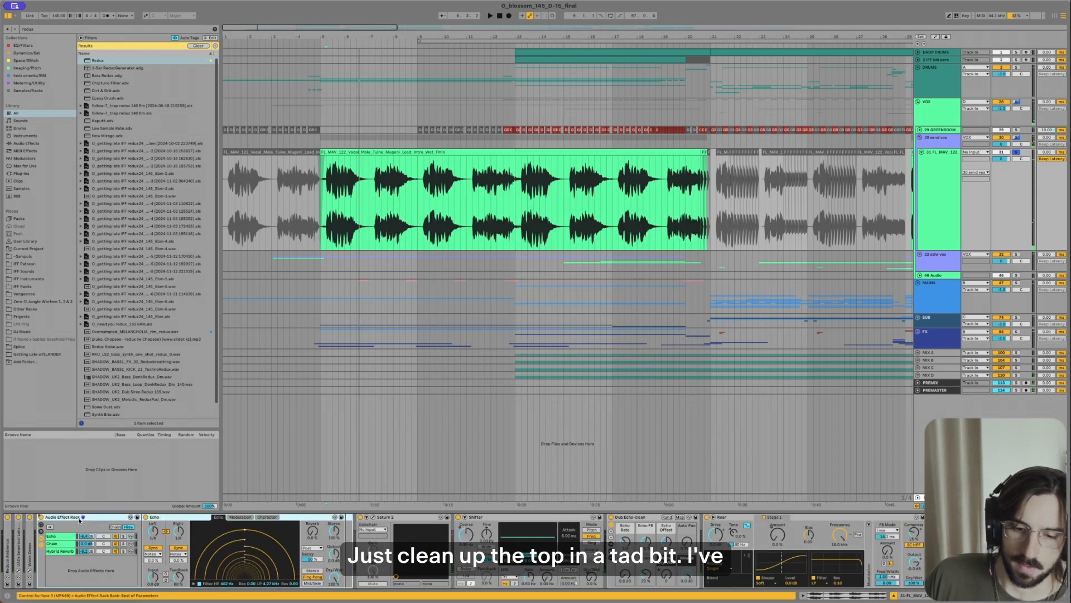
key("space")
left_click(173, 517)
double_click(173, 517)
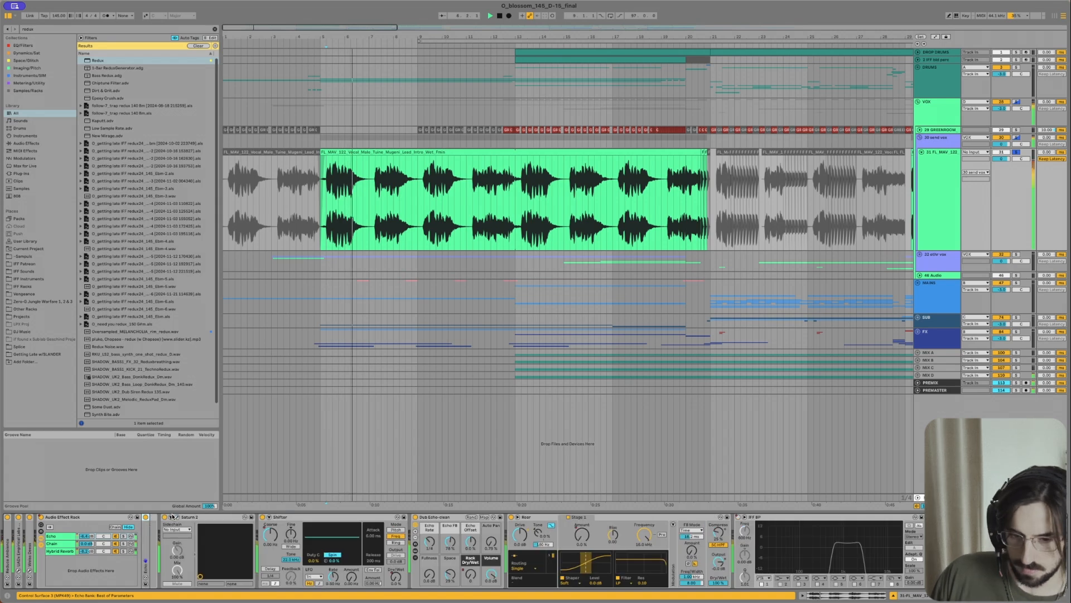
key("space")
left_click(53, 544)
left_click(54, 550)
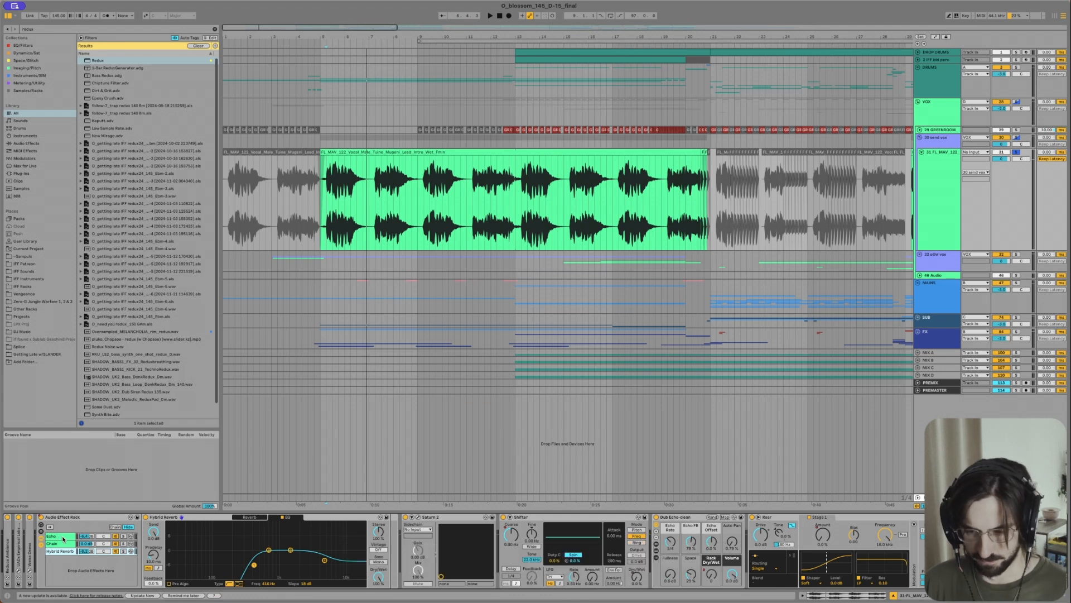
Step: Play the vocal from bar 5 with the Audio Effect Rack bypassed and re-enabled to compare the added space
key("space")
left_click(42, 518)
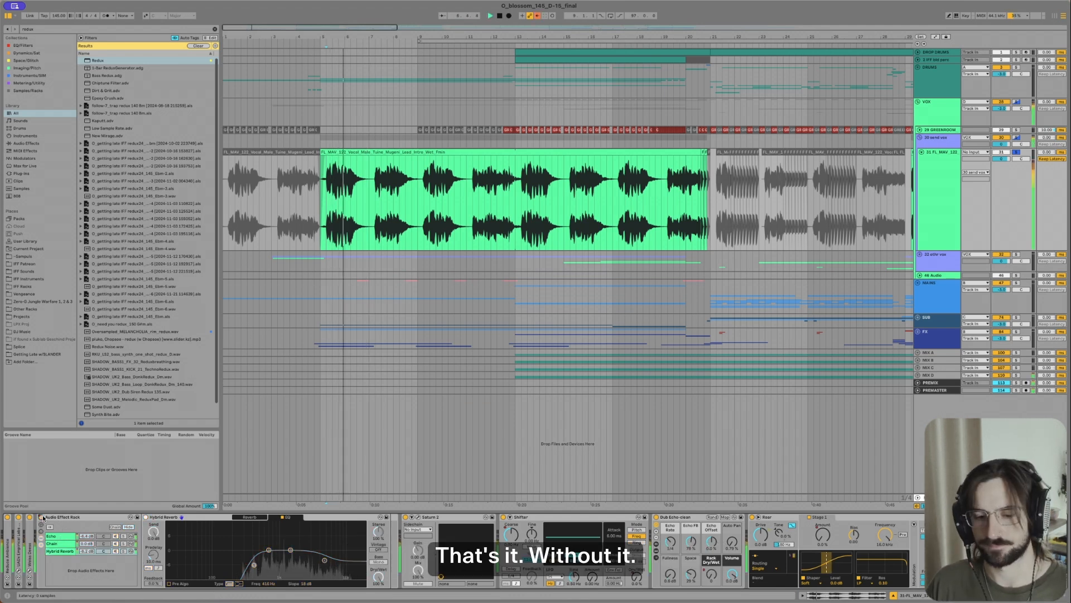
left_click(42, 517)
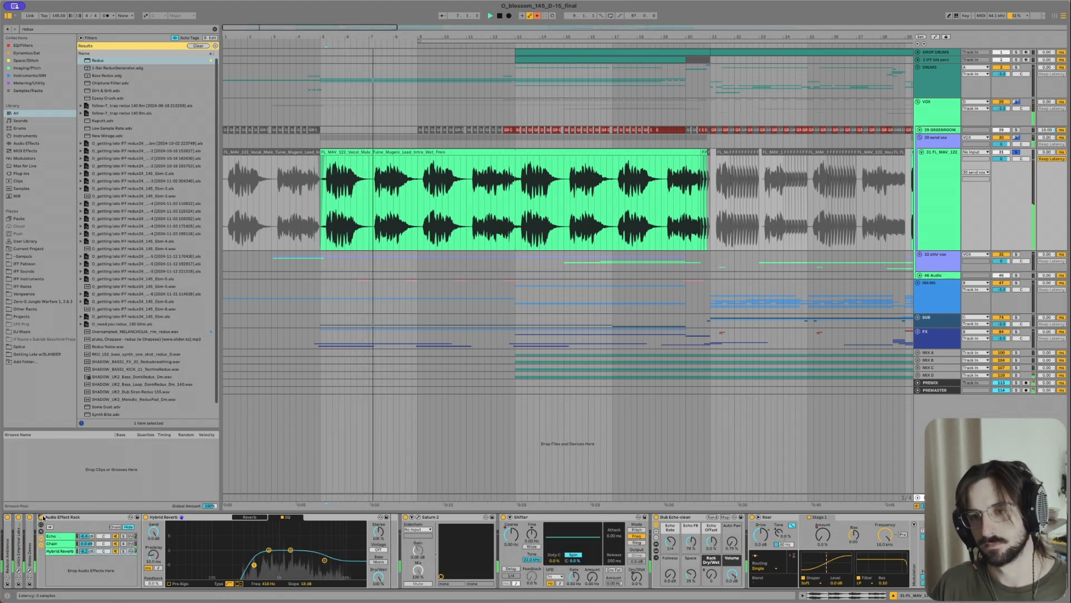
key("space")
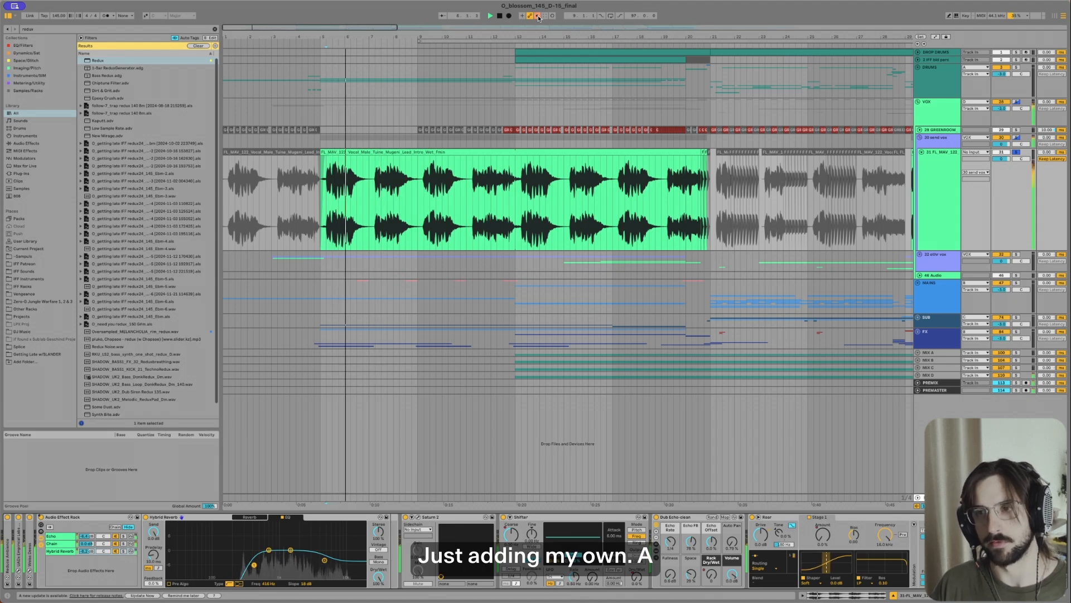
key("space")
Step: Fold the Audio Effect Rack, open the Saturn 2 window, and play the vocal from bar 5 through it
double_click(63, 517)
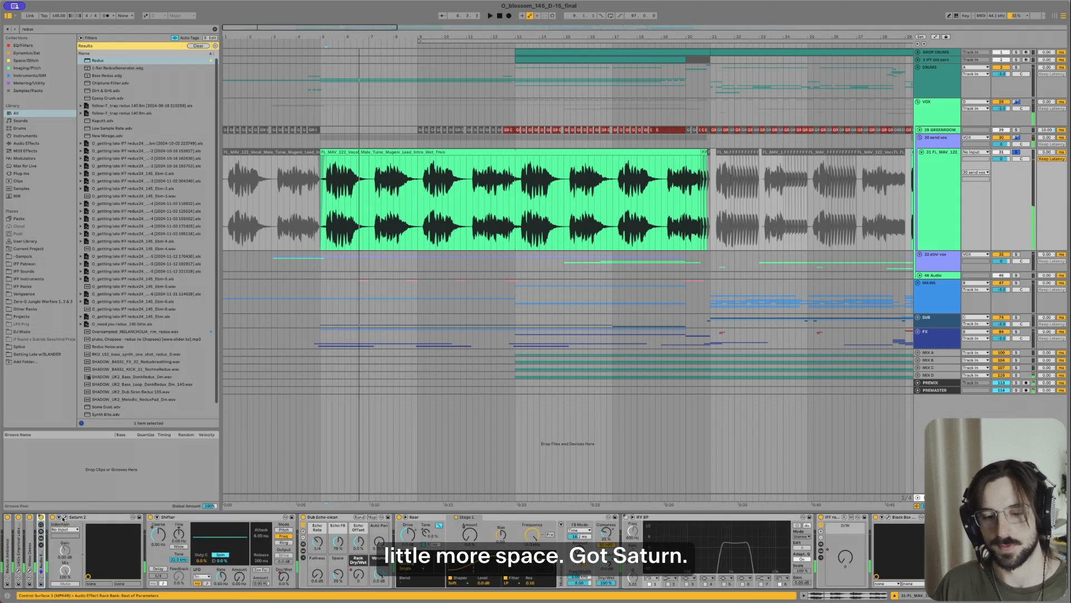
left_click(64, 518)
key("space")
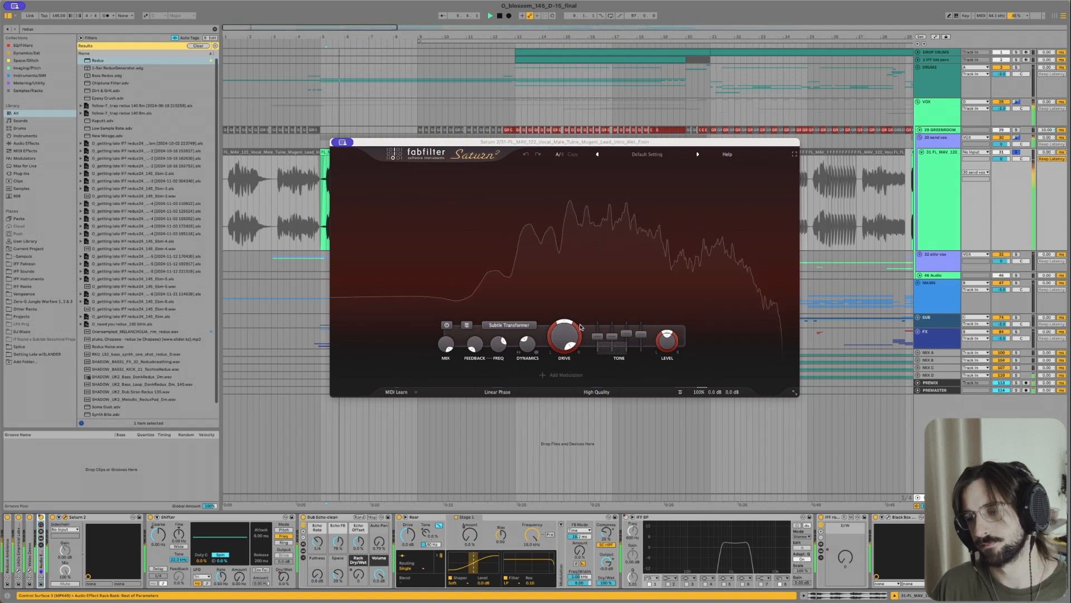
key("space")
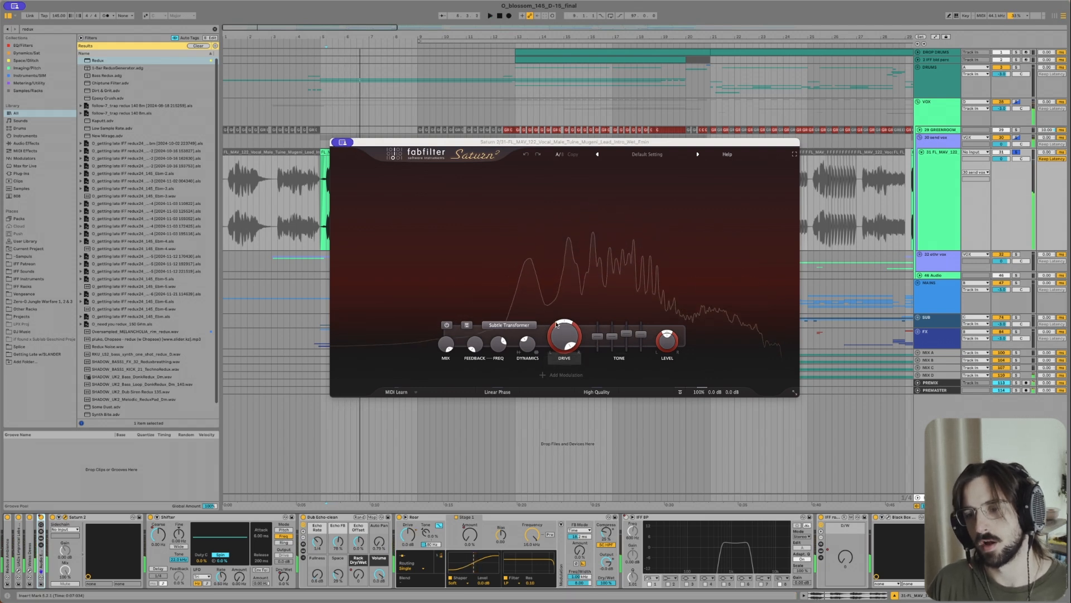
Step: Examine Saturn 2's distortion styles, comparing the Tape options with the Transformer category
left_click(343, 143)
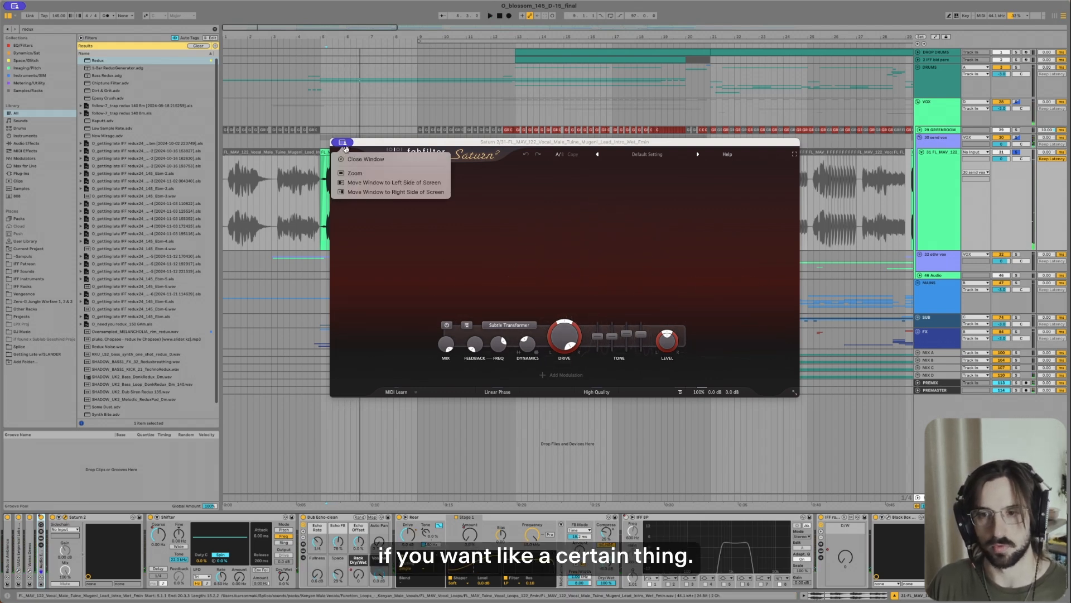
left_click(512, 326)
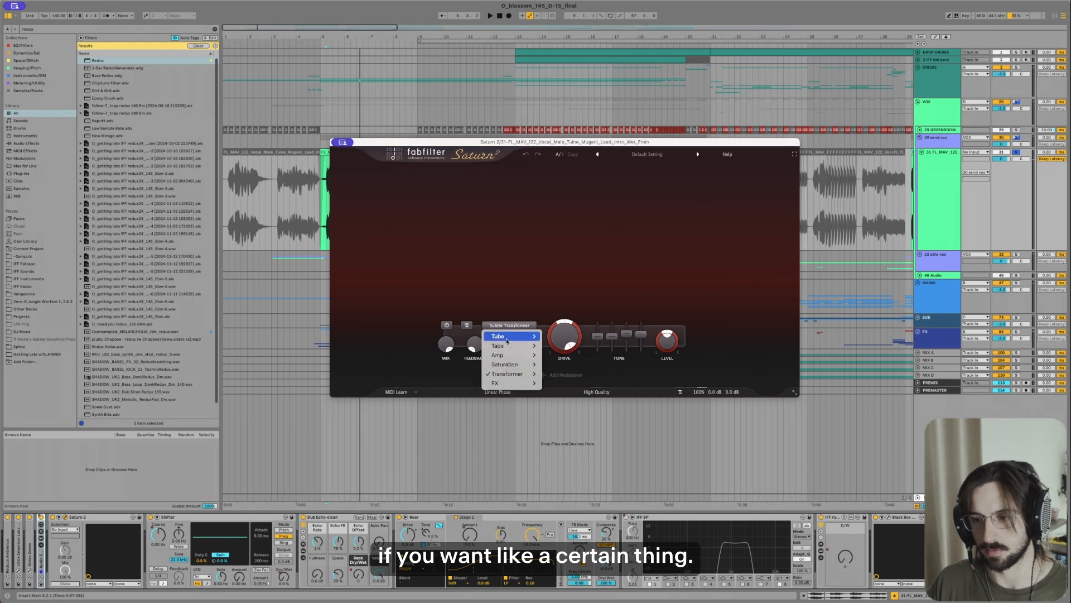
mouse_move(506, 346)
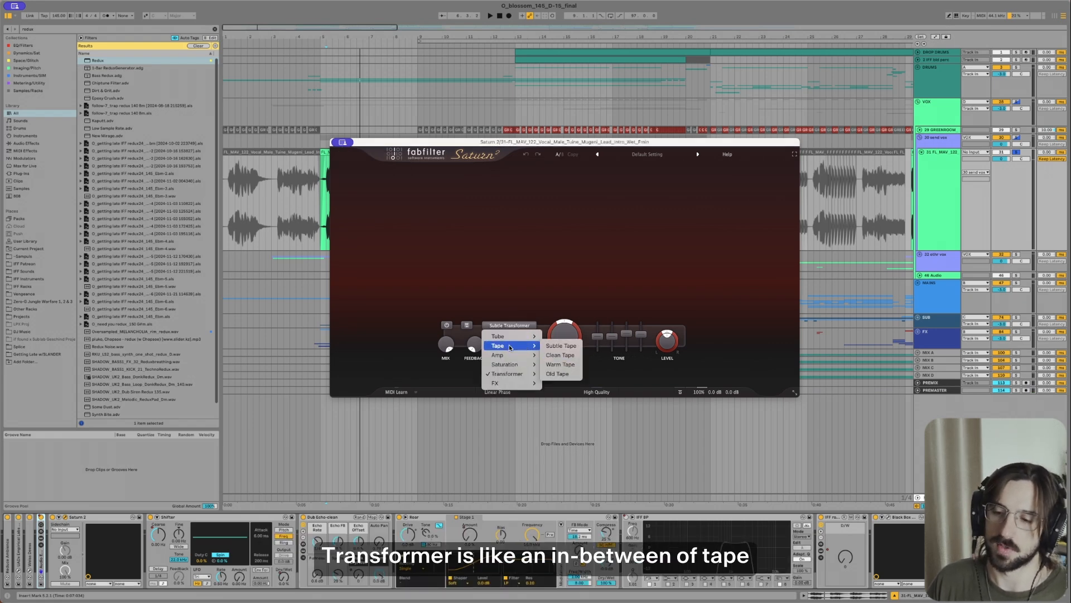
mouse_move(520, 375)
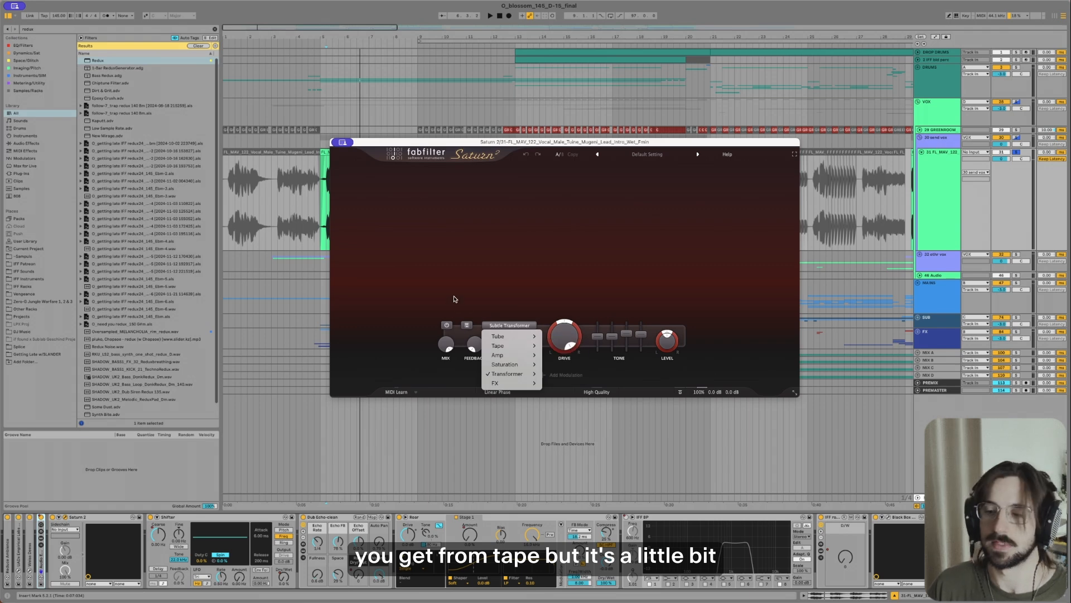
Step: View Saturn 2's Tube styles, close the plug-in window and resume playing the vocal
mouse_move(515, 338)
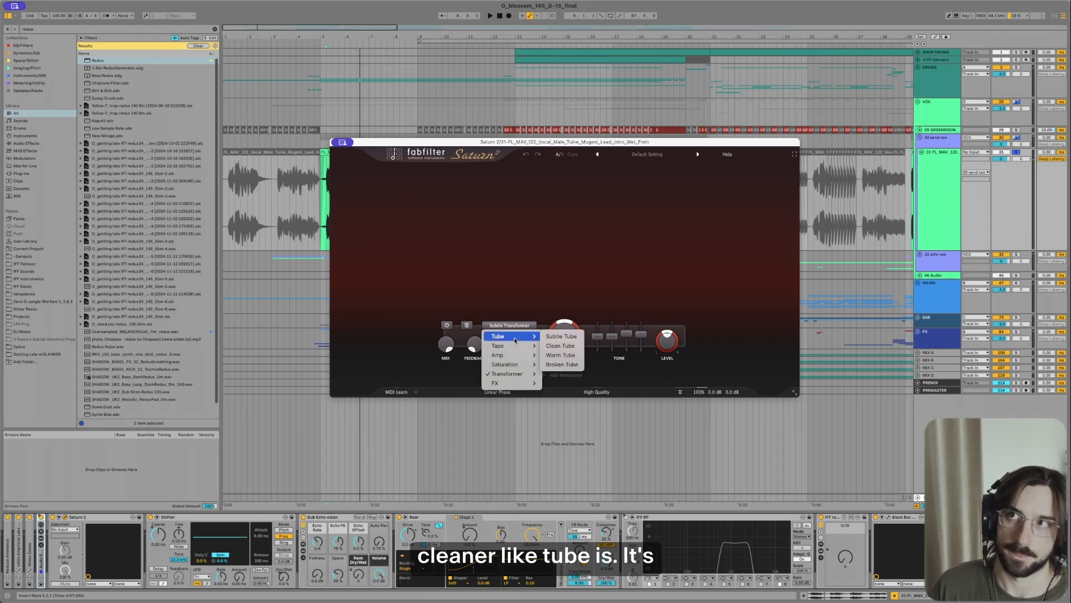
left_click(407, 246)
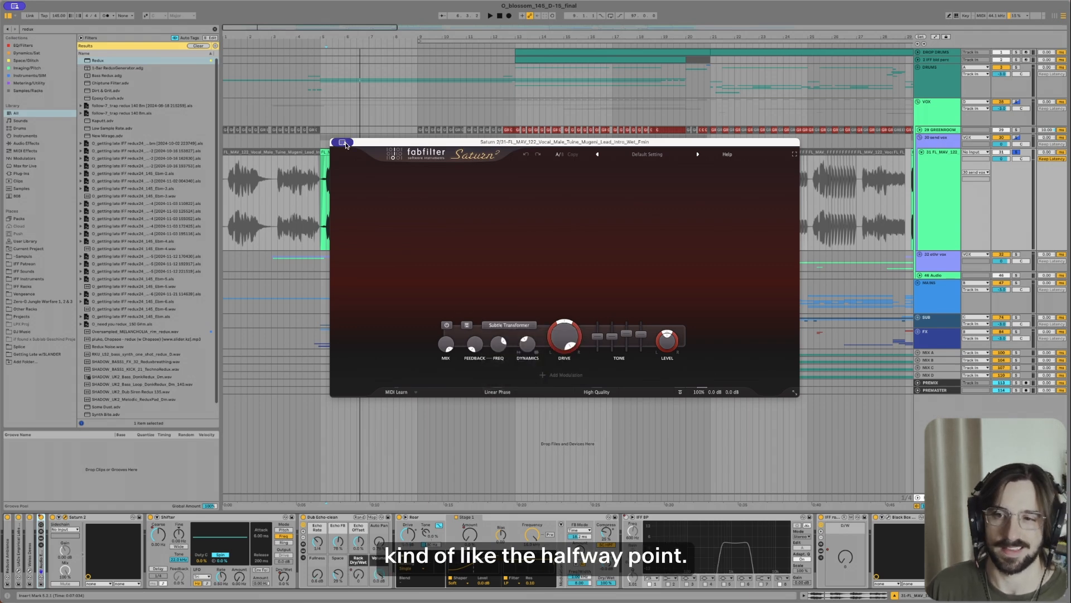
left_click(343, 141)
left_click(349, 160)
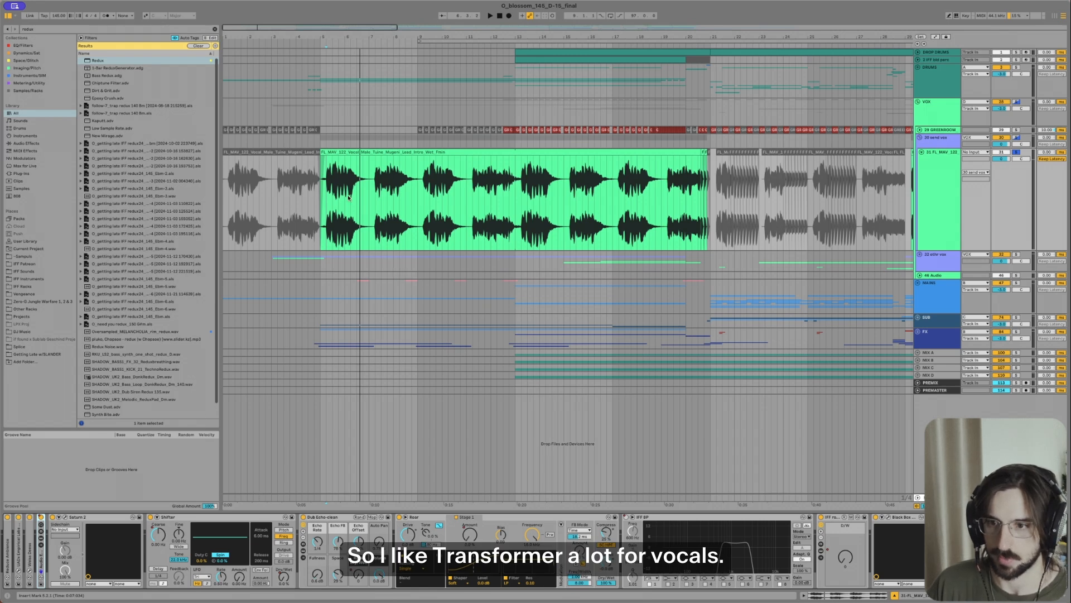
key("space")
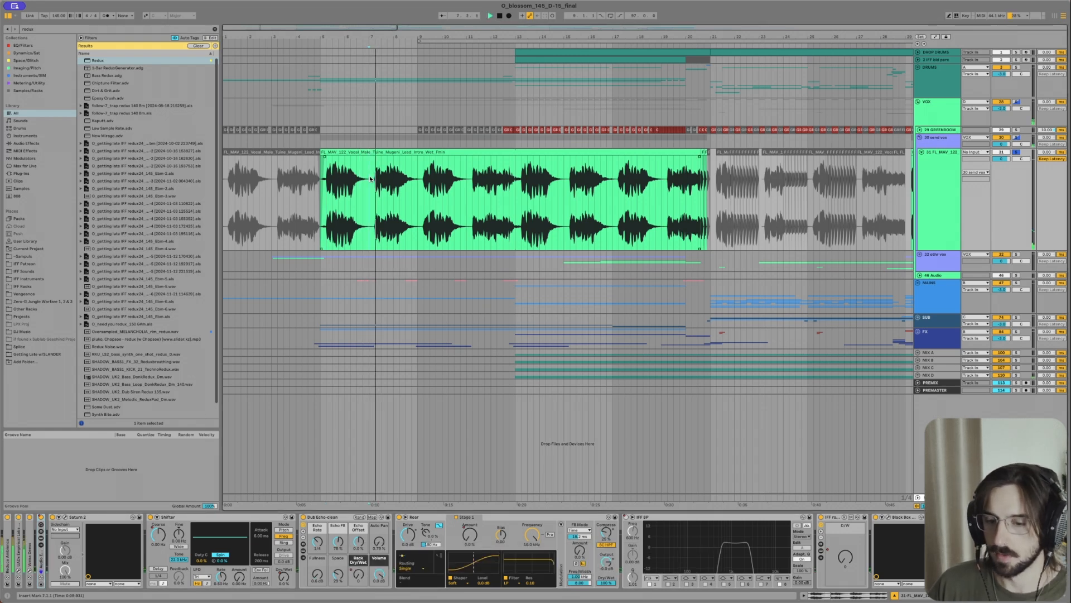
Step: Display Shifter's automation on track 31 and play the vocal from bar 57 through the coarse pitch ramp
left_click(197, 527)
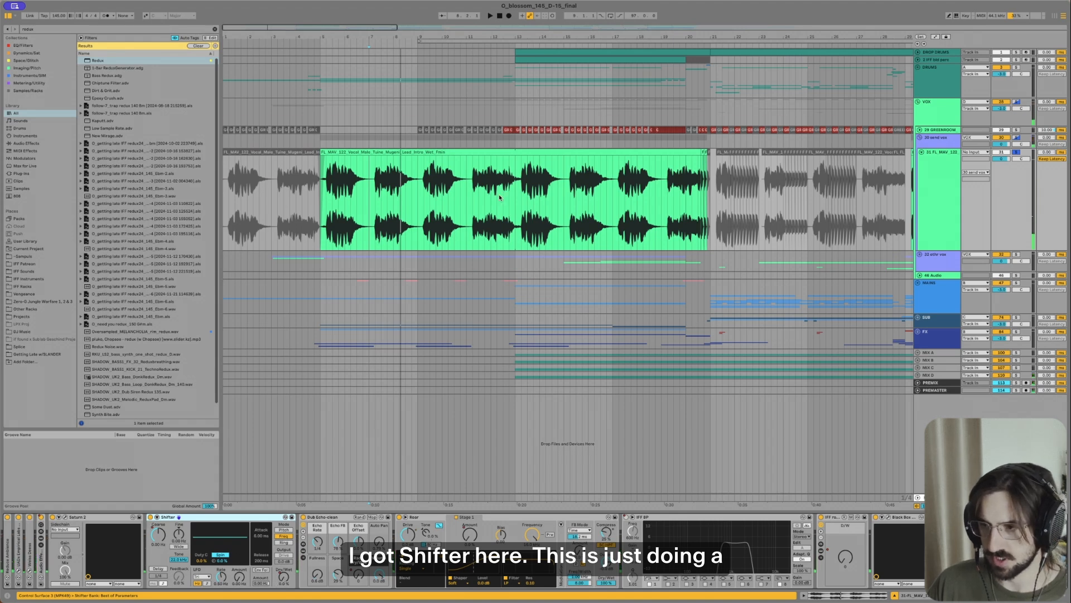
key("a")
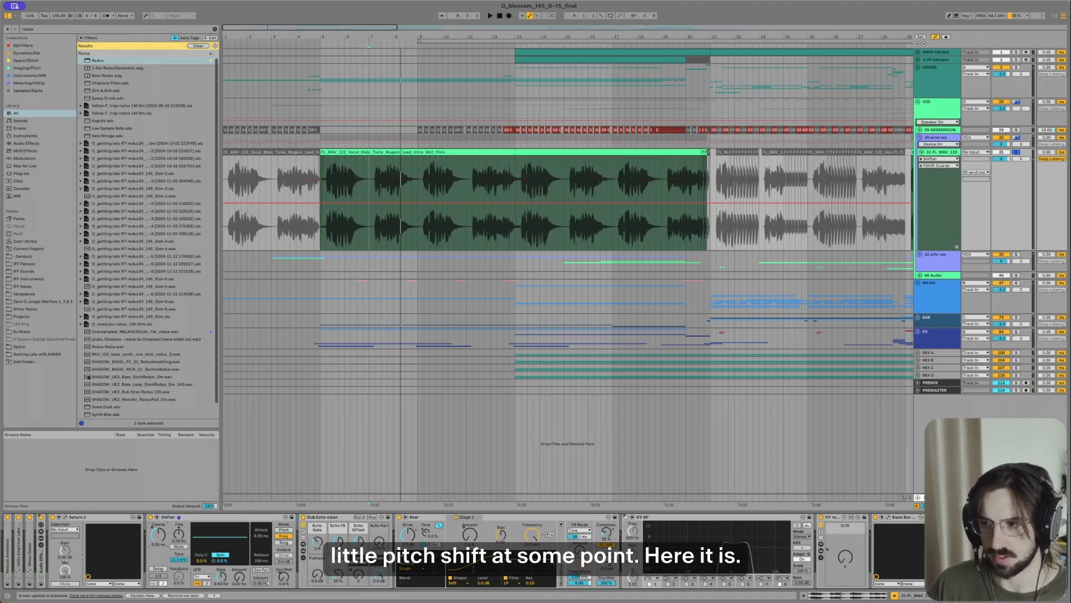
scroll(541, 163, "down", 6)
left_click(505, 182)
key("space")
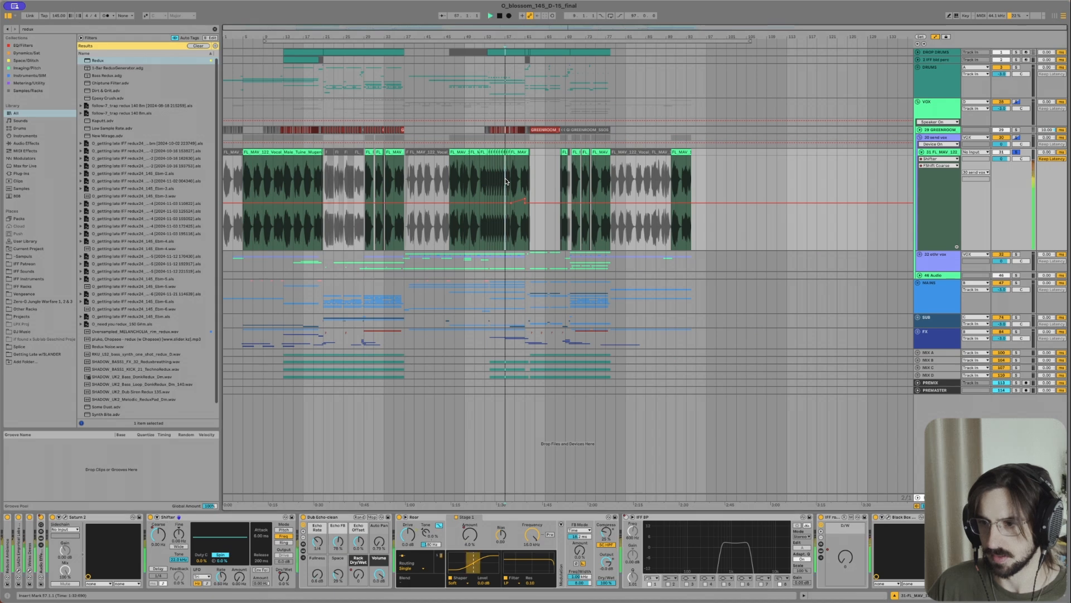
scroll(508, 182, "up", 5)
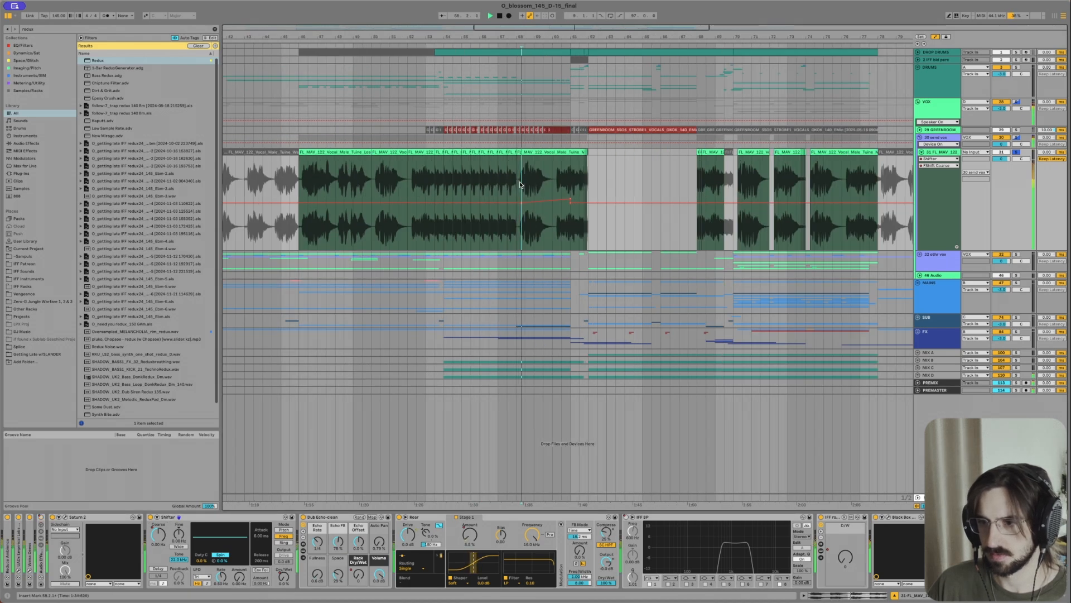
scroll(520, 184, "left", 5)
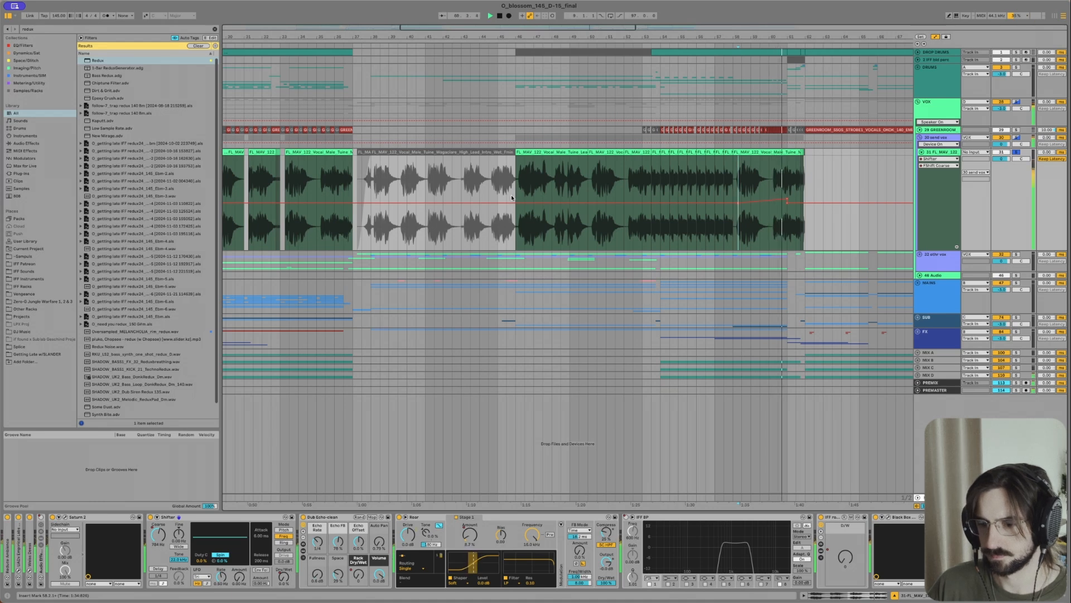
scroll(512, 197, "down", 5)
key("space")
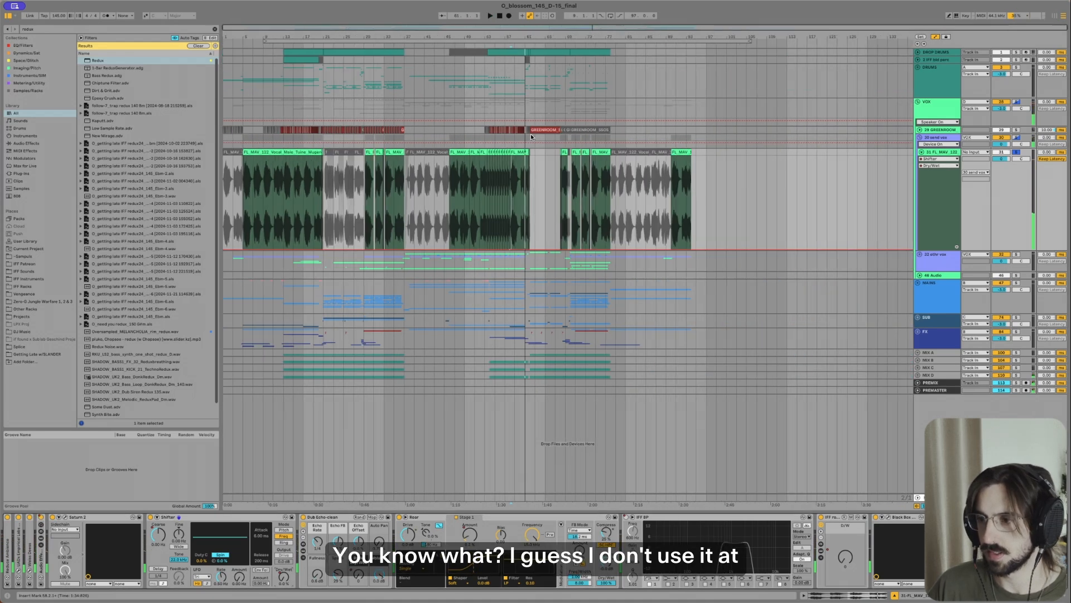
Step: Fold Shifter and play the vocal from bar 7
double_click(197, 515)
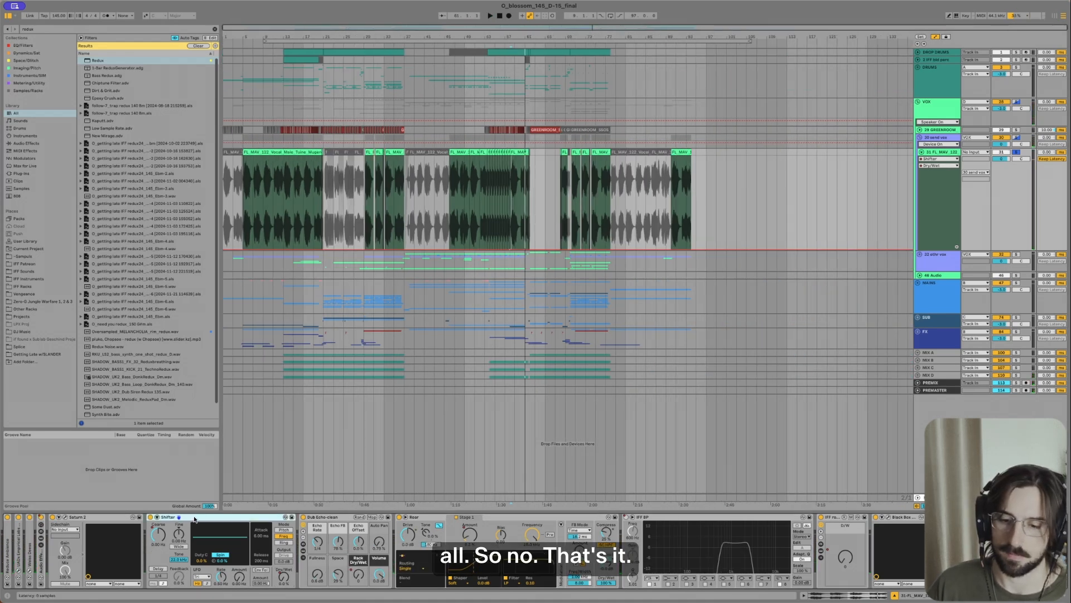
left_click(252, 198)
key("space")
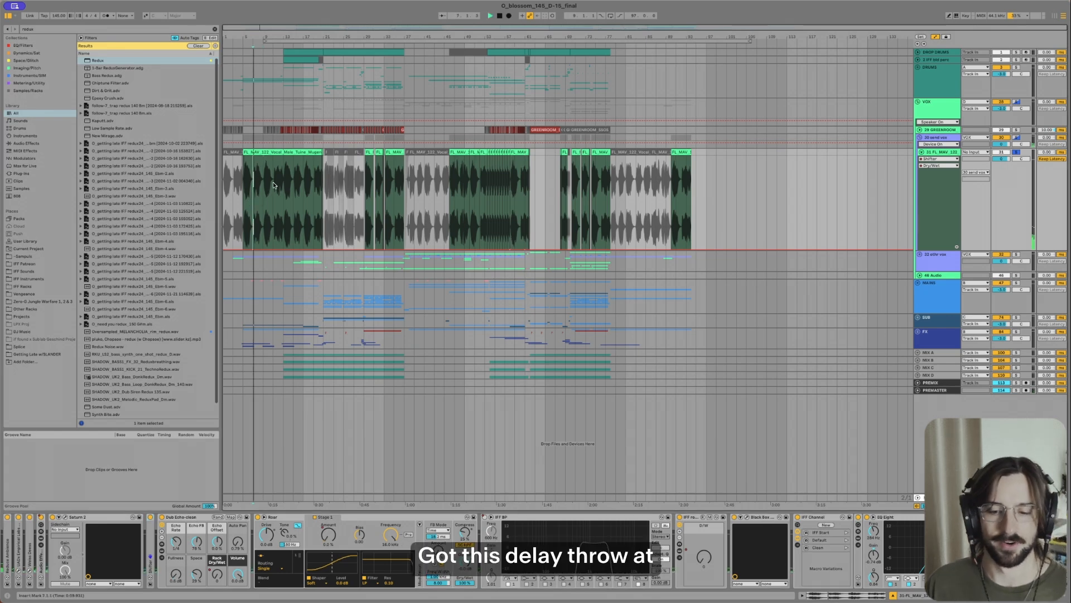
Step: Show the Dub Echo-clean rack's Dry/Wet automation and play the delay throw just before bar 37
left_click(178, 518)
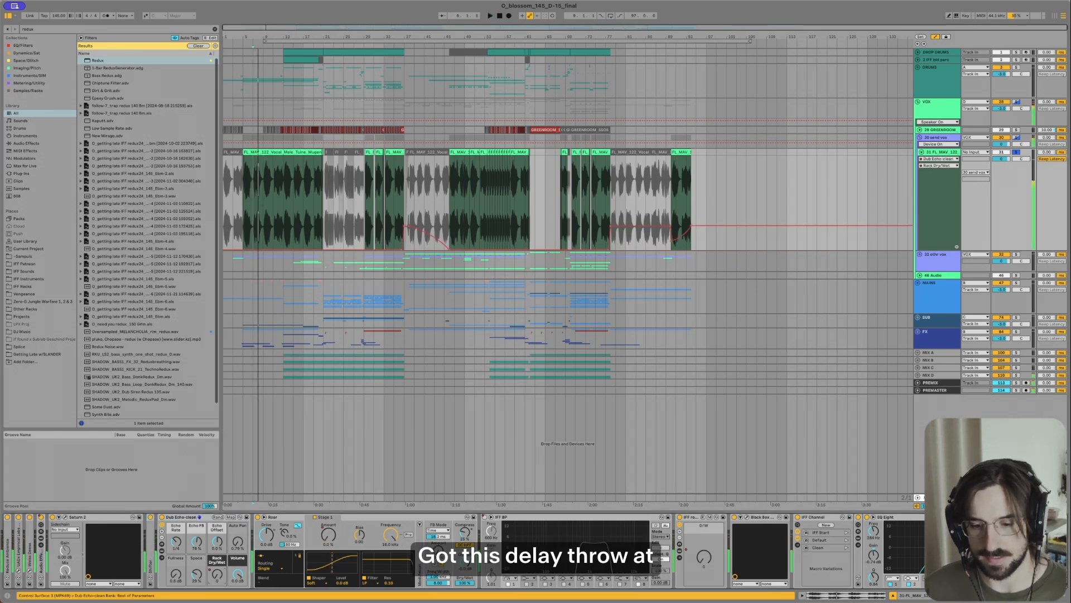
scroll(403, 208, "up", 10)
left_click(402, 205)
key("space")
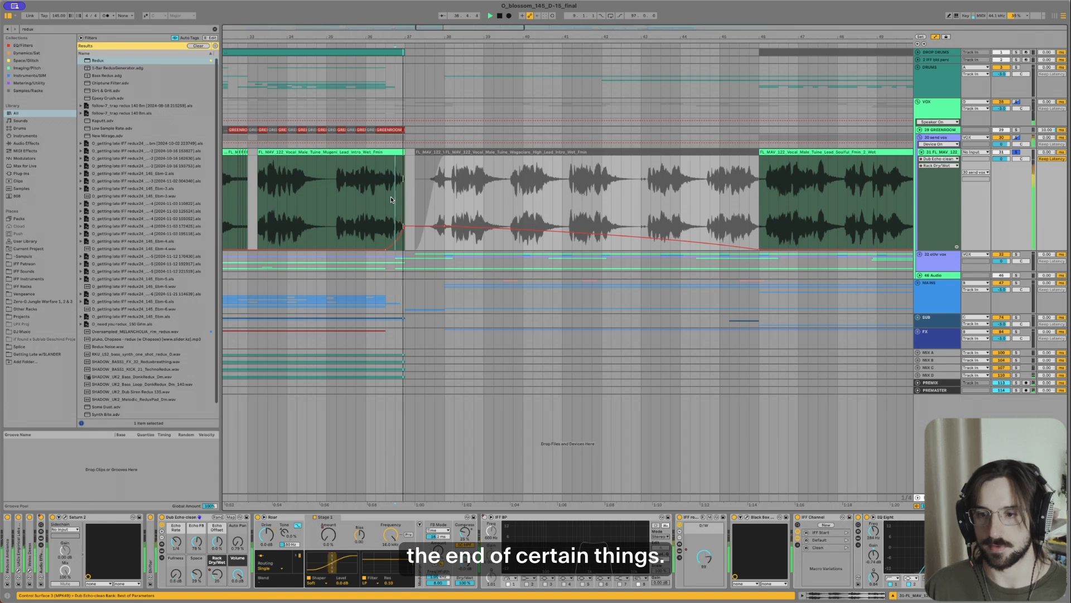
scroll(390, 204, "down", 8)
scroll(390, 201, "down", 2)
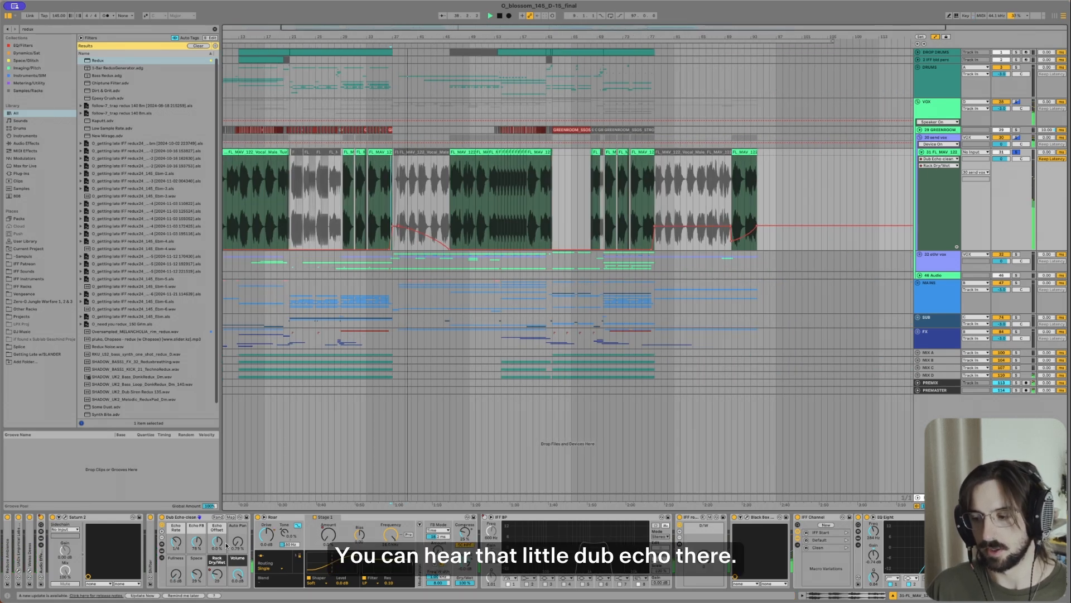
Step: Fold the Dub Echo-clean rack, select Roar, and play the intro vocal through it
double_click(179, 519)
left_click(192, 518)
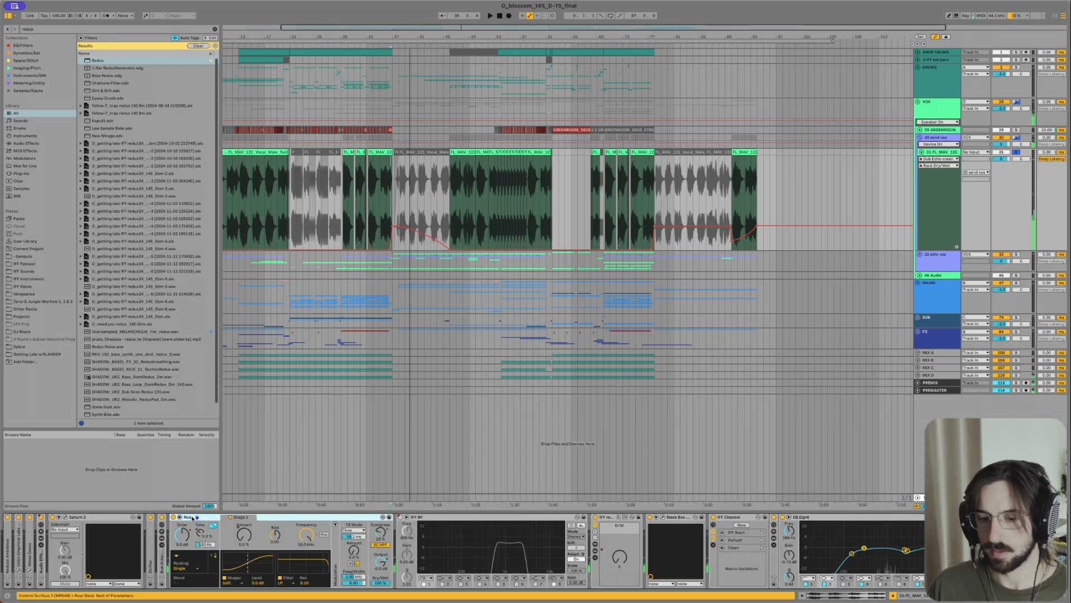
scroll(312, 177, "left", 3)
scroll(296, 178, "up", 6)
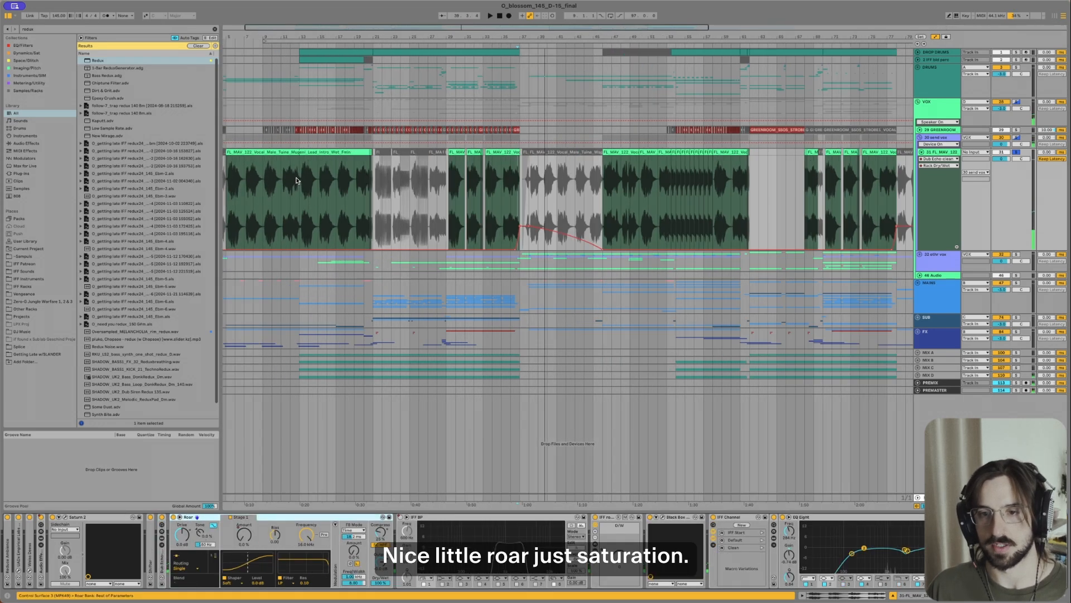
left_click(279, 181)
key("space")
Step: Display Roar's Shaper 1 Amount automation across the whole arrangement and stop playback
left_click(238, 556)
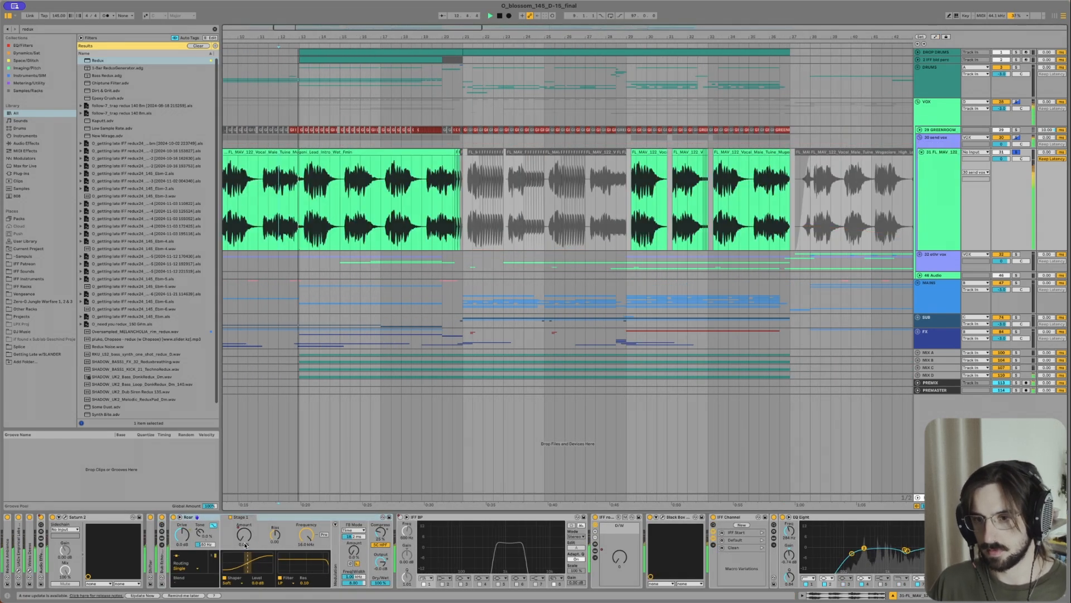
left_click(244, 535)
key("w")
key("space")
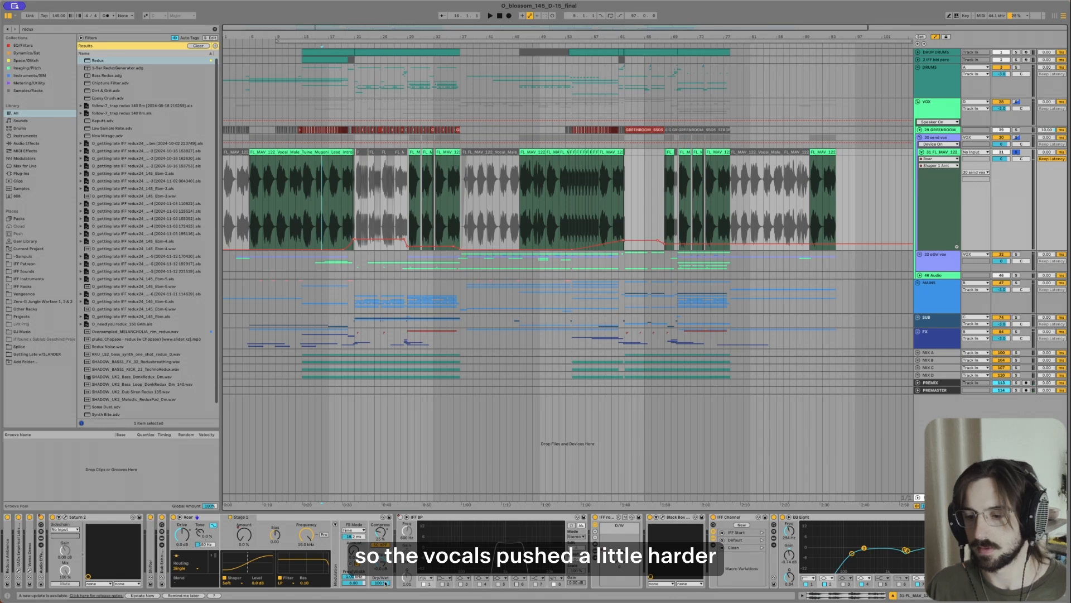
Step: Fold Roar and play the vocal's end before bar 37 with the IFF room-wash reverb's D/W automation shown
double_click(367, 517)
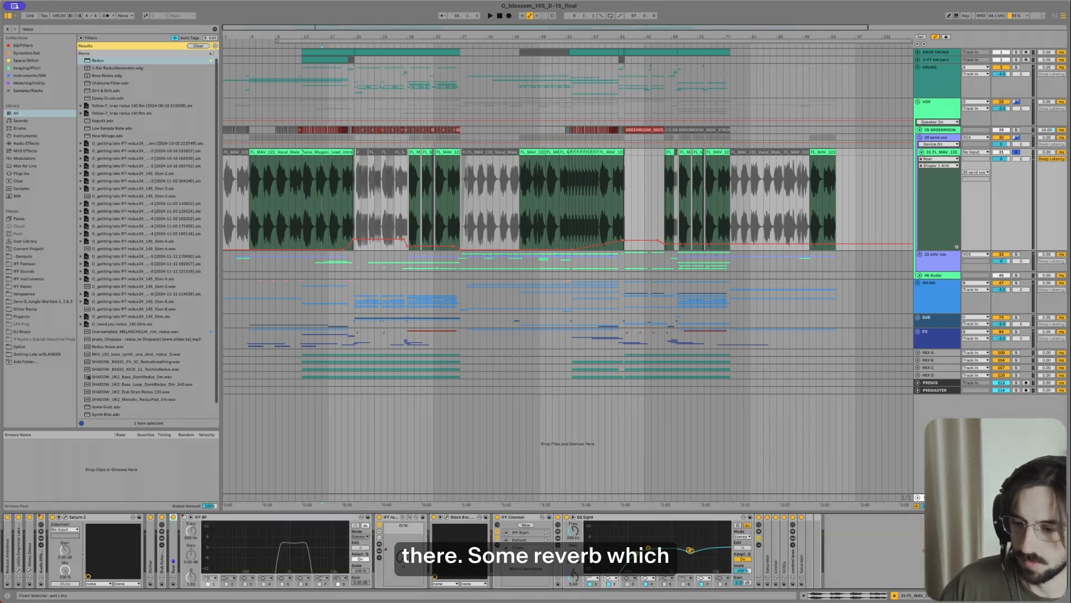
left_click(403, 555)
scroll(364, 203, "up", 5)
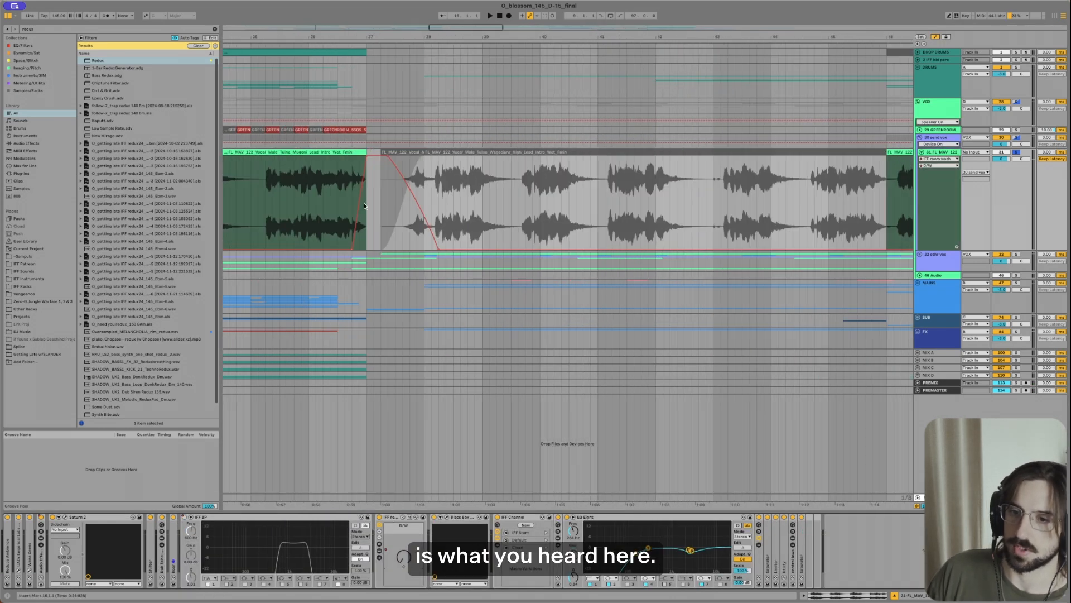
left_click(345, 208)
key("space")
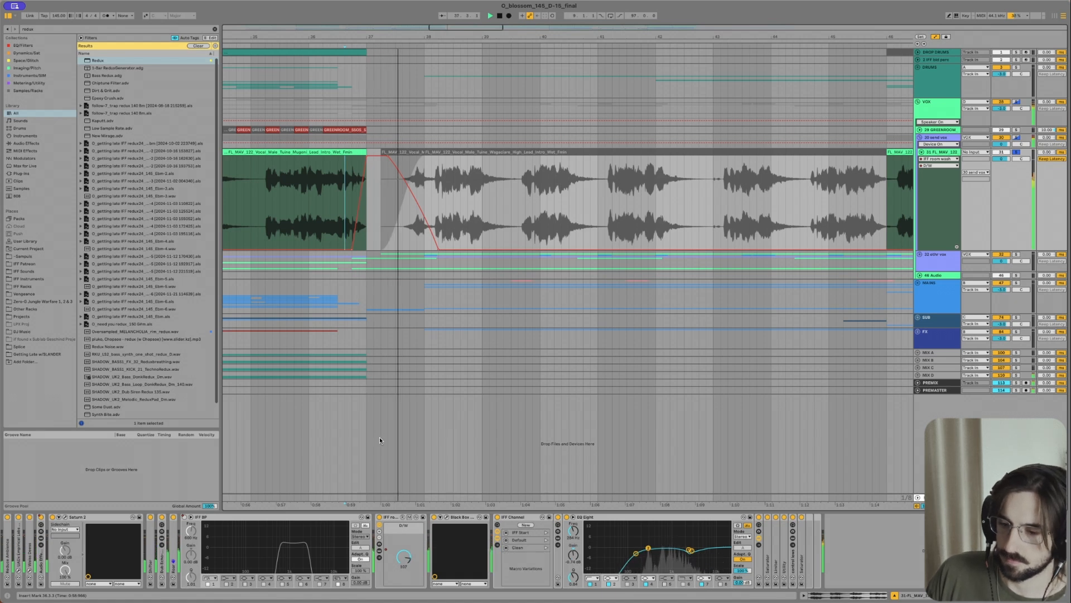
left_click(379, 518)
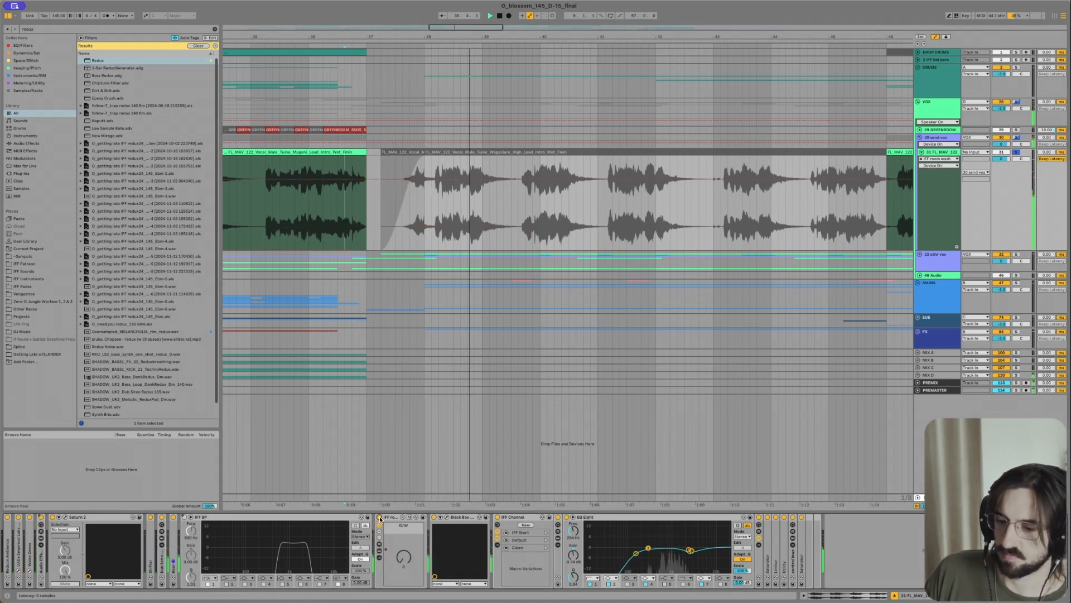
Step: Open the Black Box Analog Design HG-2 window over the arrangement to examine its air settings, and close it
left_click(446, 518)
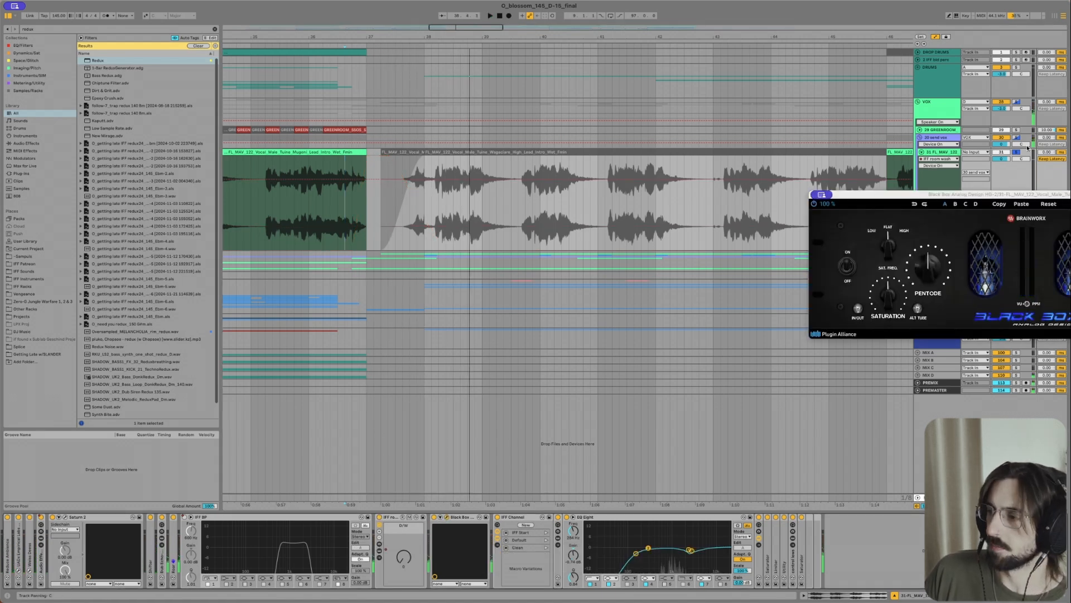
scroll(381, 195, "down", 10)
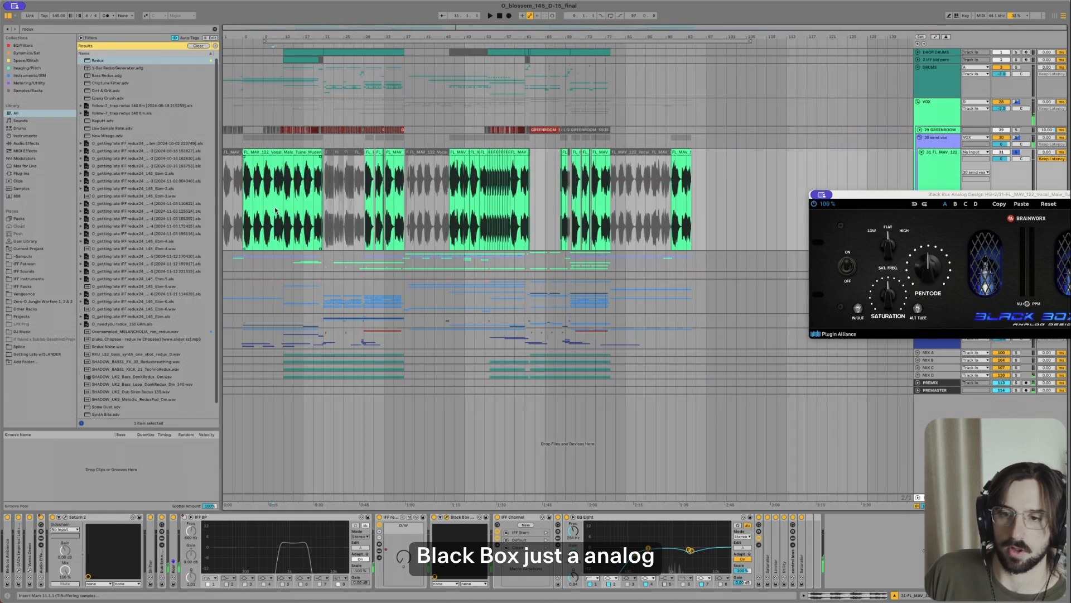
scroll(274, 210, "up", 8)
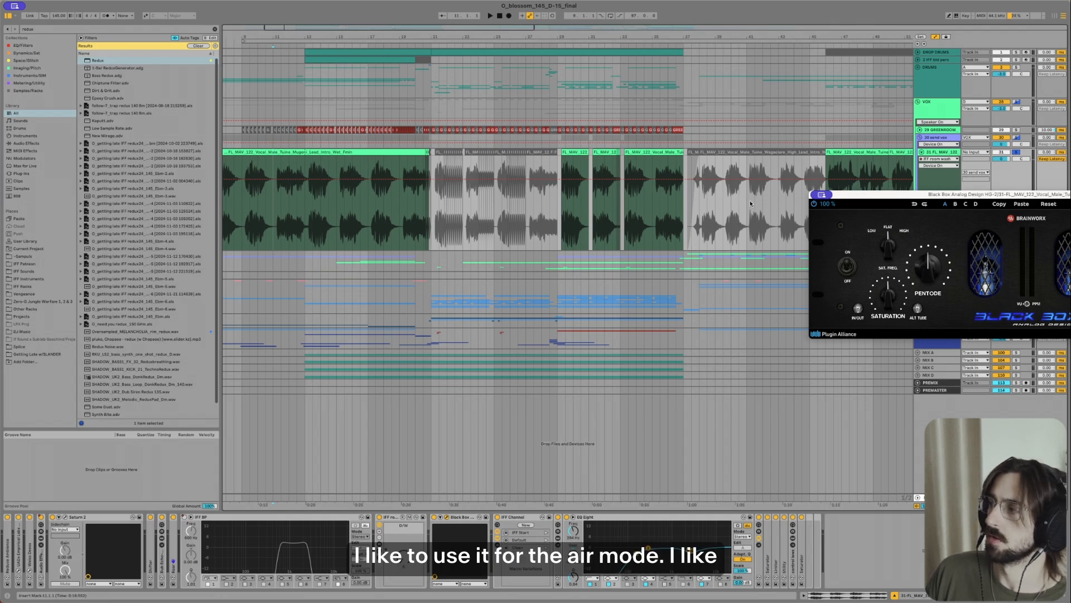
left_click_drag(917, 197, 518, 219)
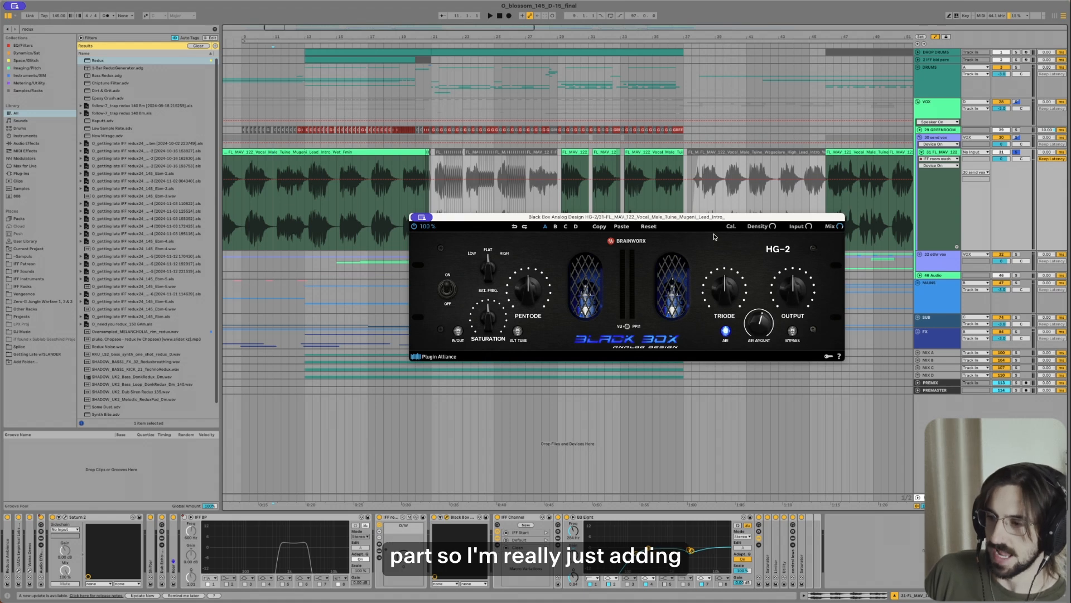
left_click(422, 217)
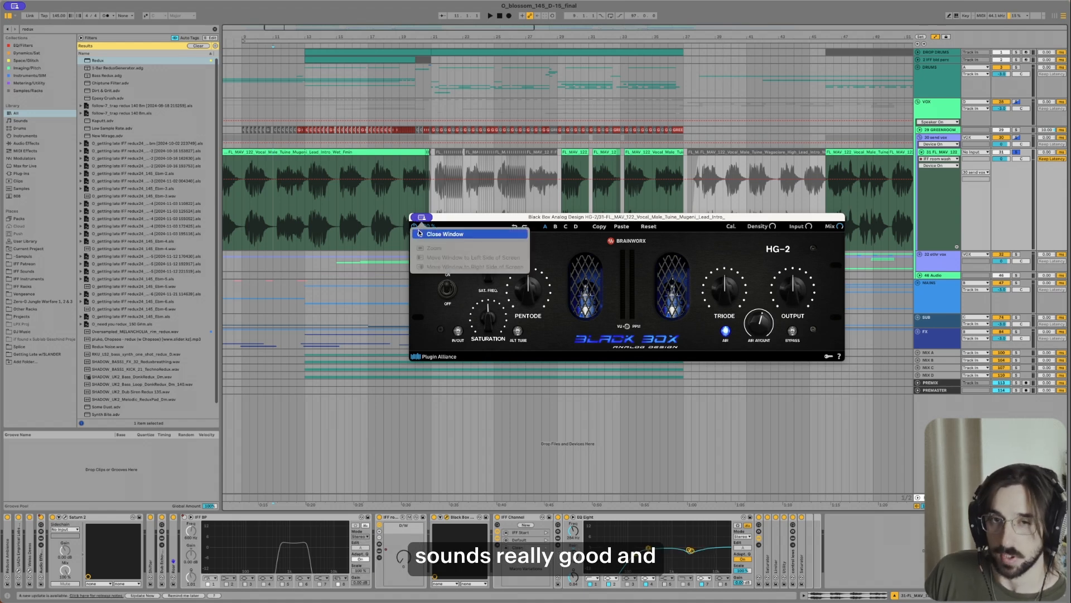
left_click(444, 234)
left_click(397, 235)
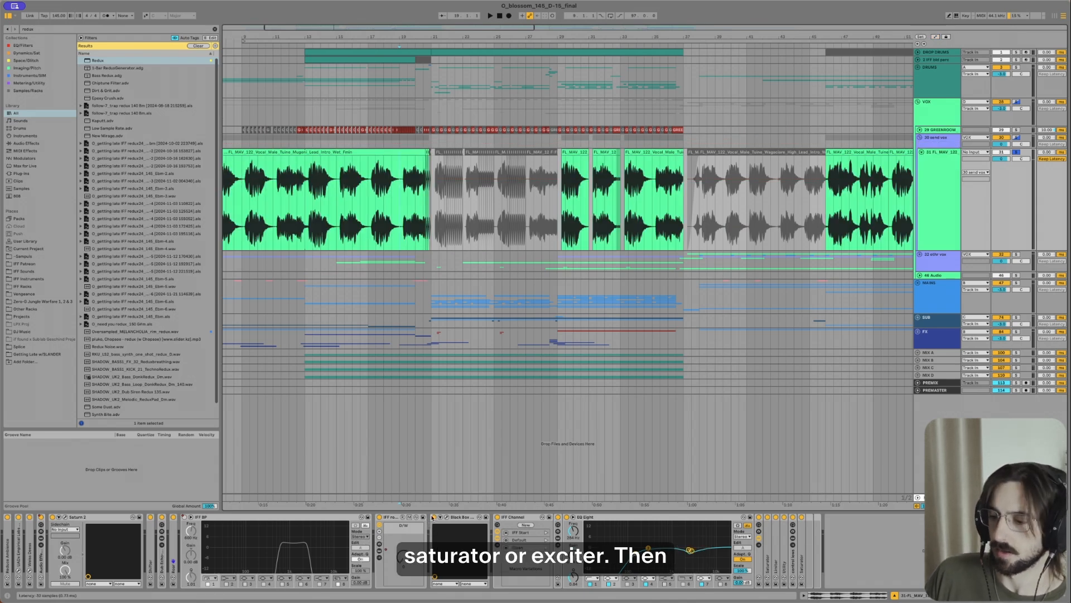
Step: Play the vocal with the IFF Channel rack's macros and EQ Eight shown, and collapse the rack
left_click(520, 517)
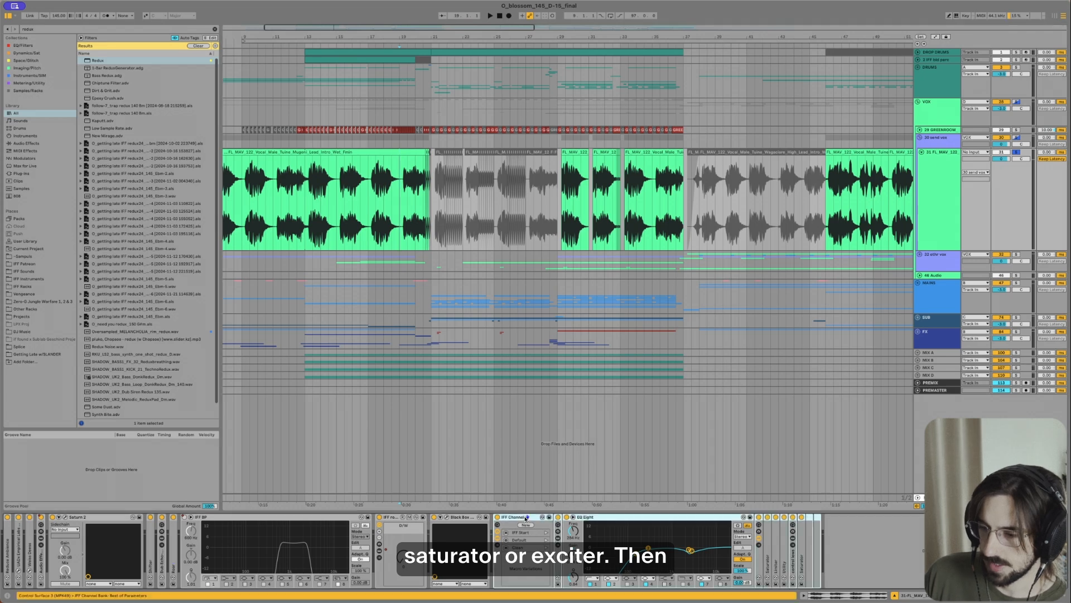
left_click(658, 519)
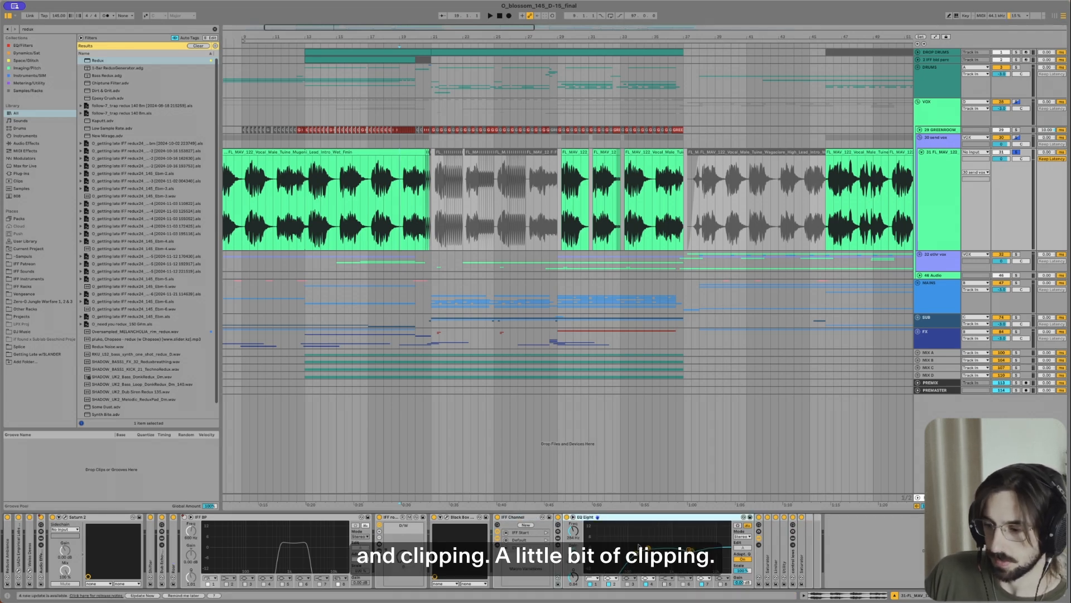
left_click(498, 525)
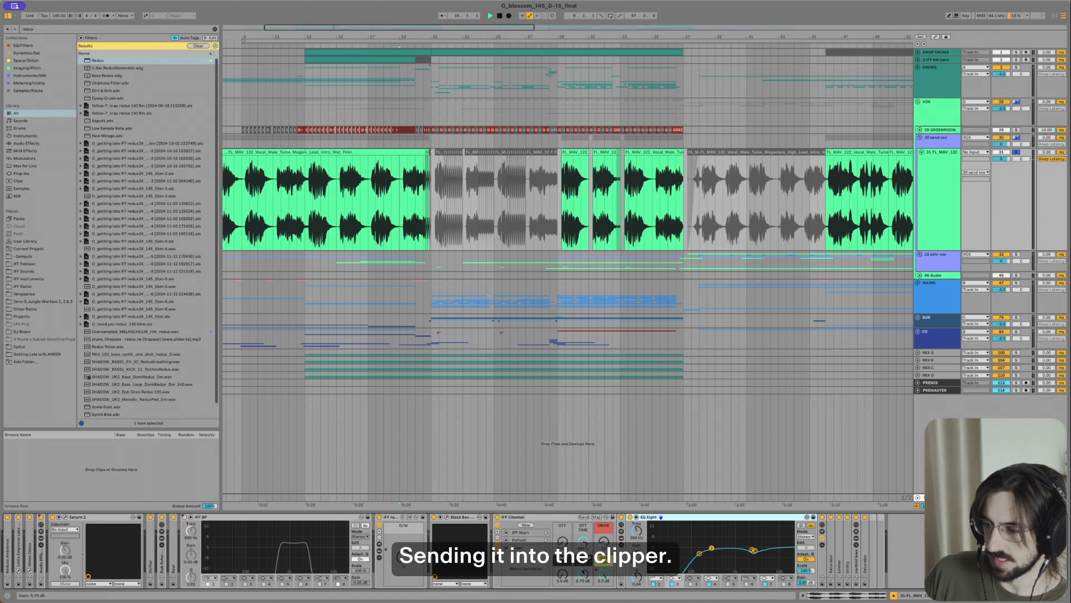
key("space")
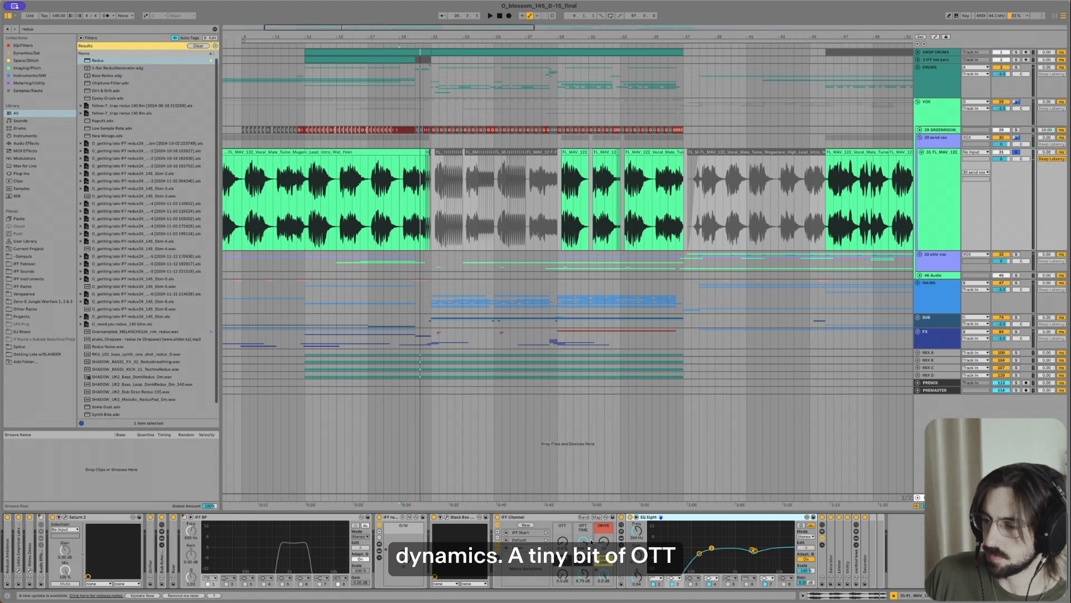
key("space")
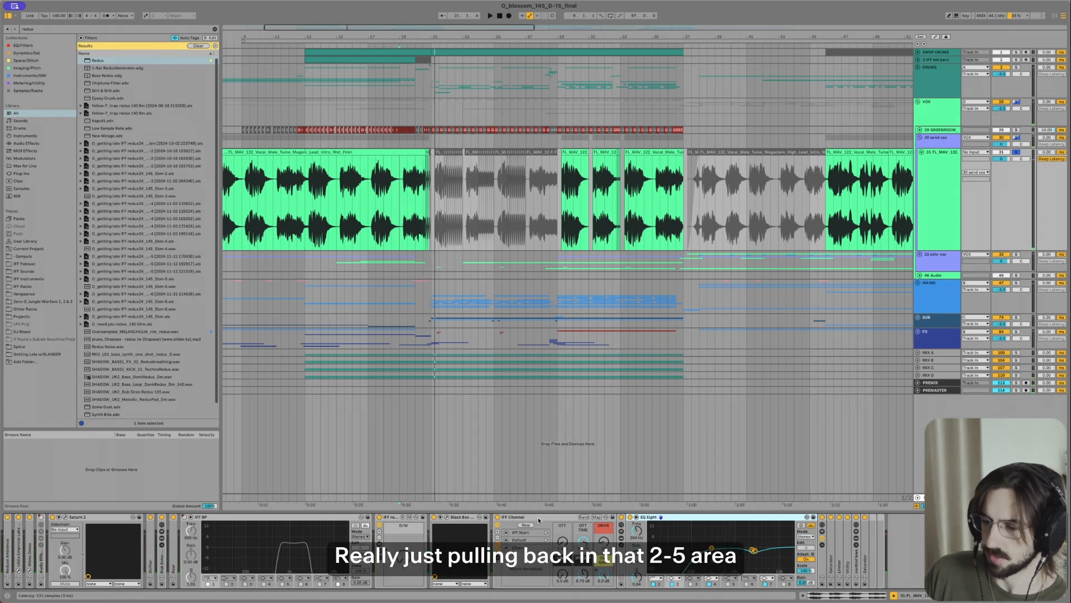
key("Delete")
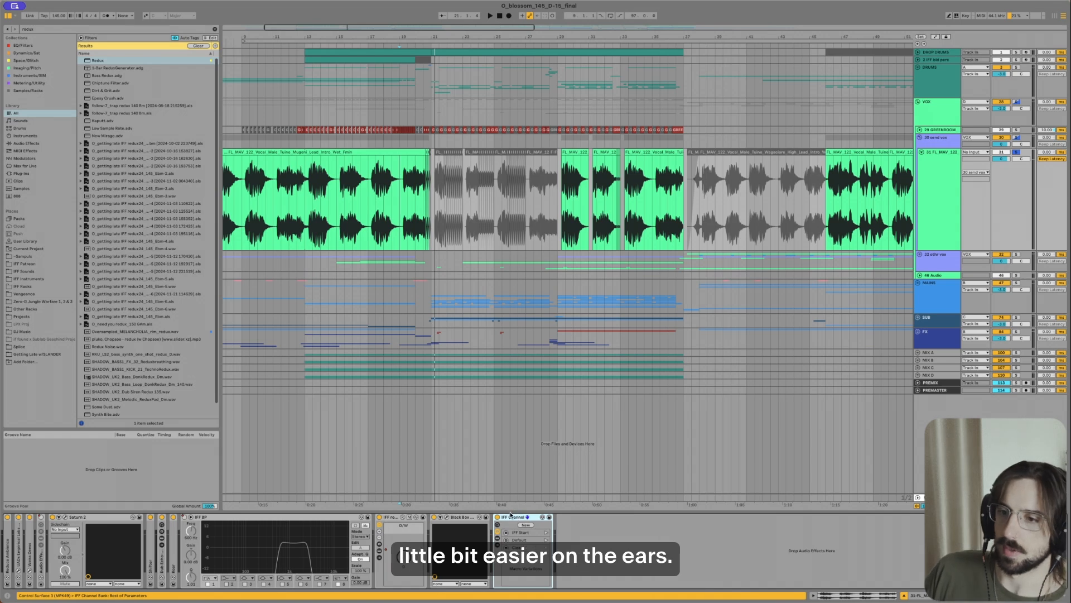
Step: Play track 31's main vocal from bar 47 and examine how its clips are arranged across the song
scroll(384, 223, "down", 3)
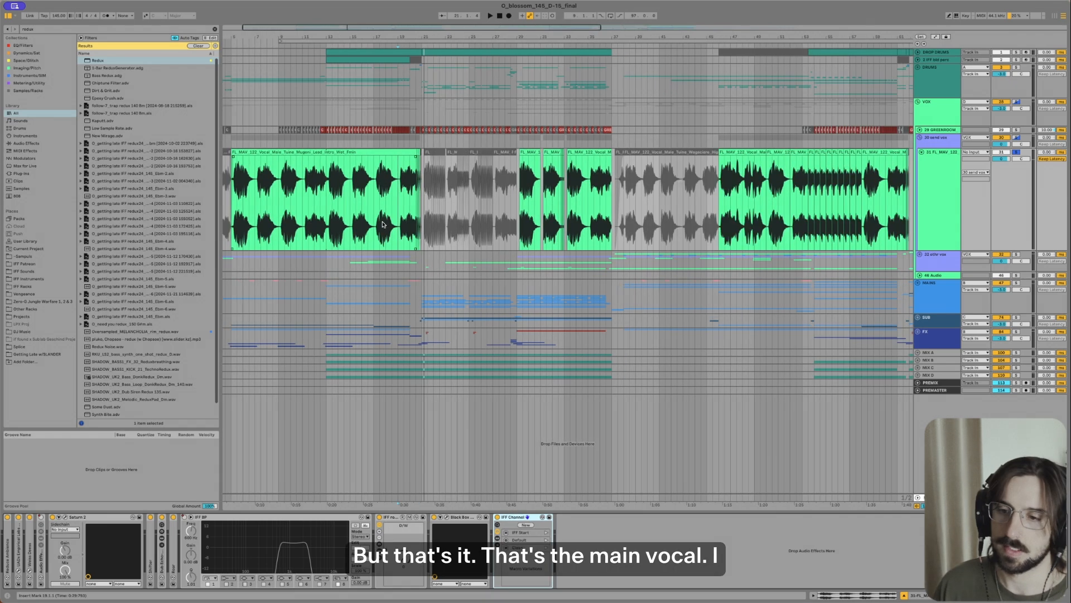
scroll(357, 220, "left", 3)
scroll(323, 216, "down", 2)
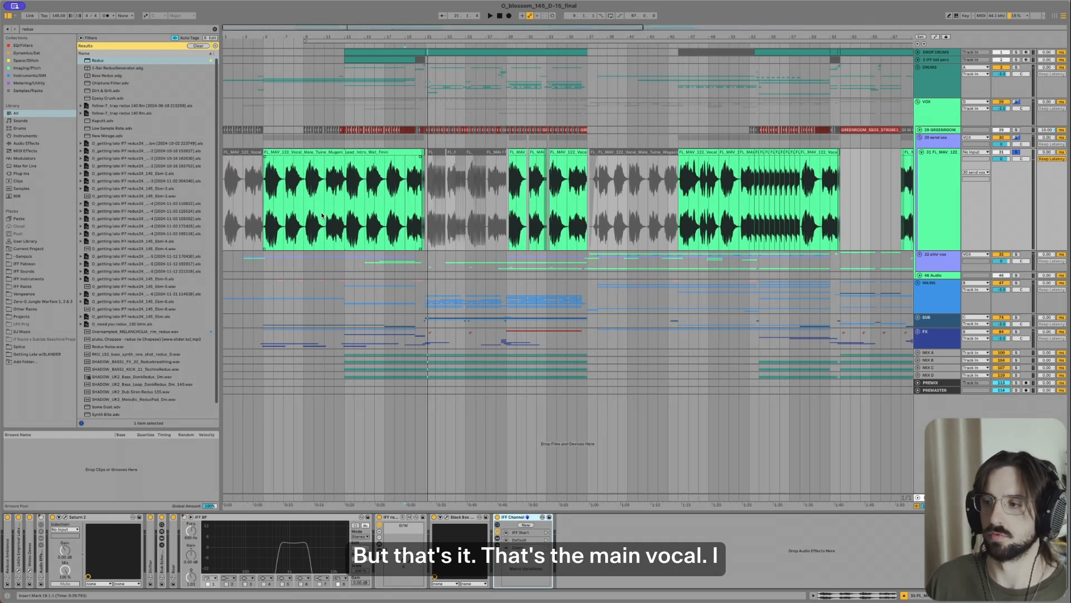
left_click(688, 172)
key("space")
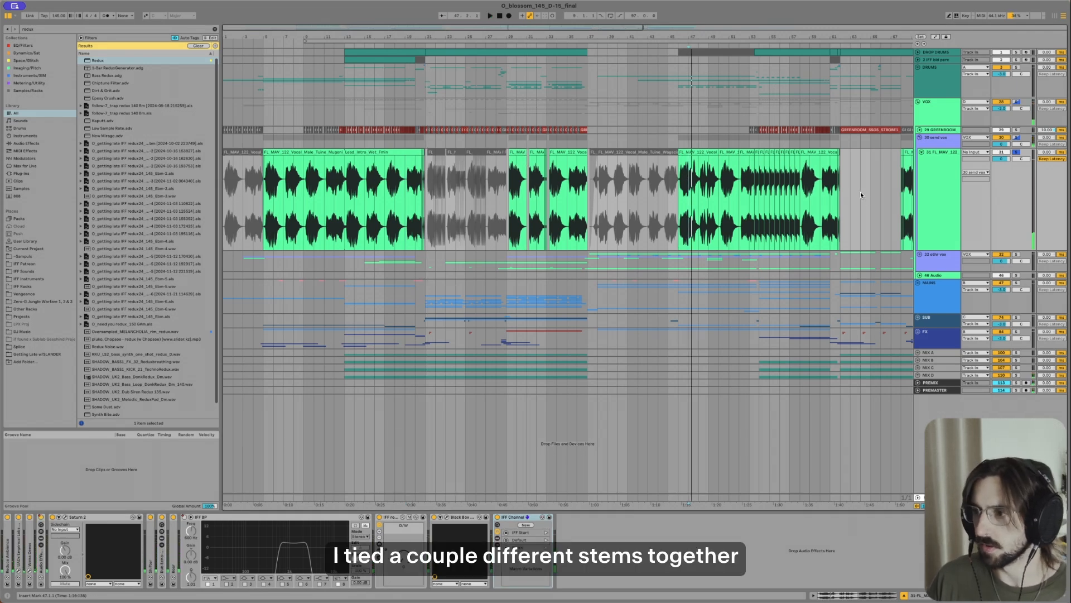
scroll(648, 179, "up", 6)
scroll(775, 169, "down", 2)
scroll(756, 176, "right", 4)
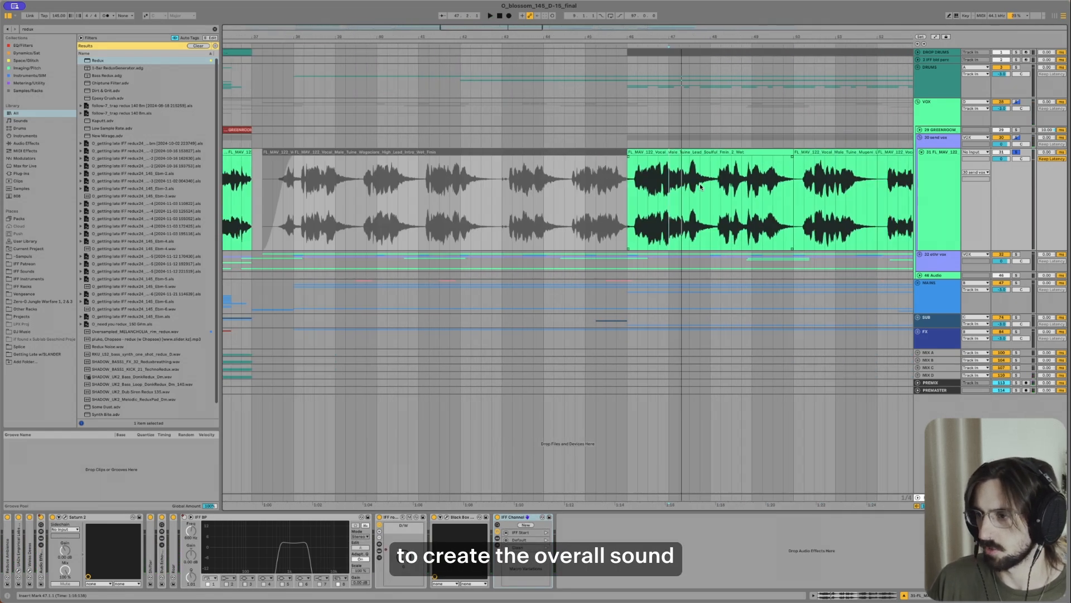
scroll(369, 183, "down", 8)
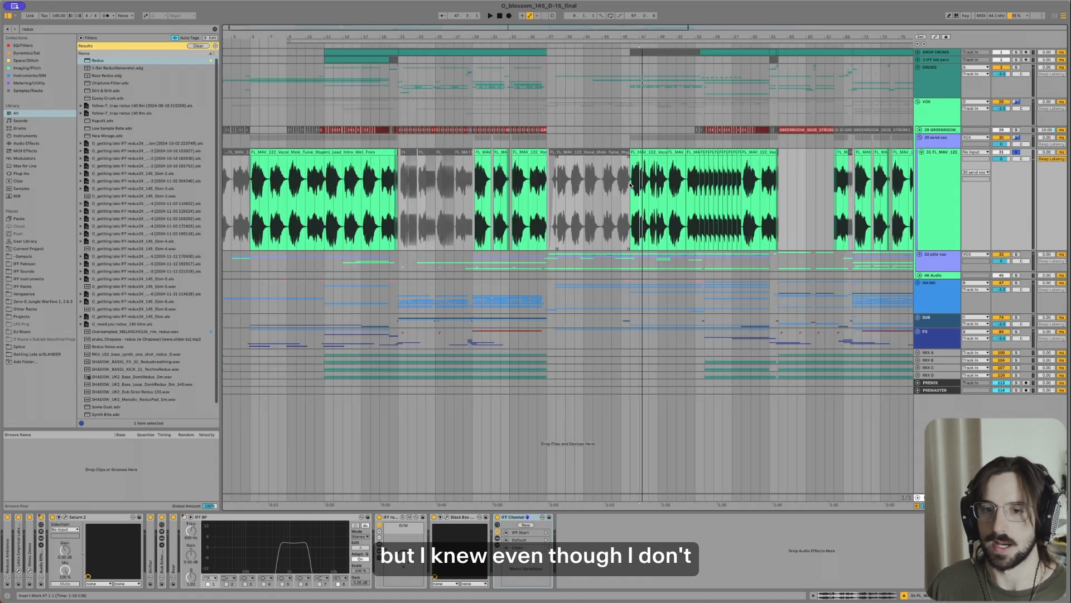
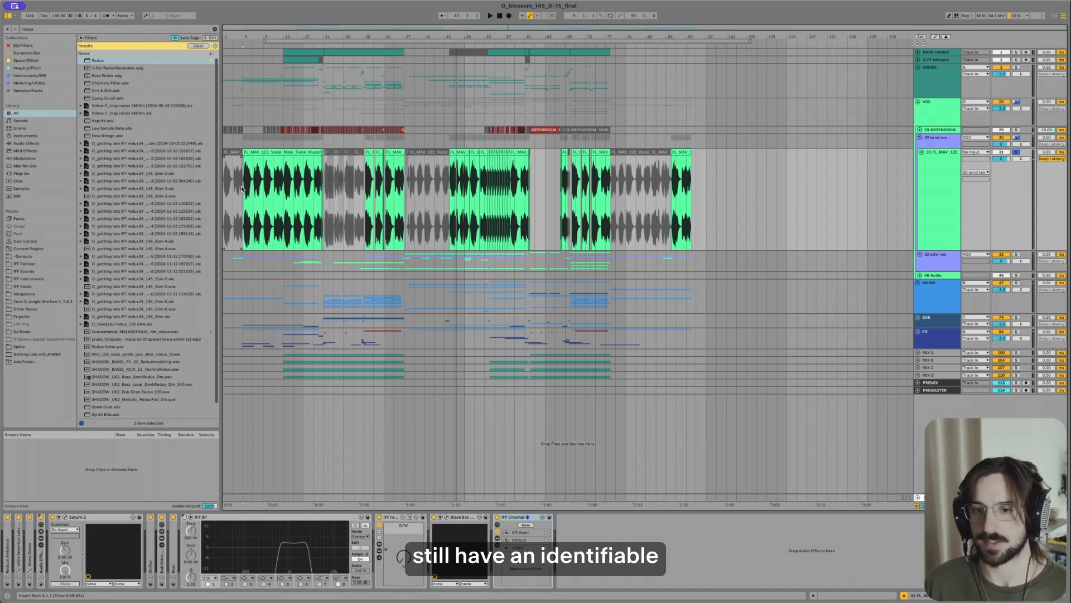
Step: Compare track 31's vocal sections by playing the main chorus at bar 5 and locating its repeat around bar 46
left_click_drag(244, 190, 280, 179)
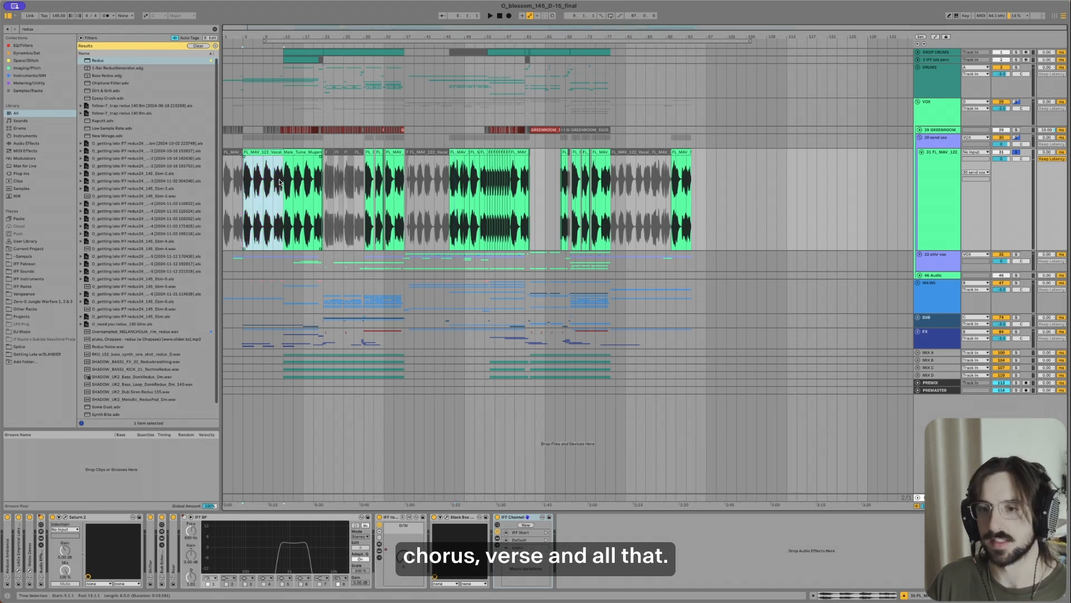
left_click(464, 171)
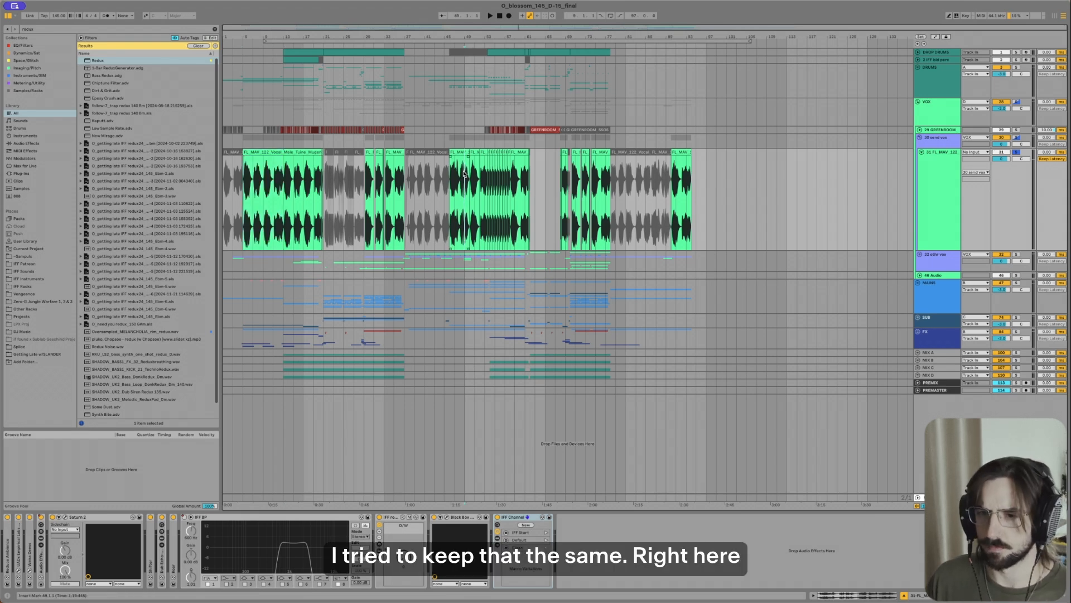
left_click(246, 179)
key("space")
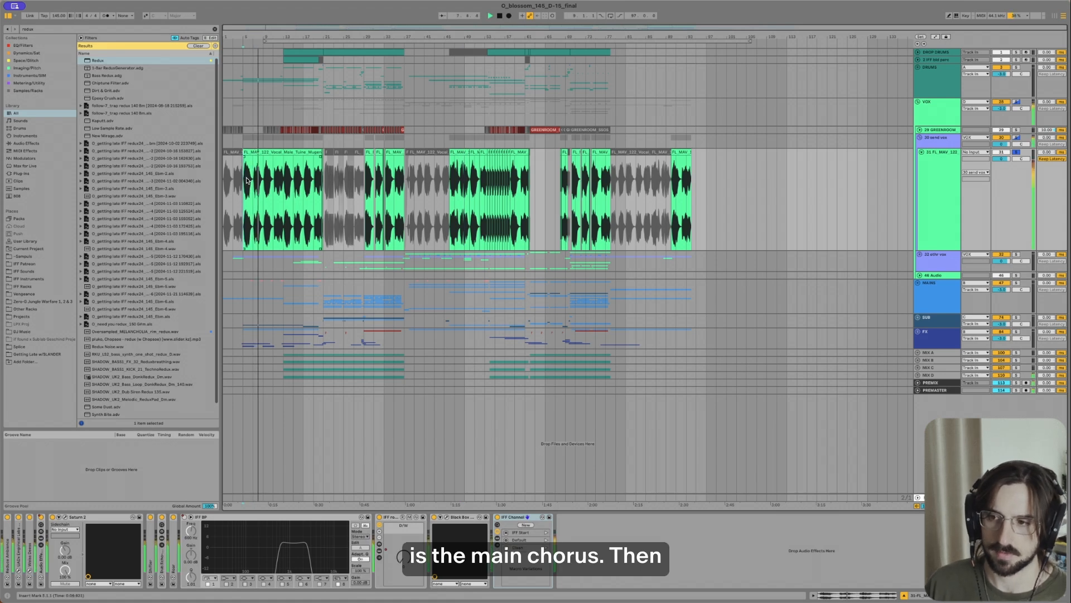
left_click(449, 192)
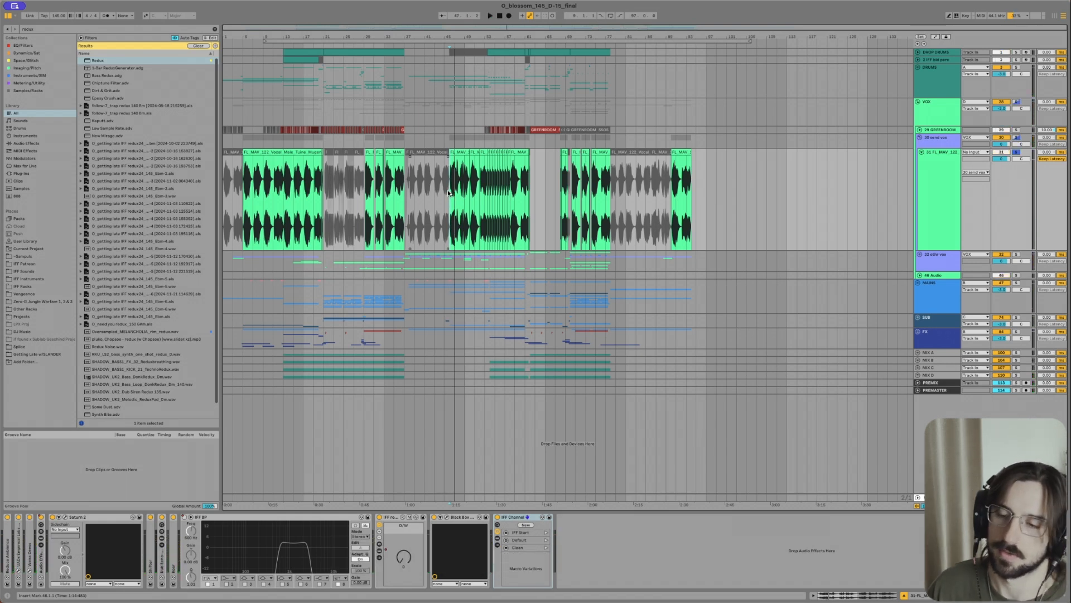
Step: Collapse track 31's lane, unfold the othr vox group, and play it from bar 3
left_click(317, 222)
scroll(256, 215, "down", 5)
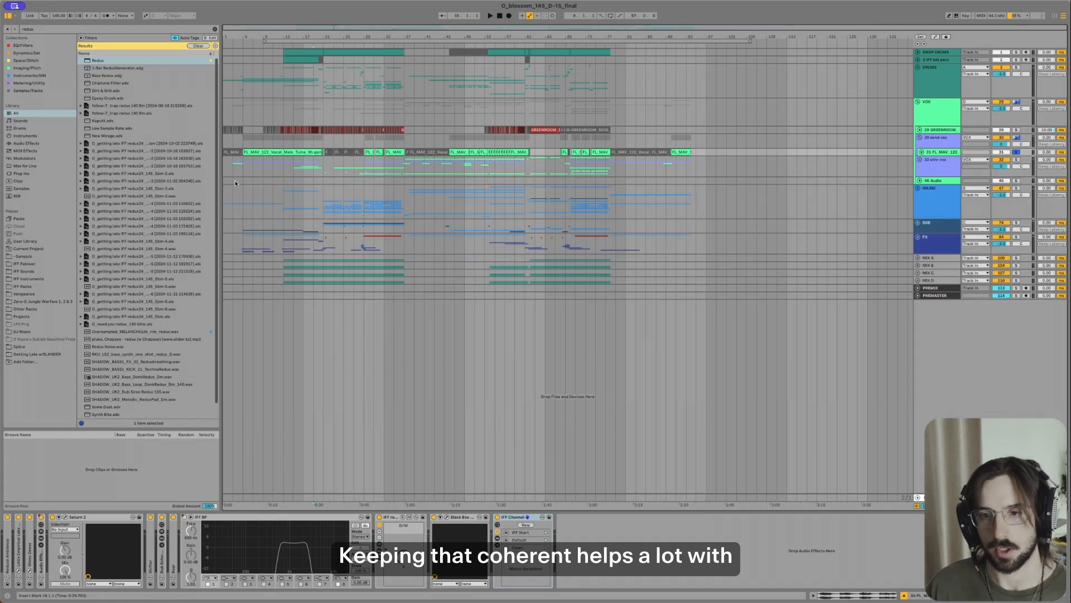
scroll(223, 153, "up", 3)
scroll(235, 162, "up", 3)
left_click(255, 168)
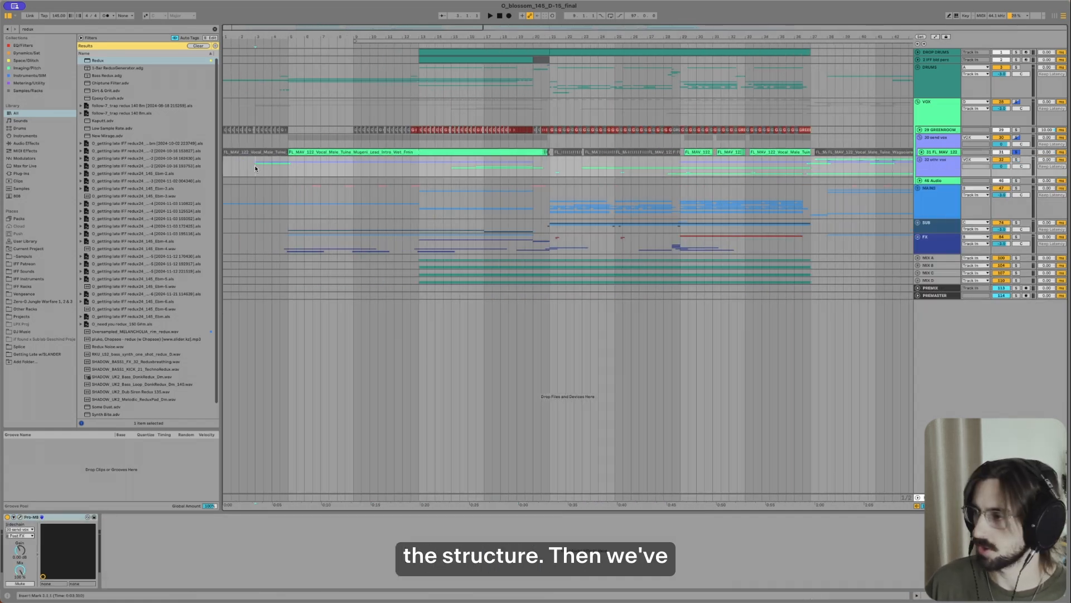
key("u")
key("space")
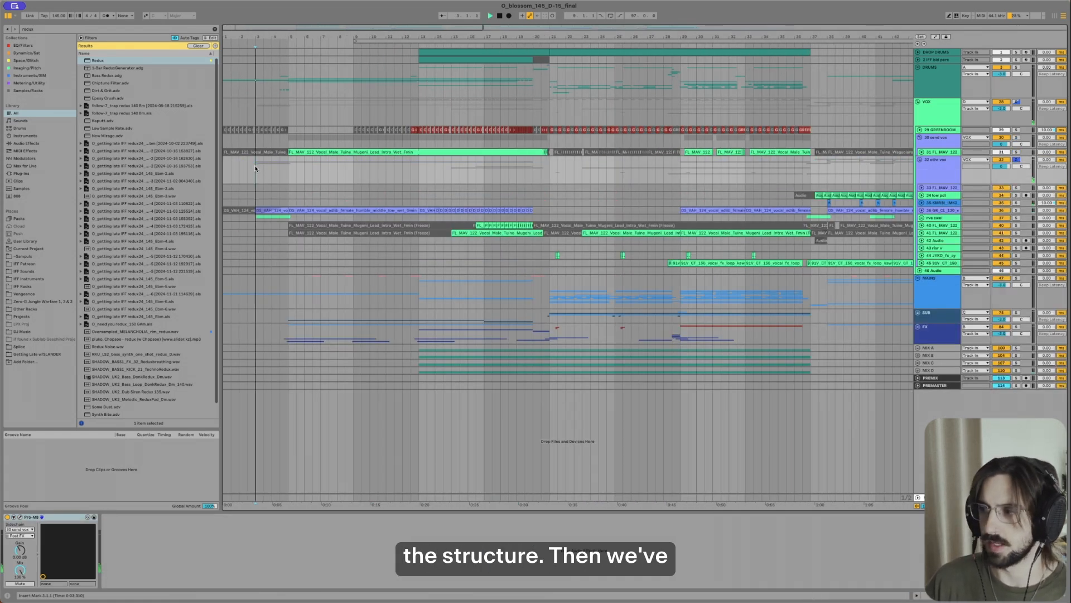
Step: Enlarge track 36's waveform lane and show the reverse swell tracks' clips during playback
scroll(264, 212, "up", 1)
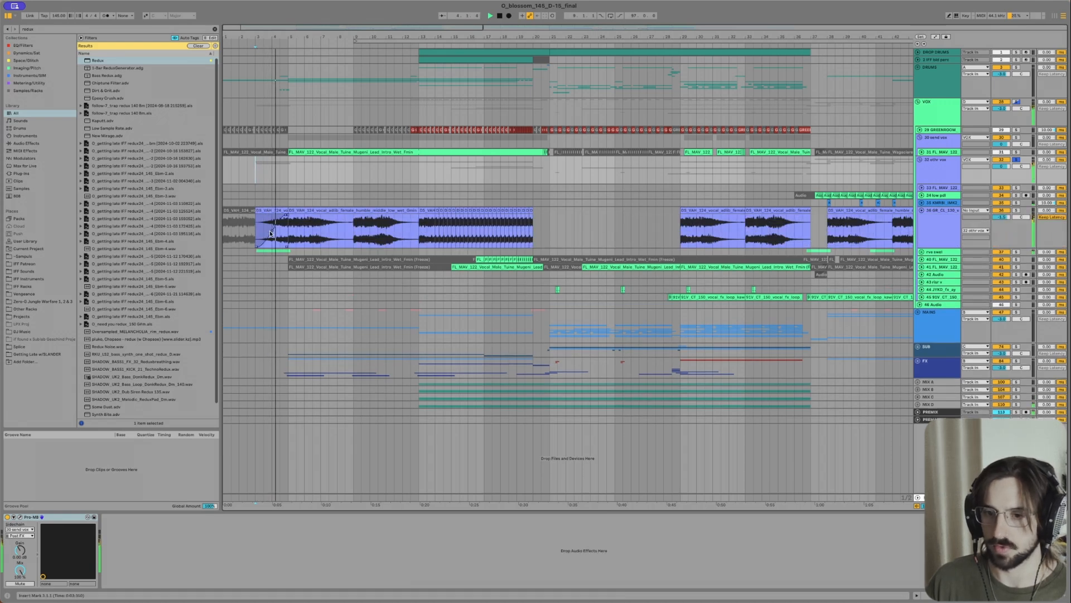
scroll(273, 253, "up", 1)
scroll(279, 271, "up", 1)
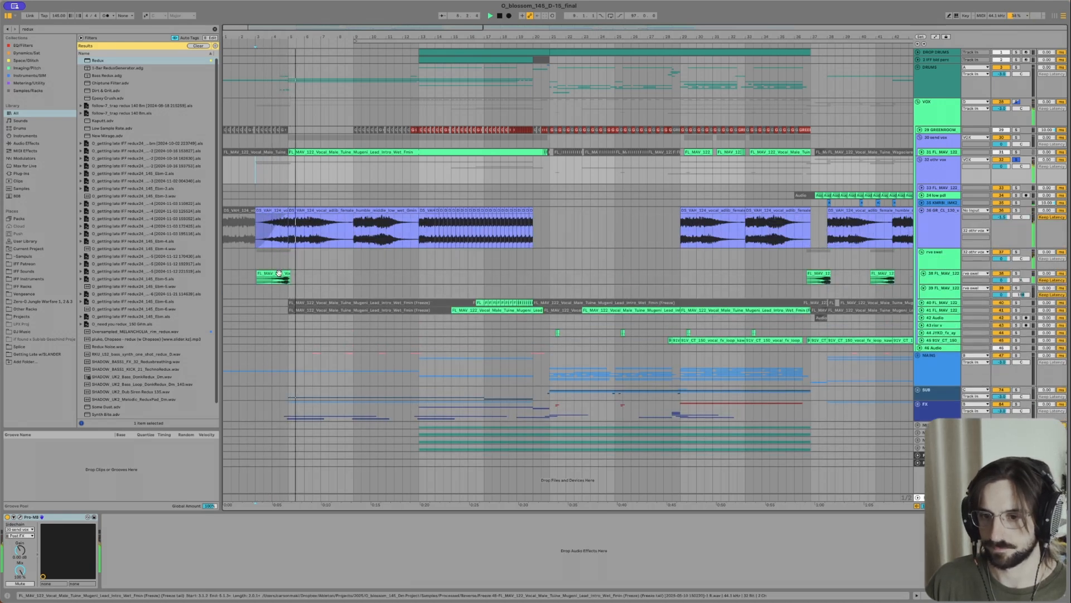
Step: Examine track 36's female ad-lib clips between bars 5 and 13 during playback, with its effect chain shown
left_click(288, 229)
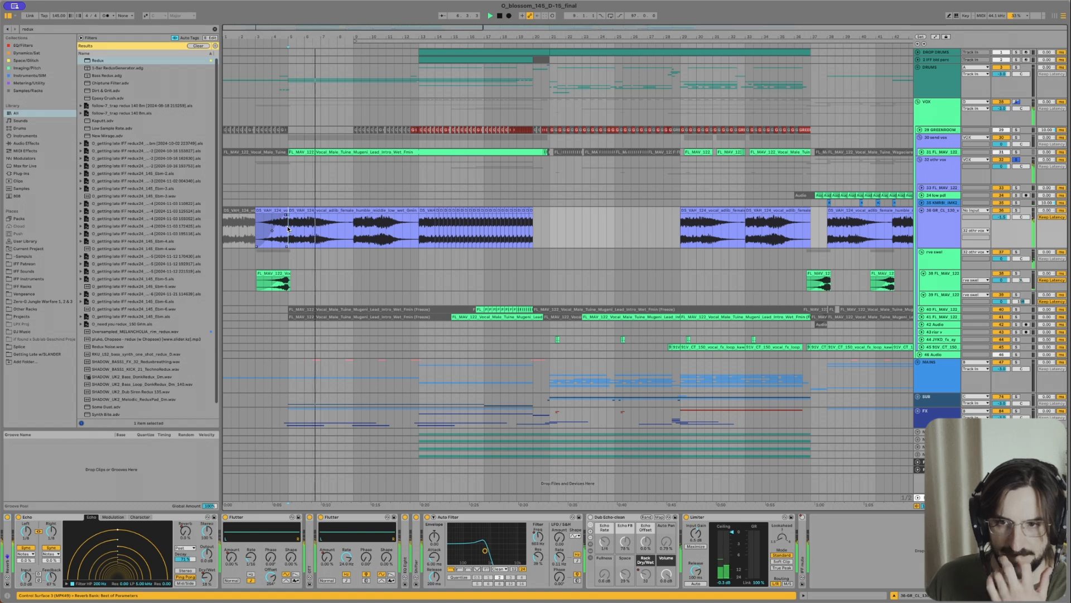
left_click(325, 210)
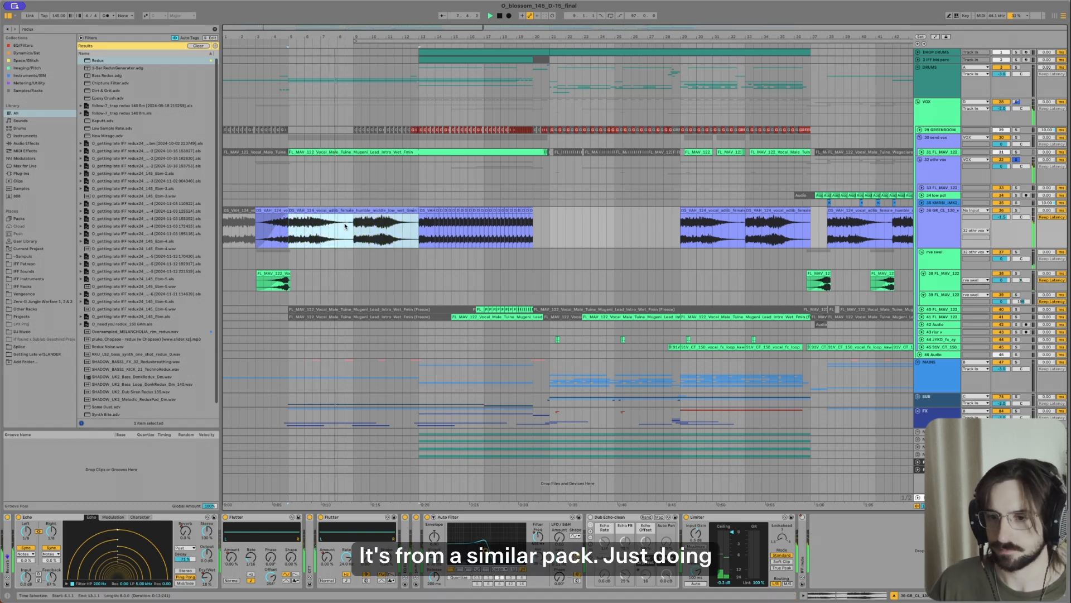
left_click(347, 225)
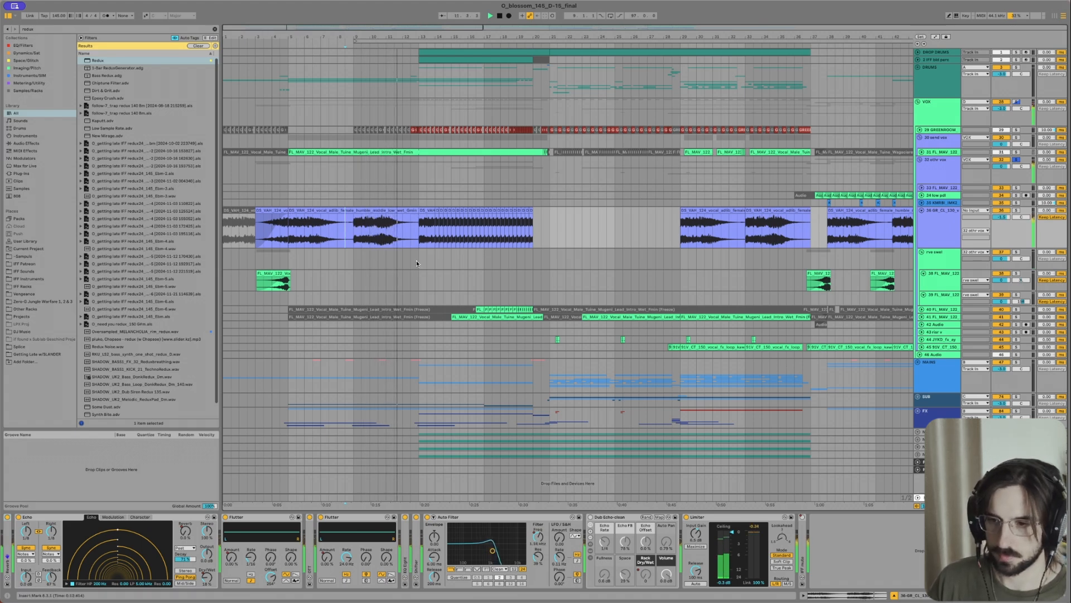
left_click(421, 232)
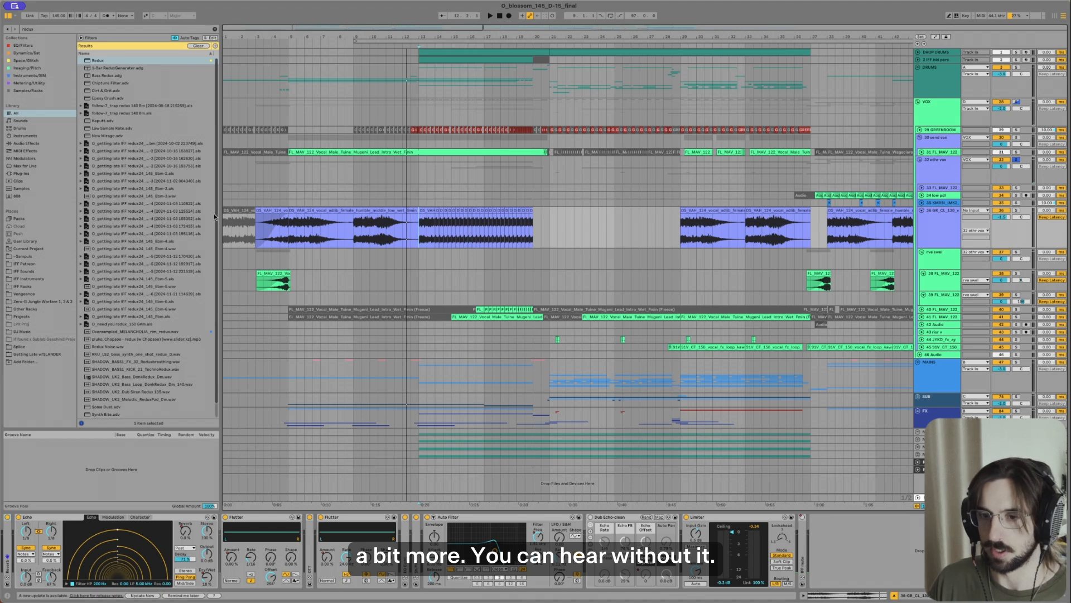
Step: Play the full arrangement from bar 5 without the vocal solo to check track 36's contribution
left_click(306, 235)
key("space")
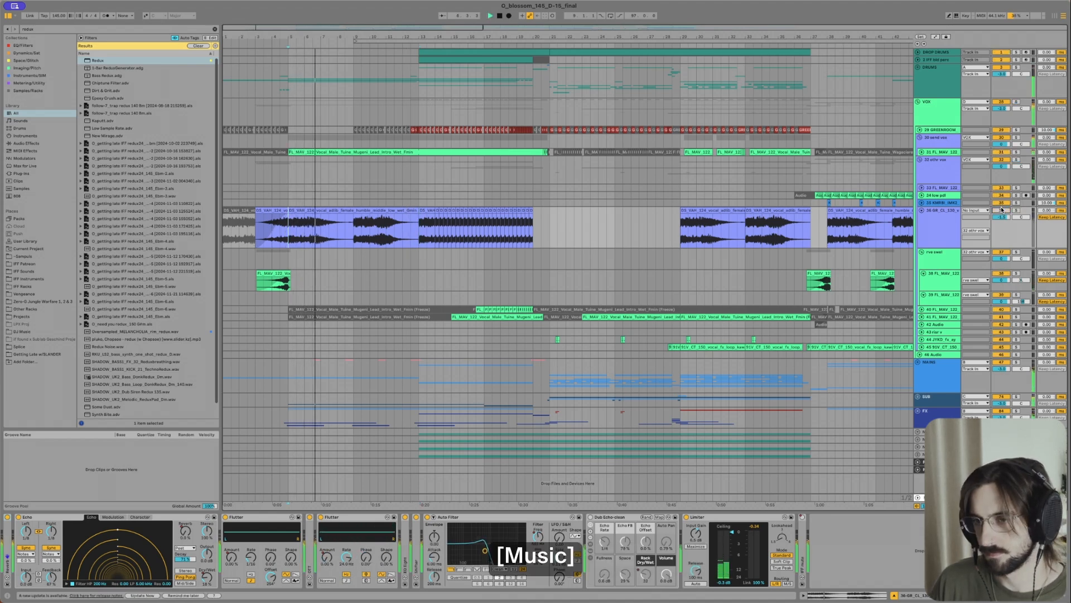
Step: Play the intro while switching the female adlib vocal on track 36 off and on to compare the mix
key("space")
left_click(1001, 211)
key("space")
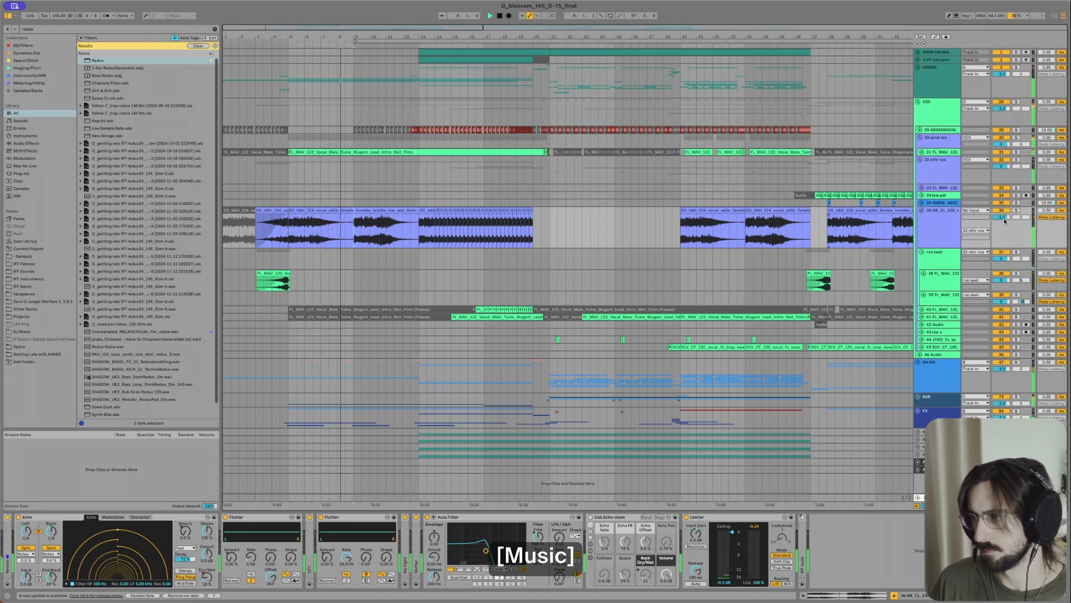
key("space")
key("space")
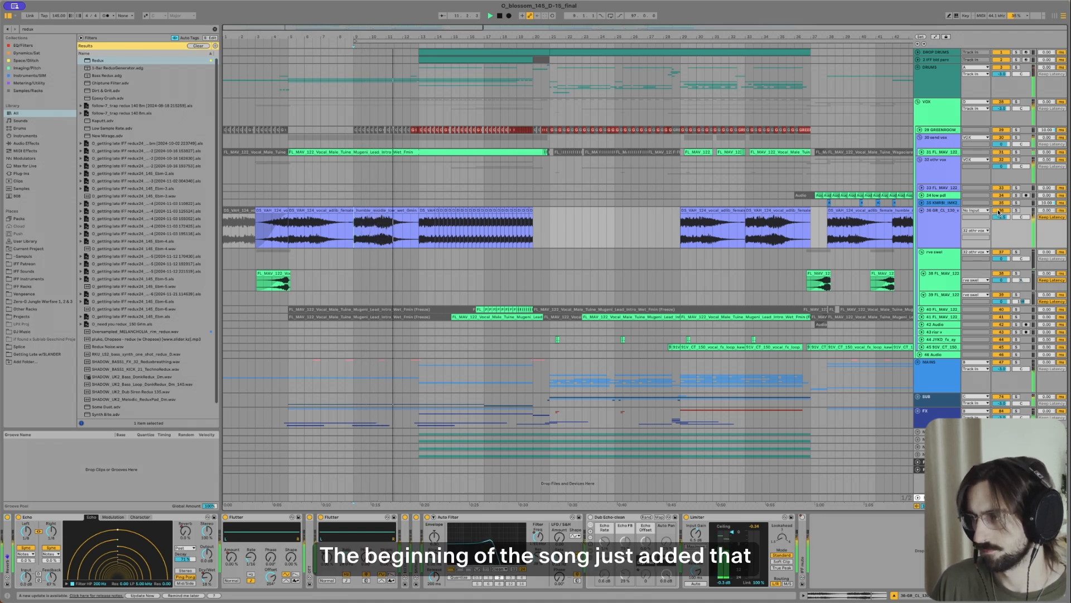
key("space")
key("space")
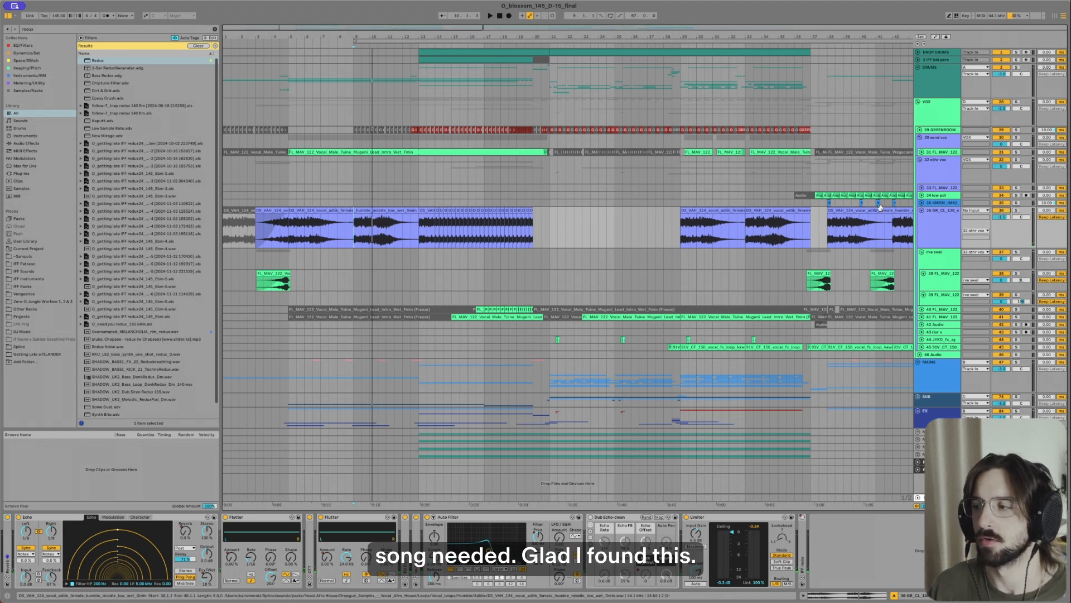
Step: Audition the reversed vocal swell clip around bar 4 in solo, including its lead-in to the main vocal
left_click(281, 285)
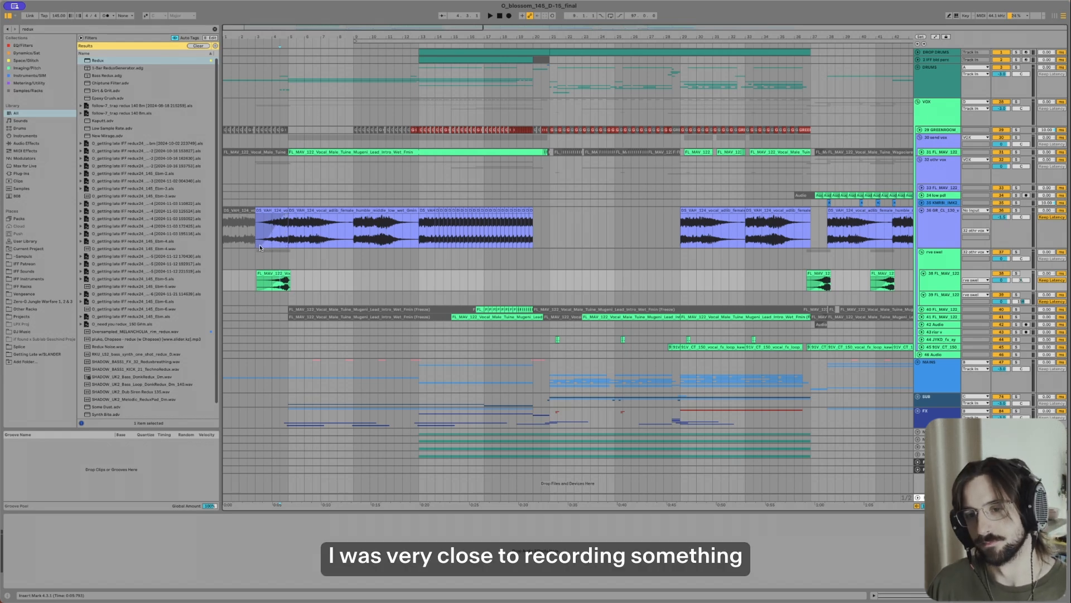
scroll(275, 232, "down", 3)
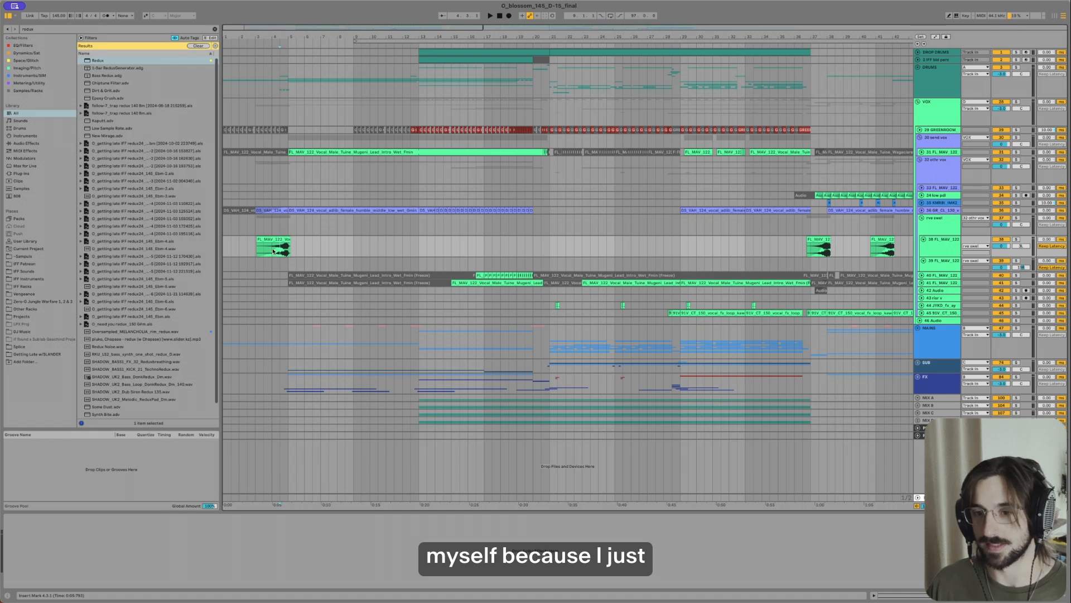
scroll(277, 253, "up", 2)
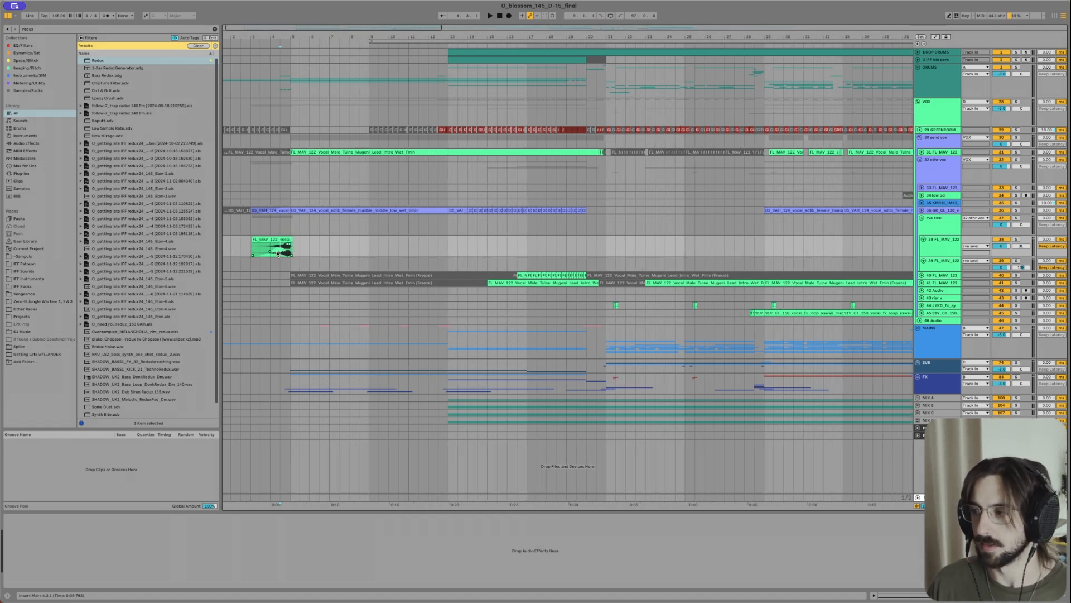
key("space")
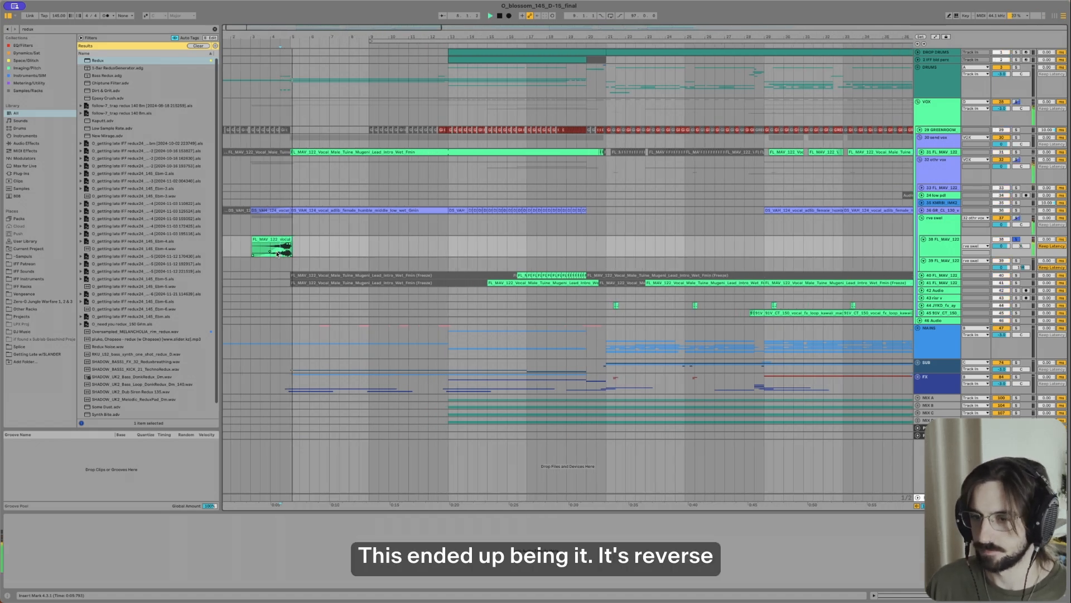
scroll(262, 246, "down", 4)
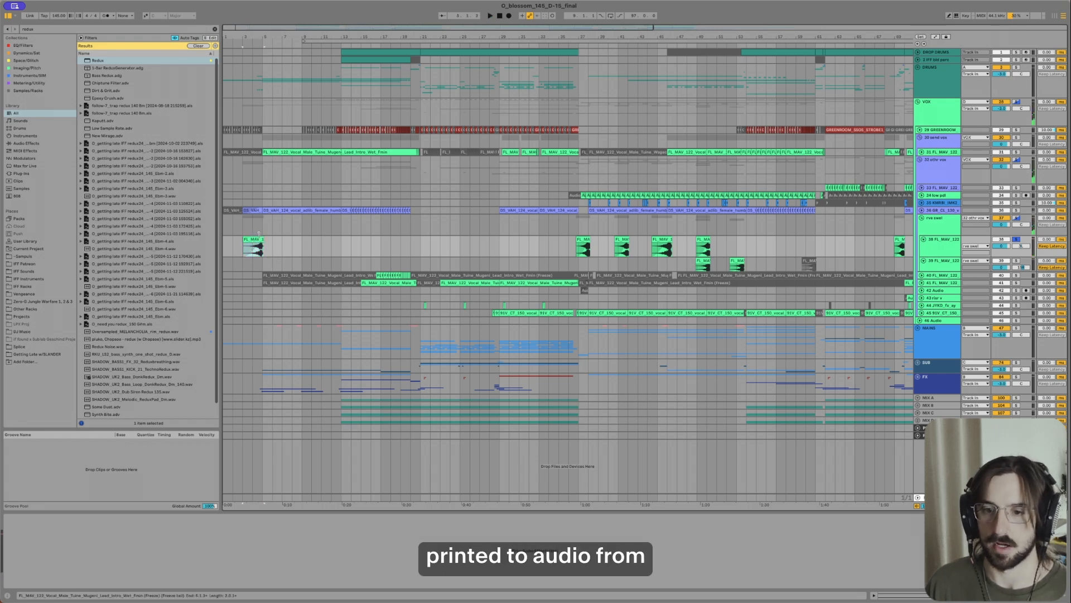
scroll(271, 252, "up", 5)
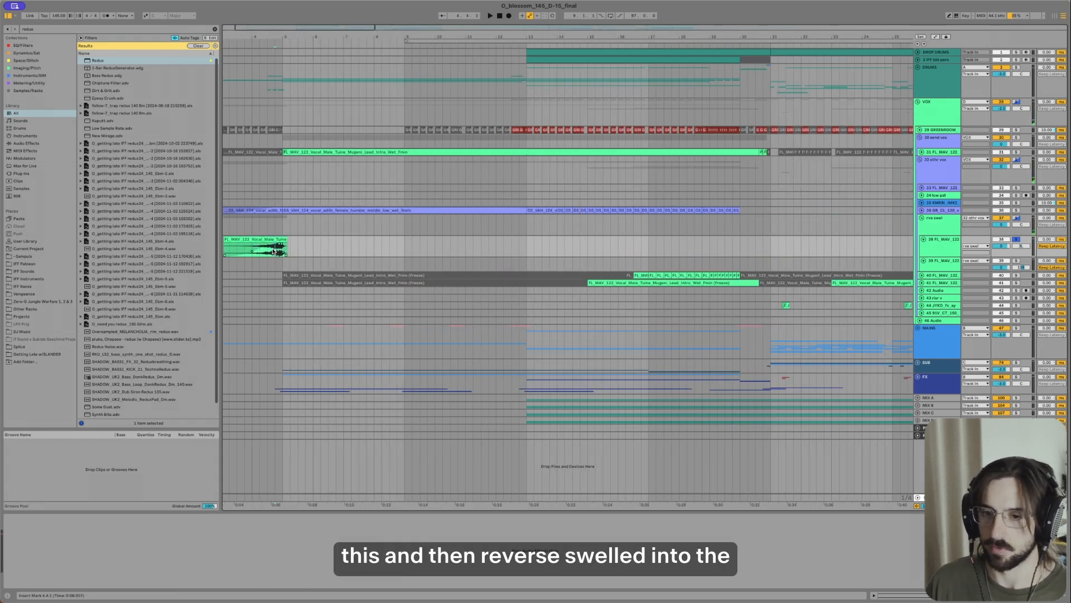
key("space")
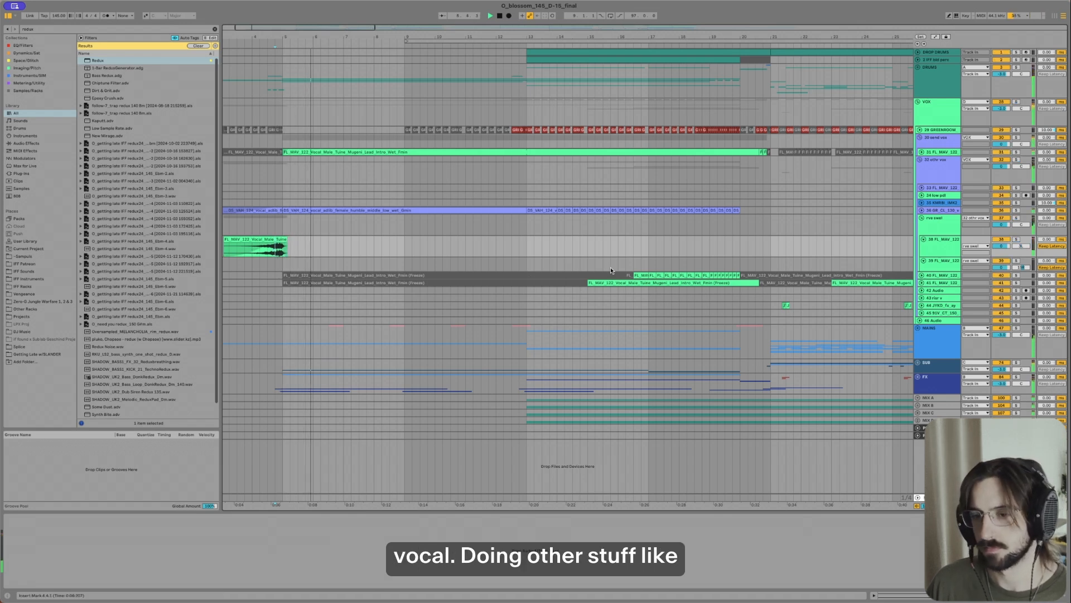
Step: Enlarge vocal tracks 40 and 41 and audition track 40's chopped riser clips in solo from about bar 16
scroll(601, 275, "up", 2)
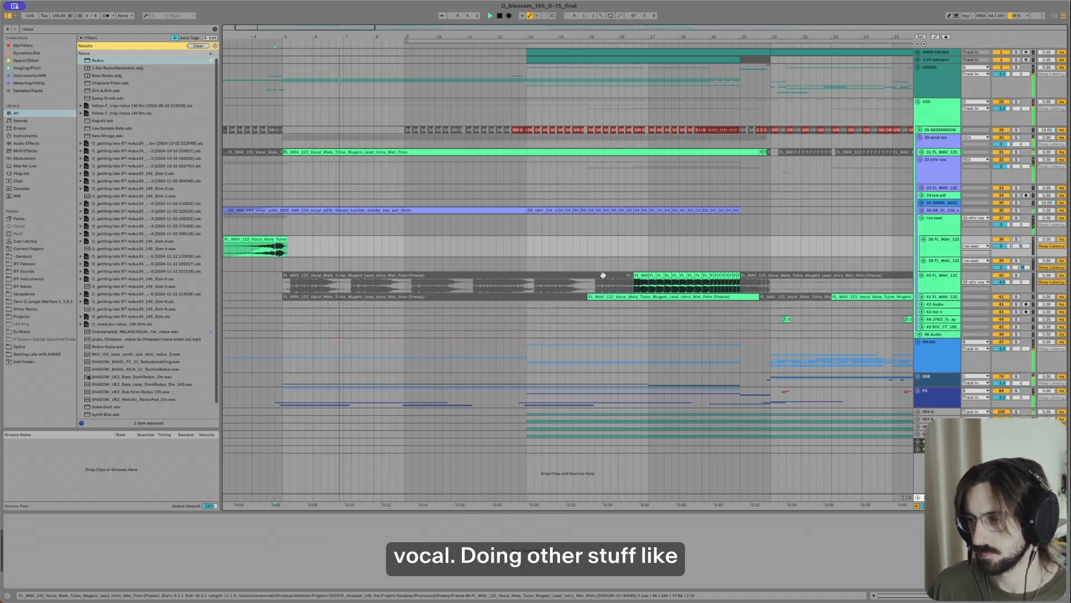
scroll(619, 297, "up", 2)
key("space")
left_click(627, 290)
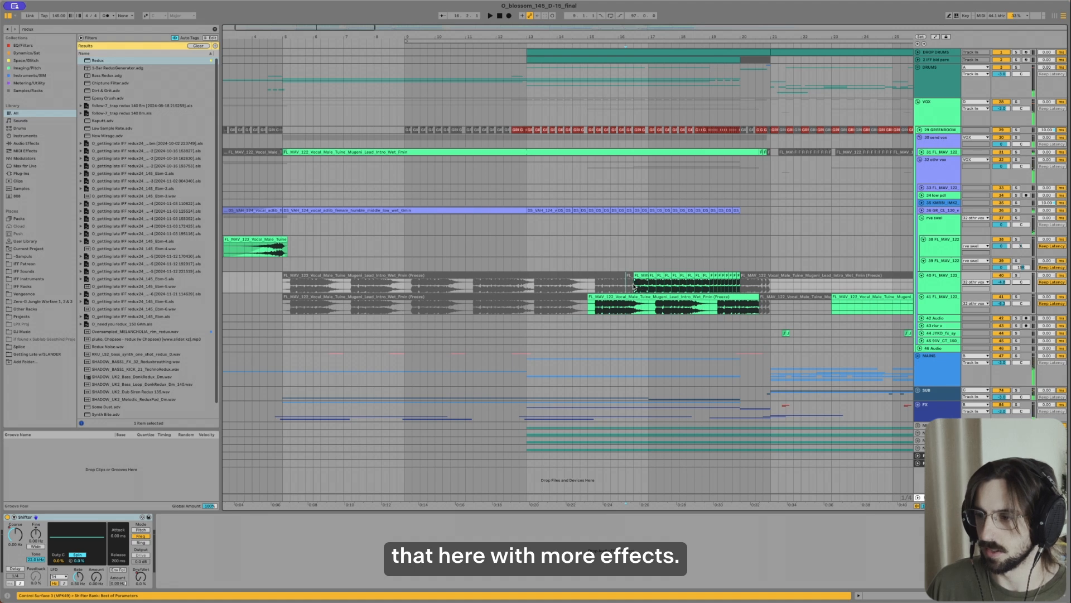
key("space")
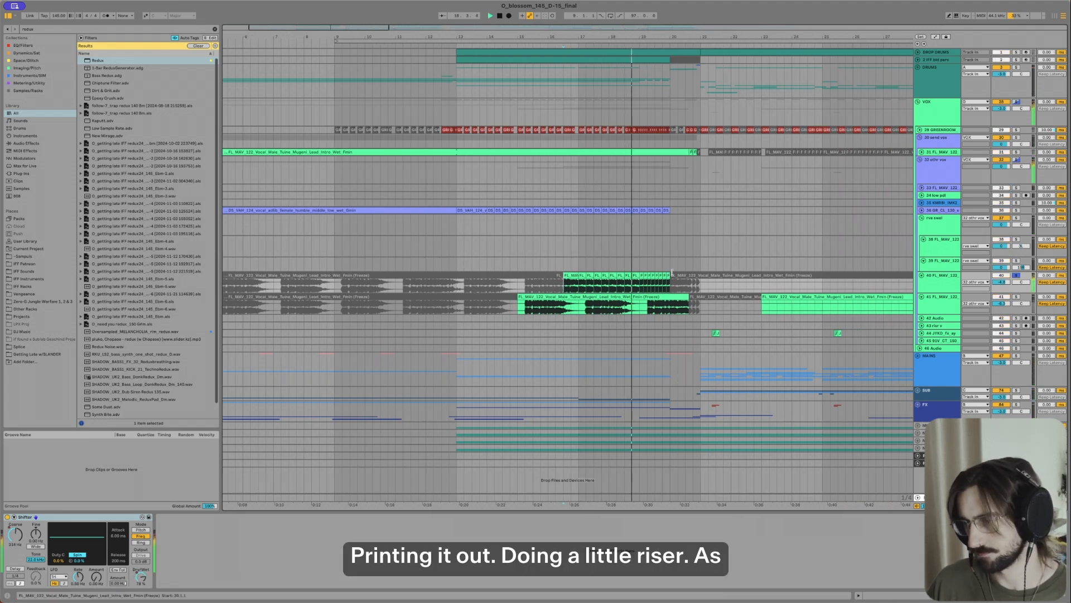
Step: Enlarge main vocal track 31 and audition the frozen vocal layer on track 41 in solo from bar 15
left_click(524, 306)
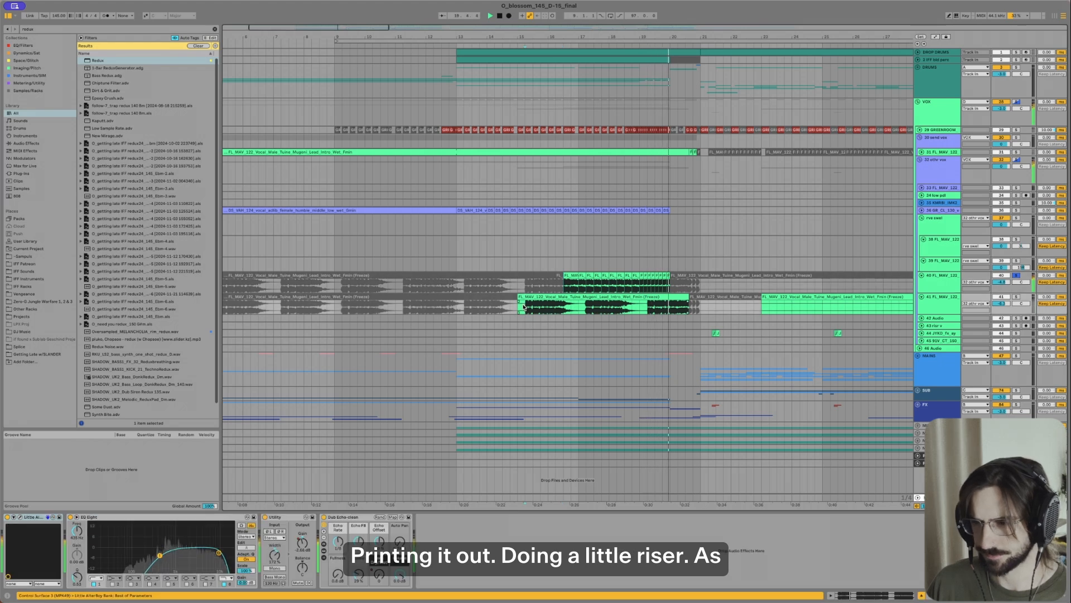
scroll(605, 151, "up", 1)
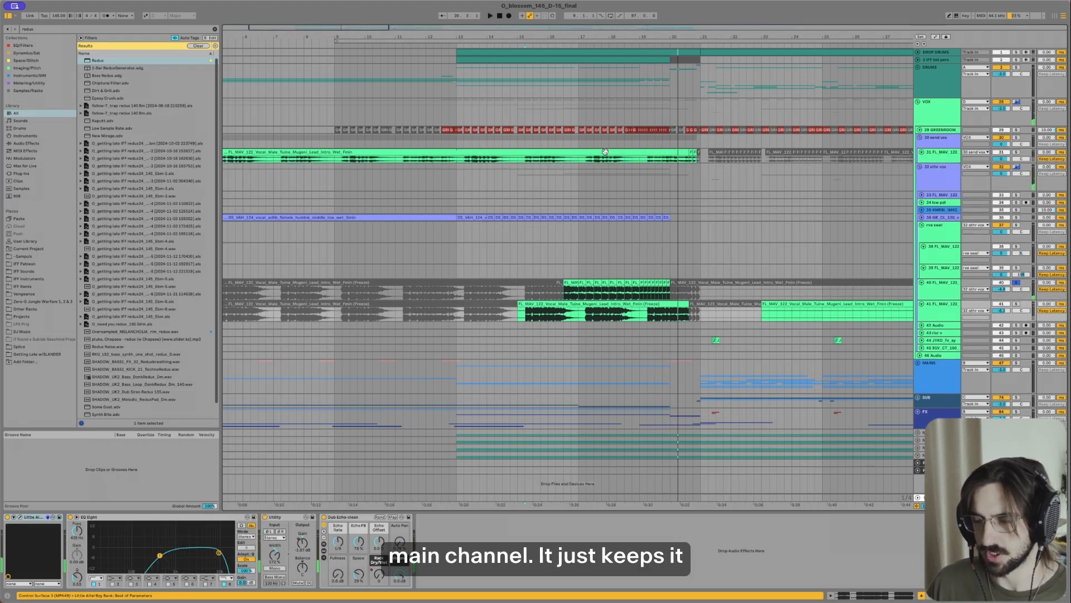
key("space")
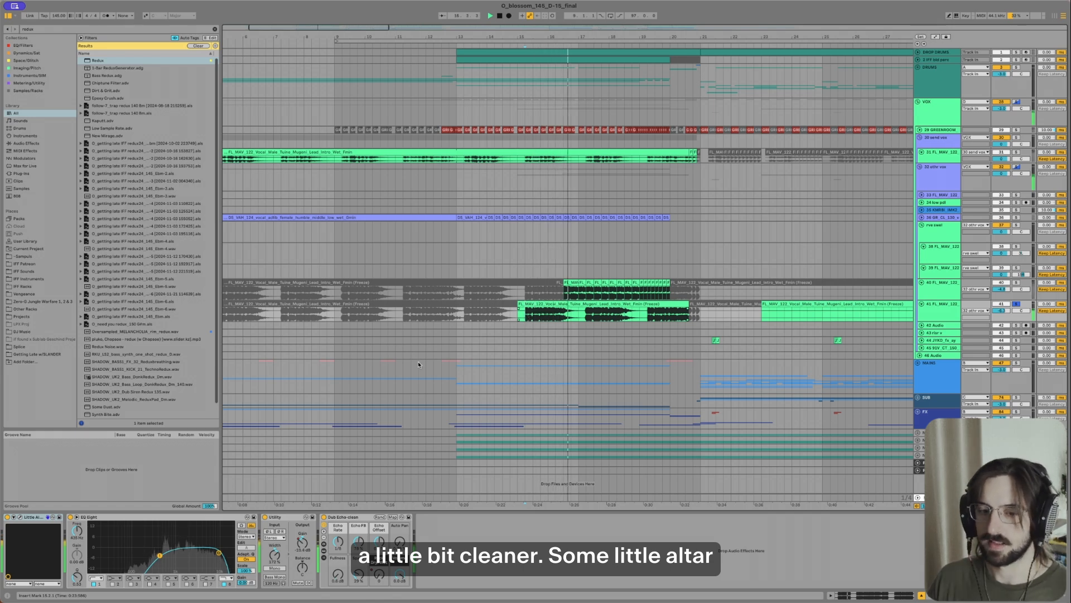
Step: Inspect the Little AlterBoy settings on track 41, close the plug-in window, fold tracks 40 and 41, and stop playback
left_click(20, 518)
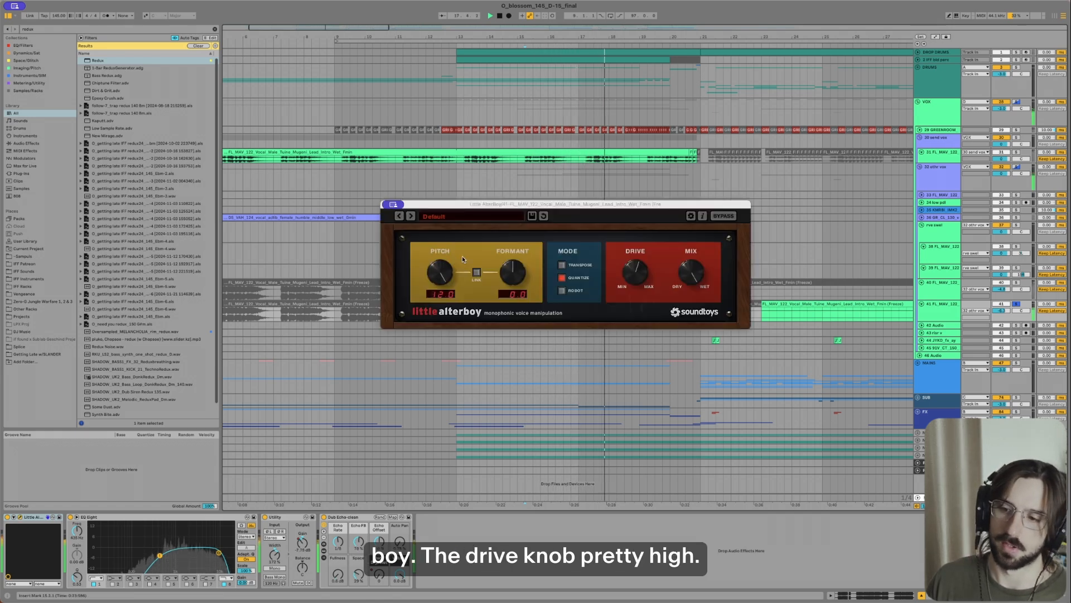
left_click(393, 205)
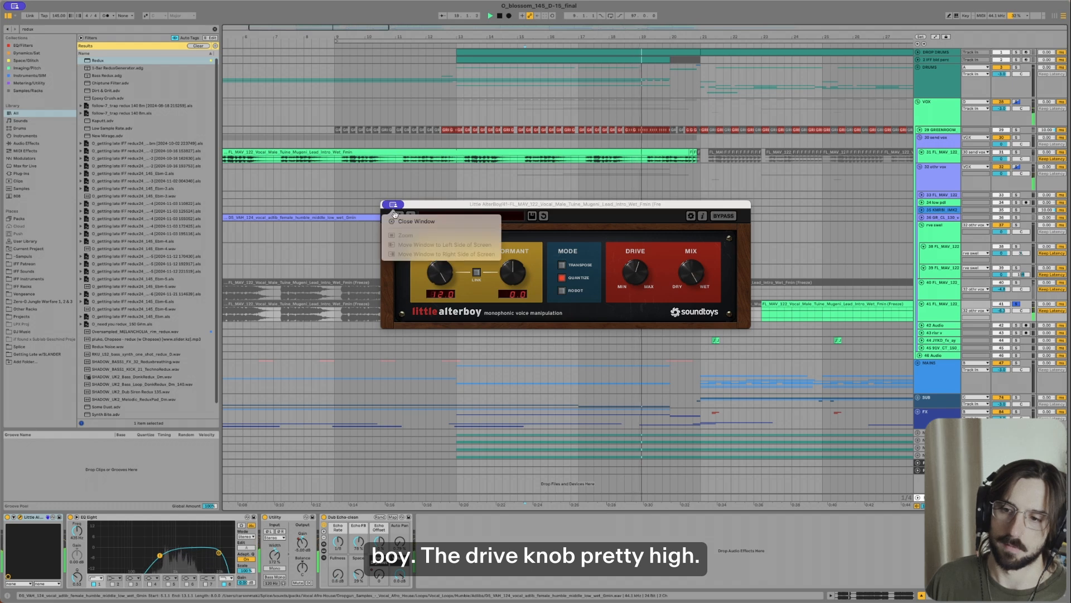
left_click(398, 219)
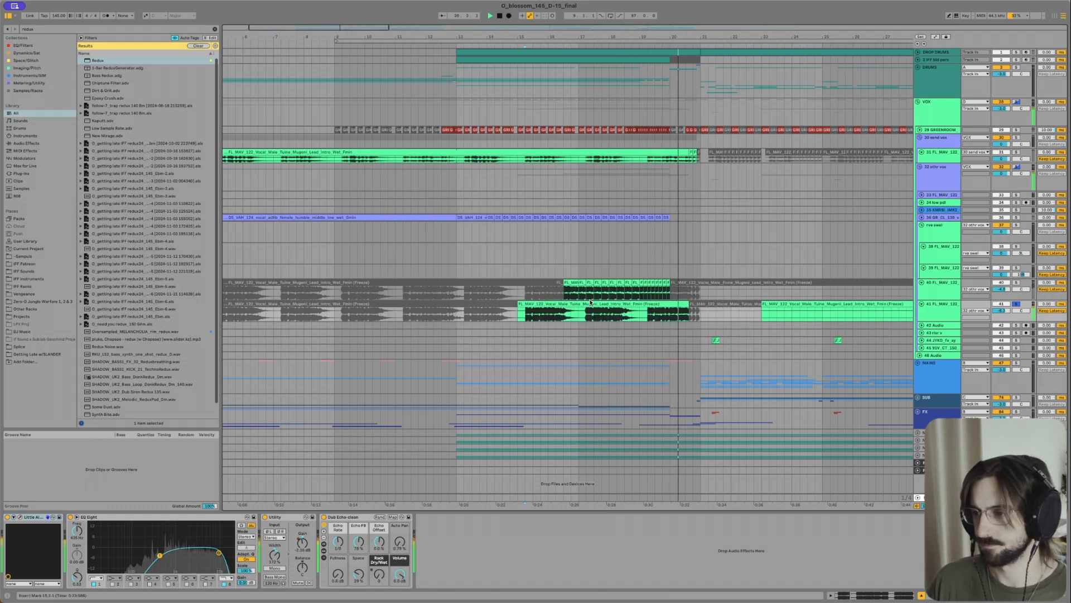
scroll(604, 307, "down", 5)
scroll(607, 290, "down", 5)
key("space")
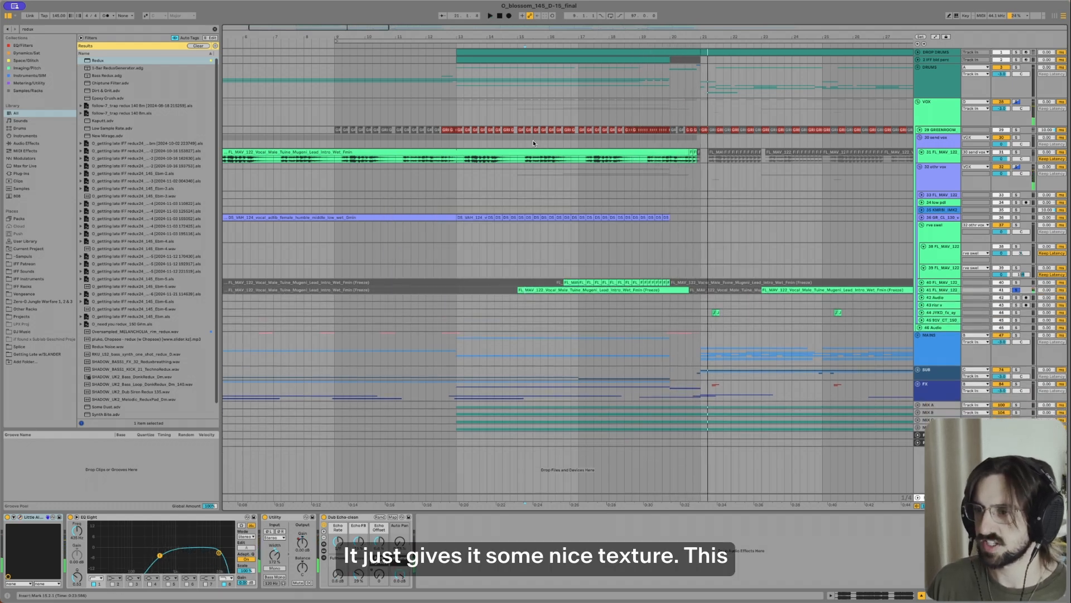
Step: Audition the whole VOX group in solo through the build-up and fold the swell tracks 38 and 39
left_click(532, 142)
left_click(527, 112)
key("space")
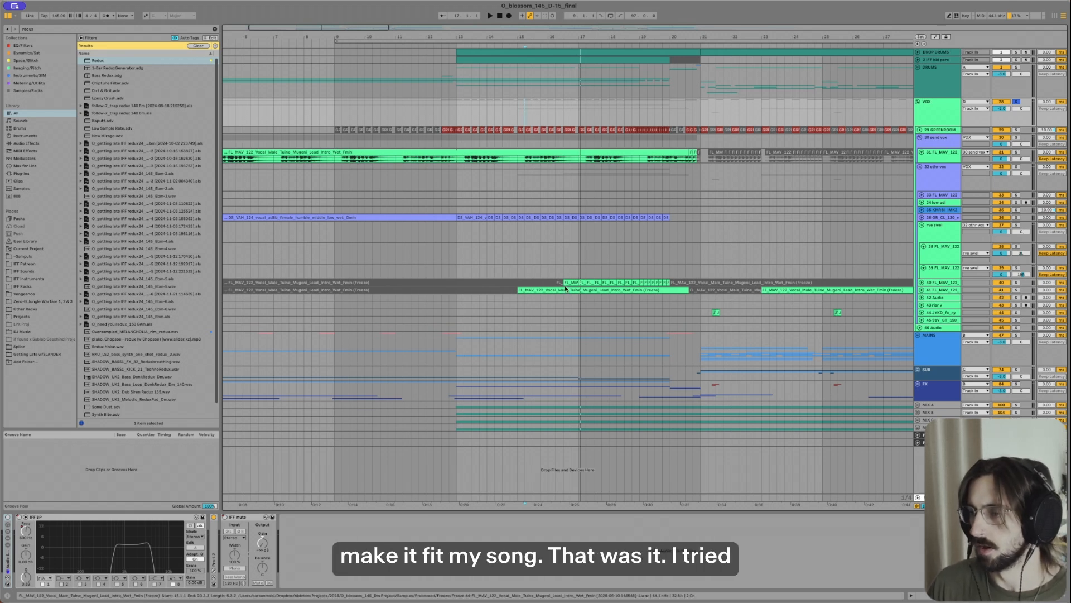
scroll(617, 268, "down", 1)
scroll(619, 259, "down", 2)
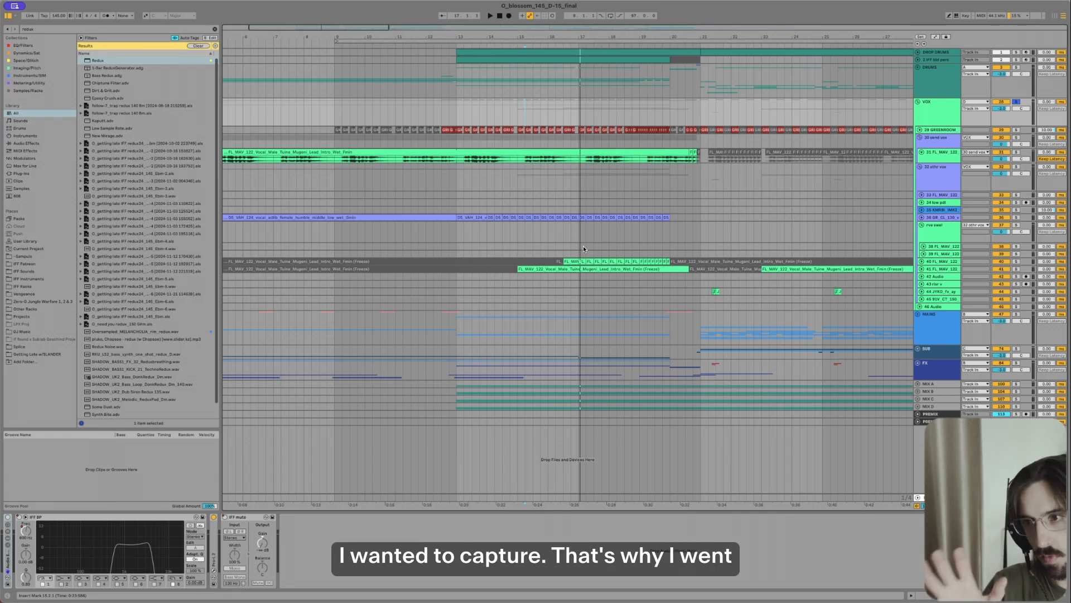
Step: Audition the short vocal FX clips on track 44 in solo from bar 21 and unfold the track's waveforms
left_click(706, 292)
scroll(707, 292, "down", 3)
key("s")
key("space")
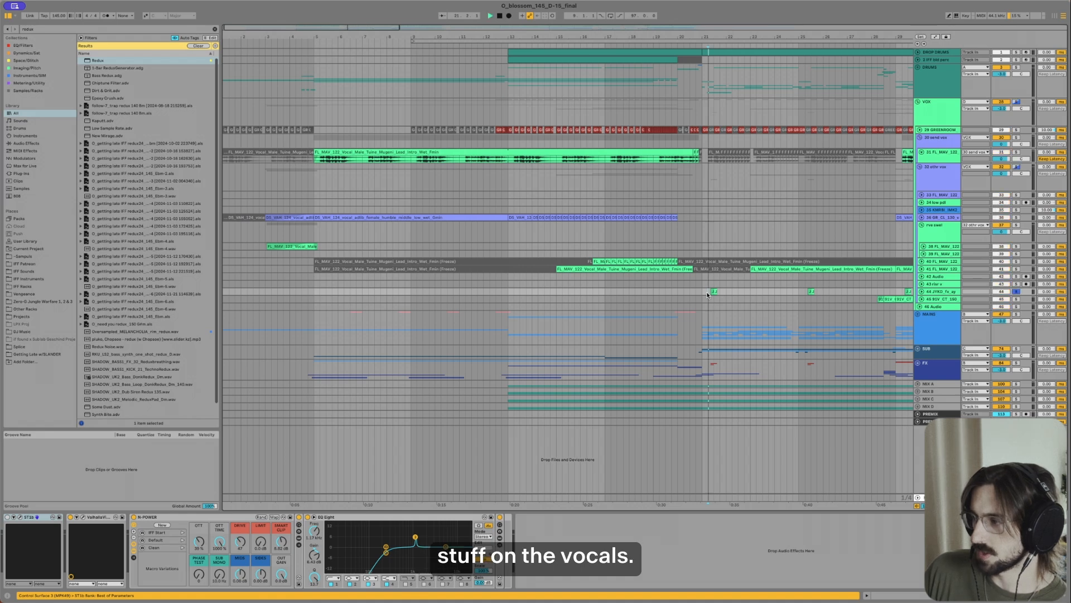
scroll(707, 295, "right", 1)
key("u")
scroll(704, 297, "up", 5)
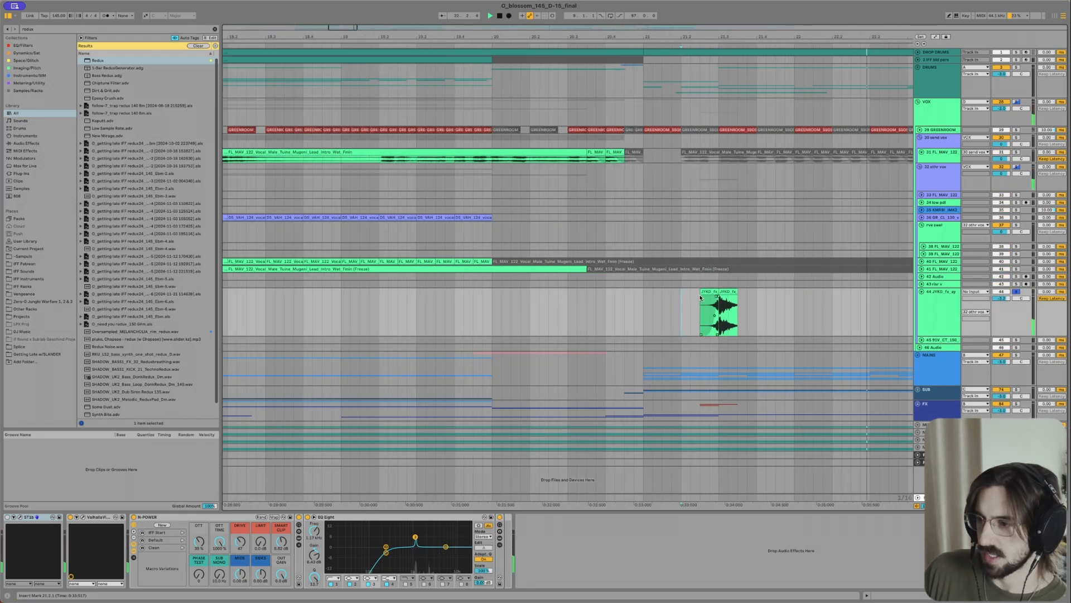
scroll(690, 304, "down", 3)
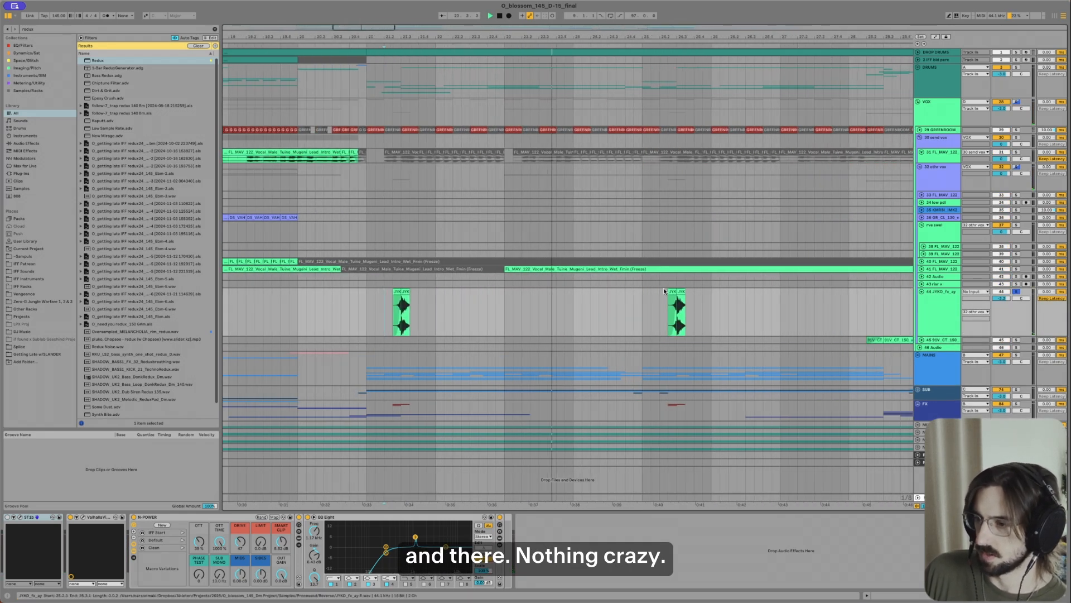
Step: Unfold vocal layer track 41 and the kawaii machine vocal FX loop track, and audition the loop in solo
left_click(657, 269)
key("u")
scroll(614, 325, "down", 3)
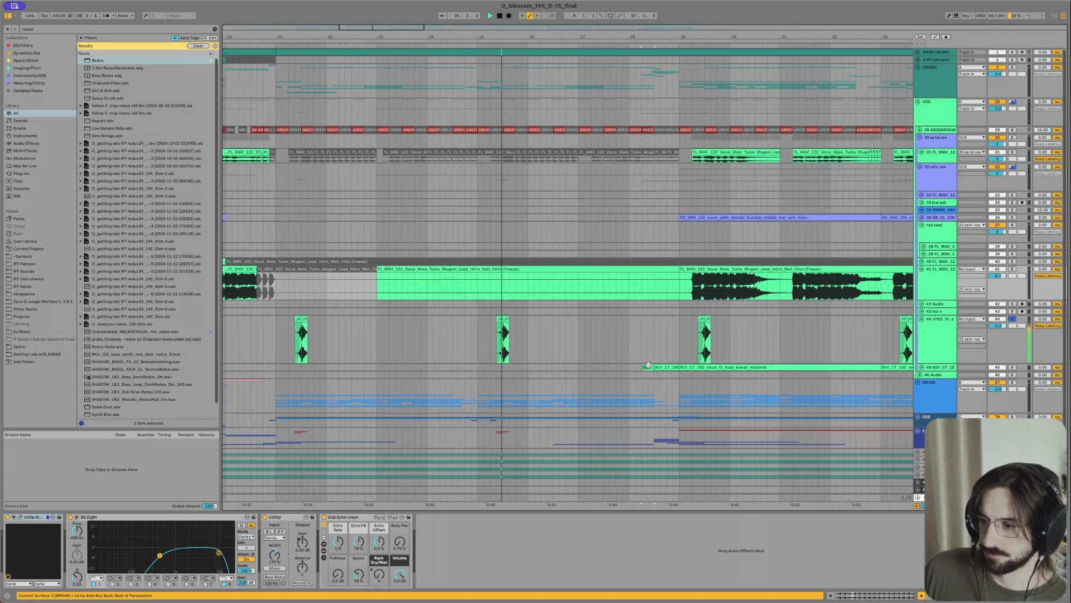
left_click(648, 368)
key("u")
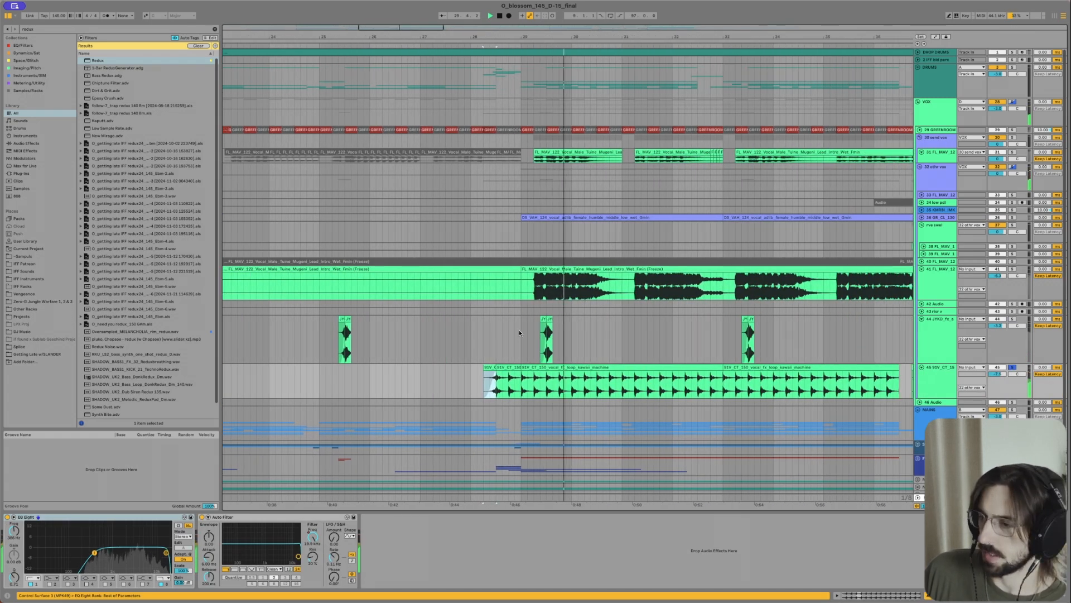
Step: Play the drop from bar 29, soloing the othr vox group, the send vox group and the full VOX group in turn
left_click(522, 230)
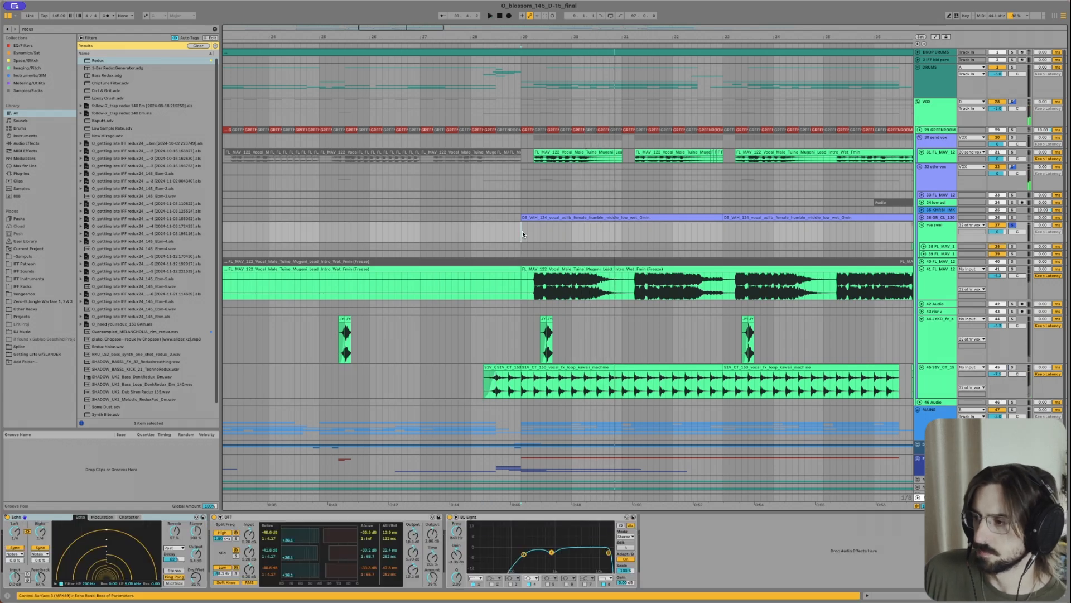
key("space")
left_click(521, 182)
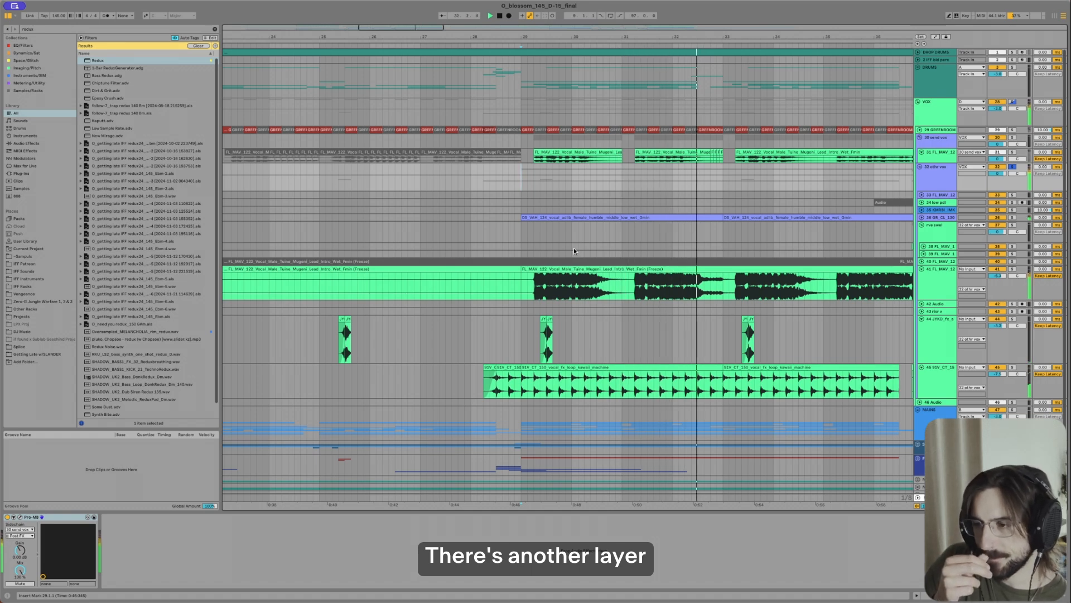
left_click(534, 141)
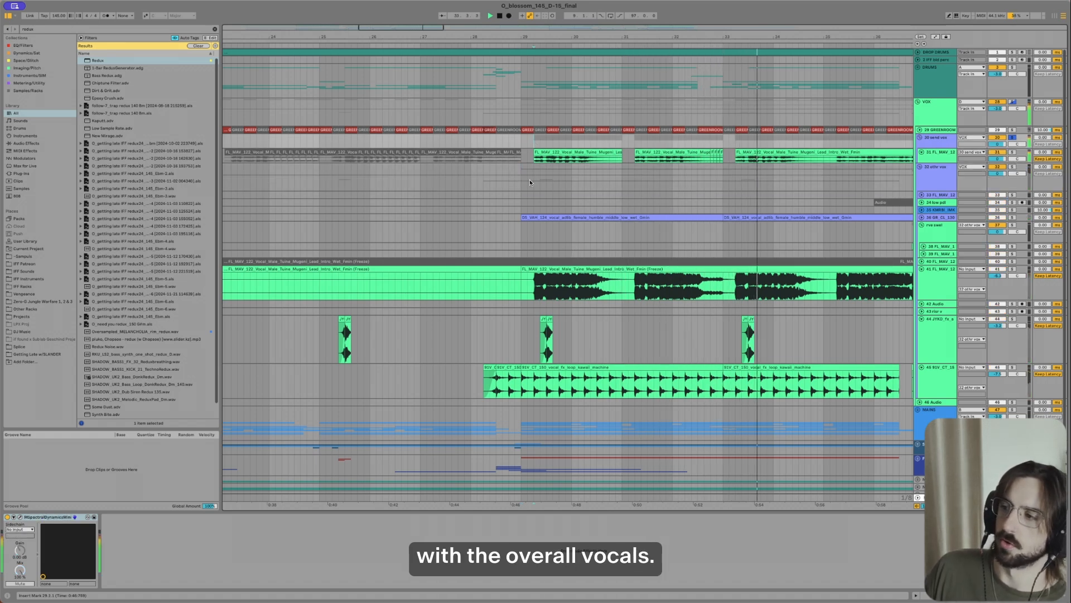
left_click(538, 298)
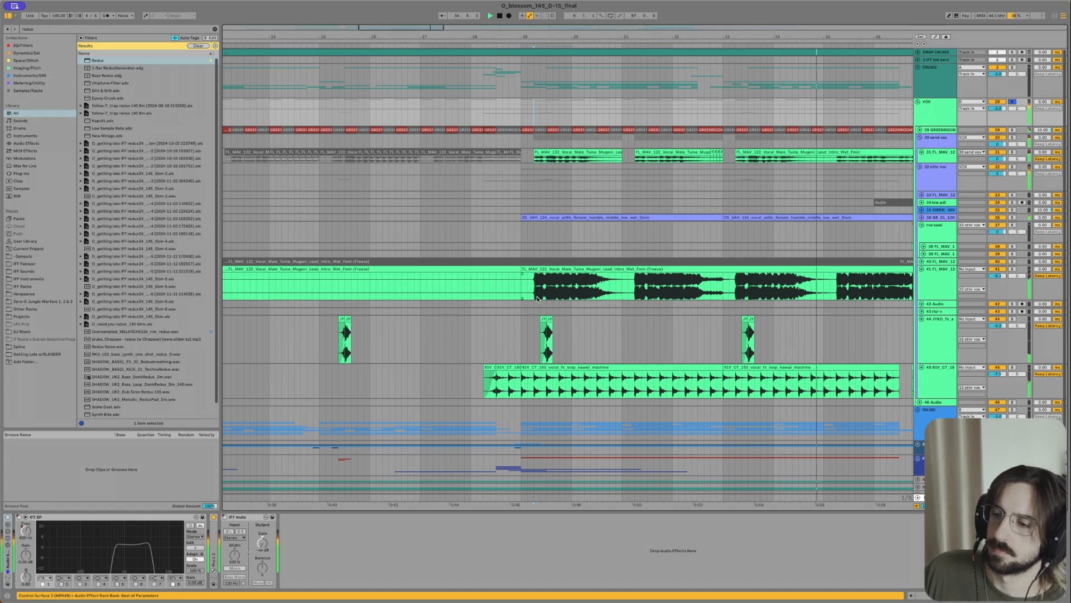
Step: Unfold female adlib track 36 and audition its clip from bar 29 in solo and with the full mix
scroll(538, 319, "down", 3)
scroll(536, 317, "down", 5)
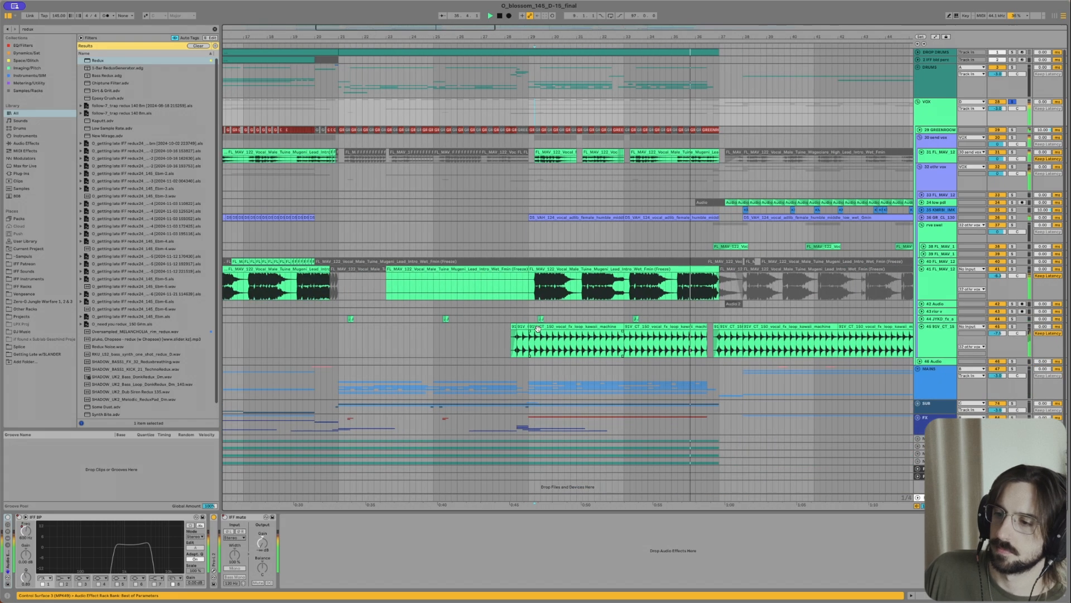
left_click(576, 217)
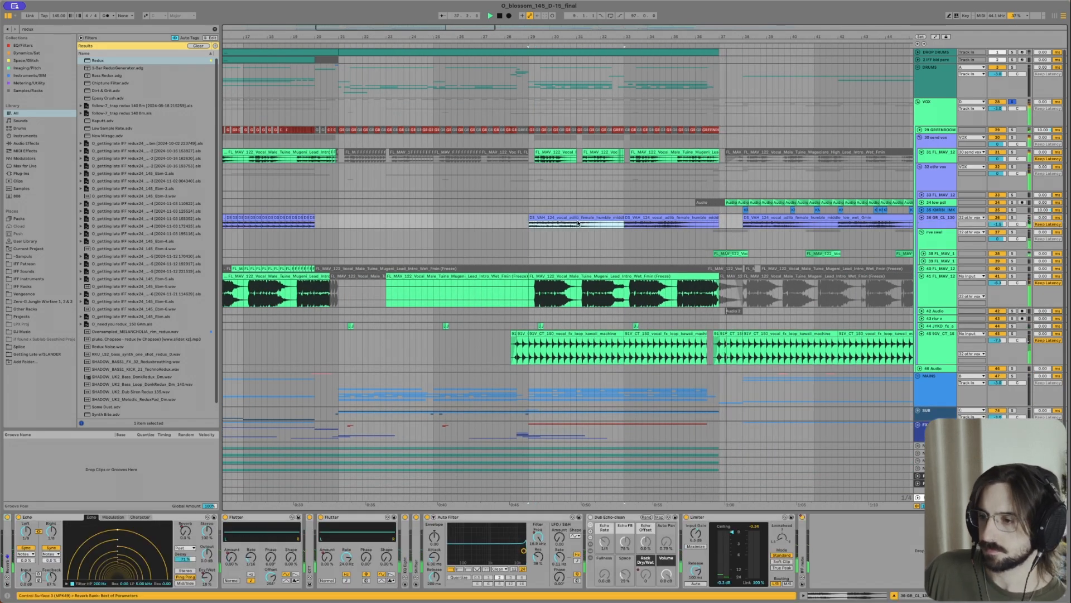
scroll(578, 223, "up", 5)
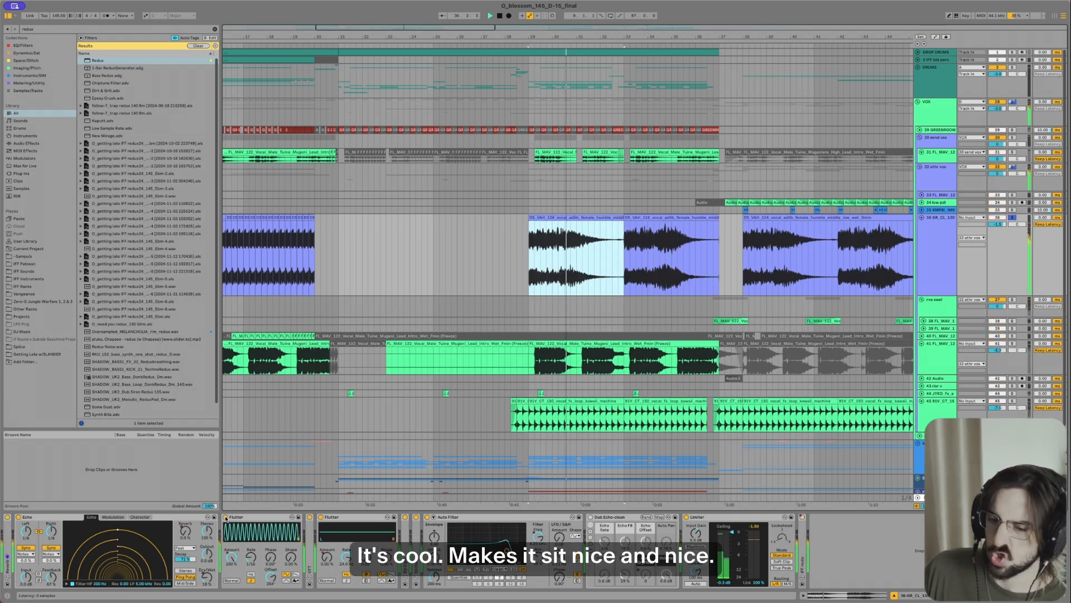
left_click(617, 242)
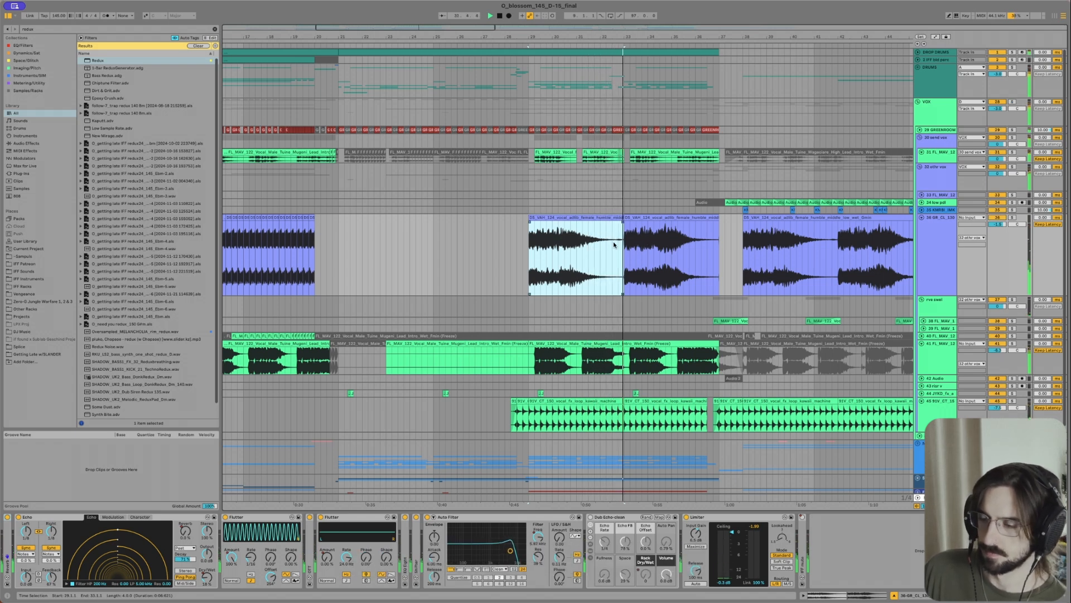
Step: Fold the unfolded adlib, vocal layer and vocal FX loop tracks inside the othr vox group and stop playback
key("alt+minus")
key("u")
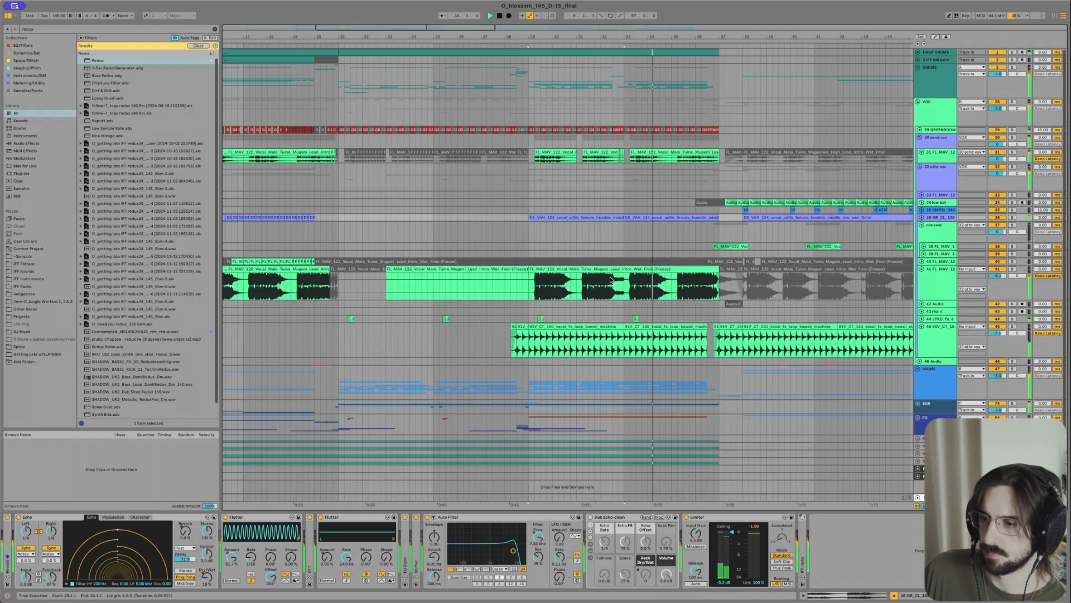
scroll(611, 280, "down", 3)
scroll(571, 311, "down", 3)
scroll(534, 260, "left", 4)
key("space")
scroll(594, 229, "down", 2)
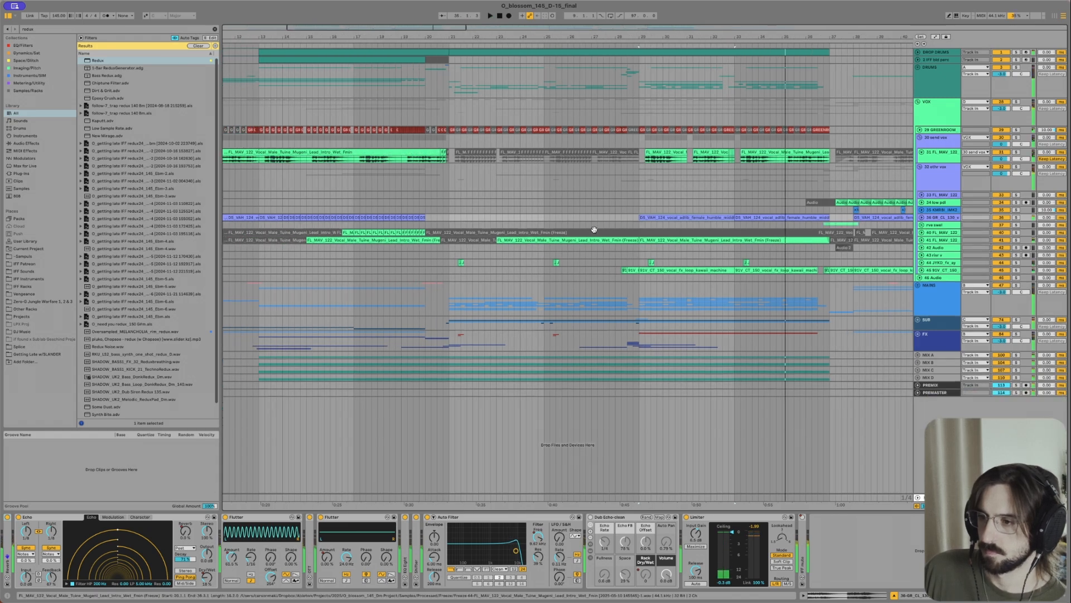
Step: Play the full mix from bar 29 and fold the send vox and othr vox groups
left_click(642, 117)
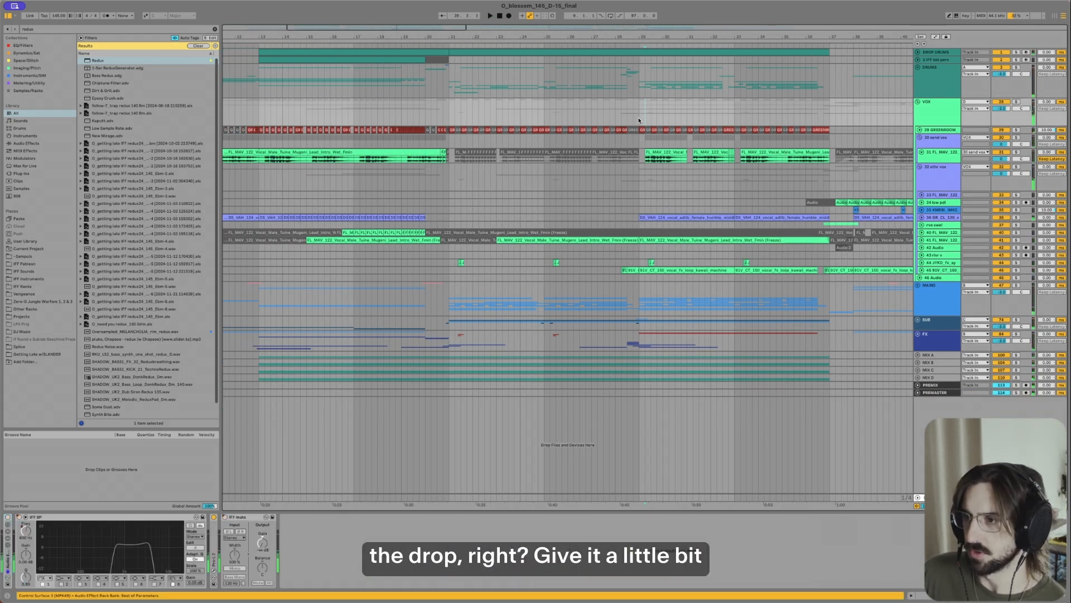
scroll(937, 147, "down", 2)
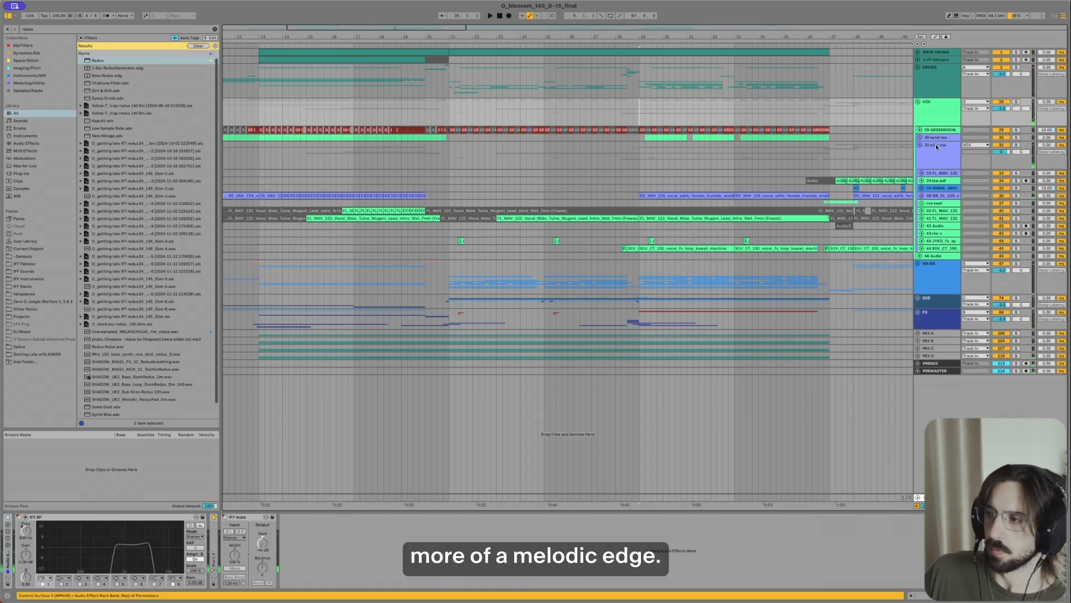
key("space")
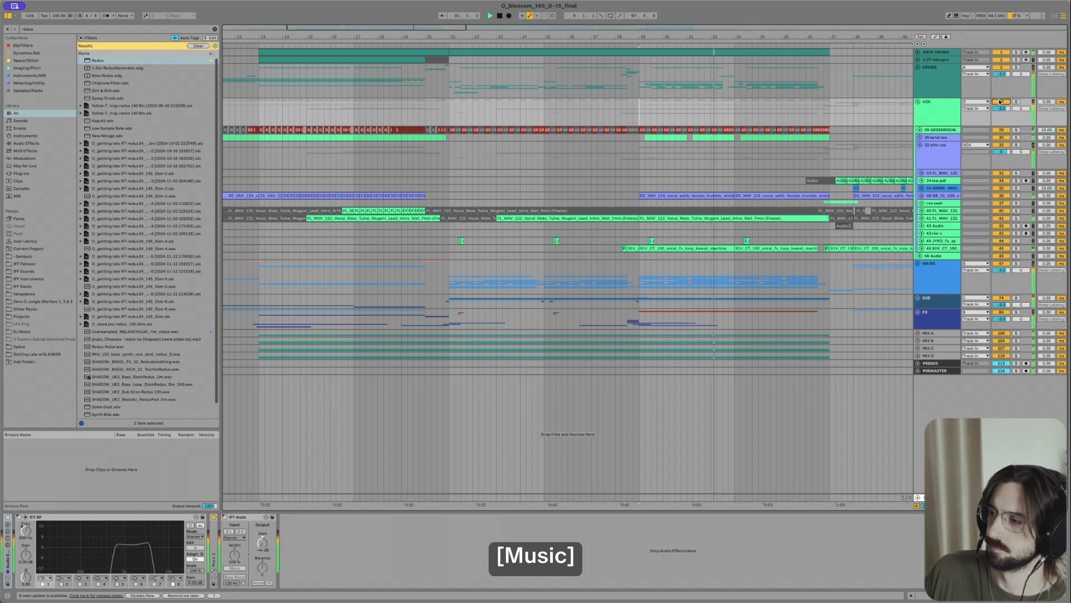
left_click(920, 145)
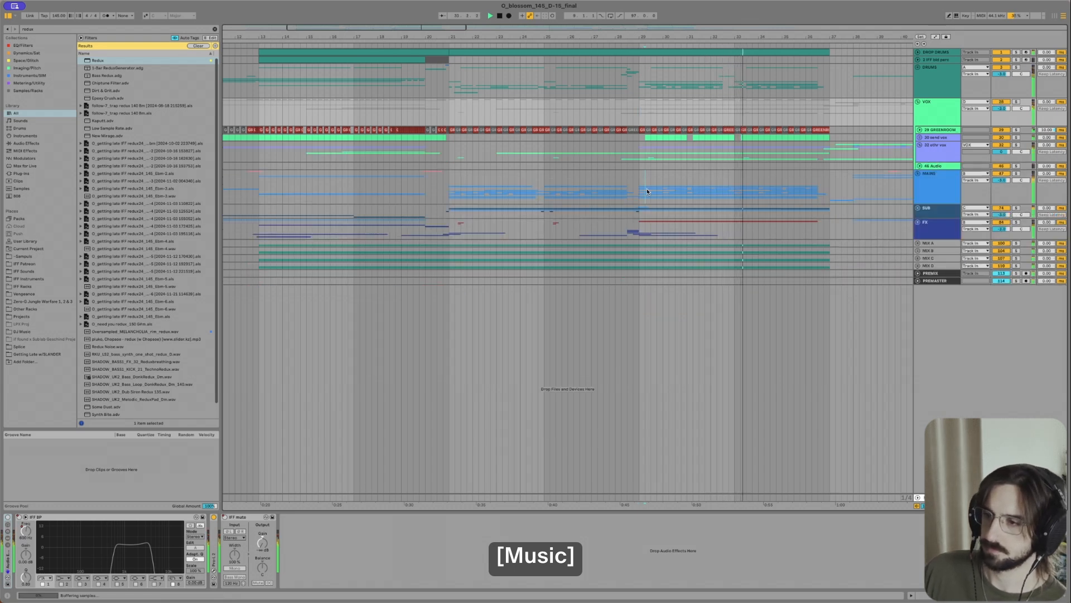
left_click(645, 187)
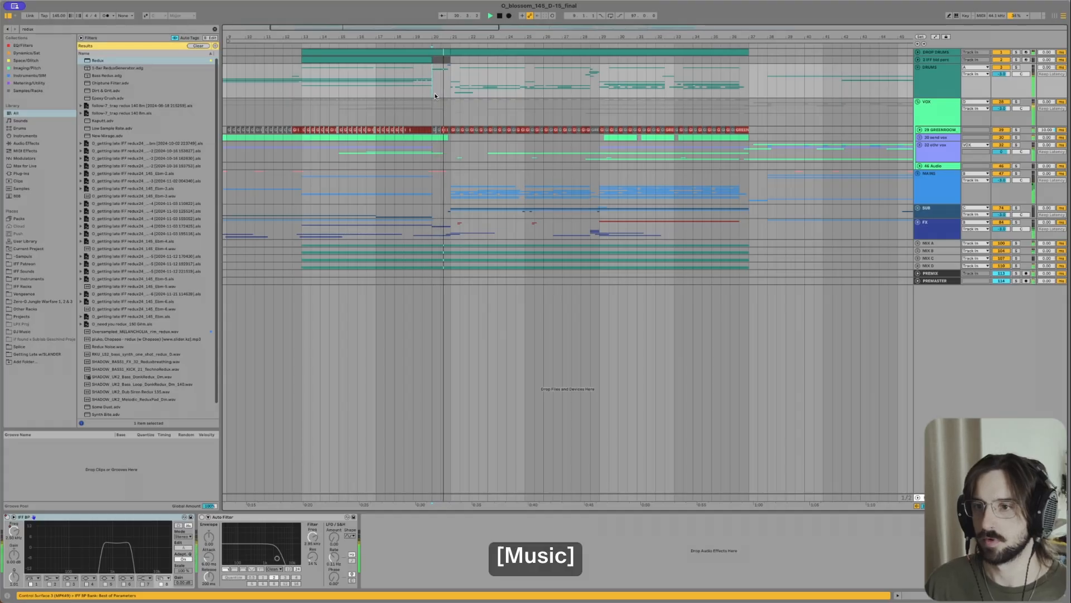
Step: Unfold the DROP DRUMS track, loop its clip starting at bar 21 and solo the track
left_click(458, 55)
left_click(460, 54)
scroll(460, 54, "up", 4)
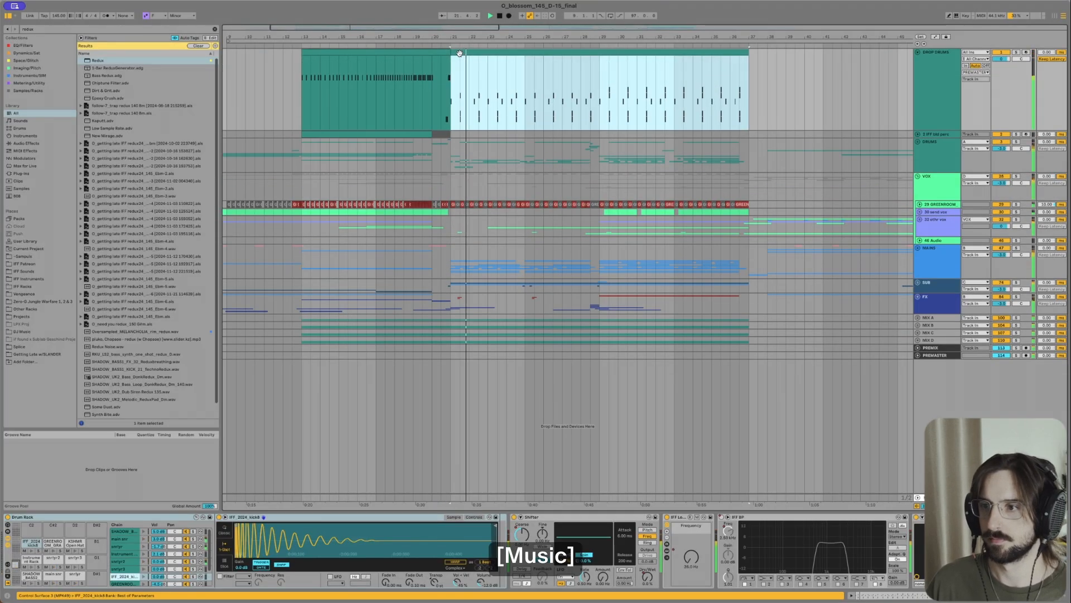
scroll(461, 54, "up", 5)
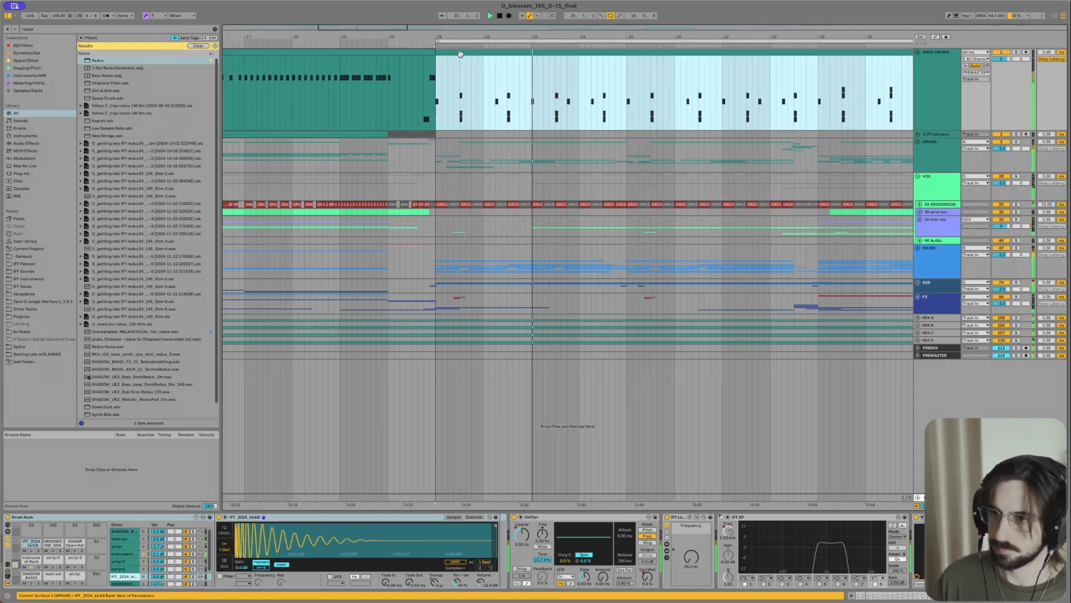
key("super+l")
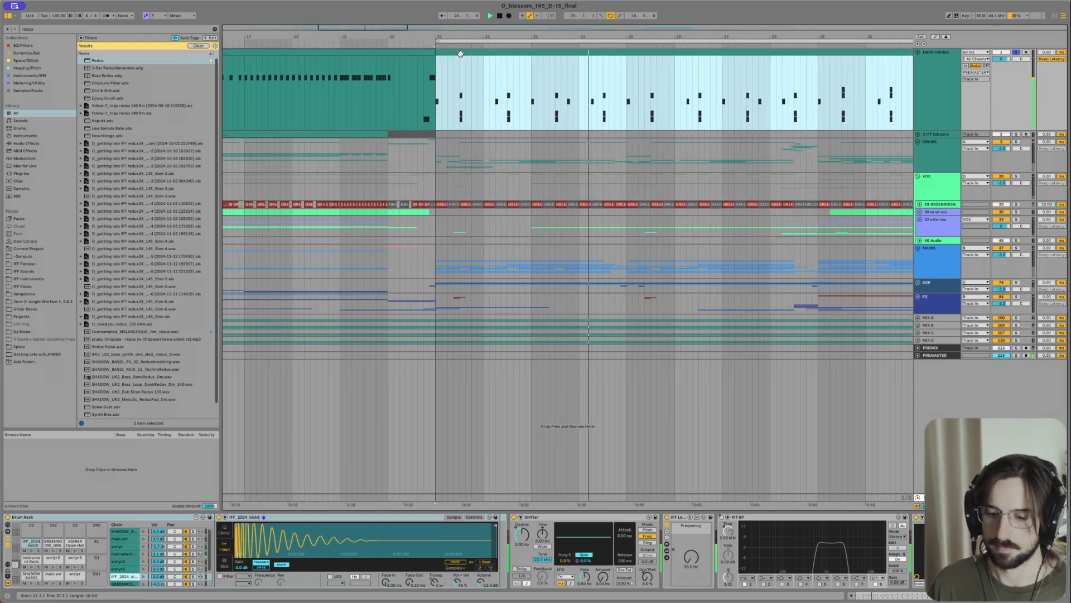
Step: Open the kick sample layer in the drum rack's Instrument Rack chain and audition the kick with its EQ Eight
left_click(117, 554)
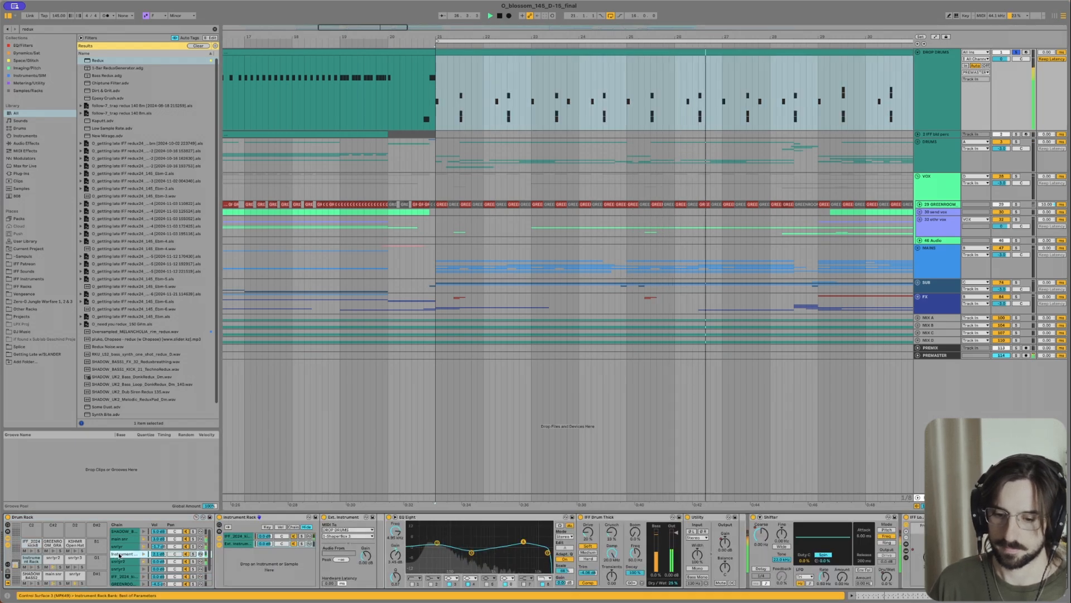
left_click(243, 539)
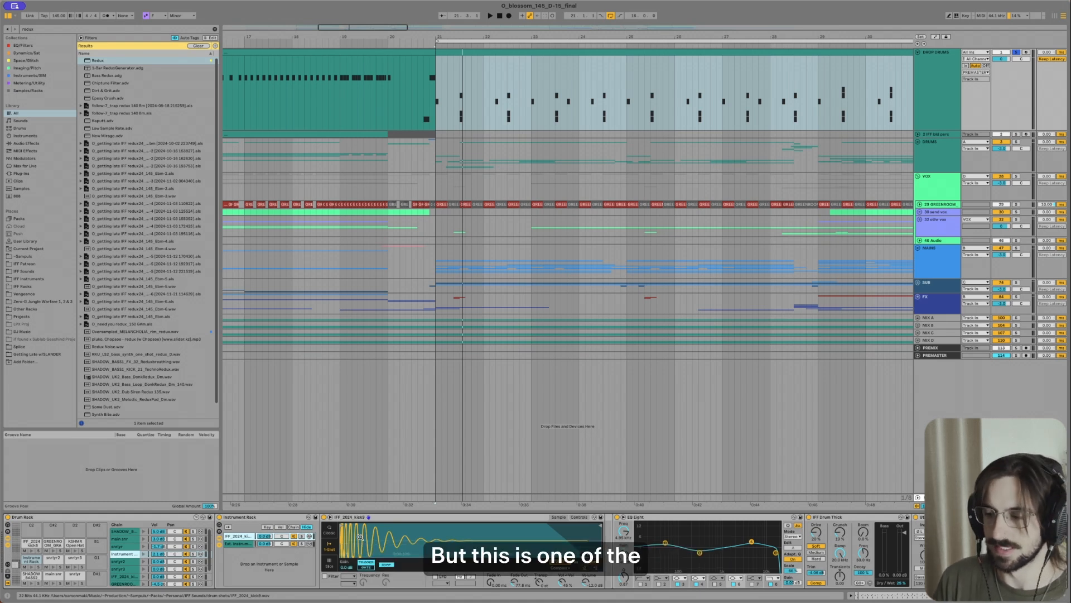
left_click(648, 515)
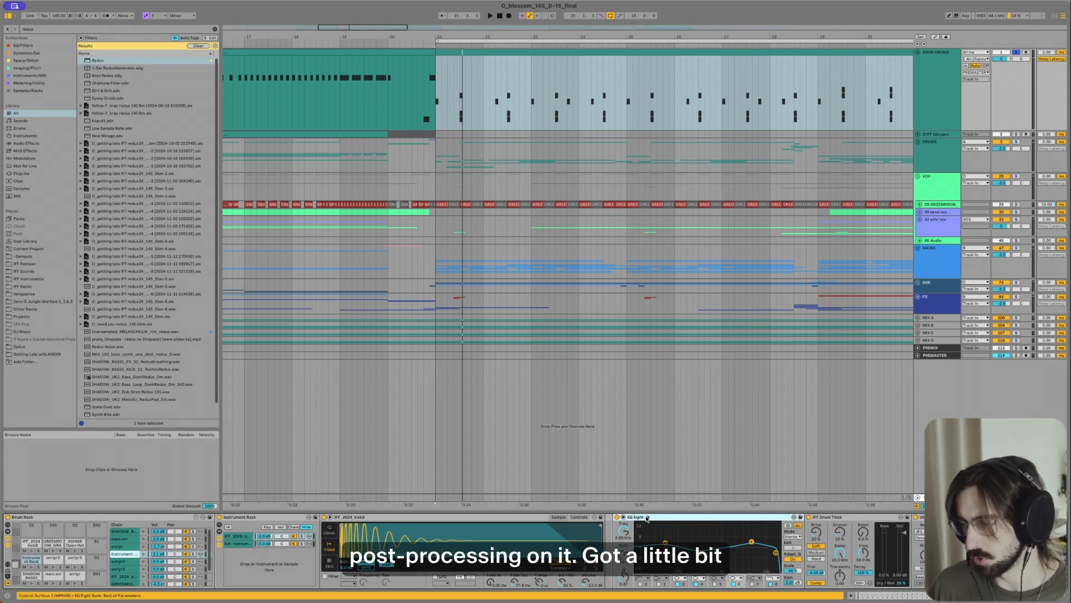
key("space")
key("space")
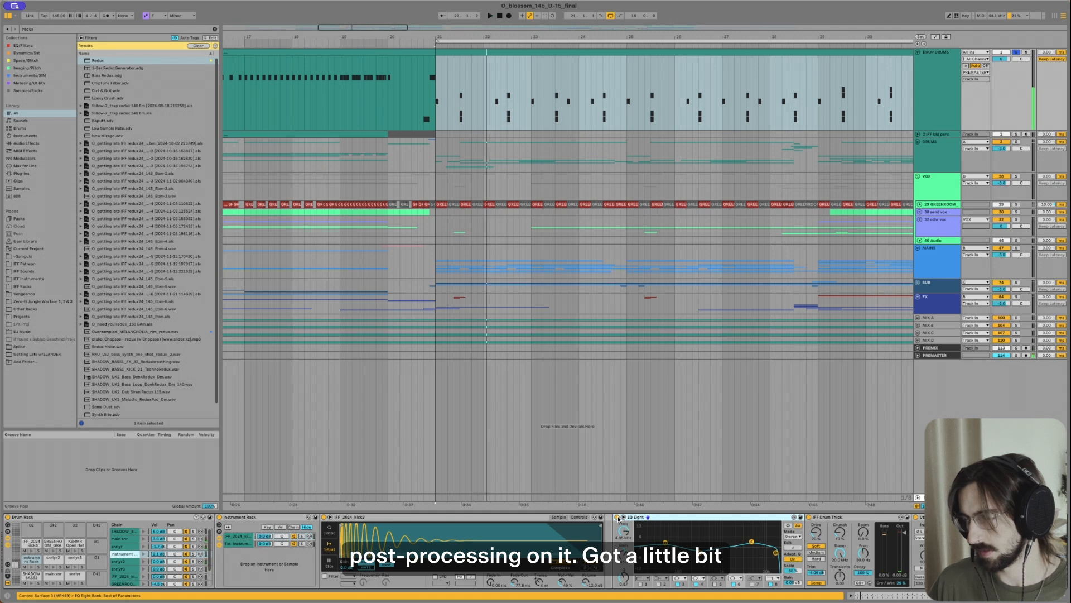
Step: Audition the kick's IFF Drum Thick effect and look through the Utility, Shifter and band-pass devices that follow it
left_click(825, 518)
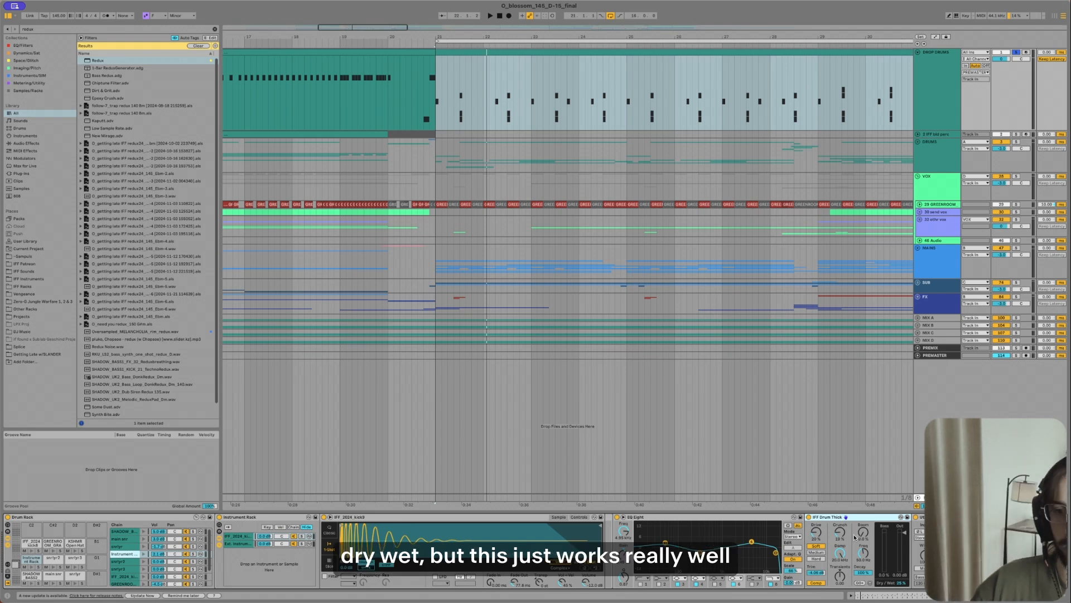
key("space")
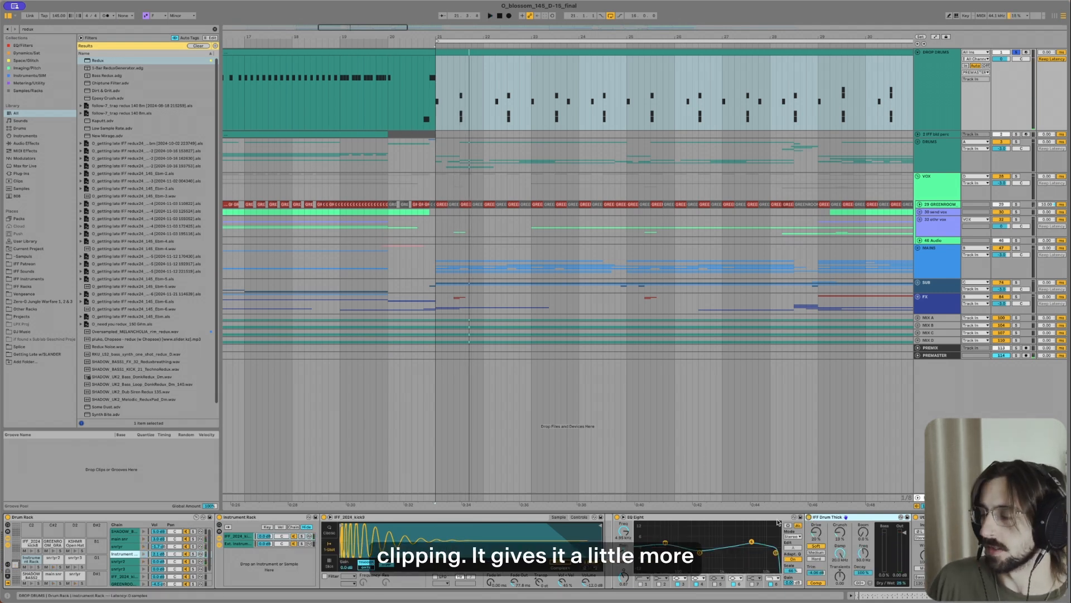
scroll(728, 552, "right", 5)
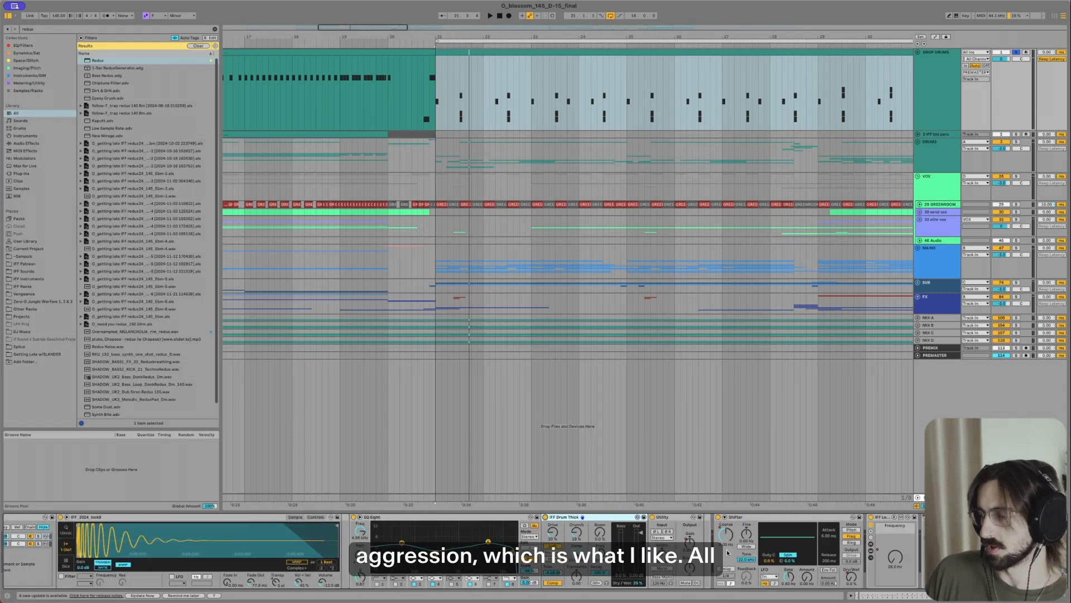
scroll(727, 553, "right", 5)
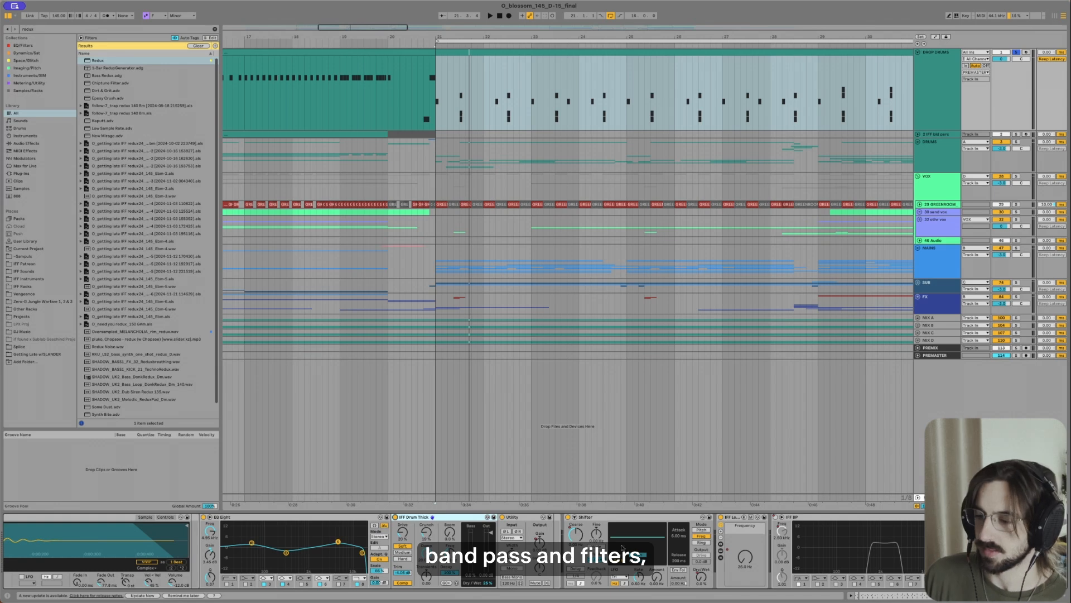
scroll(614, 535, "left", 10)
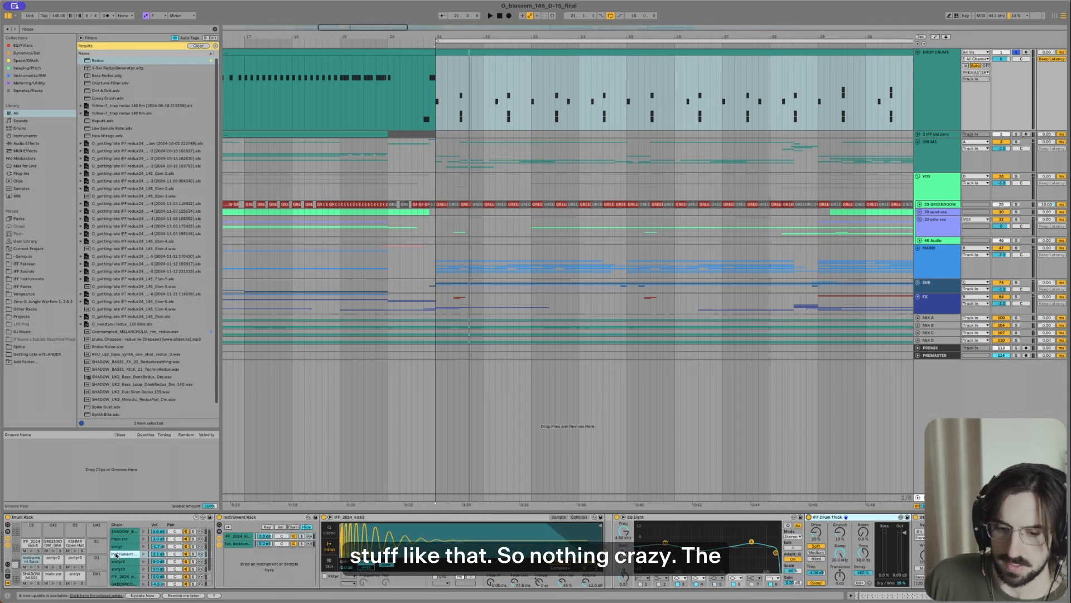
Step: Play the soloed drums from just before the first snare hit in bar 21 and open the main snare chain
left_click(455, 94)
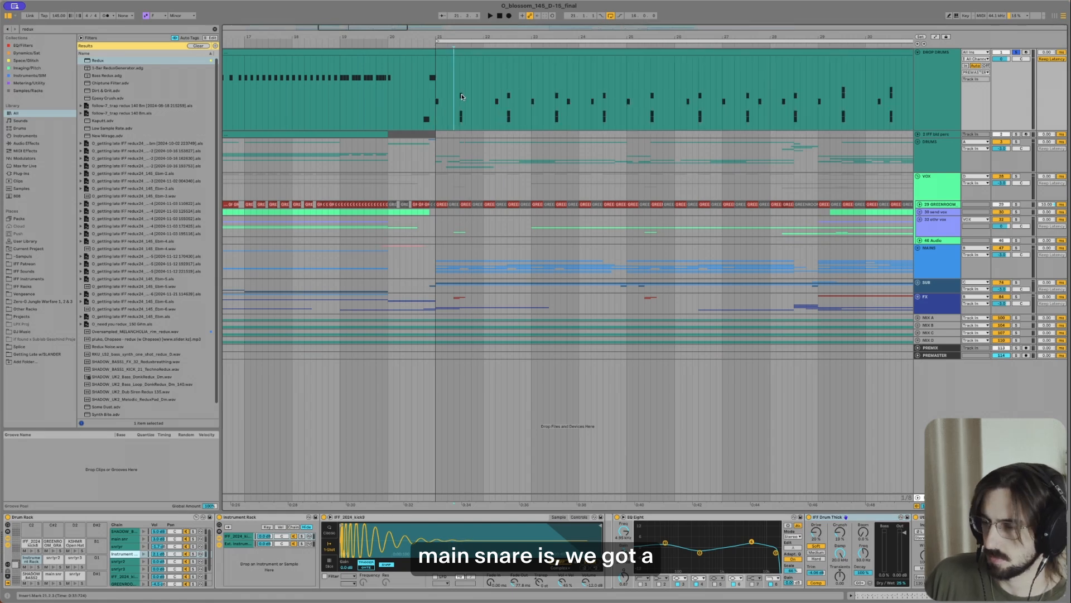
key("space")
left_click(121, 547)
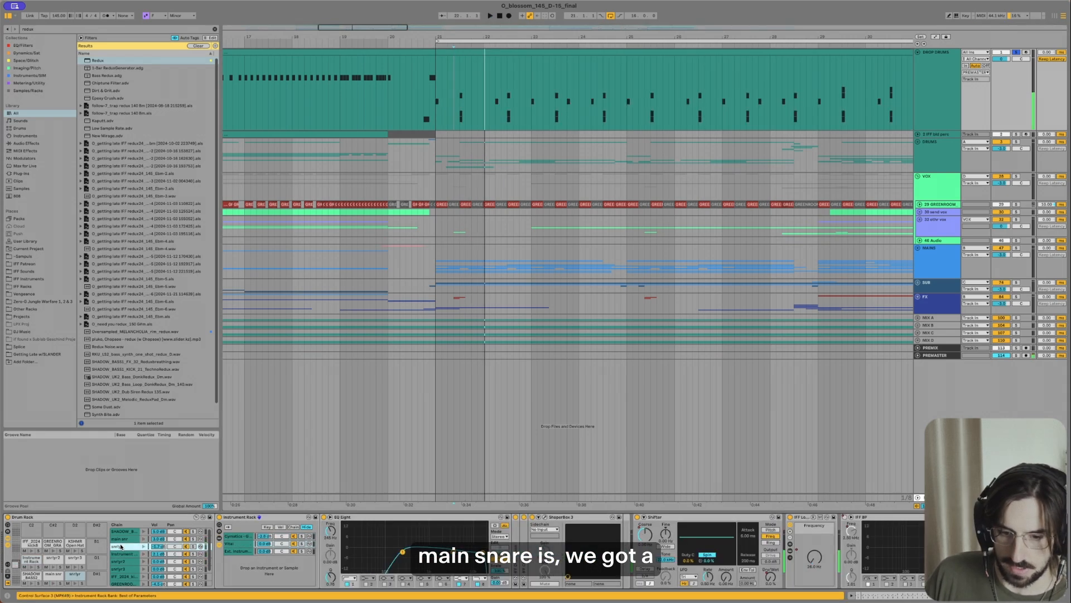
left_click(127, 539)
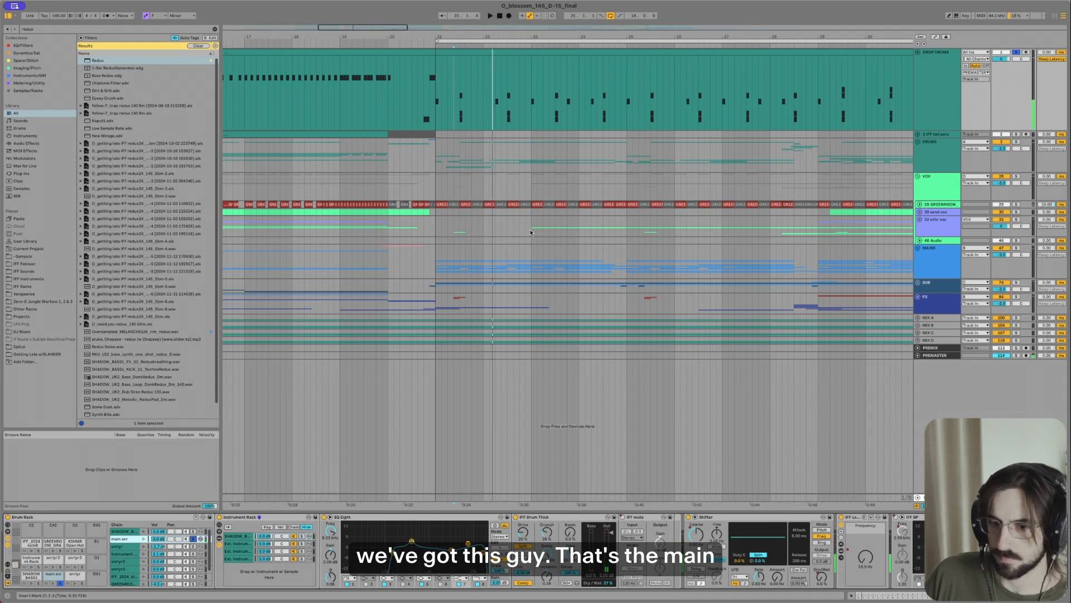
Step: Show the main snare's SHADOW snare sample layer and audition it with its EQ Eight
left_click(232, 537)
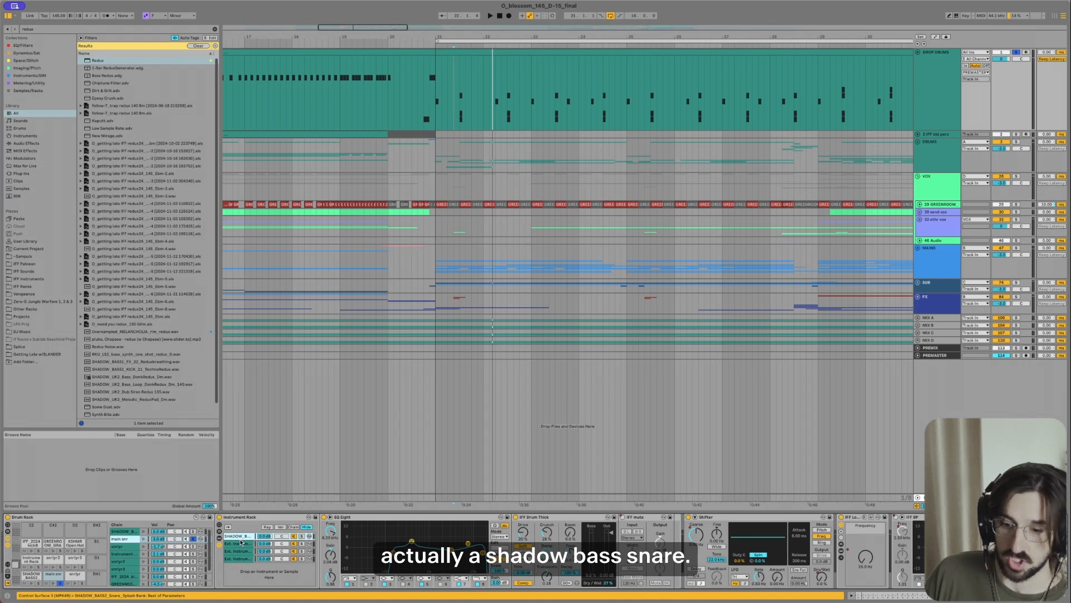
left_click(243, 540)
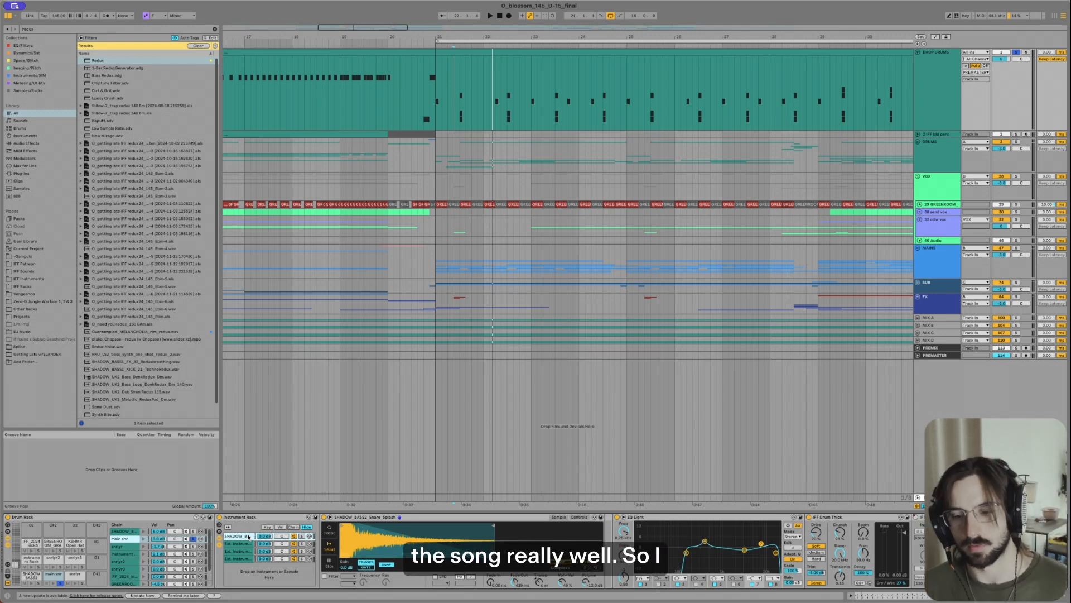
key("space")
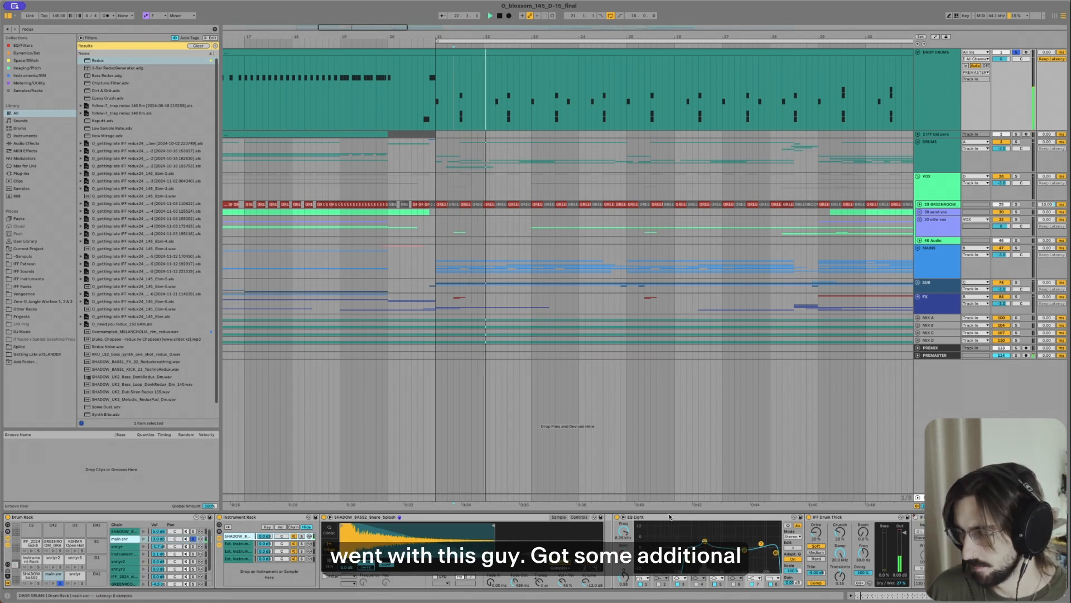
left_click(670, 517)
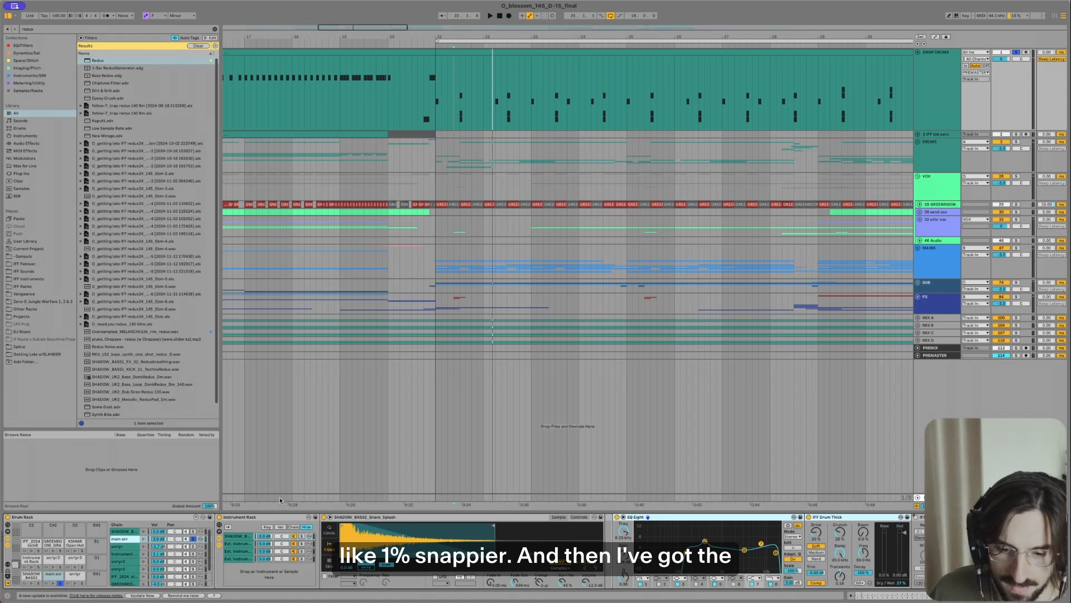
Step: Solo the first snare layer chain, show its Vital synth layer and collapse the Instrument Rack to reach the effects
left_click(194, 546)
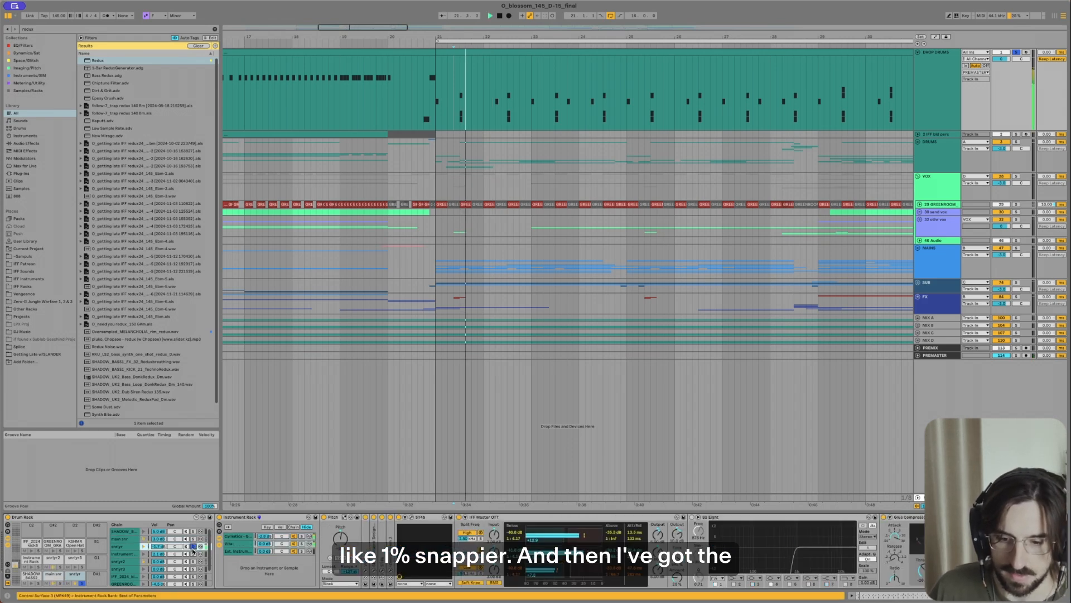
key("space")
left_click(249, 517)
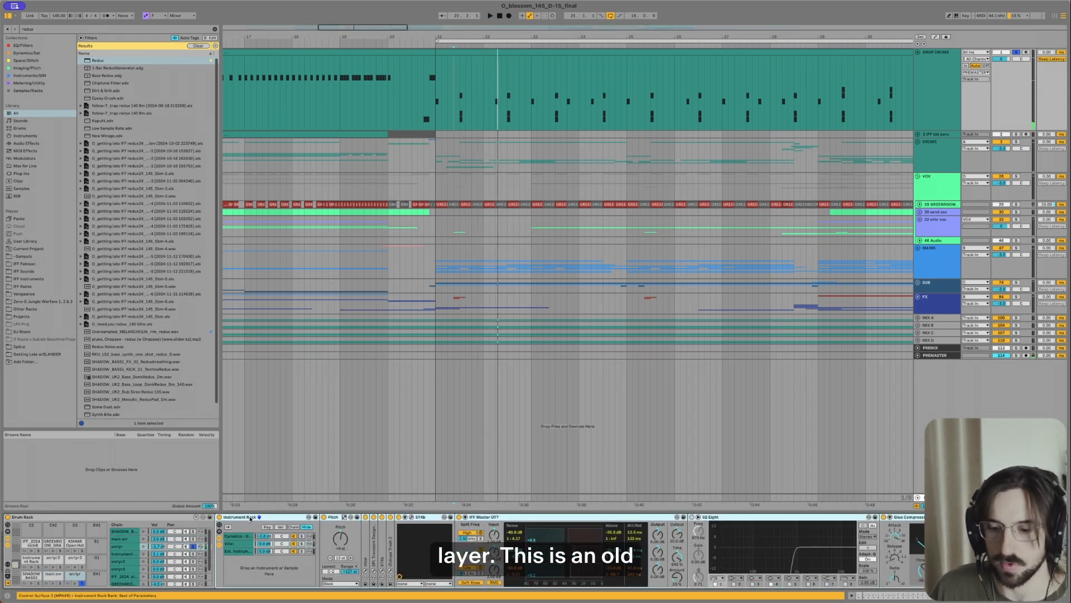
left_click(241, 545)
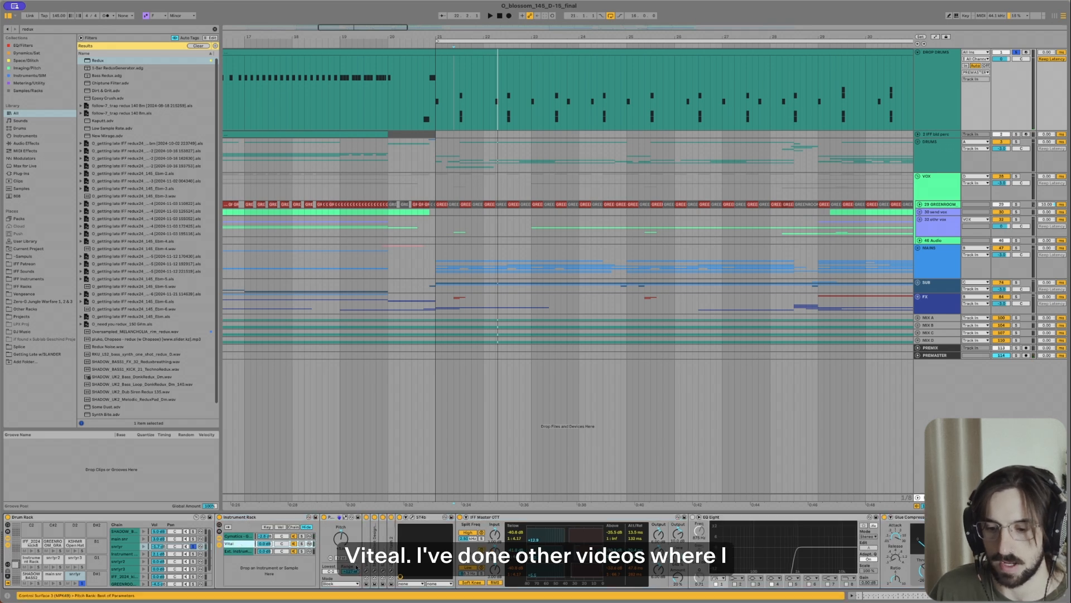
double_click(244, 516)
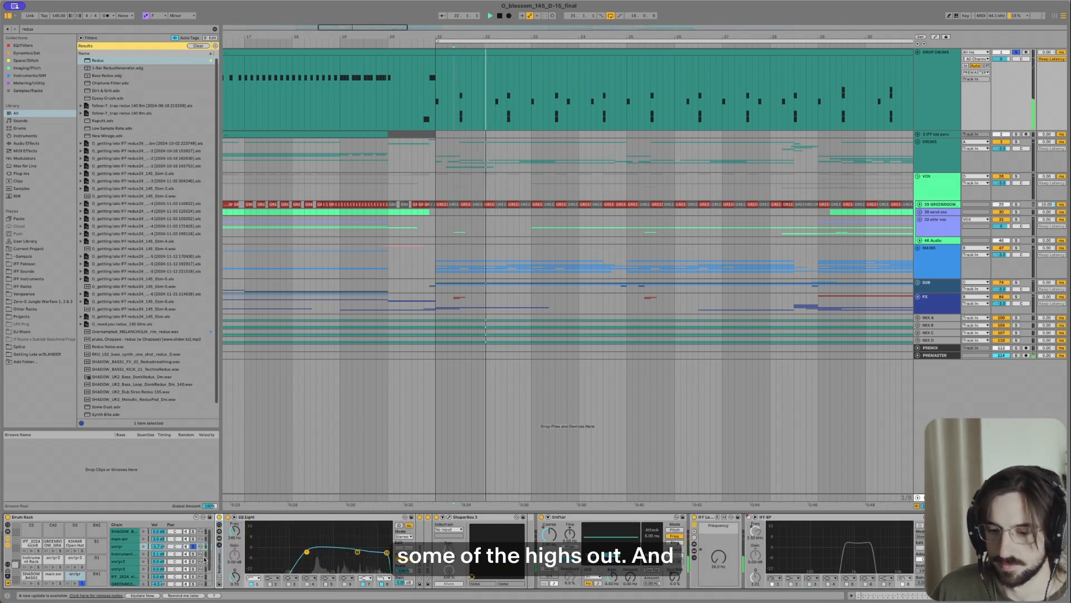
Step: Examine the MIDI-triggered volume curve in the snare layer's ShaperBox 3 and close the plugin window
left_click(448, 516)
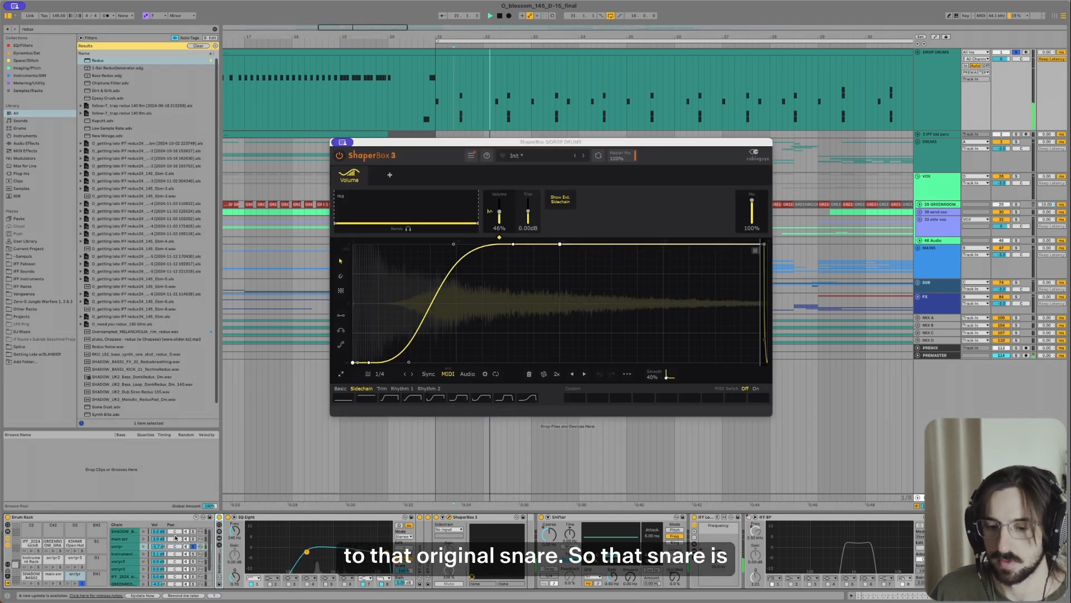
left_click(342, 142)
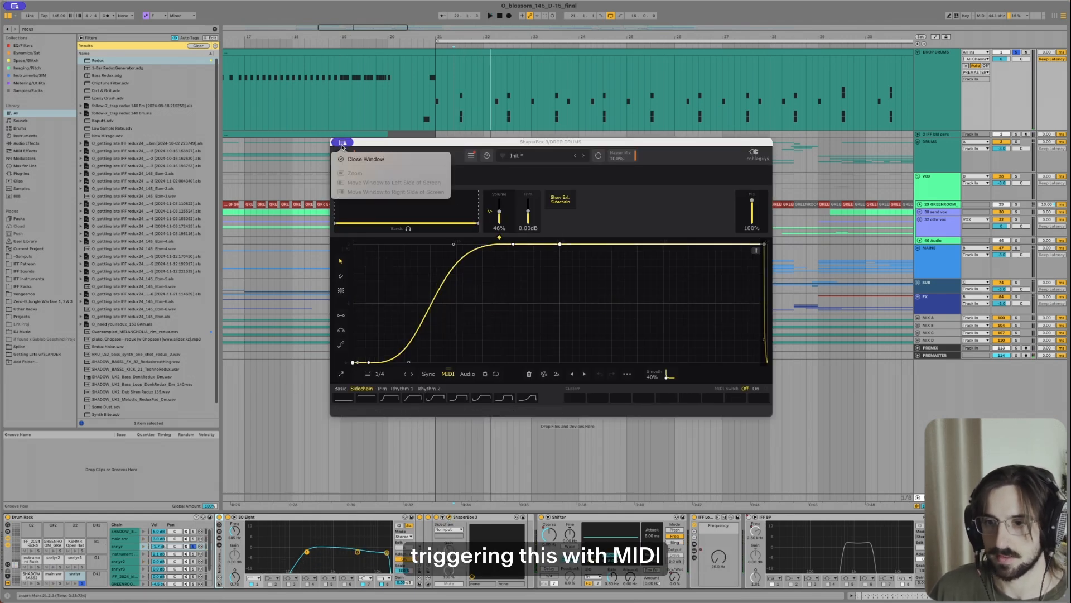
left_click(347, 159)
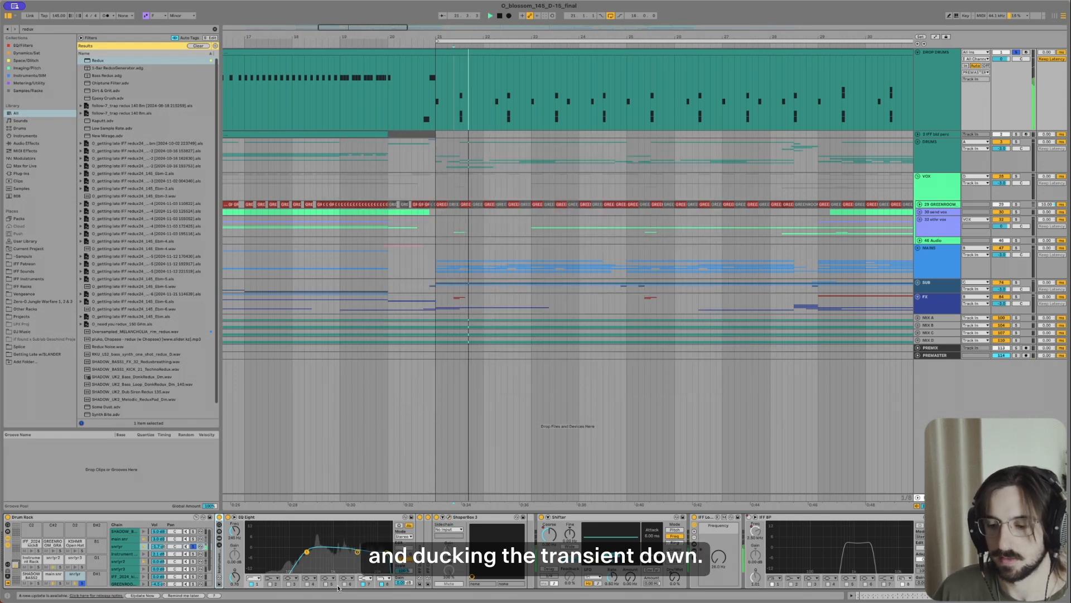
Step: Solo the second snare layer chain, show its XLNT clap sample and play the layer on its own
left_click(192, 553)
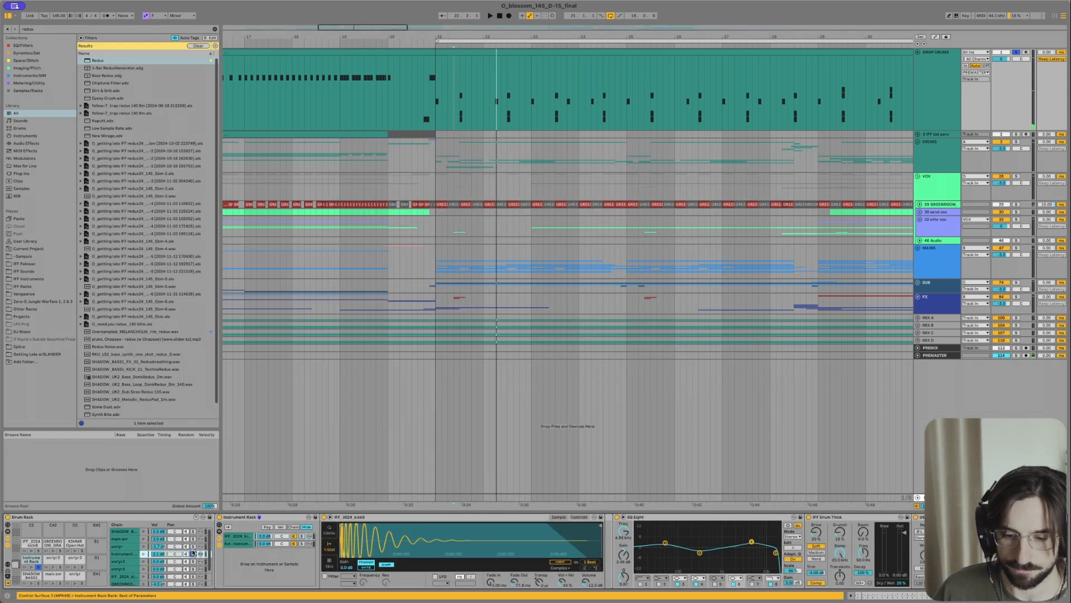
left_click(133, 563)
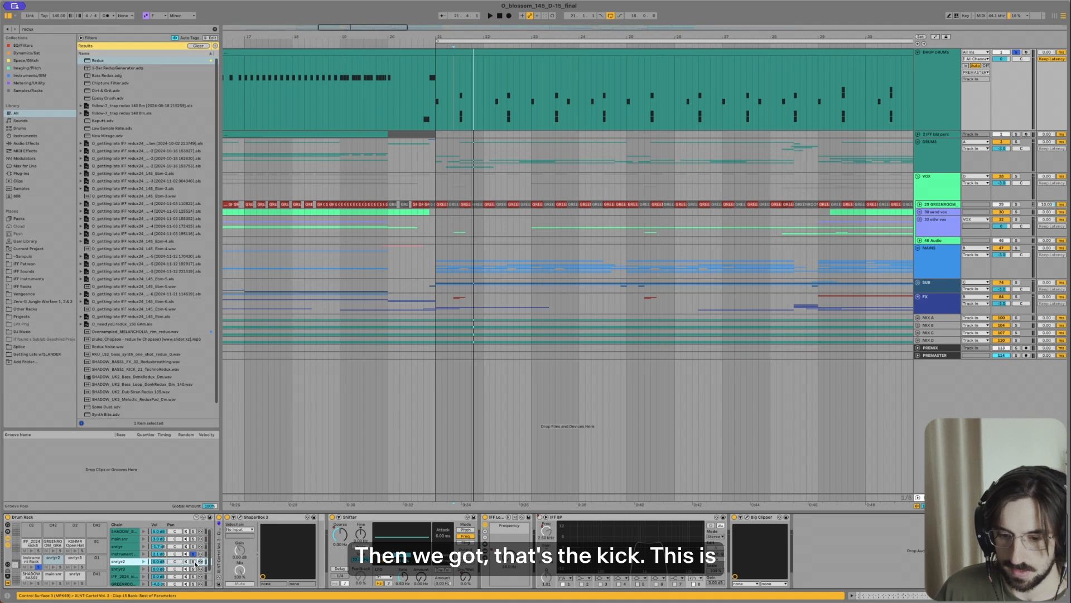
key("space")
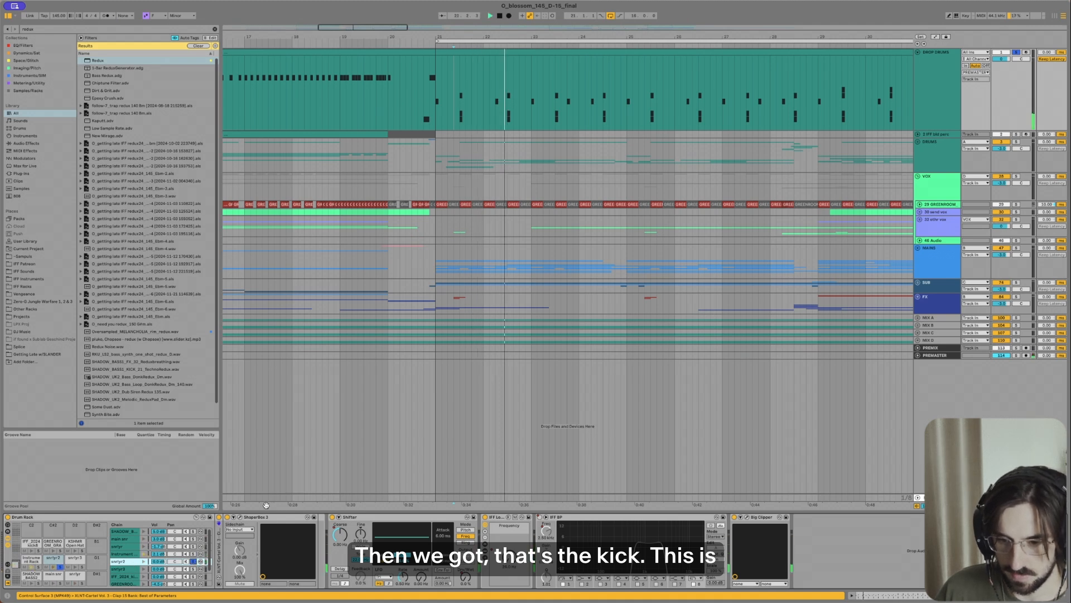
double_click(219, 544)
key("space")
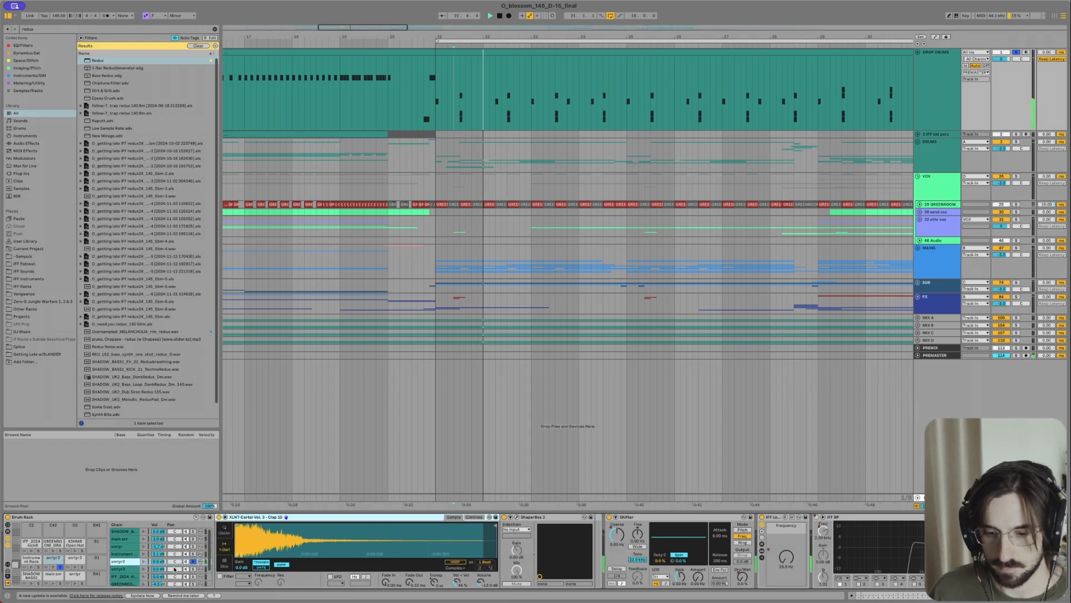
key("space")
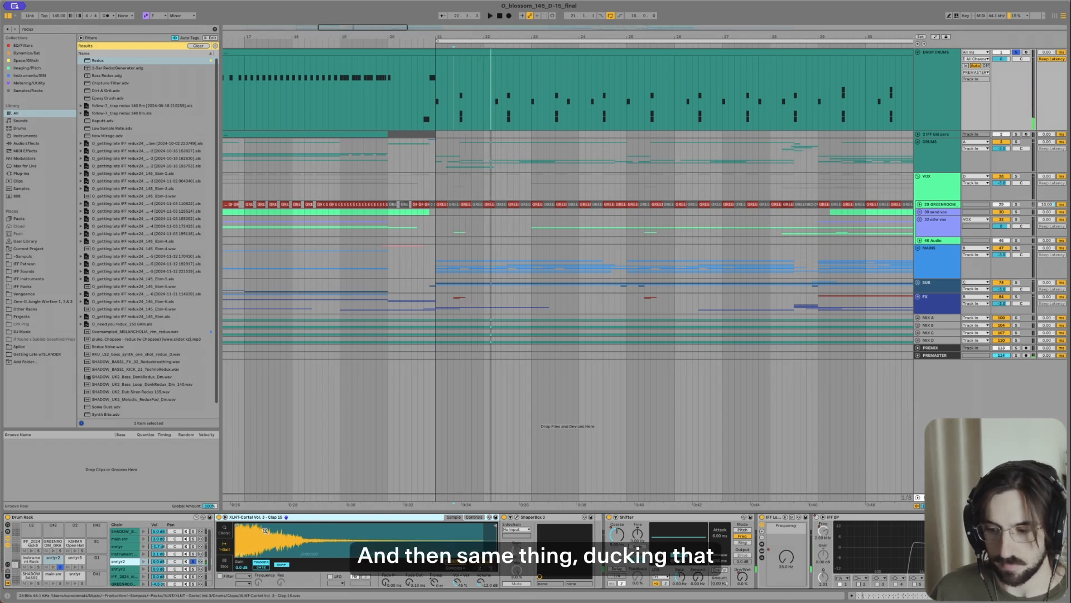
Step: Solo the main snare together with its first and second layer chains and play them combined
left_click(517, 517)
left_click(517, 518)
left_click(191, 547)
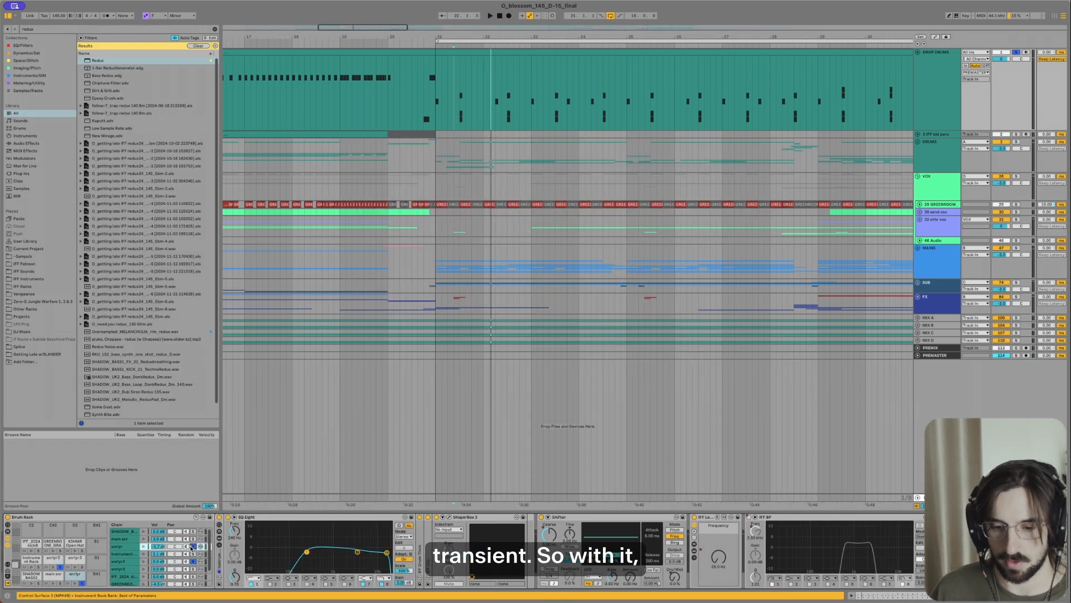
left_click(194, 539)
key("space")
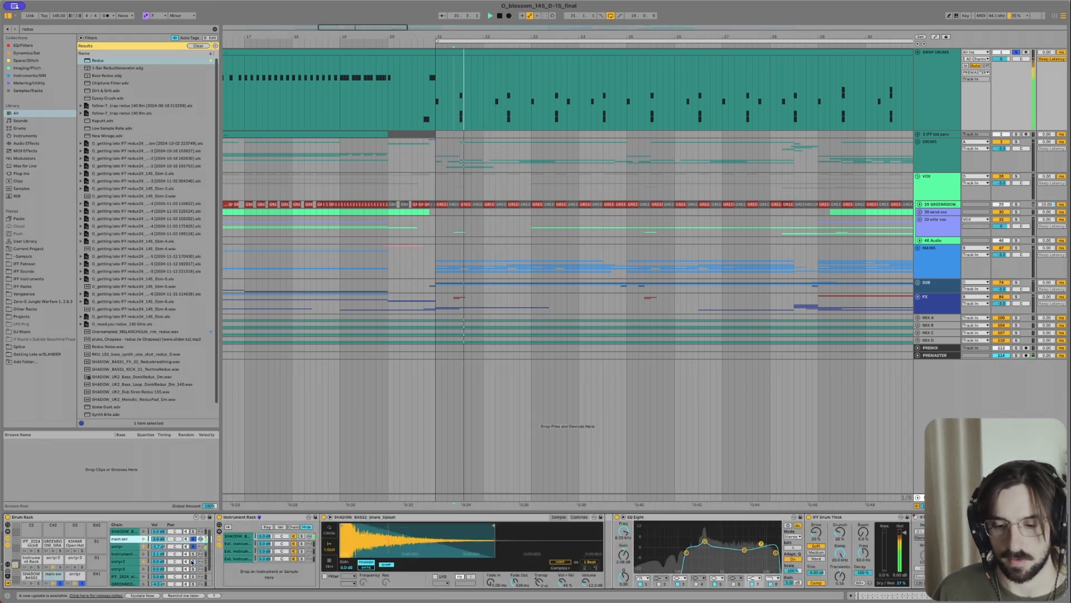
left_click(192, 562)
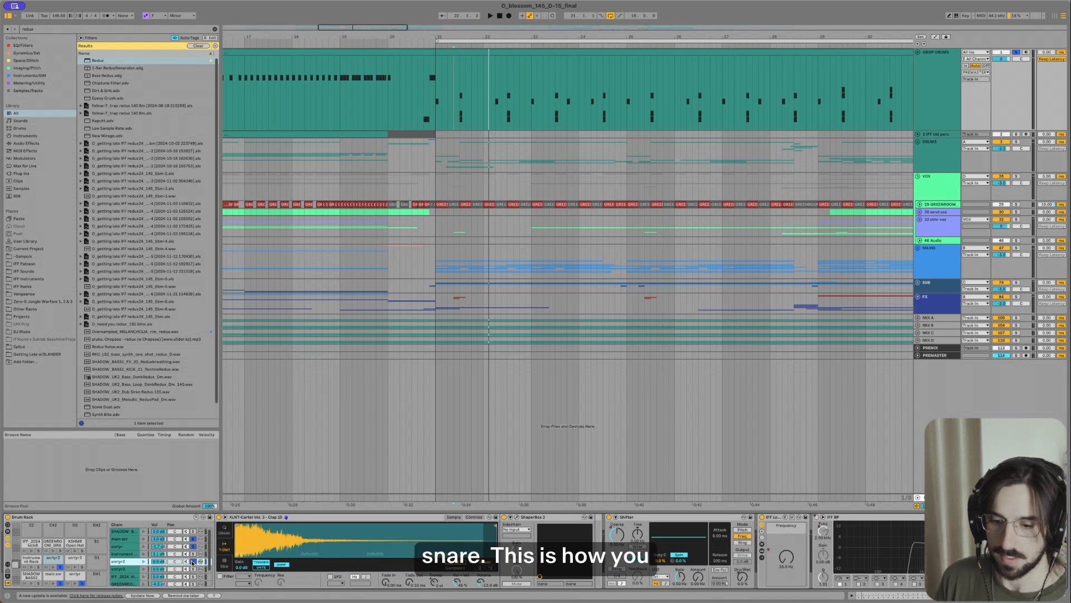
Step: Collapse the second snare layer's clap sampler and ShaperBox 3, and clear the solo on the snare chains
left_click(245, 517)
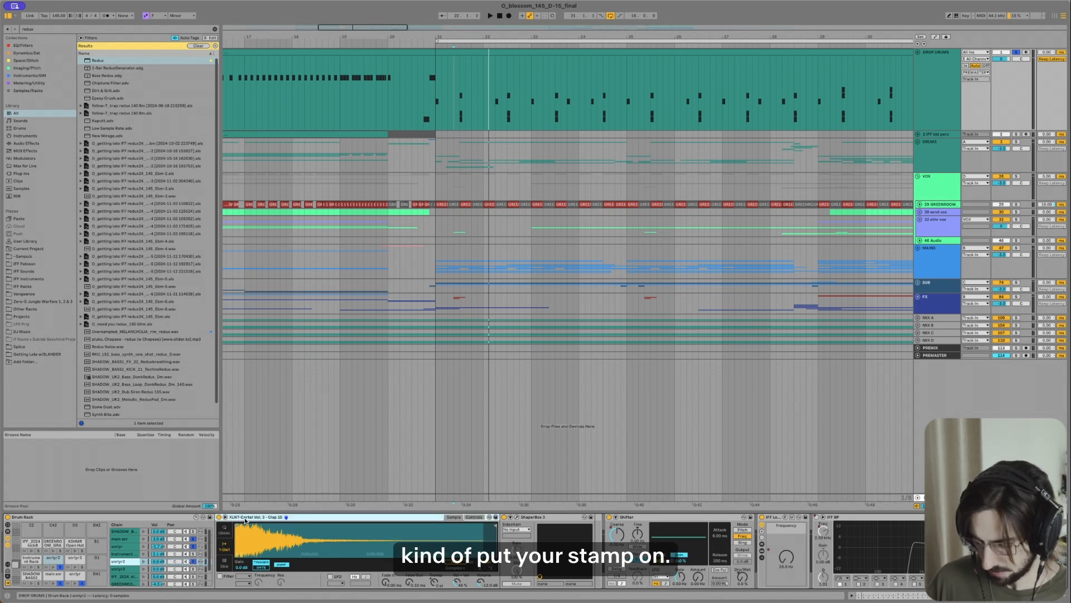
key("shift+Right")
double_click(245, 517)
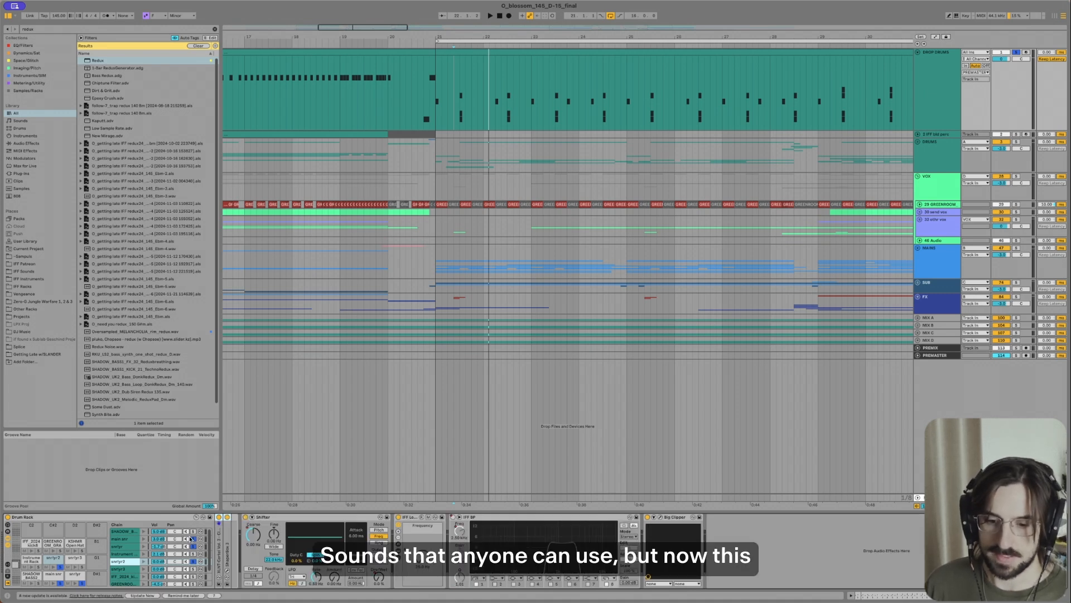
left_click(192, 539)
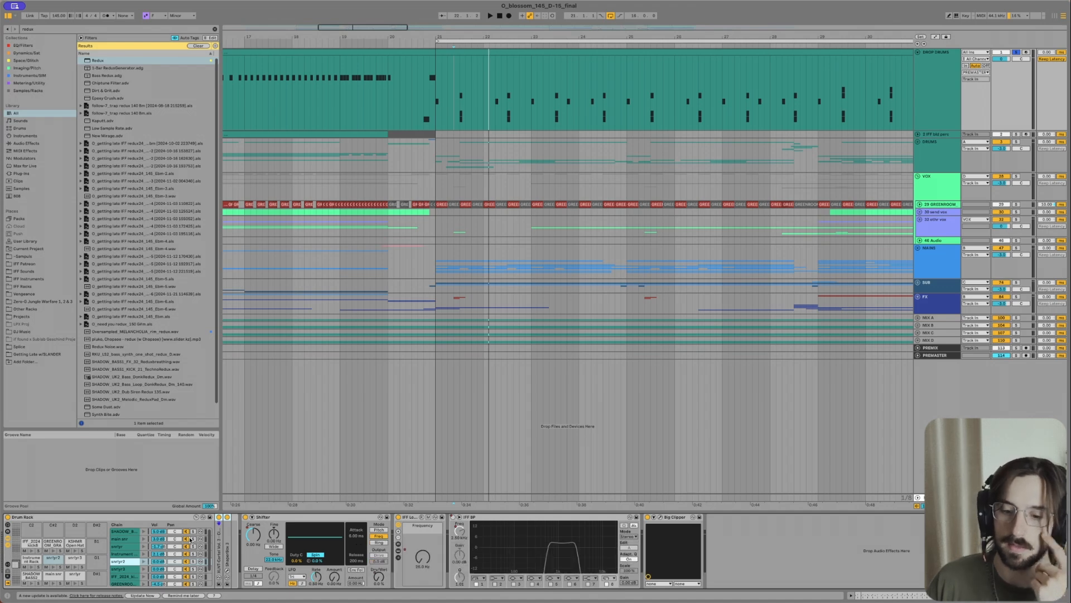
Step: Open the third snare layer chain and audition it soloed from just before bar 29
left_click(119, 569)
scroll(471, 97, "down", 5)
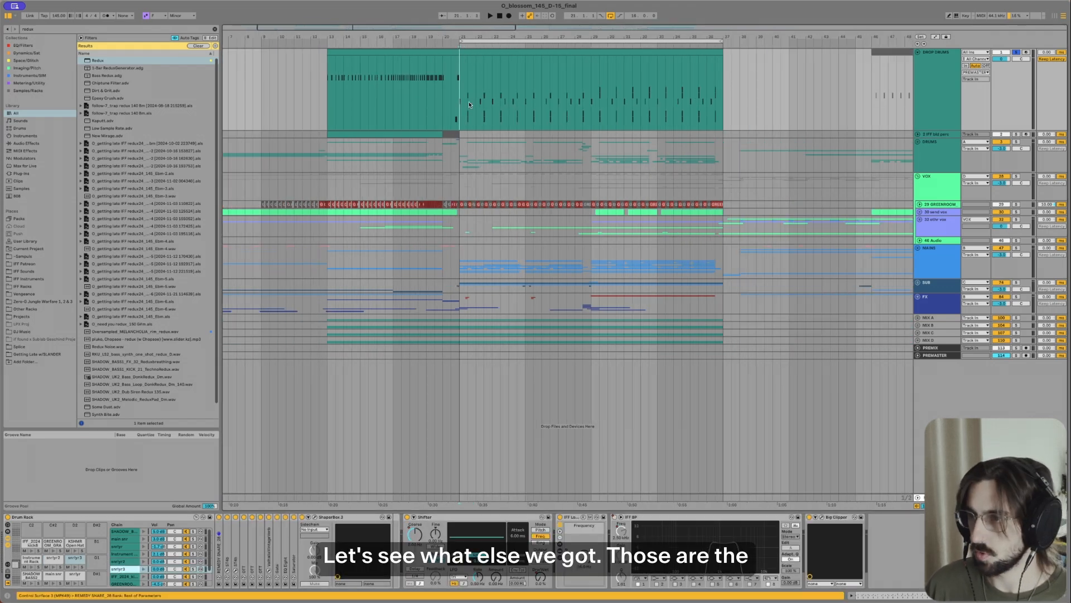
key("space")
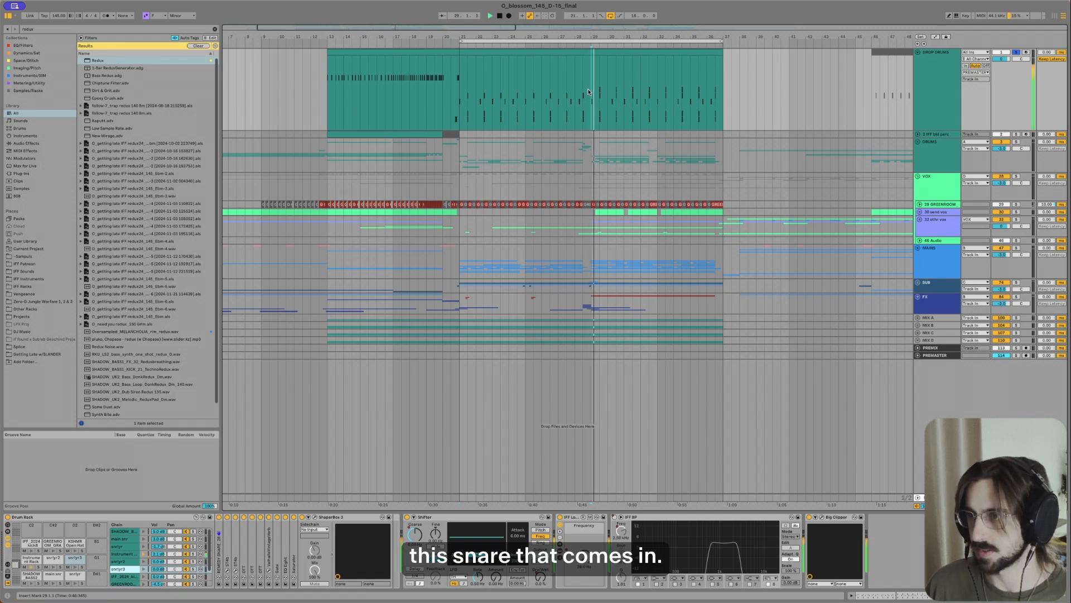
left_click(193, 569)
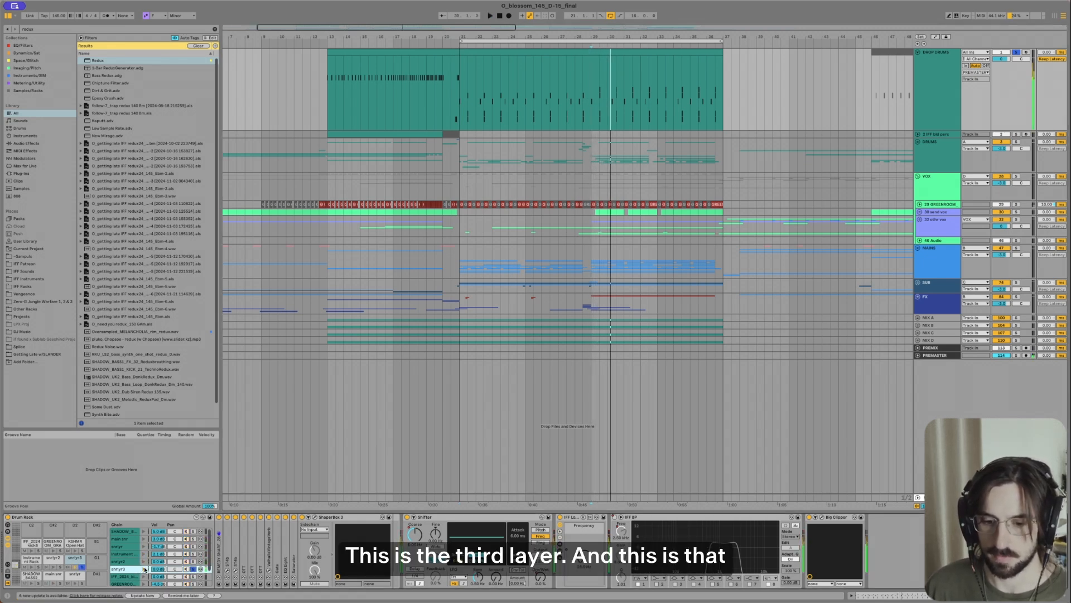
left_click(582, 104)
key("space")
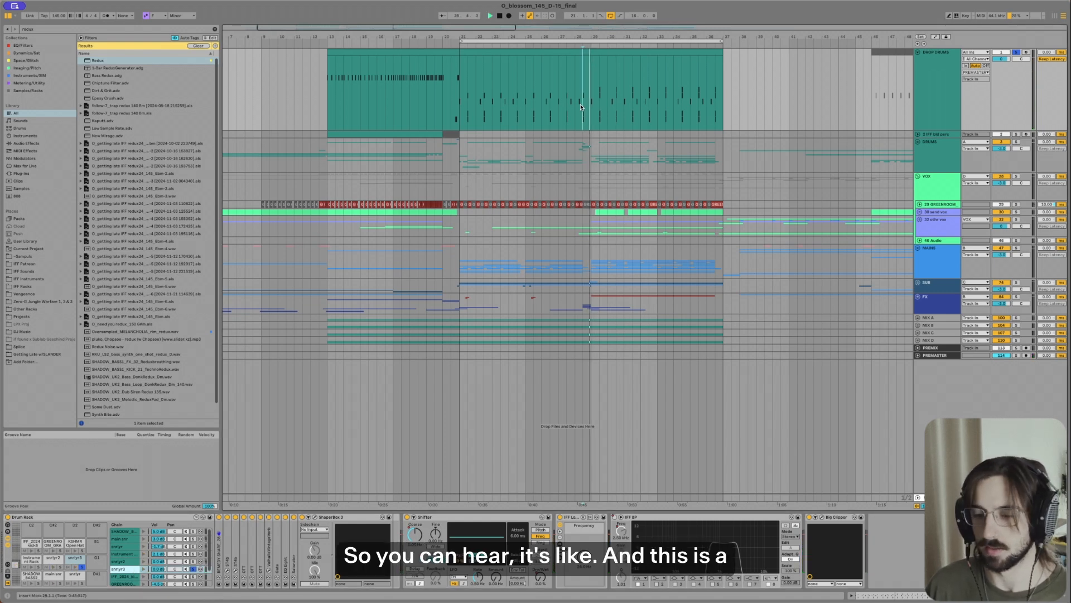
left_click(193, 569)
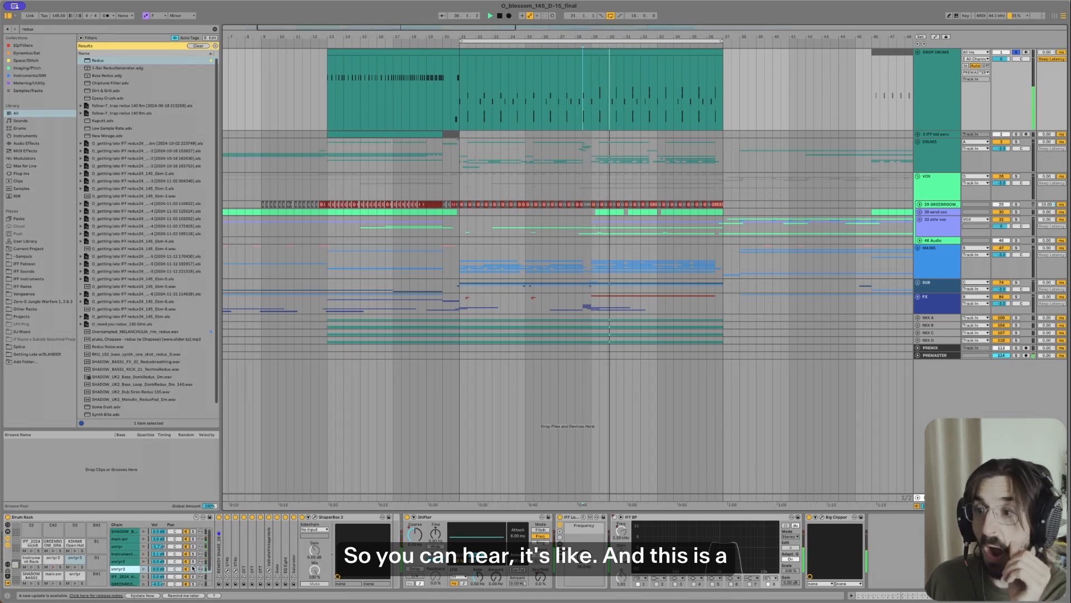
Step: Show the third snare layer's REMEDY SNARE sample and expand its ST4b and OTT effects for inspection
double_click(218, 540)
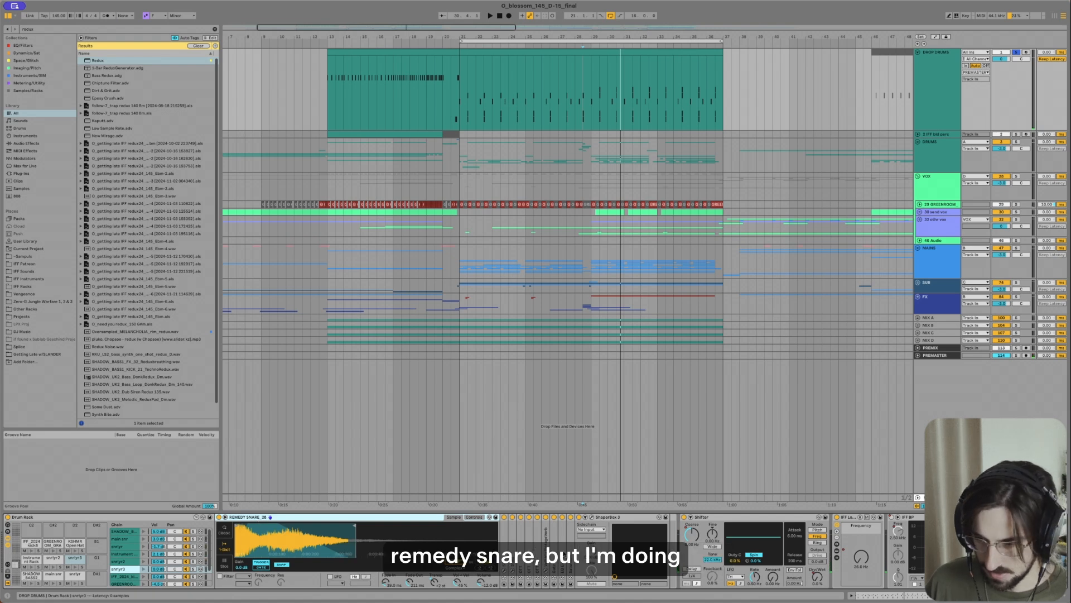
left_click(504, 550)
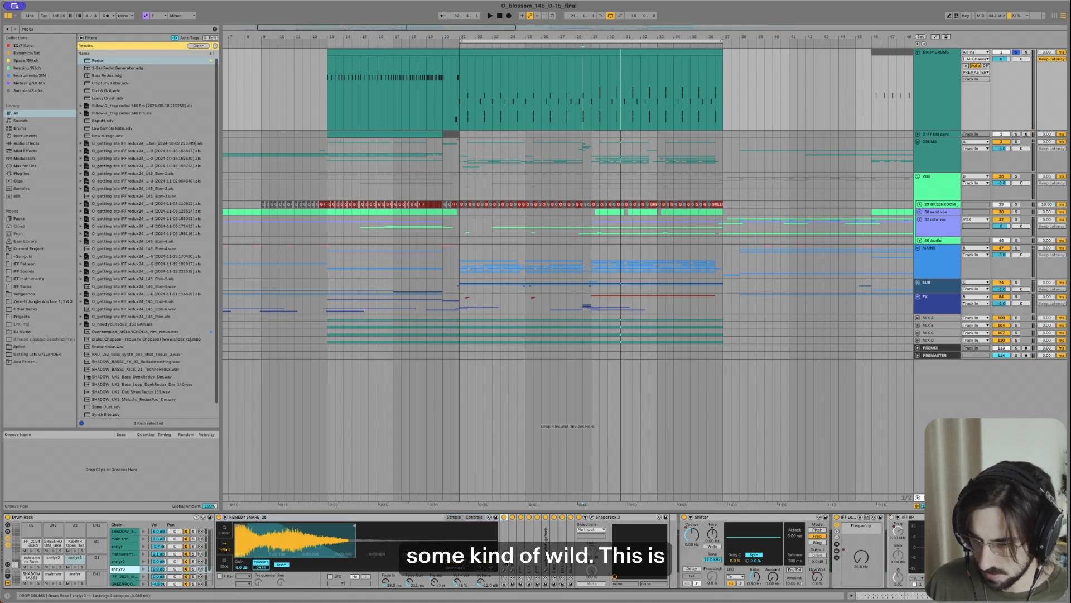
double_click(571, 563)
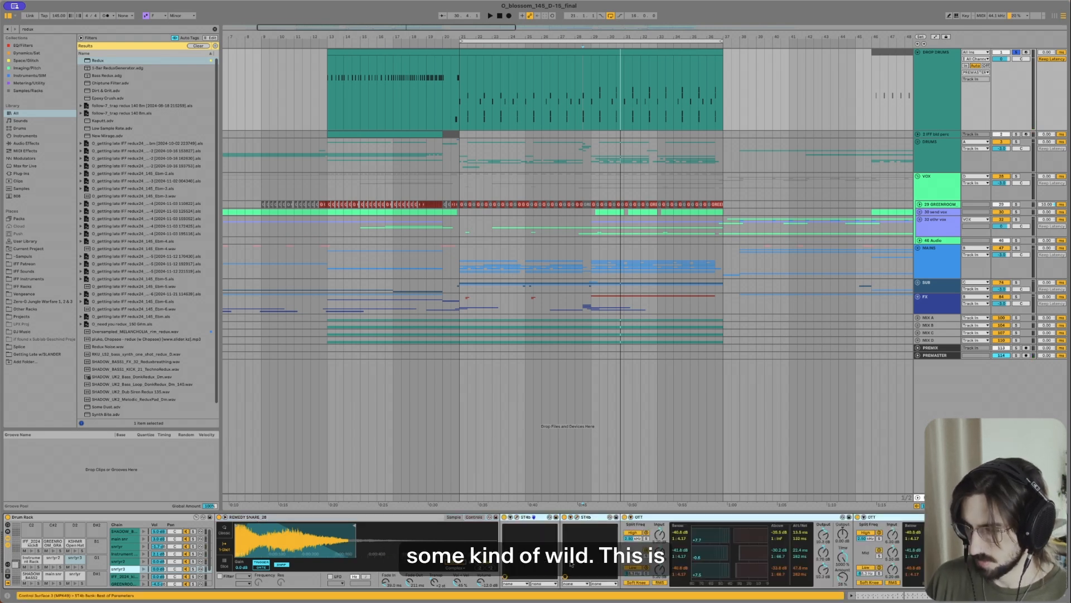
left_click(587, 518)
scroll(518, 541, "right", 5)
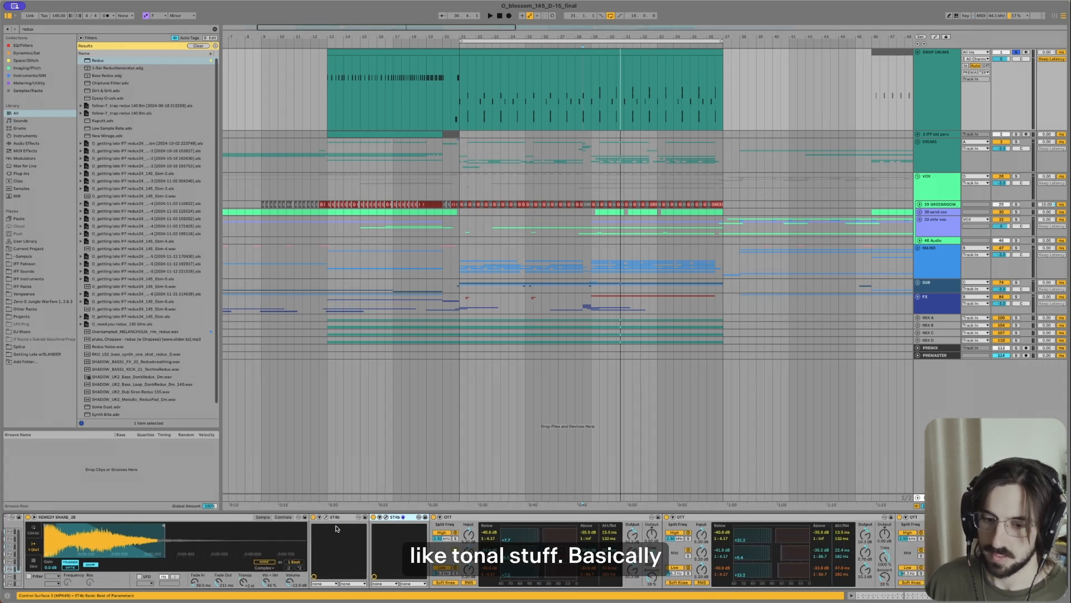
Step: Collapse the third snare layer's effects back and keep only the REMEDY SNARE sampler expanded beside them
left_click(351, 518)
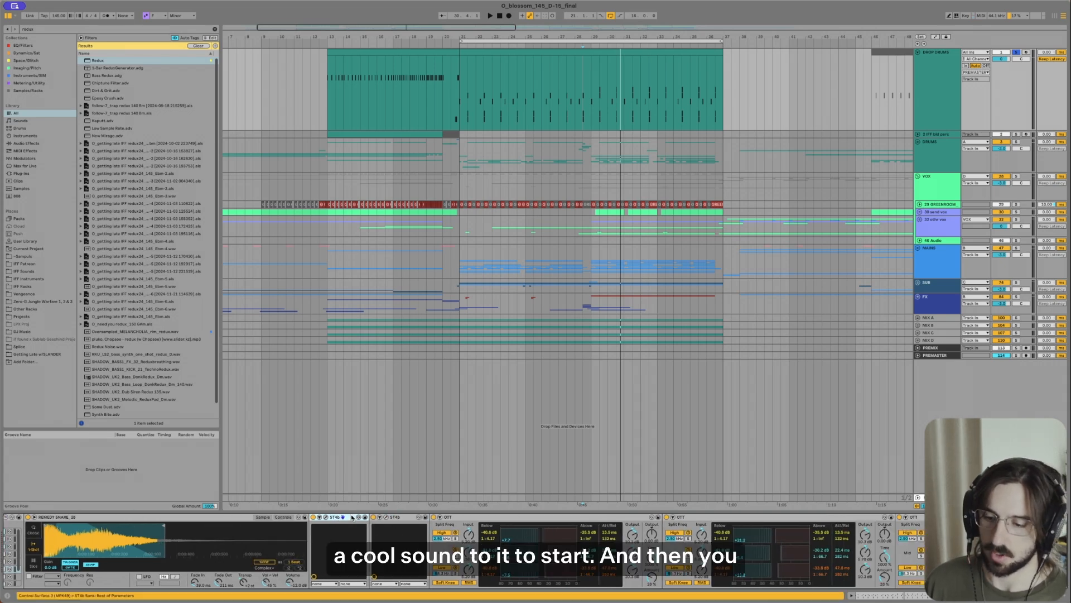
key("super+a")
double_click(351, 518)
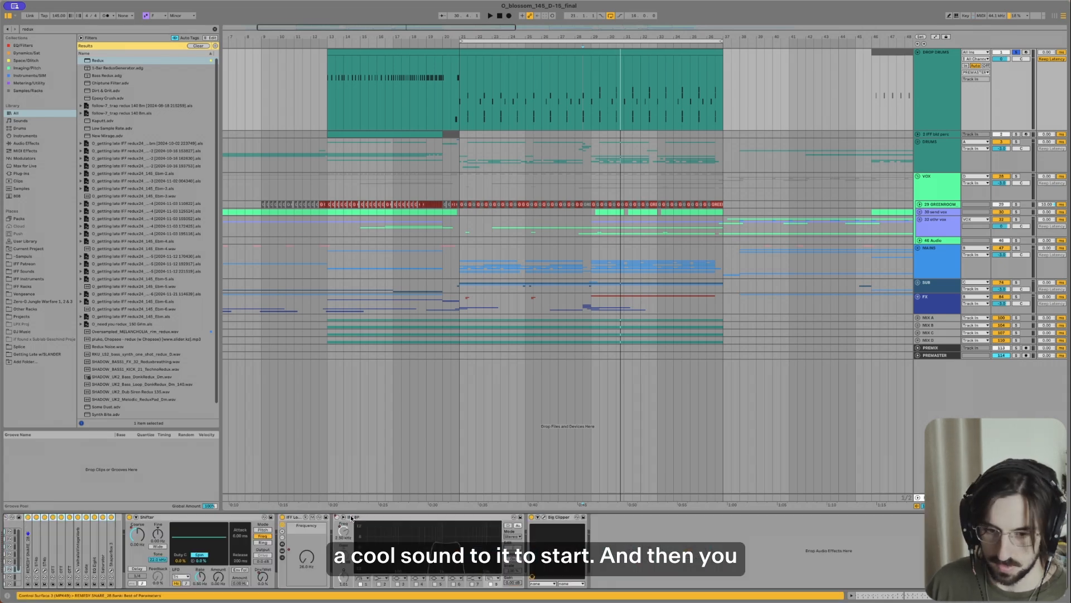
left_click(37, 545)
double_click(28, 547)
Step: Switch off the third snare layer's collapsed effects and play the soloed REMEDY SNARE sample without them
left_click(315, 529)
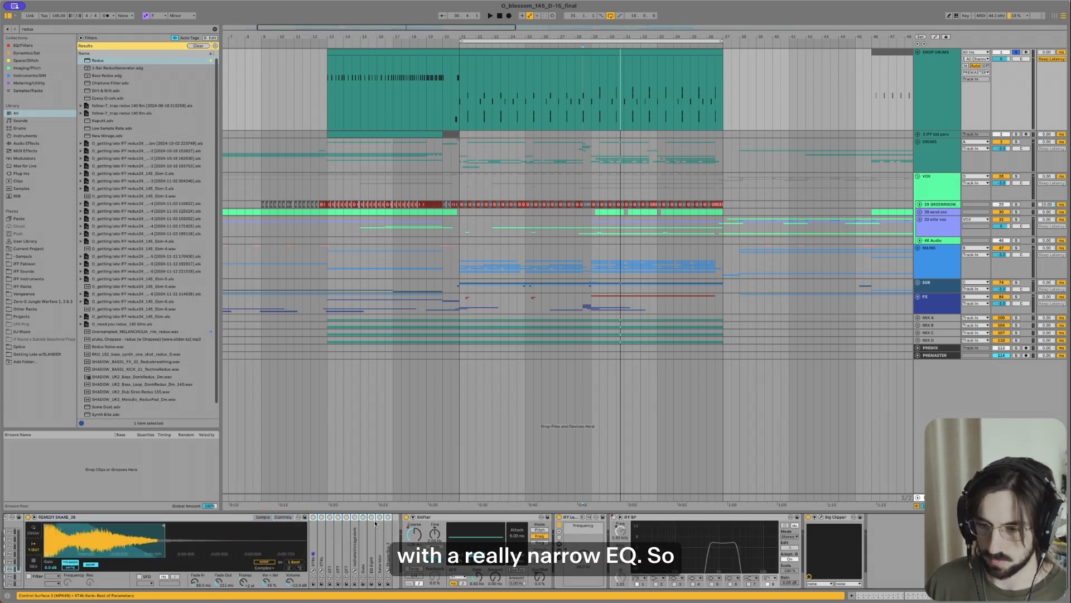
left_click(106, 517)
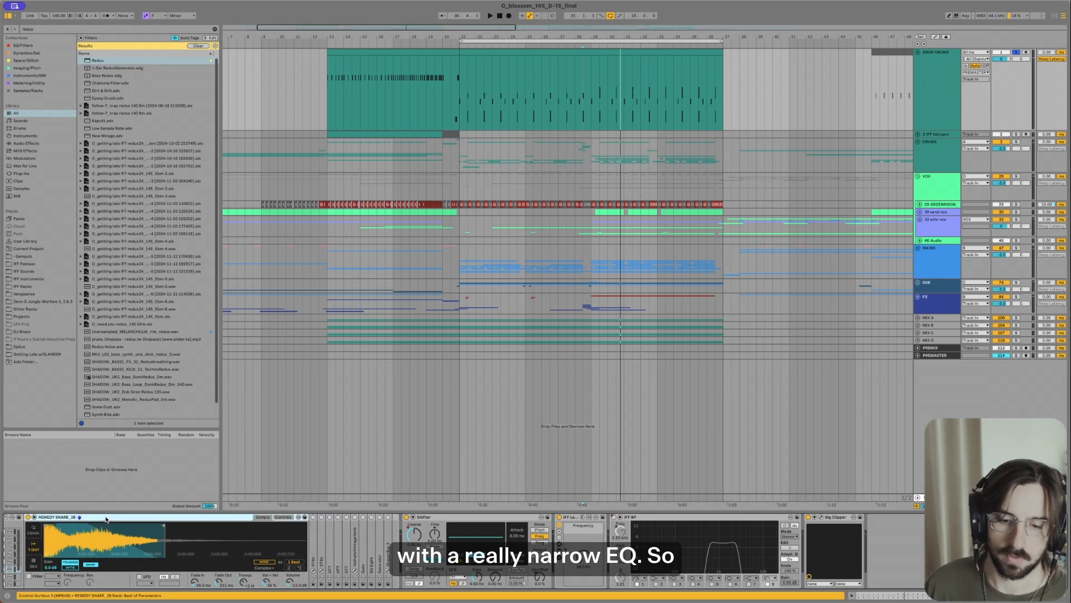
key("space")
key("space")
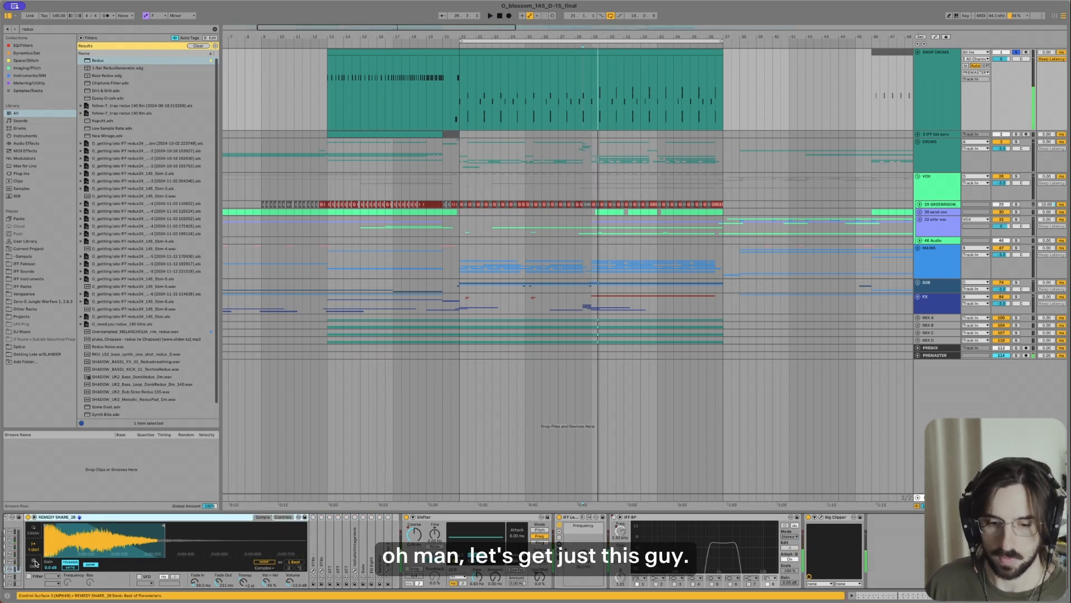
scroll(38, 563, "left", 5)
left_click(147, 568)
key("space")
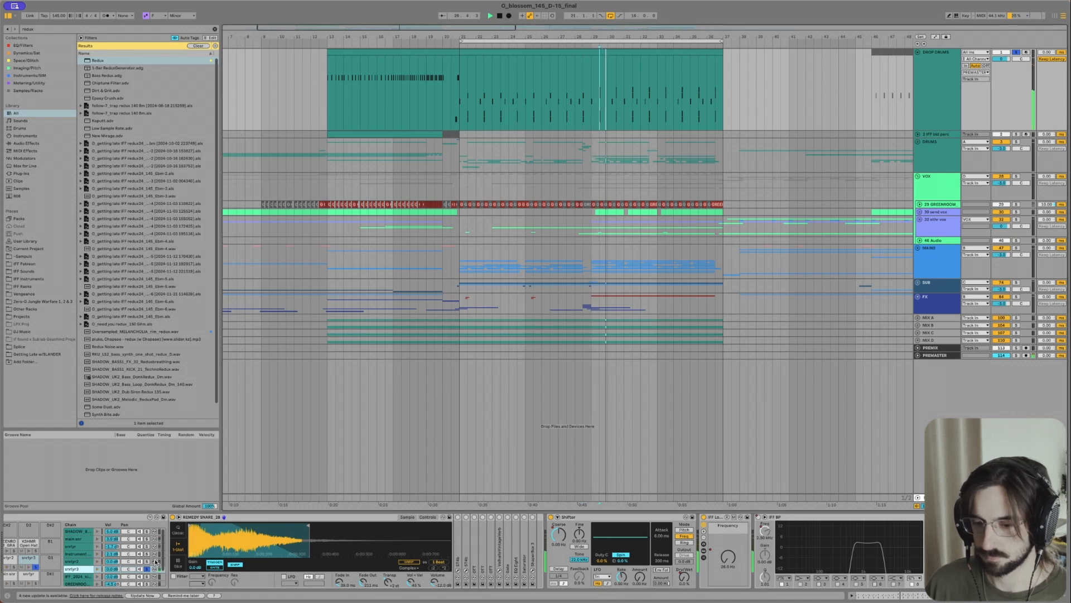
Step: Reactivate the whole row of collapsed effects on the third snare layer and play the processed sound
left_click(457, 526)
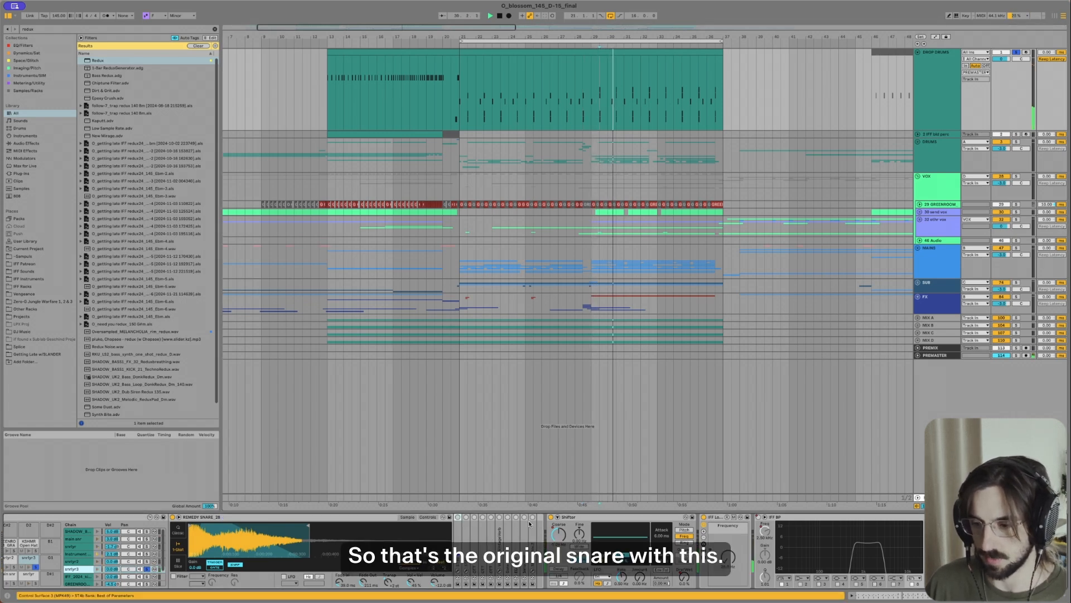
left_click(534, 527, "shift")
key("0")
key("space")
key("space")
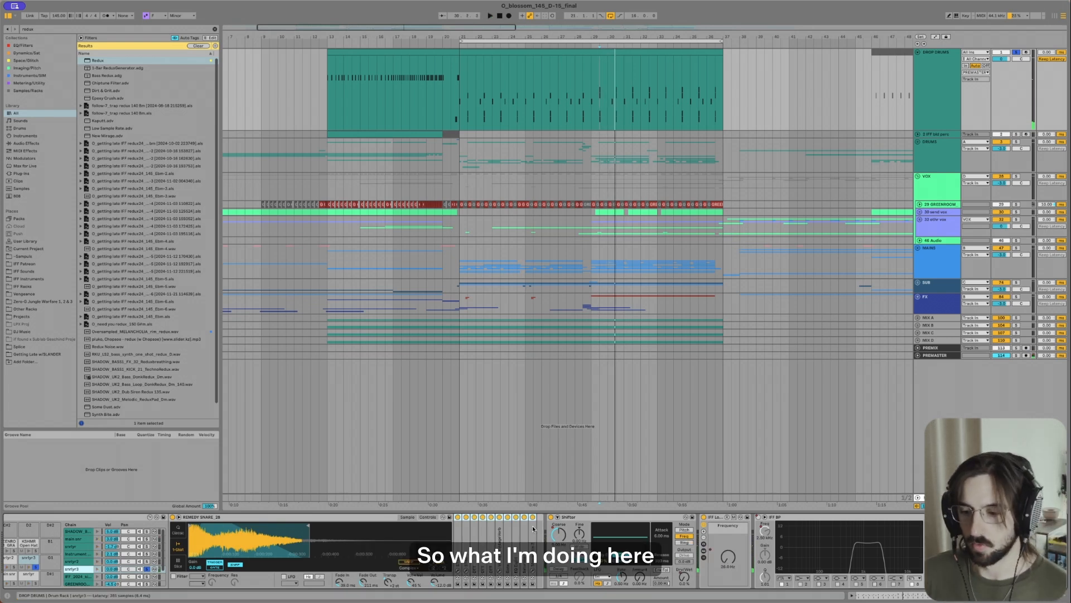
Step: Switch off every collapsed effect except the first ST4b, then view that plugin's band settings and close its window
left_click(475, 532)
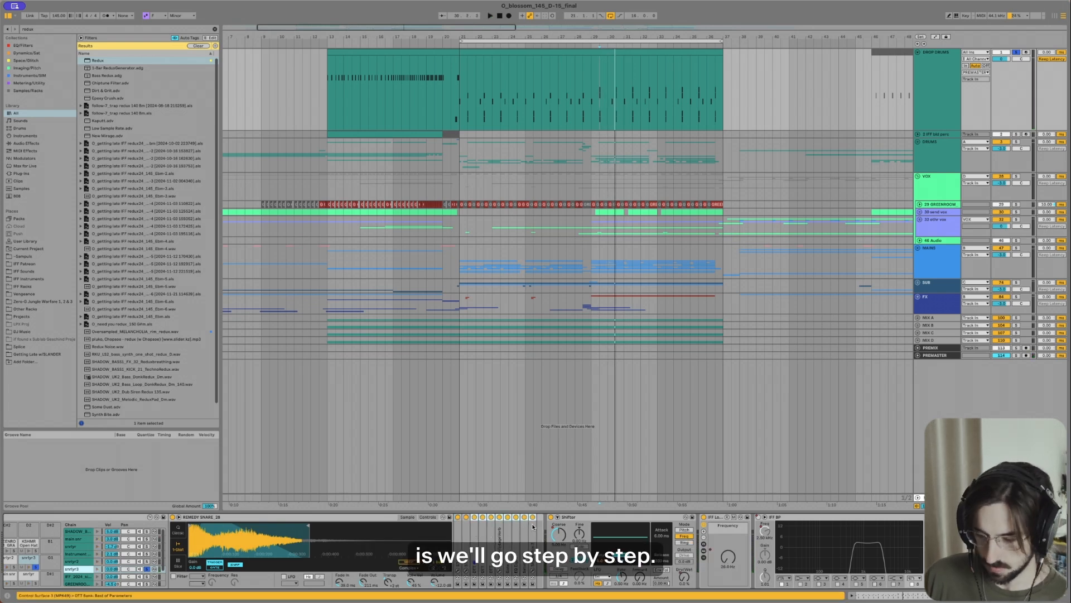
left_click(466, 518)
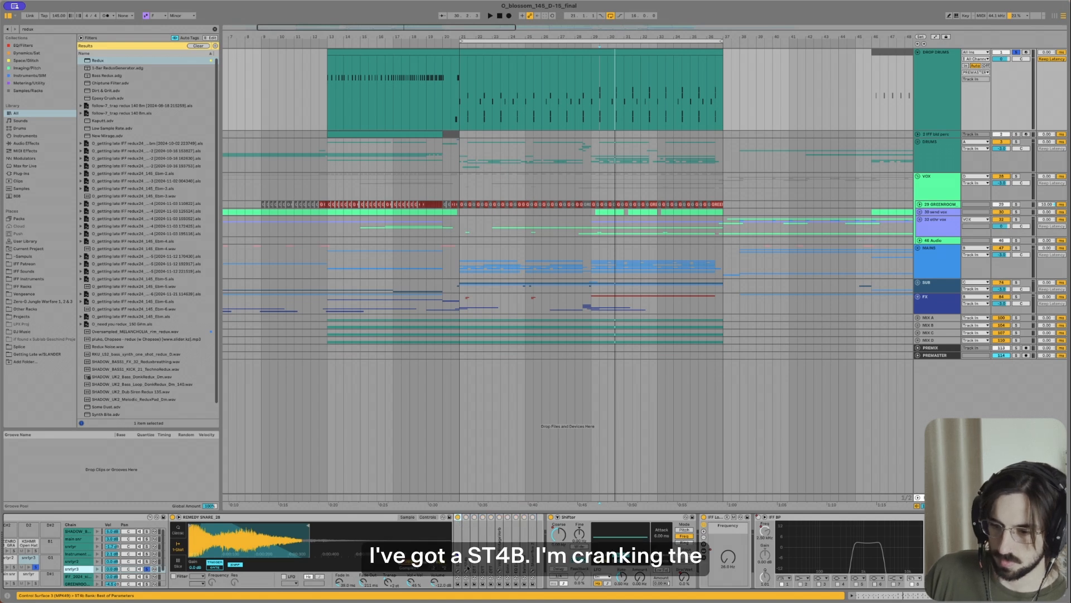
left_click(457, 570)
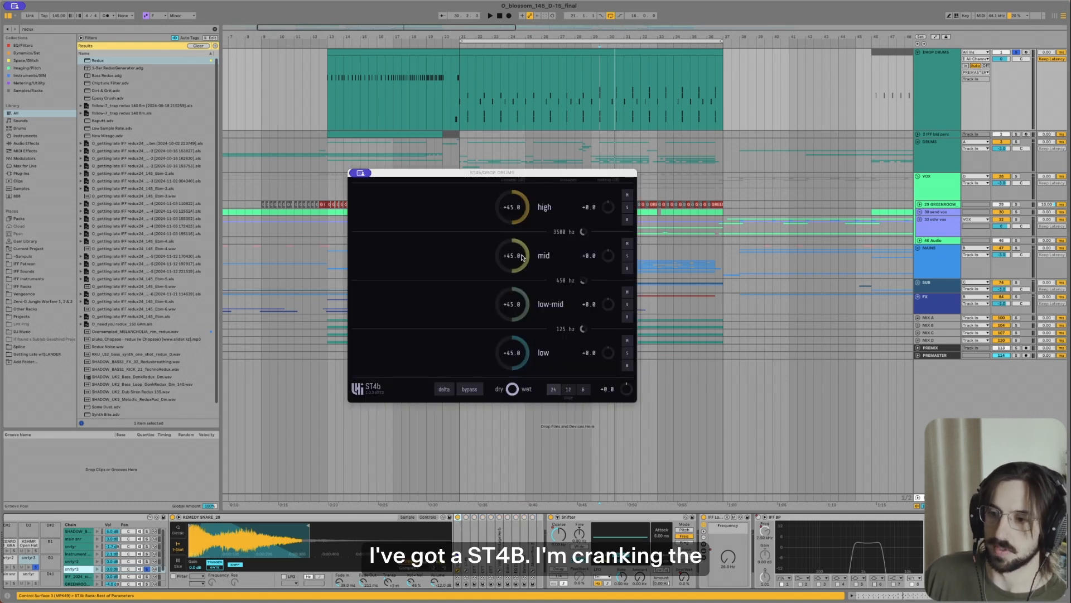
left_click(359, 174)
left_click(368, 193)
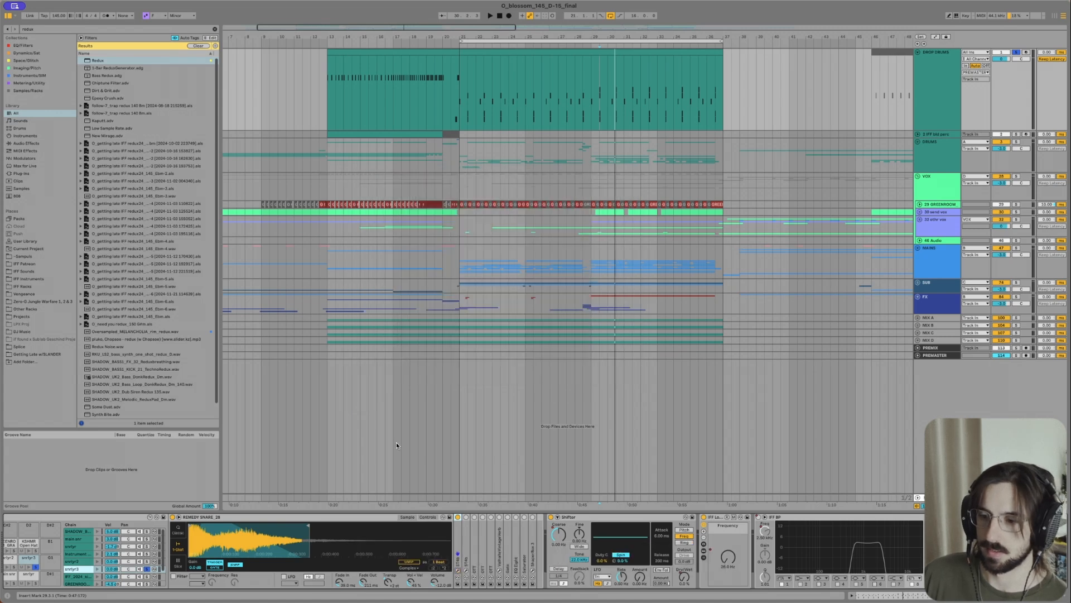
Step: Turn on the second ST4b, play the layer with its plugin window open, and close the window
left_click(466, 517)
left_click(467, 571)
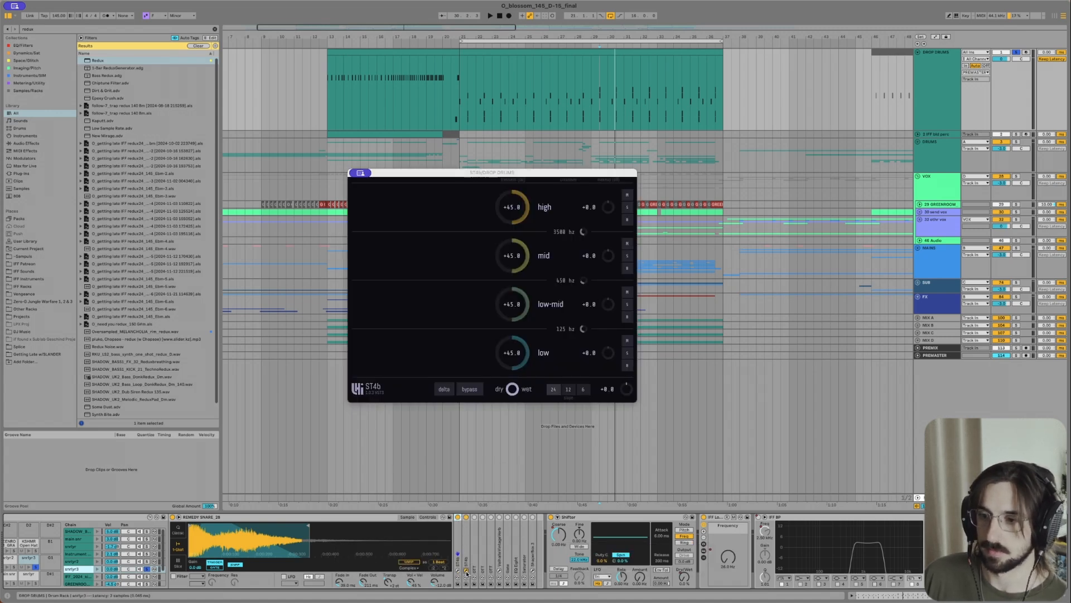
key("space")
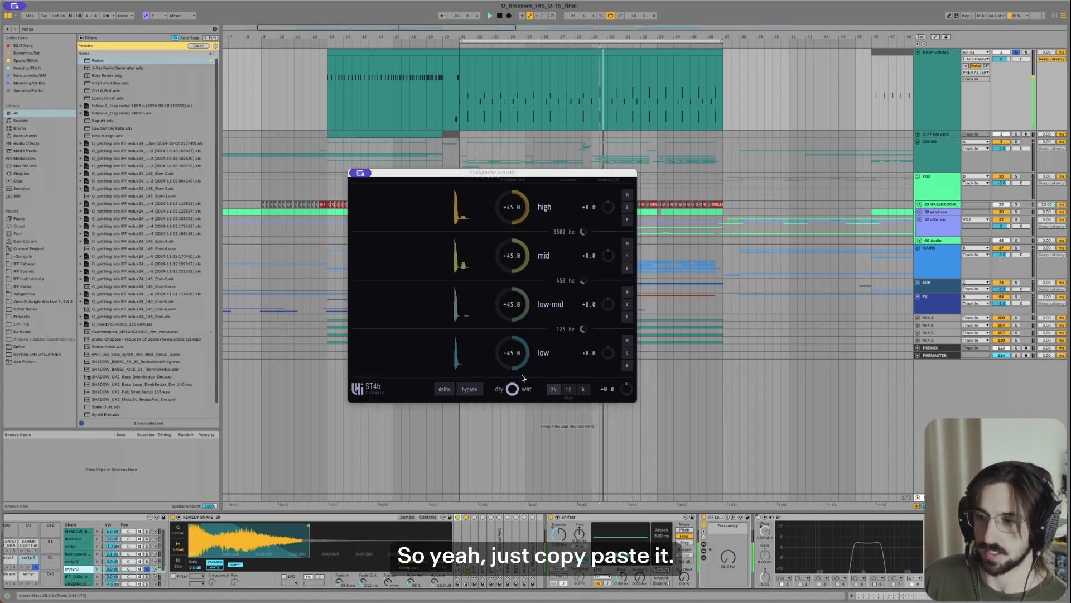
left_click(361, 173)
left_click(368, 192)
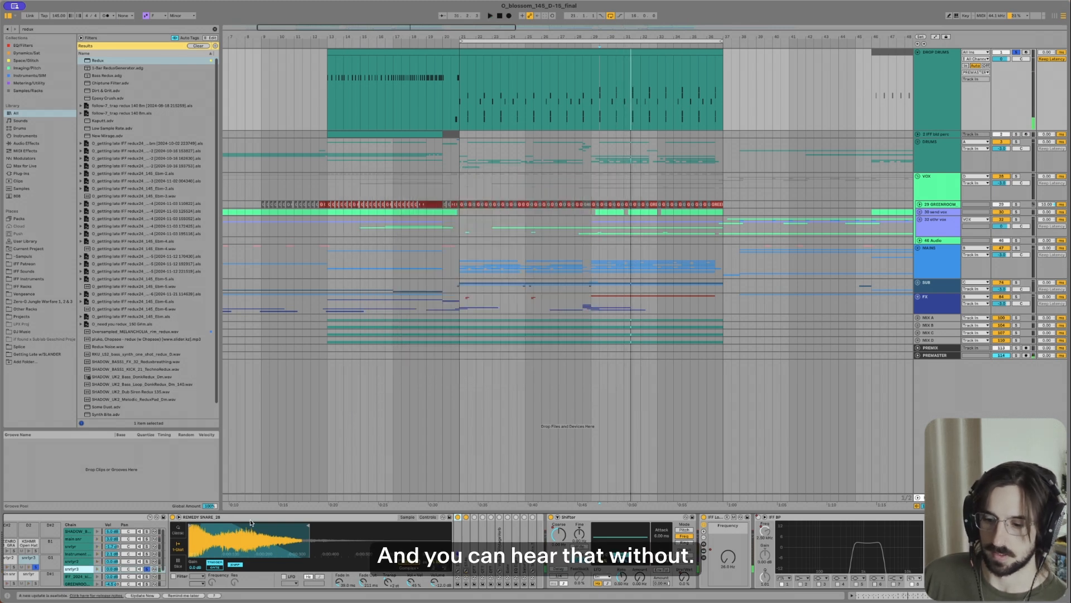
Step: Play the soloed third snare layer to hear it with both ST4b plugins active
key("space")
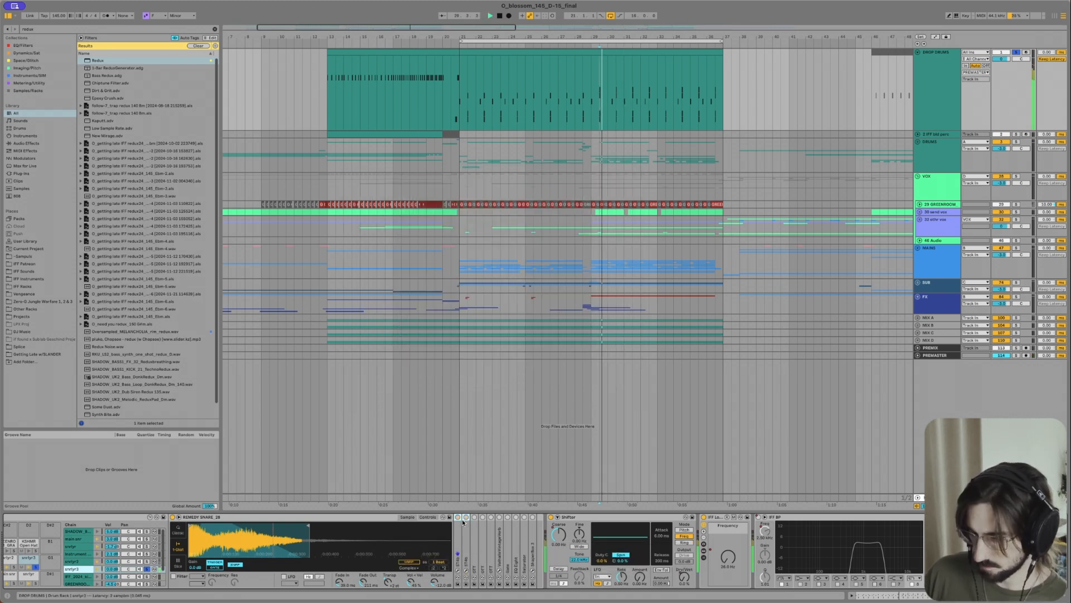
key("space")
key("space")
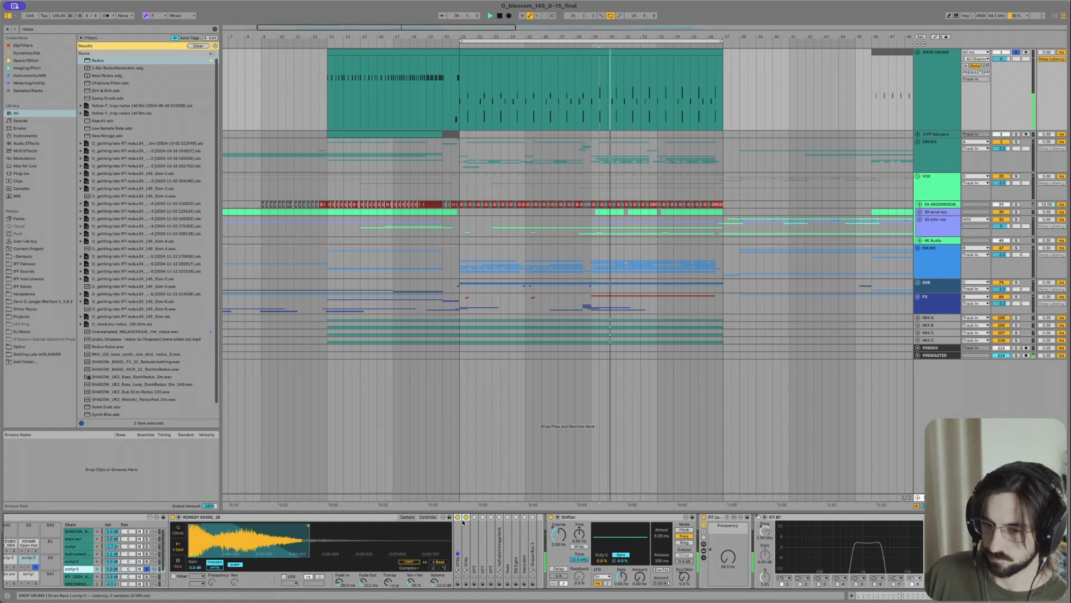
key("space")
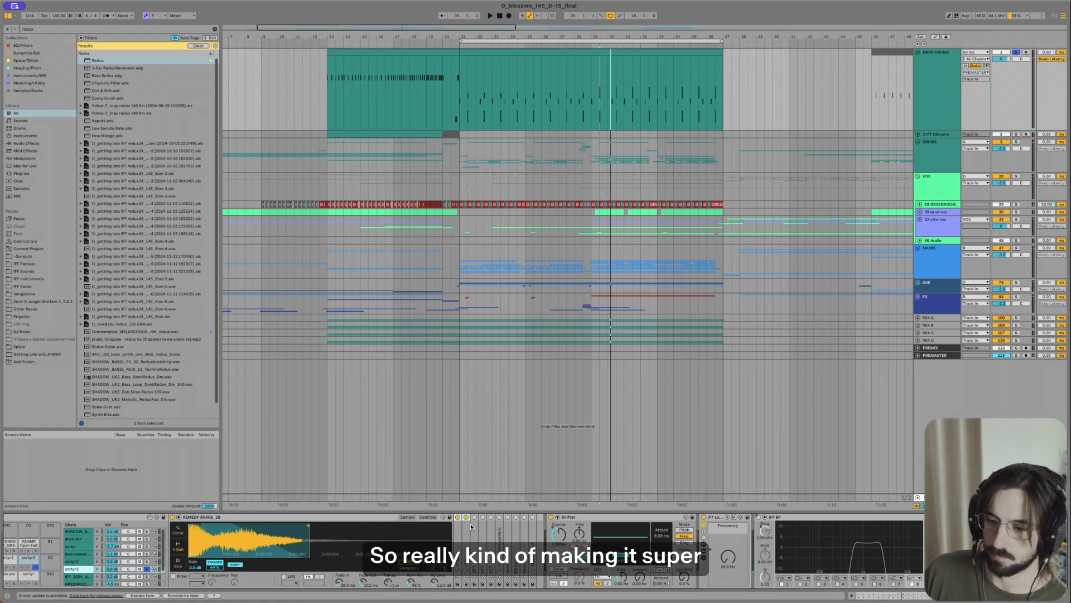
Step: Turn on the OTT effects and the reverb after the two ST4b plugins, and play the third snare layer
left_click(474, 517)
left_click(493, 523, "shift")
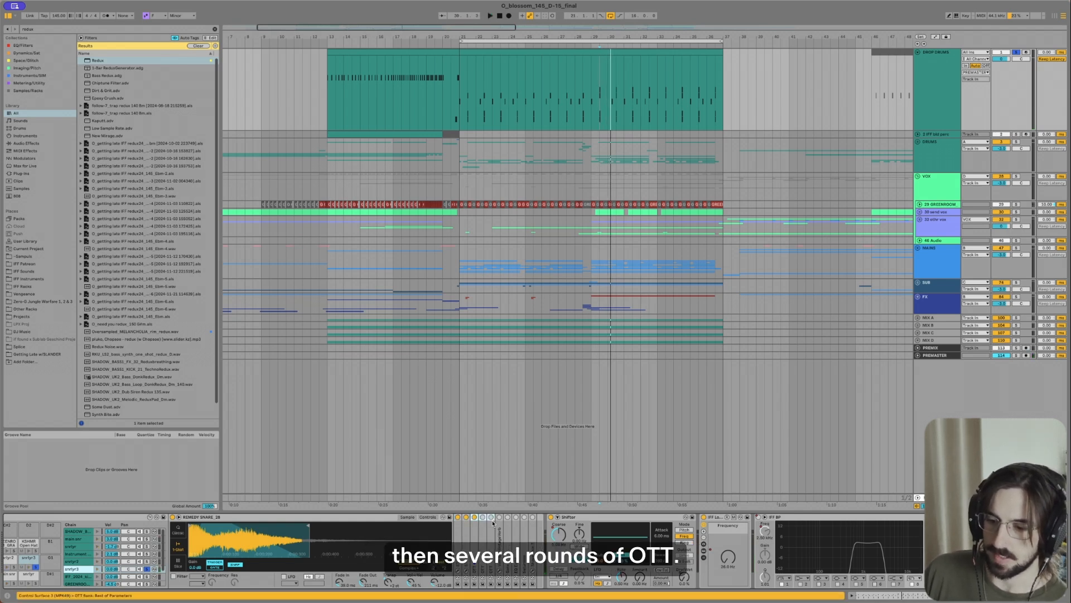
left_click(487, 520)
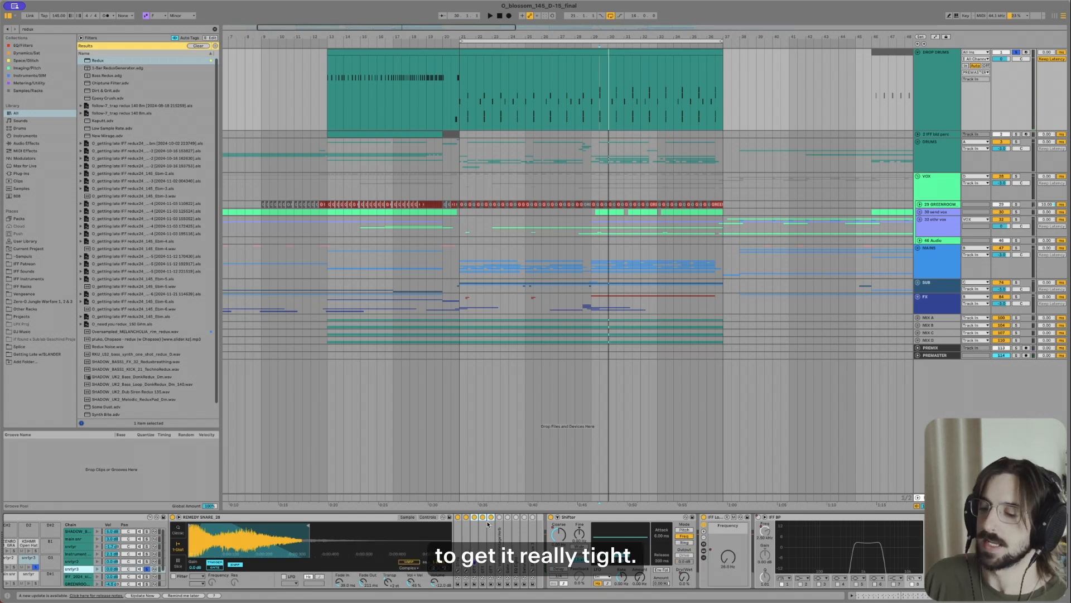
left_click(499, 538)
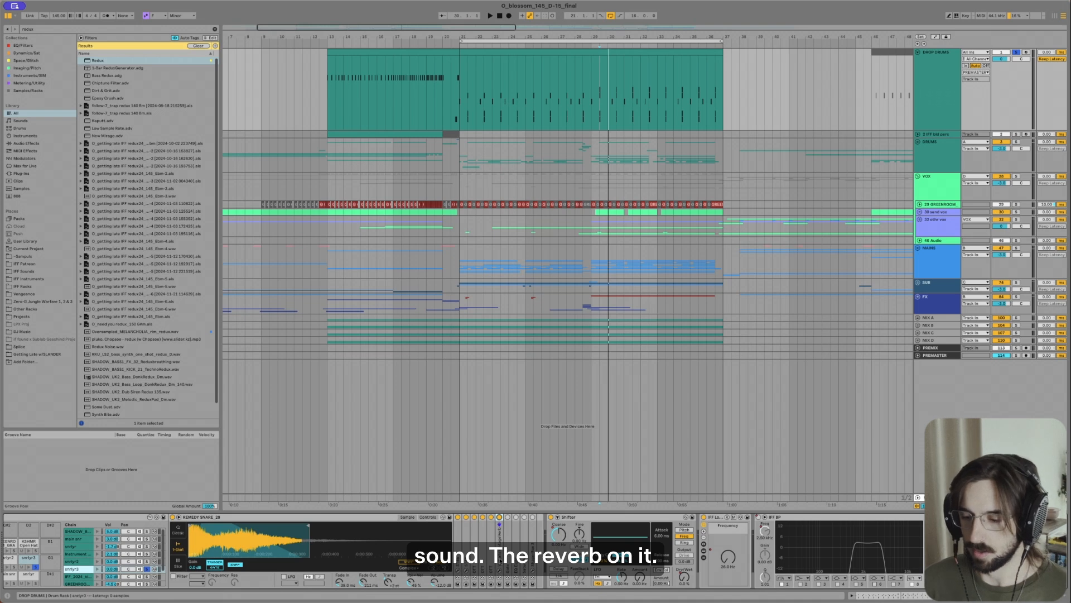
key("space")
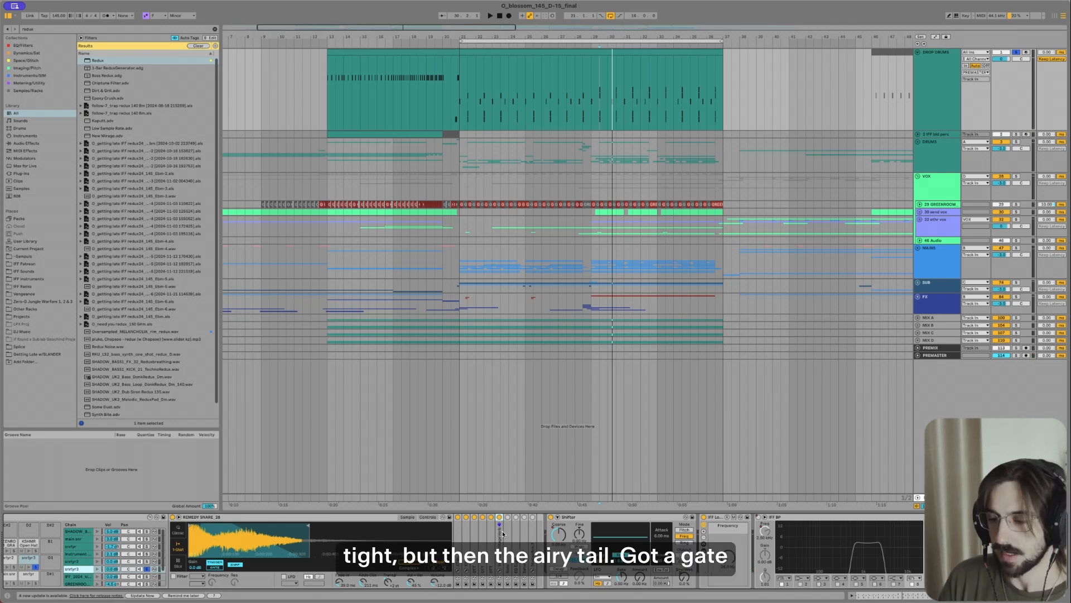
Step: Turn on the Gate after the reverb, play the layer while viewing its settings and sidechain section, and fold the device again
left_click(506, 527)
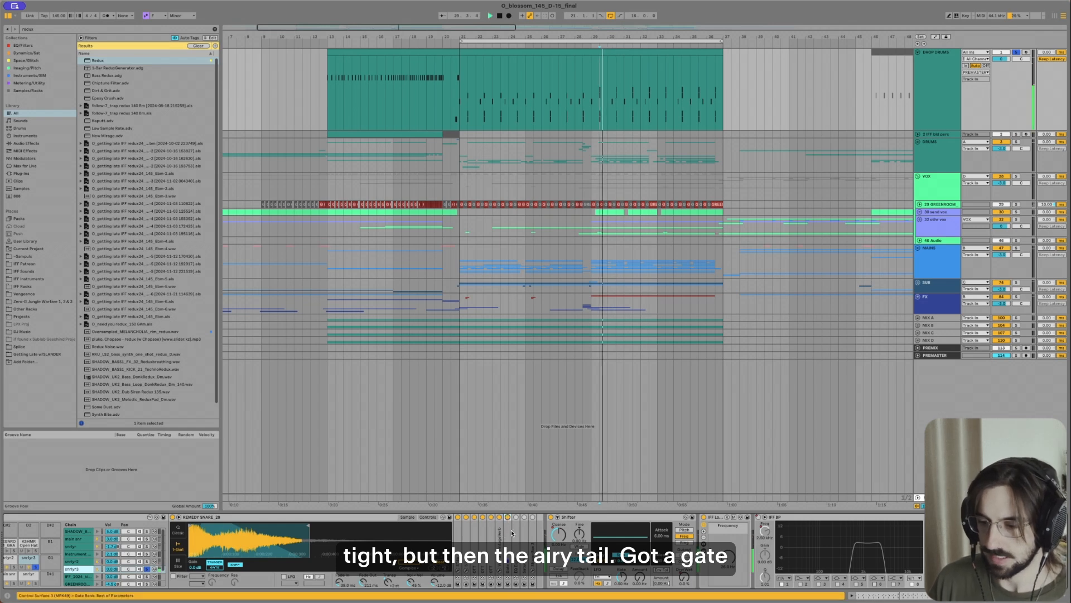
left_click(507, 517)
left_click(514, 517)
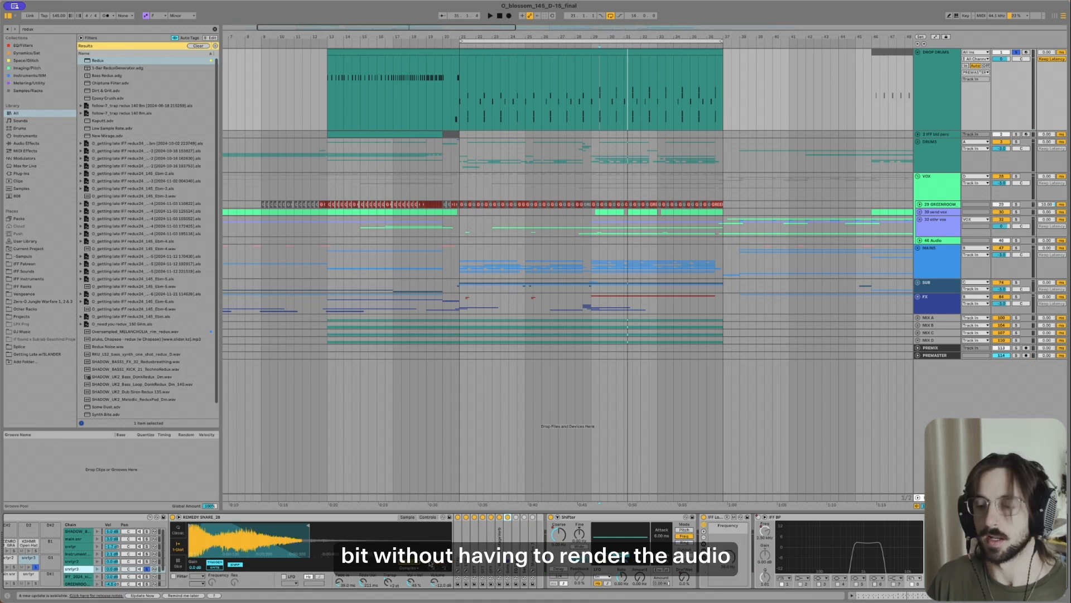
double_click(507, 538)
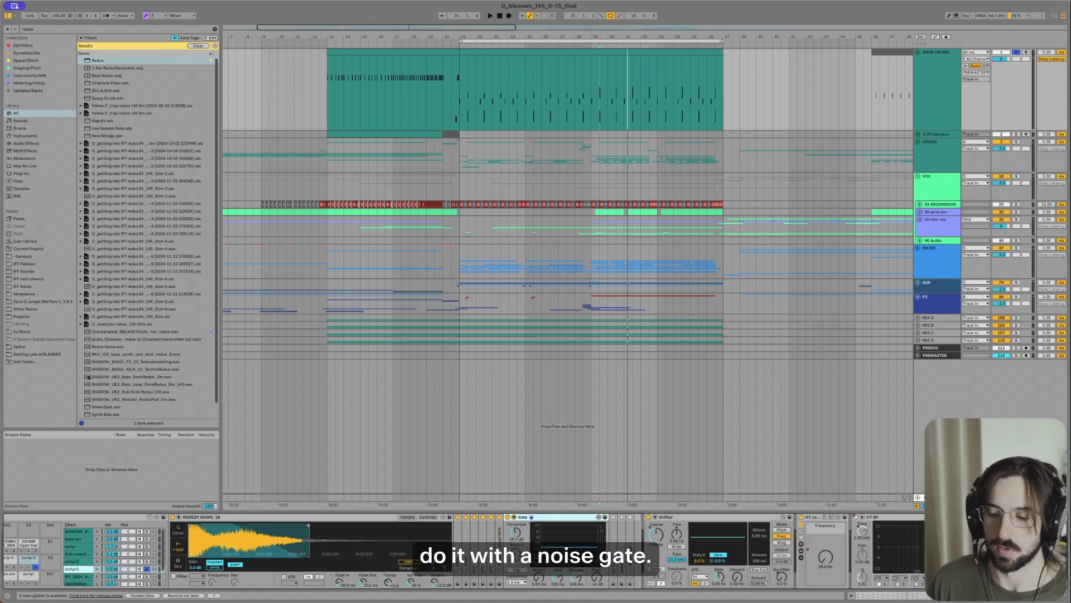
key("space")
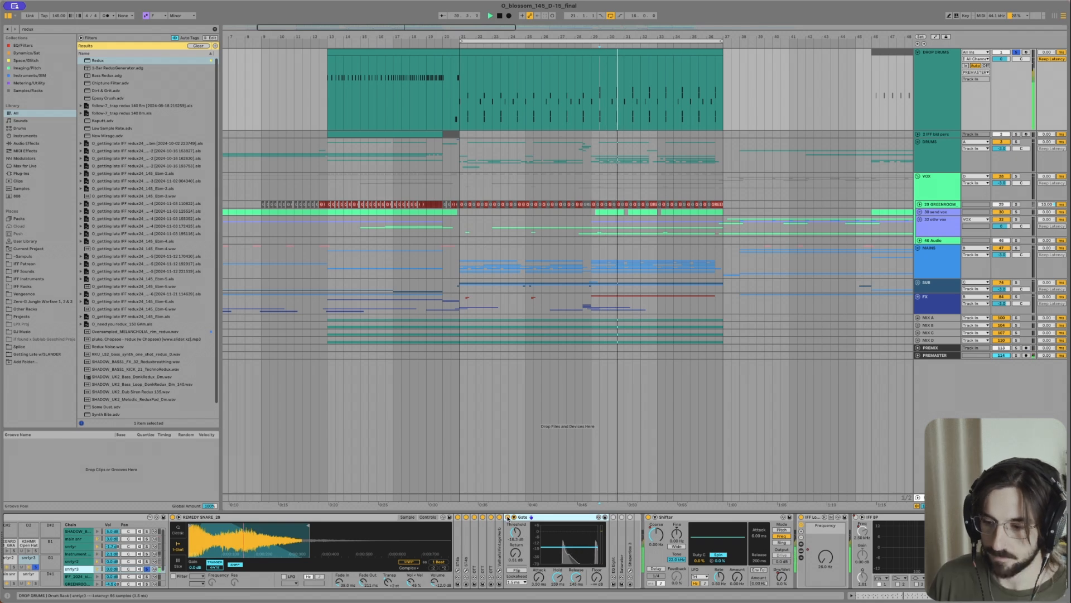
key("space")
left_click(514, 518)
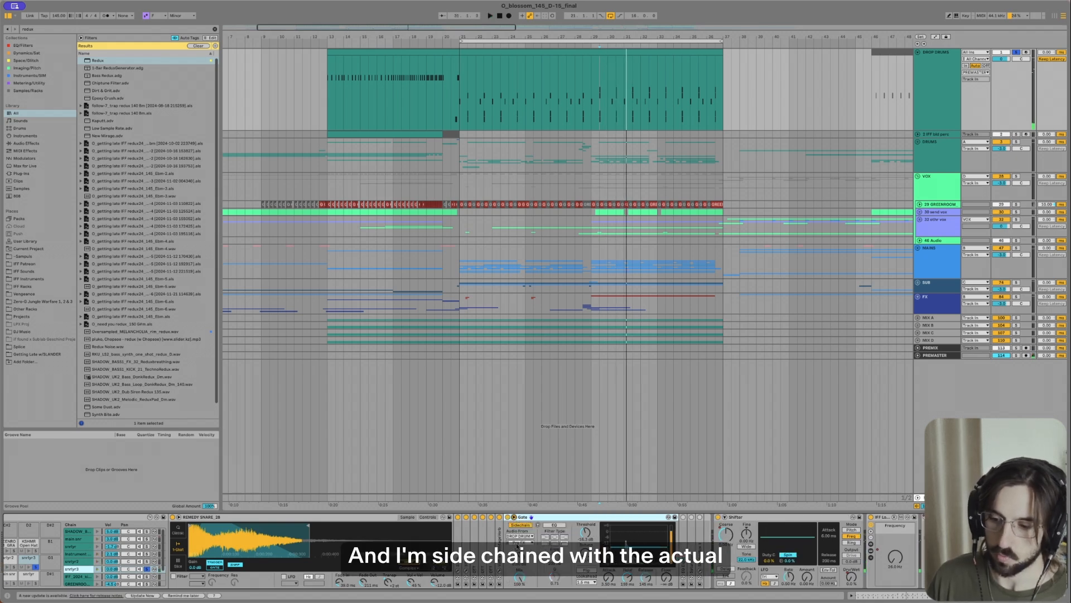
double_click(564, 517)
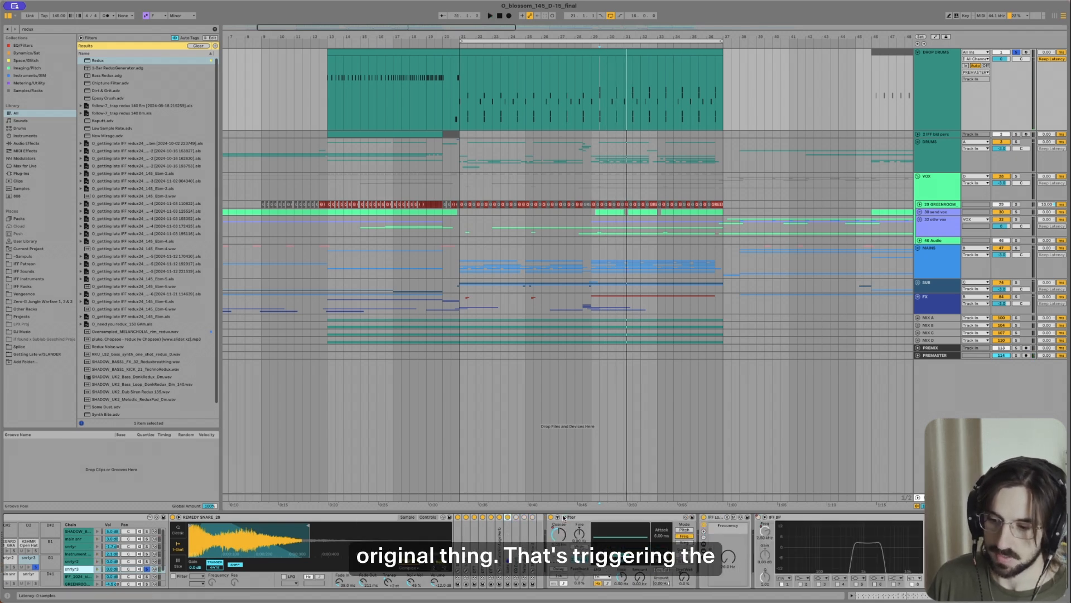
Step: Bypass and reactivate the Gate during playback to compare the snare tail, then fold the device away
left_click(506, 517)
key("space")
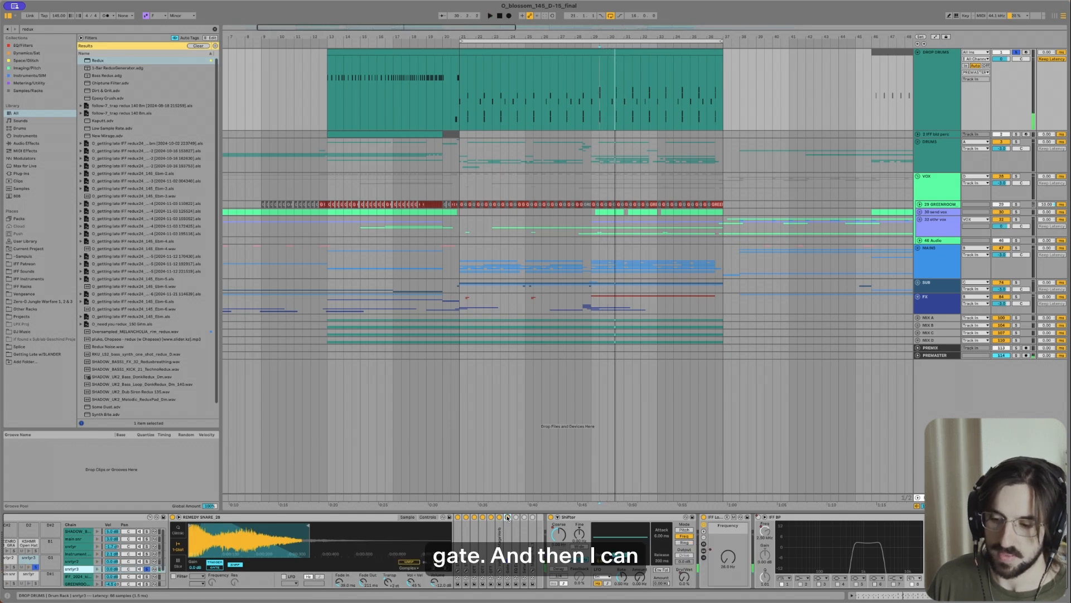
double_click(509, 522)
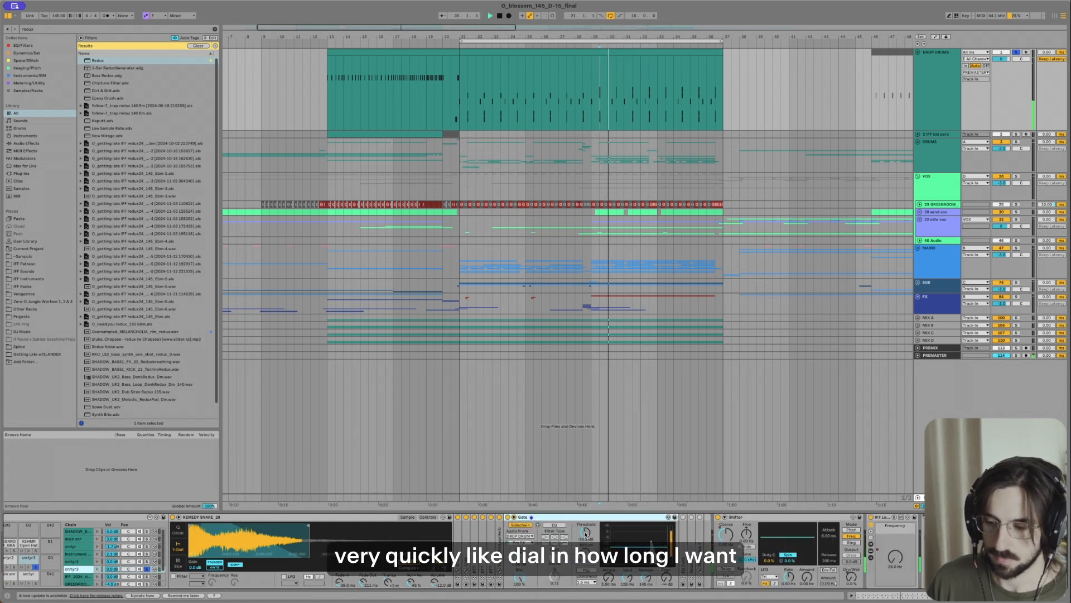
key("space")
double_click(522, 518)
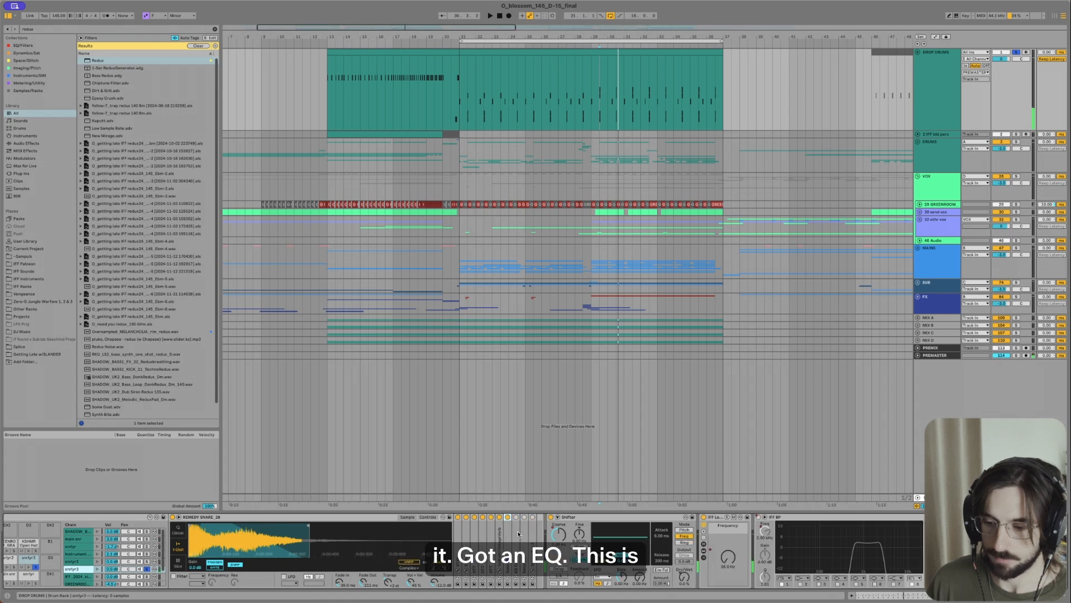
Step: Turn on the EQ Eight after the Gate and open its enlarged curve display to inspect the narrow tonal boosts
key("space")
left_click(516, 517)
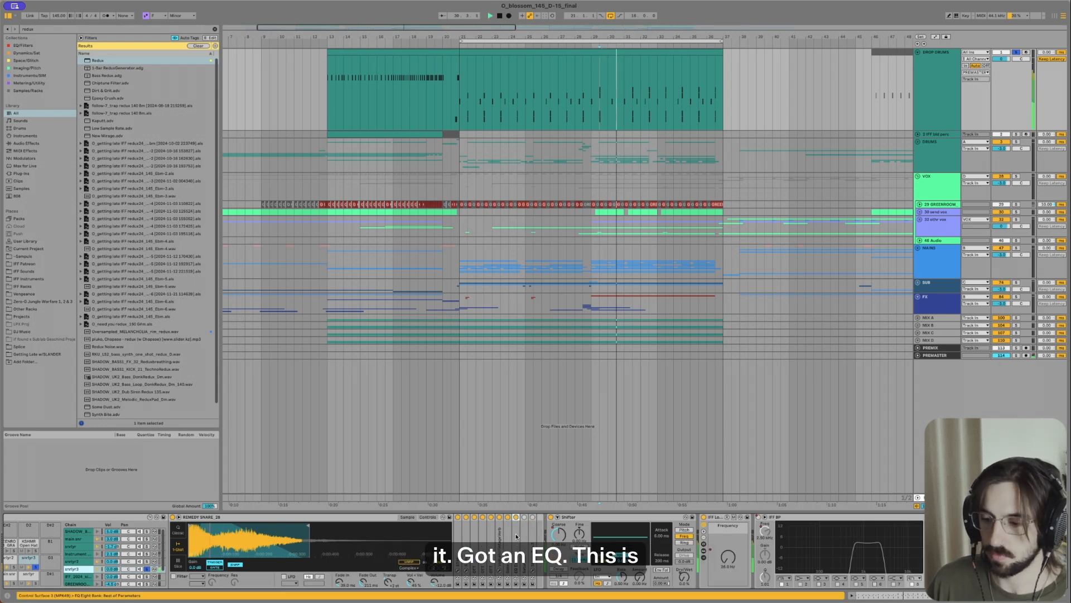
double_click(516, 537)
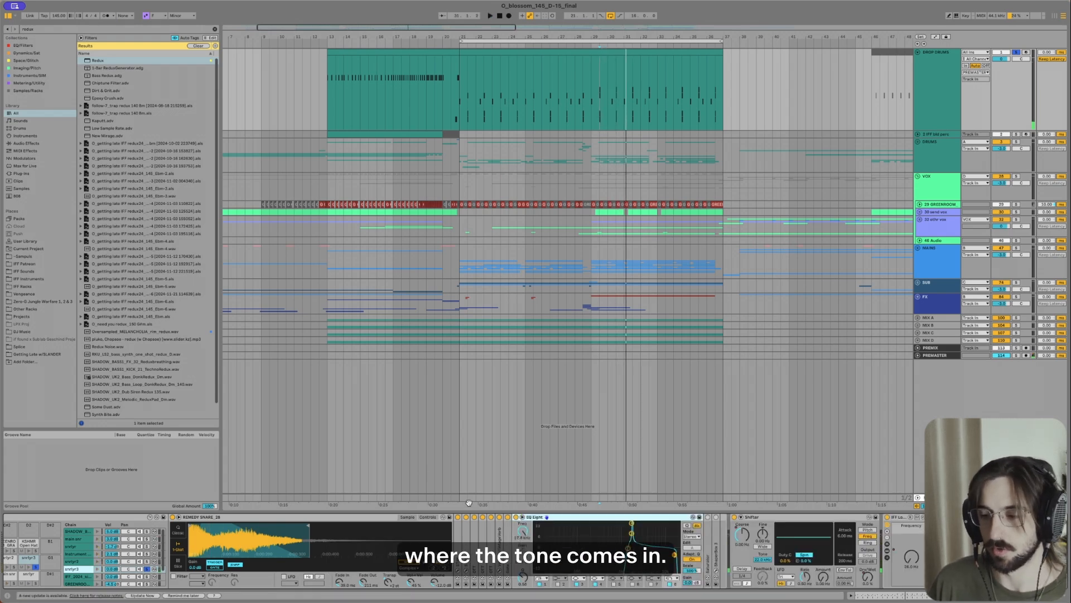
left_click(523, 517)
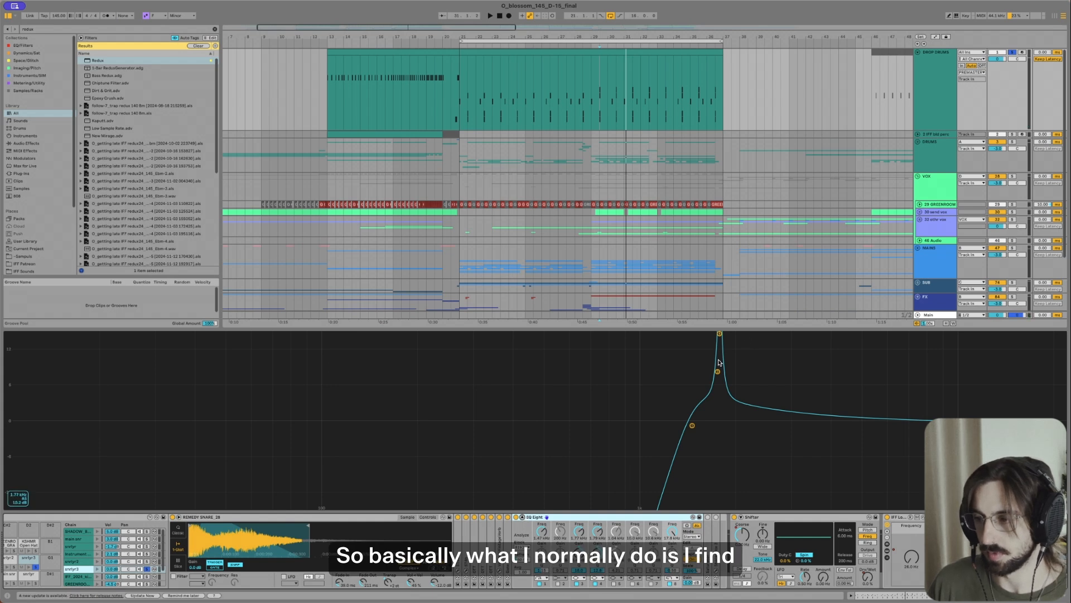
mouse_move(719, 335)
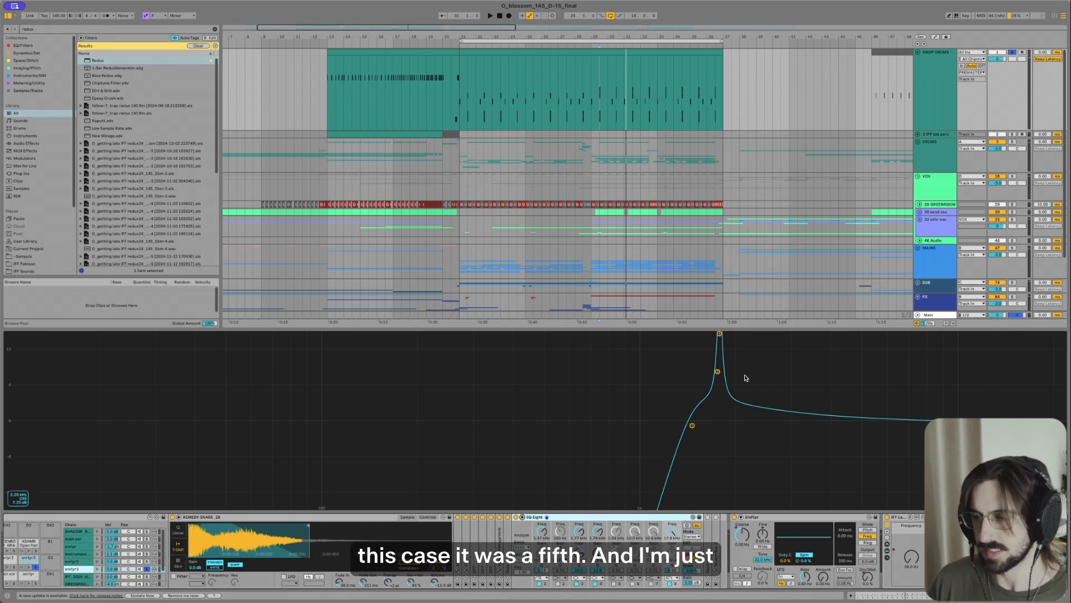
Step: Play the layer with the EQ Eight's two narrow boost bands off and back on, then close the enlarged display
key("space")
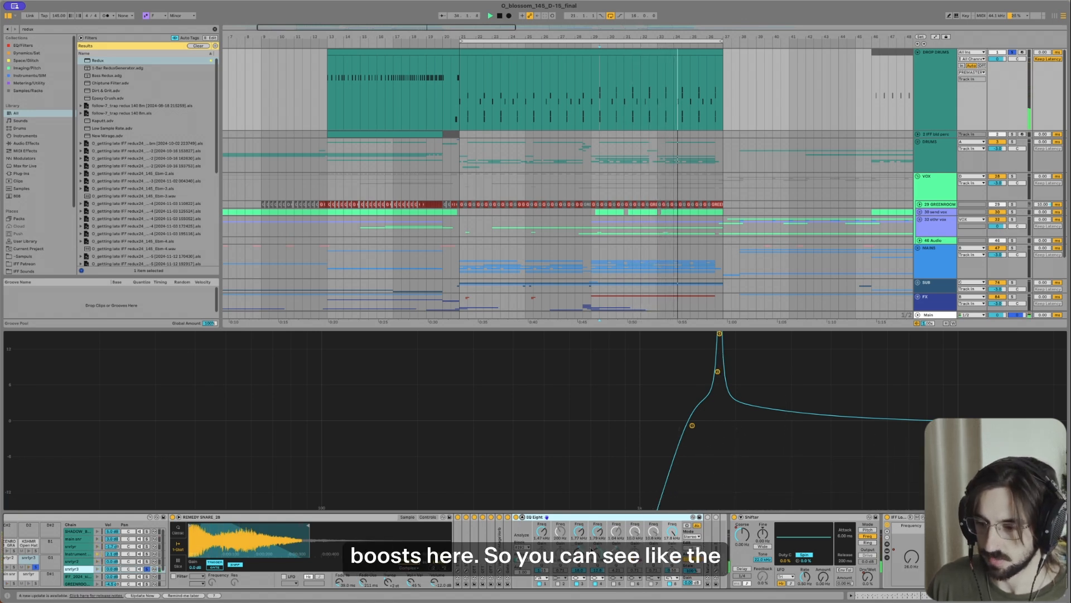
left_click(577, 584)
left_click(595, 584)
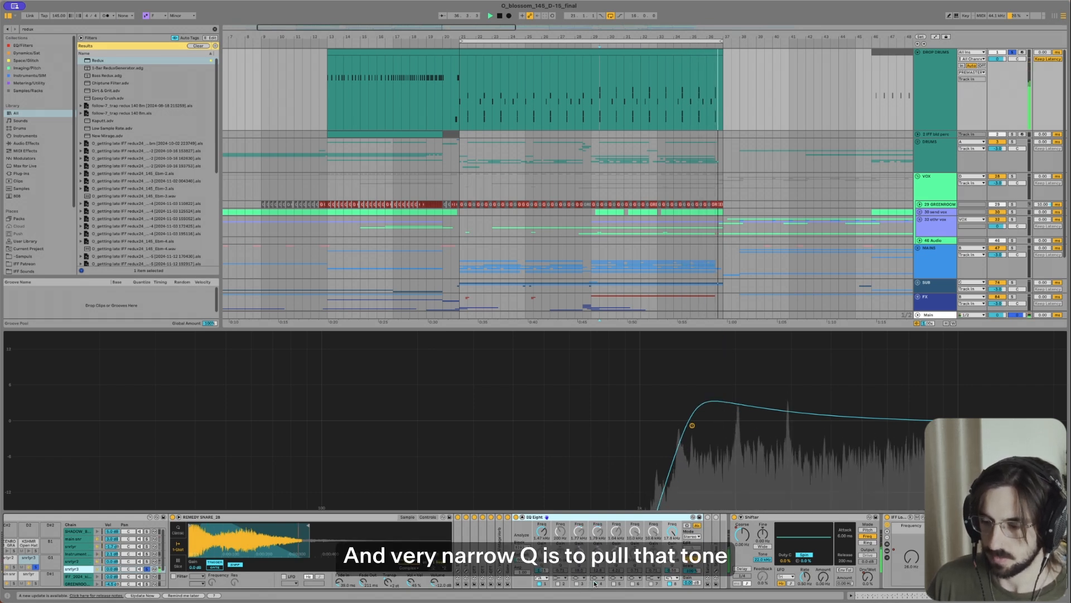
left_click(595, 584)
left_click(578, 584)
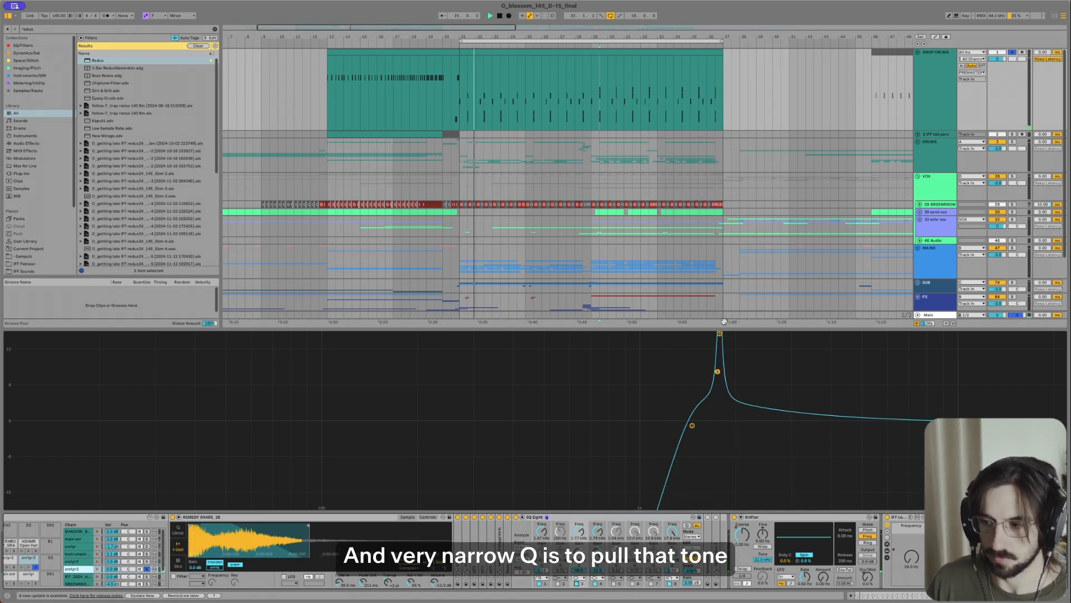
left_click(523, 517)
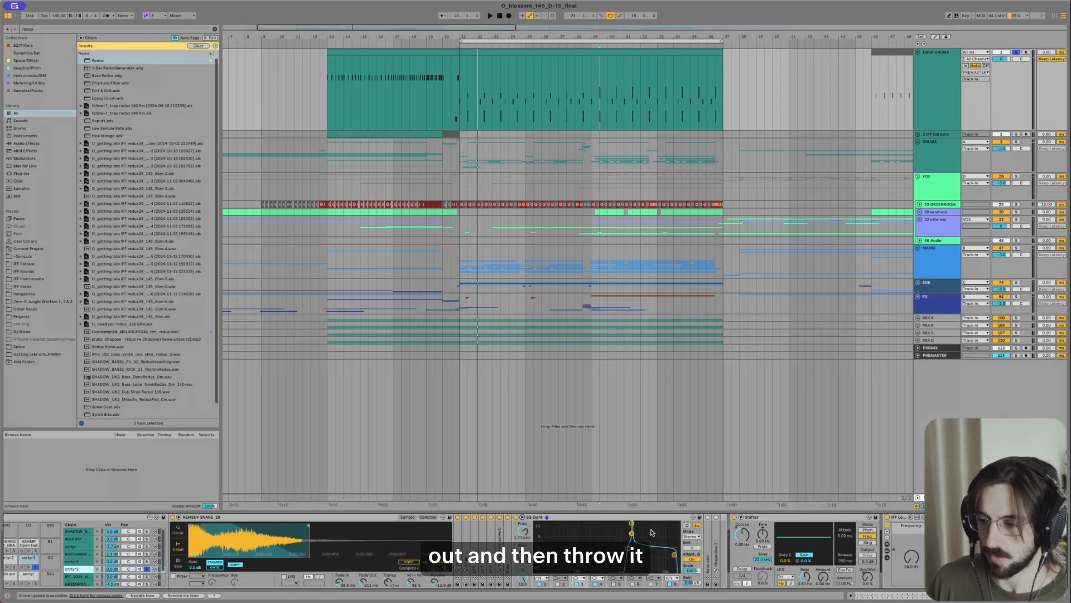
Step: Turn on the Saturator after the EQ Eight, fold the EQ away, and play the layer
left_click(707, 517)
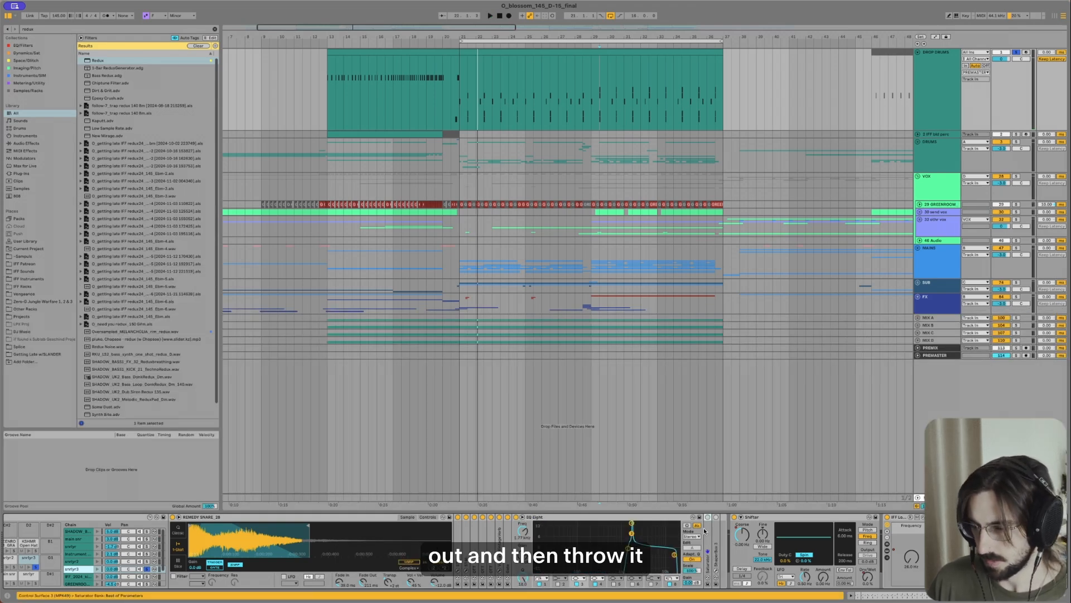
double_click(642, 520)
key("space")
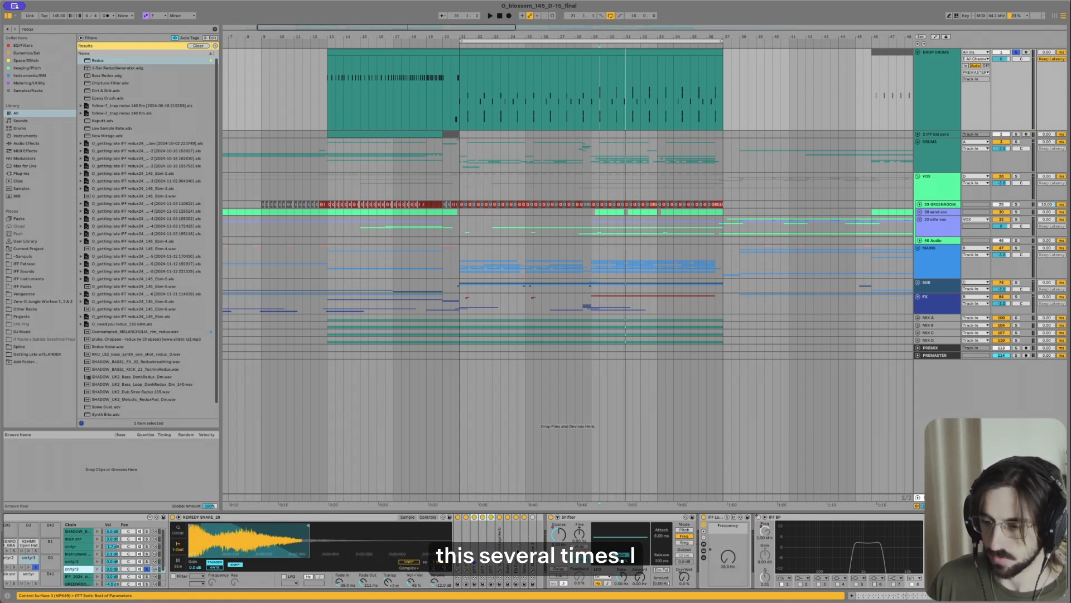
Step: Stack duplicated rounds of the EQ Eight, Saturator and OTT effects on the third snare layer and play the result
left_click(523, 545)
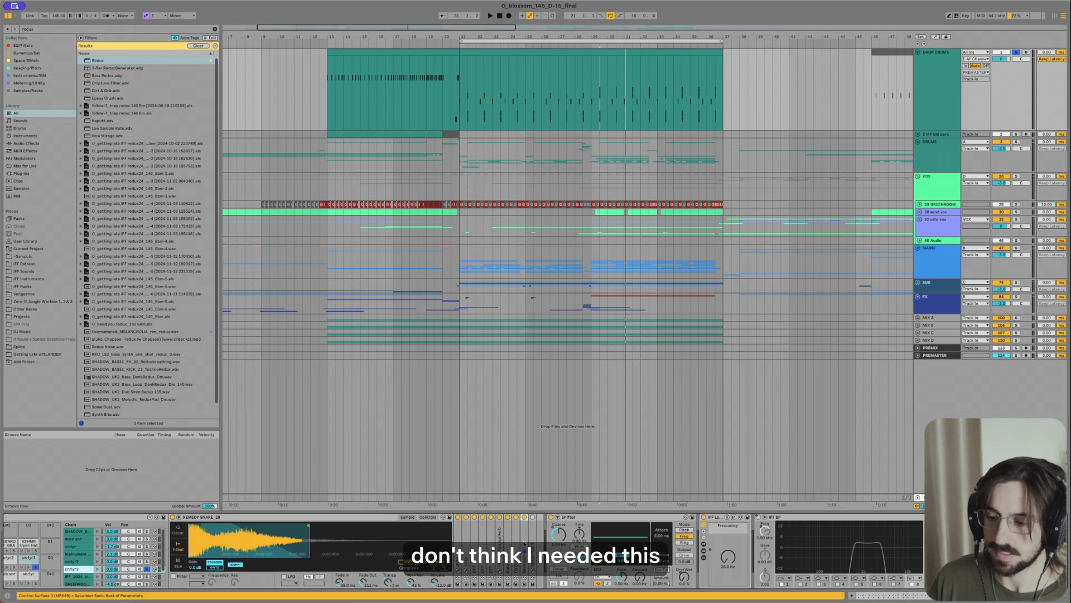
left_click(518, 542)
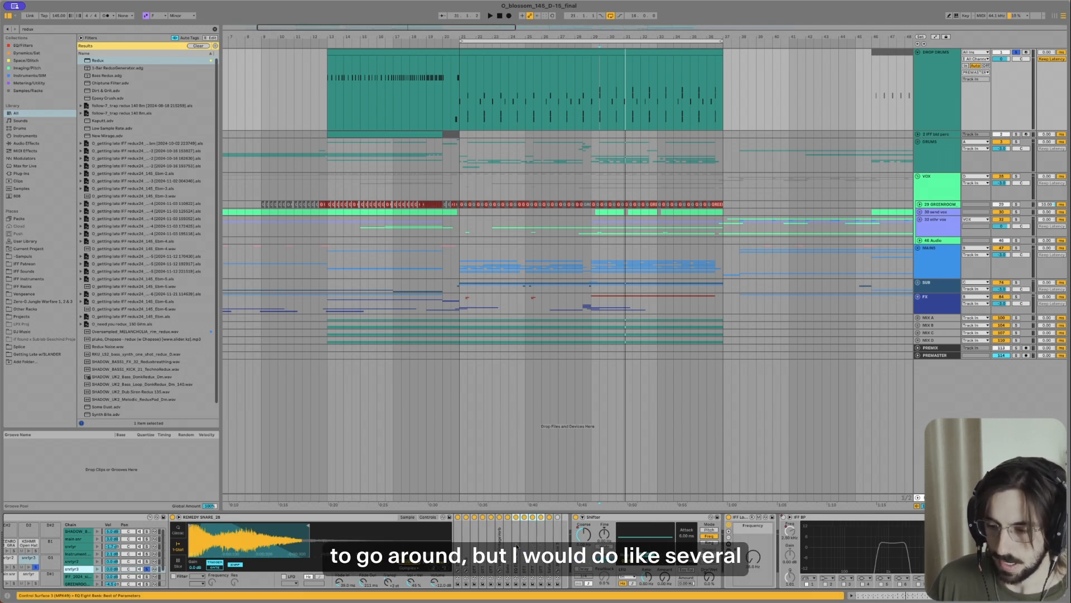
left_click(548, 549)
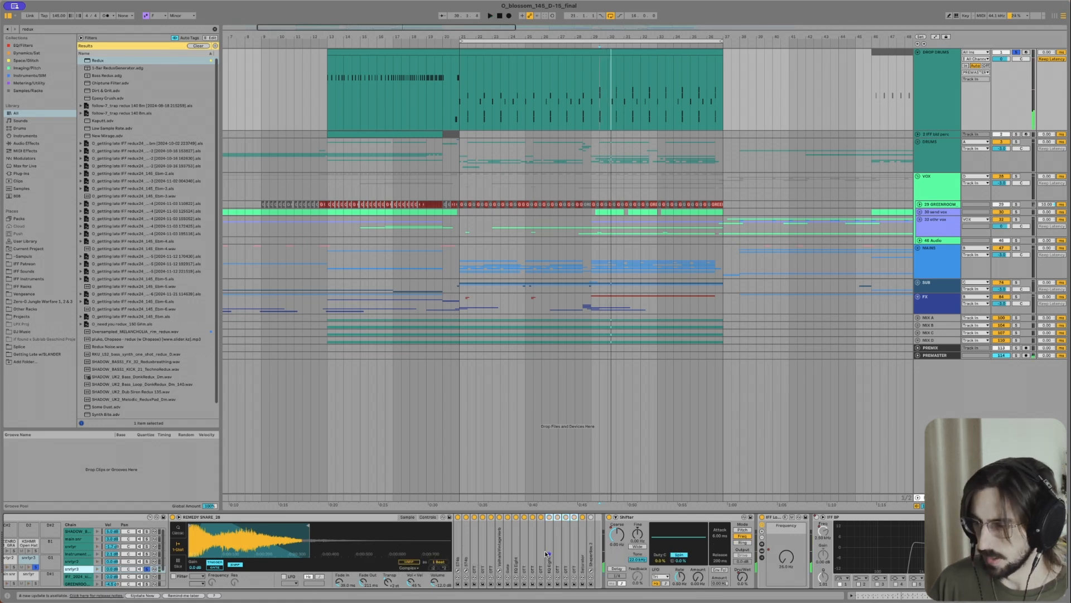
key("space")
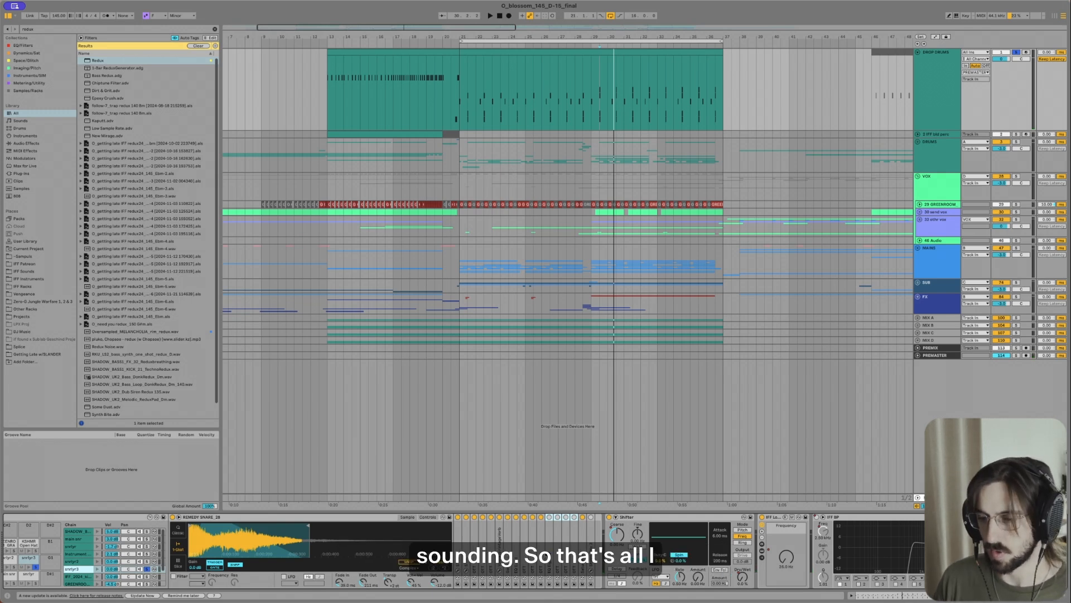
Step: Delete the duplicated rounds of effects from the third snare layer and play it without them
key("Delete")
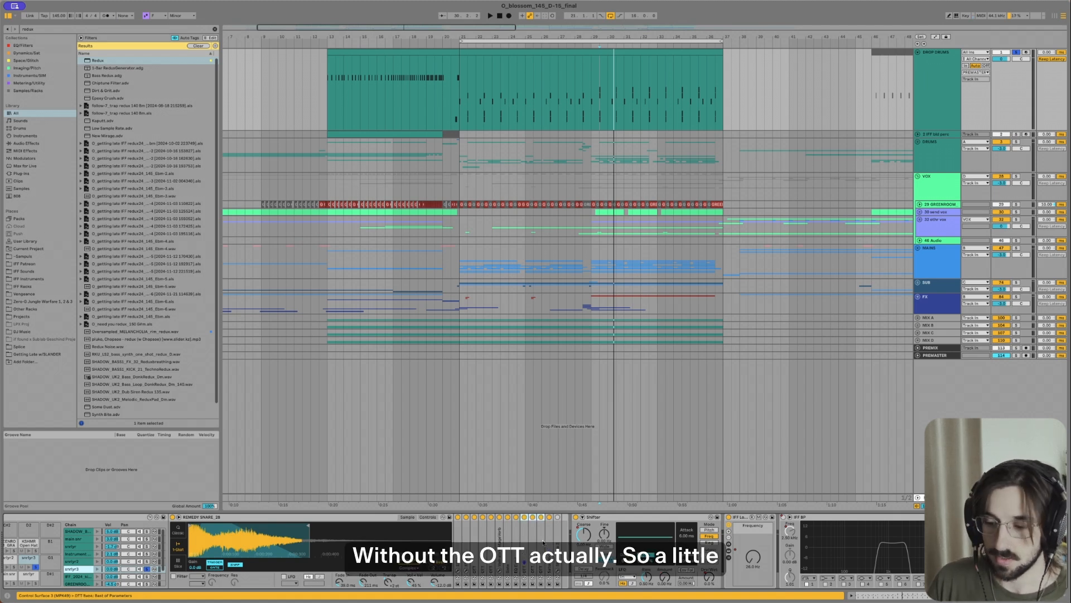
key("Delete")
key("space")
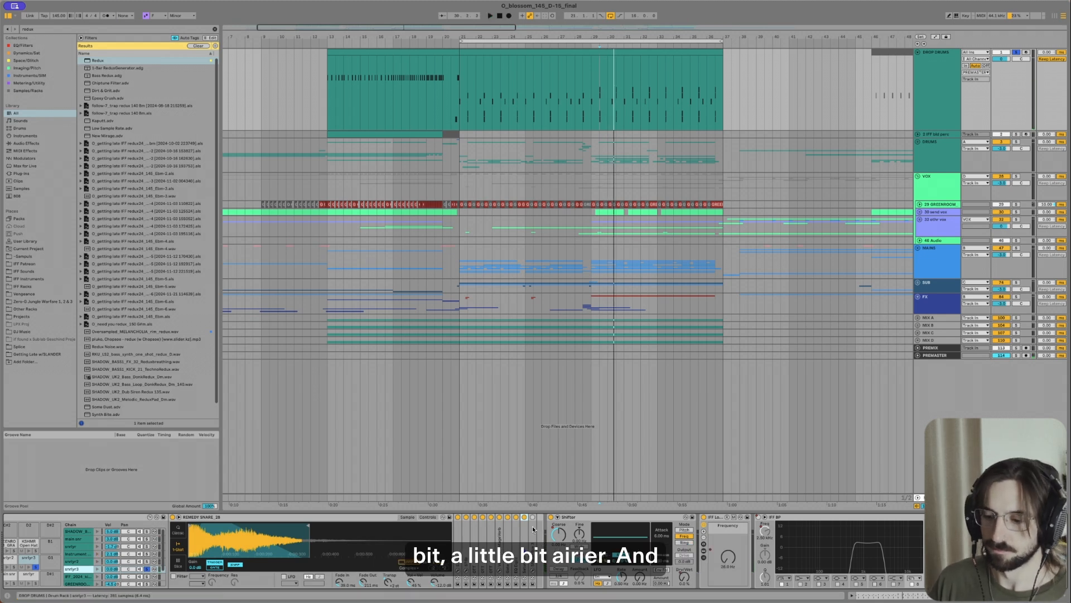
Step: Turn on the ShaperBox 3 at the end of the collapsed effects and play the layer while viewing its volume curve
left_click(532, 517)
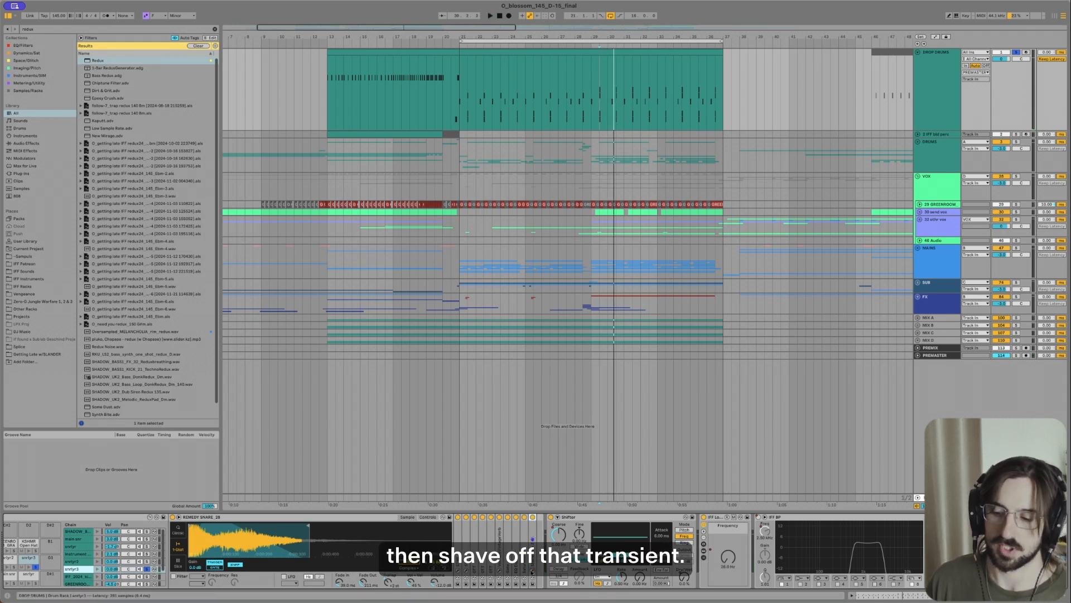
left_click(532, 570)
key("space")
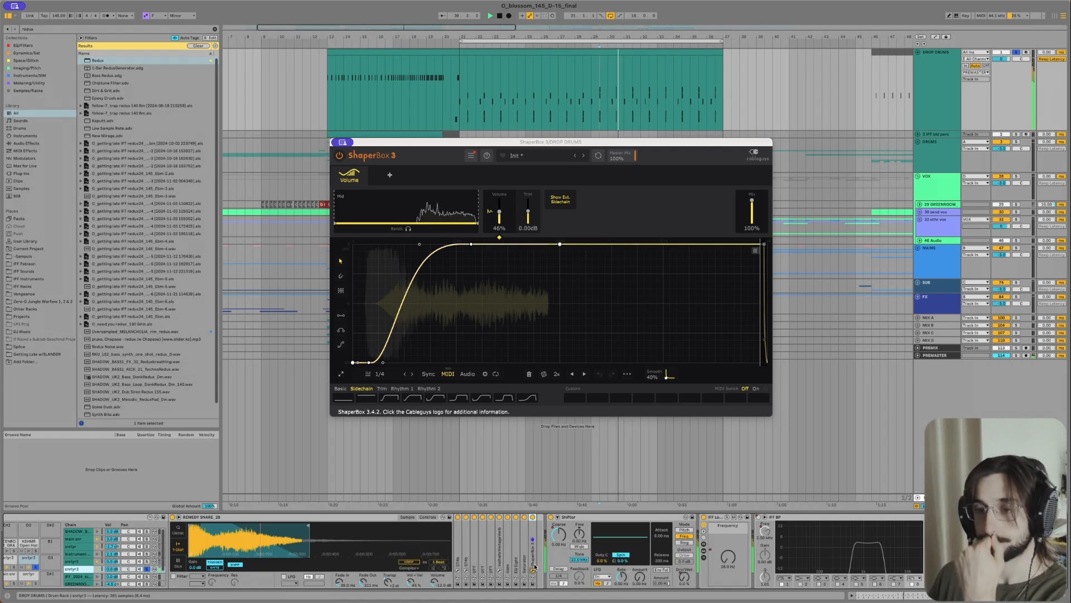
key("space")
left_click(339, 143)
left_click(360, 273)
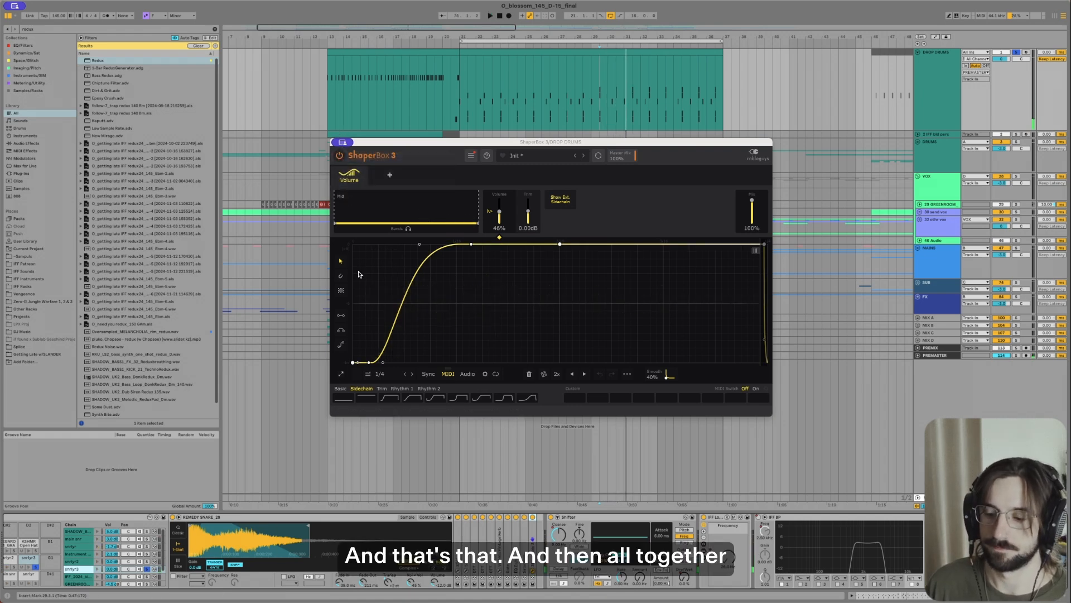
Step: Close the ShaperBox 3 window, take the third snare layer off solo, and play it together with the other snare layers
key("super+w")
left_click(147, 569)
key("space")
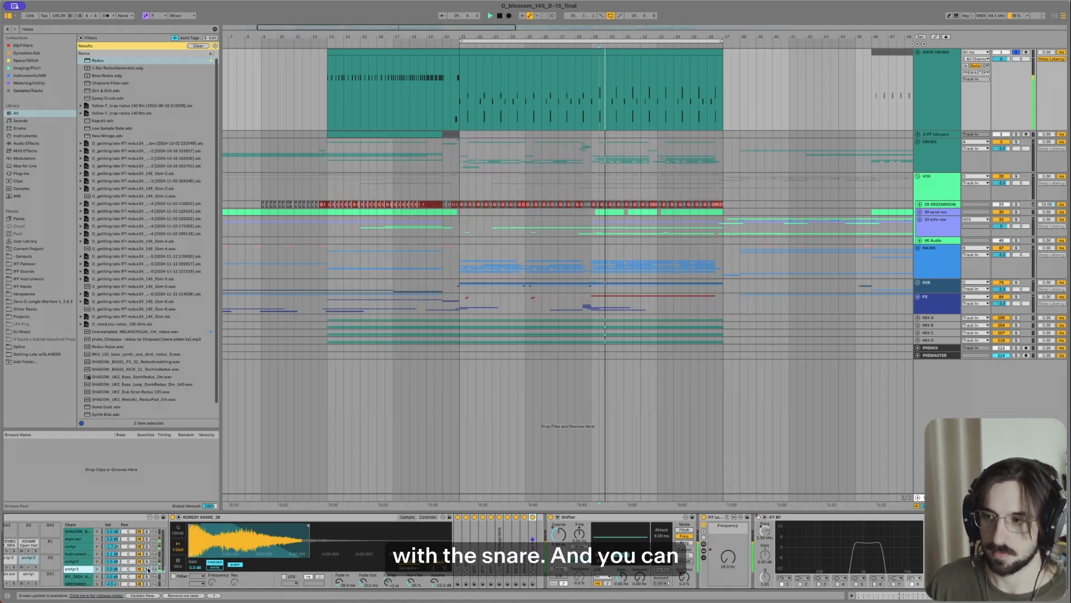
key("space")
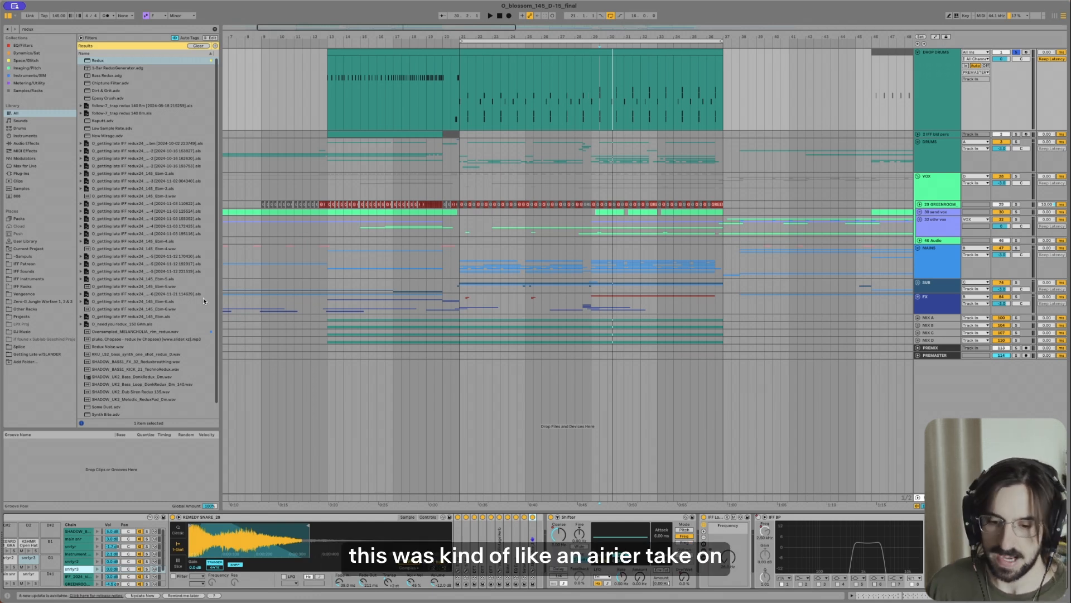
Step: Unfold the DRUMS group, solo it, and play the drop from its beginning
left_click(197, 518)
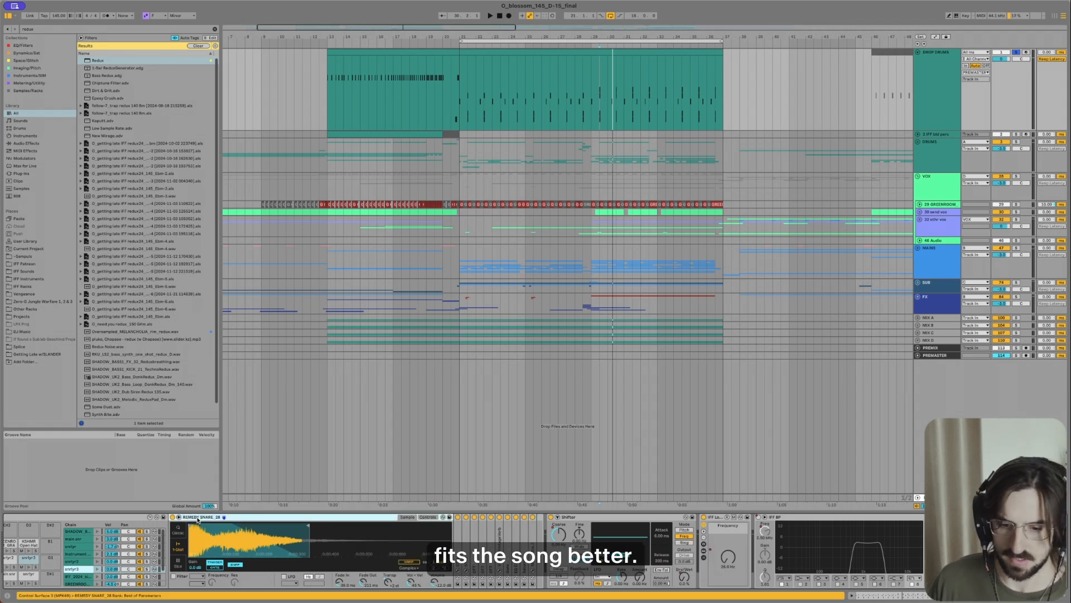
double_click(197, 518)
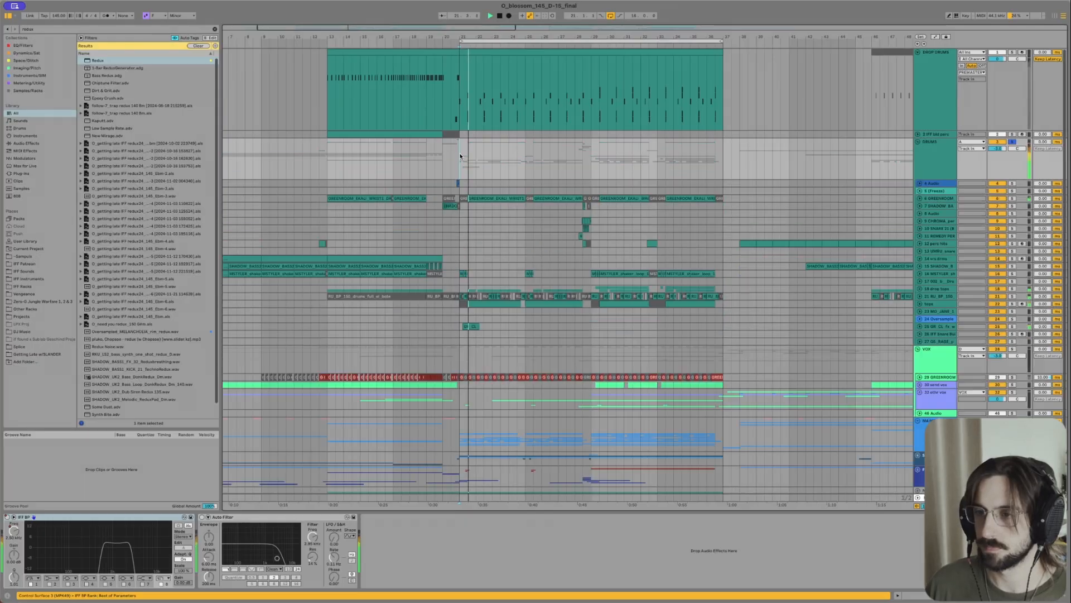
scroll(461, 186, "up", 3)
scroll(442, 266, "down", 3)
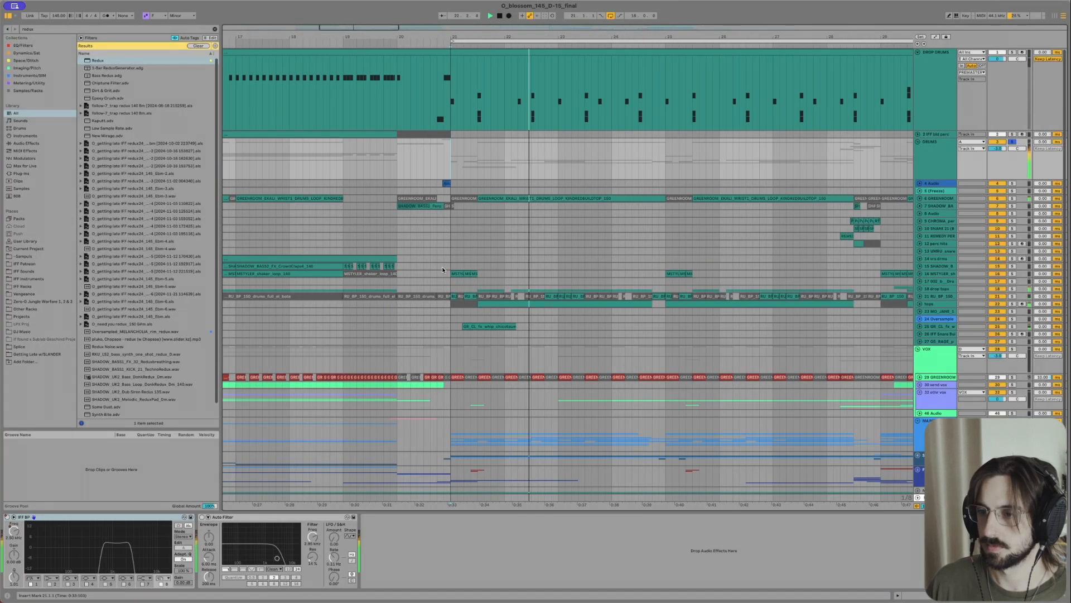
scroll(442, 266, "down", 3)
scroll(346, 224, "down", 1)
scroll(346, 224, "left", 5)
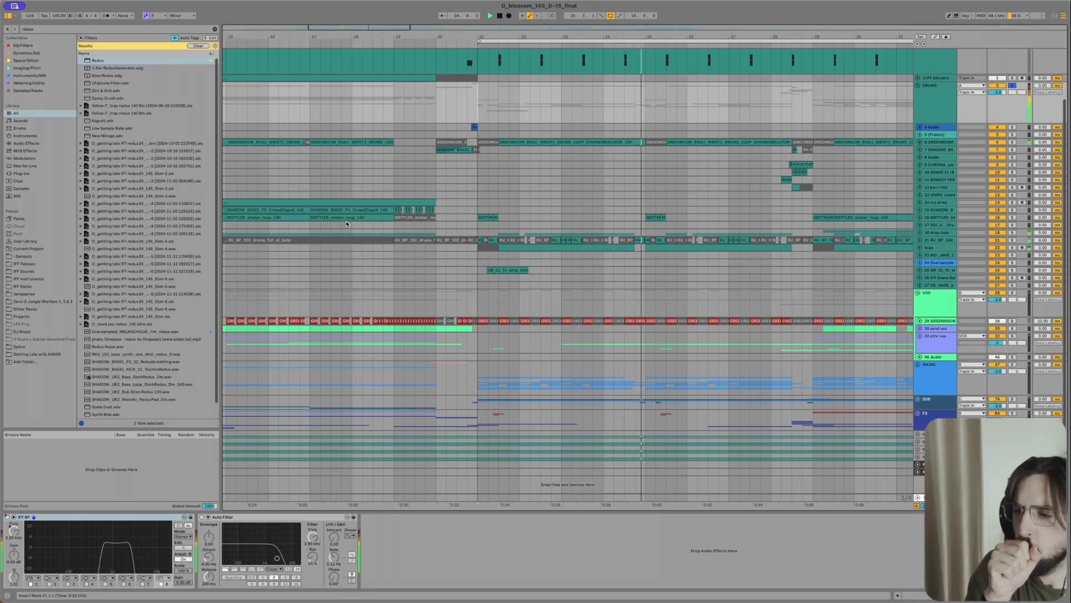
Step: Solo the shaker loop track, expand it, and play its short clips at the start of the drop
left_click(483, 217)
scroll(481, 222, "up", 5)
key("s")
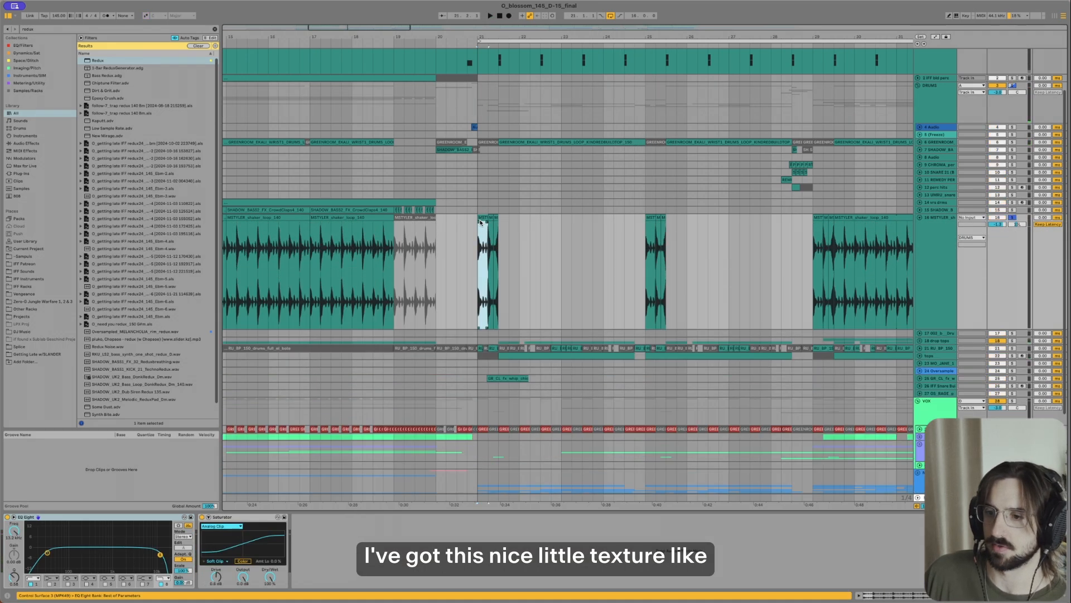
key("space")
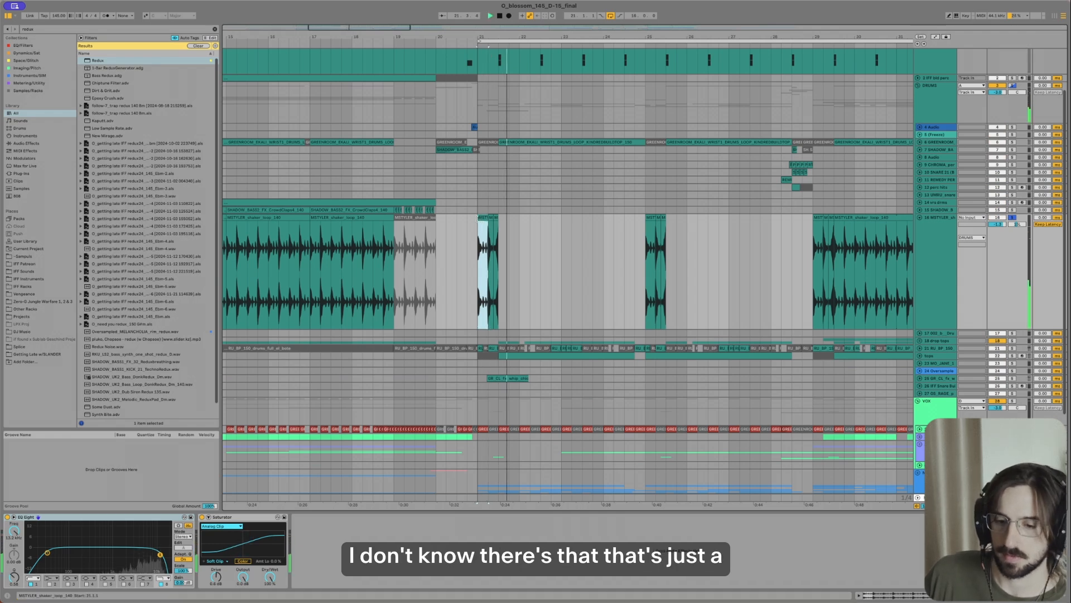
Step: Solo and expand the chopped RU_BP drum loop track and play it from the start of the drop
scroll(477, 356, "up", 2)
left_click(480, 348)
key("s")
key("space")
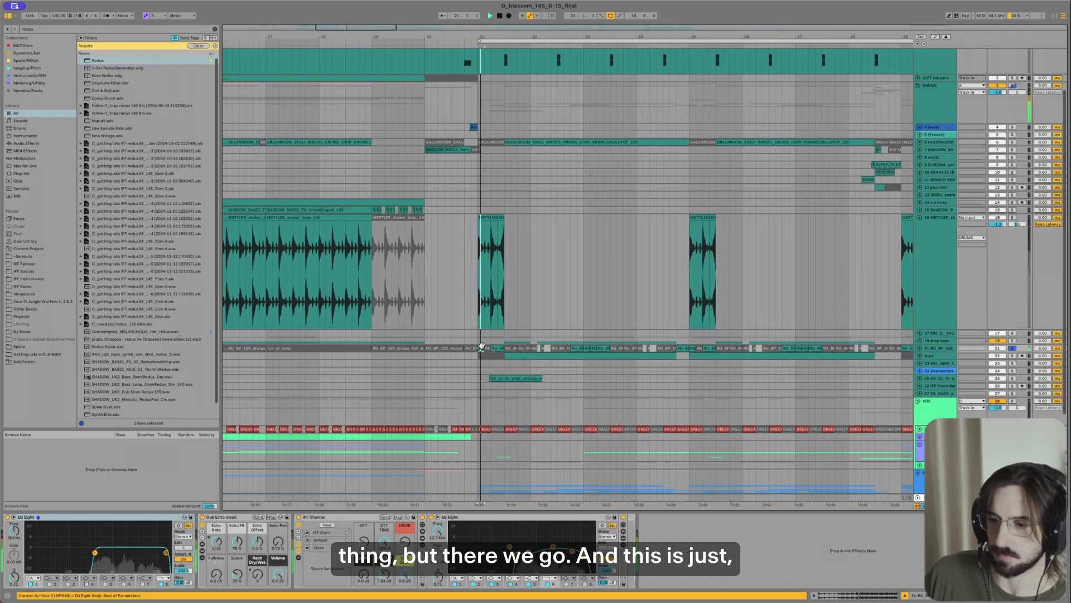
scroll(480, 347, "up", 3)
scroll(479, 347, "up", 5)
scroll(477, 355, "up", 4)
key("space")
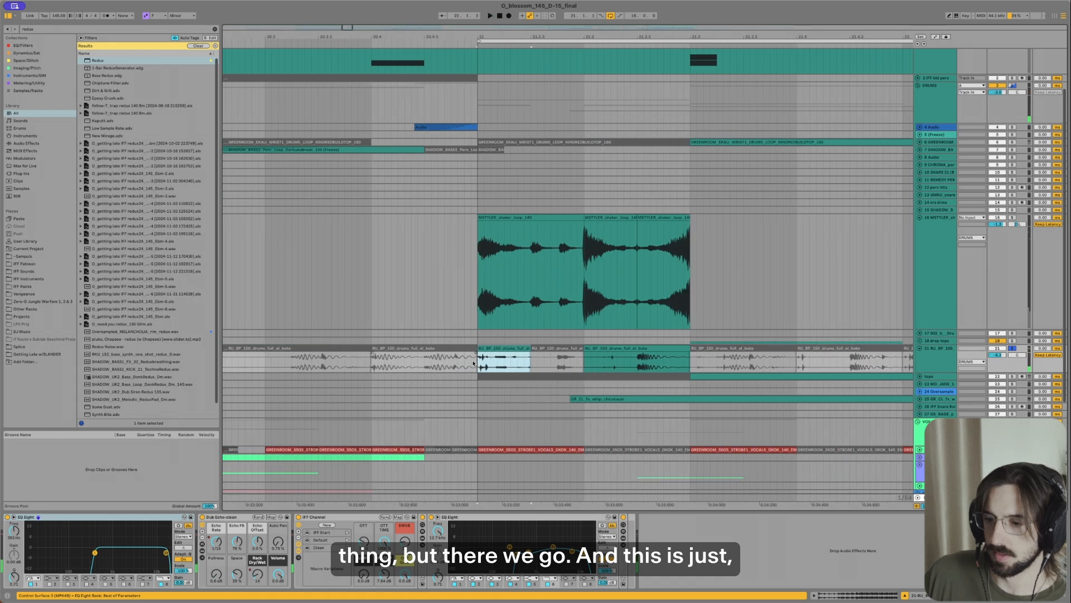
Step: Extend the first drum loop clip across the drop, play the uncut loop, and undo the extension
scroll(482, 357, "down", 6)
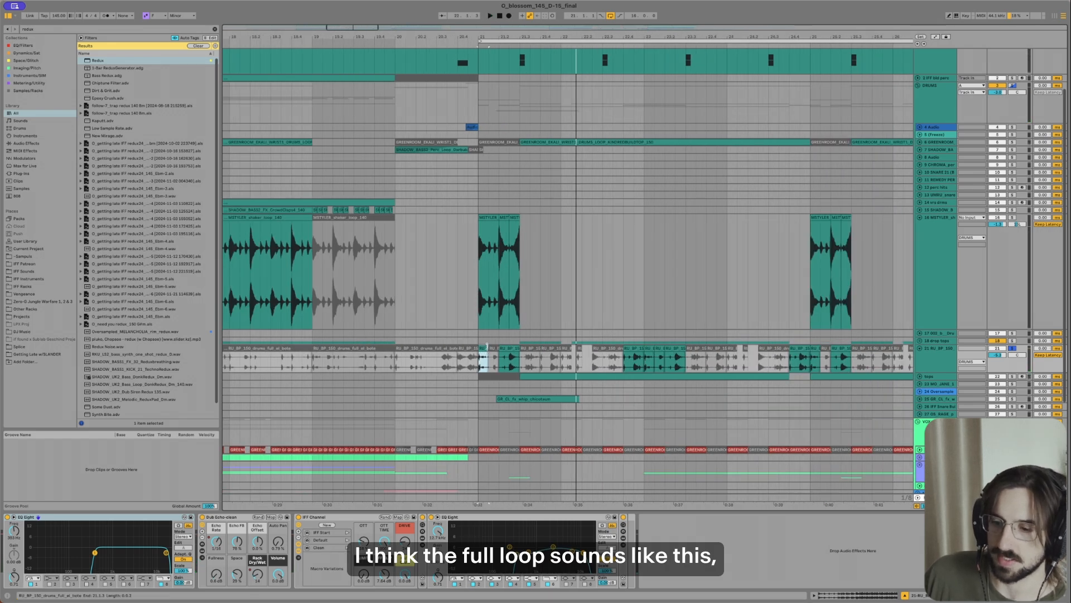
left_click_drag(487, 346, 943, 347)
key("space")
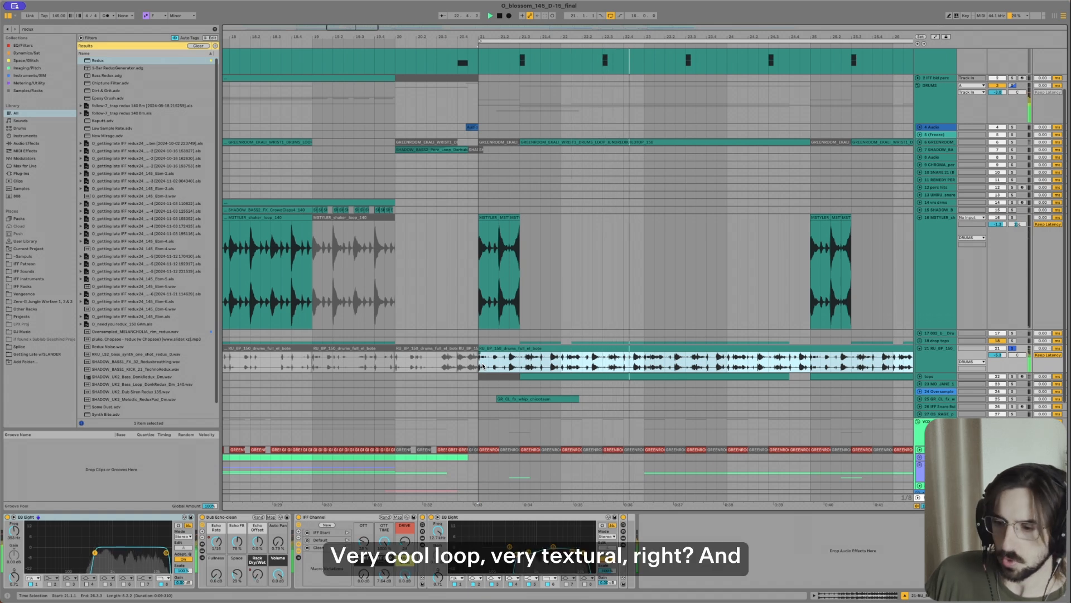
key("space")
key("ctrl+z")
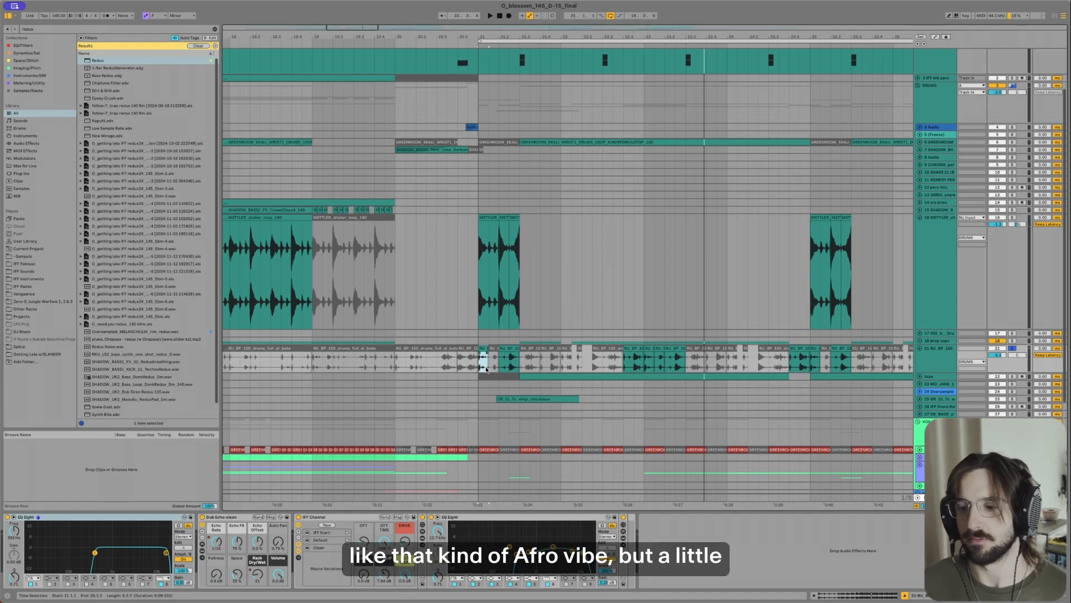
Step: Play the chopped version of the drum loop from the start of the drop for comparison
scroll(486, 361, "up", 3)
scroll(484, 362, "up", 3)
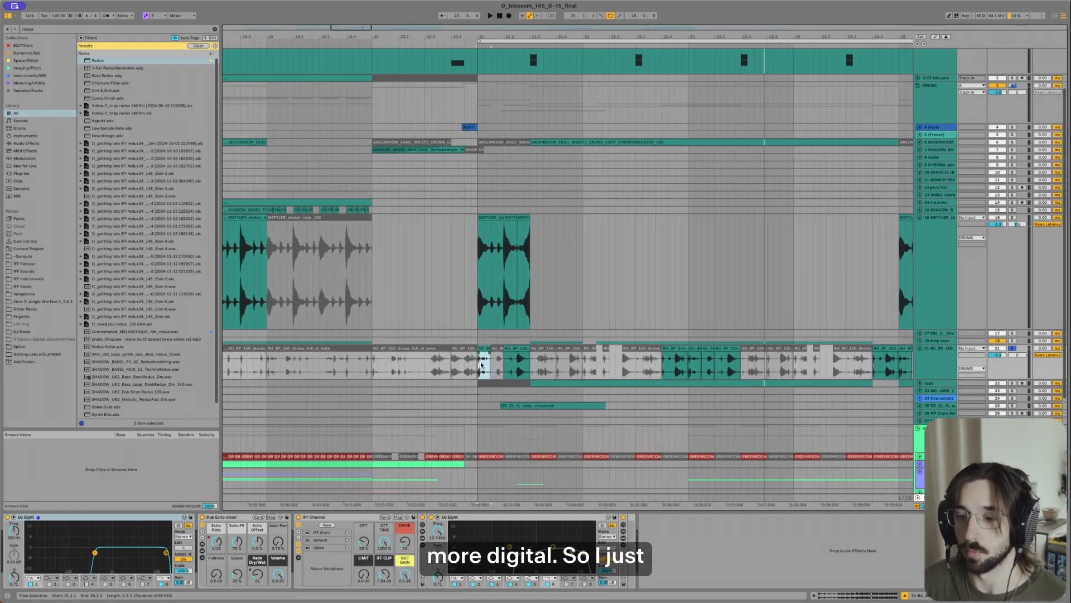
key("space")
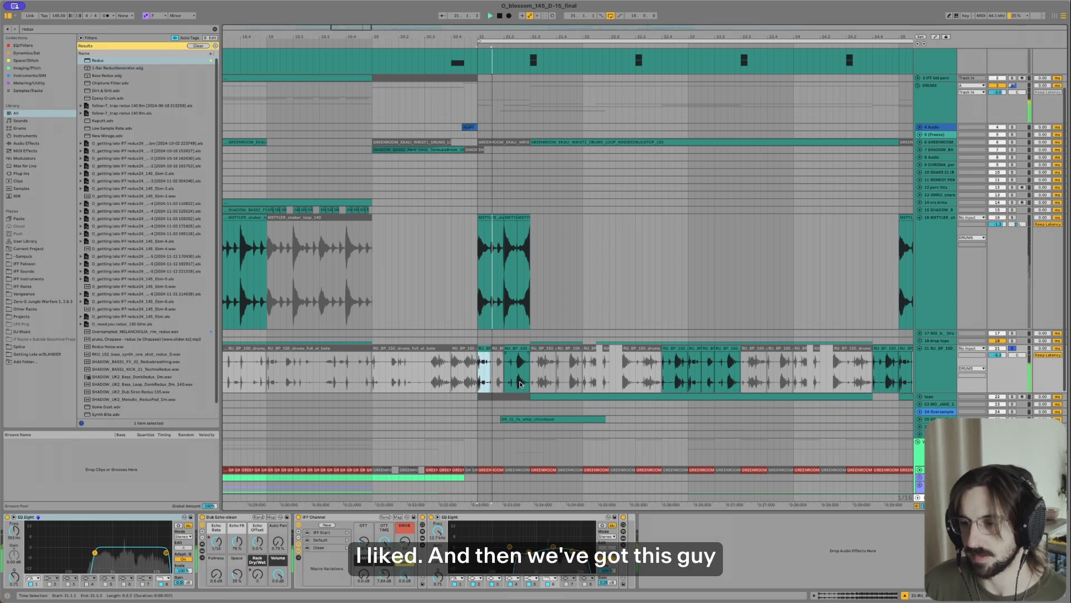
scroll(534, 294, "down", 4)
key("space")
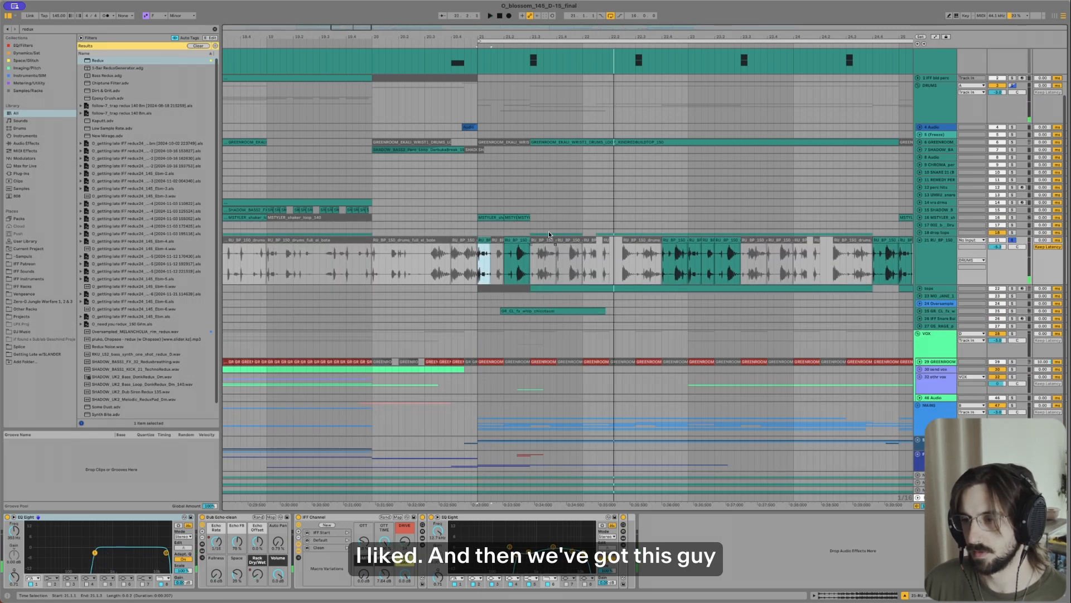
Step: Solo and unfold the drop tops group, expand its VEC2 loop track, and play the top loops
left_click(539, 233)
key("s")
key("space")
key("u")
scroll(542, 254, "up", 3)
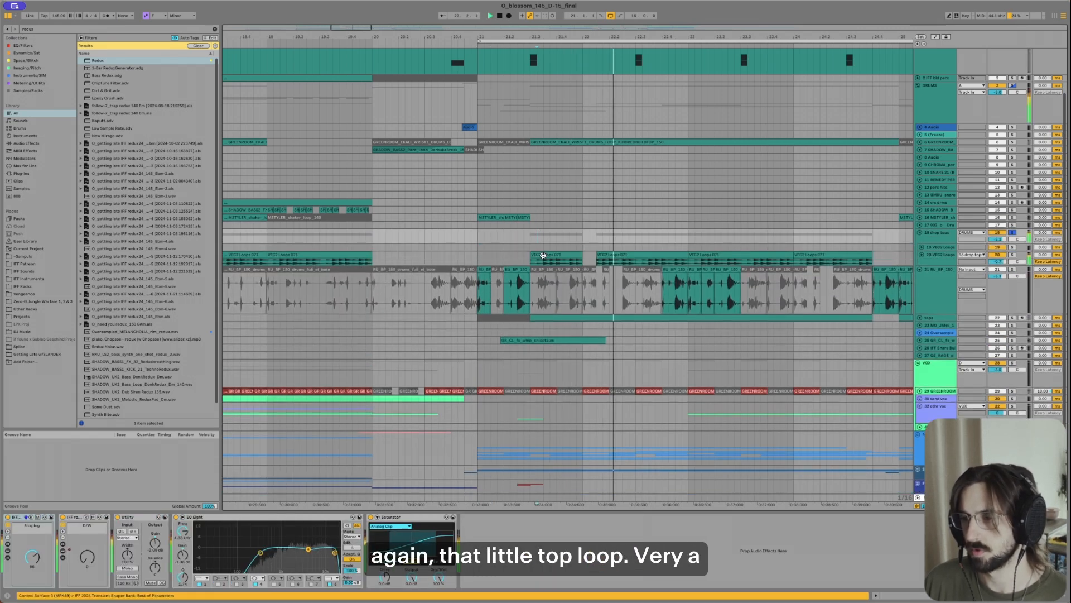
scroll(539, 263, "down", 4)
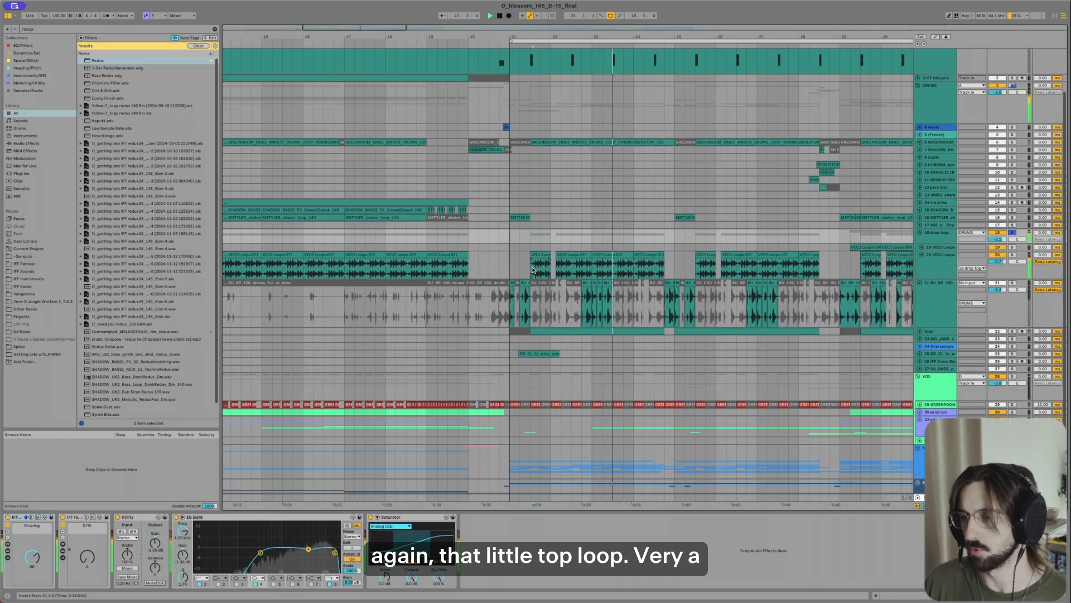
left_click(536, 265)
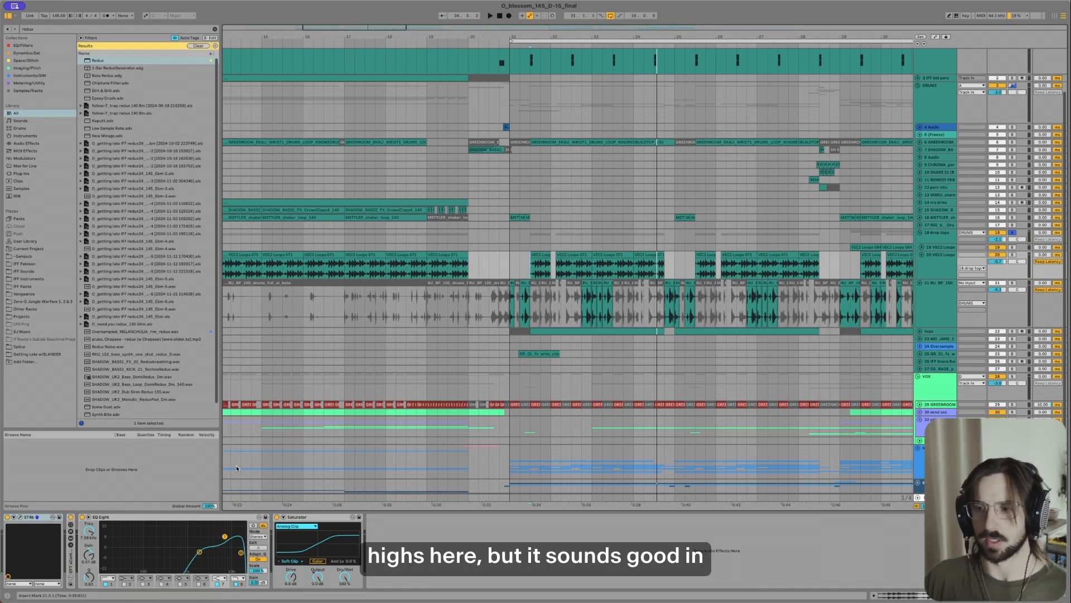
key("space")
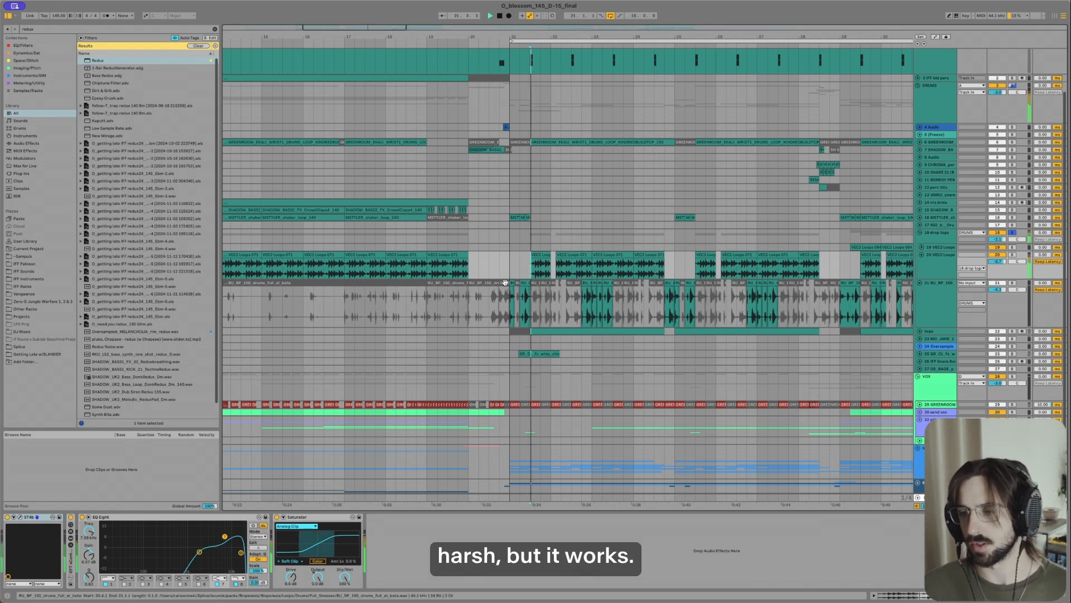
Step: Fold the chopped drum loop track and the VEC2 loop track back to minimum height
left_click(522, 297)
key("u")
left_click(526, 271)
key("u")
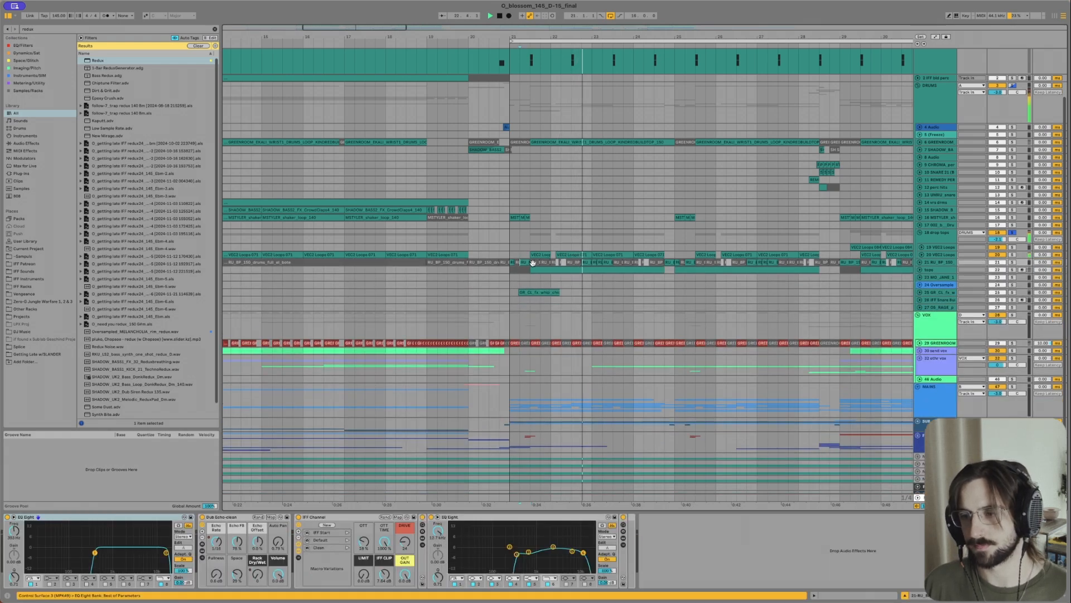
Step: Unfold and enlarge the tops drum rack track, solo it, and play its first long clip in the drop
left_click(532, 270)
key("u")
key("space")
key("space")
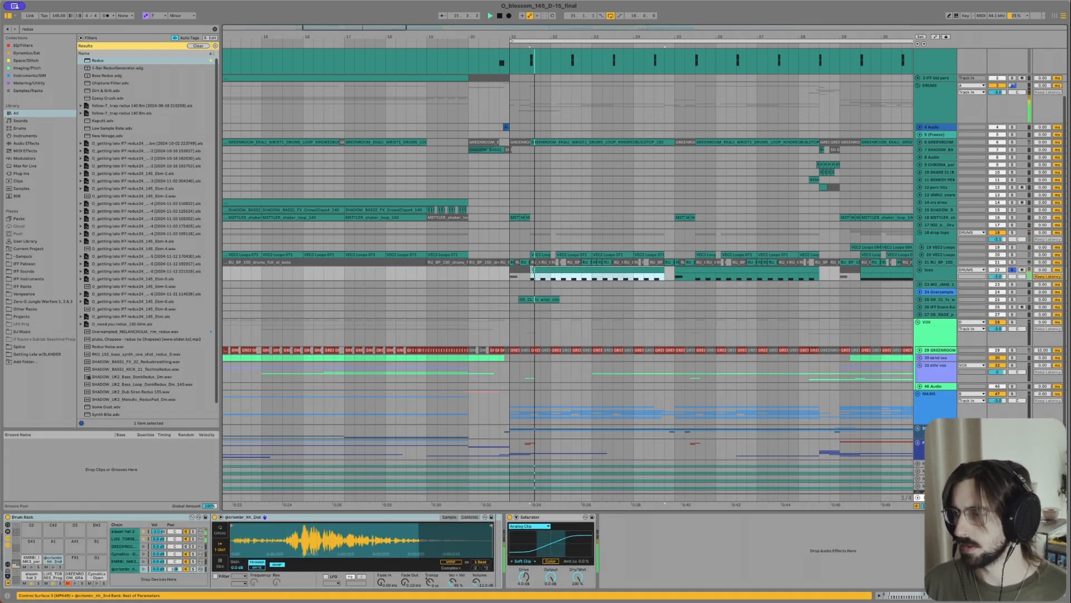
key("s")
key("alt+plus")
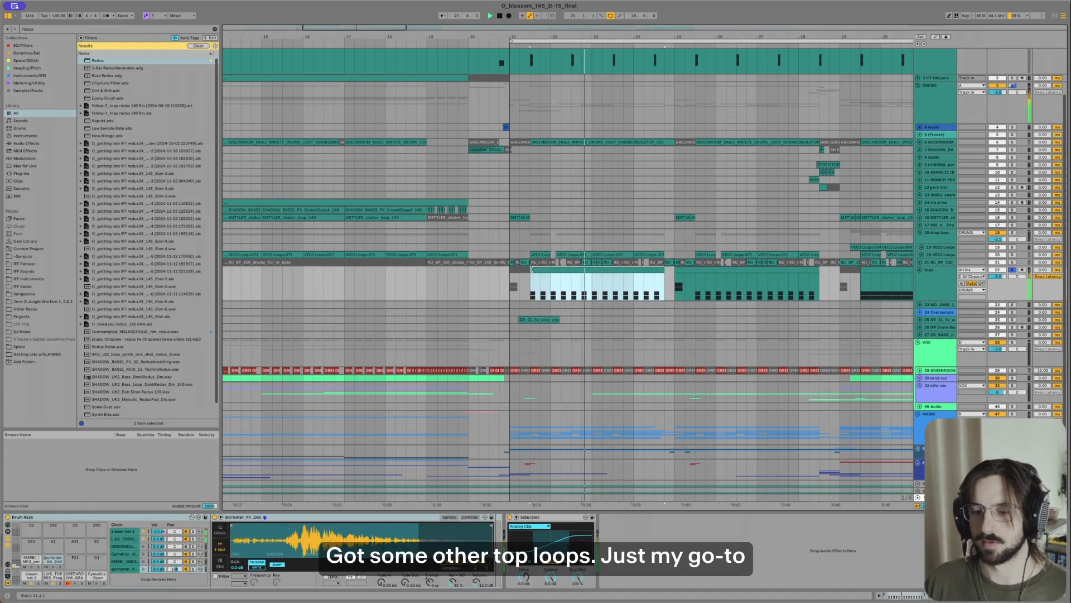
Step: Open the tops clip's notes, audition the hat and Progressive Noise Ride sounds, and play the clip before returning to the device view
double_click(532, 270)
left_click(118, 421)
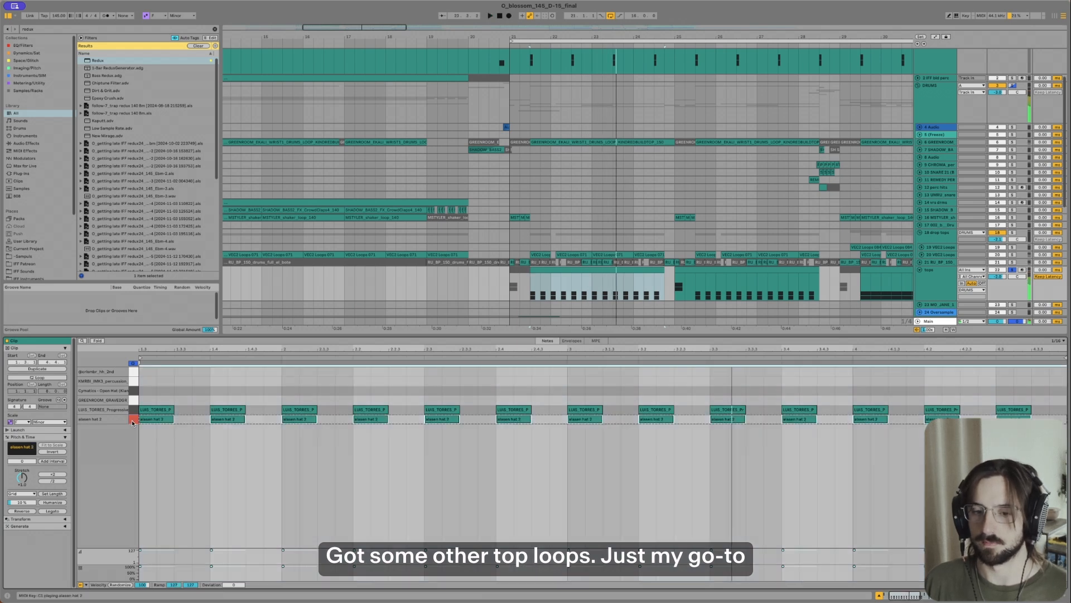
left_click(134, 410)
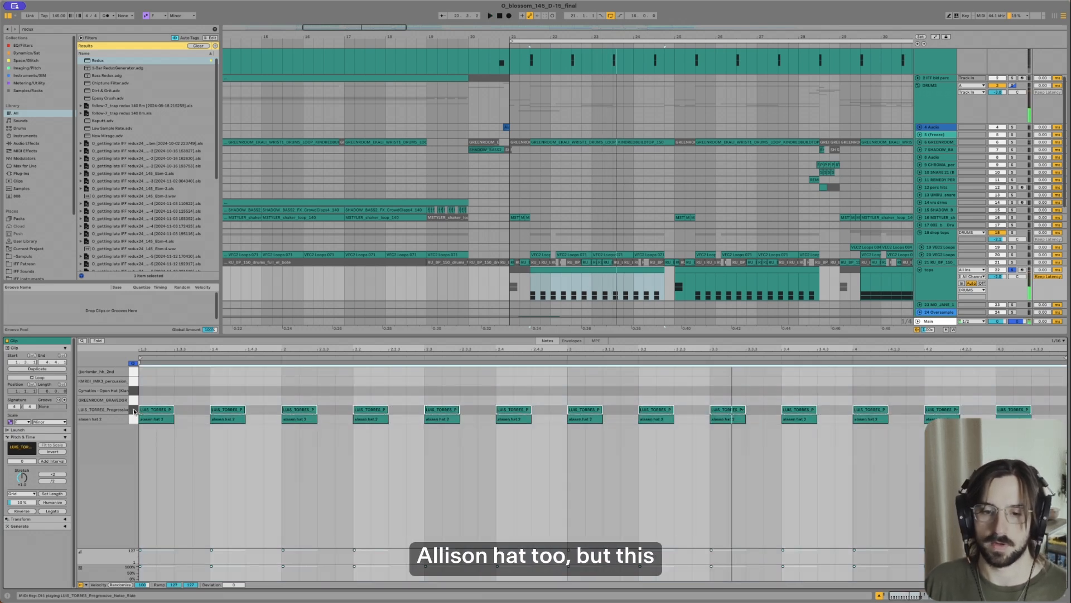
key("space")
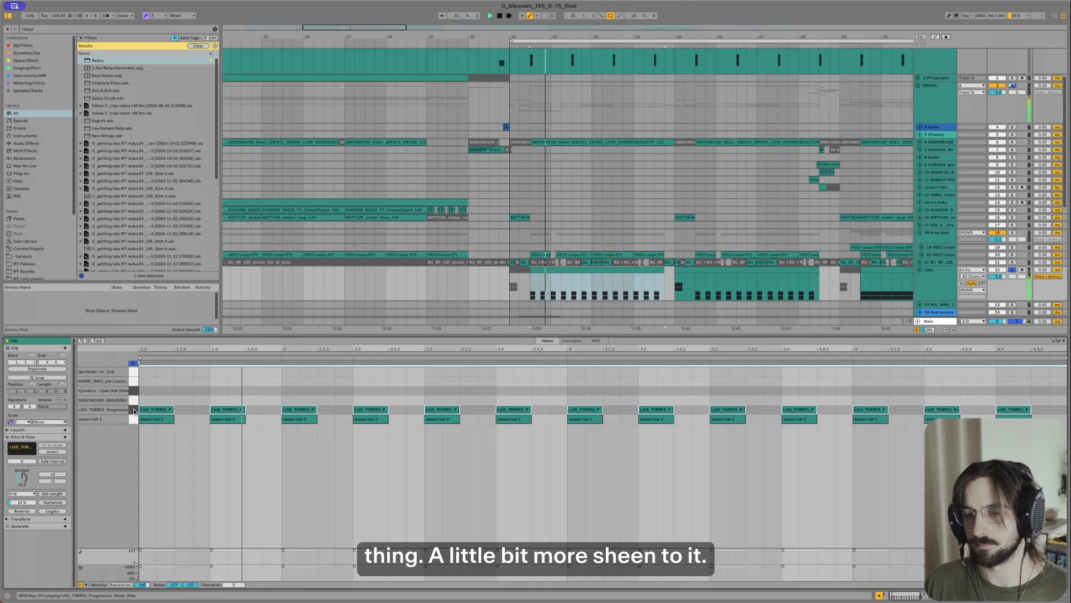
key("0")
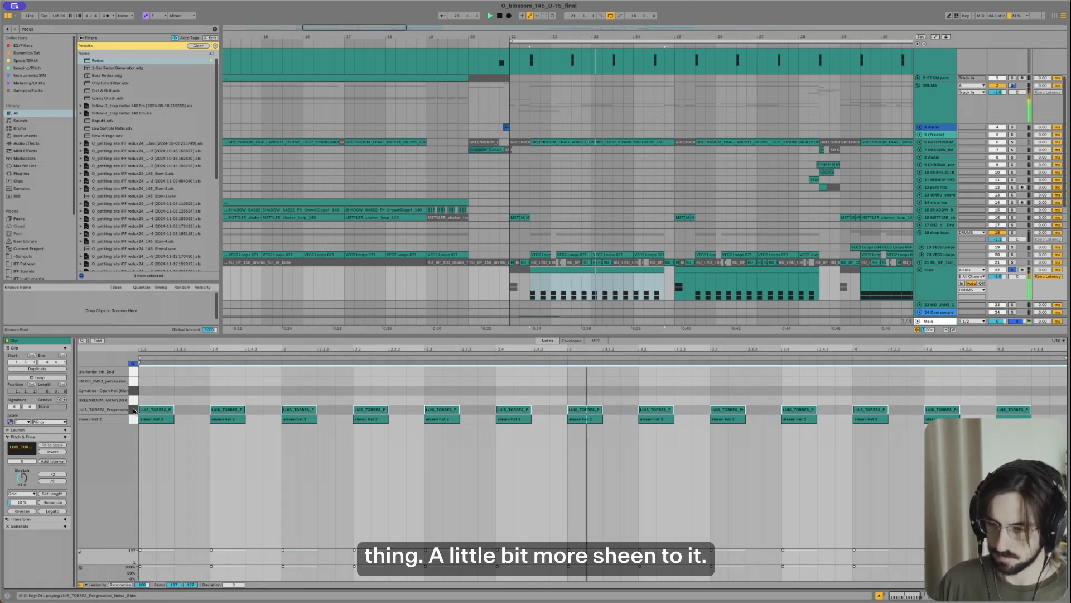
key("shift+Tab")
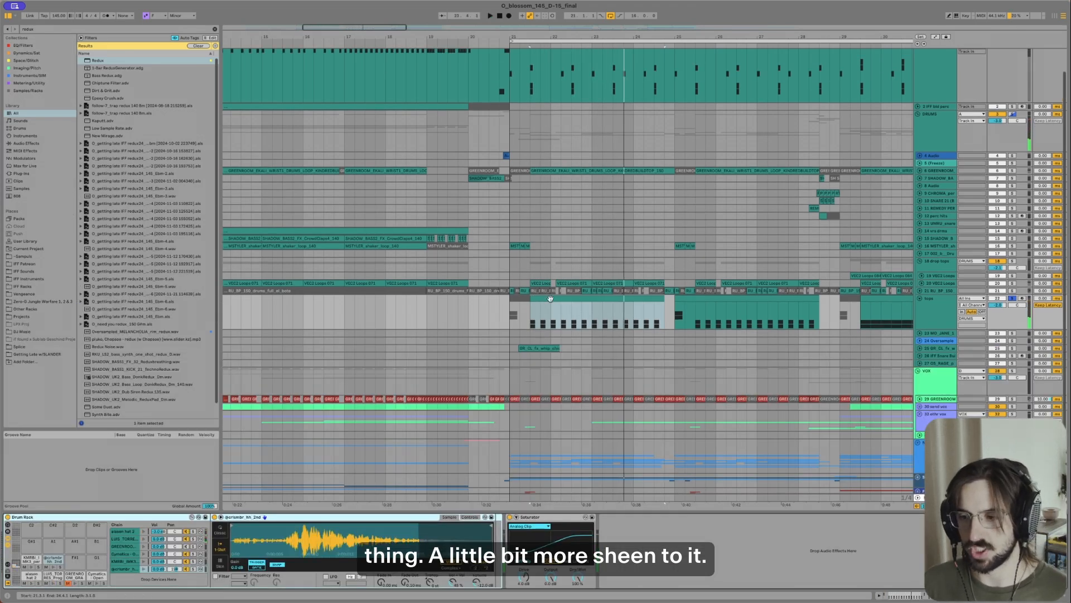
Step: Solo and expand the whip effect track and play its clip from the start of the drop
left_click(530, 348)
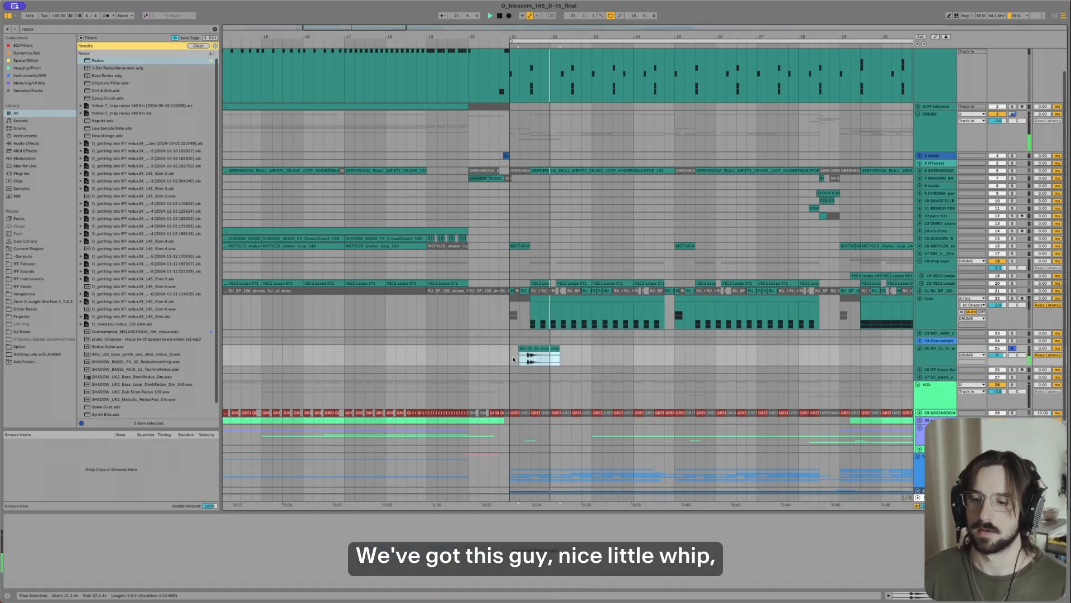
left_click(512, 354)
key("space")
key("space")
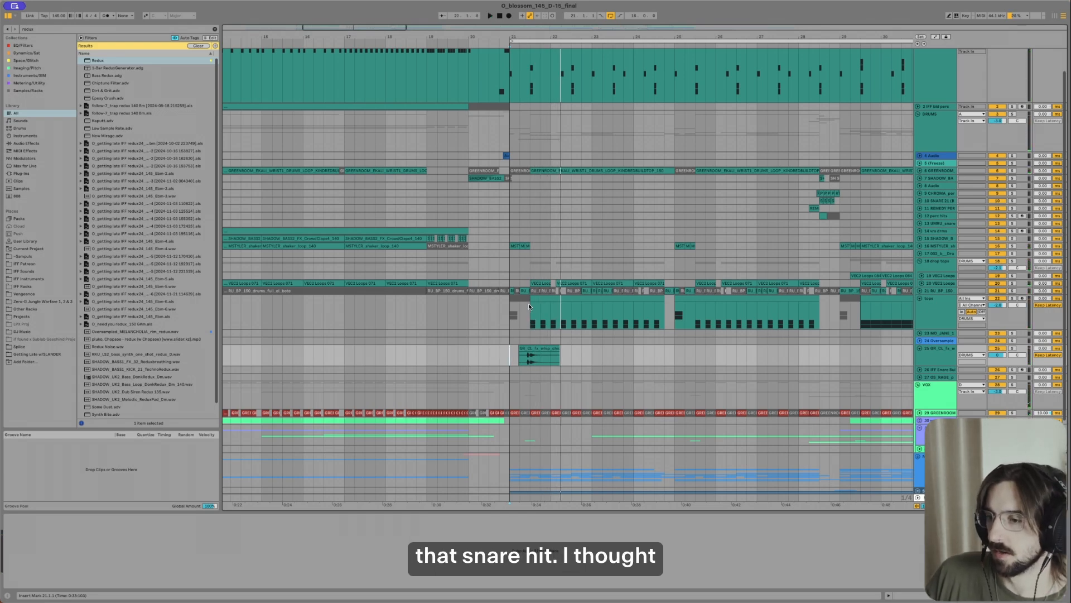
Step: Solo and expand the GREENROOM drum loop track and play its first long clip in the drop
scroll(535, 282, "up", 1)
left_click(545, 196)
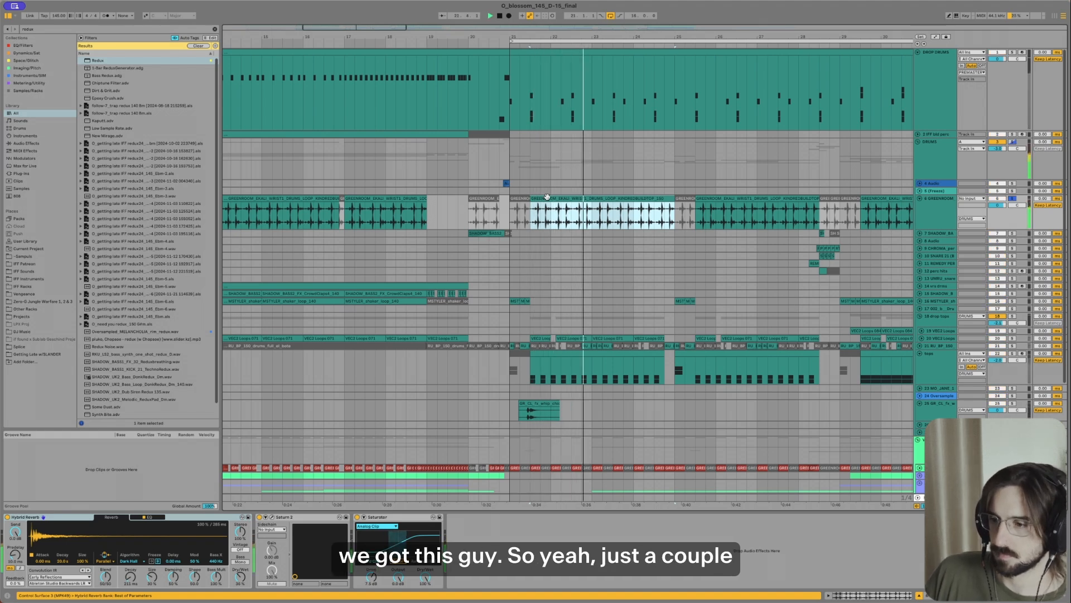
scroll(553, 295, "right", 3)
key("space")
scroll(570, 322, "down", 2)
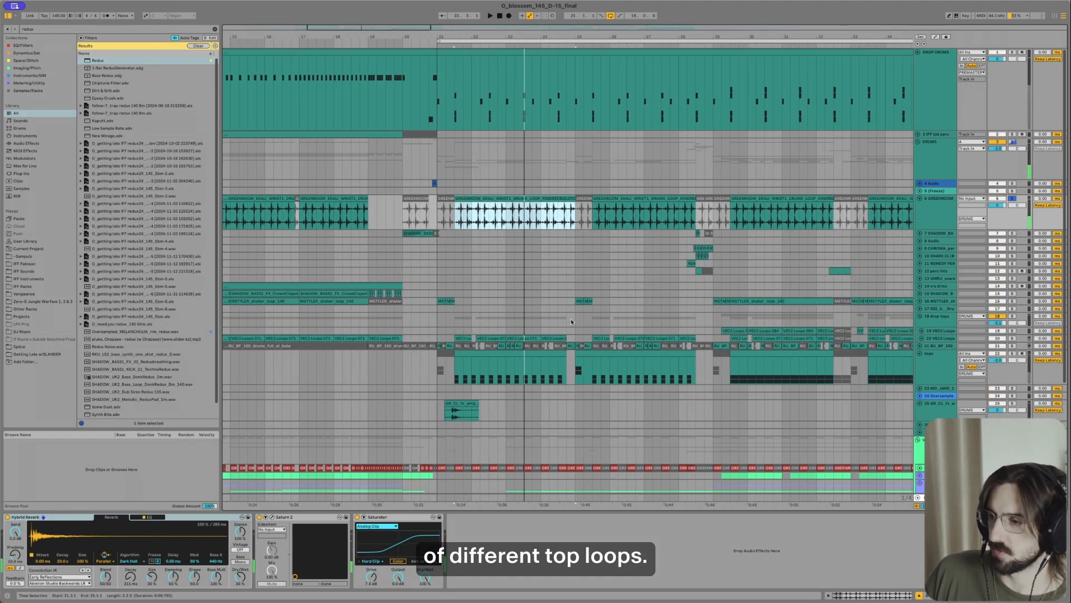
Step: Select the tops clip in the drop's second half and examine how the chopped drum loops are stacked around it
left_click(770, 362)
scroll(666, 355, "right", 3)
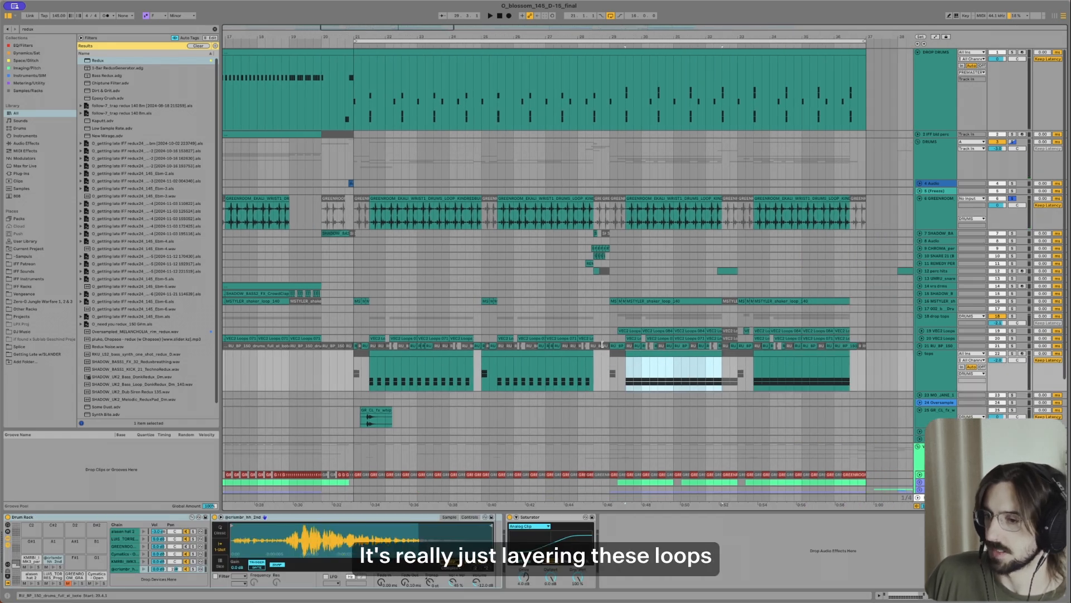
scroll(480, 299, "up", 3)
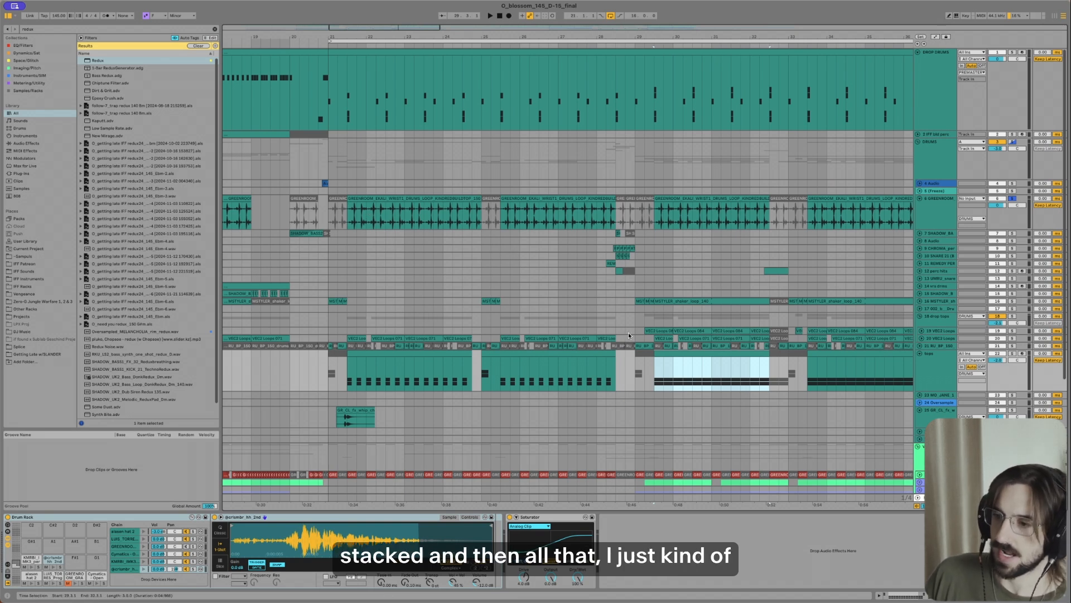
scroll(558, 350, "up", 2)
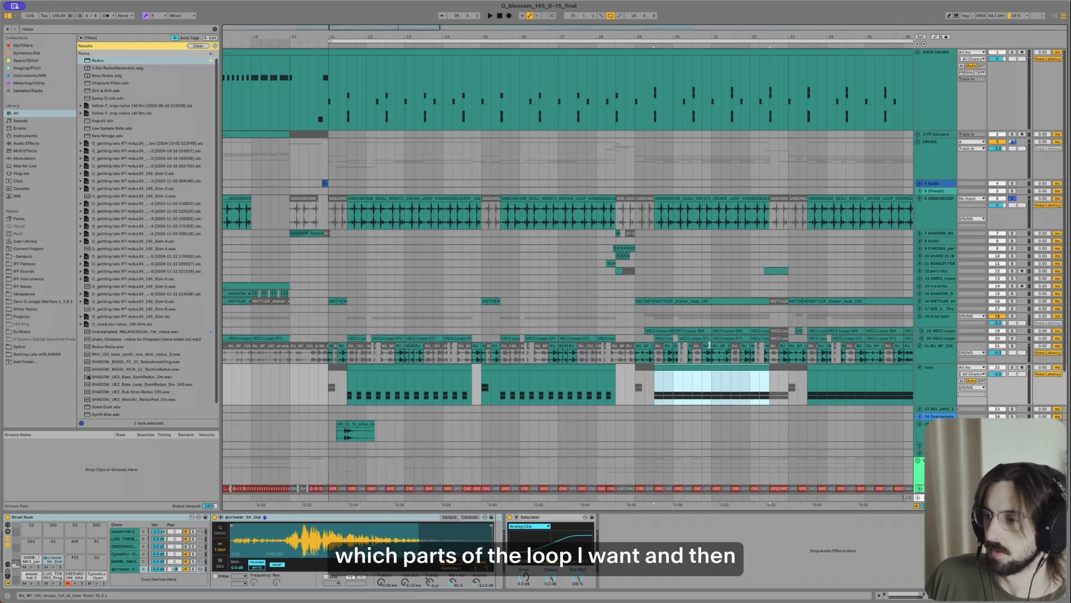
Step: Solo the DRUMS group and play the snare fill that leads into the drop's second half
left_click(599, 174)
key("s")
key("space")
scroll(617, 242, "up", 5)
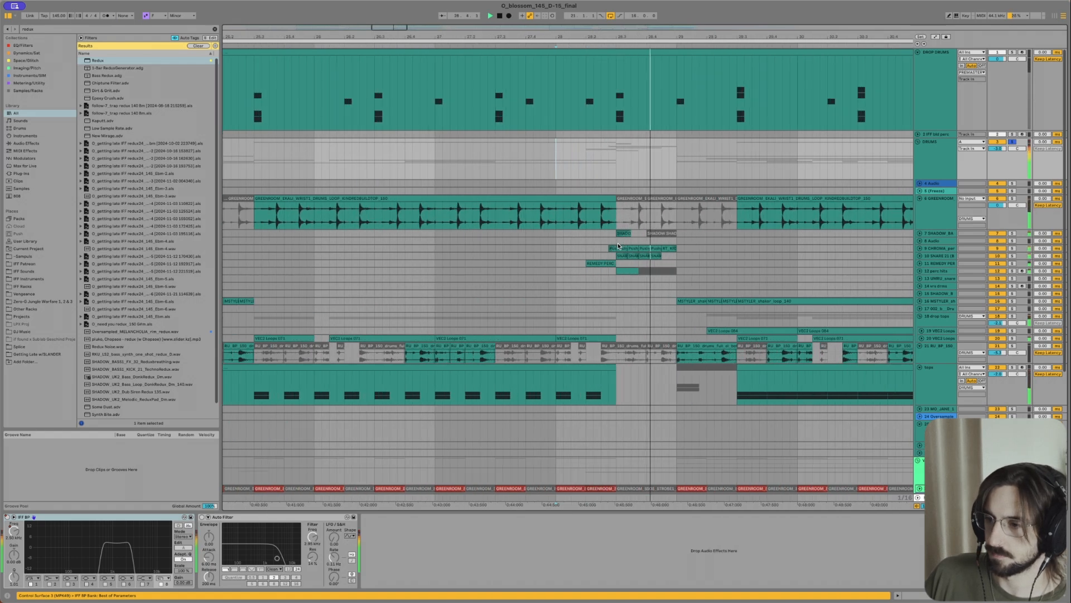
Step: Solo and expand the CHROMA snare track and play its clips in the fill on their own
scroll(618, 245, "up", 3)
left_click(600, 256)
key("space")
key("s")
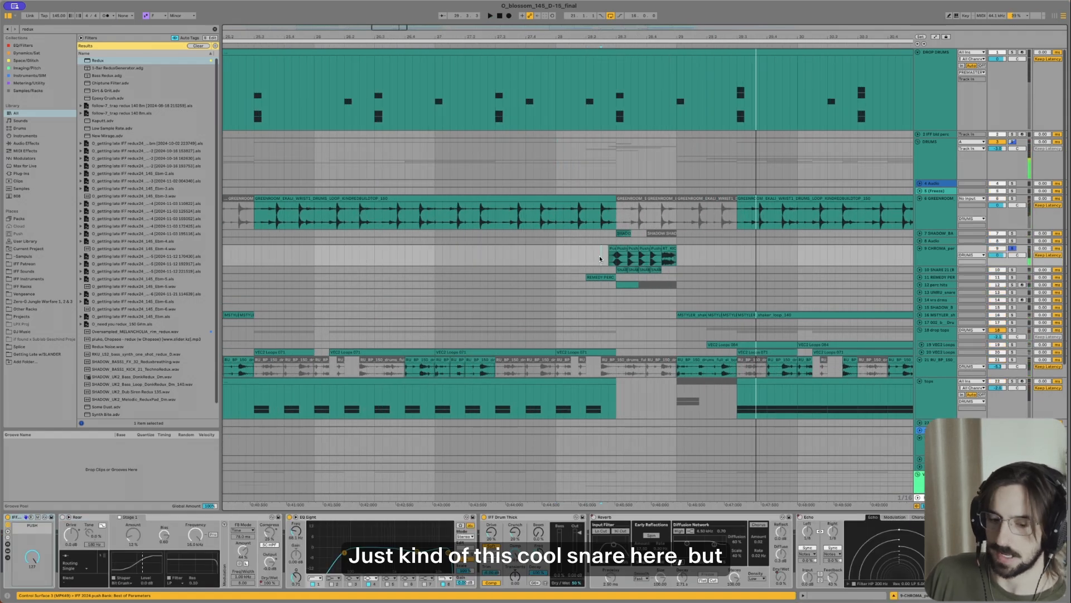
key("space")
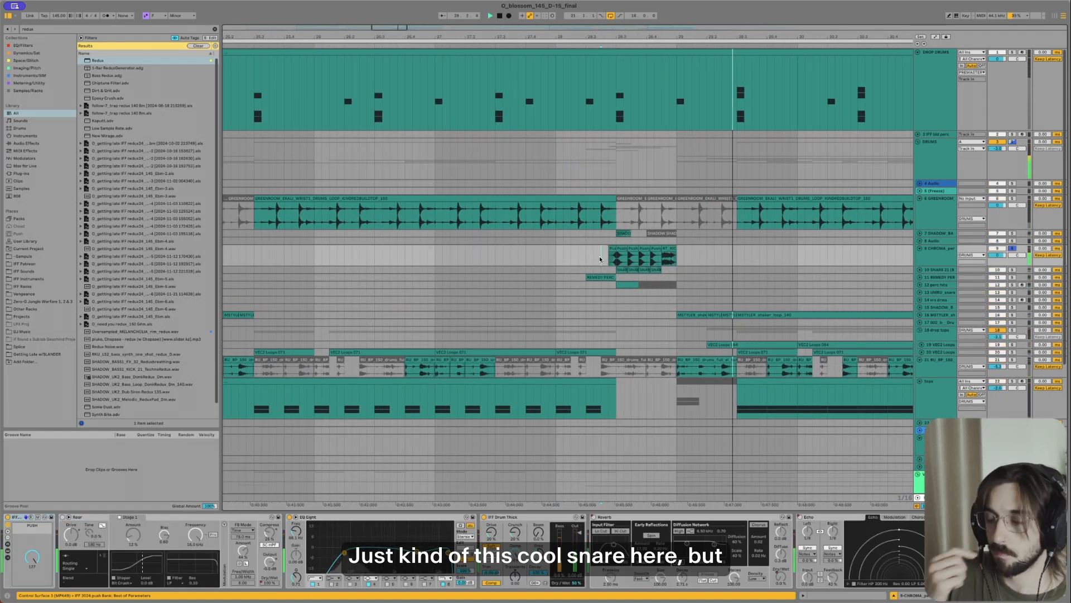
key("space")
Step: Solo and expand the SNARE 01 (BOOSTER) track, play its fill clips and examine them up close
scroll(607, 270, "up", 4)
left_click(601, 274)
key("s")
key("space")
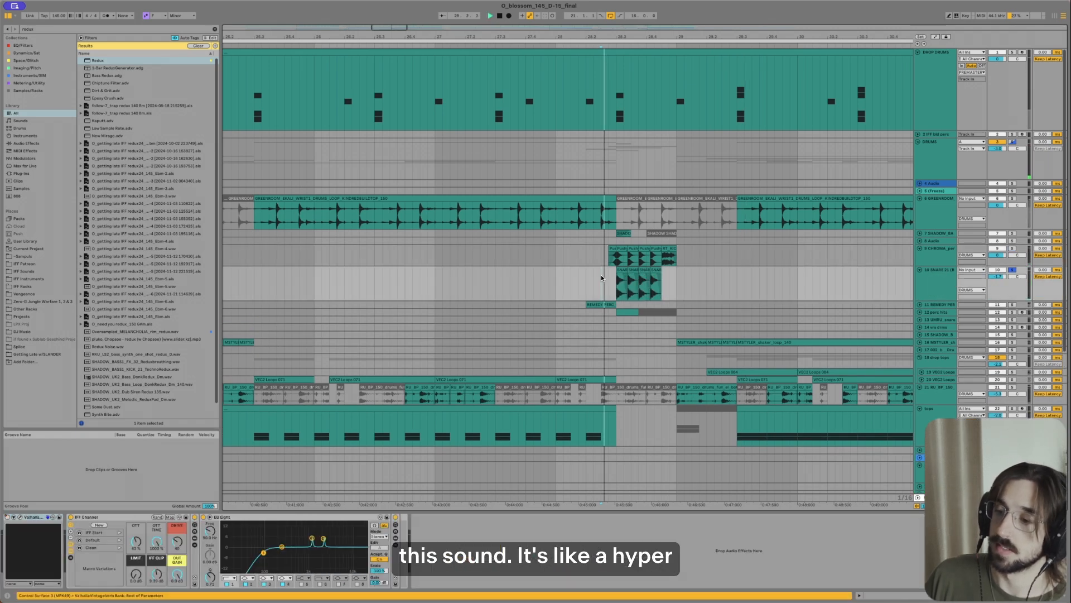
left_click(609, 270)
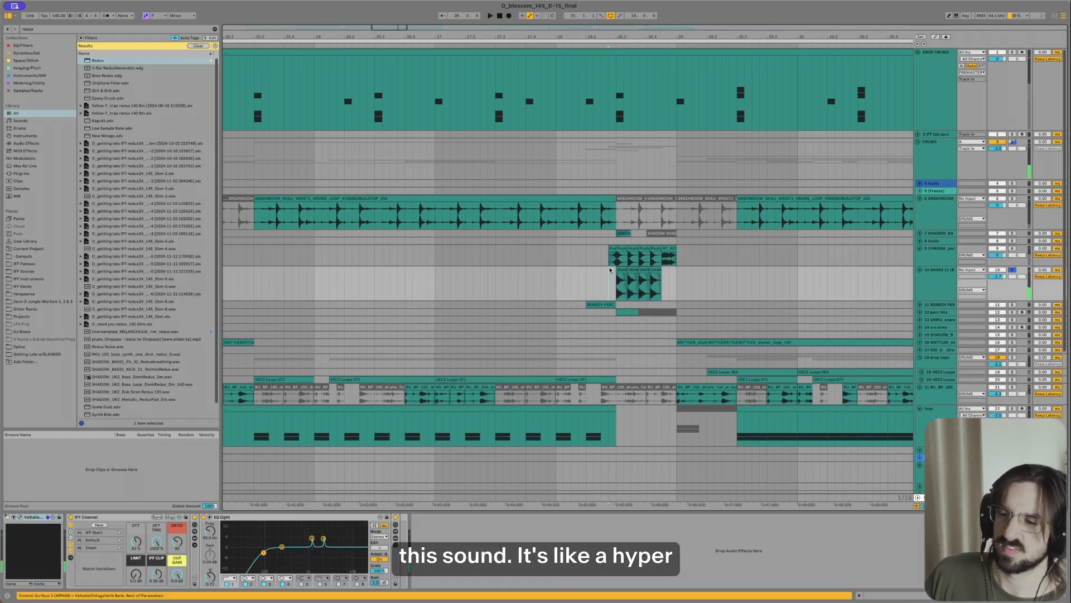
scroll(612, 274, "up", 5)
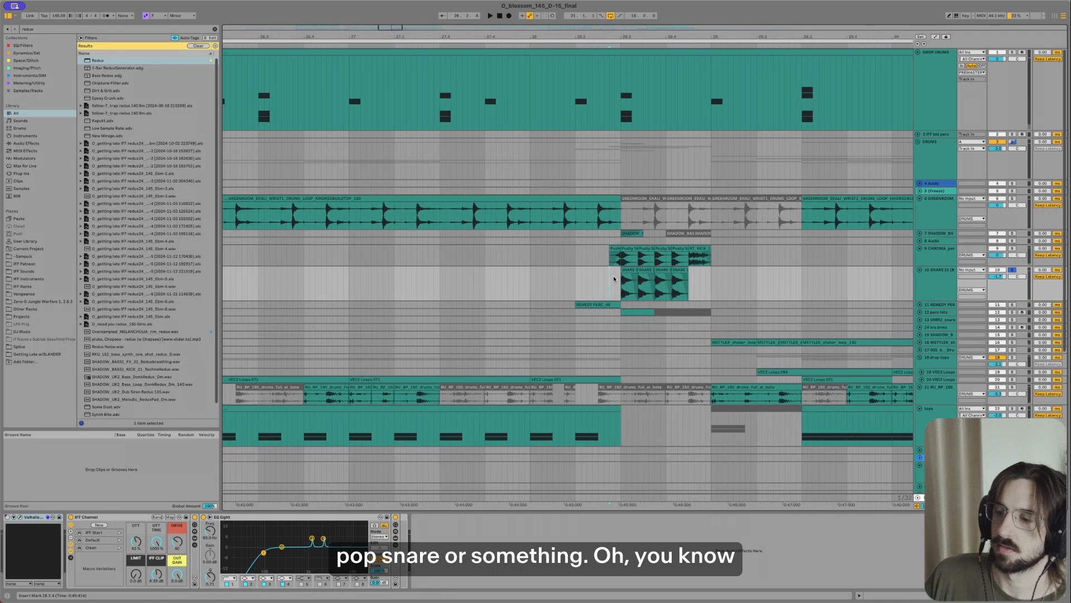
scroll(614, 276, "up", 10)
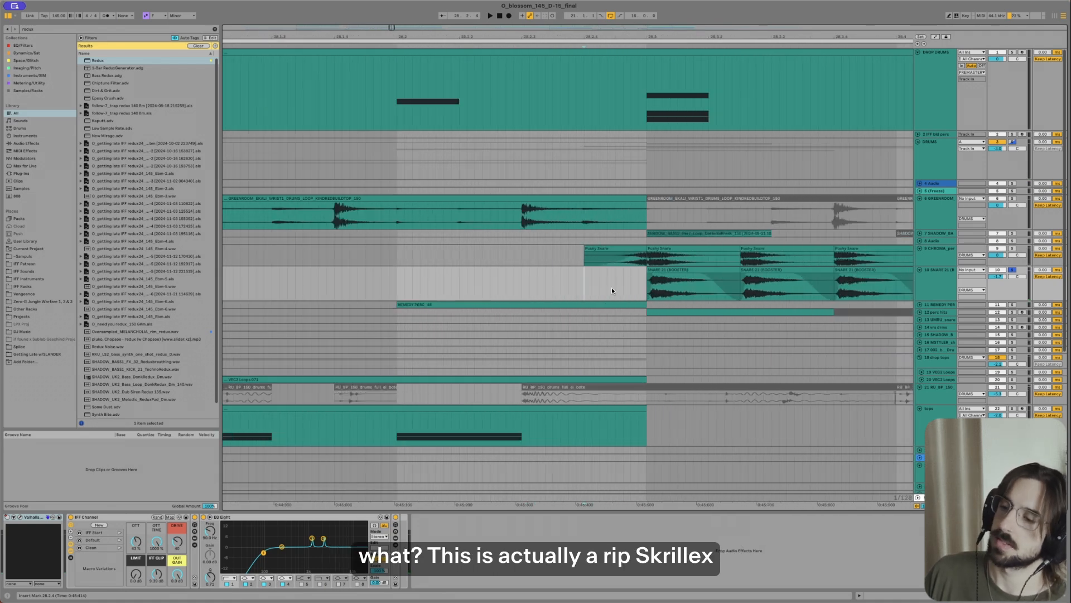
scroll(612, 287, "down", 12)
Step: Select the fill clips on both snare tracks, play them together, and select the kick sample at the end
left_click(570, 170)
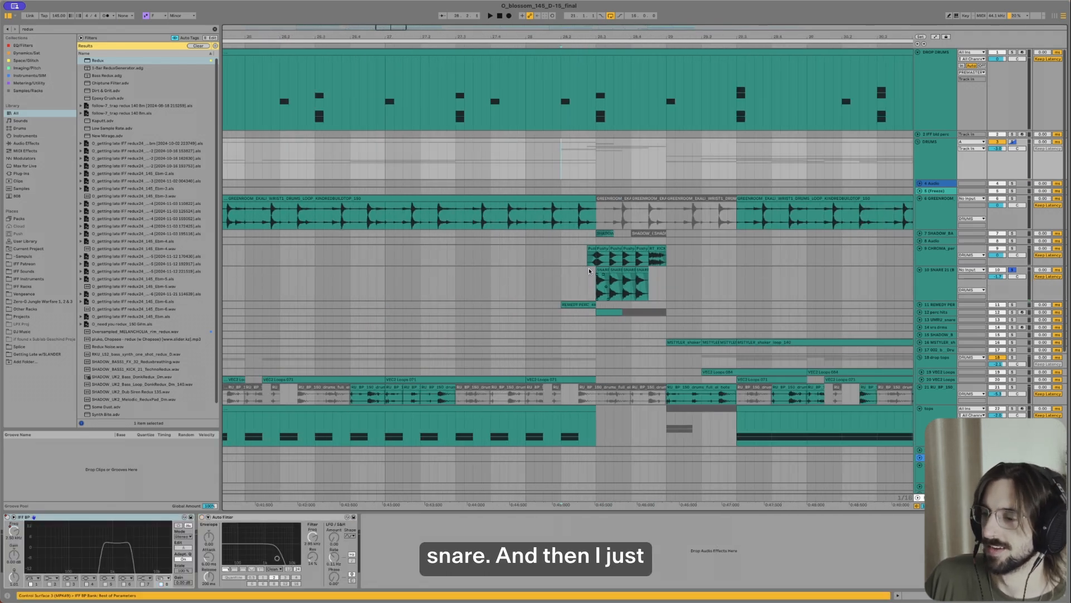
left_click_drag(583, 256, 682, 286)
key("space")
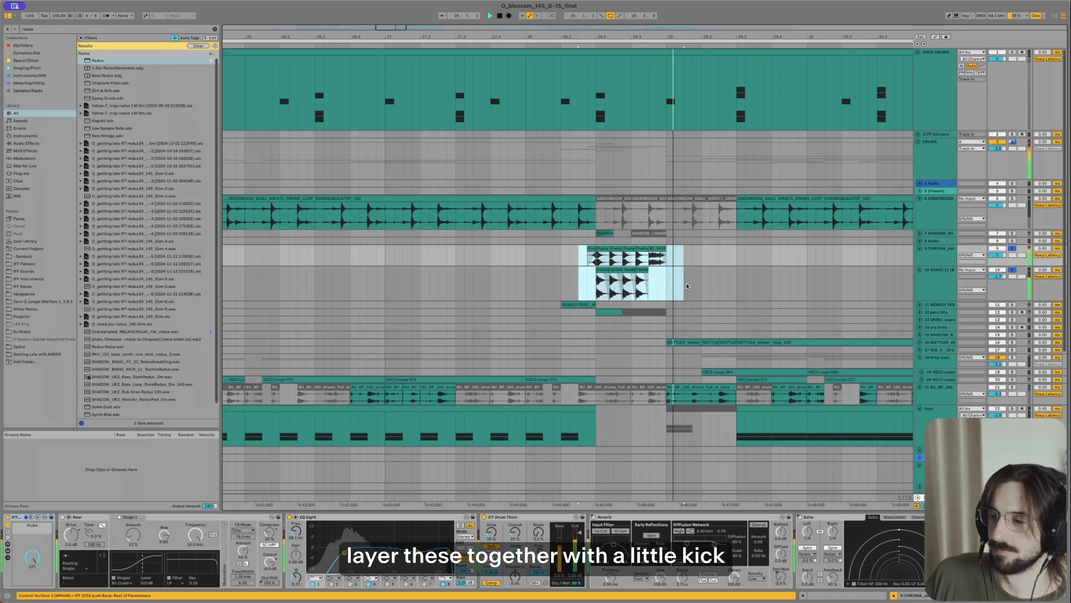
left_click(687, 285)
key("space")
left_click(657, 248)
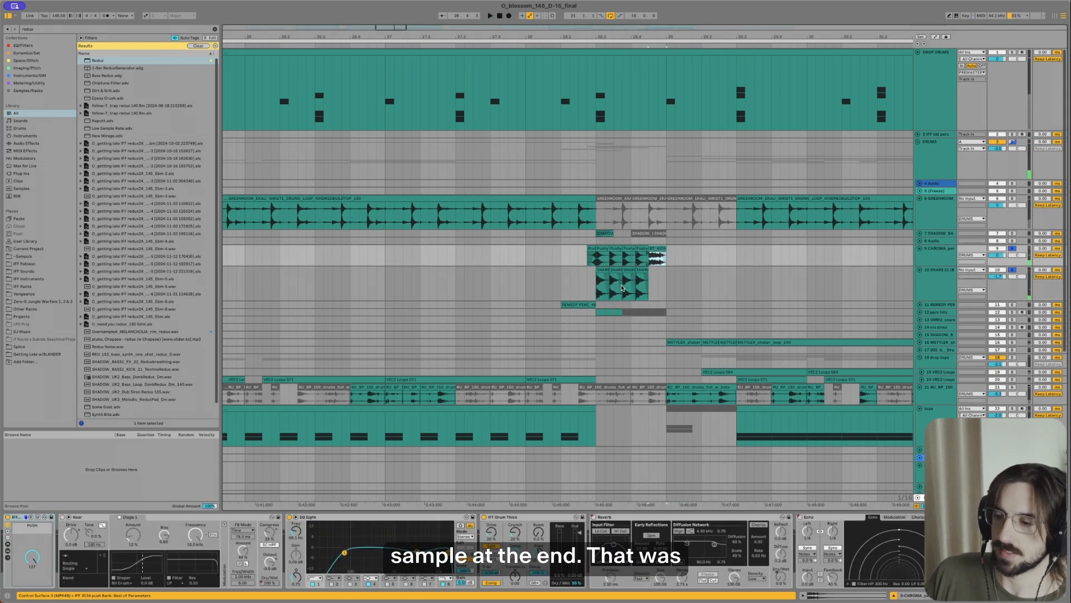
Step: Expand and audition the perc hits and REMEDY PERC clips, and play the whole fill with the DRUMS group soloed
left_click(597, 313)
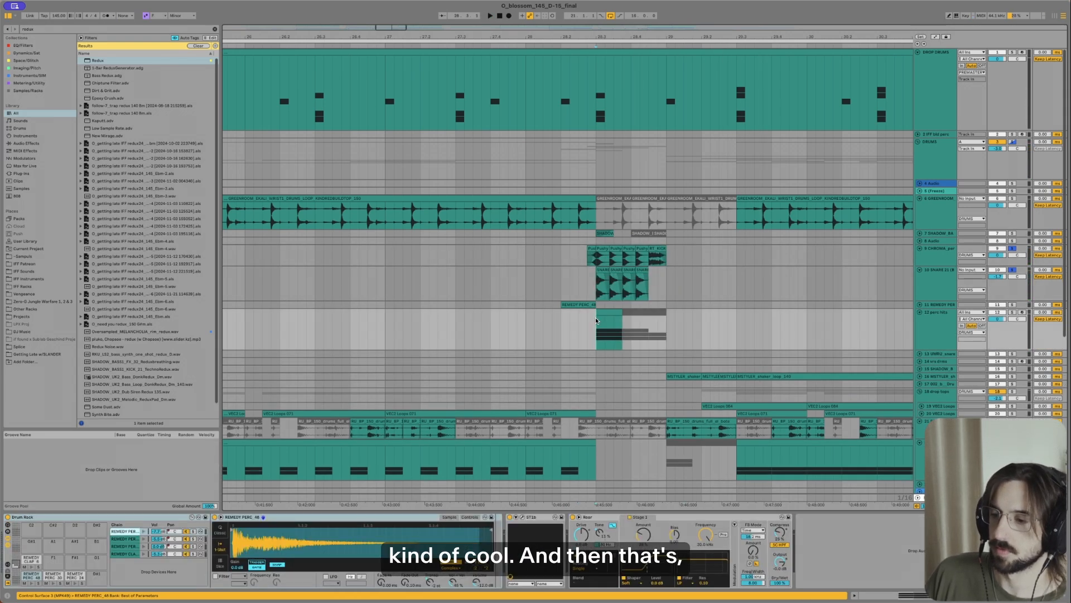
key("space")
left_click(581, 306)
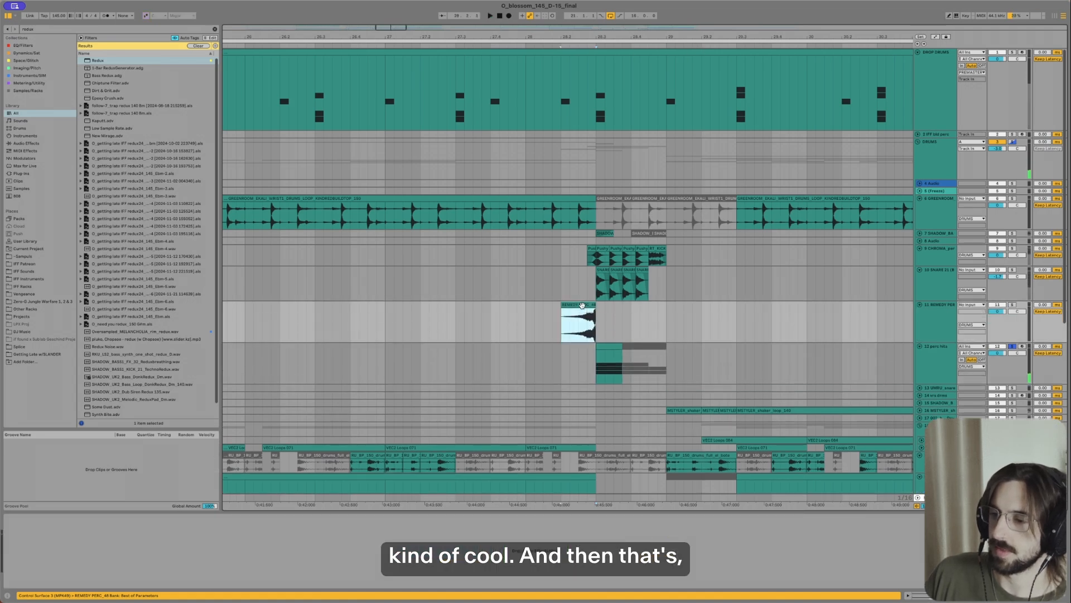
left_click(562, 158)
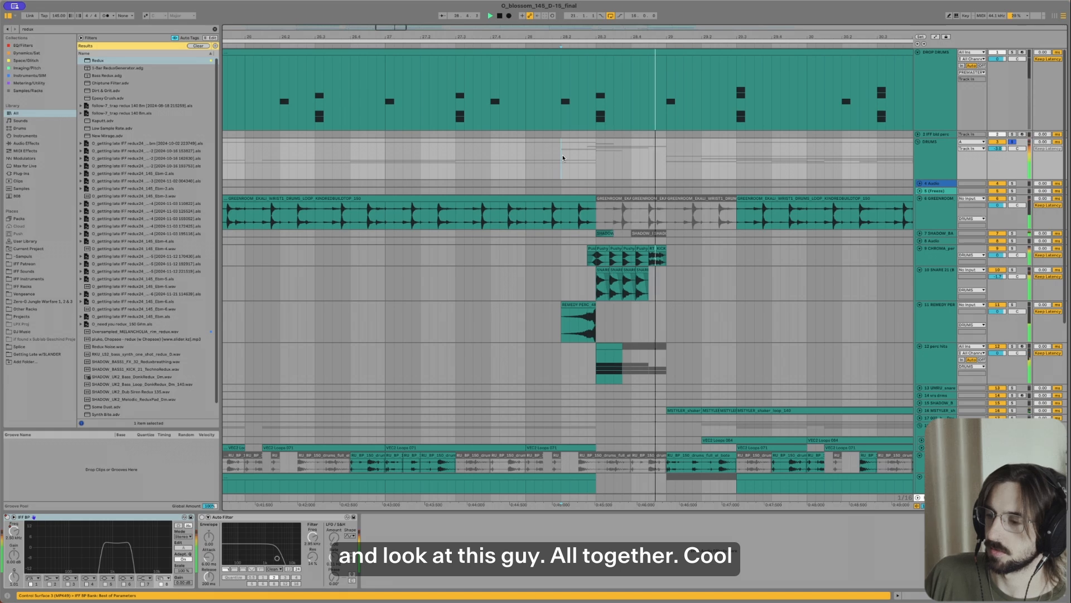
key("space")
Step: Solo and expand the VEC2 Loops 084 track and play its first clip in the drop's second half
scroll(588, 373, "down", 5)
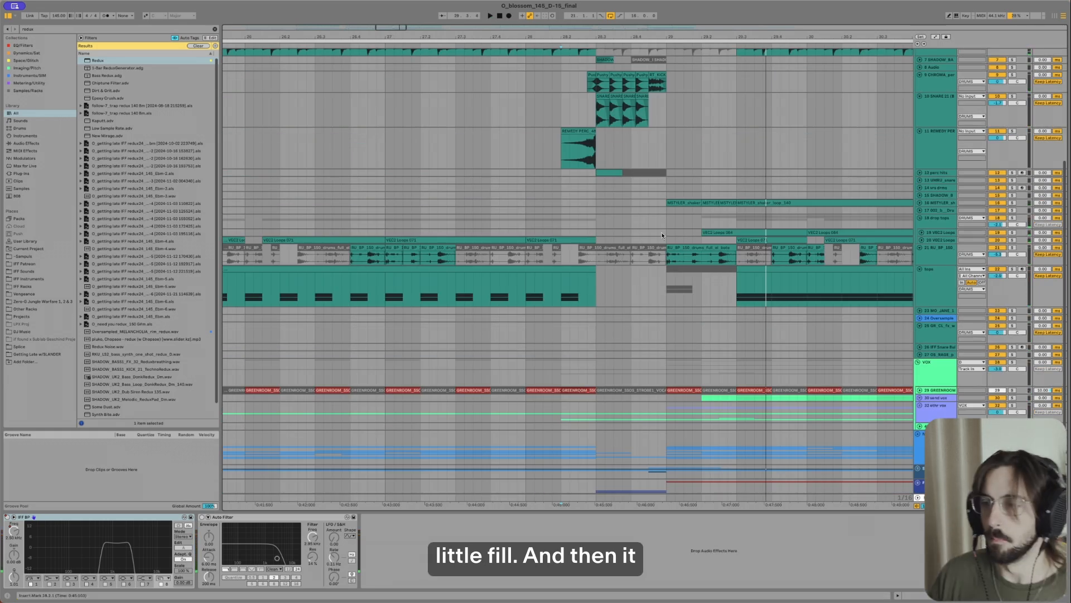
scroll(678, 199, "down", 5)
scroll(645, 224, "right", 3)
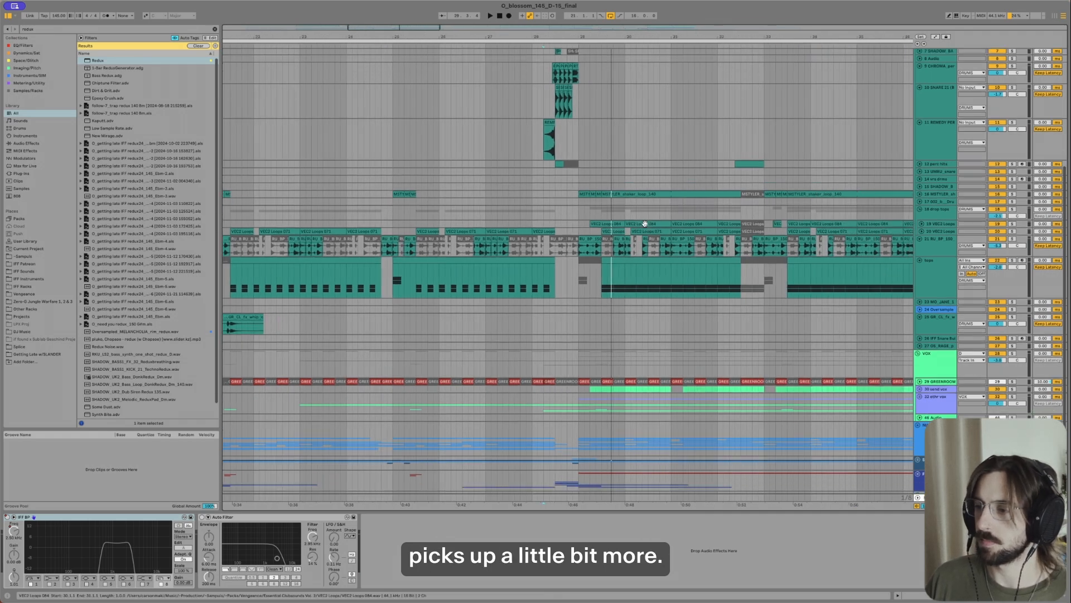
left_click(610, 224)
key("space")
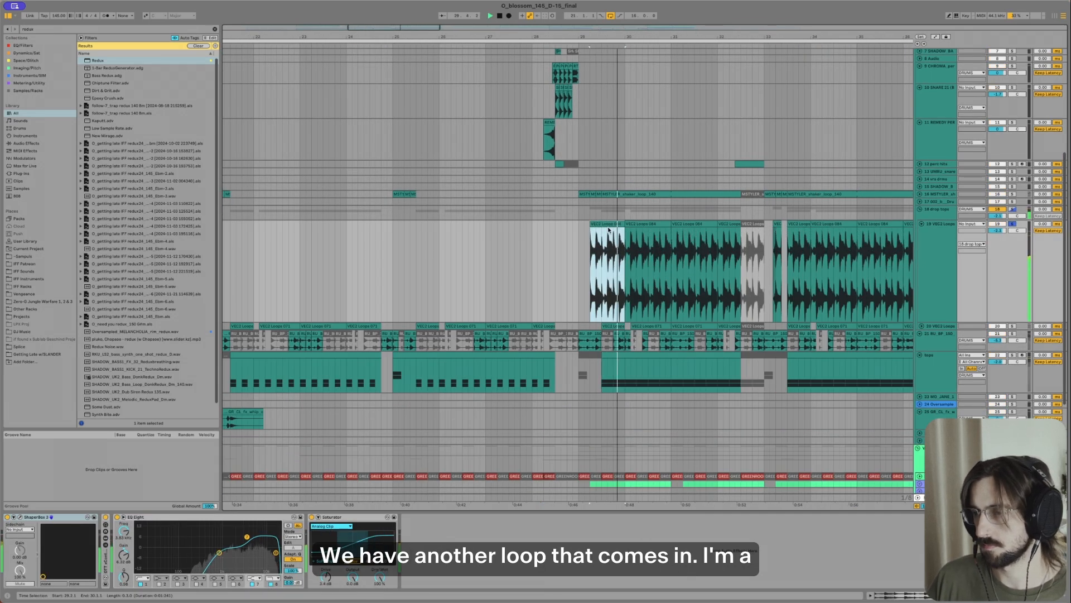
scroll(608, 229, "up", 4)
scroll(587, 287, "up", 3)
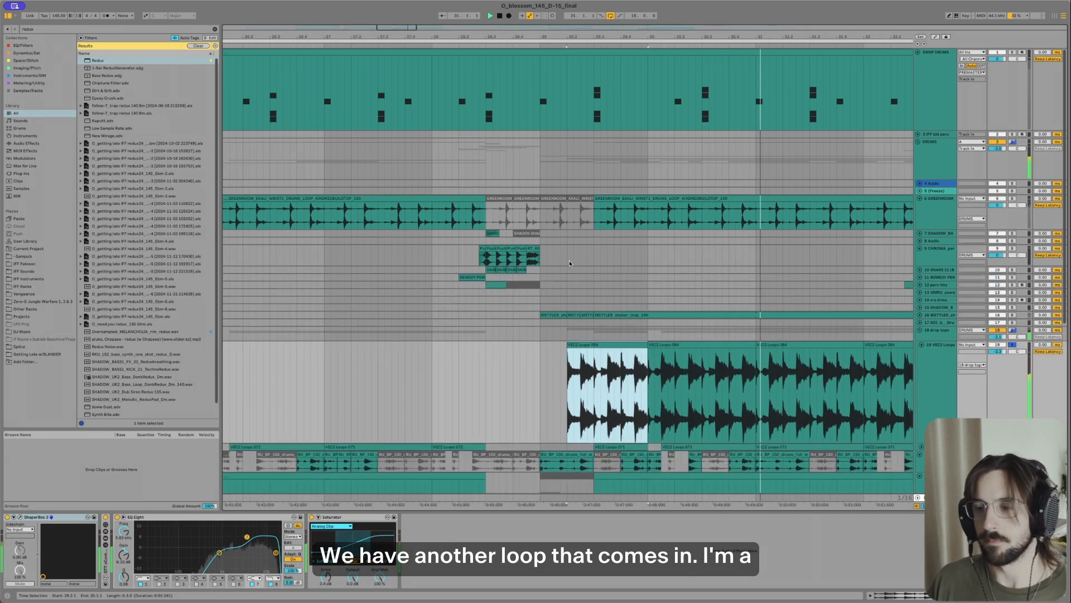
key("space")
scroll(564, 255, "down", 2)
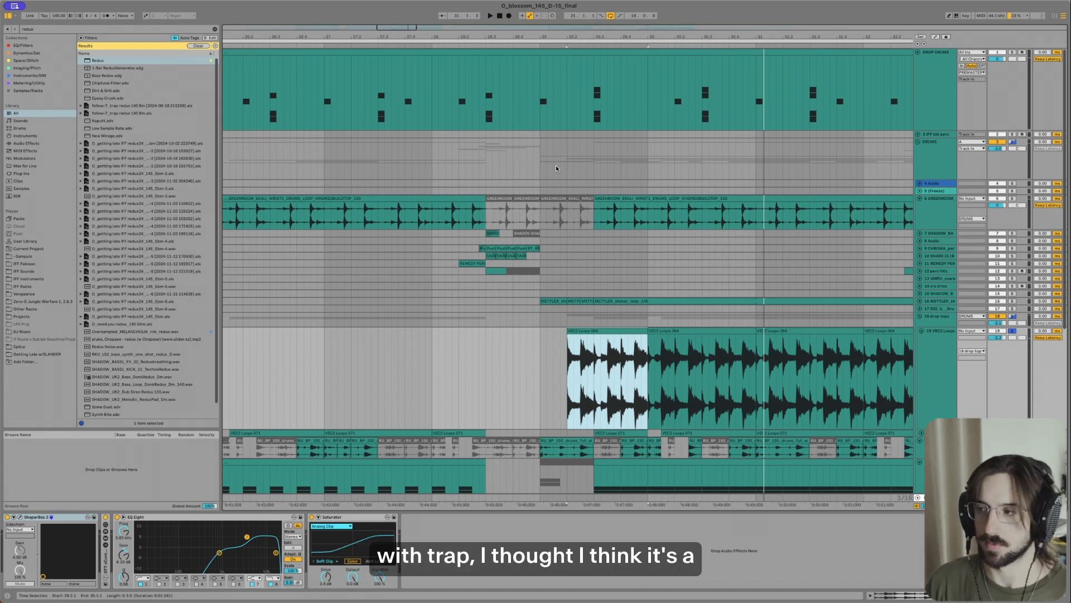
Step: Collapse the VEC2 Loops 084 and tops tracks and select the drop tops group at the drop's second half
left_click(538, 173)
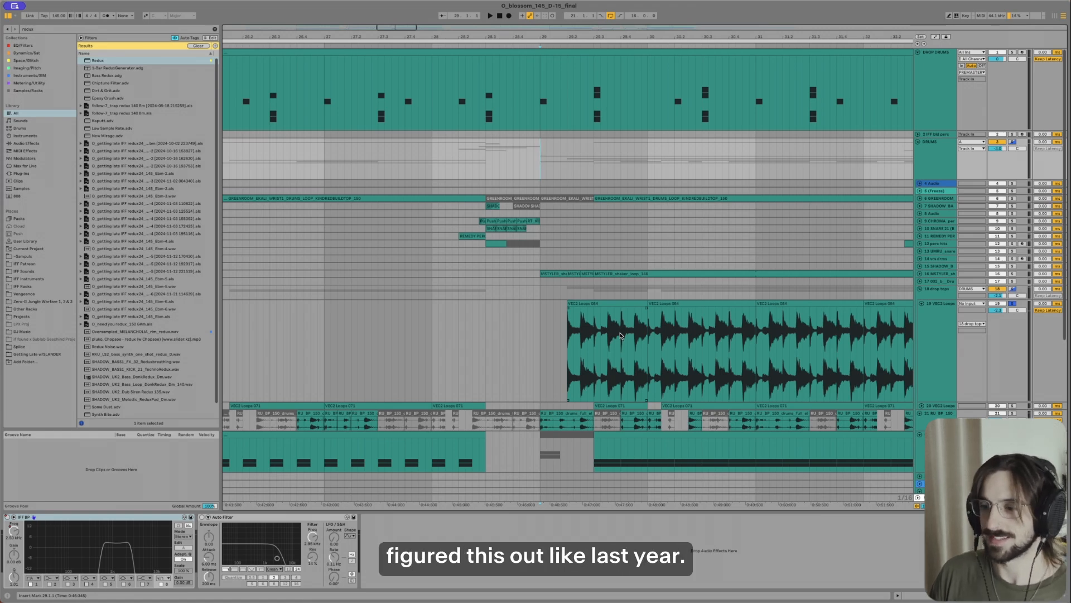
scroll(620, 335, "down", 5)
scroll(587, 334, "down", 2)
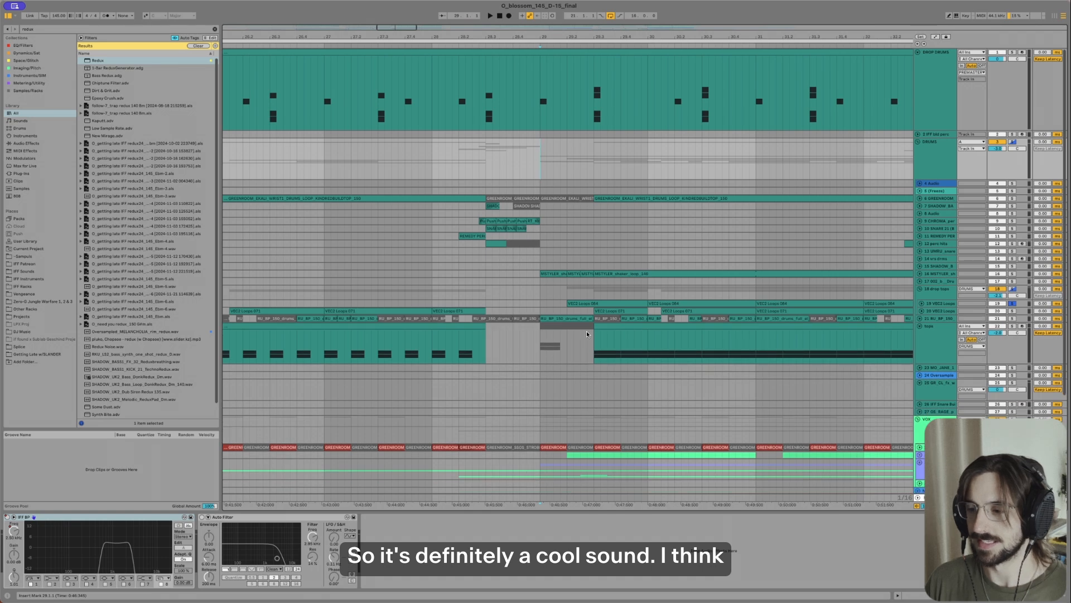
scroll(587, 333, "down", 2)
left_click(553, 291)
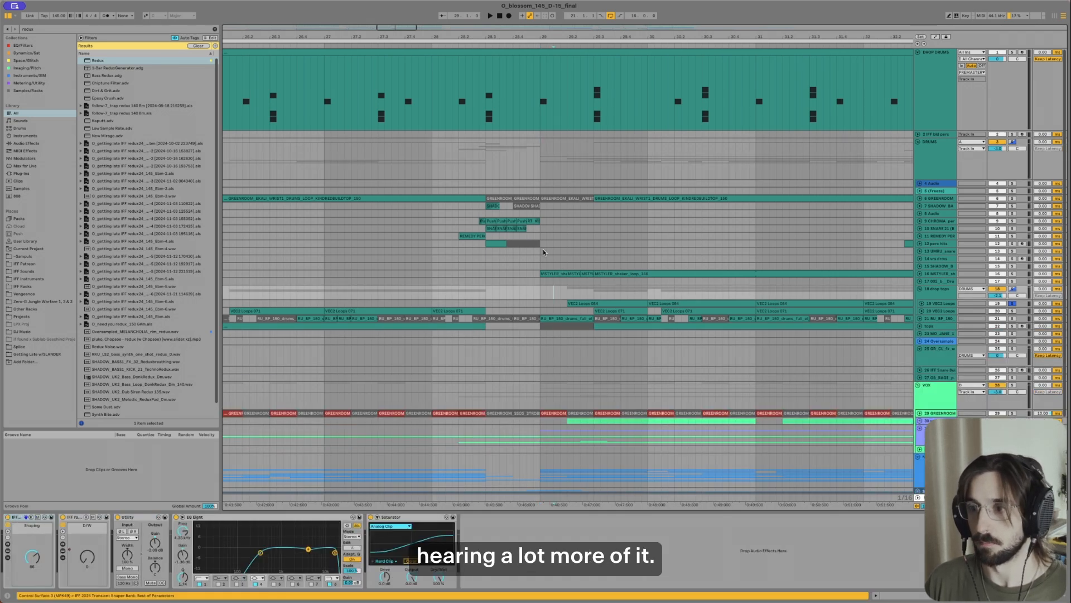
Step: Solo the DRUMS group and play the drop's second half from bar 29
left_click(537, 162)
key("s")
key("space")
scroll(537, 165, "down", 5)
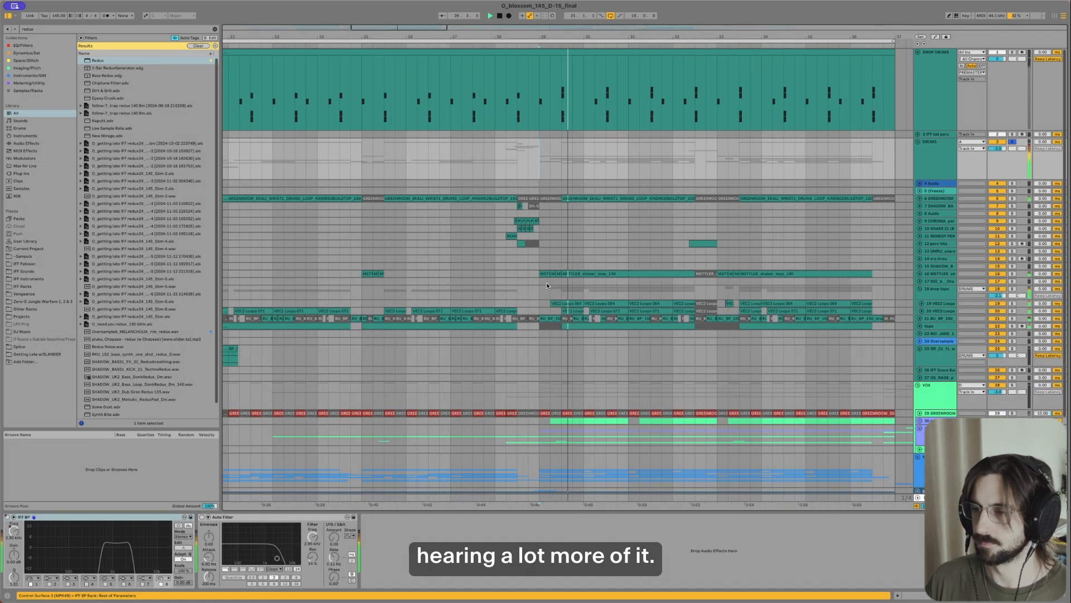
scroll(547, 291, "down", 2)
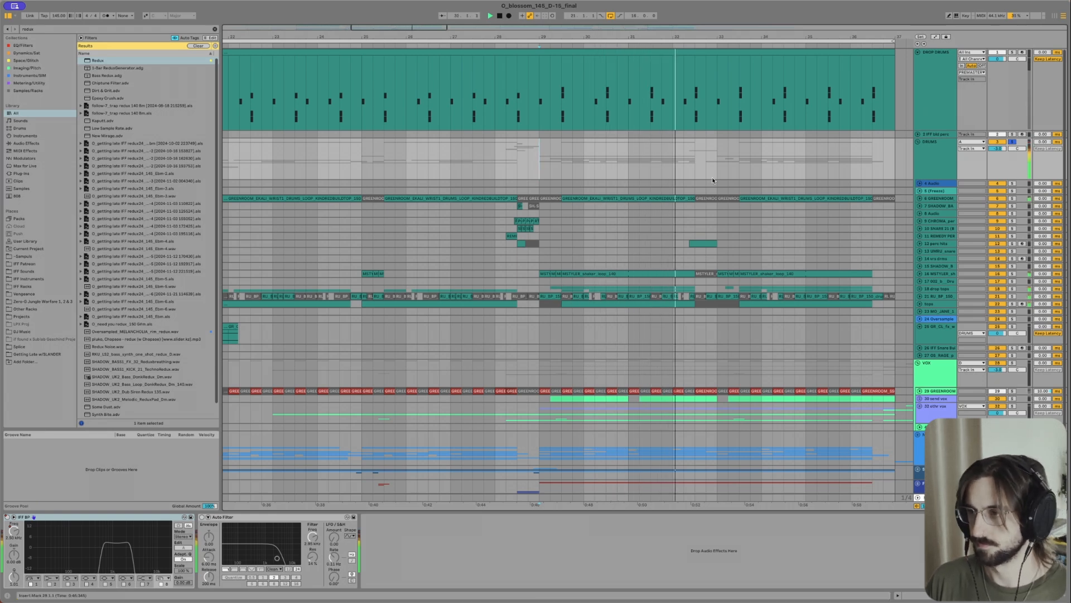
Step: Solo the DROP DRUMS track along with the DRUMS group and listen to them together
left_click(1013, 52)
key("space")
key("space")
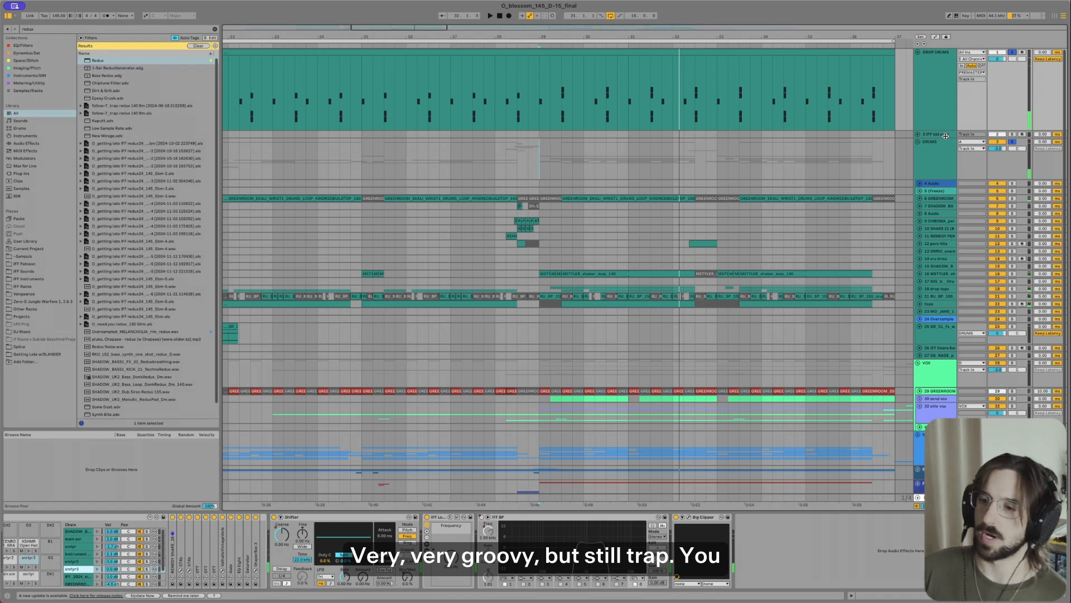
Step: Select the long shaker loop clip in the drop's second half and collapse the whip effect track
left_click(595, 272)
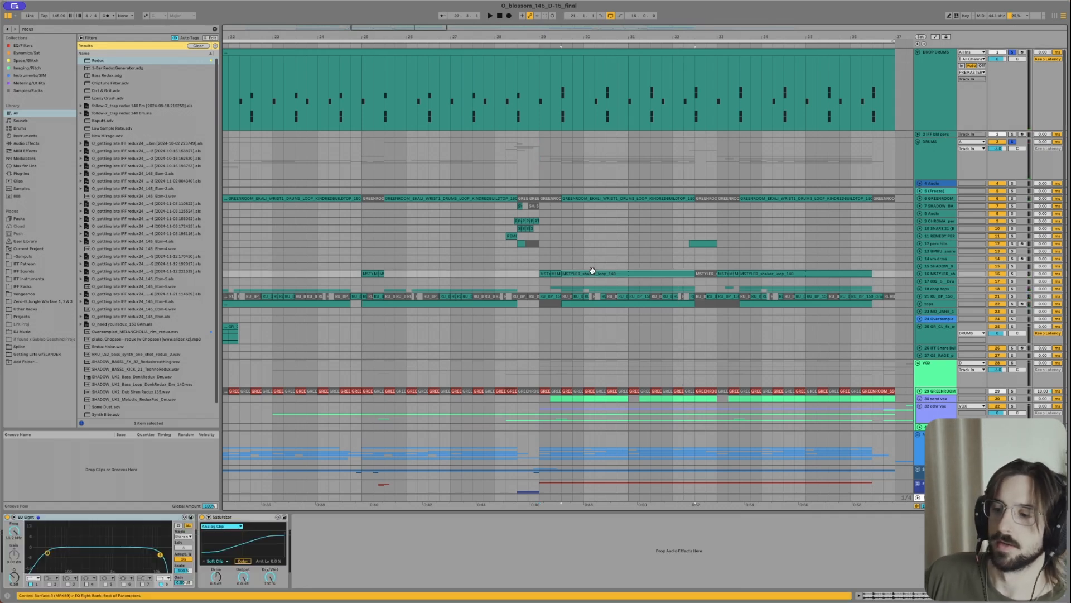
left_click(582, 337)
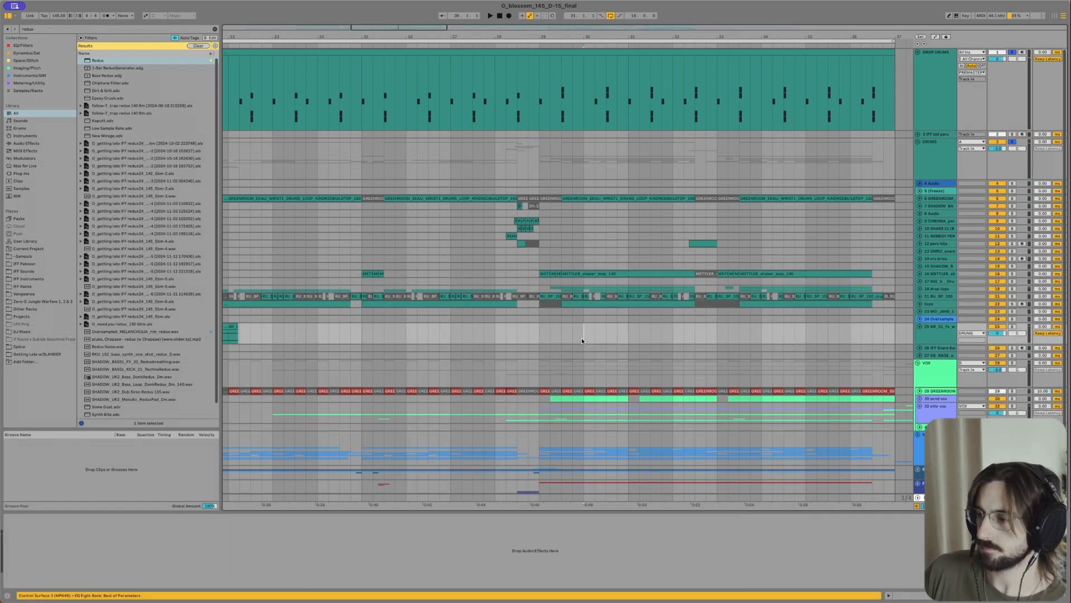
scroll(573, 339, "down", 2)
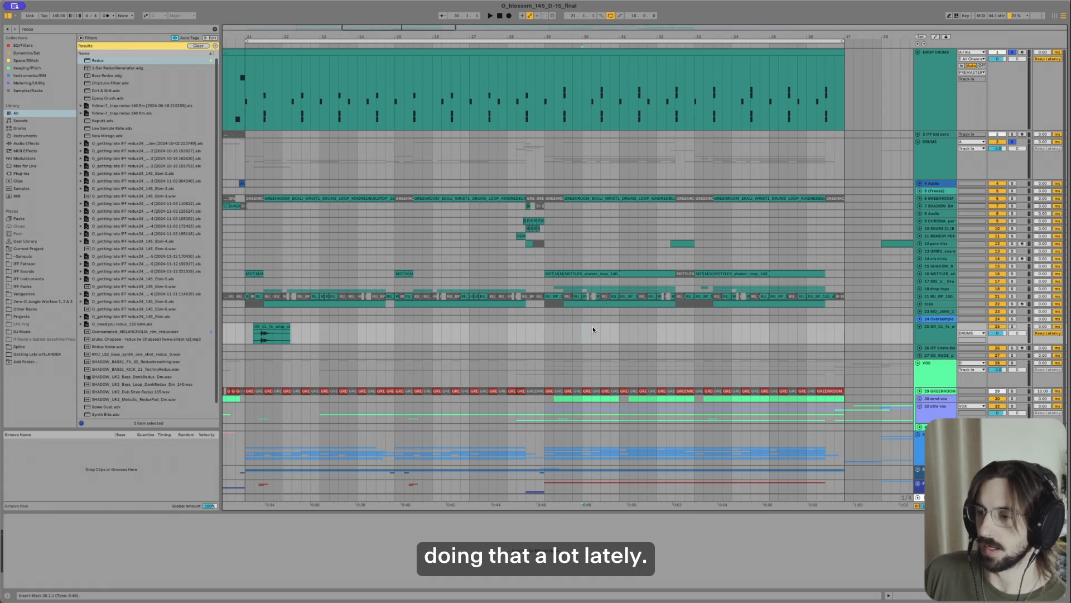
key("u")
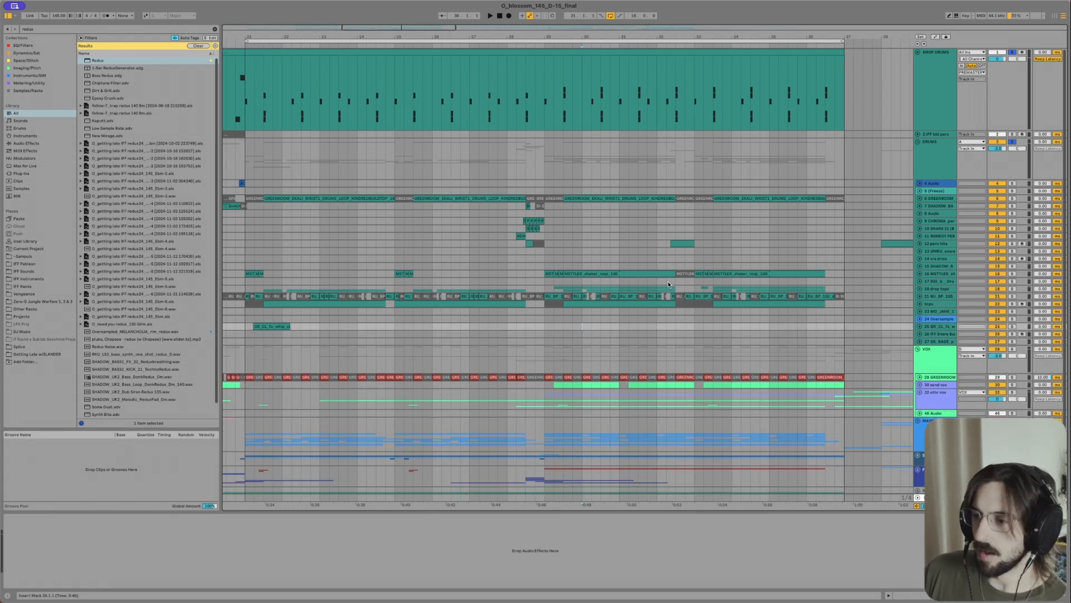
Step: Expand the perc hits track and play from its second clip, examining the shaker and top loops around it
left_click(674, 243)
key("u")
key("space")
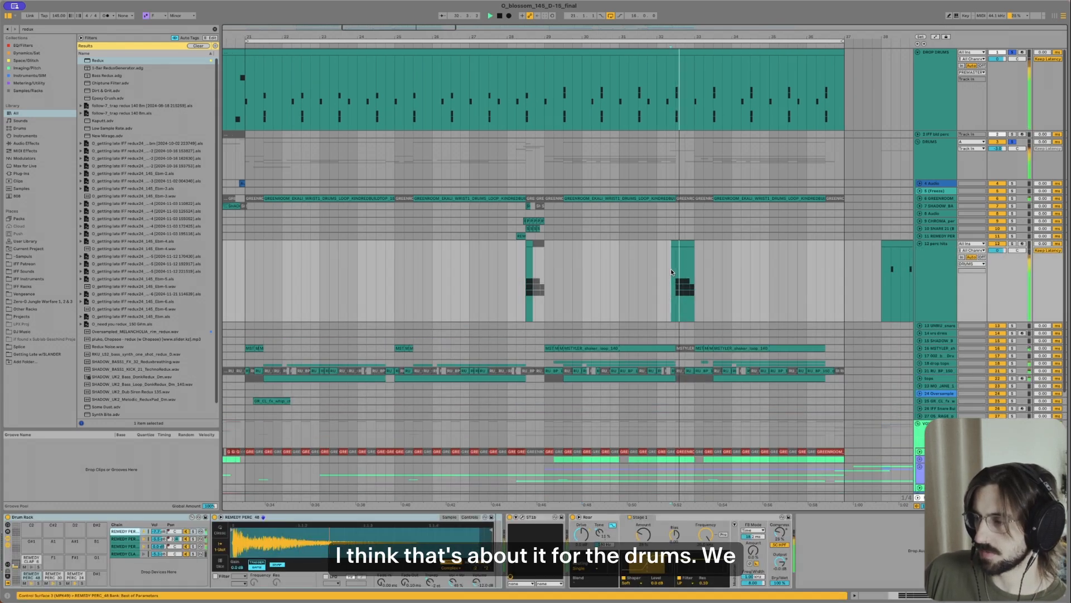
scroll(651, 279, "right", 3)
double_click(604, 363)
scroll(604, 370, "up", 4)
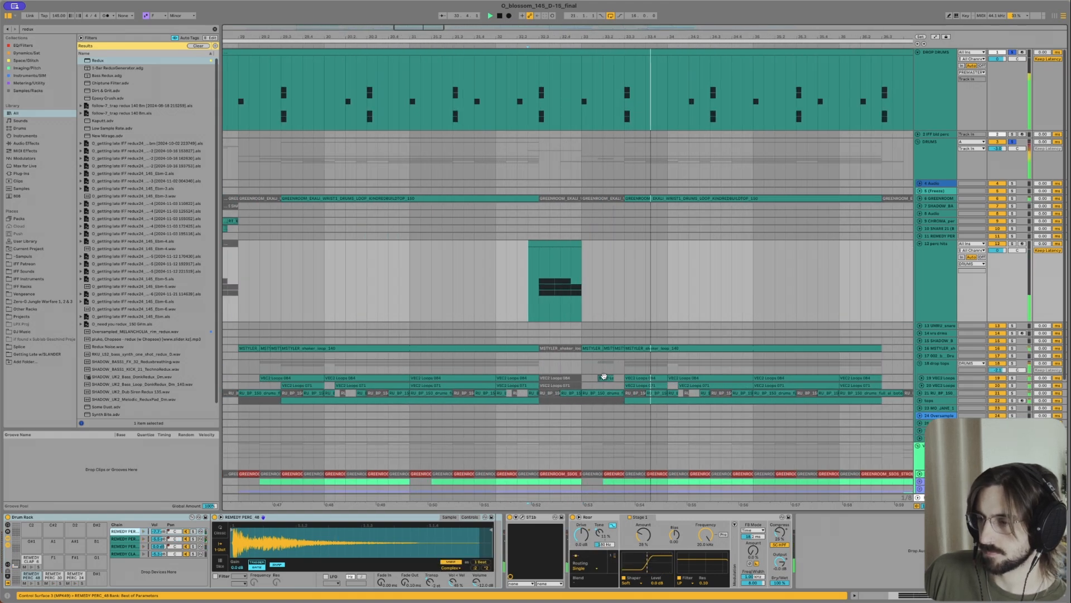
scroll(614, 348, "up", 1)
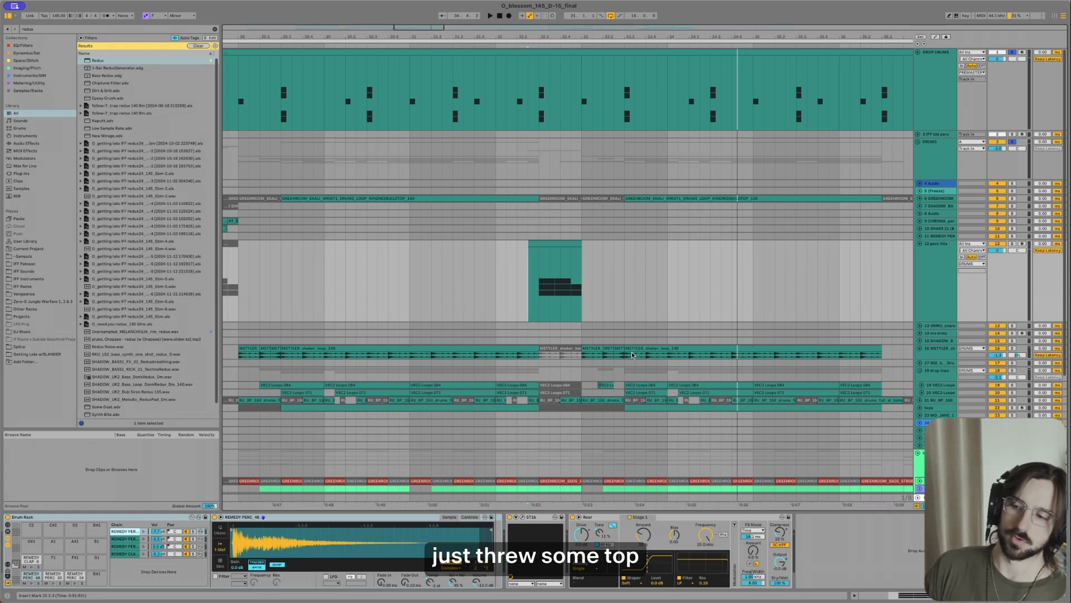
Step: Collapse the perc hits track and drop tops group, select the second-half shaker loops, and collapse their track
key("u")
scroll(536, 249, "down", 5)
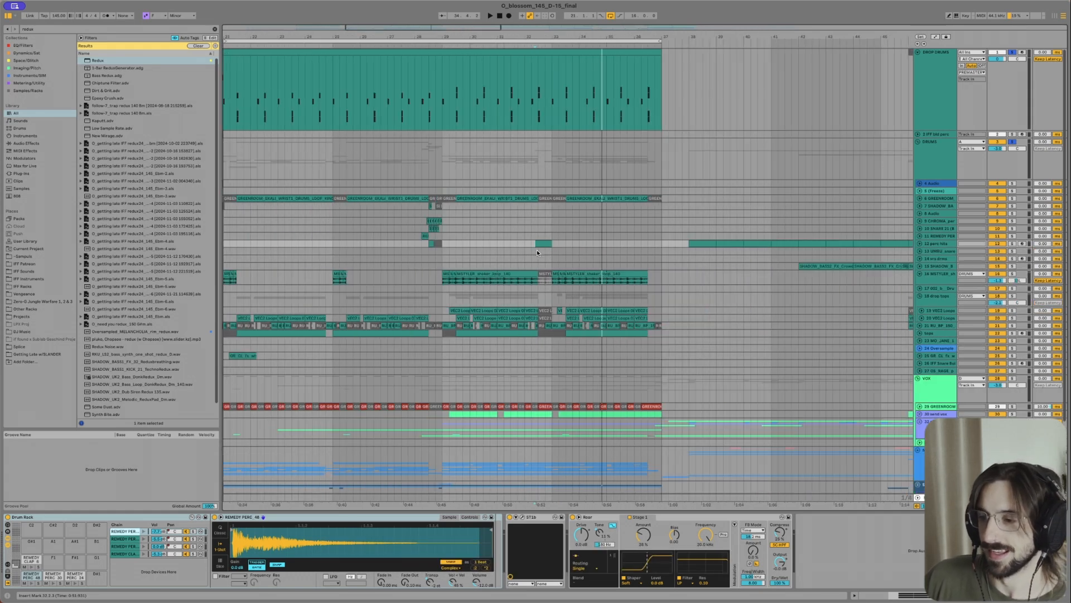
left_click(919, 296)
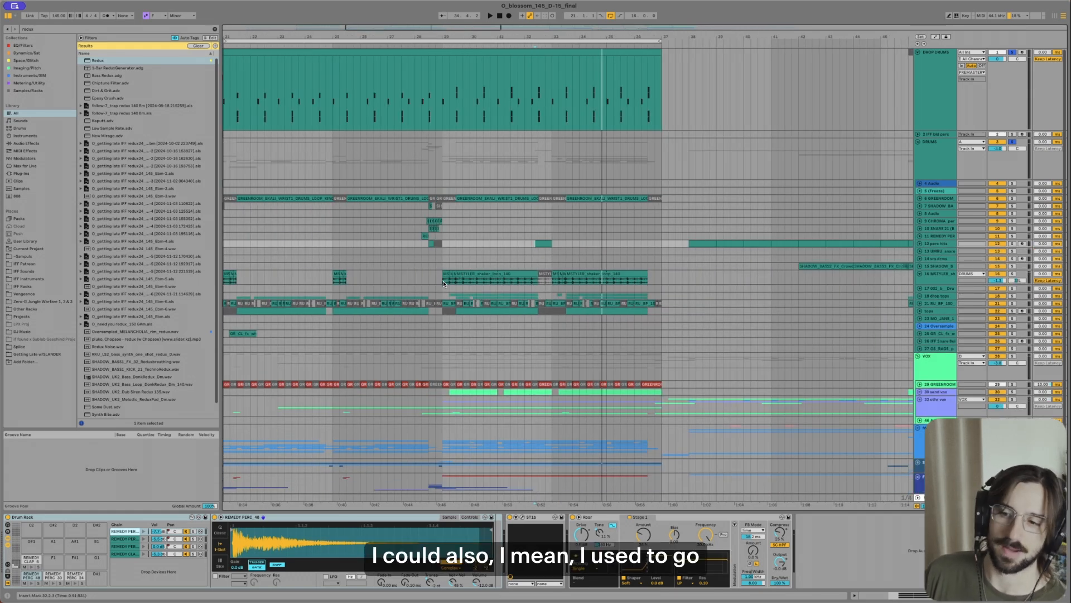
left_click_drag(443, 280, 653, 281)
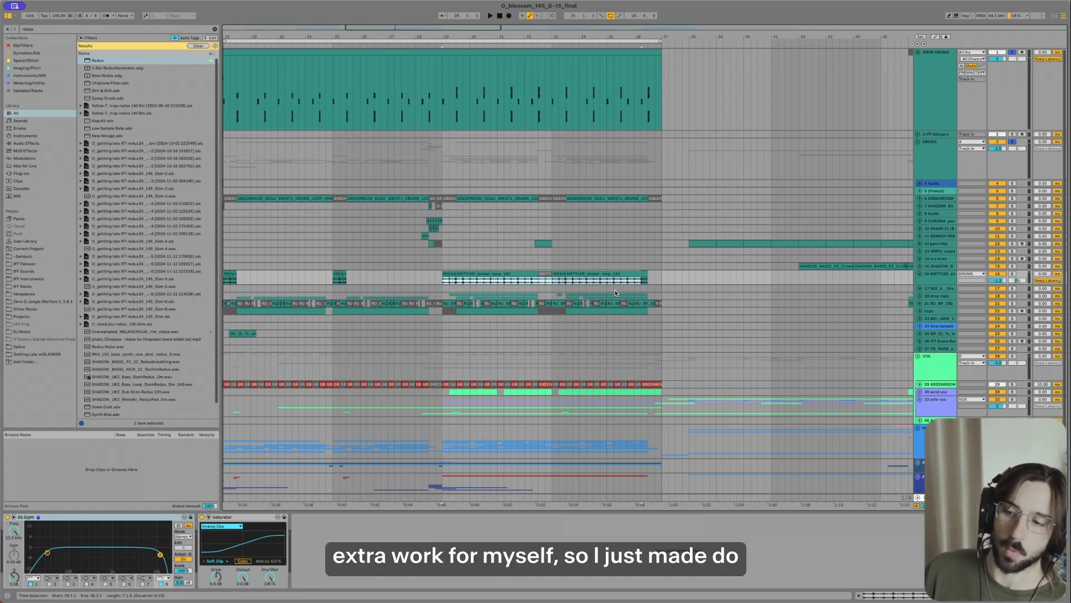
key("u")
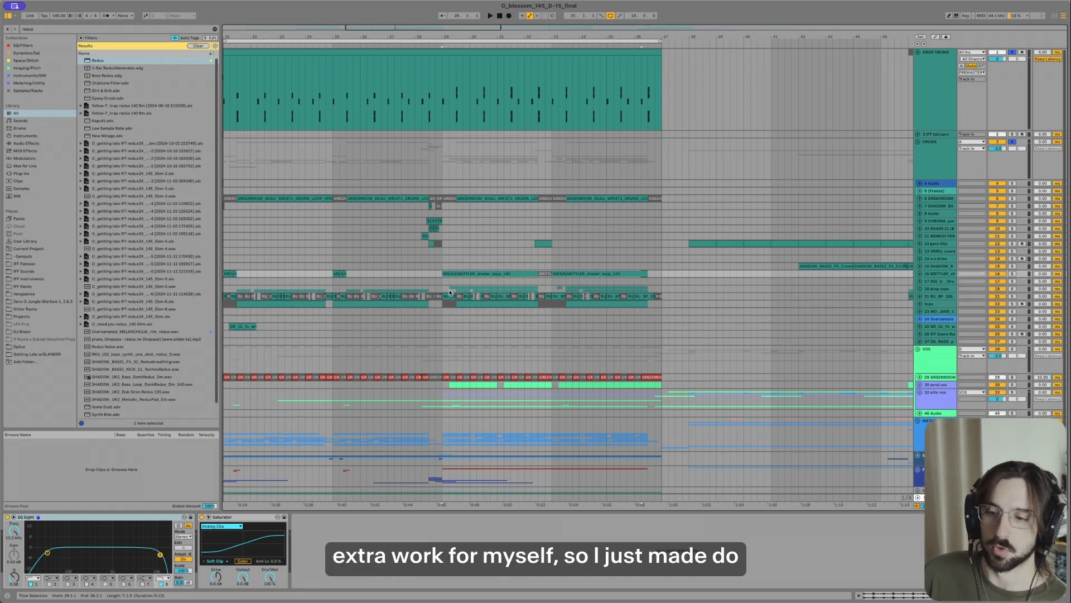
Step: Play the soloed MAINS group from the drop's start at bar 21, and expand and solo its verb pk track
double_click(451, 290)
scroll(453, 293, "up", 3)
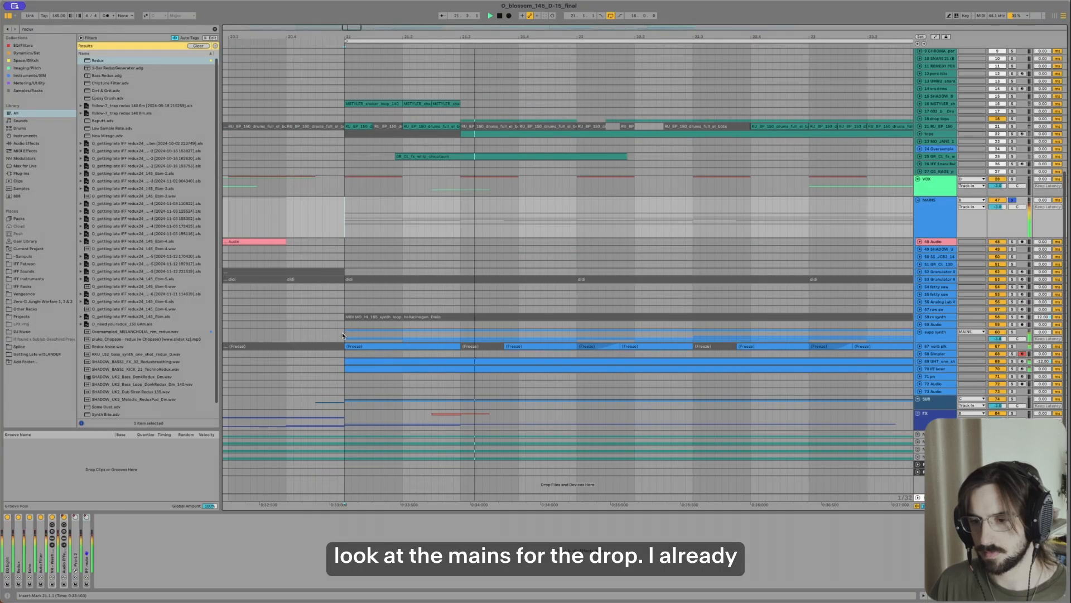
scroll(342, 332, "up", 2)
left_click(346, 335)
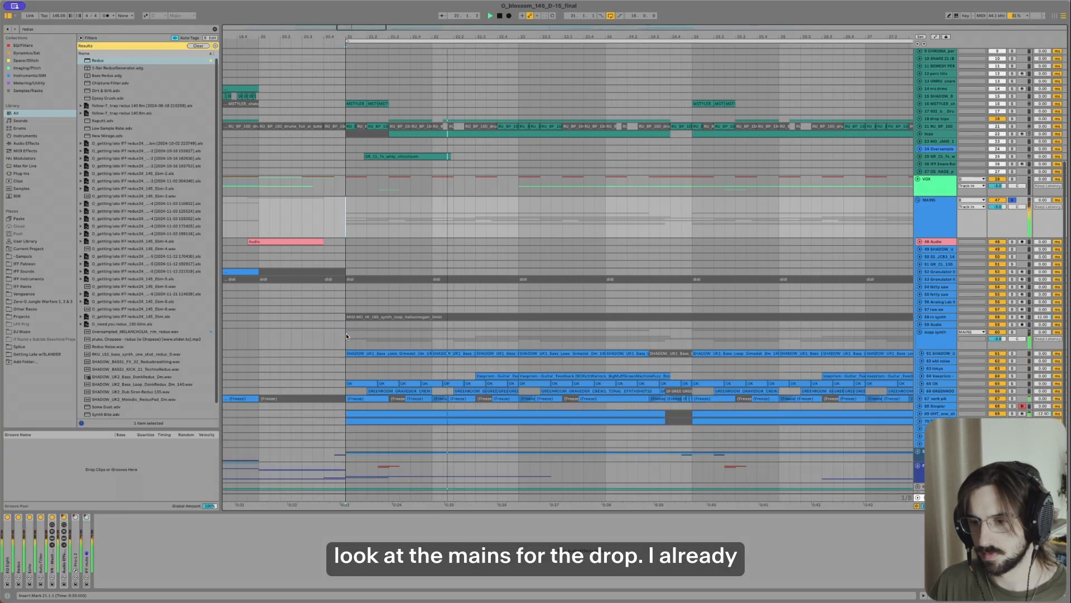
left_click(359, 399)
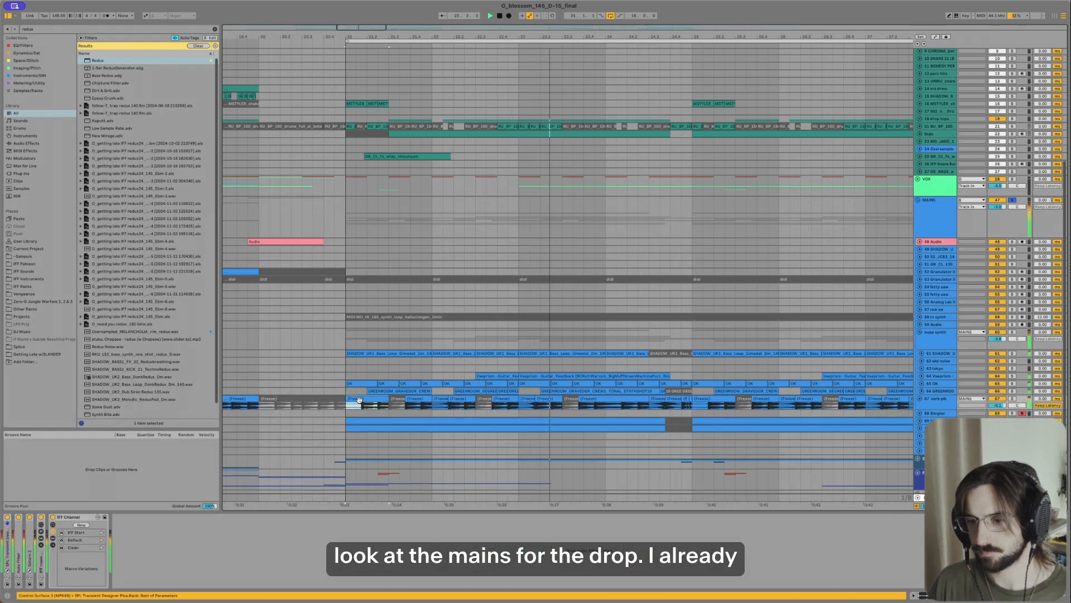
key("alt+plus")
key("space")
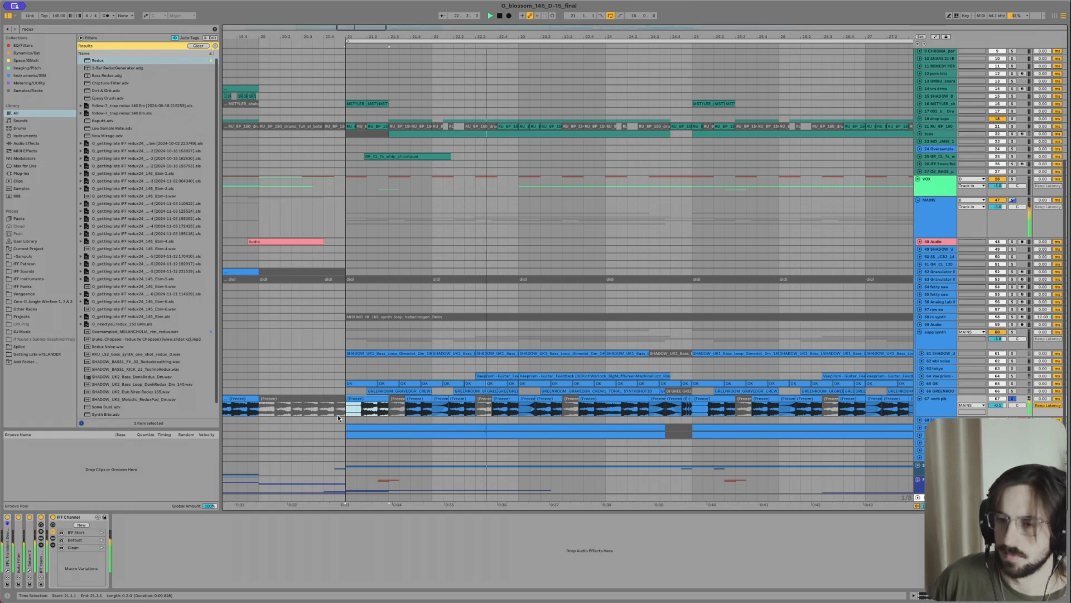
Step: Select the first SHADOW_UK2 bass loop clip in the drop, solo and expand its track, and listen to it
left_click(362, 353)
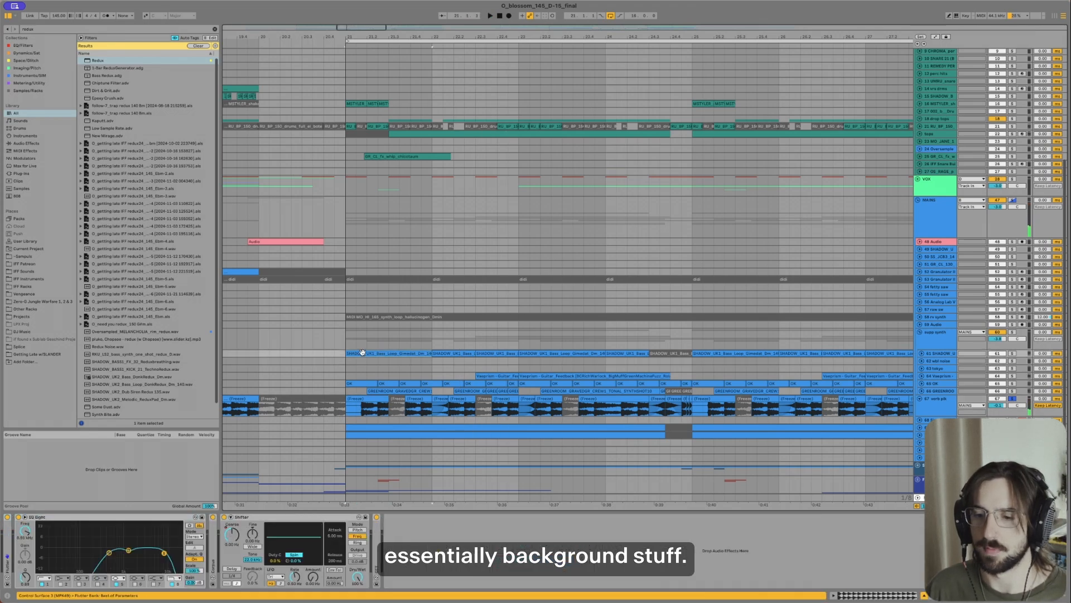
key("s")
key("space")
key("u")
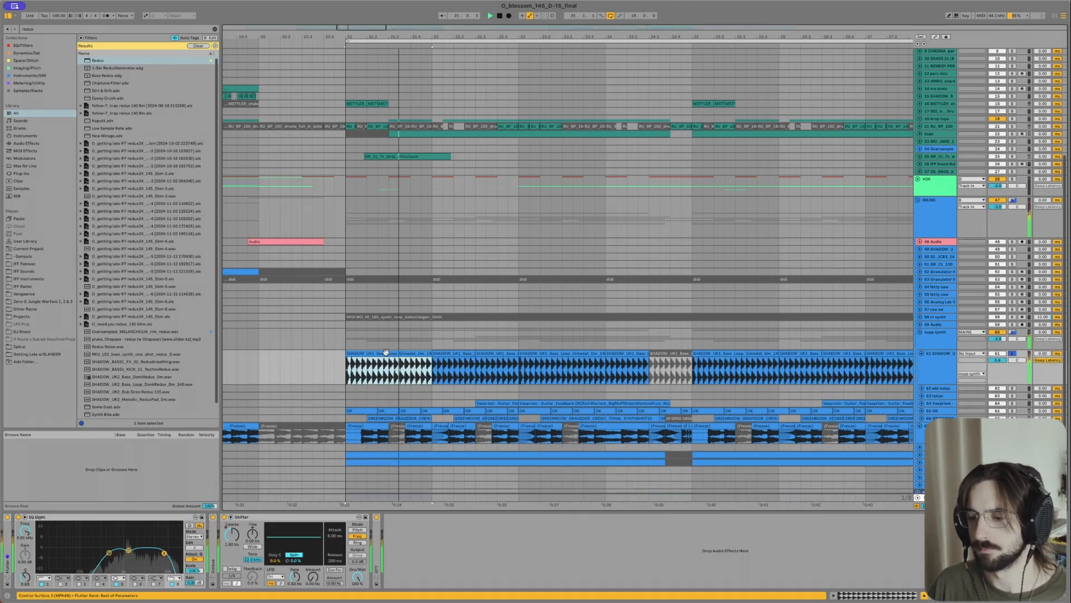
key("minus")
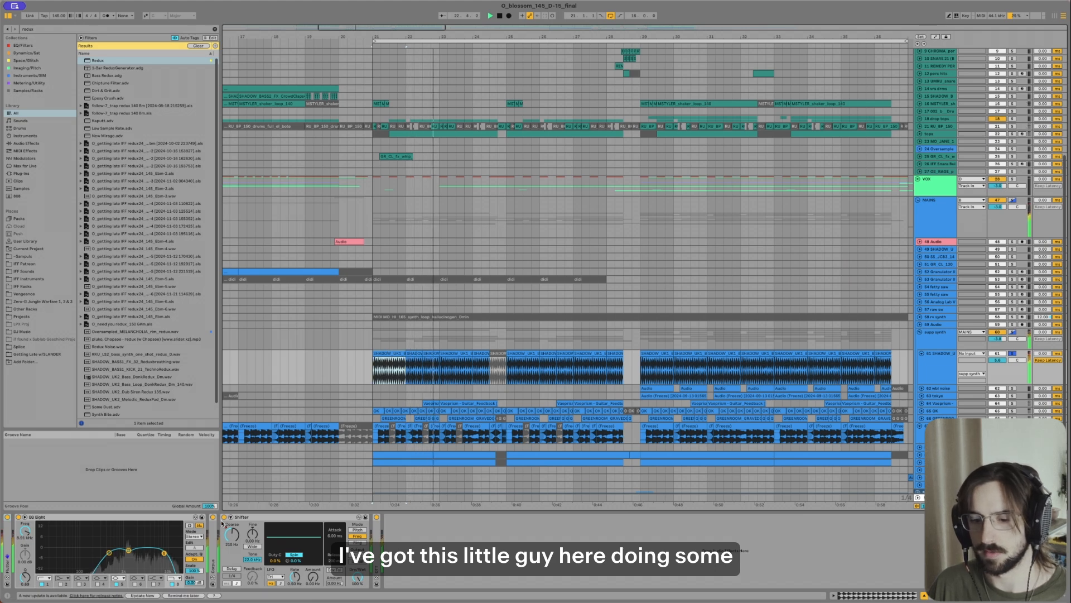
Step: Examine the Shifter's Coarse automation on the bass loop track across the drop and hide the automation again
key("a")
left_click(230, 535)
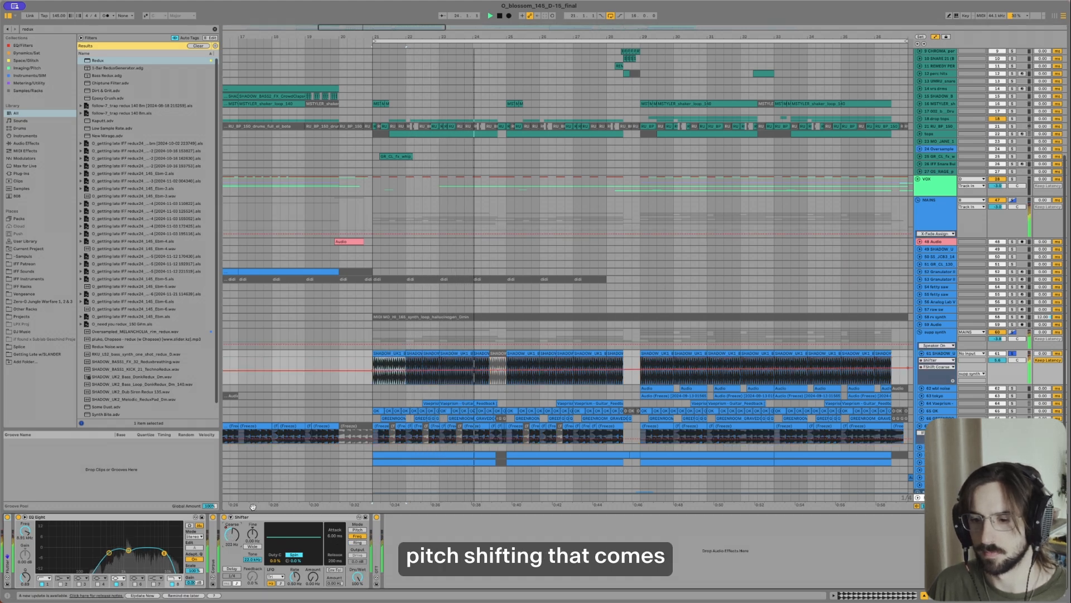
key("minus")
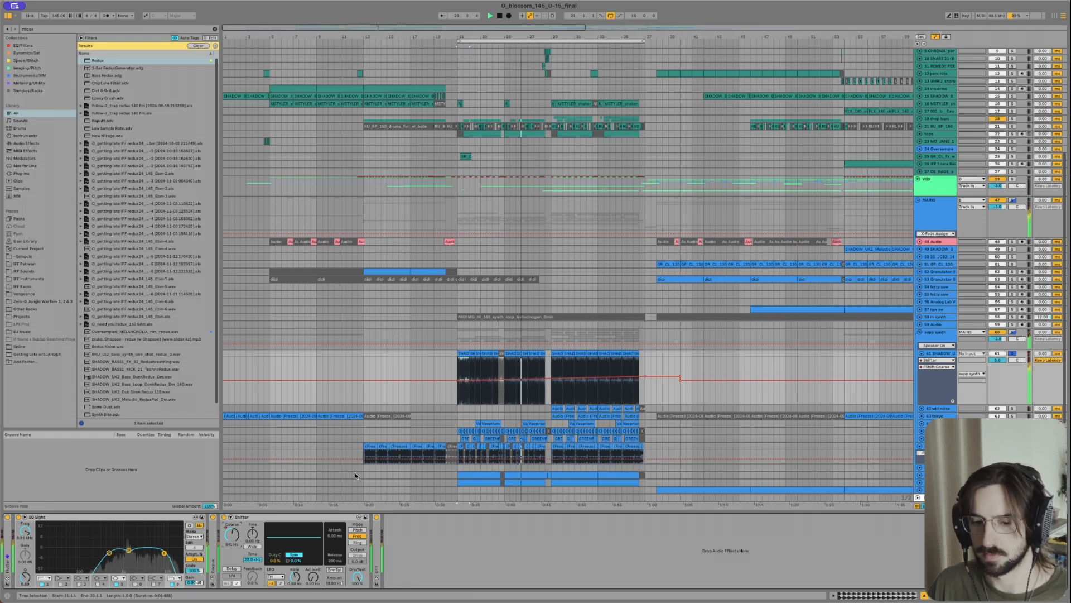
key("a")
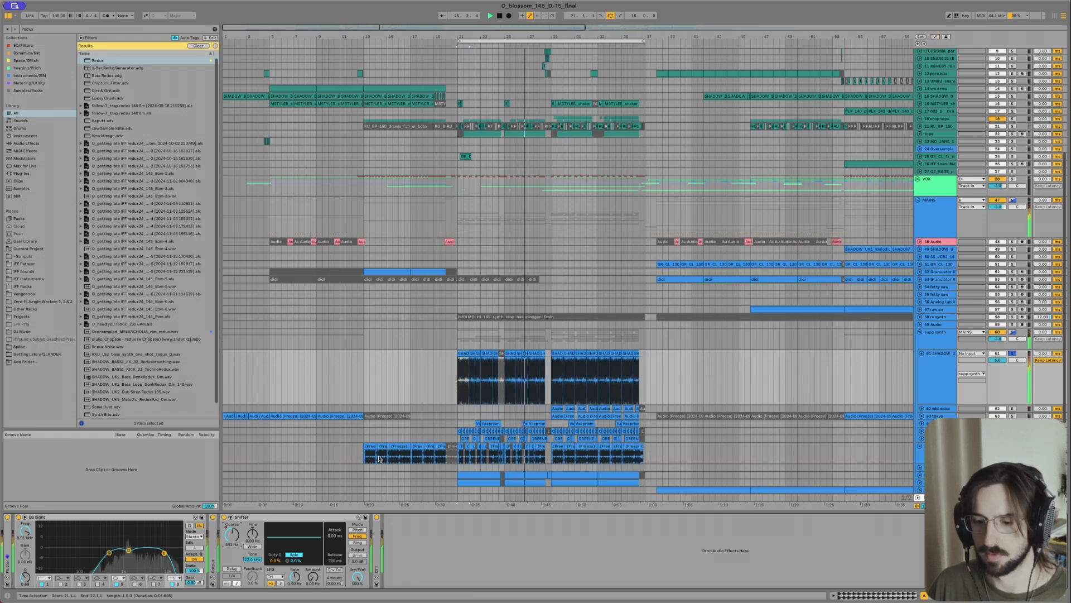
Step: Unfold the Corpus device to examine its settings, fold it again, and collapse the bass loop track
double_click(214, 525)
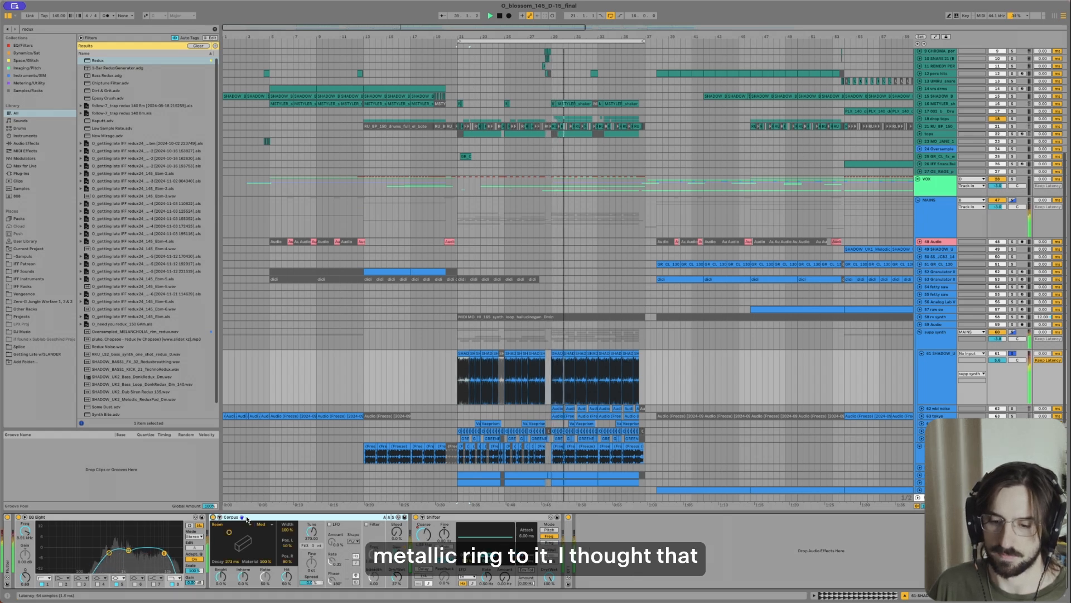
double_click(215, 519)
key("u")
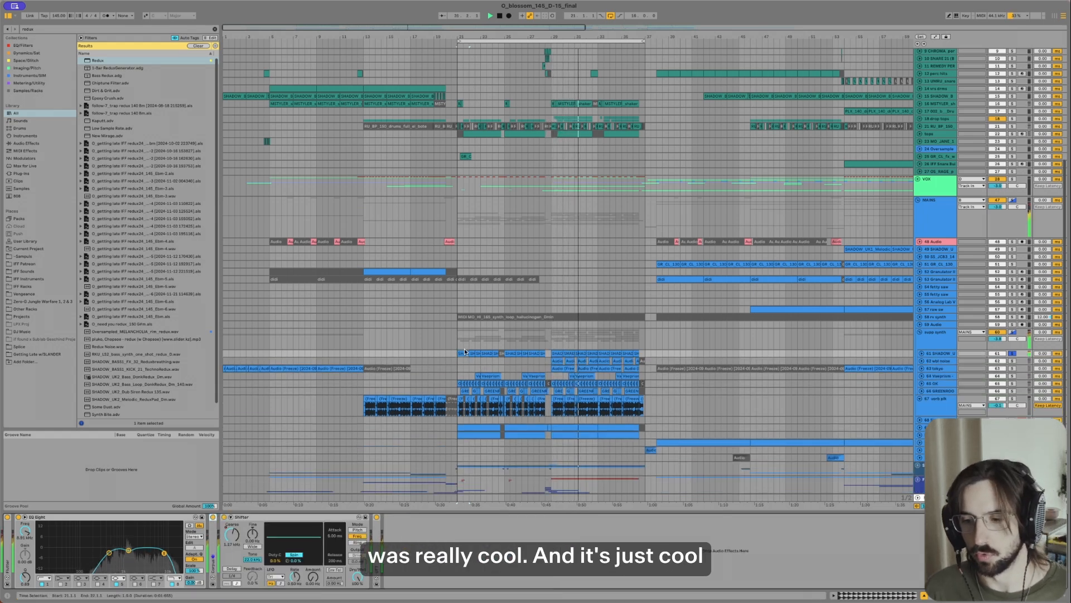
Step: Solo the supp synth group and play it from the start of the drop
scroll(558, 365, "up", 3)
left_click(558, 366)
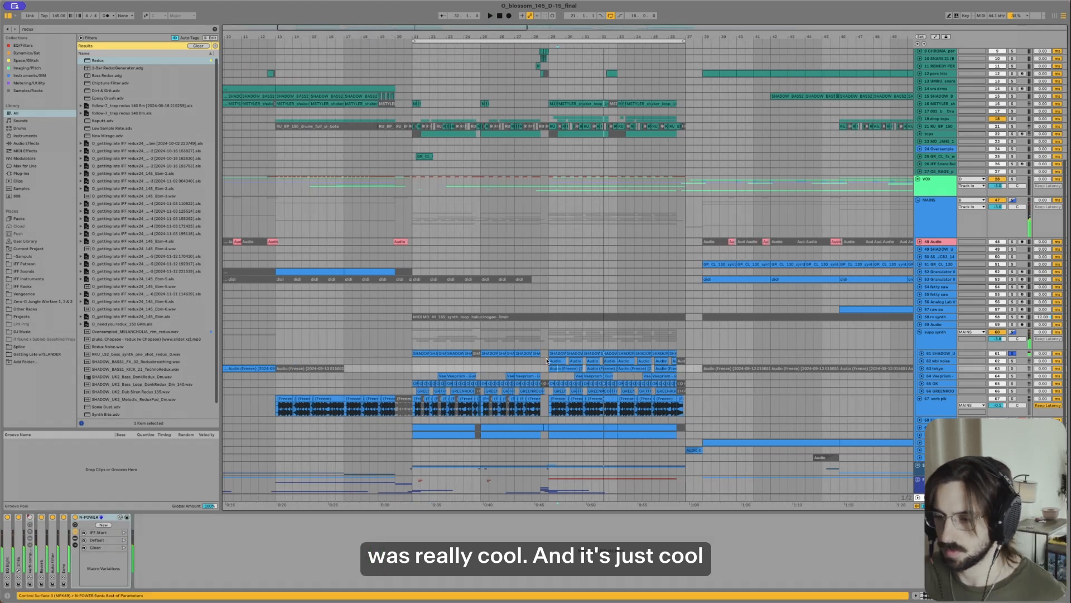
left_click(561, 360)
left_click(413, 339)
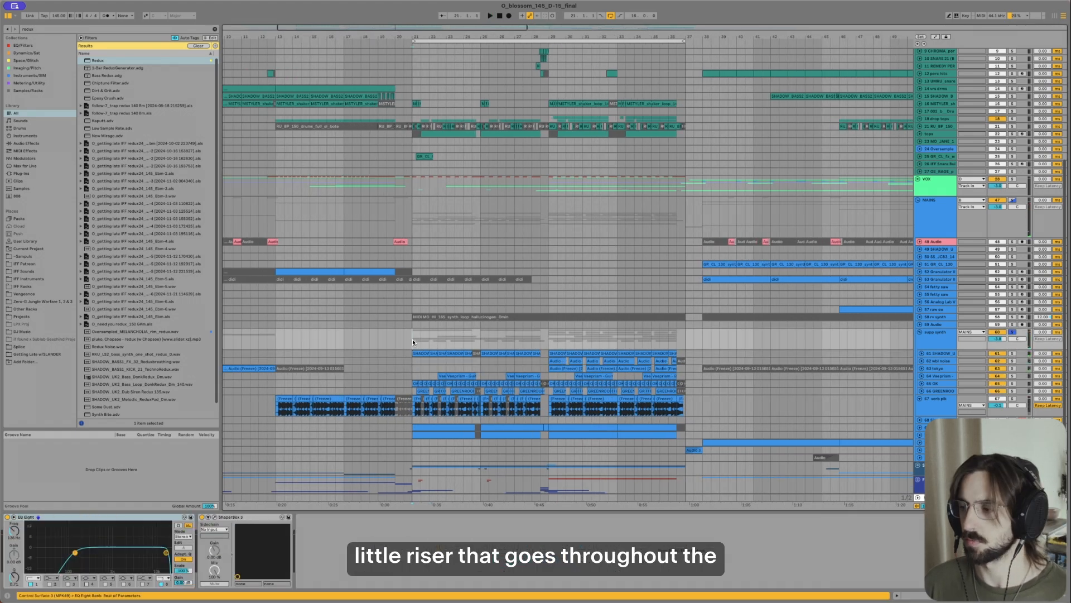
key("space")
scroll(421, 377, "up", 5)
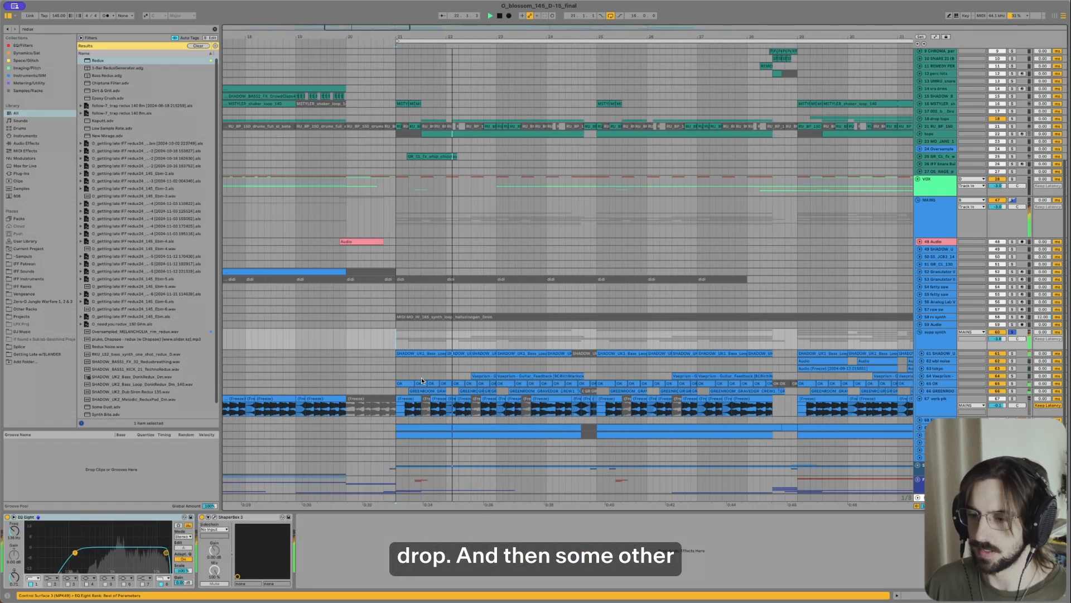
Step: Select the first OK clip in the drop, solo and expand its track, and listen to it across the section
scroll(425, 382, "up", 3)
left_click(401, 383)
key("s")
key("space")
key("space")
scroll(401, 383, "down", 2)
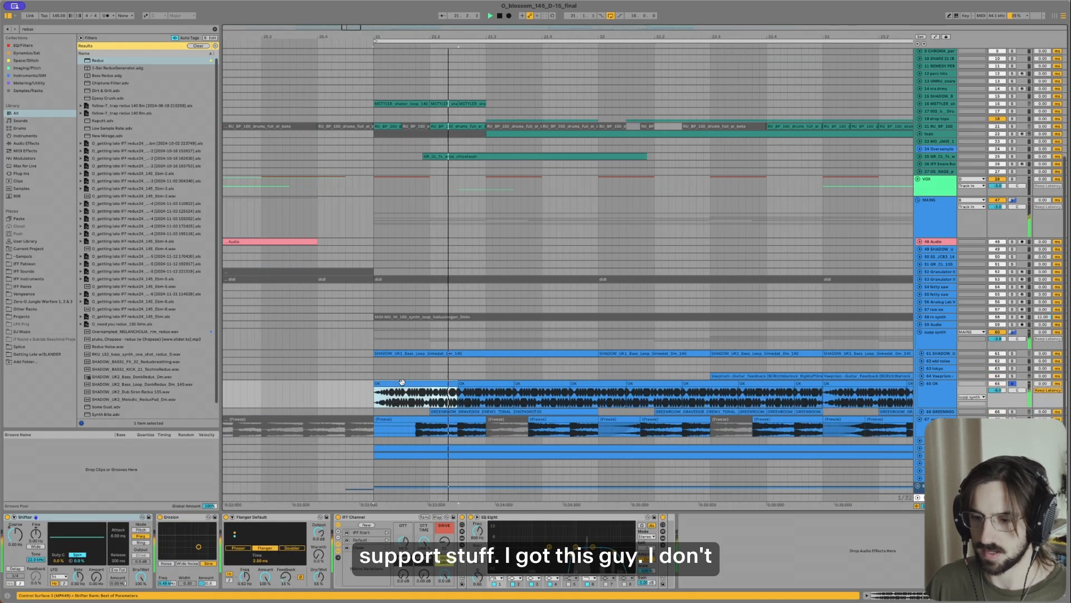
scroll(401, 383, "down", 2)
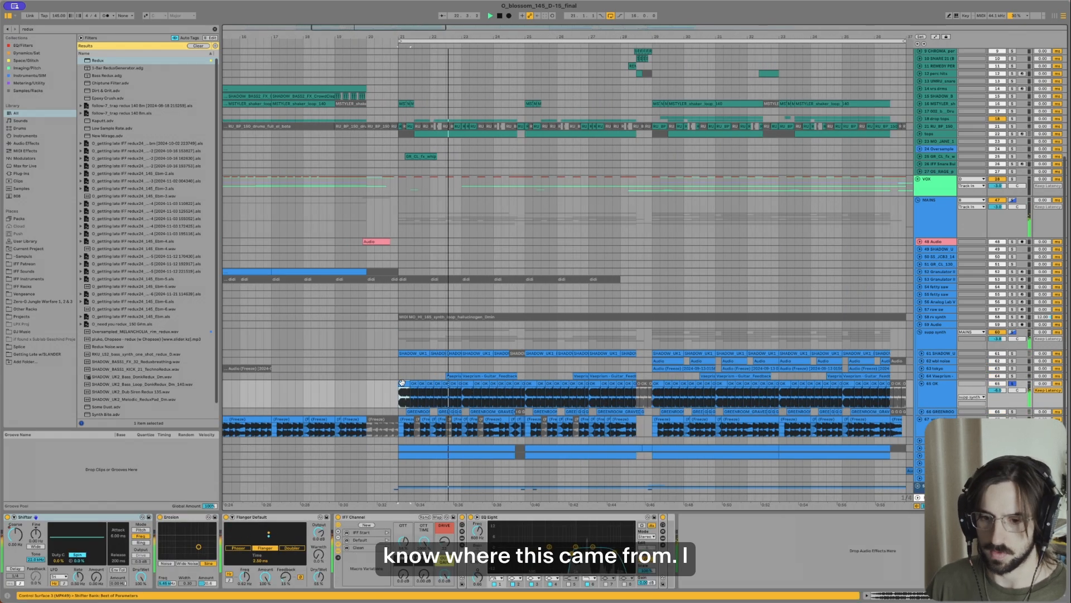
scroll(401, 383, "up", 4)
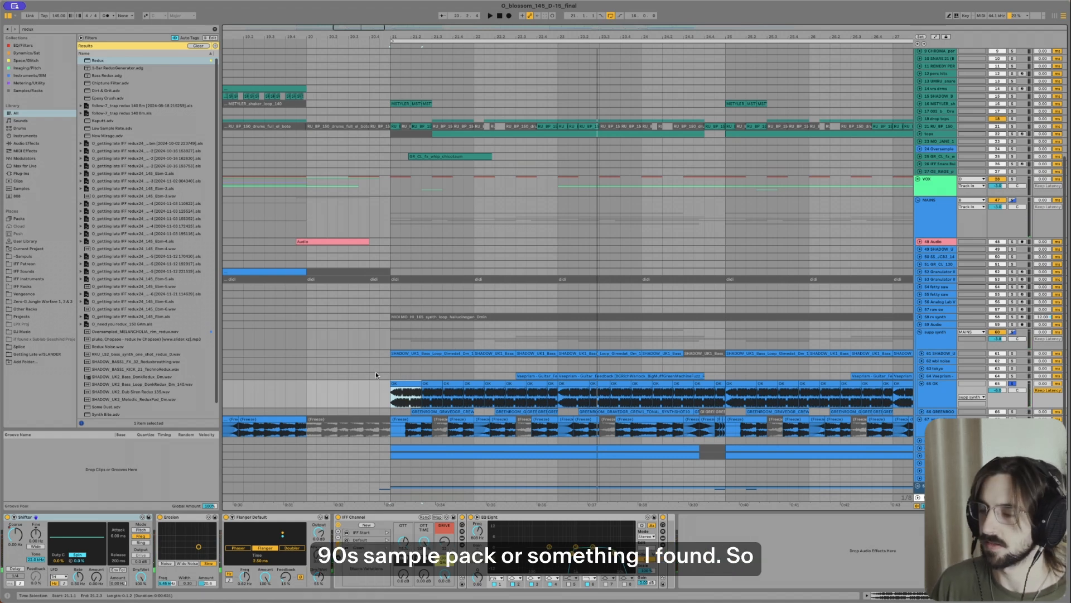
Step: Return the solo from the OK track to the whole supp synth group and play the layers together
scroll(394, 401, "down", 1)
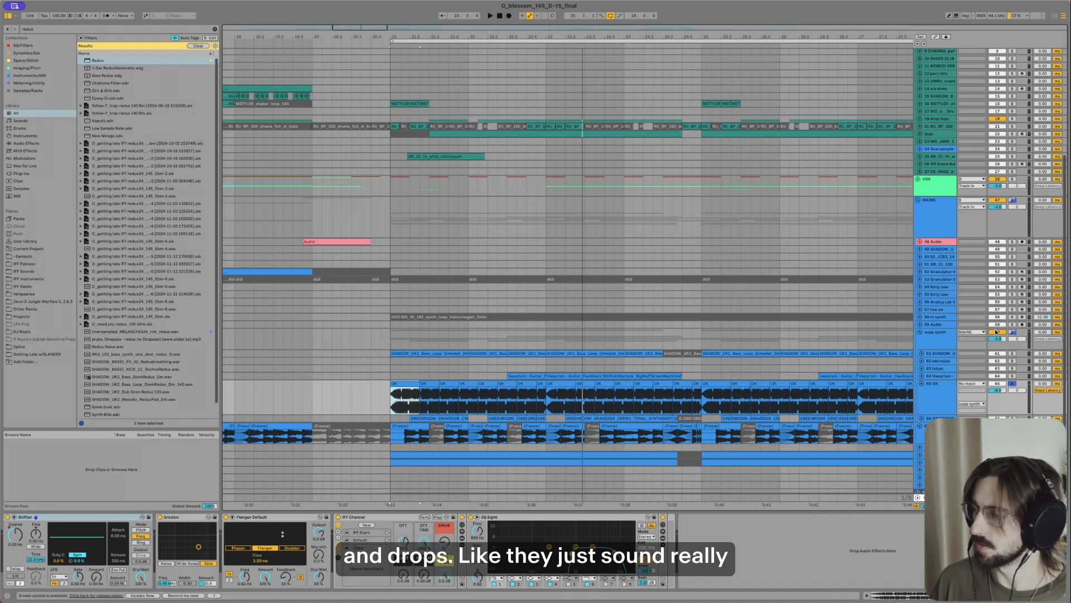
left_click(1008, 333)
key("space")
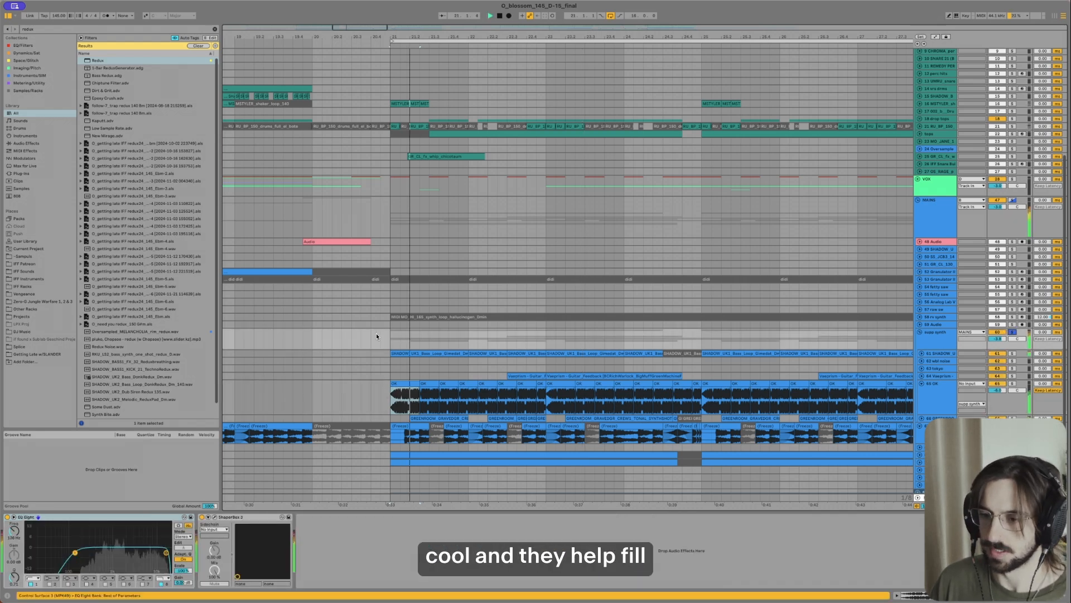
Step: Solo and expand the guitar feedback track, listen to its clips, and replay the supp synth group from the first one
left_click(527, 376)
key("s")
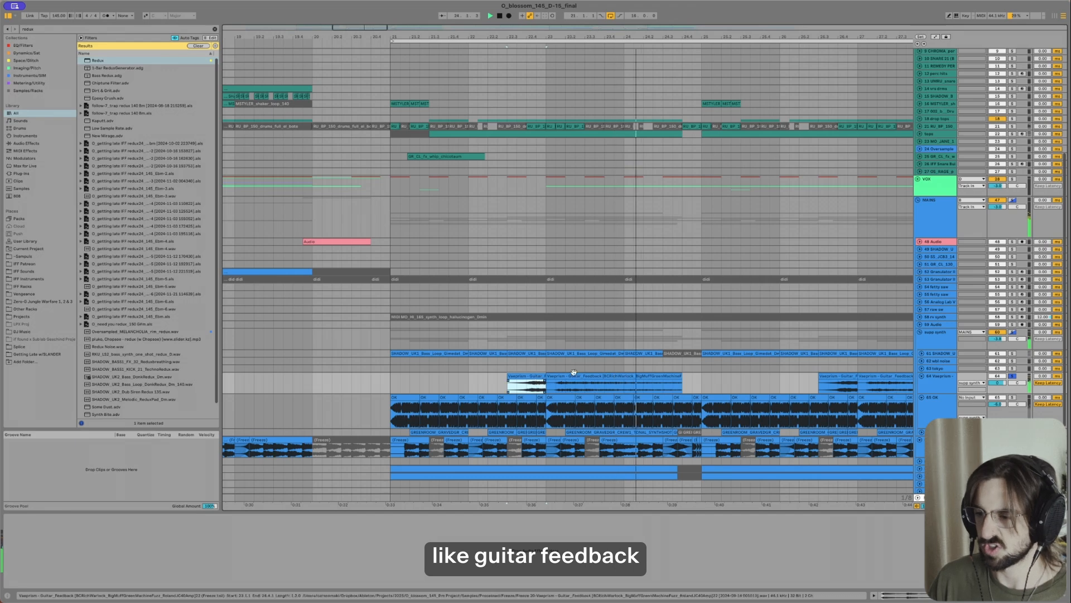
scroll(544, 353, "down", 3)
left_click(525, 338)
key("space")
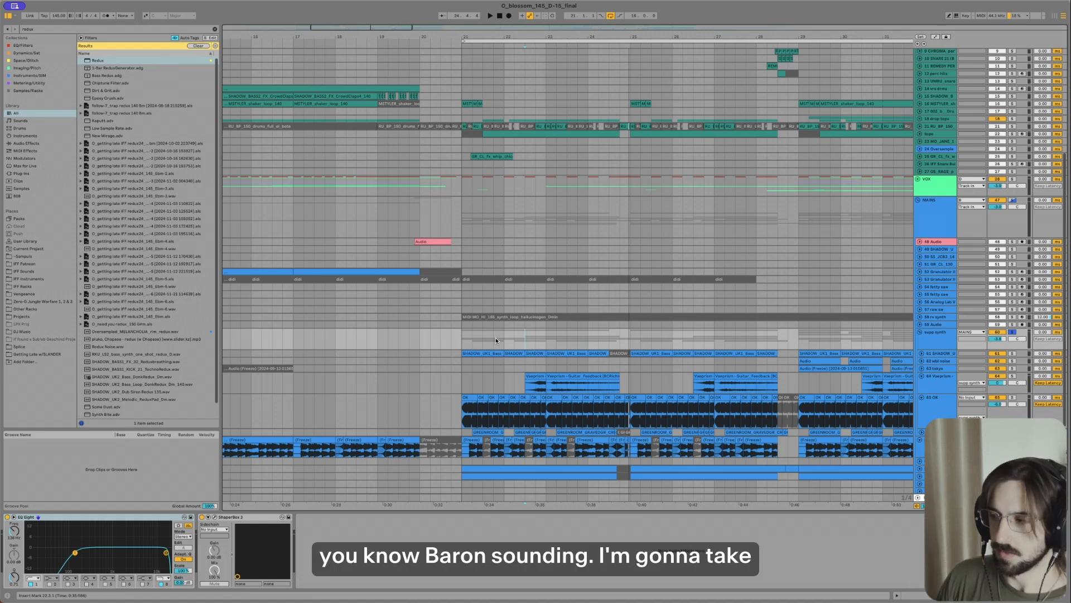
key("space")
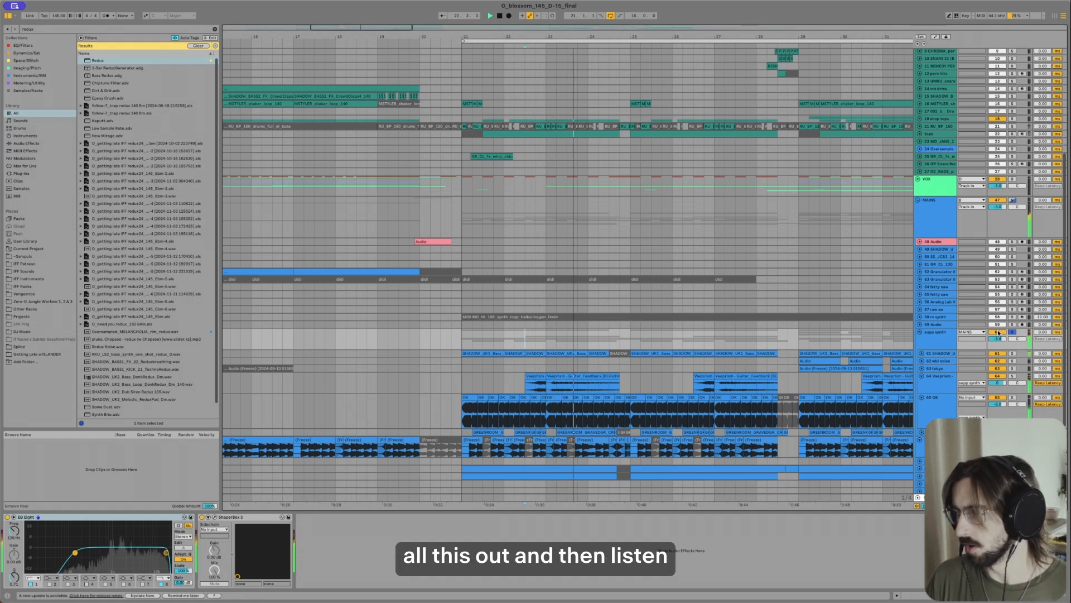
Step: Unsolo the MAINS group and play the full drop from bar 21
left_click(401, 227)
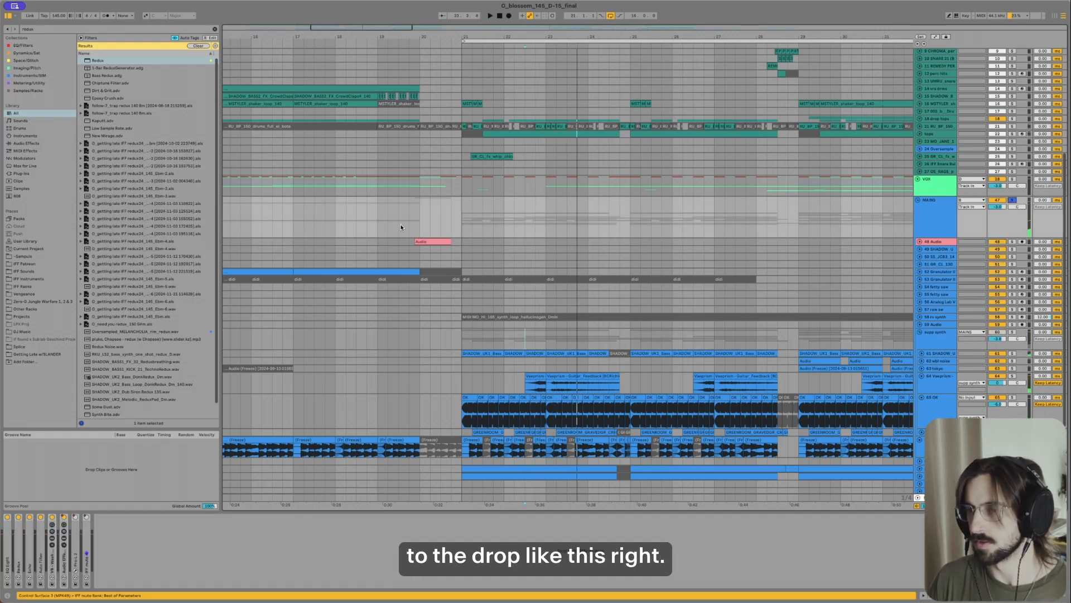
left_click(461, 214)
key("space")
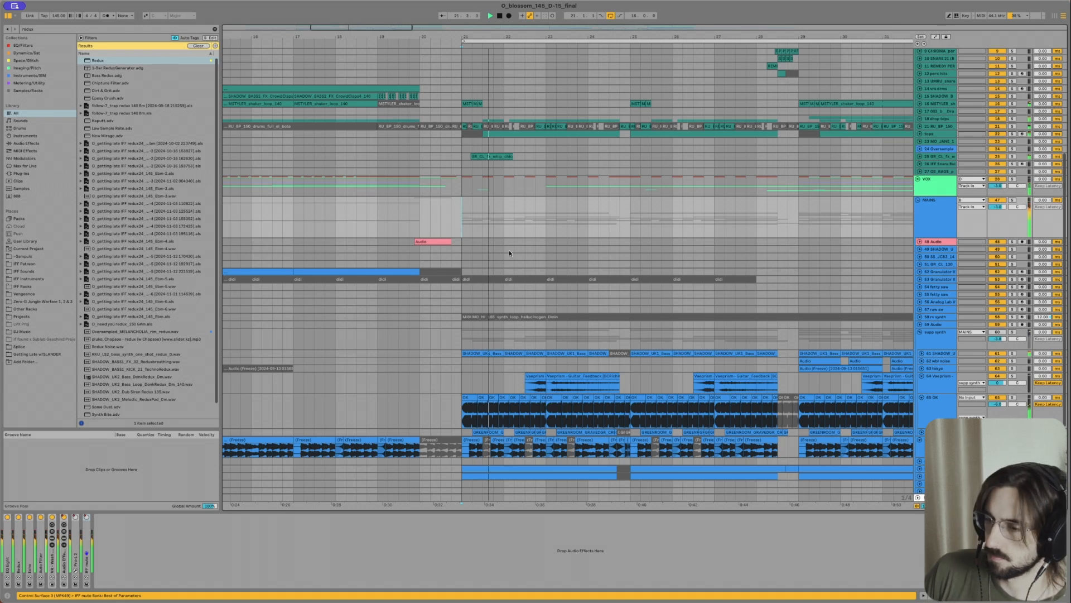
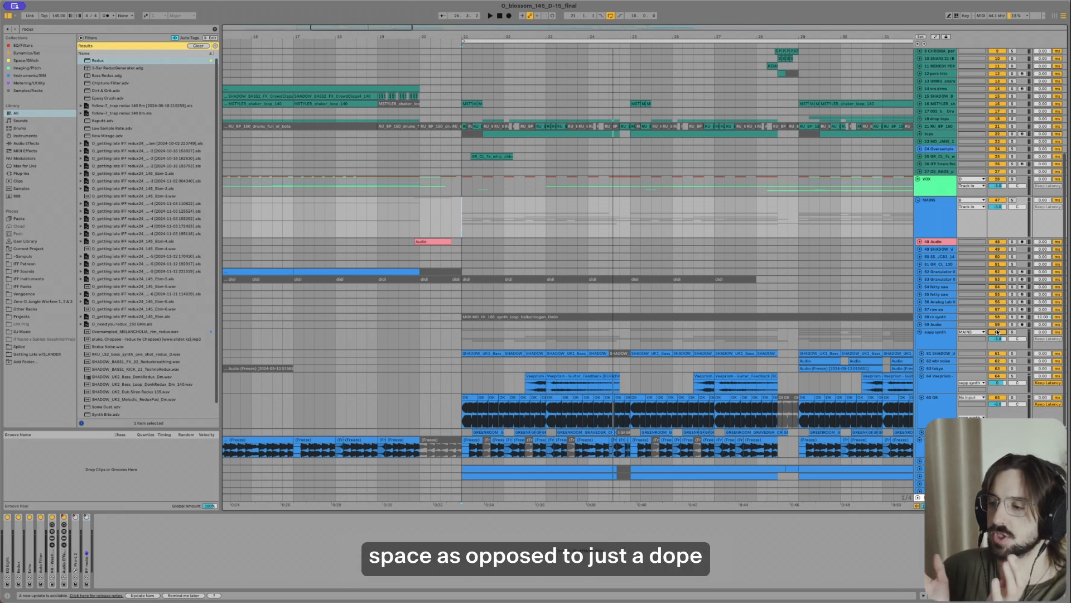
Step: Collapse the OK track, select the first GREENROOM tonal synth clip, and play its track expanded and soloed
left_click(921, 397)
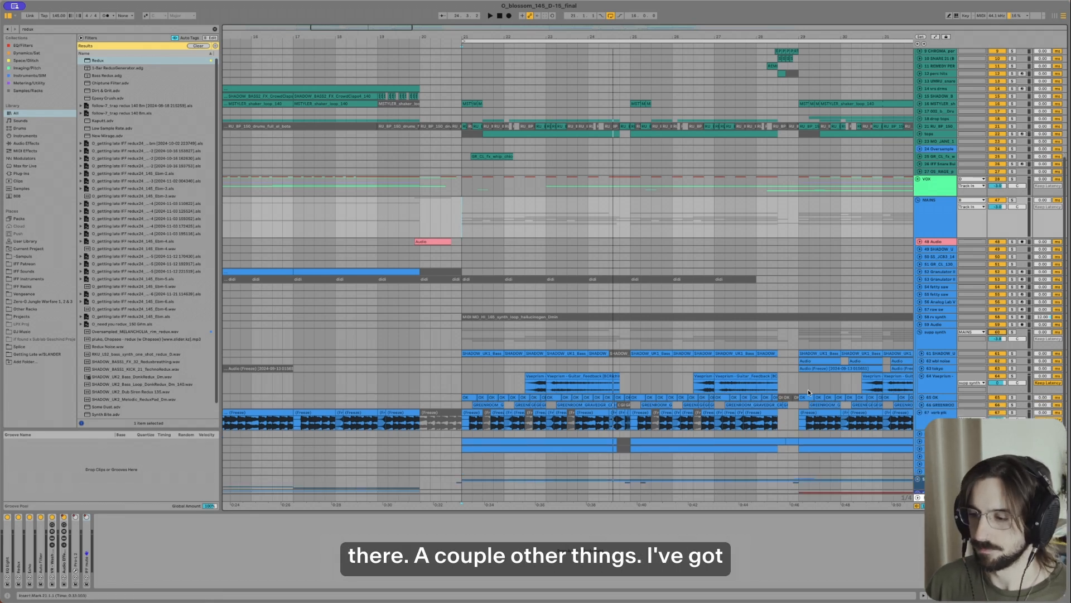
left_click(477, 442)
left_click(491, 402)
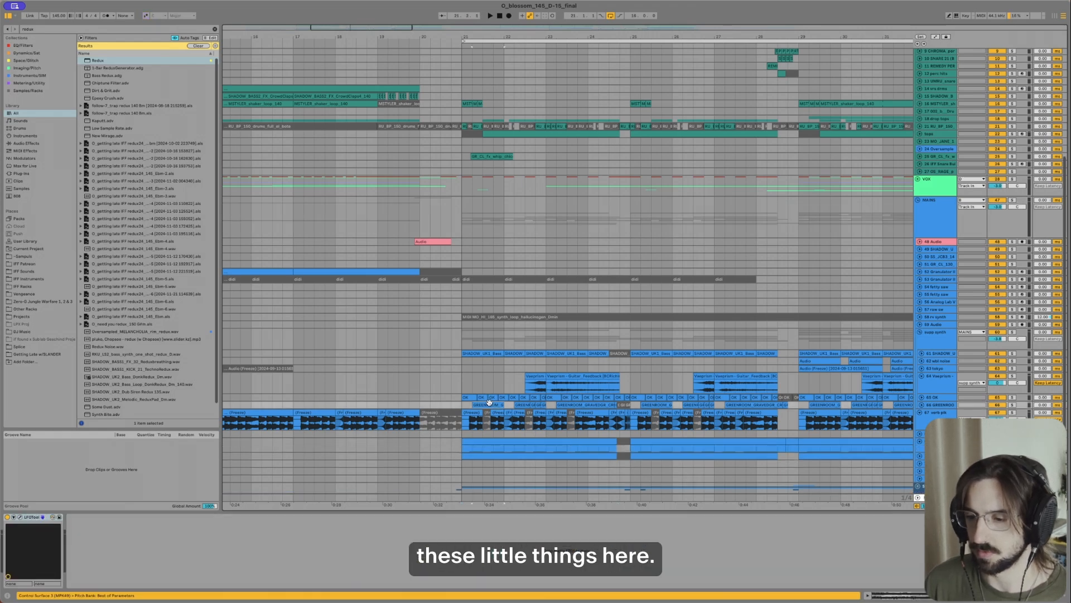
key("Right")
key("space")
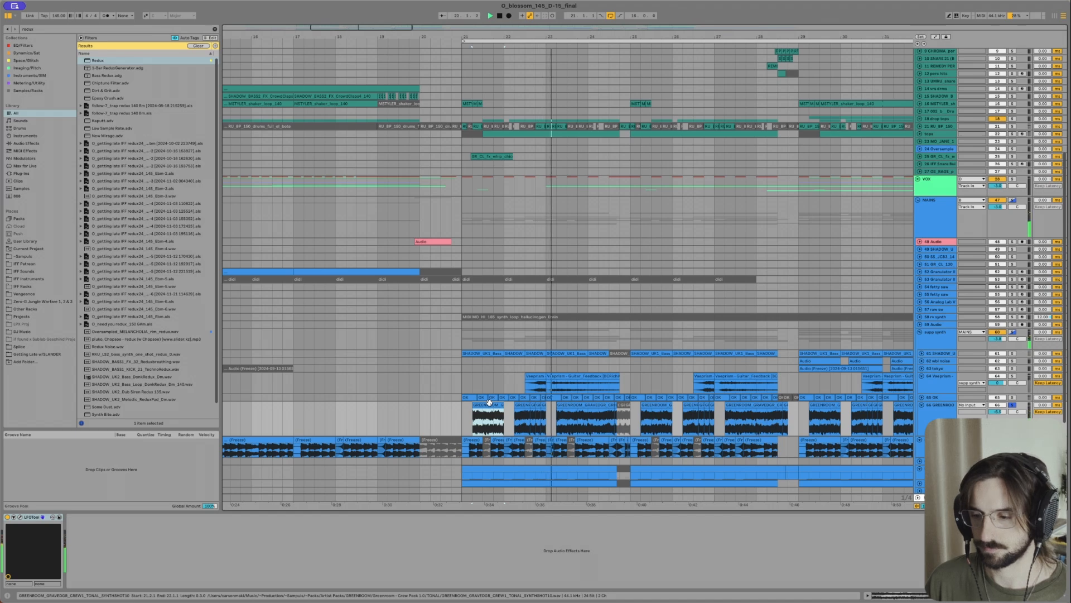
scroll(481, 396, "down", 3)
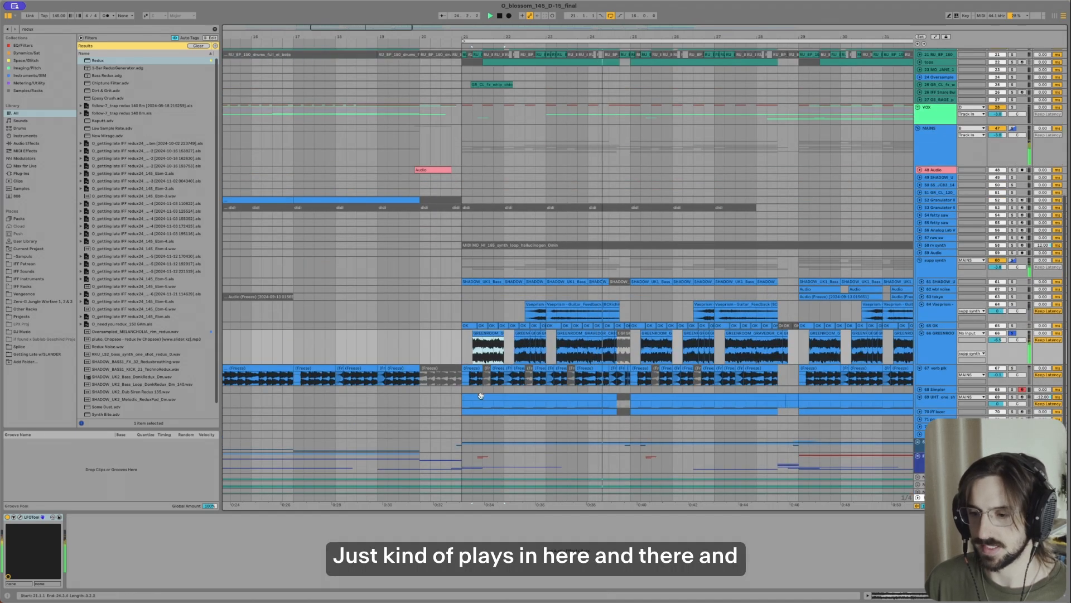
Step: Solo the UHT one-shot lead track and play it from the start of the drop
left_click(464, 403)
key("space")
key("space")
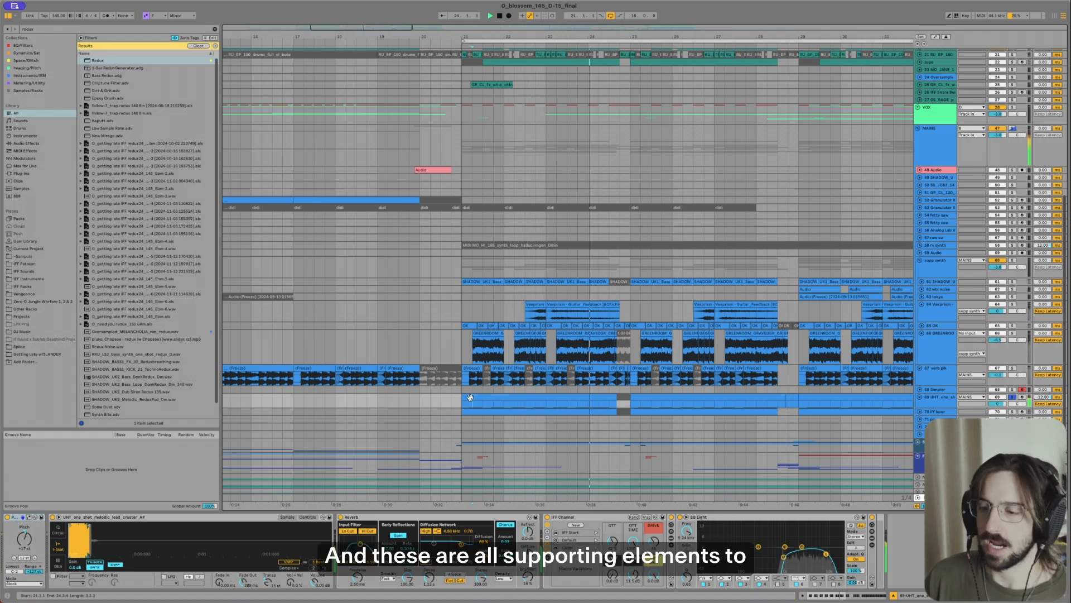
Step: Solo the verb pk main melody track and play it from the start of the drop
left_click(477, 369)
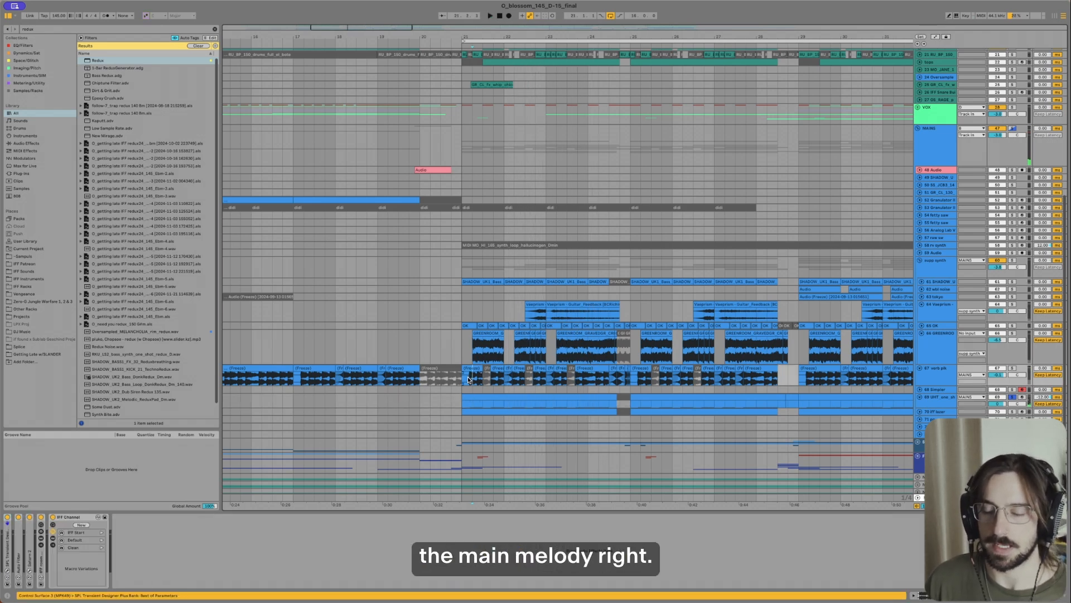
key("space")
key("space")
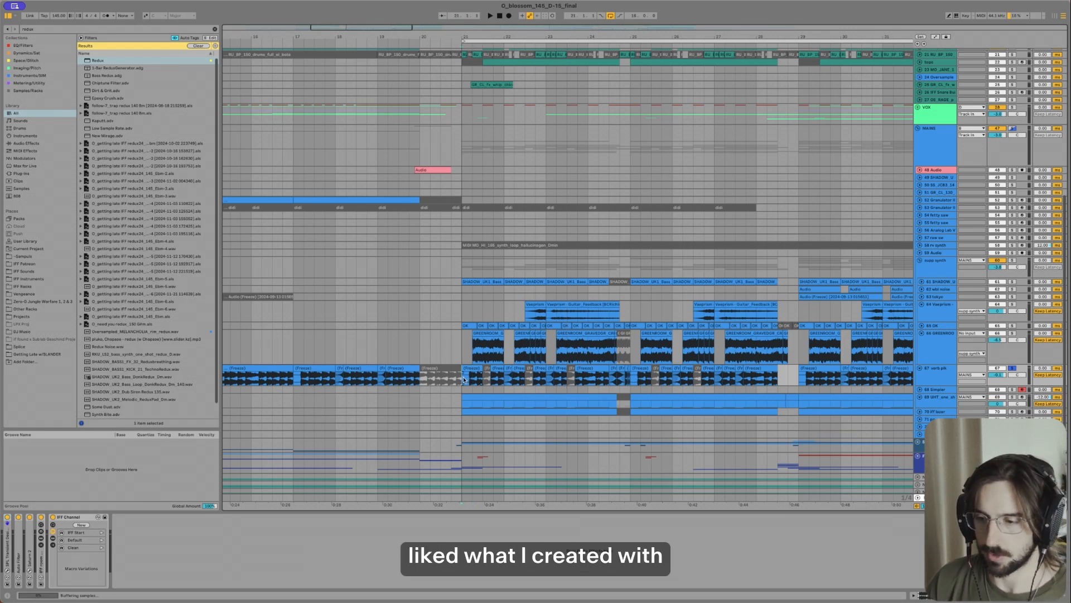
key("space")
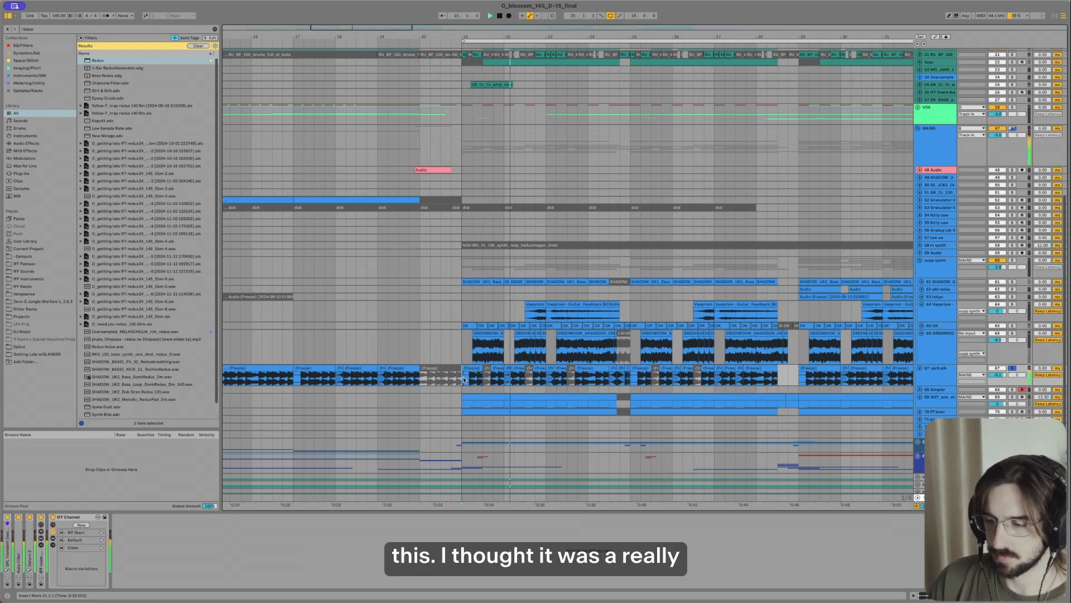
key("space")
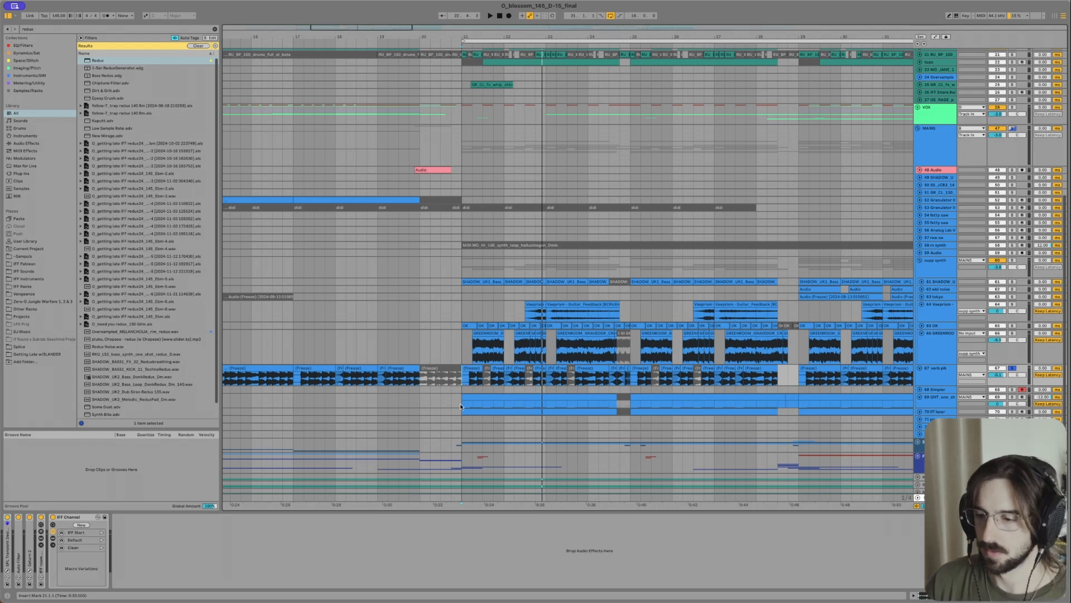
Step: Play the UHT one-shot lead soloed from the start of the drop, and play the PT laser track the same way
left_click(460, 403)
key("space")
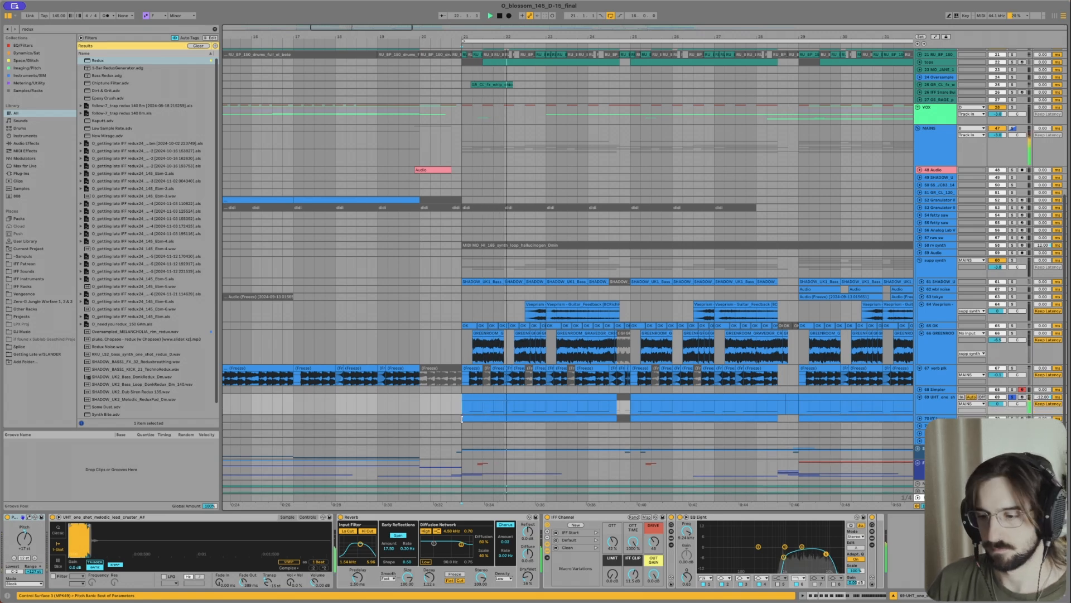
left_click(462, 429)
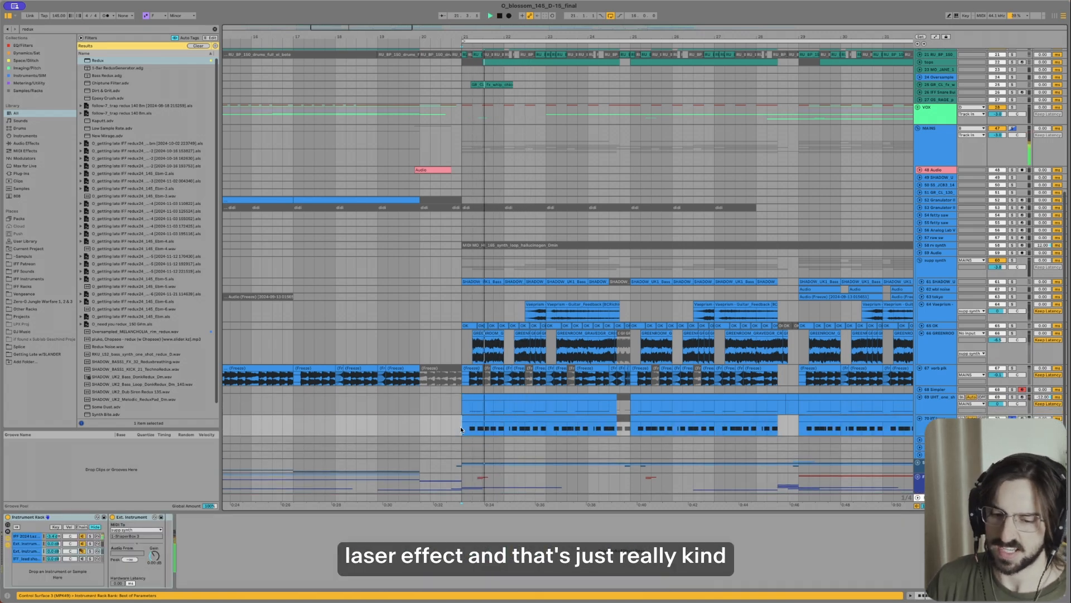
scroll(512, 414, "down", 2)
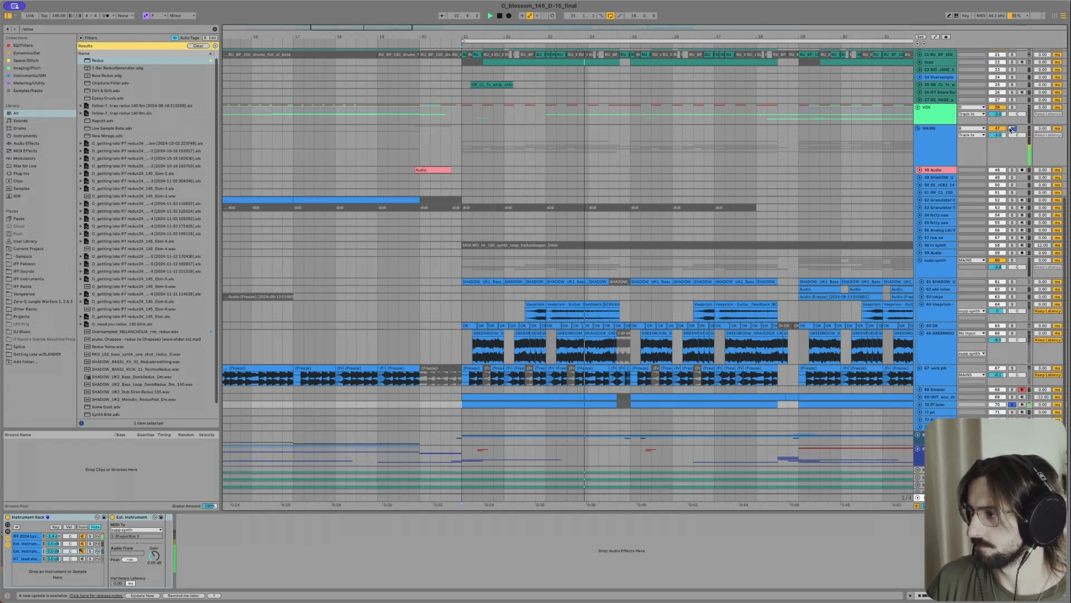
Step: Solo the whole MAINS group and play the drop with the supp synth group collapsed
left_click(1003, 131)
left_click(918, 261)
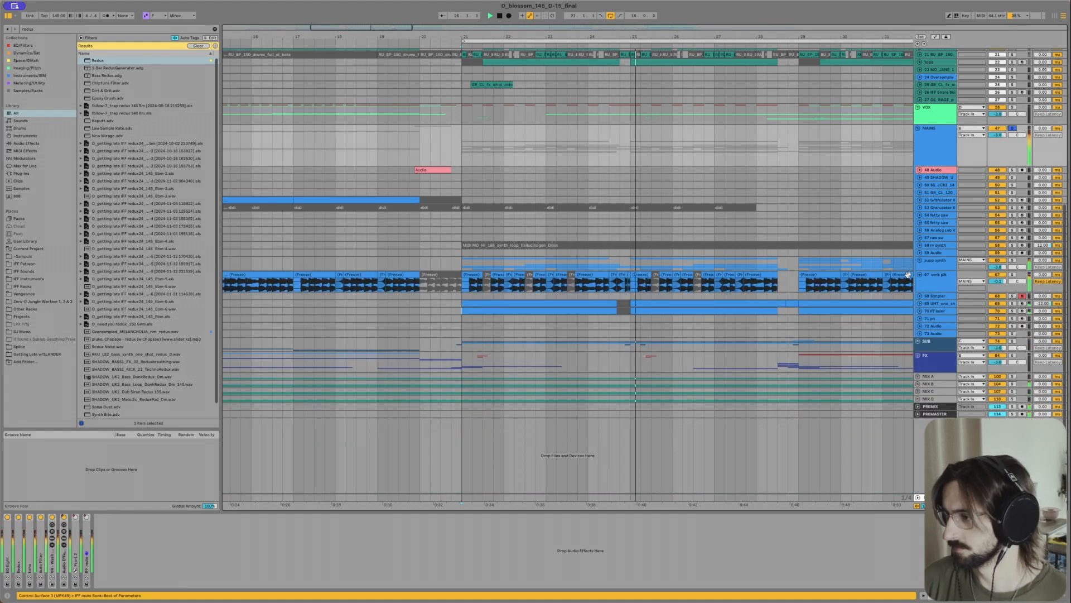
left_click(920, 275)
scroll(697, 302, "right", 3)
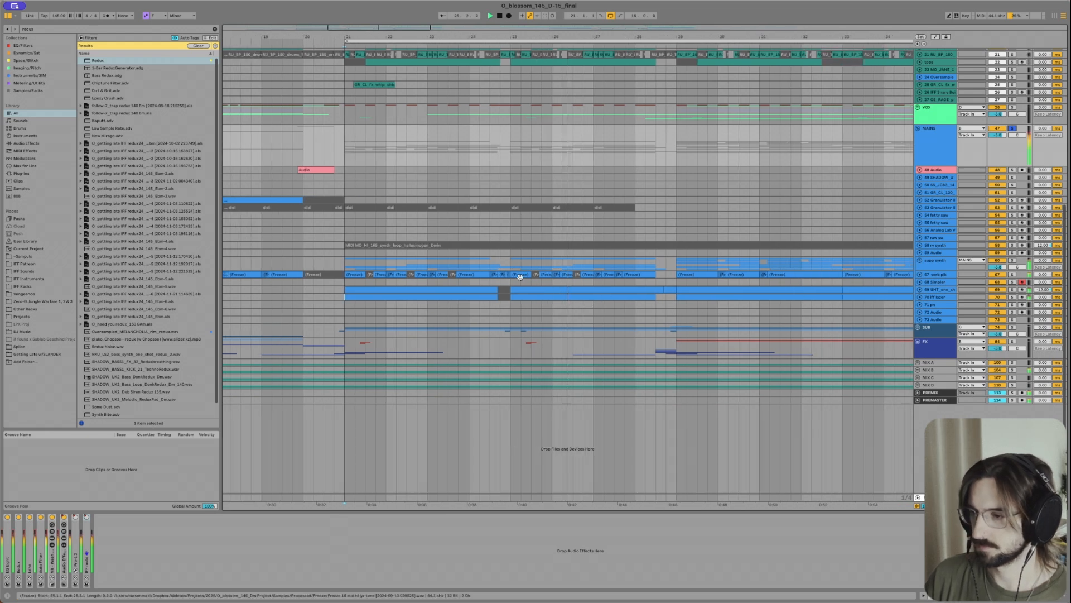
scroll(519, 277, "down", 5)
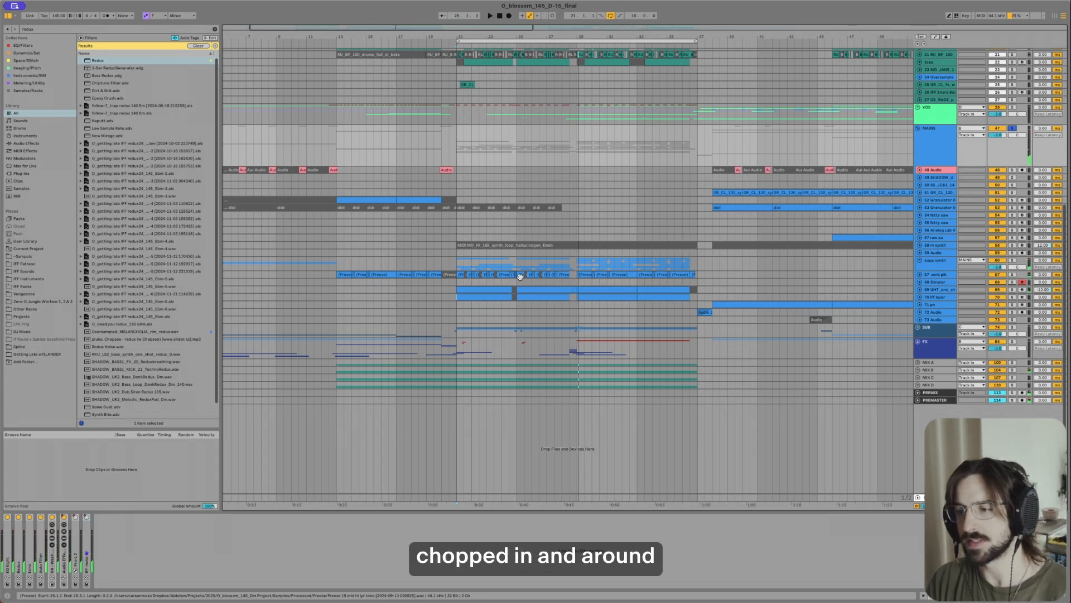
scroll(586, 275, "up", 2)
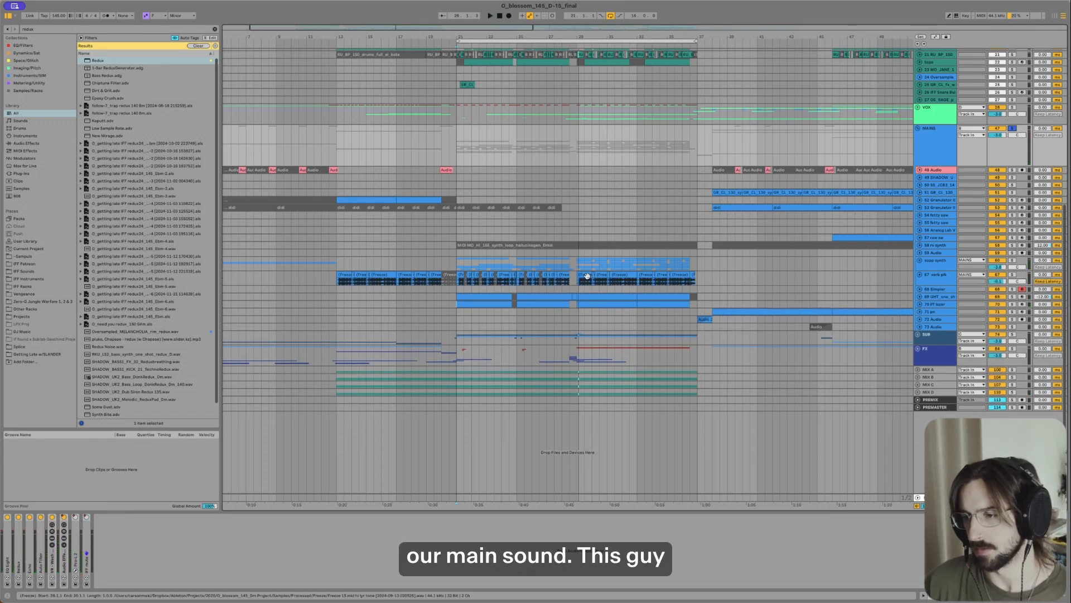
Step: Expand the supp synth group, unfold its noise track, and play that track soloed from its first clip at bar 29
double_click(580, 262)
scroll(578, 272, "up", 5)
left_click(583, 281)
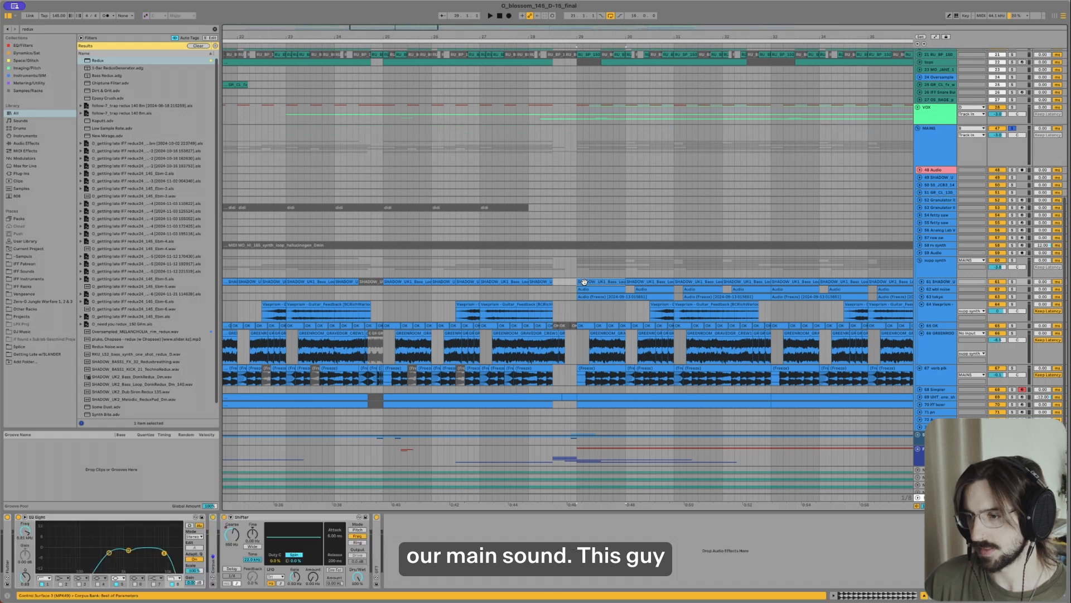
left_click(583, 295)
scroll(585, 293, "up", 2)
key("space")
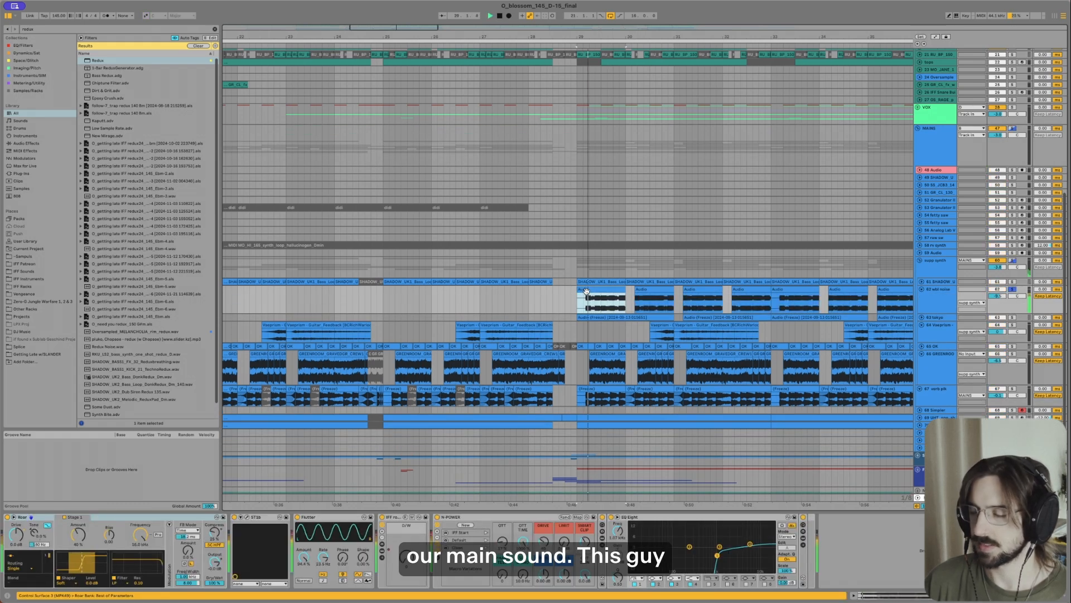
scroll(586, 291, "right", 3)
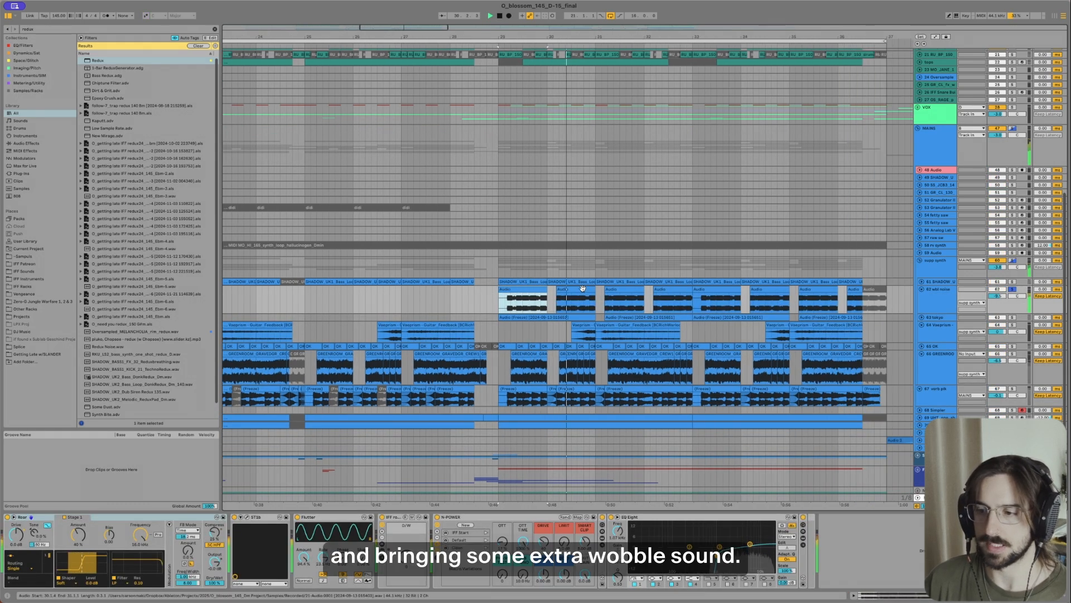
key("space")
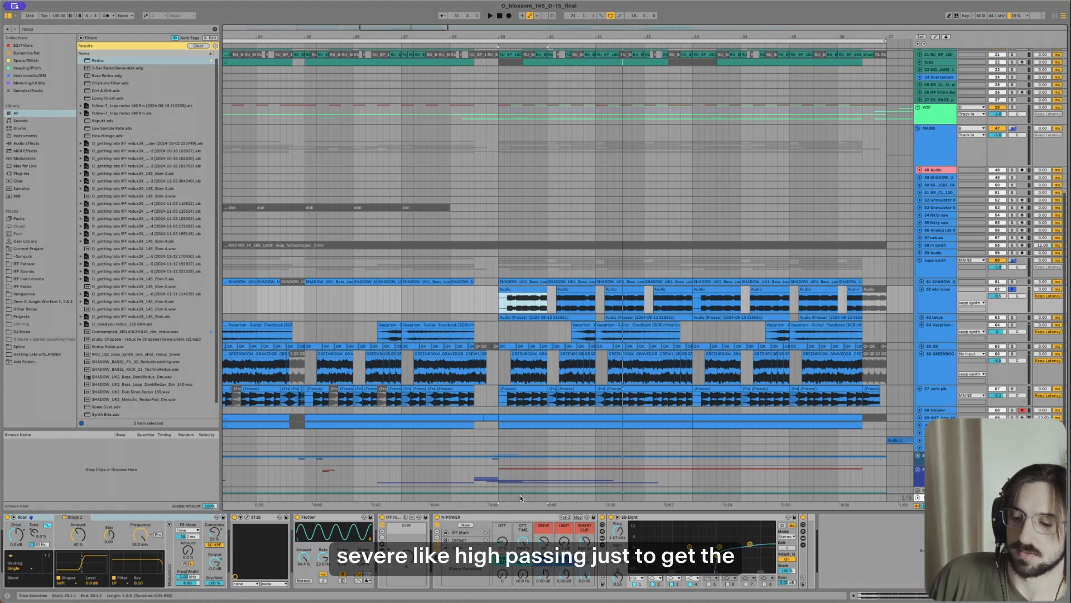
Step: Replay the noise track while examining its effect chain from Roar onward, and fold the track and the supp synth group
key("space")
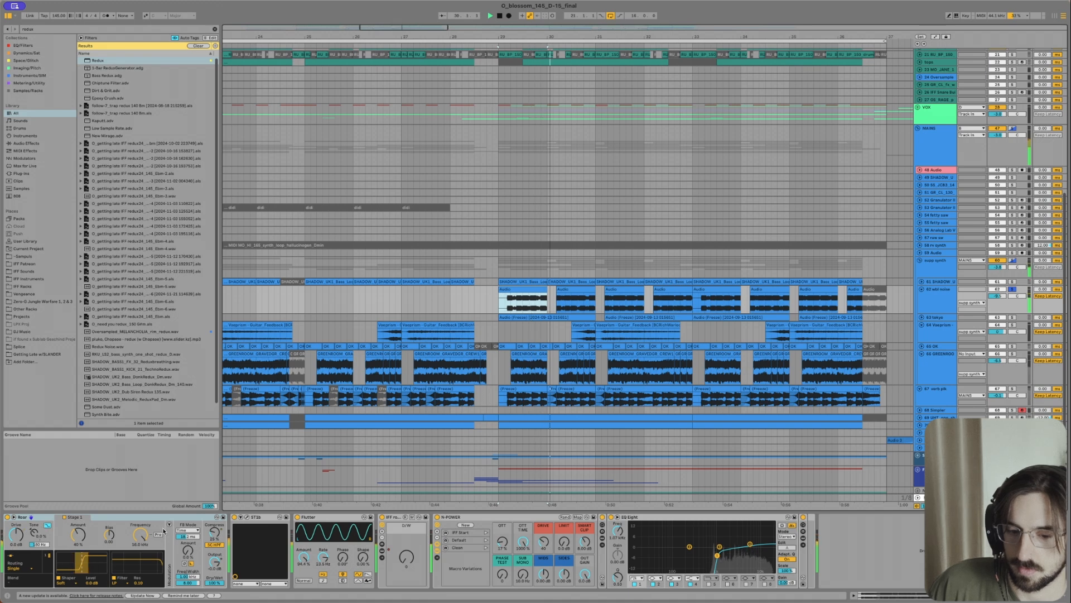
left_click(298, 517)
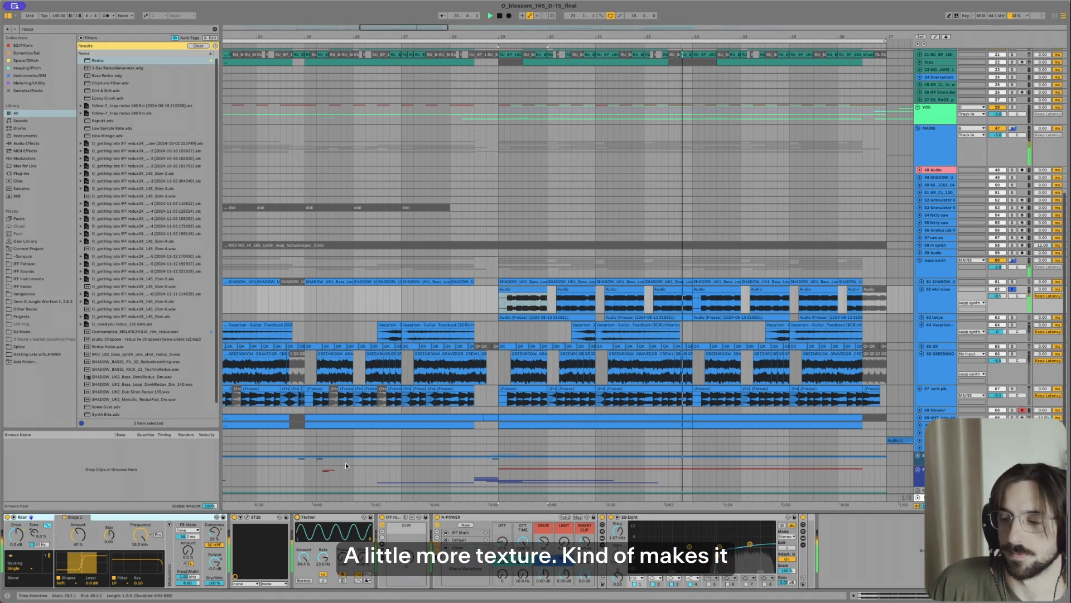
key("space")
key("u")
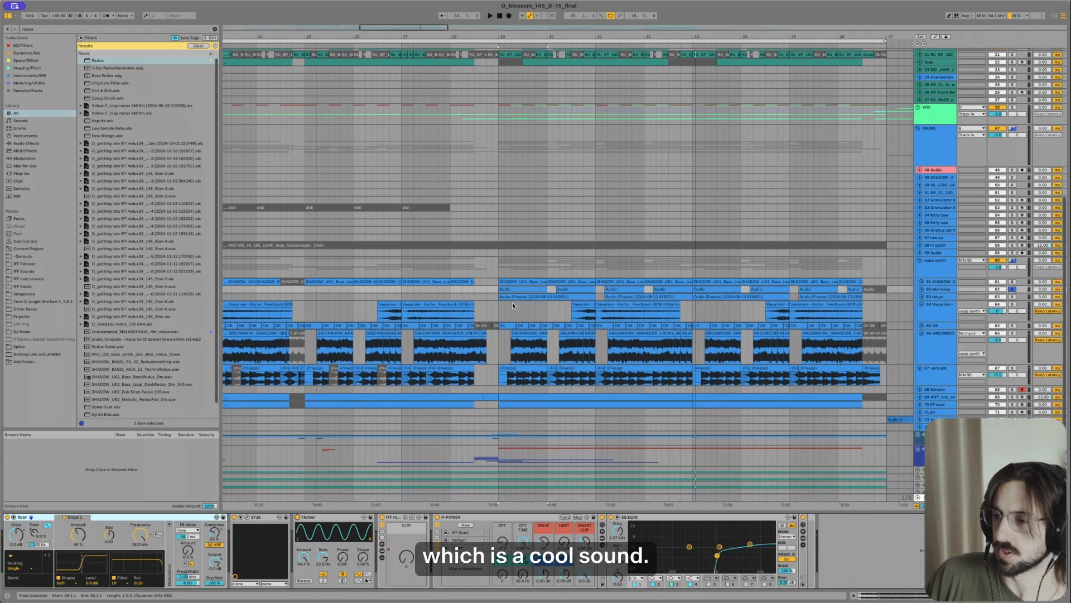
key("u")
left_click(499, 288)
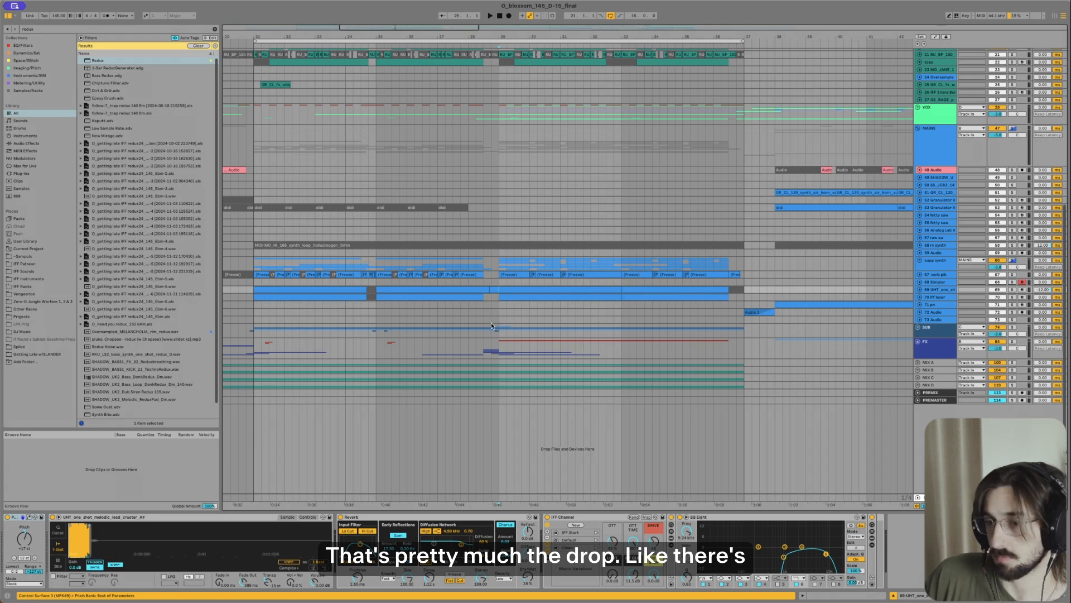
Step: Enlarge the FM hit, sub and audio tracks inside the SUB group at the start of the drop
scroll(366, 333, "right", 3)
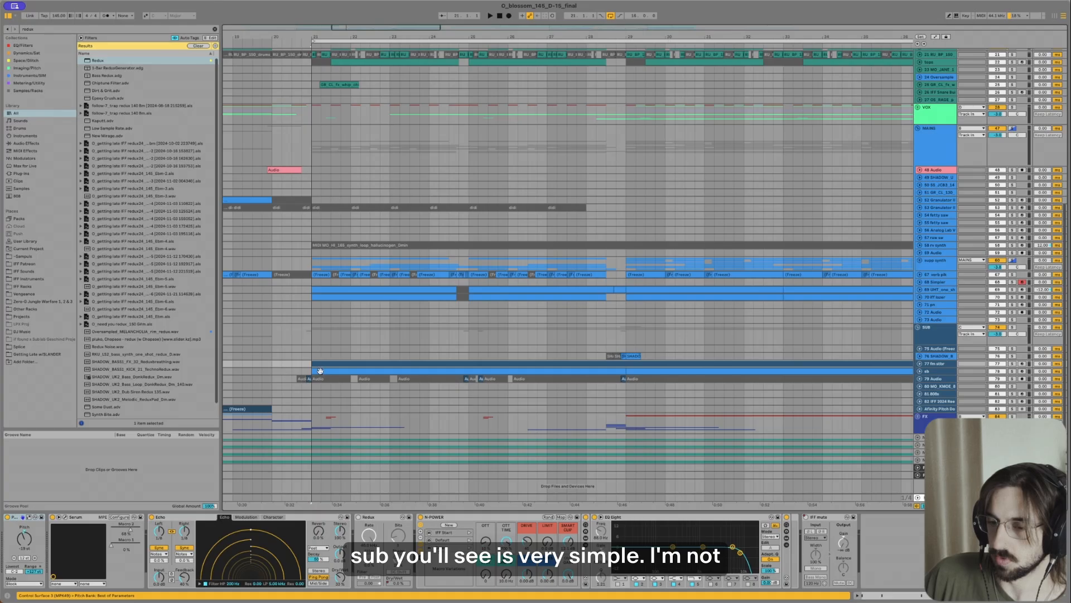
left_click(324, 368)
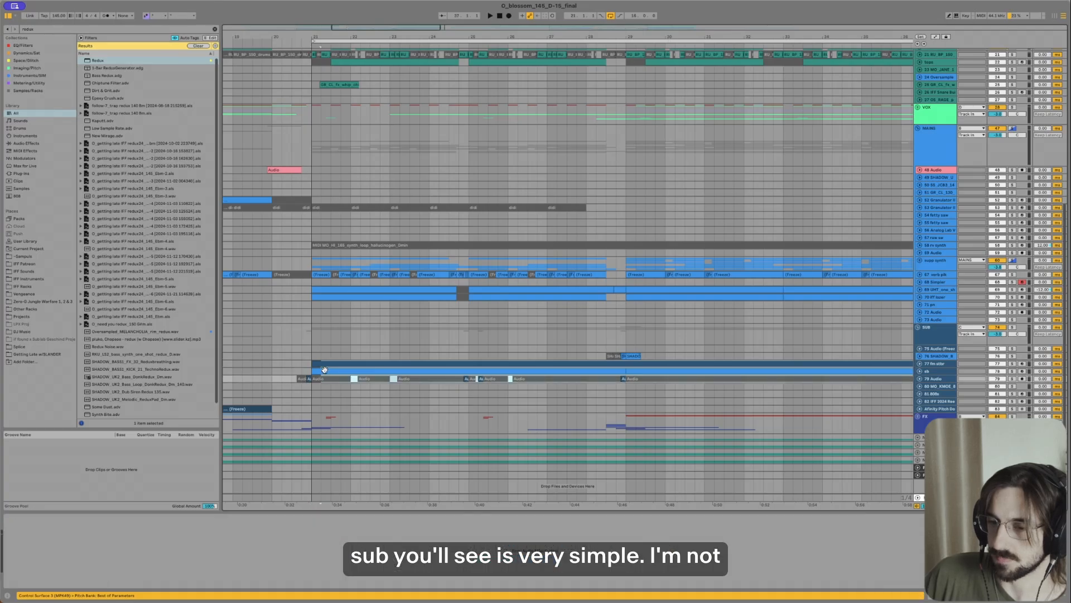
key("alt+plus")
key("alt+plus")
key("alt+plus")
left_click(324, 364)
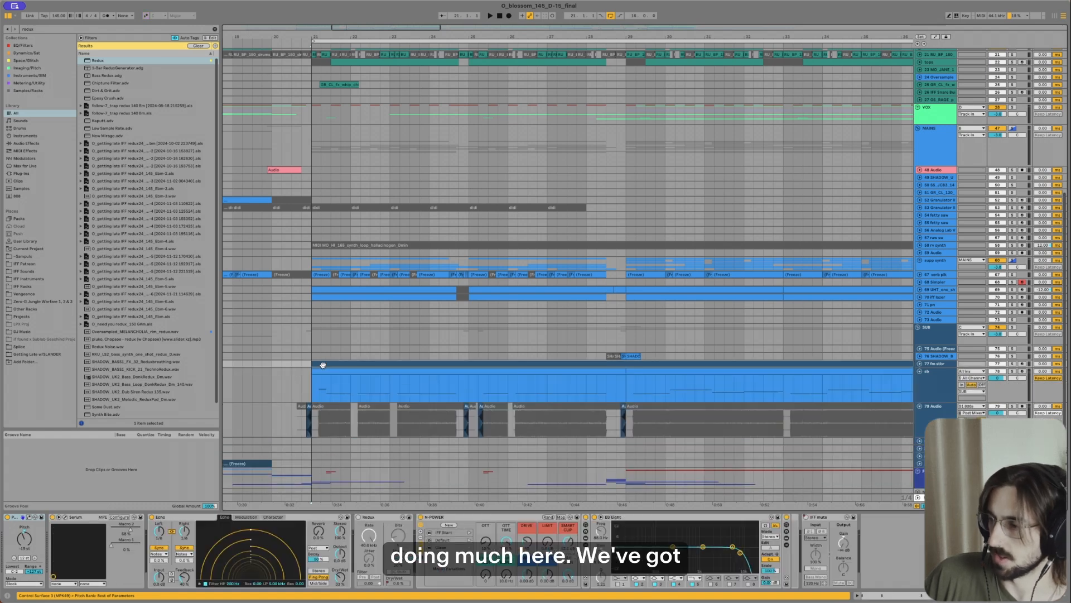
key("alt+plus")
key("alt+plus")
key("alt+plus")
key("alt+plus")
key("alt+plus")
Step: Play the soloed SUB group from just before the drop, and replay it from the first FM hit at bar 21
left_click(296, 332)
key("space")
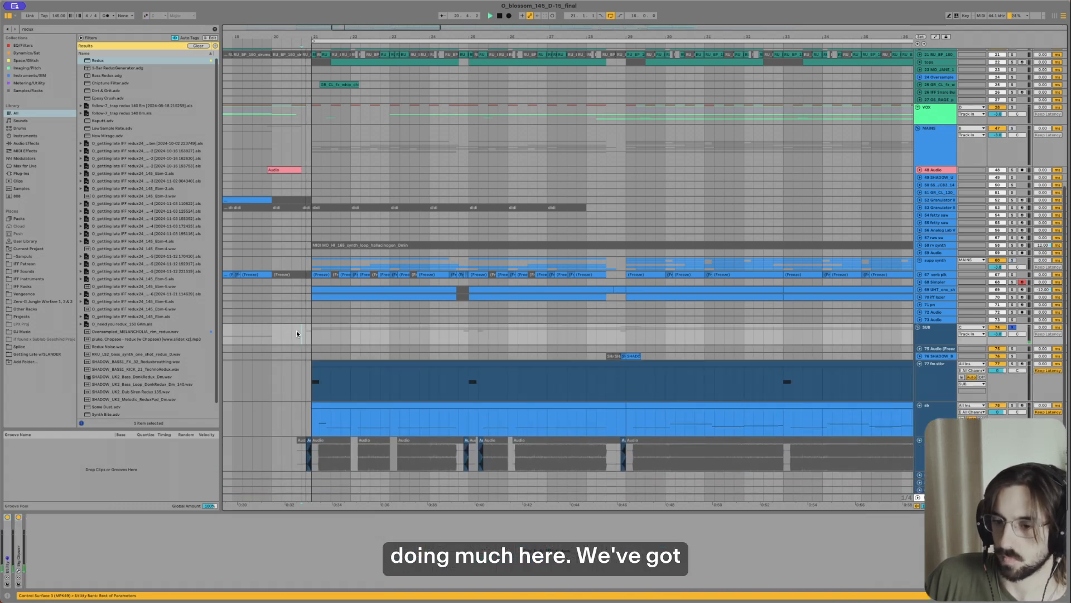
left_click(310, 384)
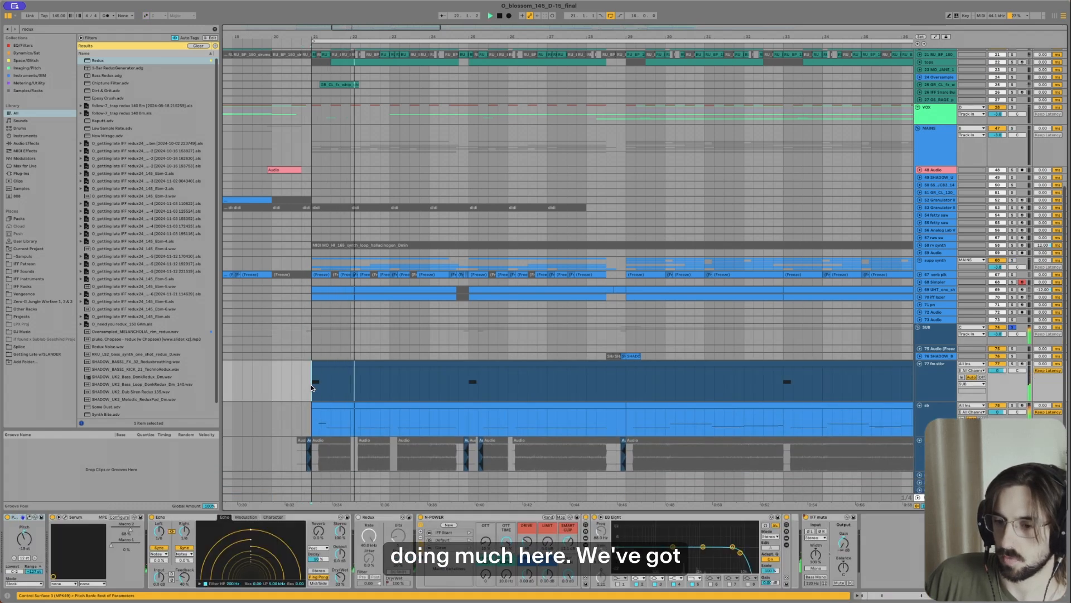
key("plus")
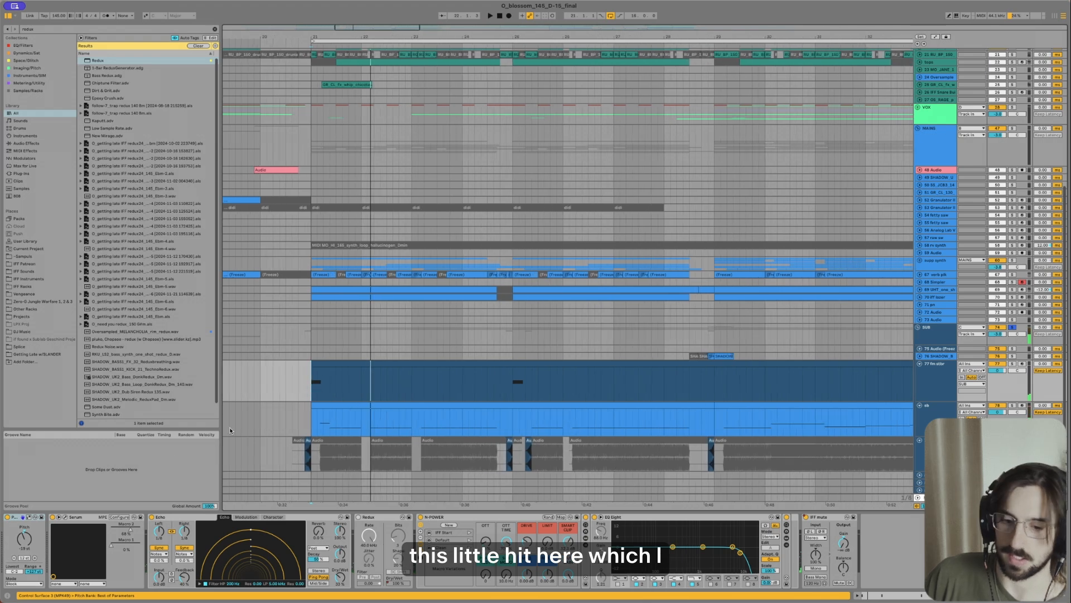
Step: Open the FM hit track's Serum instrument and position its window over the arrangement
left_click(65, 517)
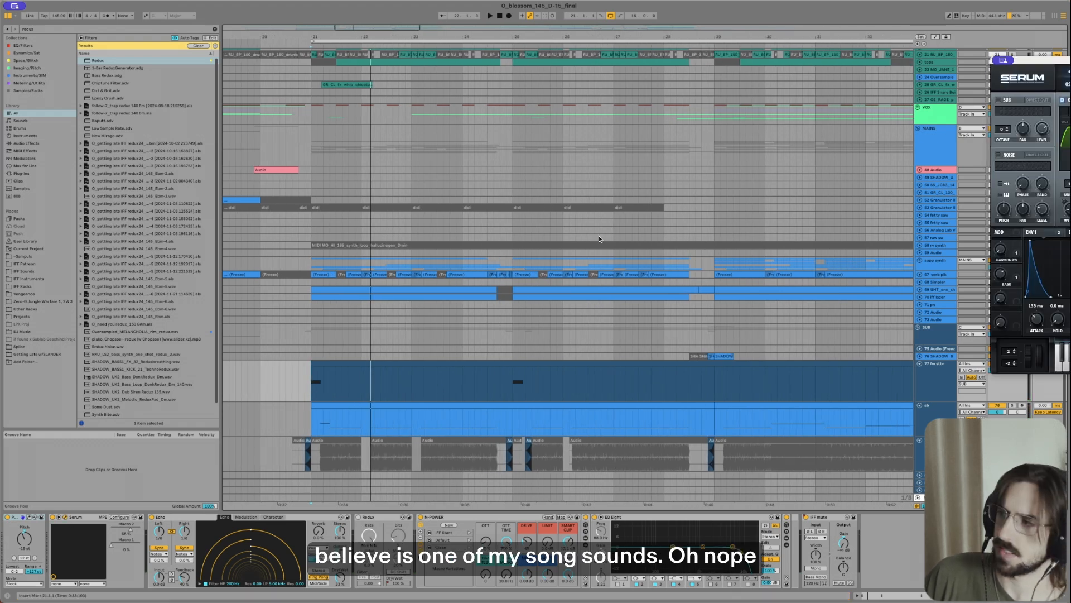
left_click_drag(1036, 59, 445, 81)
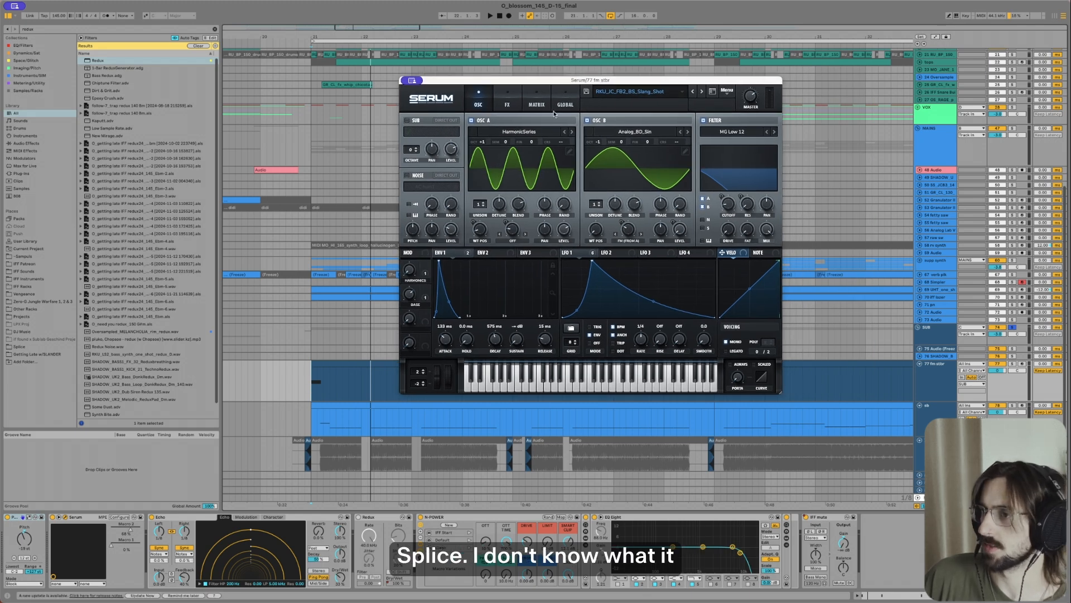
Step: Collapse and deactivate the effects following Serum, starting with Echo, and play the dry FM hit
left_click(169, 517)
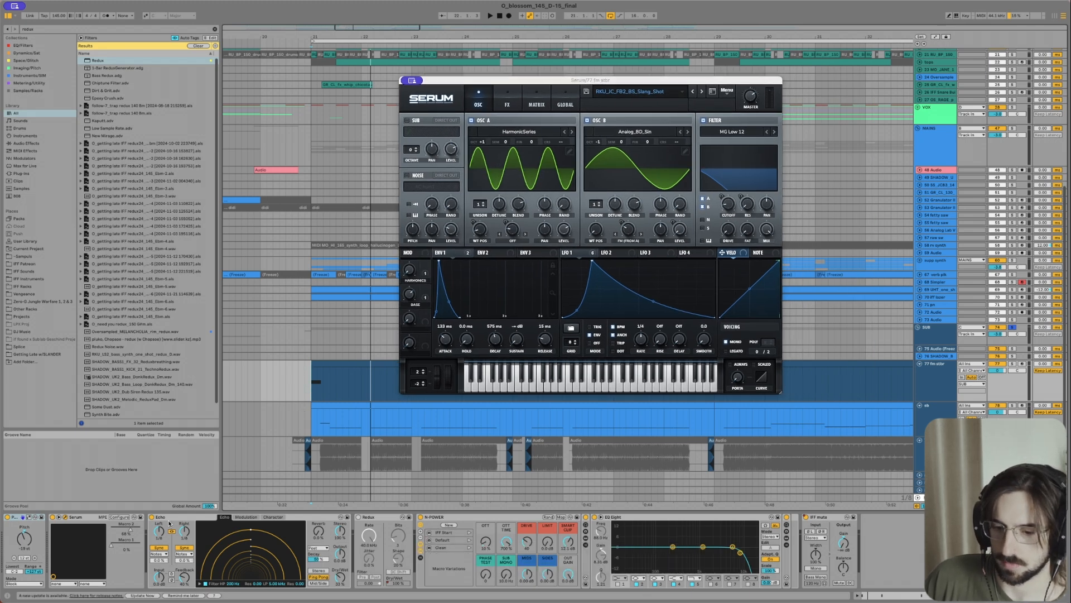
left_click(428, 517)
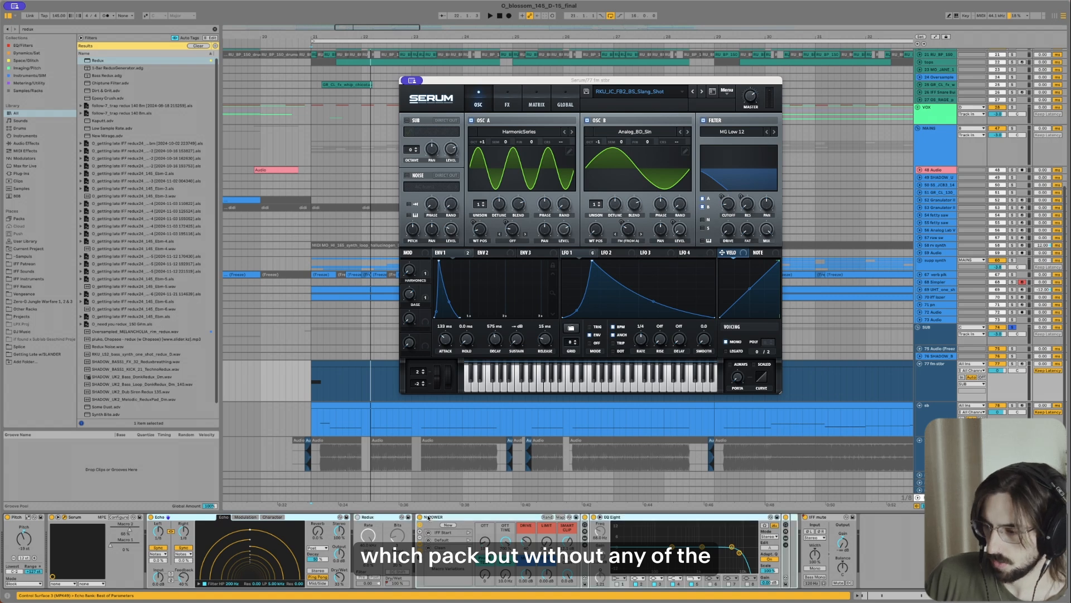
double_click(428, 518)
key("0")
key("space")
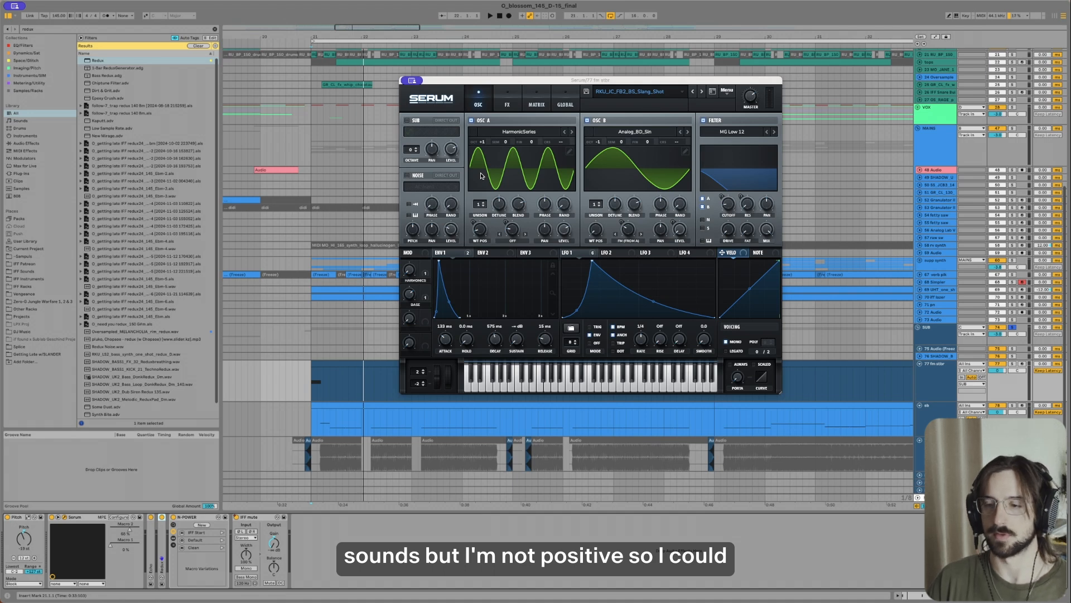
Step: Expand the Echo and Redux devices one at a time and replay the FM hit to hear each effect
double_click(154, 552)
key("space")
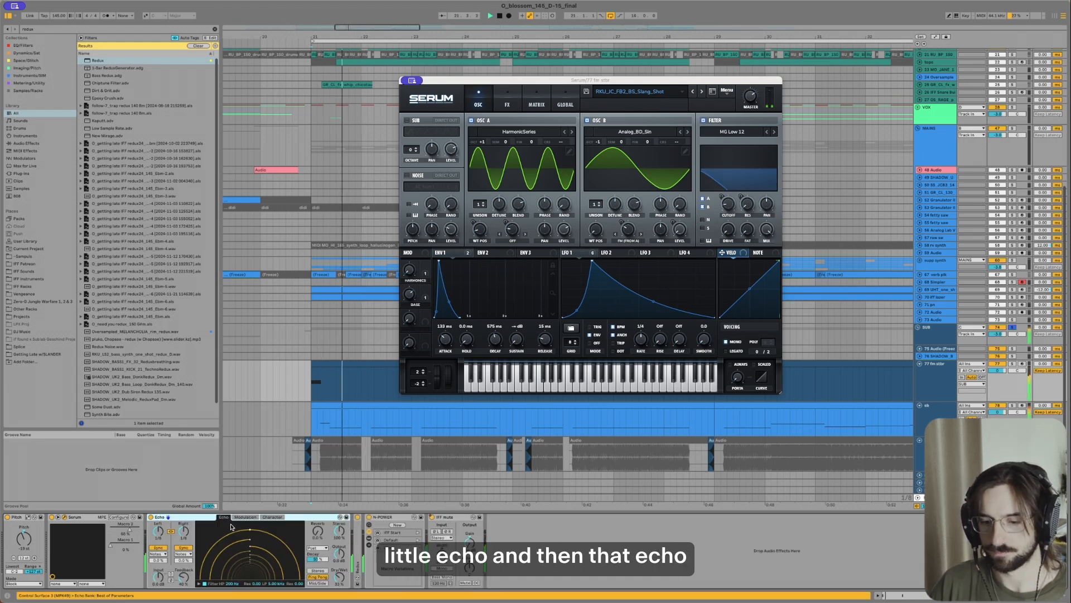
double_click(357, 534)
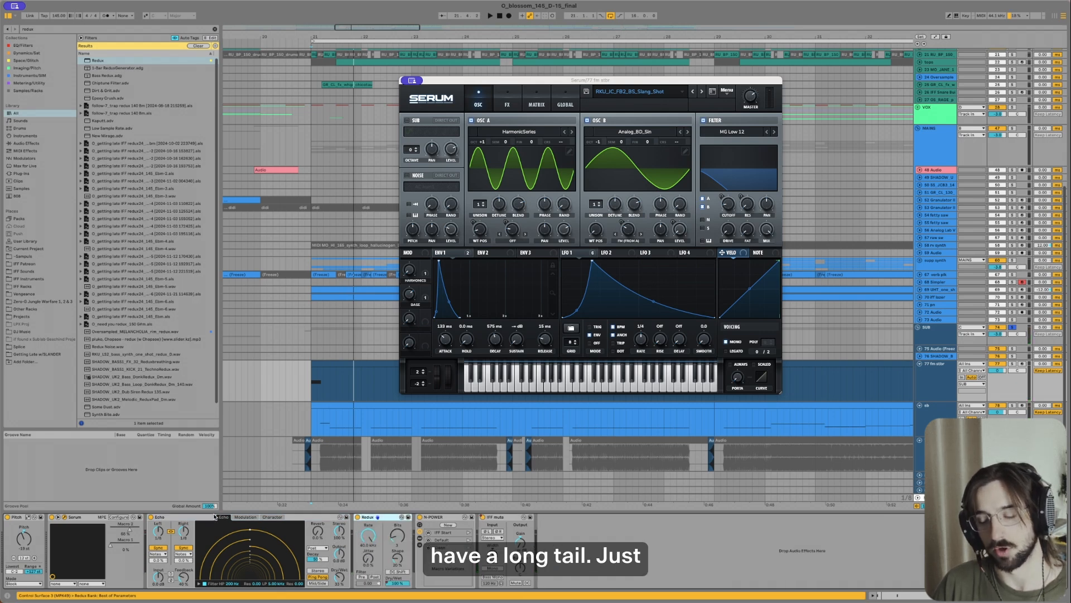
key("space")
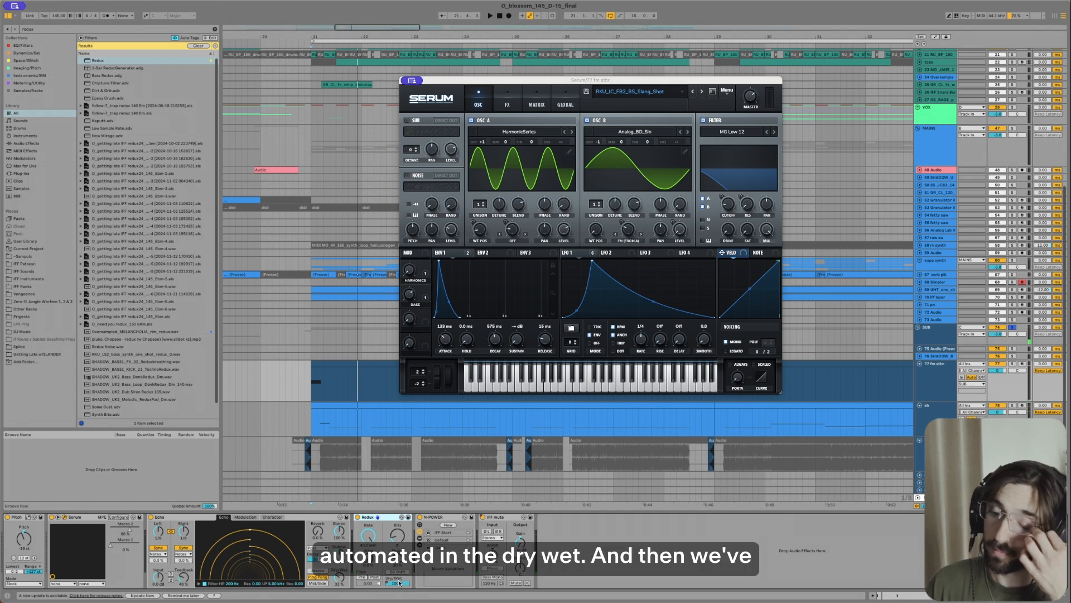
Step: Play the sub track soloed from the start of the drop and examine the first Operator chain in its Instrument Rack
left_click(419, 540)
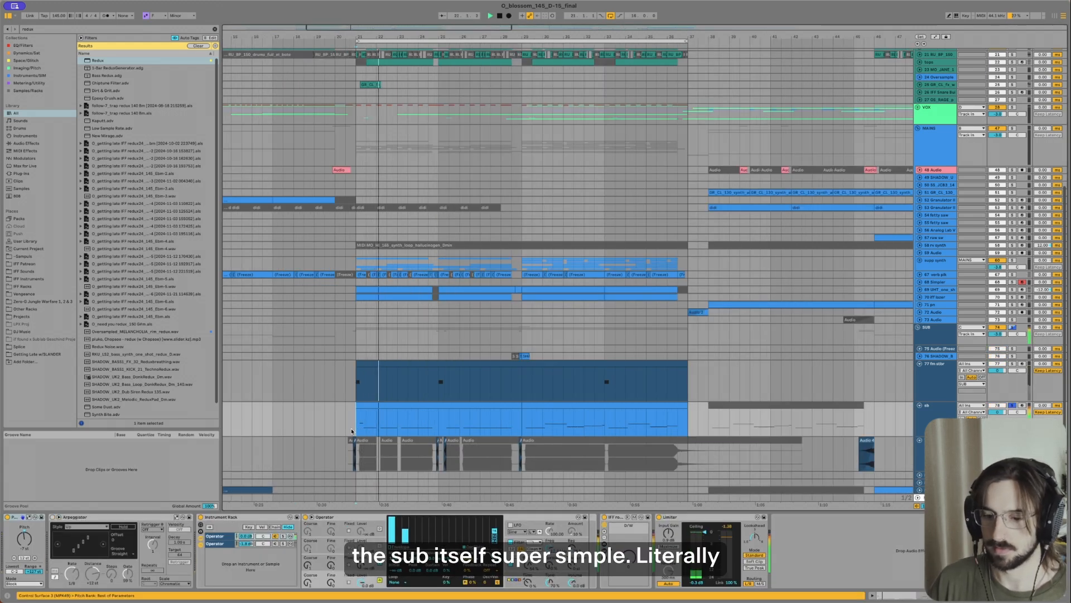
left_click(215, 536)
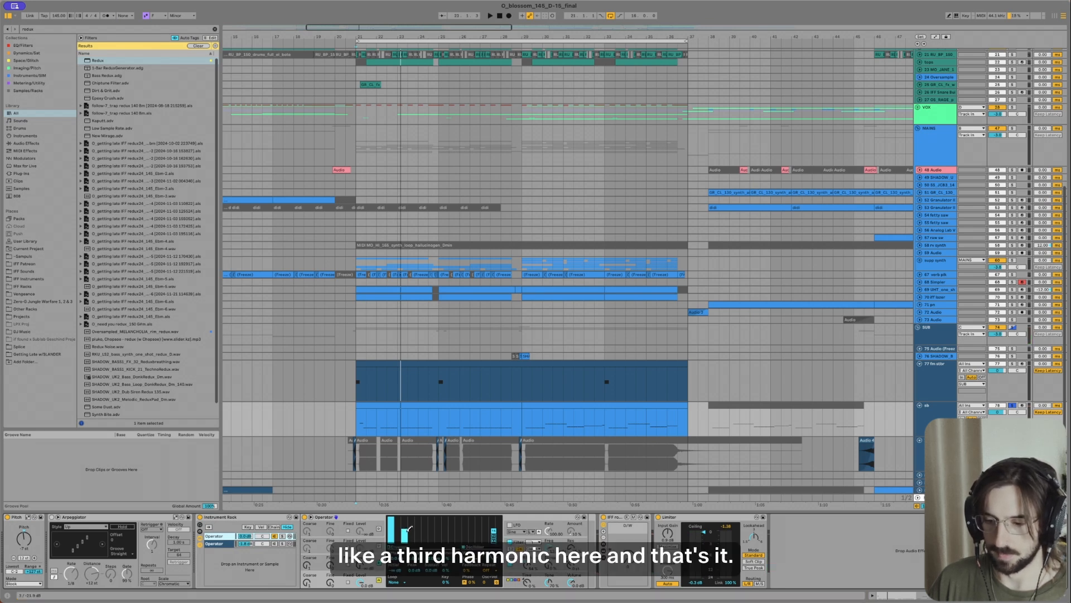
key("space")
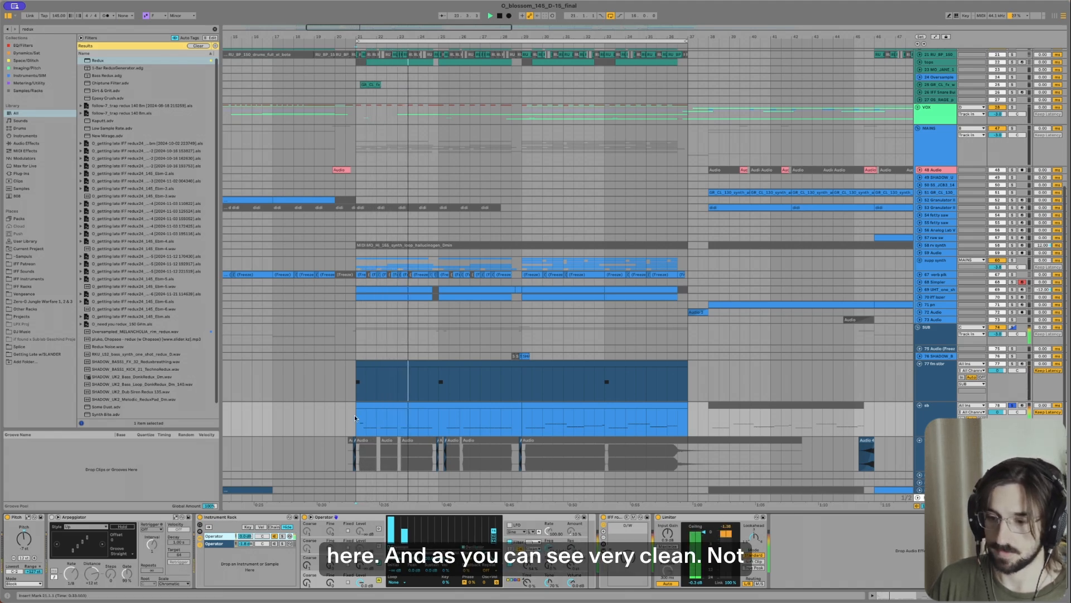
Step: Check the playing sub's frequency content in the Main track's expanded Spectrum display
left_click(380, 405)
left_click(387, 498)
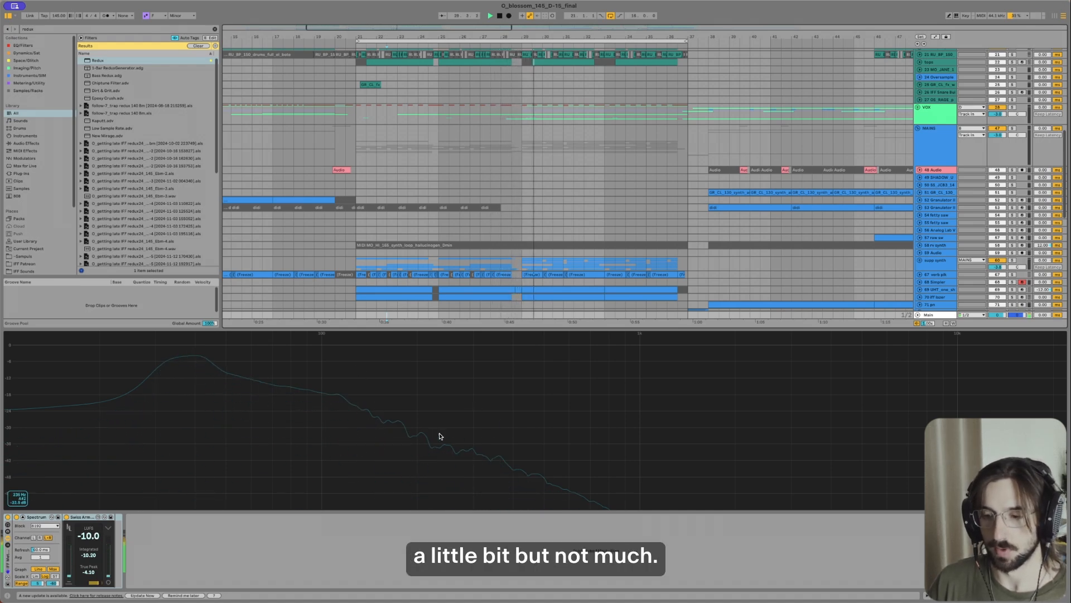
Step: Open the sub track's first drop MIDI clip to view its notes
left_click(406, 303)
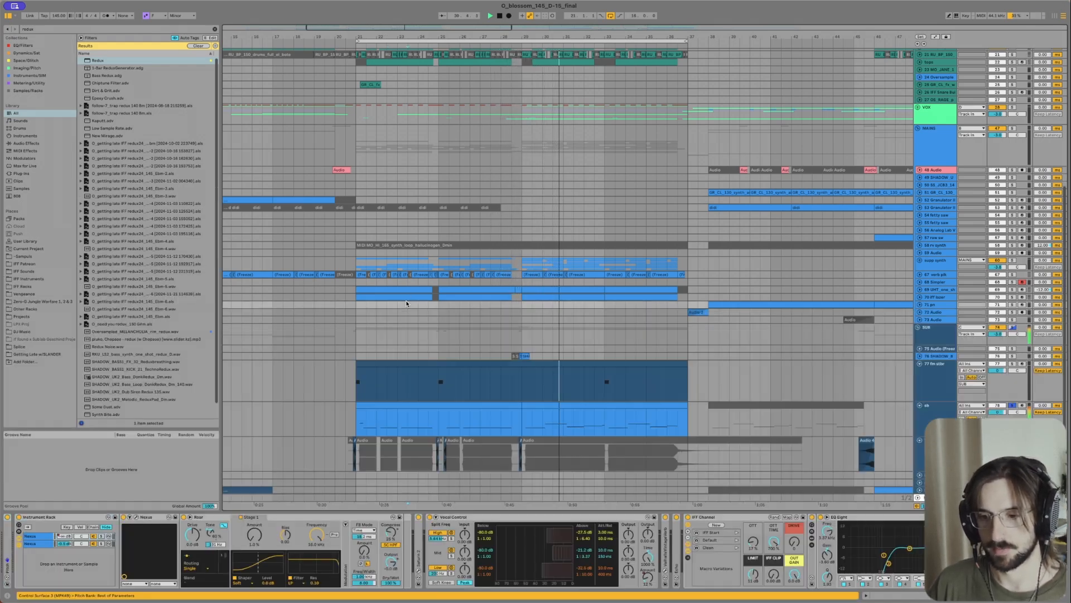
left_click(408, 414)
double_click(408, 414)
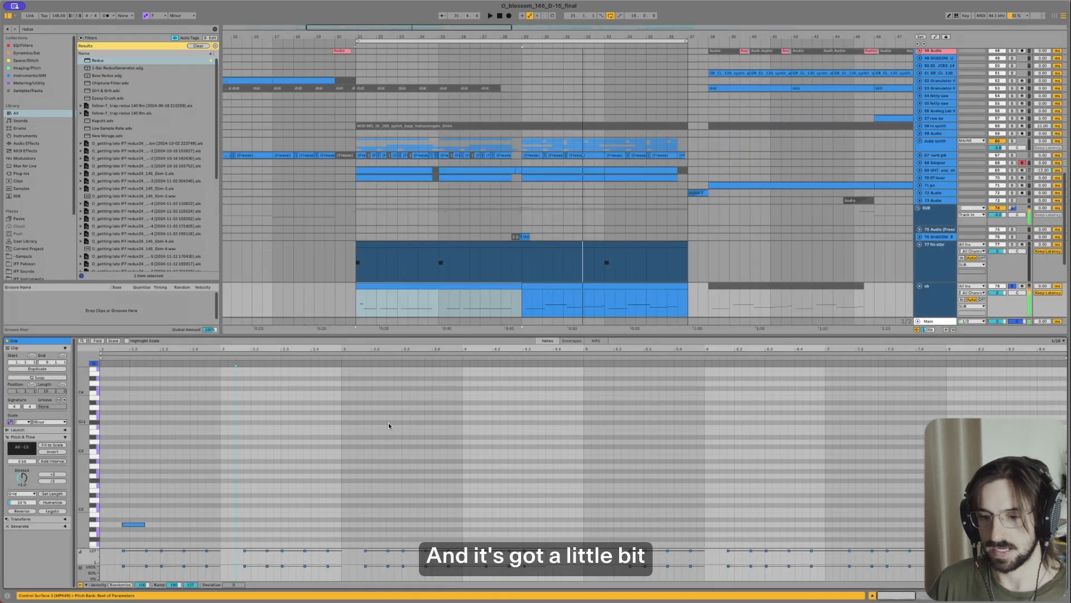
Step: Play the sub clip while viewing its Pitch Bend envelope and return to the sub track's devices
left_click(572, 340)
key("space")
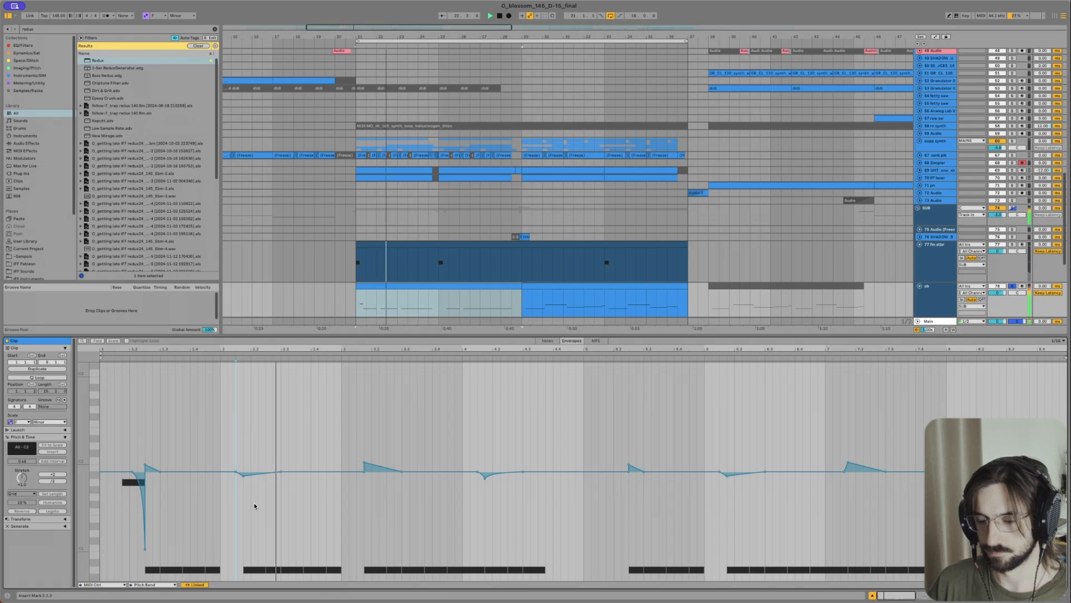
key("shift+Tab")
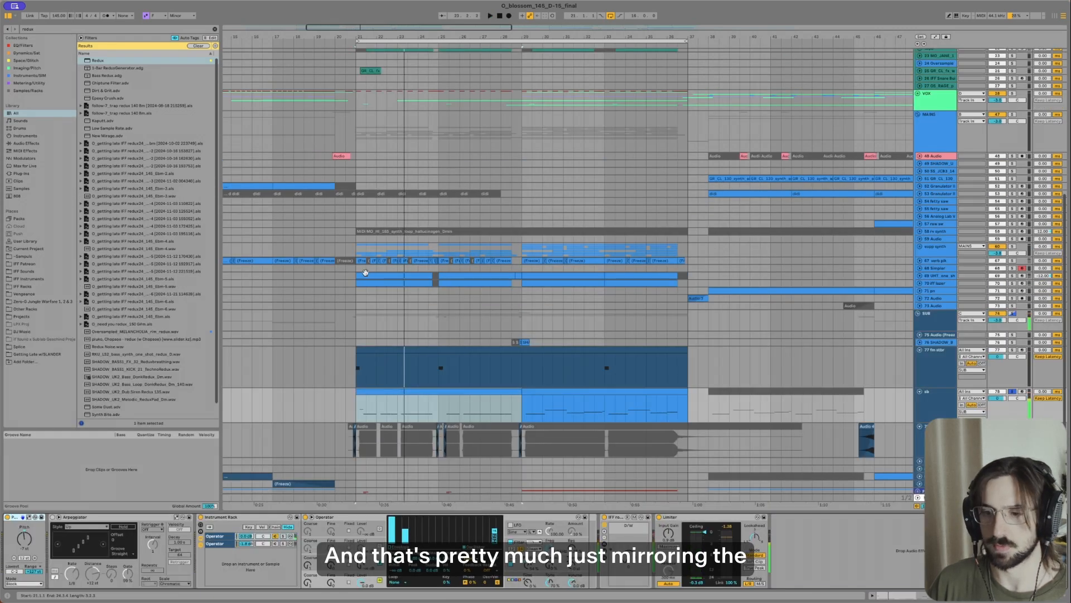
left_click(382, 413)
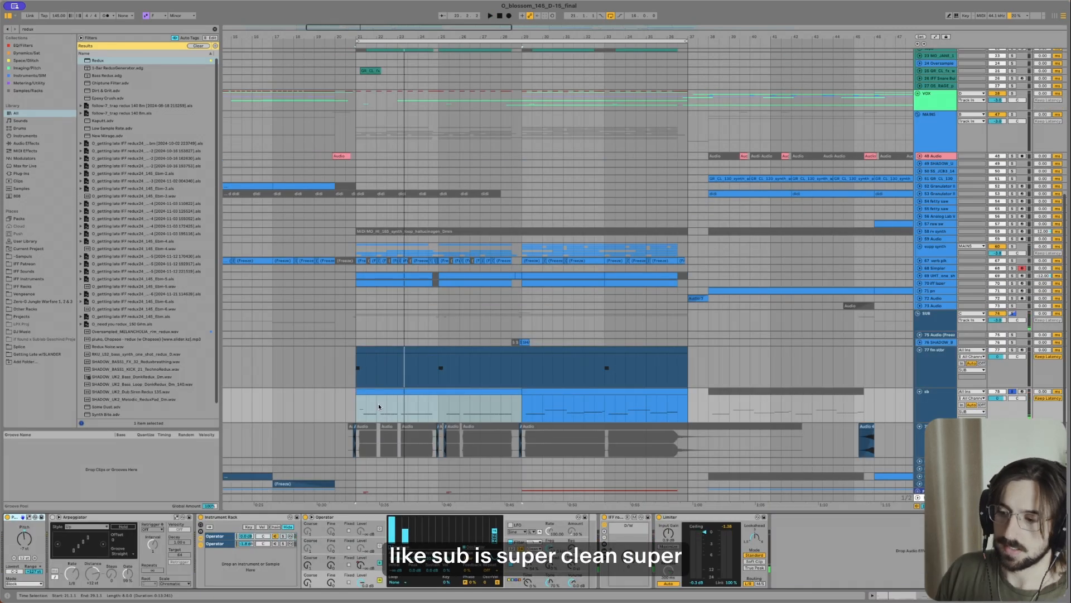
Step: Solo the FX group, unfold its tracks and play it from the start of the drop
scroll(378, 405, "down", 5)
scroll(383, 377, "down", 4)
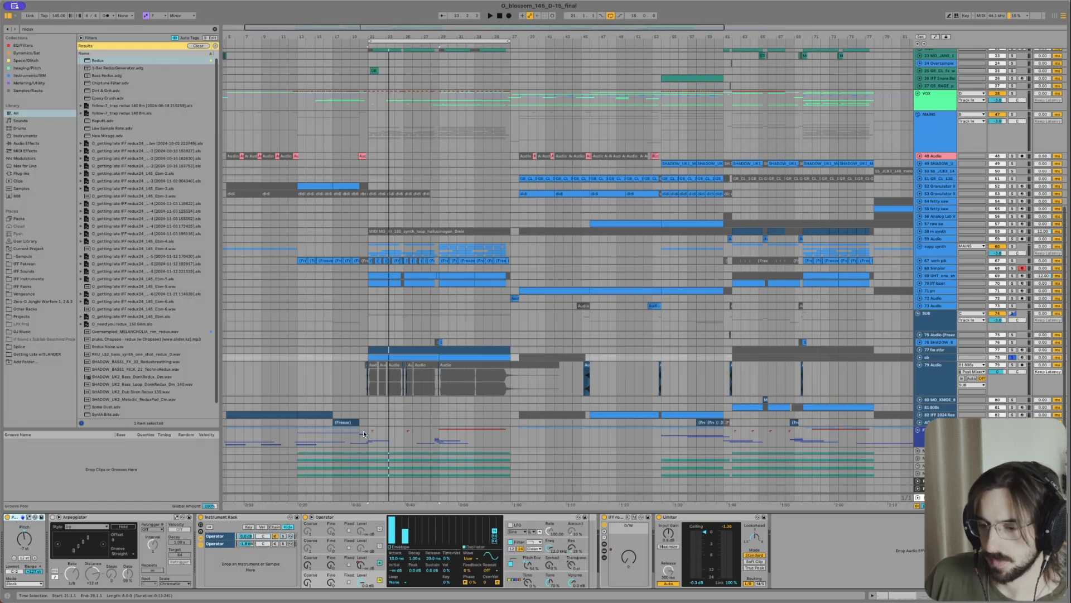
left_click(375, 403)
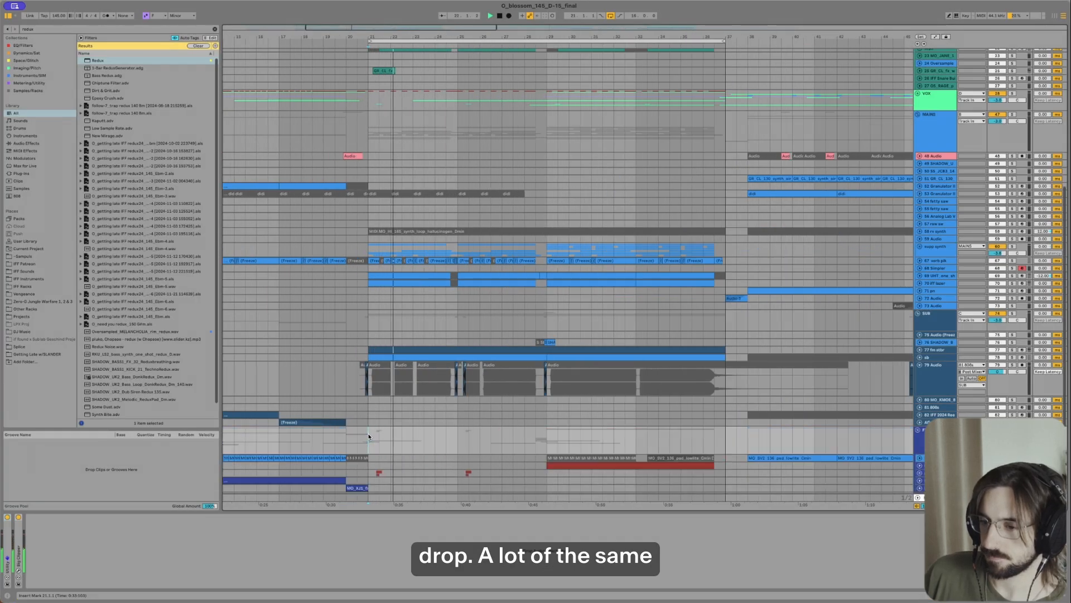
scroll(368, 437, "up", 5)
scroll(368, 435, "down", 5)
scroll(376, 409, "down", 3)
scroll(381, 405, "up", 1)
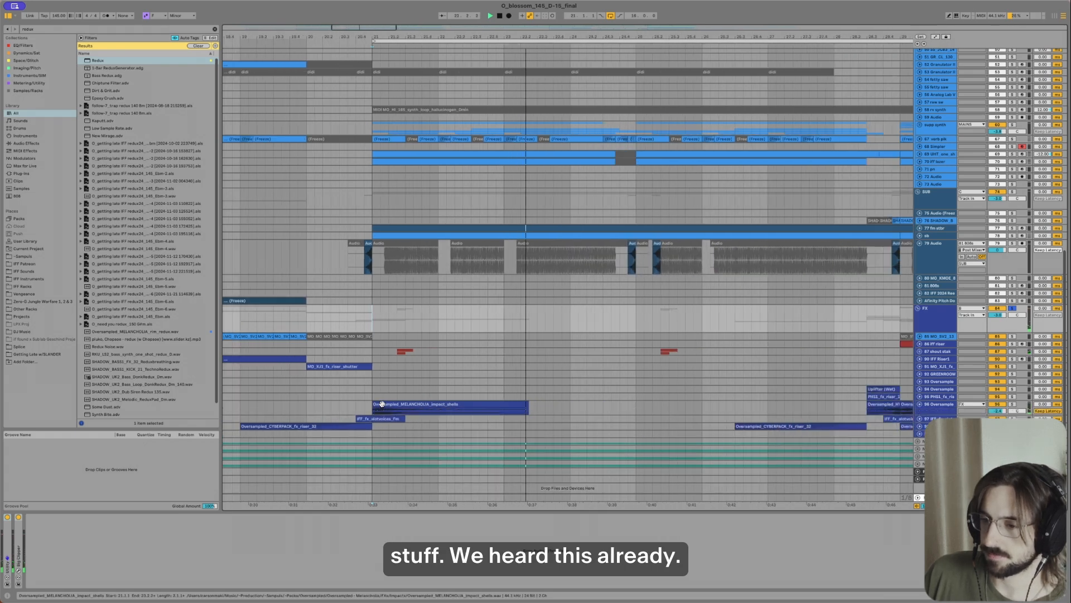
Step: Play the IFF atonoises effect clip and the Oversampled MELANCHOLIA impact clip at the start of the drop
left_click(380, 418)
key("space")
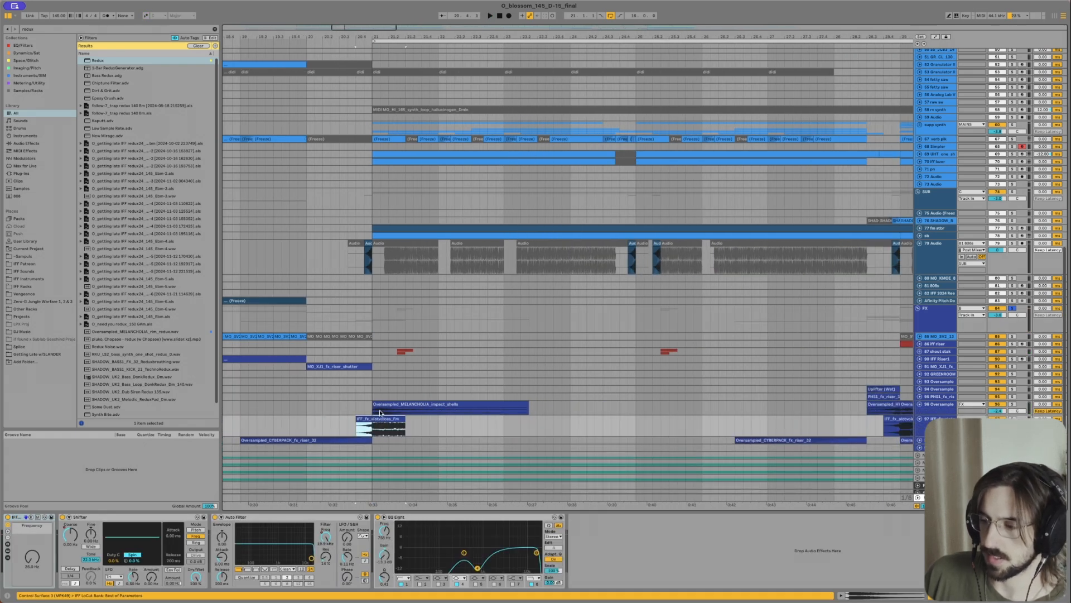
left_click(380, 405)
key("space")
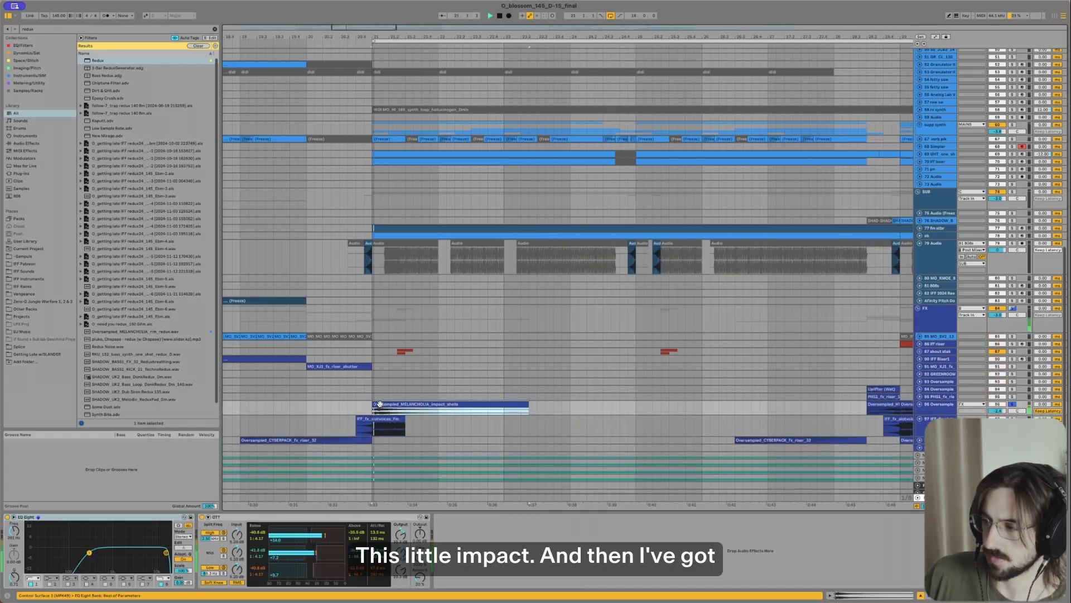
Step: Unfold the shout stutter group, play its soloed chant and vocal shout clips, and inspect their waveforms up close
left_click(391, 352)
left_click(393, 354)
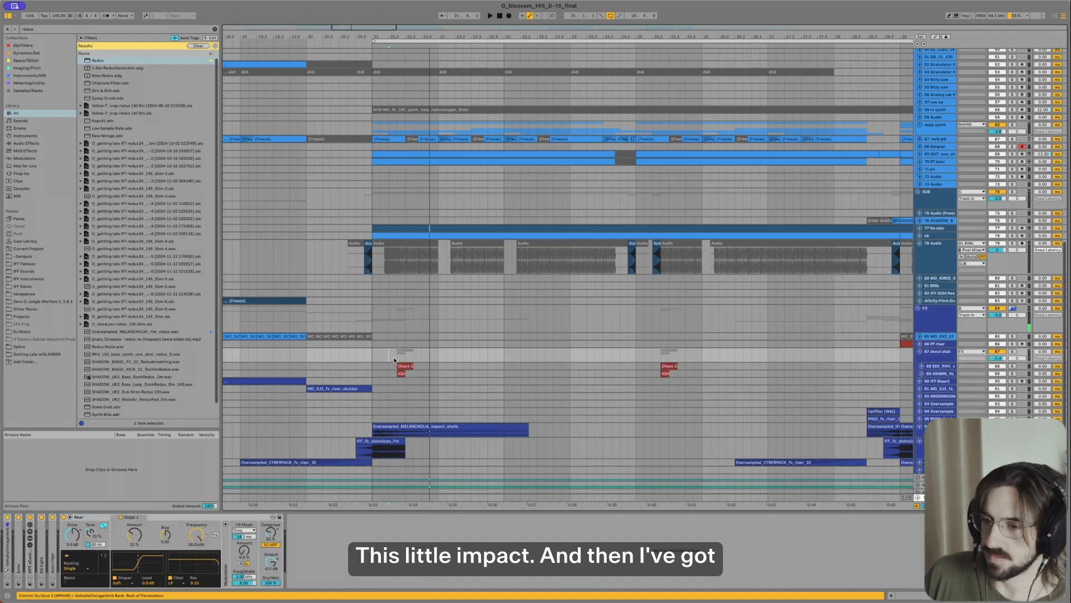
left_click(409, 373)
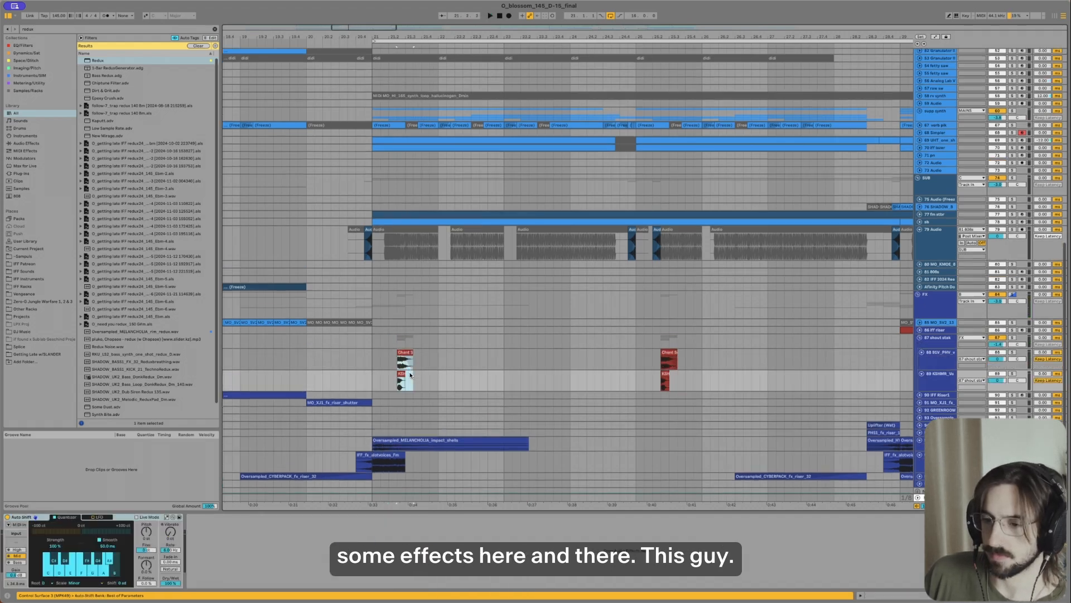
key("s")
key("space")
scroll(393, 368, "down", 1)
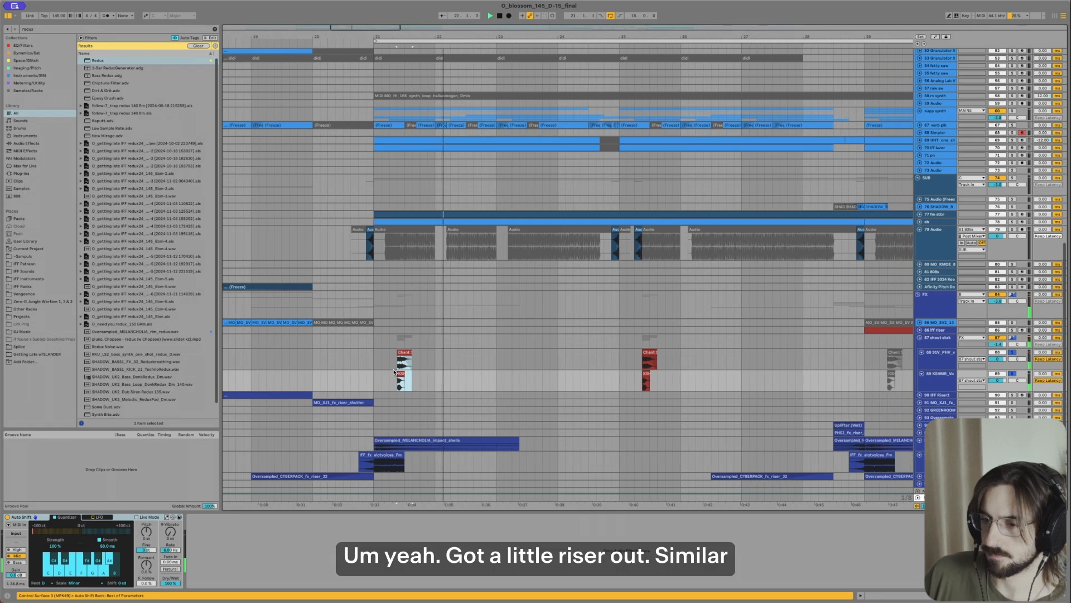
scroll(393, 366, "up", 8)
left_click(426, 360)
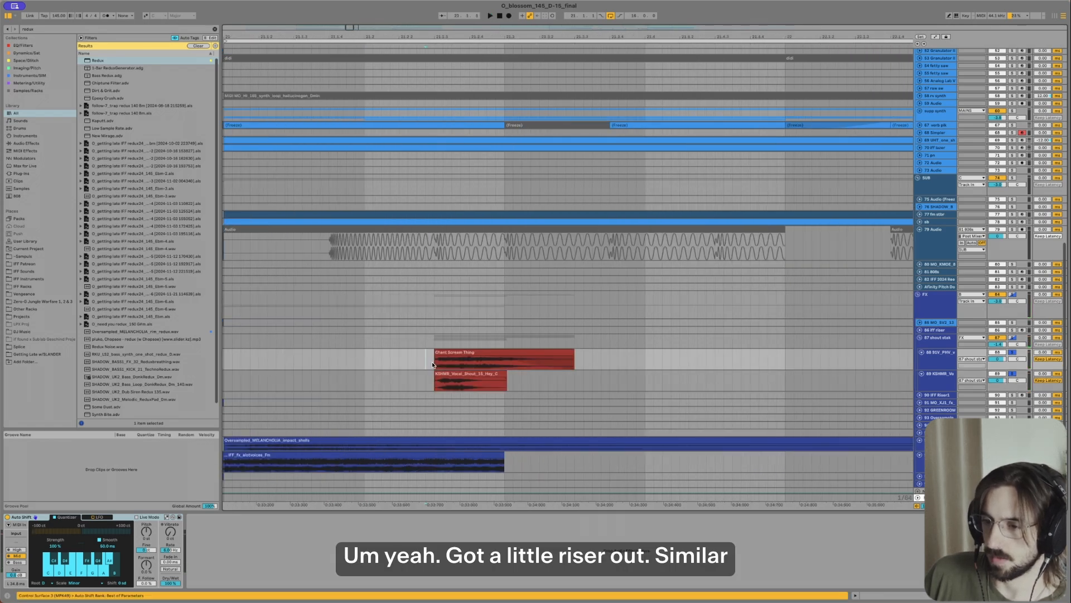
scroll(427, 370, "down", 10)
key("u")
Step: Play the riser track soloed from the second half of the drop and examine its notes and devices
left_click(682, 330)
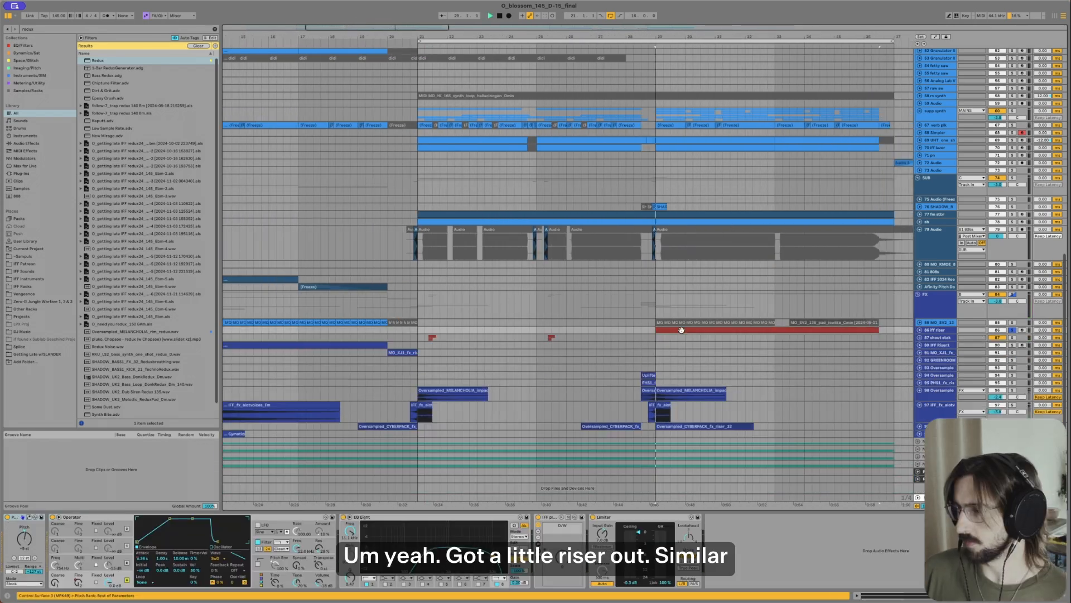
key("s")
key("space")
key("u")
scroll(662, 341, "down", 1)
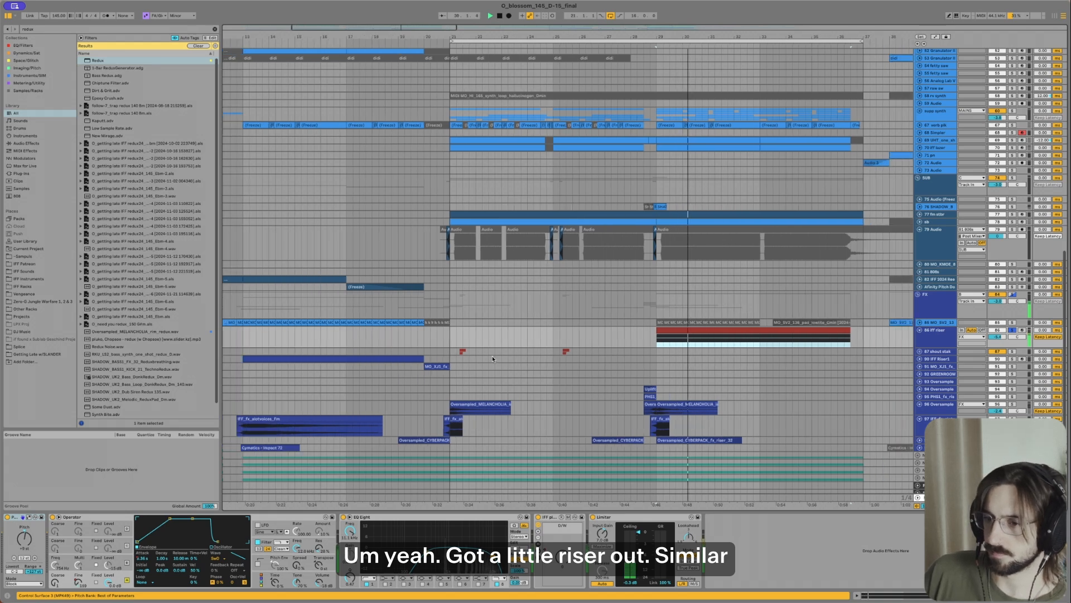
left_click(359, 361)
left_click(678, 336)
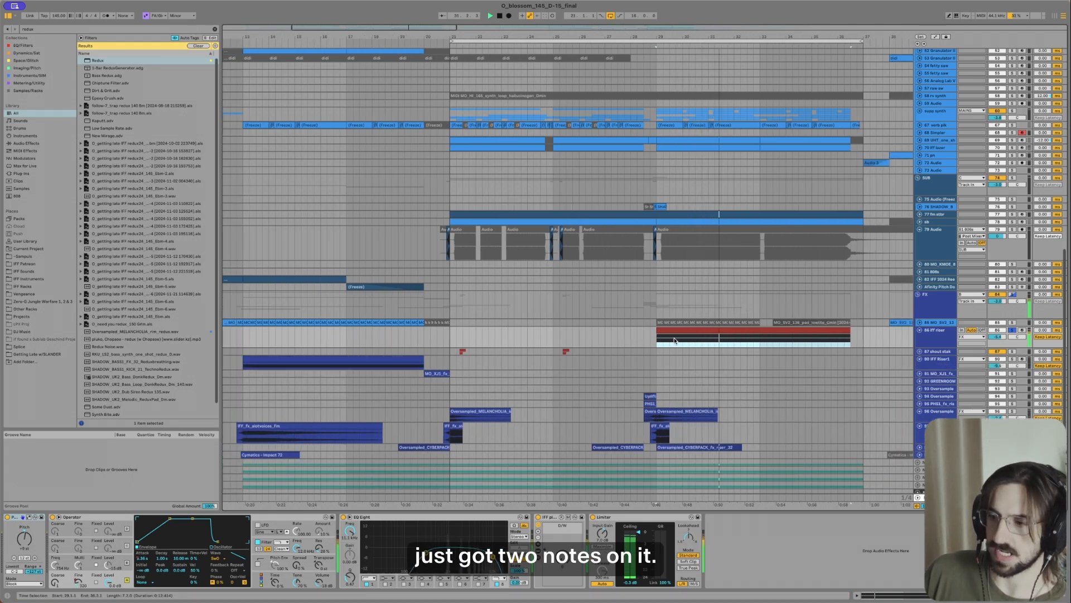
scroll(342, 482, "right", 3)
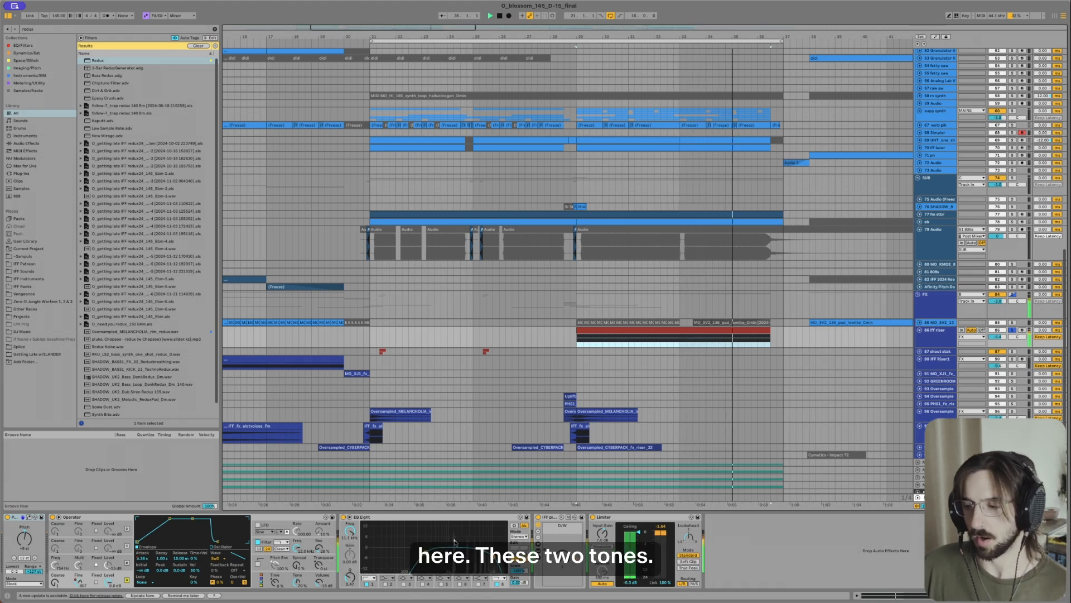
Step: End the riser's solo playback near the end of its clip and fold the riser track and the FX group
left_click(764, 341)
left_click(765, 332)
key("u")
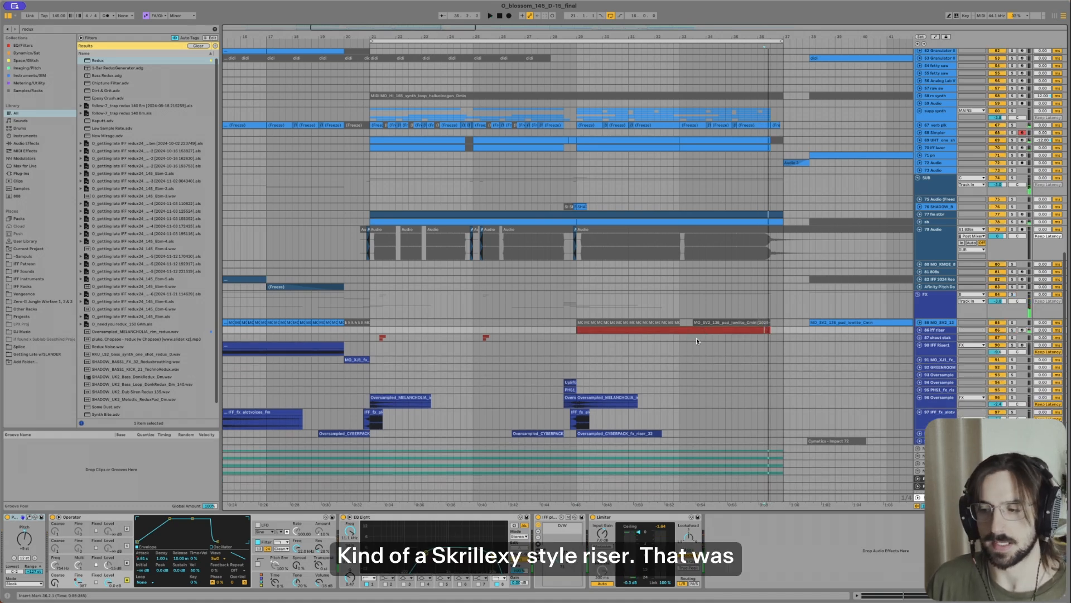
key("Up")
key("Up")
key("u")
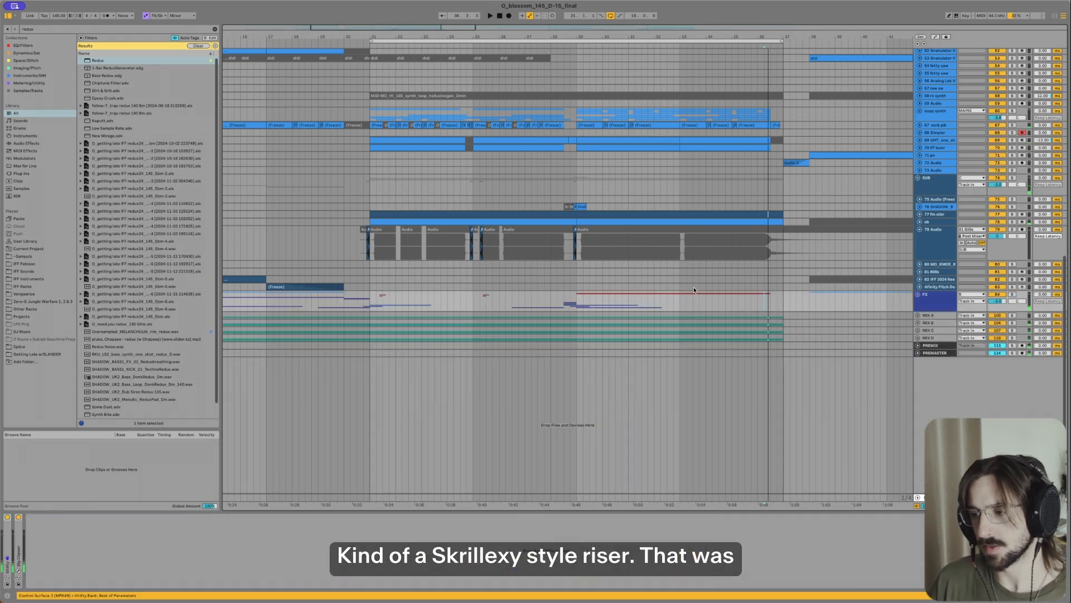
Step: Turn off the arrangement loop and play the full mix from the end of the drop into the following section
left_click(611, 15)
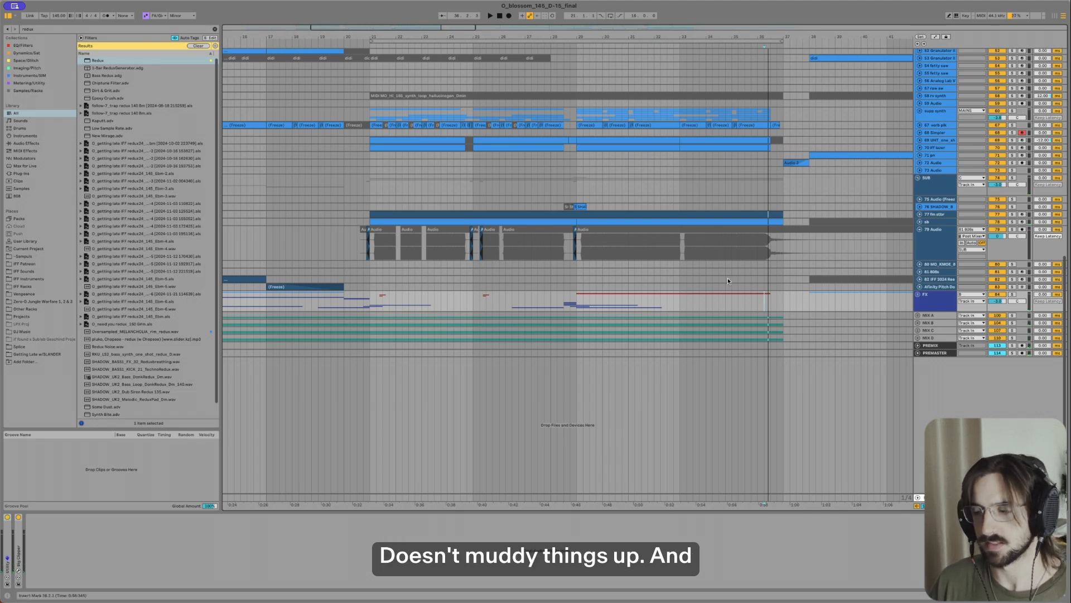
scroll(630, 295, "right", 5)
left_click(536, 188)
key("space")
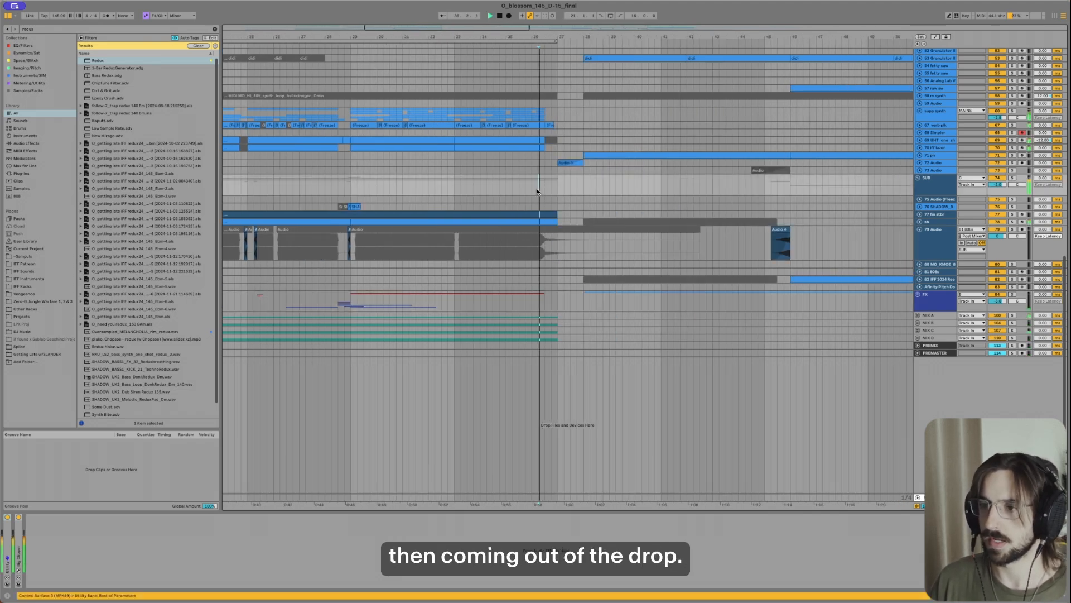
scroll(536, 188, "up", 8)
key("u")
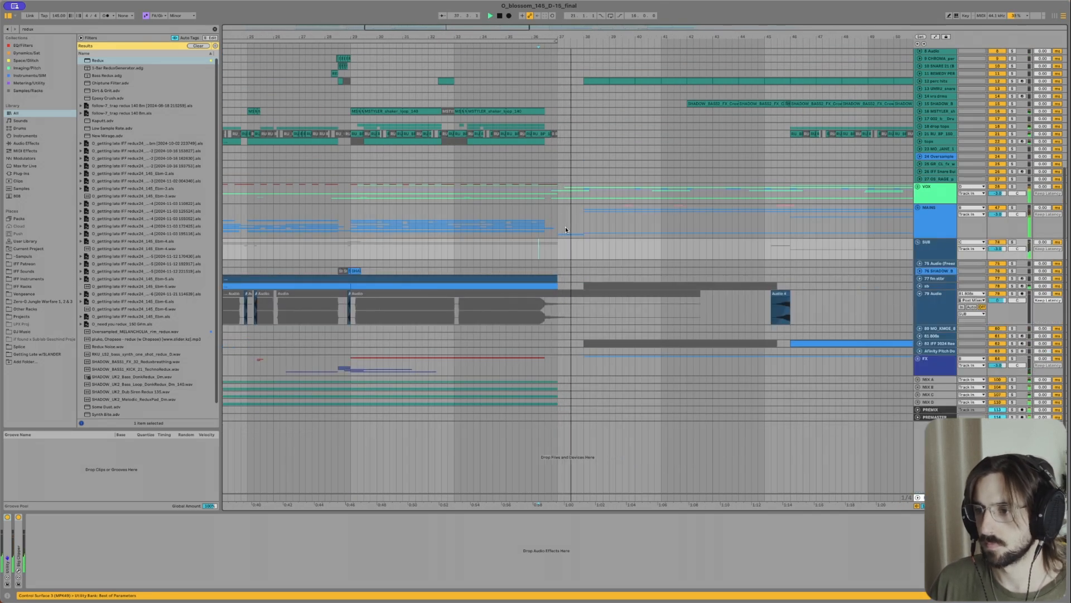
scroll(565, 229, "right", 5)
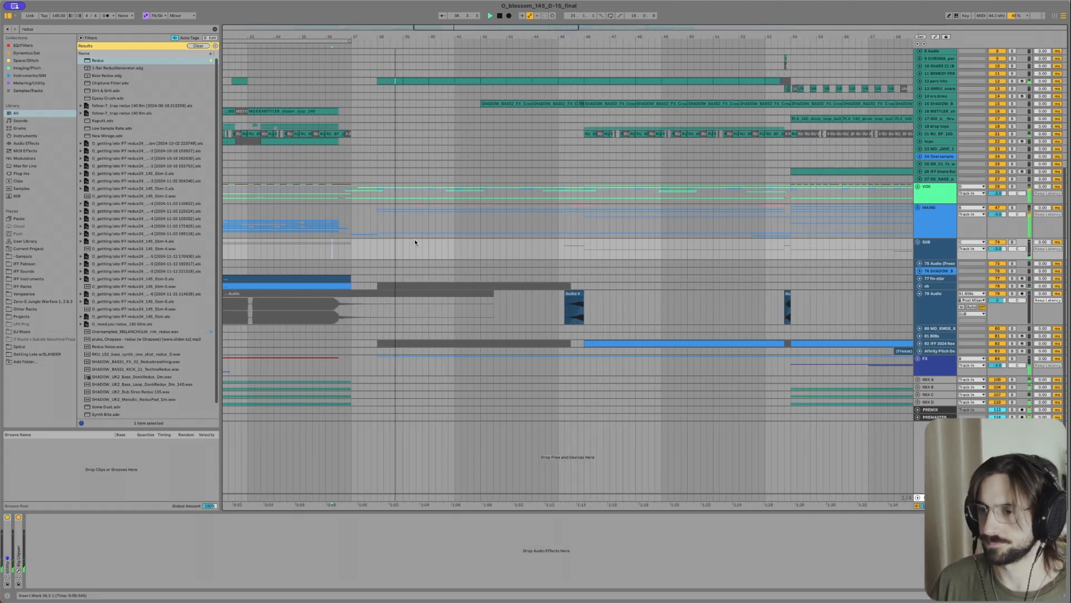
scroll(381, 229, "down", 2)
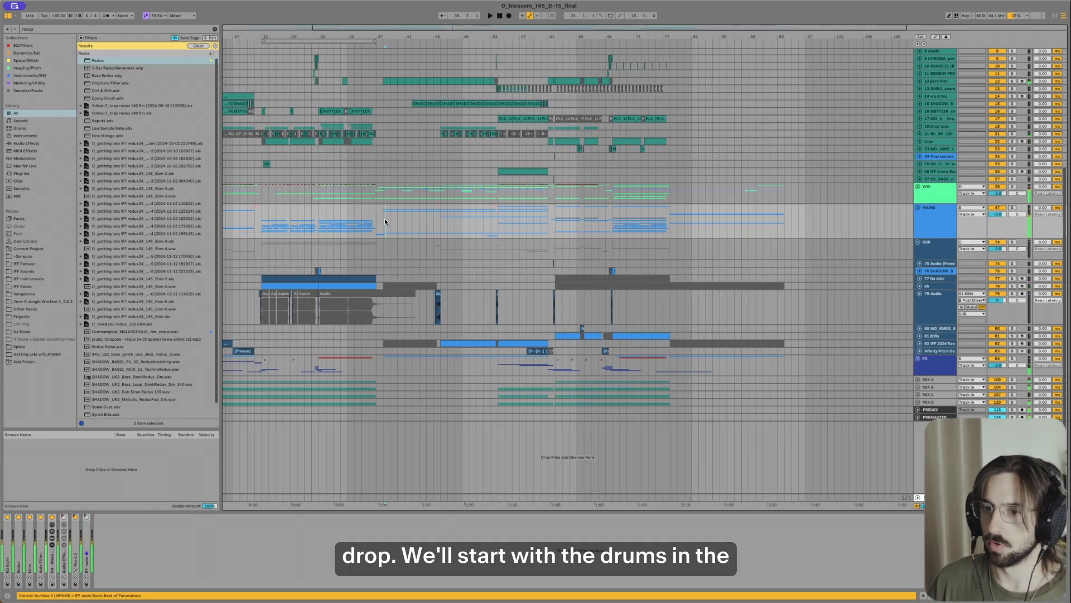